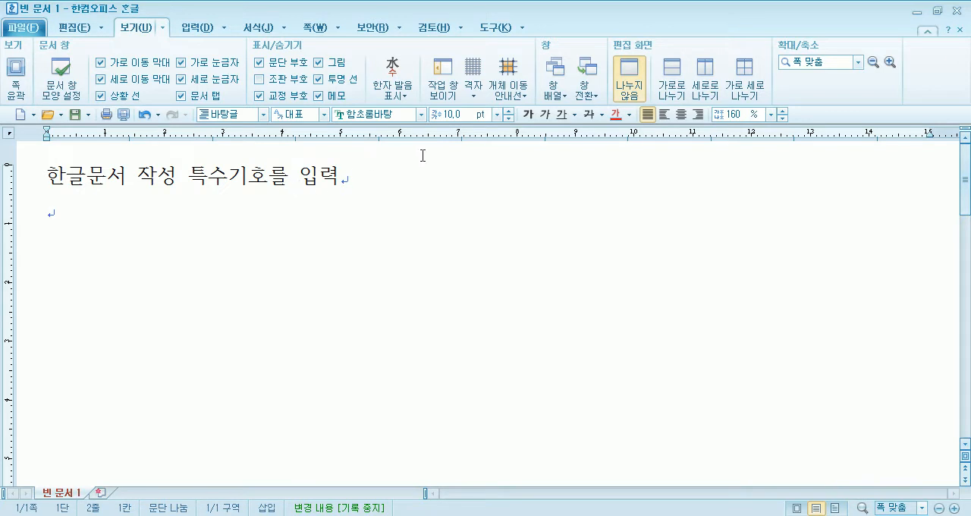
- Increase the font size of all the text in the document to 20 pt
{"action": "key", "text": "ctrl+a"}
{"action": "left_click", "coordinate": [508, 111]}
{"action": "left_click", "coordinate": [508, 112]}
{"action": "left_click", "coordinate": [508, 111]}
{"action": "left_click", "coordinate": [508, 112]}
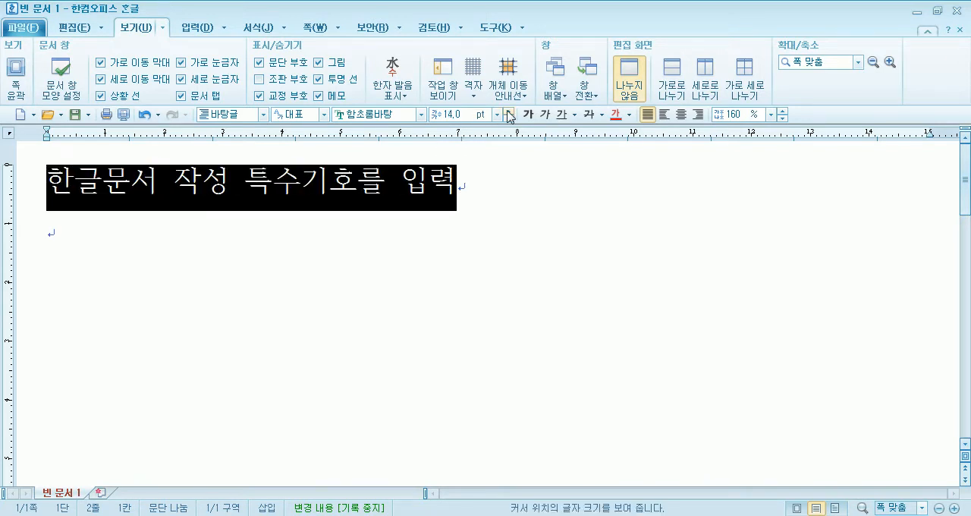
{"action": "left_click", "coordinate": [509, 112]}
{"action": "left_click", "coordinate": [508, 112]}
{"action": "left_click", "coordinate": [509, 111]}
{"action": "left_click", "coordinate": [508, 111]}
{"action": "left_click", "coordinate": [508, 112]}
{"action": "left_click", "coordinate": [508, 112]}
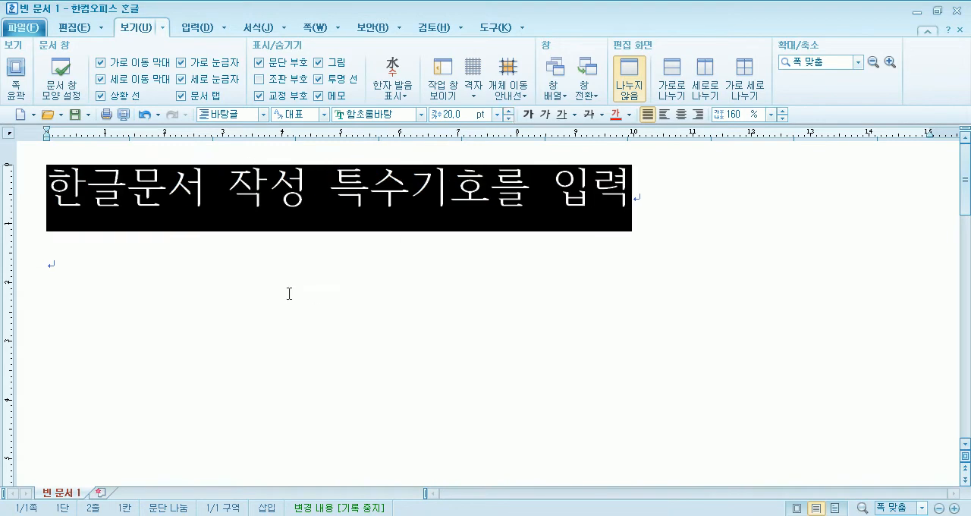
{"action": "left_click", "coordinate": [177, 257]}
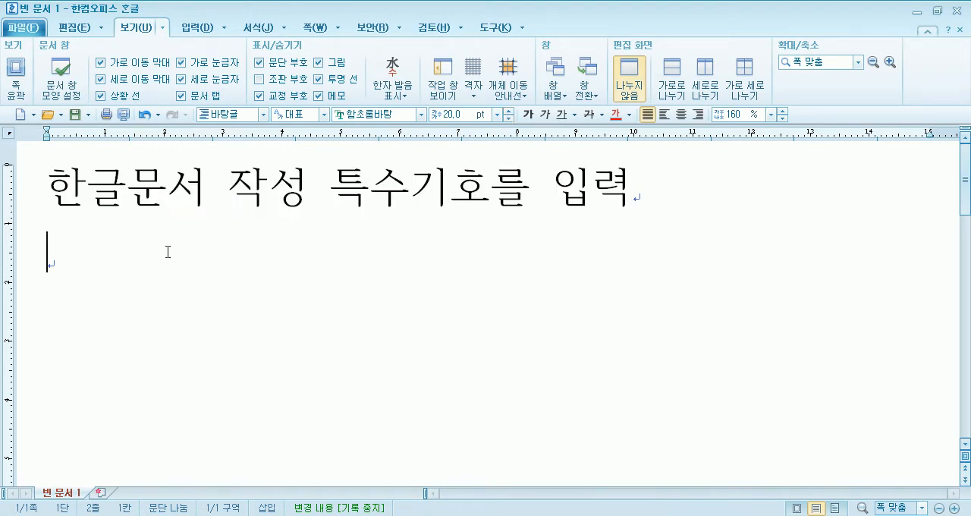
- Insert "(키보드에 없는 글자)" directly after 특수기호 in the sentence and place the cursor at the sentence's end
{"action": "left_click", "coordinate": [487, 194]}
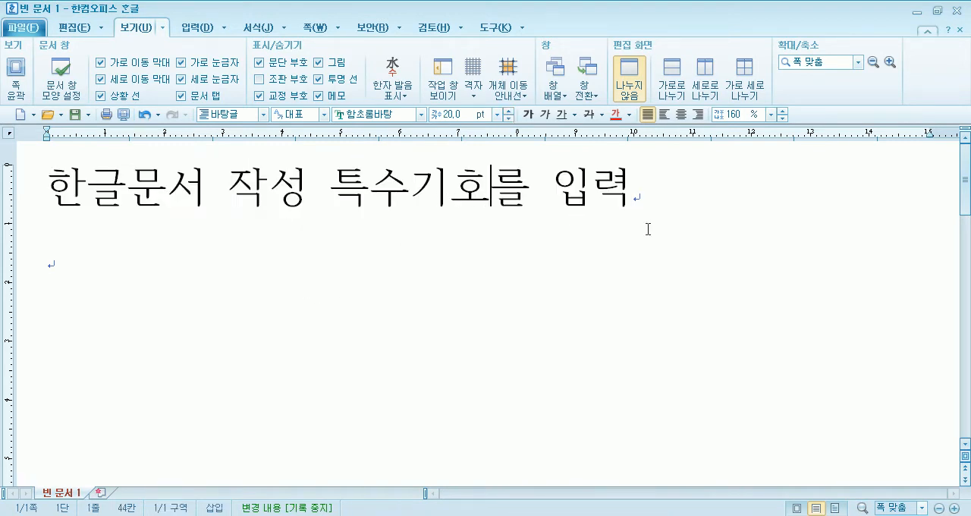
{"action": "type", "text": "(키보드에 없ㄴ"}
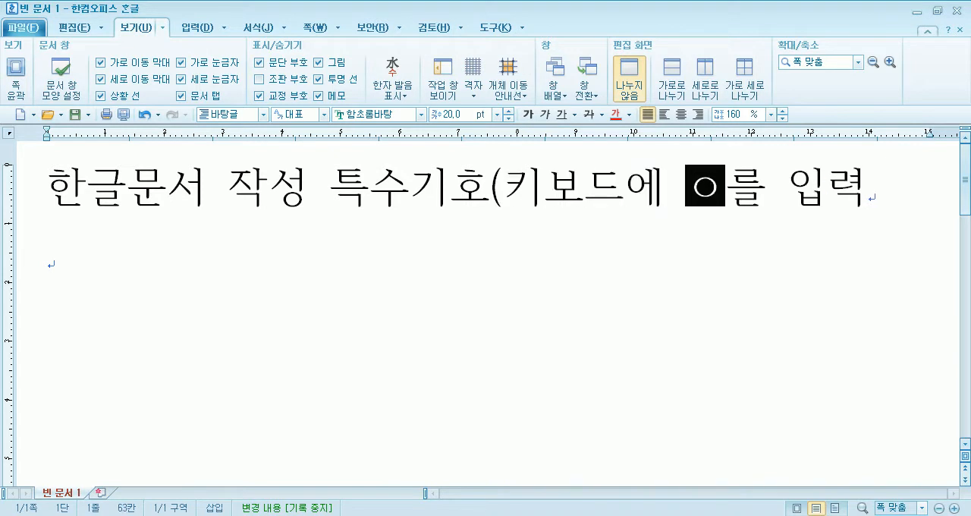
{"action": "type", "text": "는 글자)"}
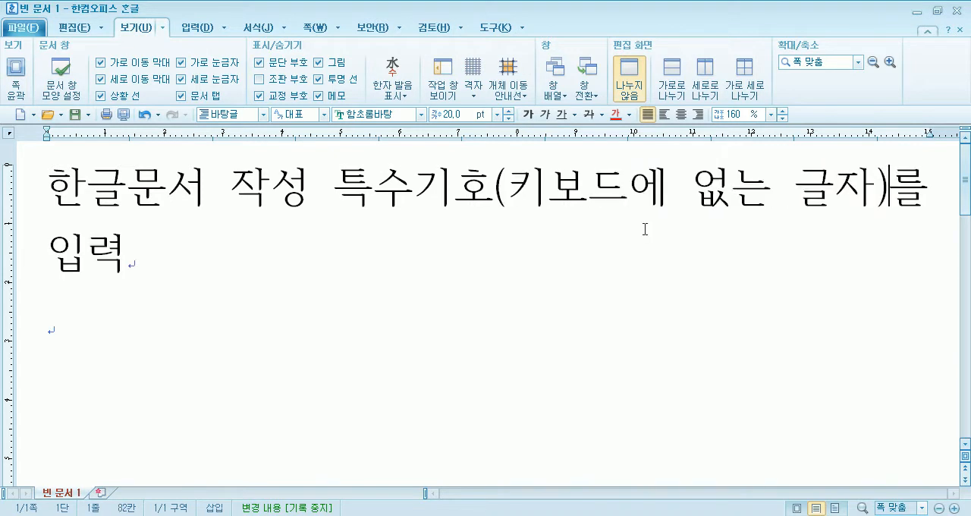
{"action": "key", "text": "Down"}
{"action": "key", "text": "Down"}
{"action": "key", "text": "Up"}
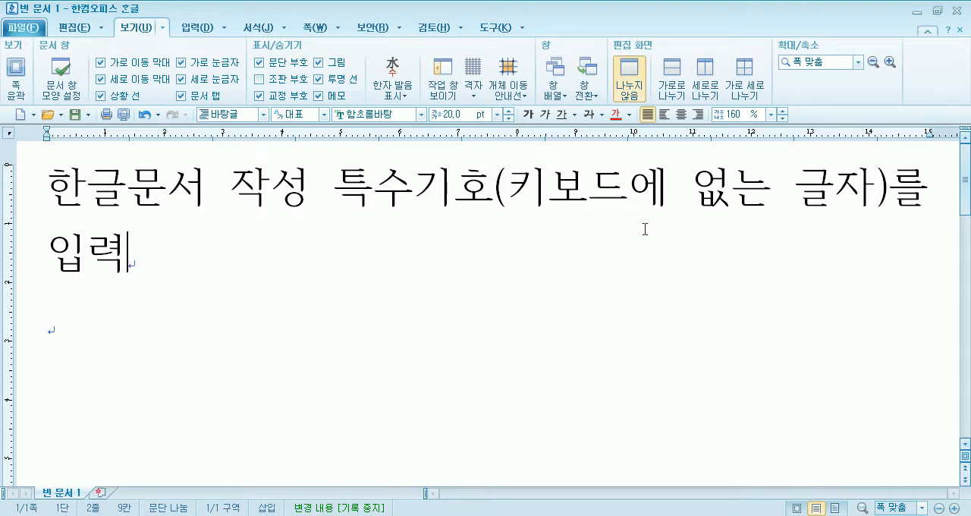
- Draw an ellipse about 31 mm by 23 mm over the empty area beside 입력, and delete it
{"action": "left_click", "coordinate": [193, 29]}
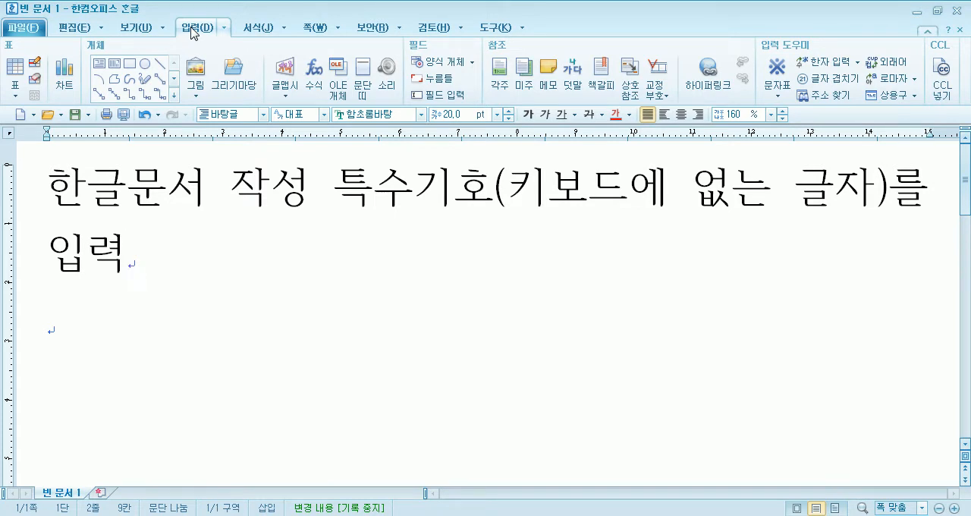
{"action": "left_click", "coordinate": [145, 70]}
{"action": "left_click_drag", "start_coordinate": [190, 249], "coordinate": [375, 384]}
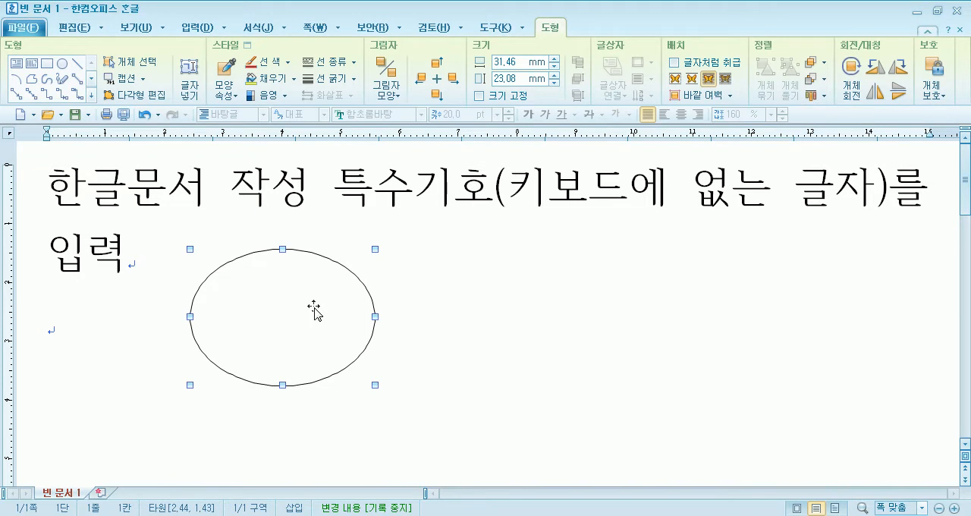
{"action": "key", "text": "Delete"}
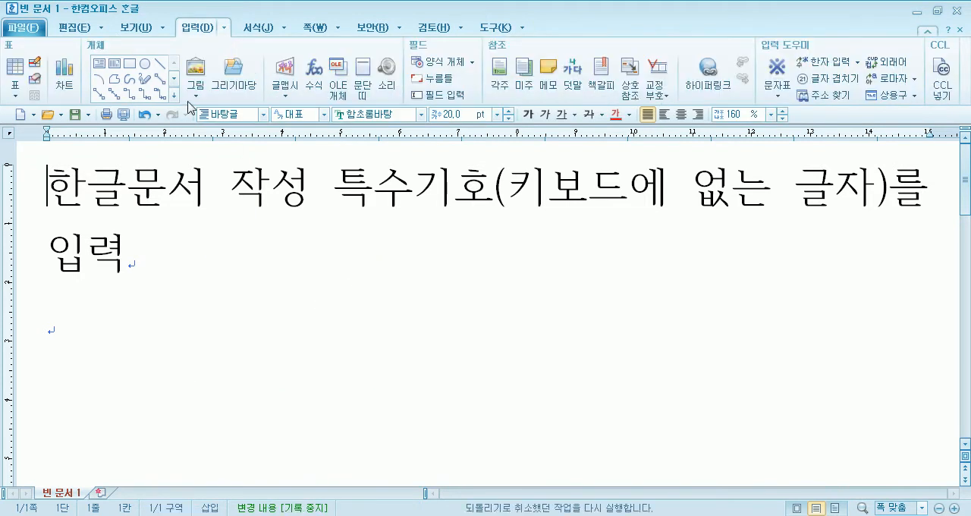
- Try to insert the picture 네오1.PNG from the 사진 library, and cancel the insertion
{"action": "left_click", "coordinate": [196, 70]}
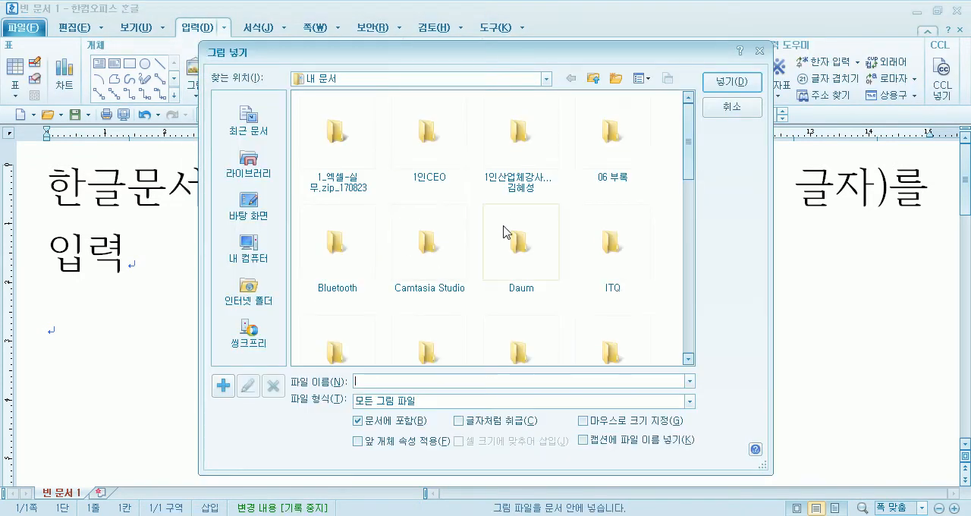
{"action": "double_click", "coordinate": [527, 152]}
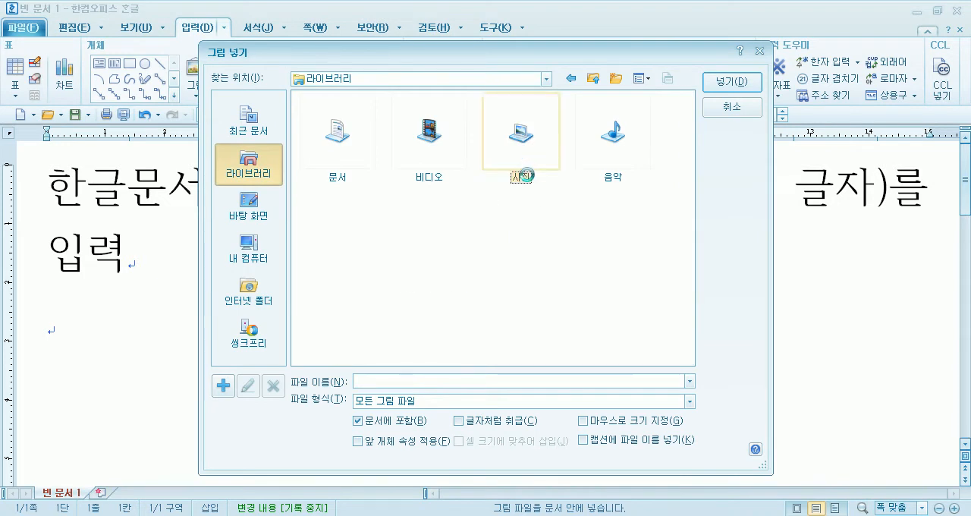
{"action": "left_click", "coordinate": [637, 222]}
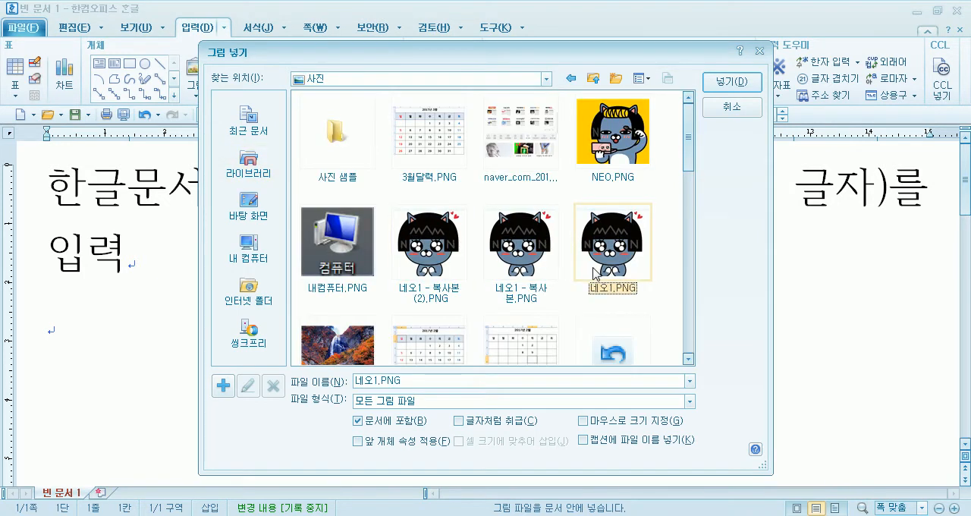
{"action": "left_click", "coordinate": [730, 109]}
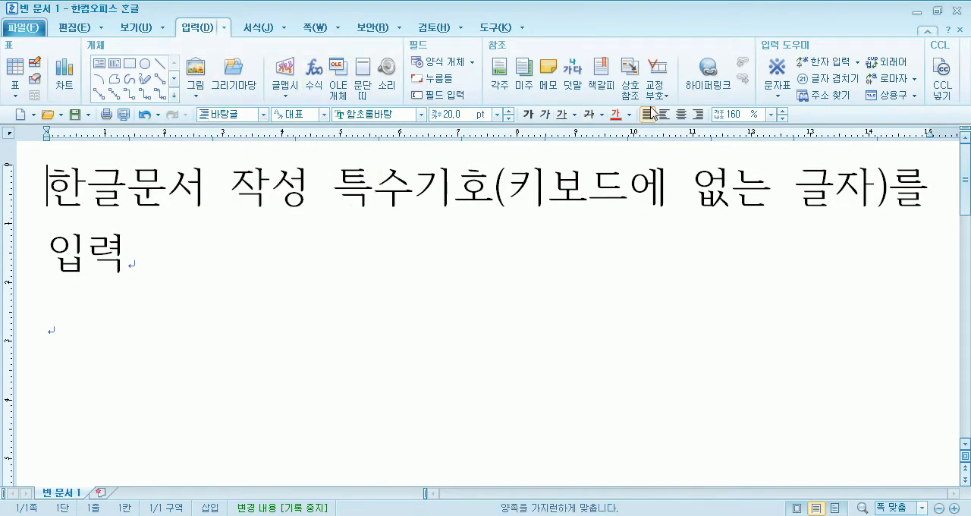
{"action": "left_click", "coordinate": [287, 95]}
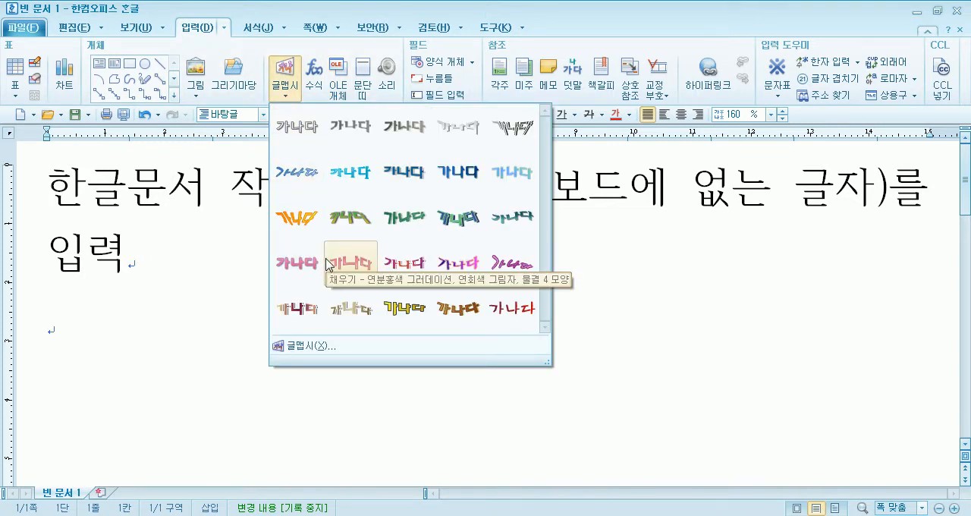
{"action": "left_click", "coordinate": [199, 97]}
{"action": "left_click", "coordinate": [200, 98]}
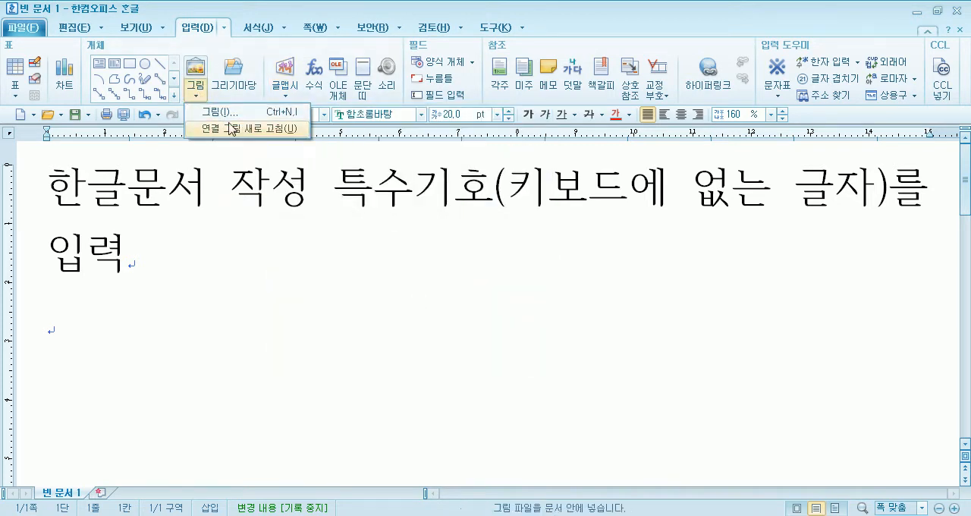
{"action": "left_click", "coordinate": [285, 82]}
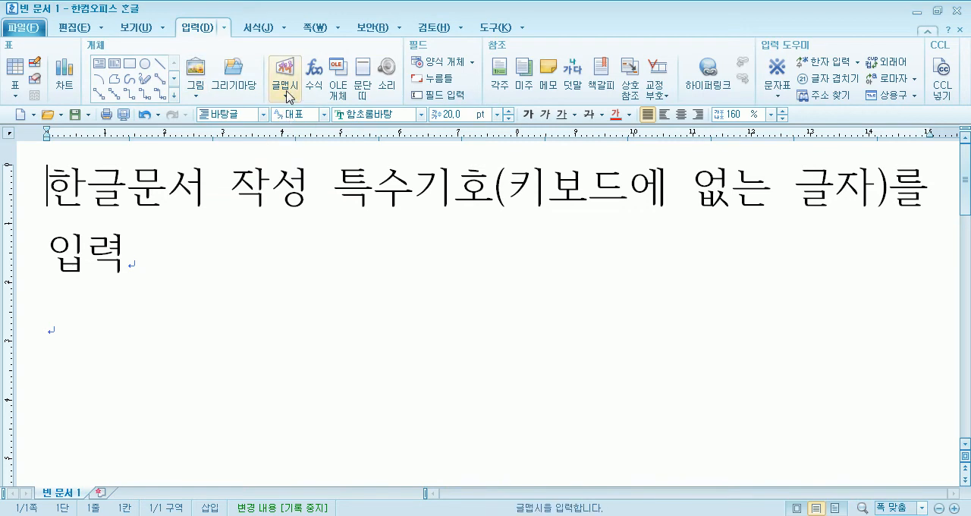
{"action": "left_click", "coordinate": [285, 82]}
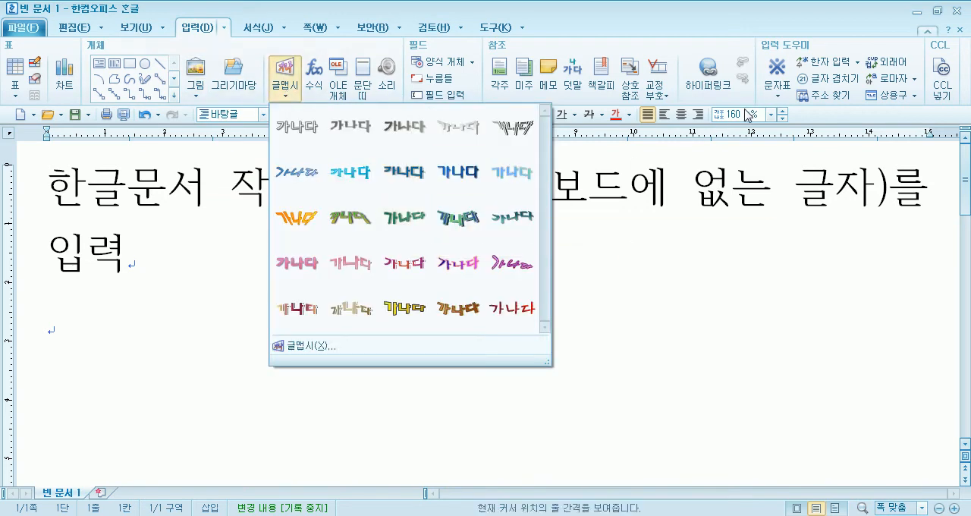
- Insert the recently used ♣ symbol at the very beginning of the sentence
{"action": "left_click", "coordinate": [780, 96]}
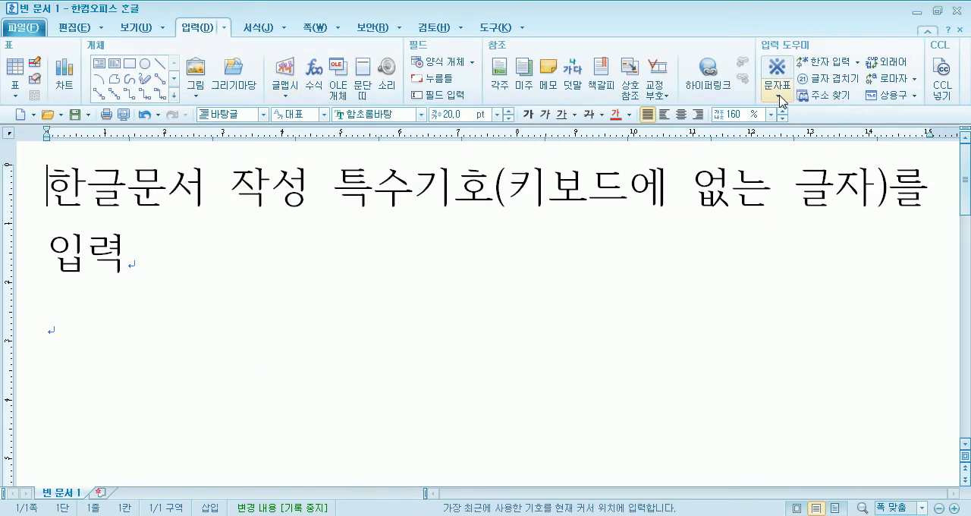
{"action": "left_click", "coordinate": [780, 97]}
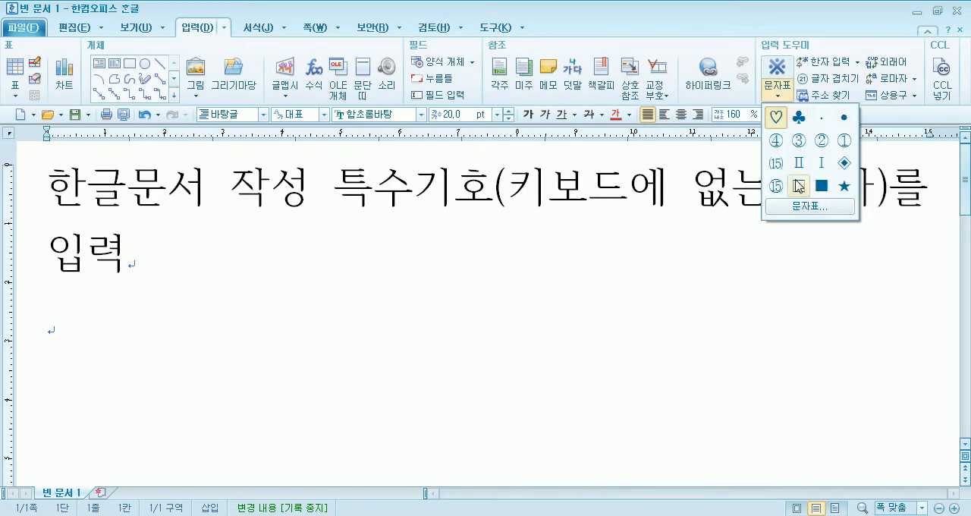
{"action": "left_click", "coordinate": [799, 119]}
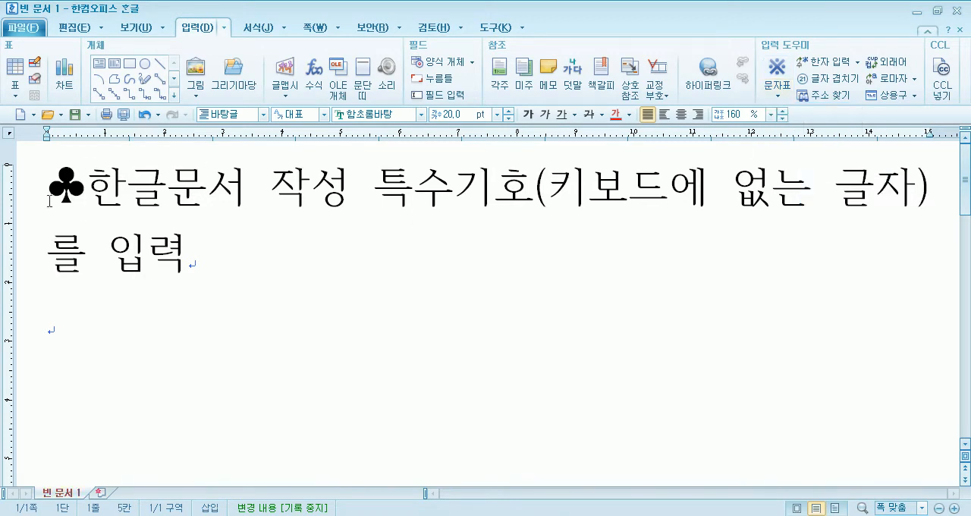
{"action": "left_click", "coordinate": [776, 97]}
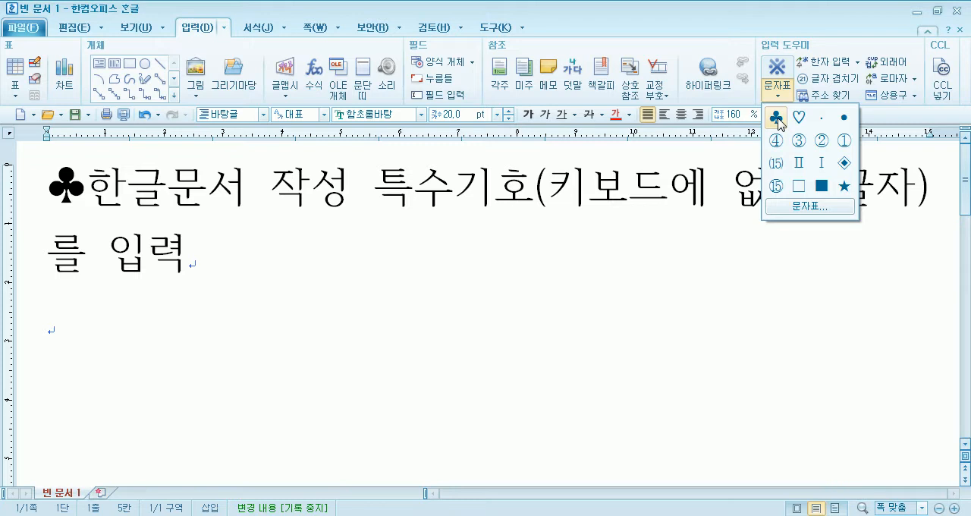
{"action": "left_click", "coordinate": [825, 209]}
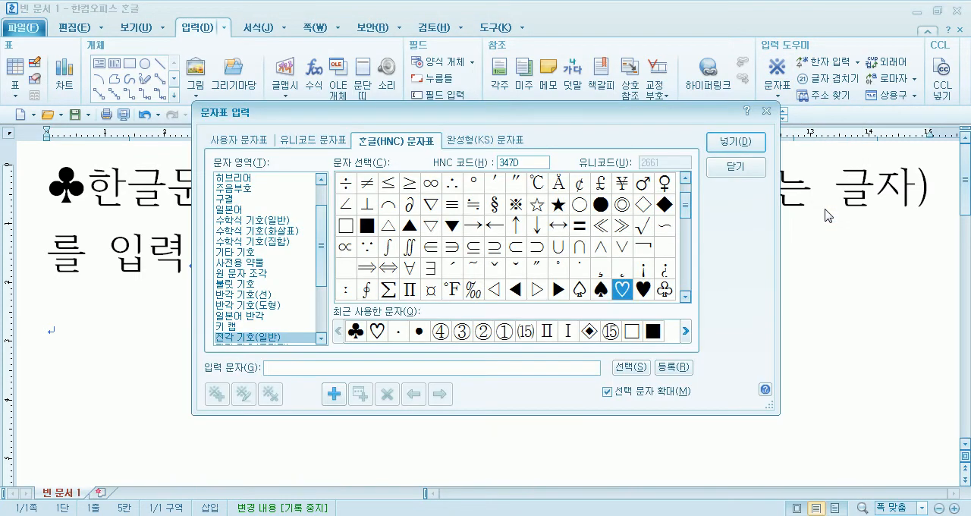
{"action": "left_click", "coordinate": [729, 167]}
{"action": "left_click", "coordinate": [101, 27]}
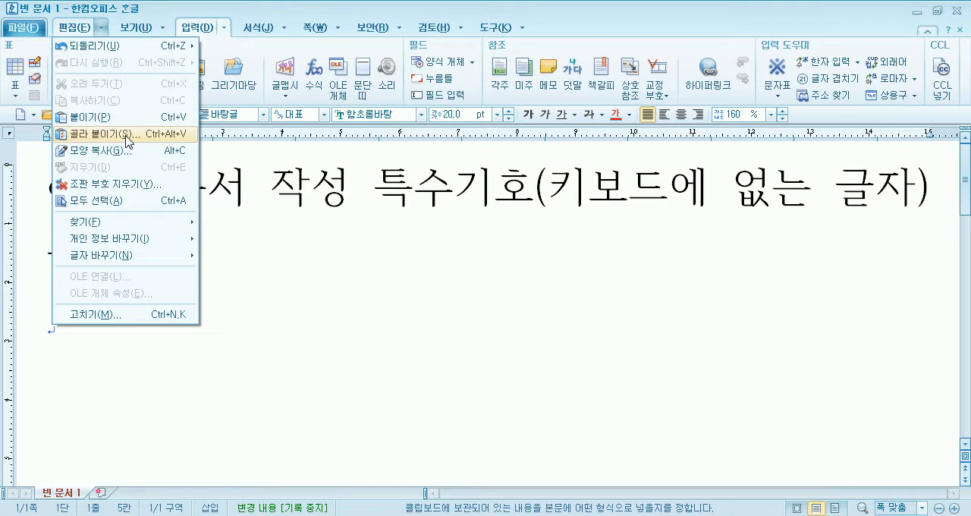
{"action": "left_click", "coordinate": [413, 288]}
- Open the full character map for the empty last line and move its dialog up so the line is uncovered
{"action": "left_click", "coordinate": [318, 327]}
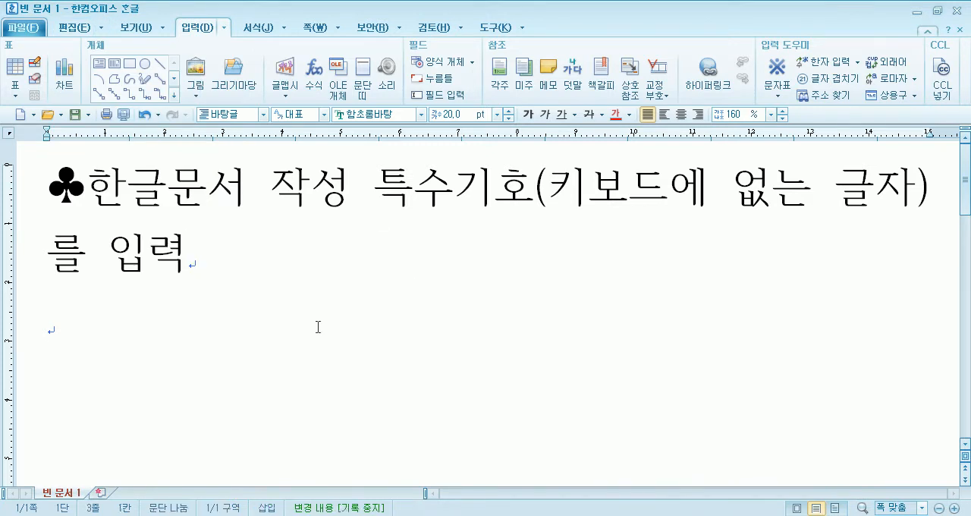
{"action": "left_click", "coordinate": [779, 94]}
{"action": "left_click", "coordinate": [809, 207]}
{"action": "left_click_drag", "start_coordinate": [327, 47], "coordinate": [268, 36]}
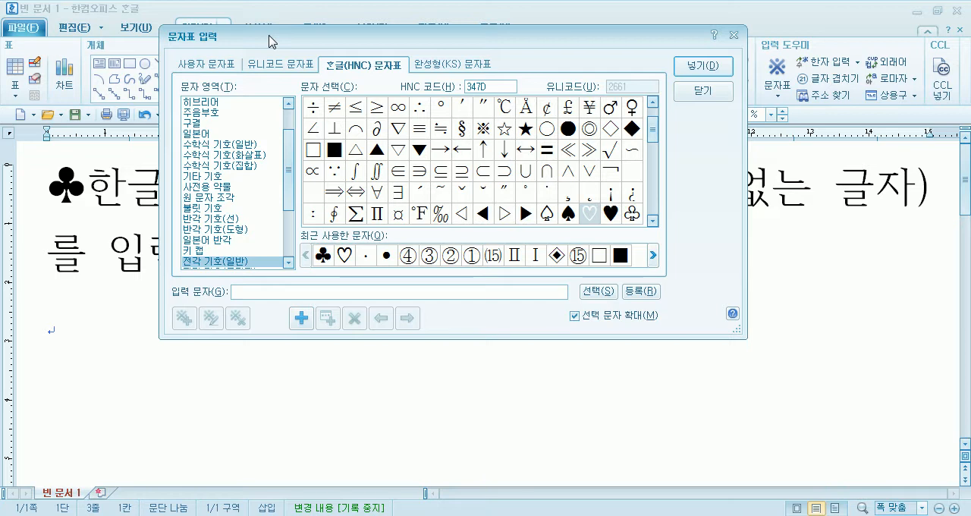
- Examine the character map's user, Unicode, Hangul (HNC) and KS character sets one after another
{"action": "left_click", "coordinate": [220, 66]}
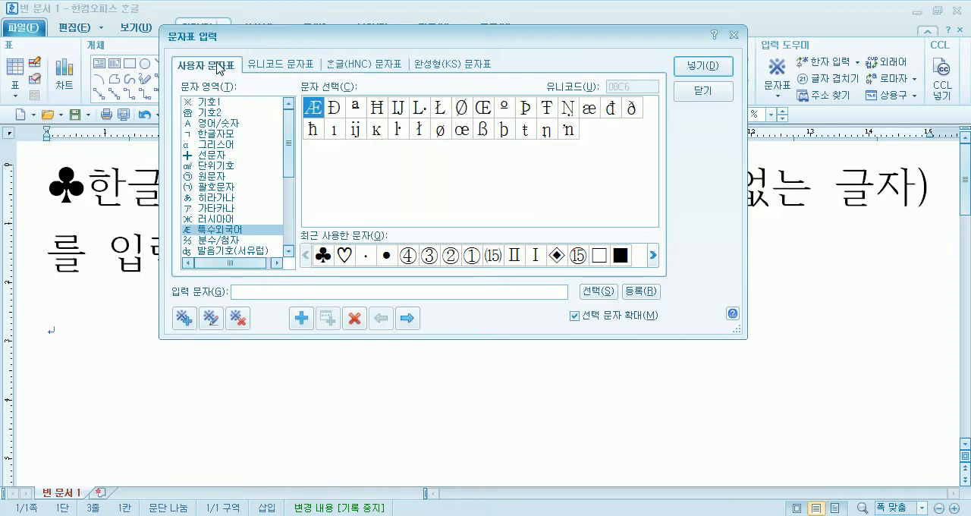
{"action": "left_click", "coordinate": [276, 67]}
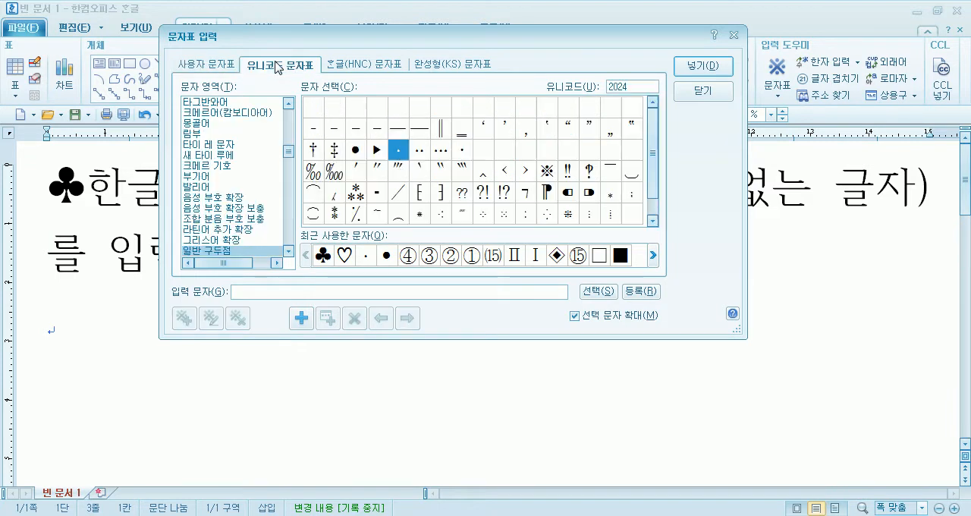
{"action": "left_click", "coordinate": [351, 67]}
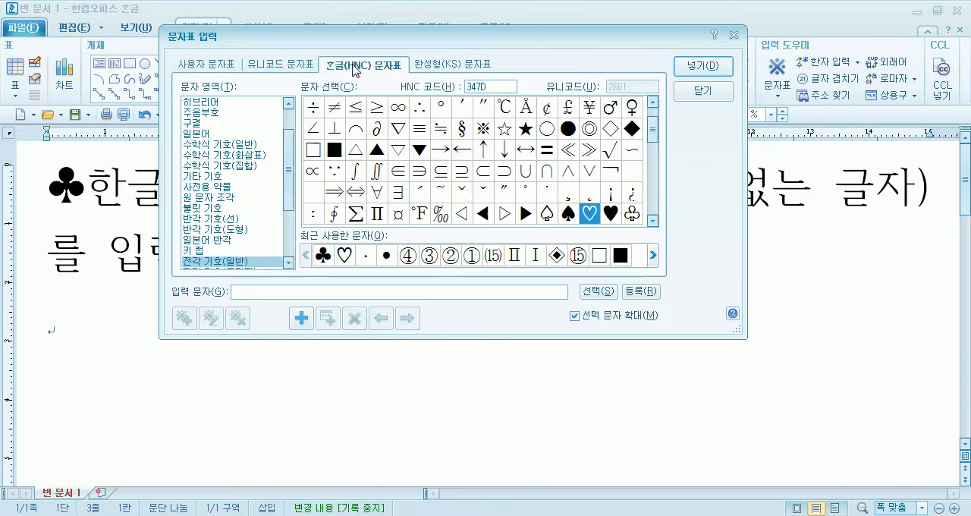
{"action": "left_click", "coordinate": [439, 66]}
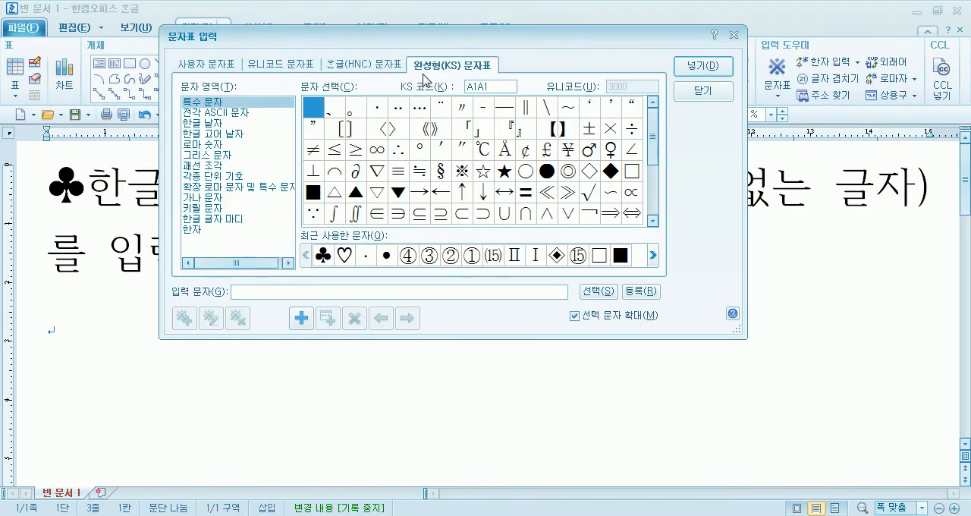
- Examine the math, 기타 기호, 불릿 기호 and 반각 기호(선) areas of the Hangul (HNC) character set
{"action": "left_click", "coordinate": [379, 68]}
{"action": "left_click", "coordinate": [198, 113]}
{"action": "left_click", "coordinate": [198, 126]}
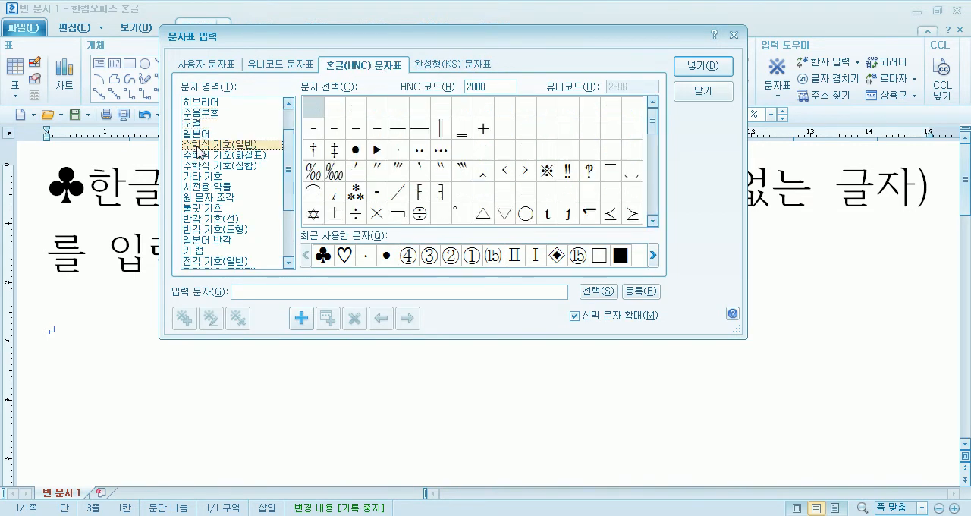
{"action": "left_click", "coordinate": [196, 145]}
{"action": "left_click", "coordinate": [200, 175]}
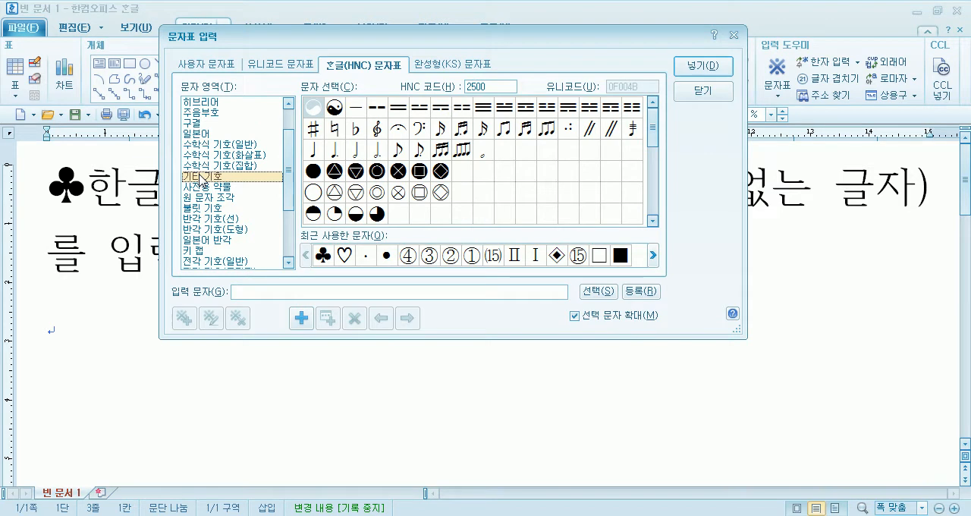
{"action": "left_click", "coordinate": [206, 208]}
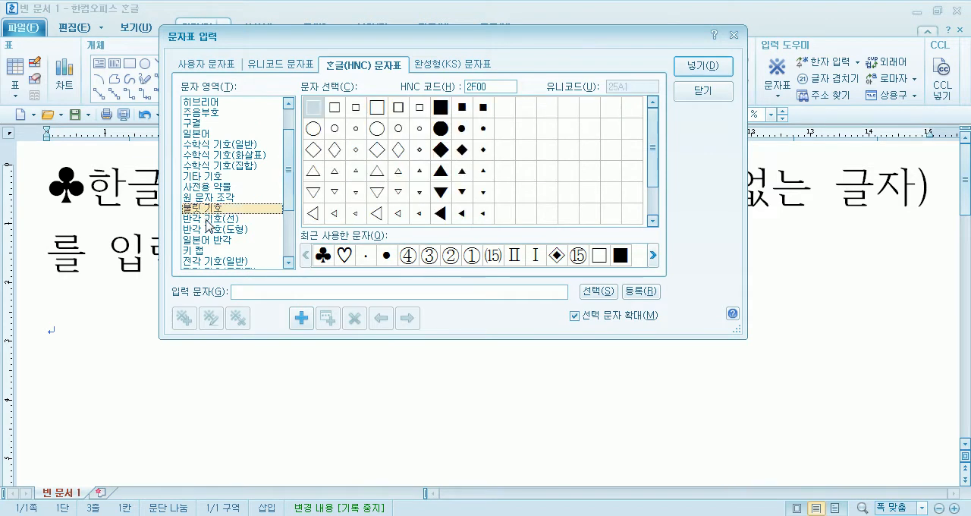
{"action": "left_click", "coordinate": [210, 218]}
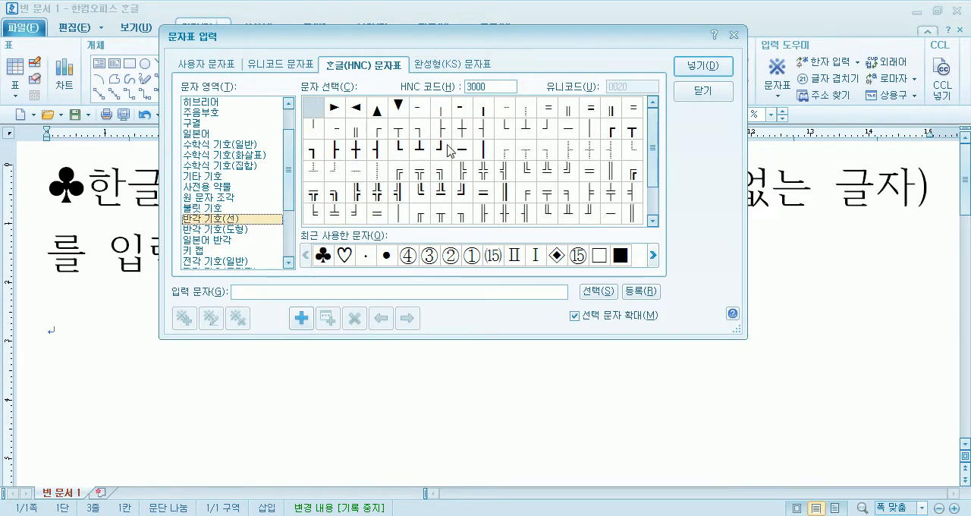
- Compare the Unicode set's 크메르 기호 area with the user and Hangul (HNC) character sets
{"action": "left_click", "coordinate": [293, 65]}
{"action": "left_click", "coordinate": [216, 166]}
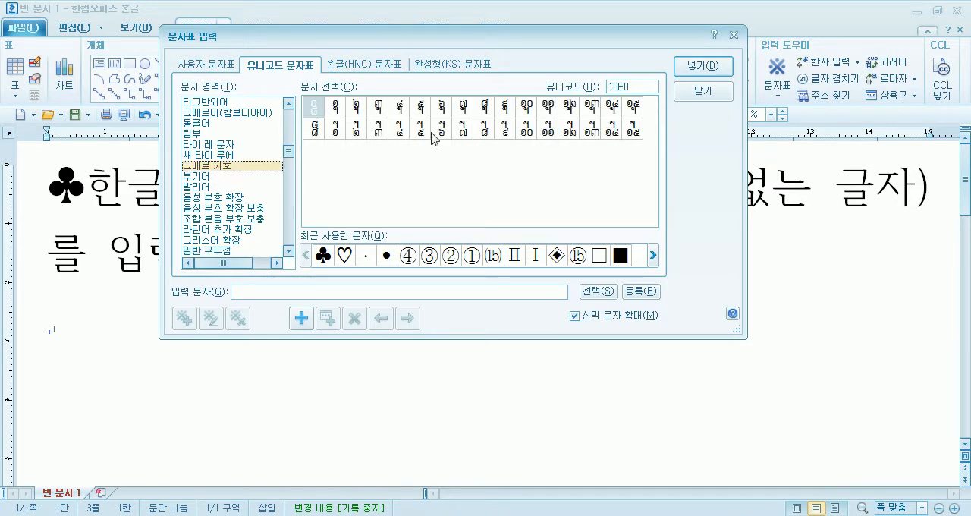
{"action": "left_click", "coordinate": [206, 65]}
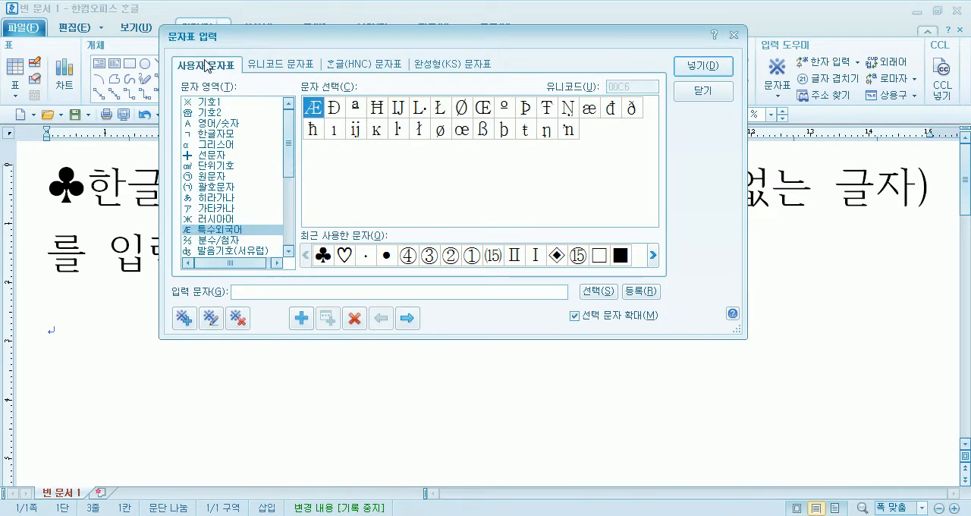
{"action": "left_click", "coordinate": [264, 69]}
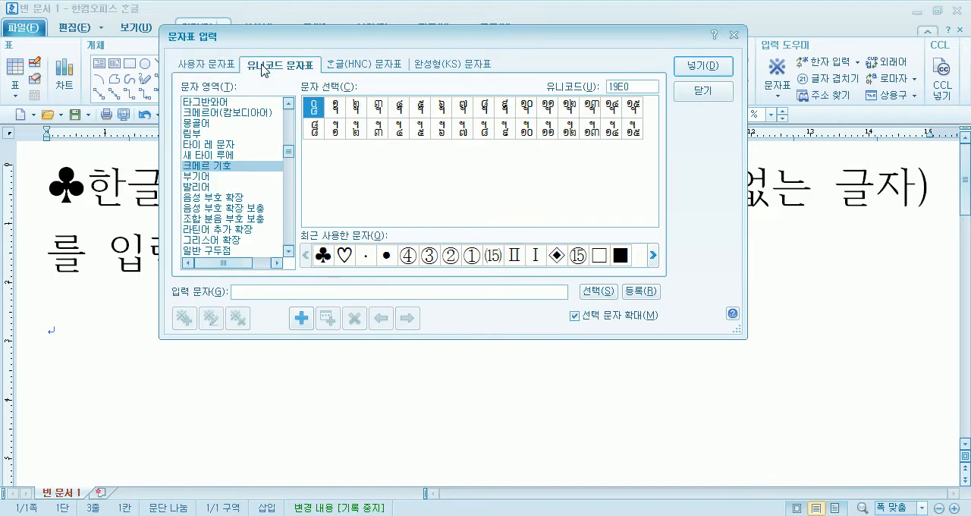
{"action": "left_click", "coordinate": [370, 68]}
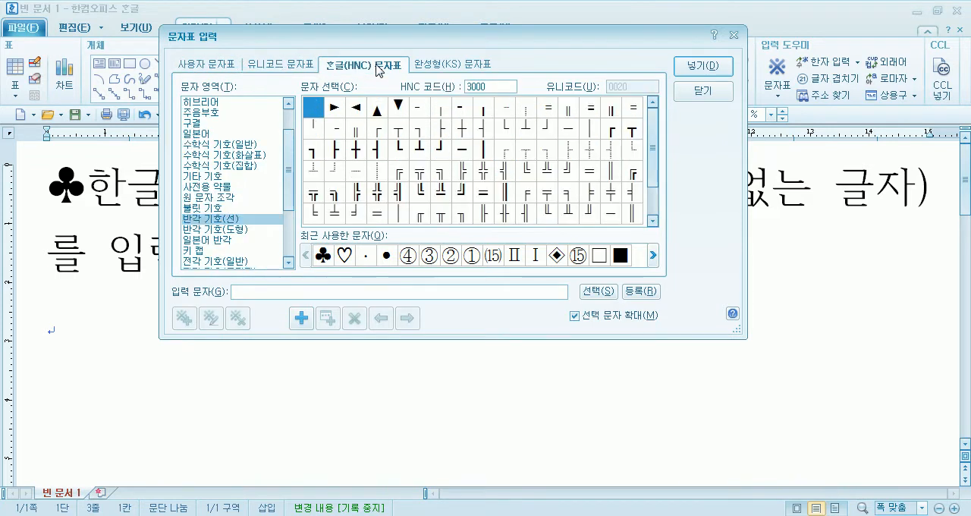
{"action": "left_click", "coordinate": [280, 68]}
{"action": "left_click", "coordinate": [362, 68]}
- Examine the Unicode set's areas from 라틴 through 국제 음성 기호 확장, 조정 문자, 조합 분음 기호(악센트) and 키릴 자모 to 미얀마어(버마어)
{"action": "left_click", "coordinate": [274, 66]}
{"action": "left_click_drag", "start_coordinate": [289, 151], "coordinate": [211, 105]}
{"action": "left_click", "coordinate": [203, 106]}
{"action": "left_click", "coordinate": [222, 135]}
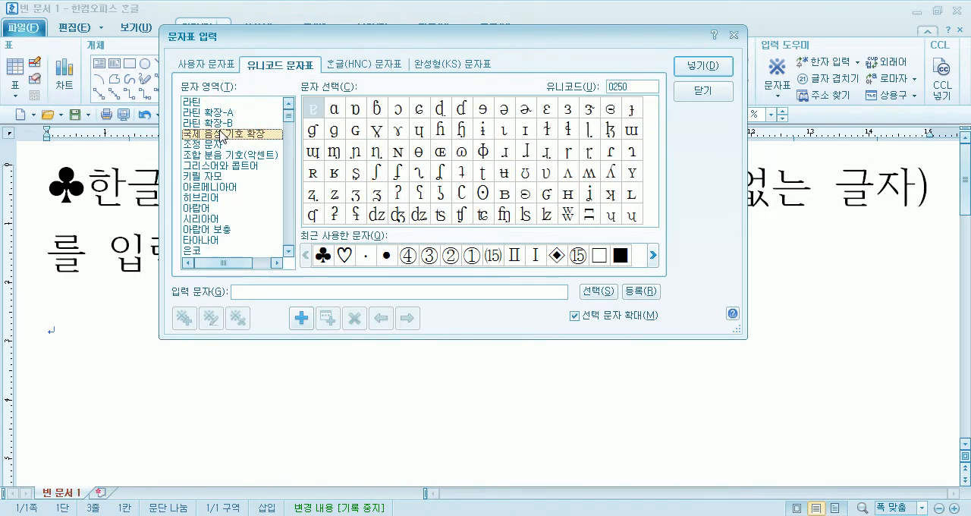
{"action": "left_click", "coordinate": [223, 145]}
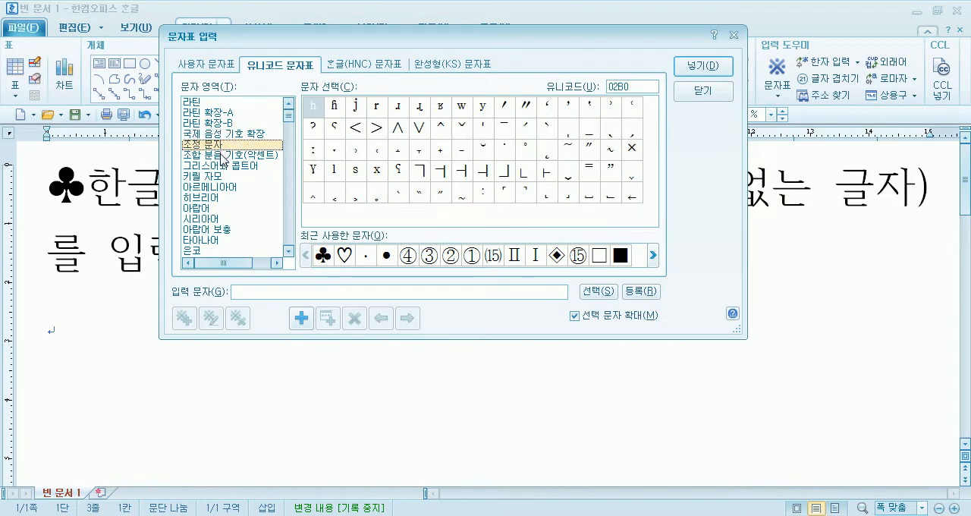
{"action": "left_click", "coordinate": [221, 155]}
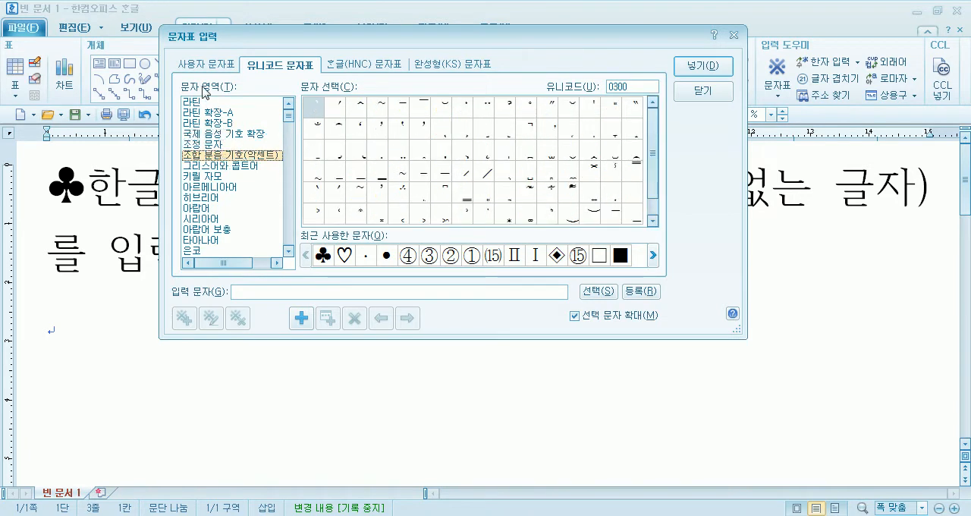
{"action": "left_click", "coordinate": [205, 176]}
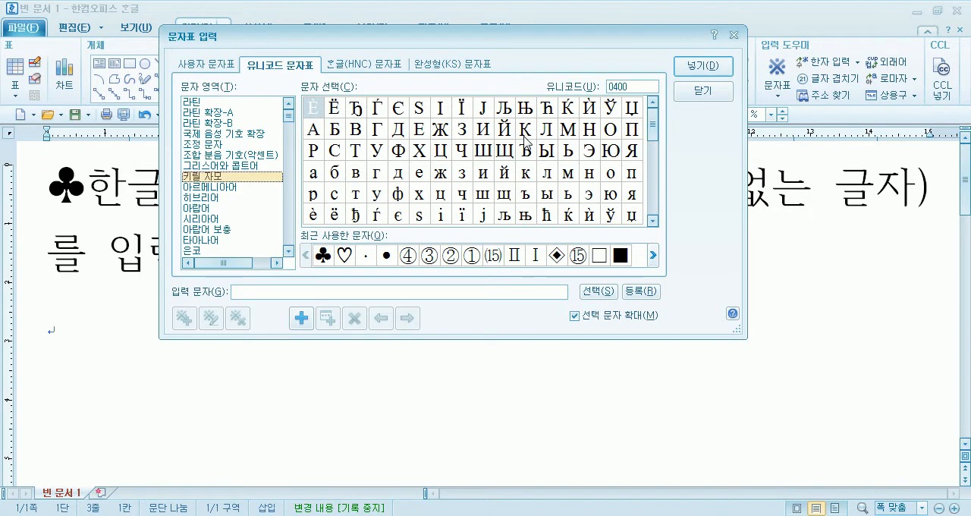
{"action": "scroll", "coordinate": [525, 138], "scroll_direction": "down", "scroll_amount": 7}
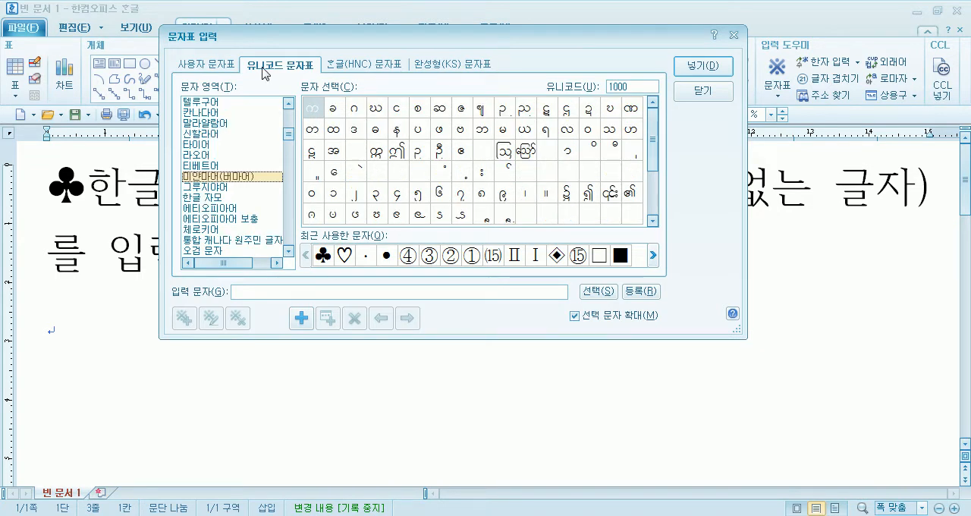
- Look through the Hangul (HNC), Unicode and KS character sets in turn
{"action": "left_click", "coordinate": [351, 67]}
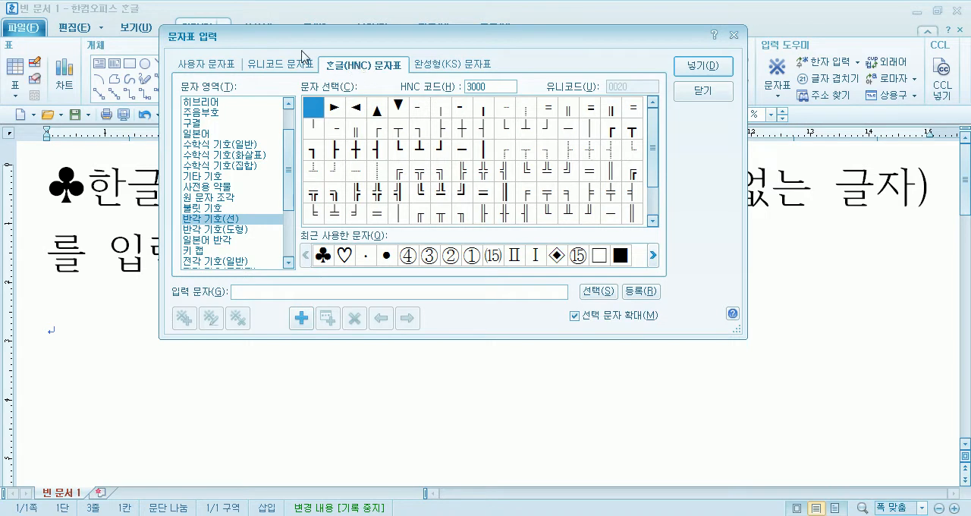
{"action": "left_click", "coordinate": [259, 65]}
{"action": "left_click", "coordinate": [449, 67]}
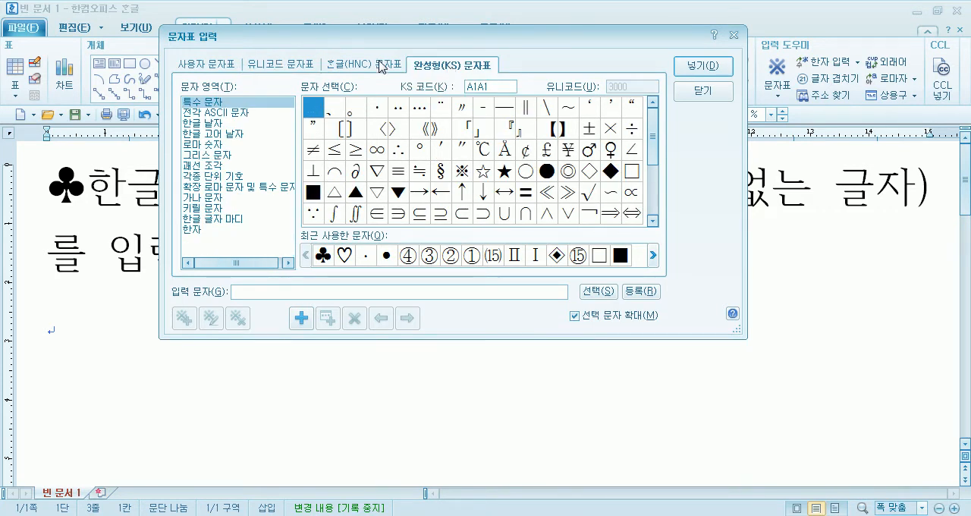
- Examine the Hangul (HNC) set's language areas: 영문 및 라틴어, 그리스어(헬라어), 러시아어, 히브리어 and 일본어
{"action": "left_click", "coordinate": [350, 69]}
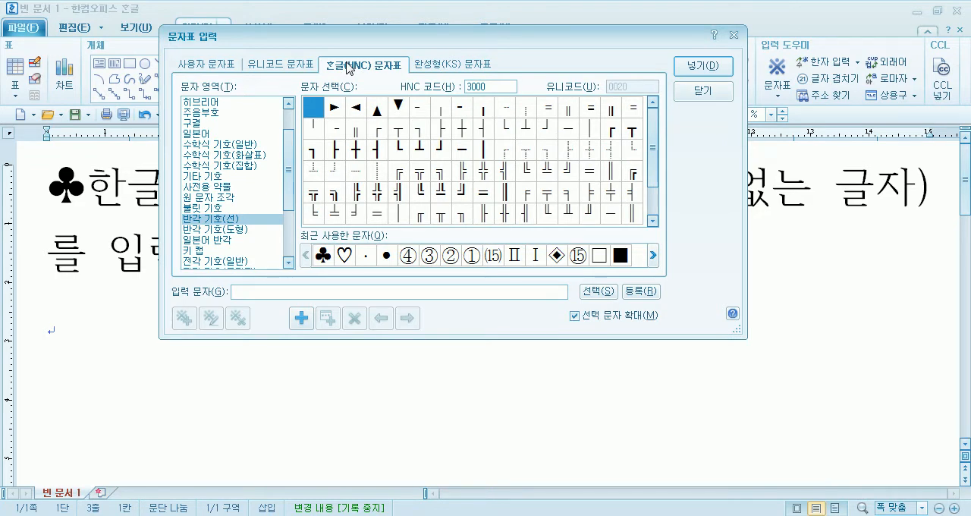
{"action": "left_click_drag", "start_coordinate": [291, 135], "coordinate": [293, 112]}
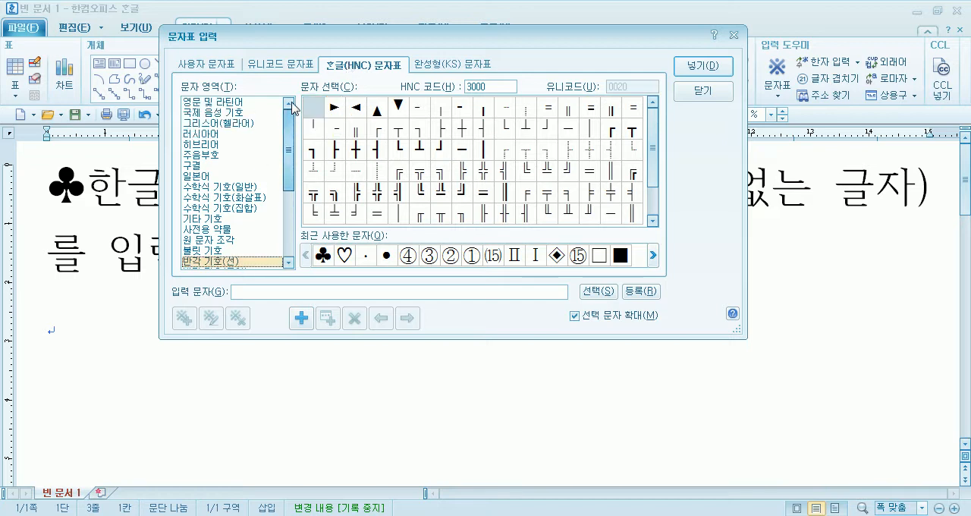
{"action": "left_click", "coordinate": [224, 103]}
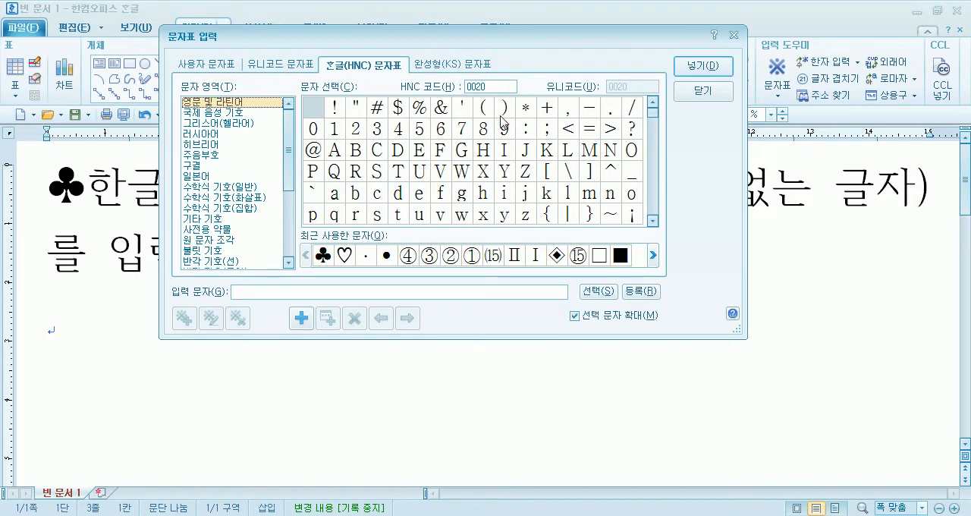
{"action": "left_click", "coordinate": [209, 122]}
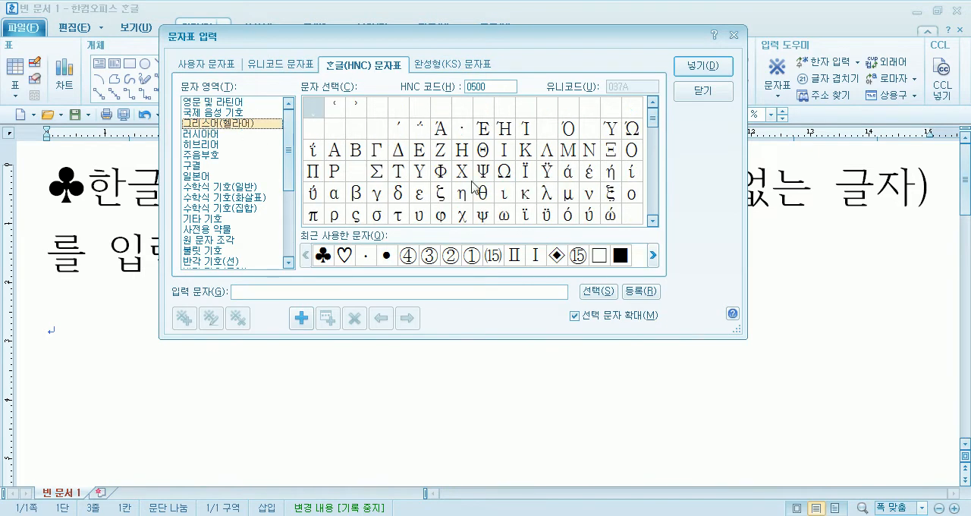
{"action": "left_click", "coordinate": [506, 196]}
{"action": "scroll", "coordinate": [514, 199], "scroll_direction": "down", "scroll_amount": 2}
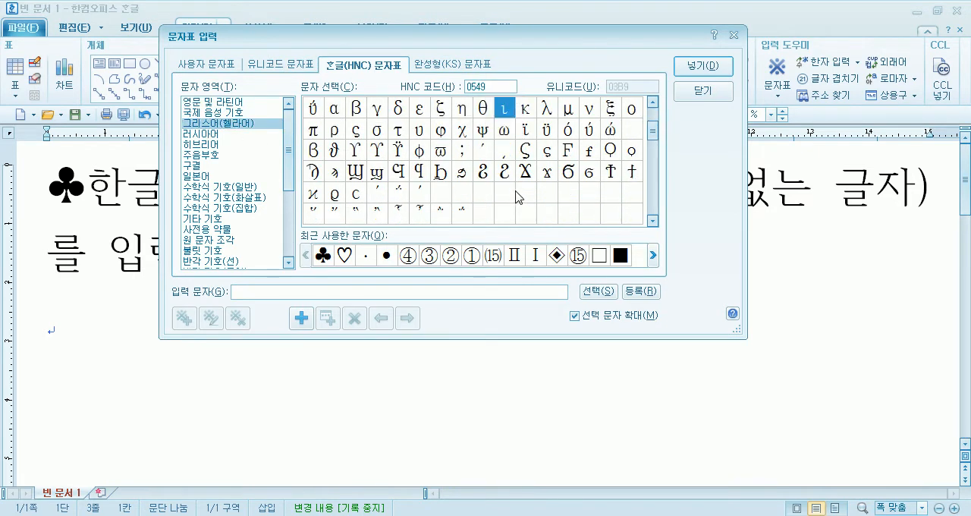
{"action": "left_click", "coordinate": [201, 134]}
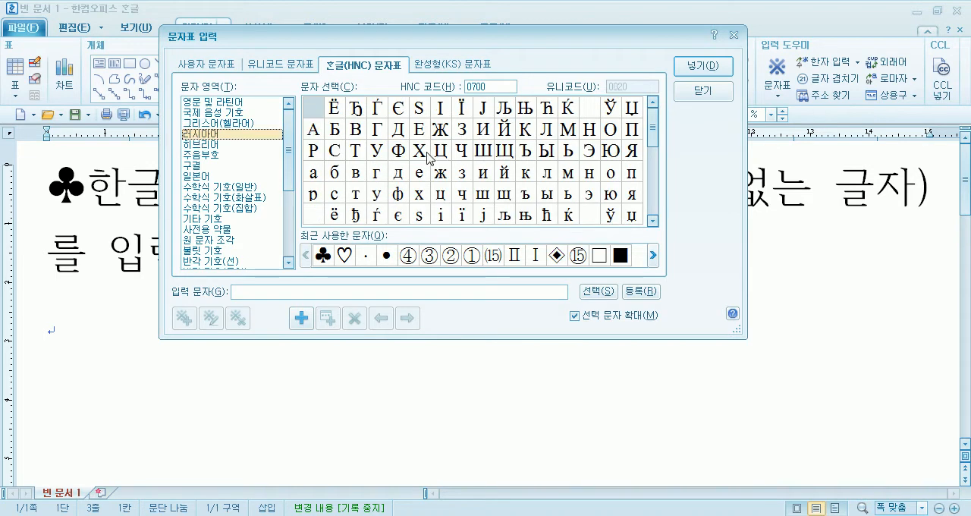
{"action": "left_click", "coordinate": [226, 144]}
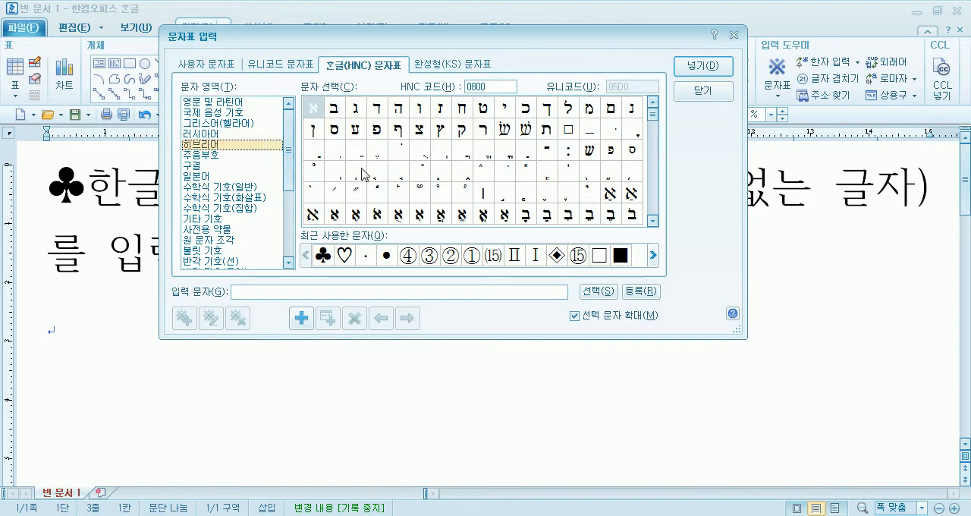
{"action": "left_click", "coordinate": [209, 176]}
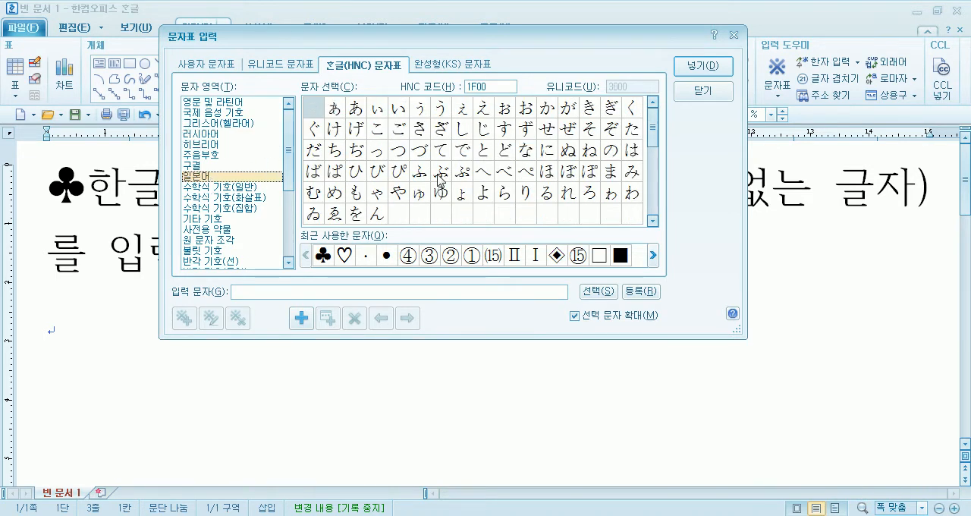
- Browse the Hangul (HNC) set's symbol areas, viewing the characters in 전각 기호(일반) and 반각 기호(선)
{"action": "scroll", "coordinate": [251, 173], "scroll_direction": "down", "scroll_amount": 2}
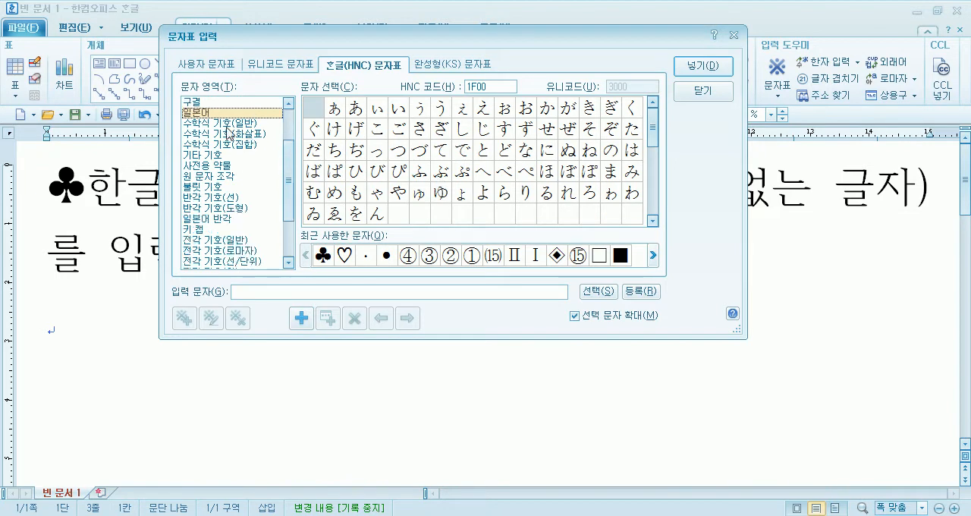
{"action": "scroll", "coordinate": [226, 139], "scroll_direction": "down", "scroll_amount": 1}
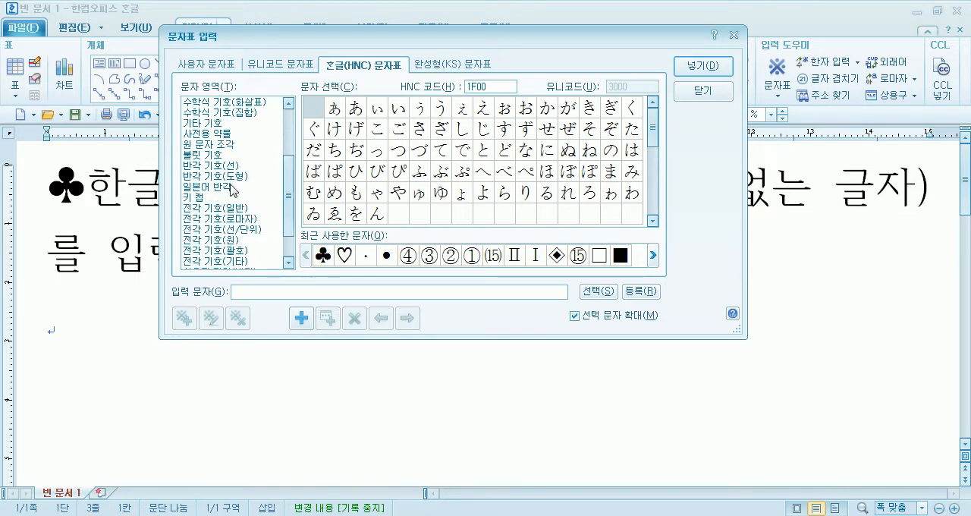
{"action": "left_click", "coordinate": [227, 208]}
{"action": "scroll", "coordinate": [229, 180], "scroll_direction": "down", "scroll_amount": 1}
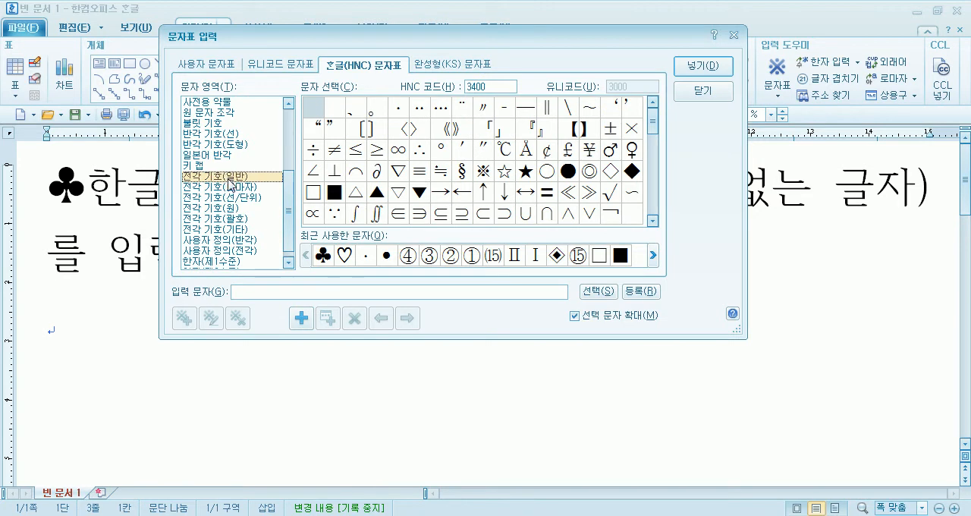
{"action": "scroll", "coordinate": [231, 182], "scroll_direction": "up", "scroll_amount": 1}
{"action": "scroll", "coordinate": [209, 139], "scroll_direction": "up", "scroll_amount": 1}
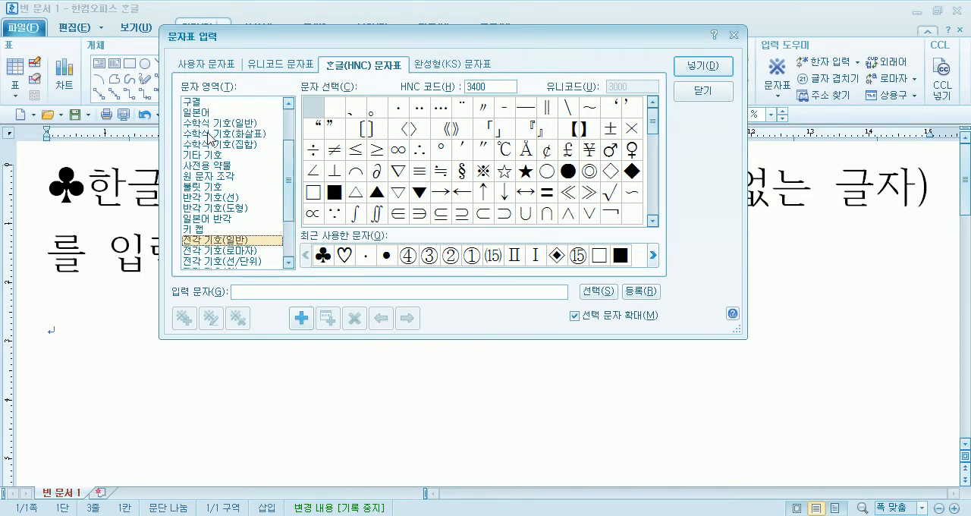
{"action": "left_click", "coordinate": [209, 198]}
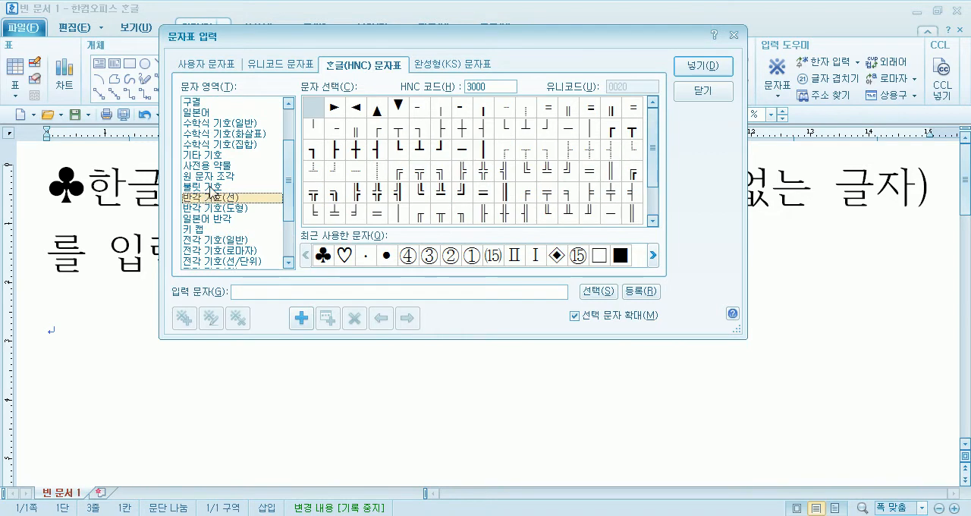
{"action": "scroll", "coordinate": [211, 192], "scroll_direction": "down", "scroll_amount": 1}
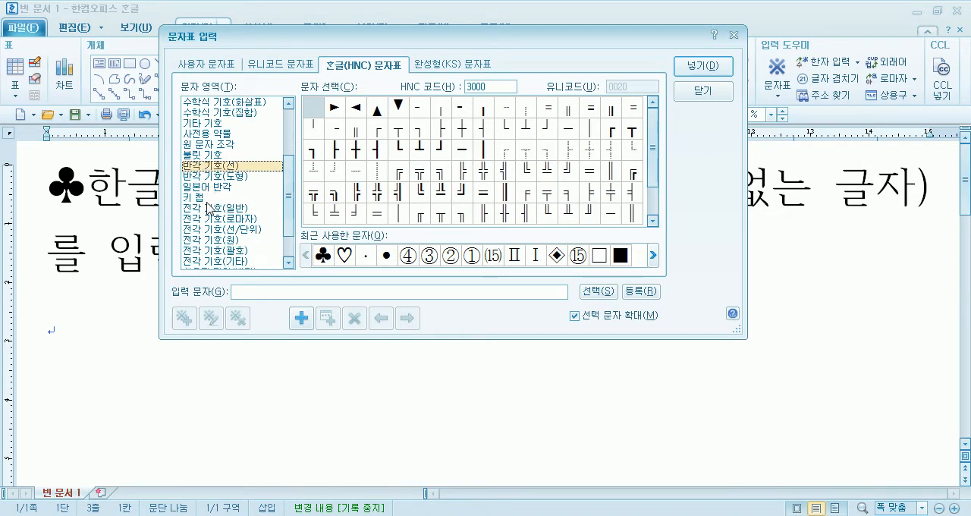
- Insert the ☏ telephone symbol from the Hangul (HNC) area 전각 기호(일반) on the empty last line
{"action": "left_click", "coordinate": [209, 208]}
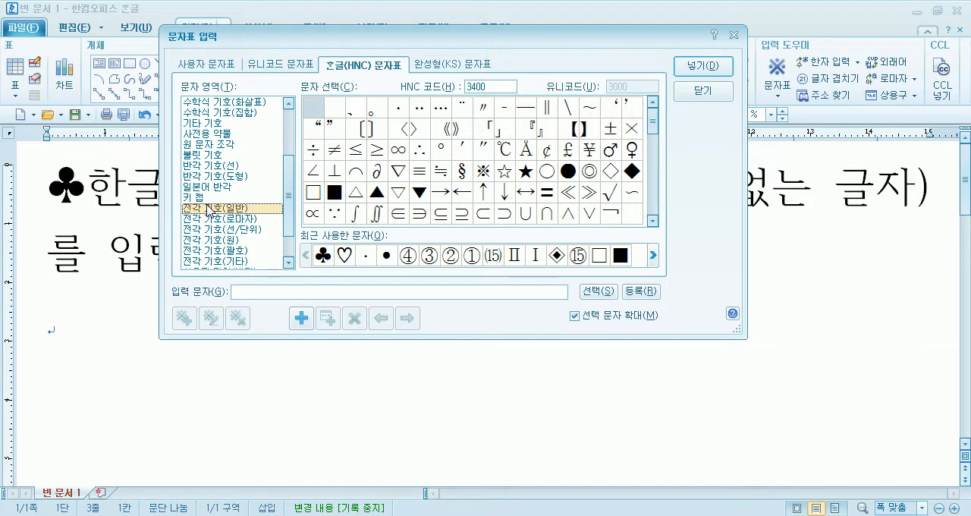
{"action": "left_click", "coordinate": [484, 174]}
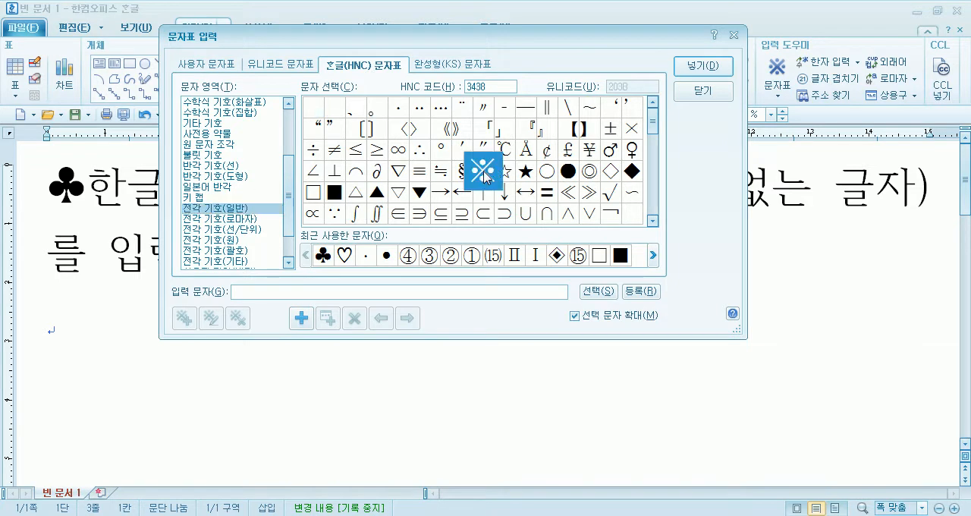
{"action": "left_click", "coordinate": [527, 174]}
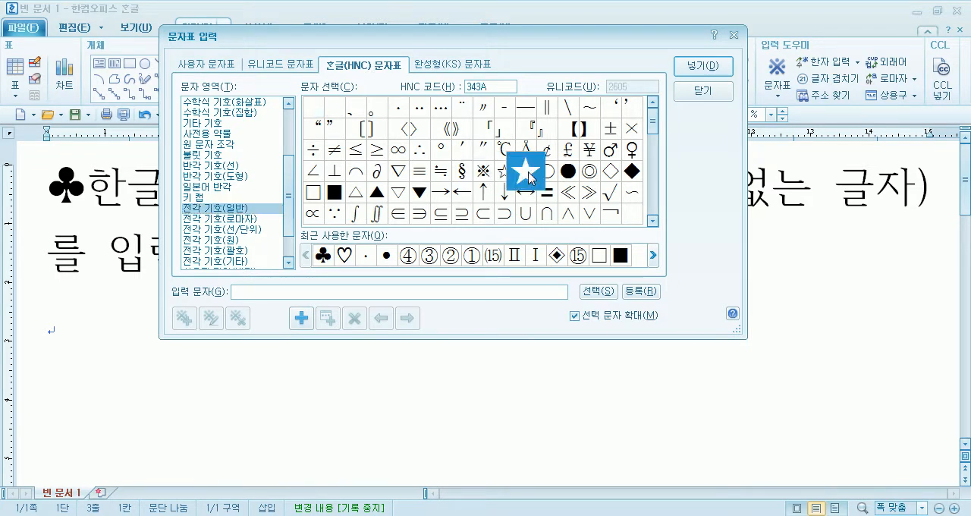
{"action": "scroll", "coordinate": [528, 177], "scroll_direction": "down", "scroll_amount": 2}
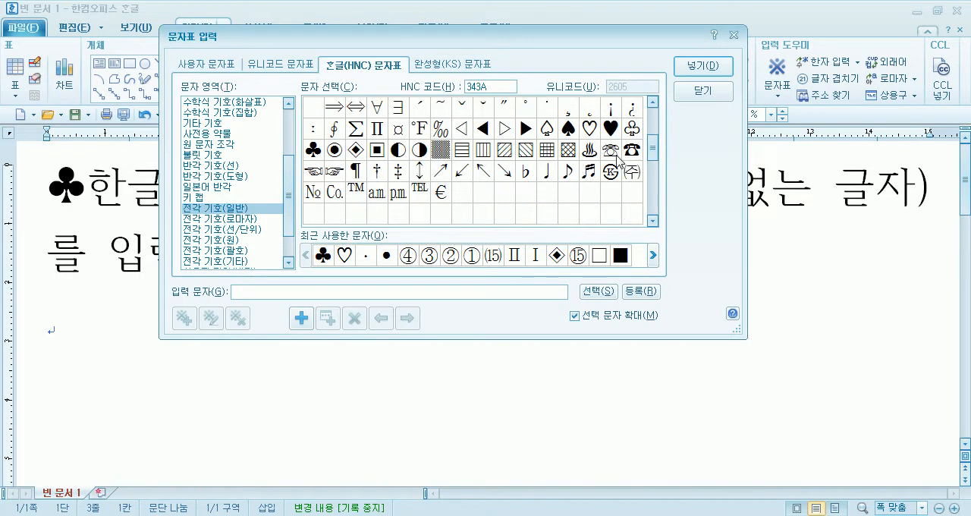
{"action": "left_click", "coordinate": [610, 151]}
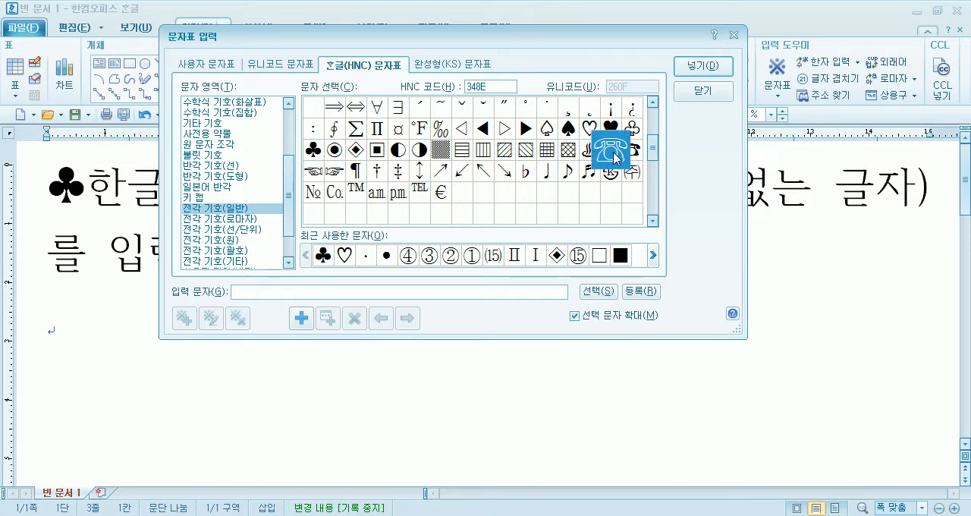
{"action": "left_click", "coordinate": [719, 68]}
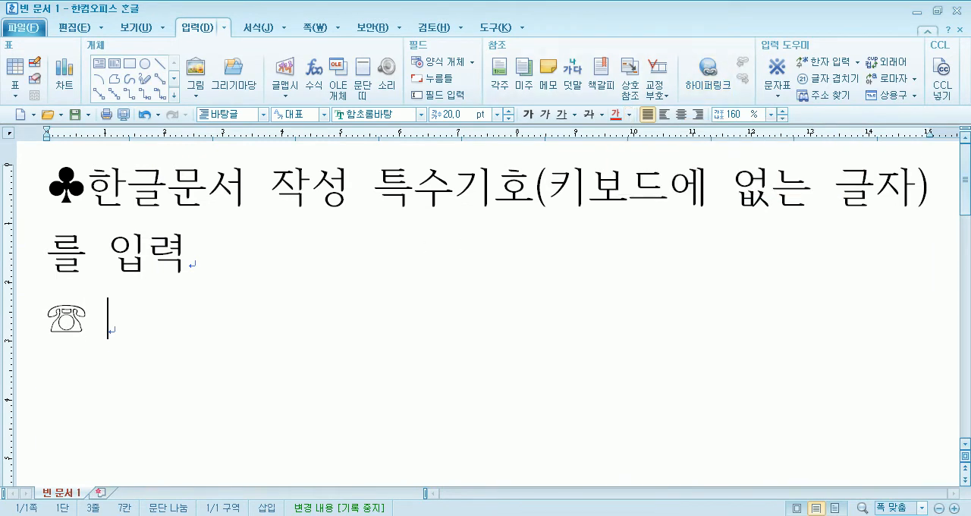
- Enter the phone number after the ☏ symbol and start a new line below it
{"action": "type", "text": "1234-5678"}
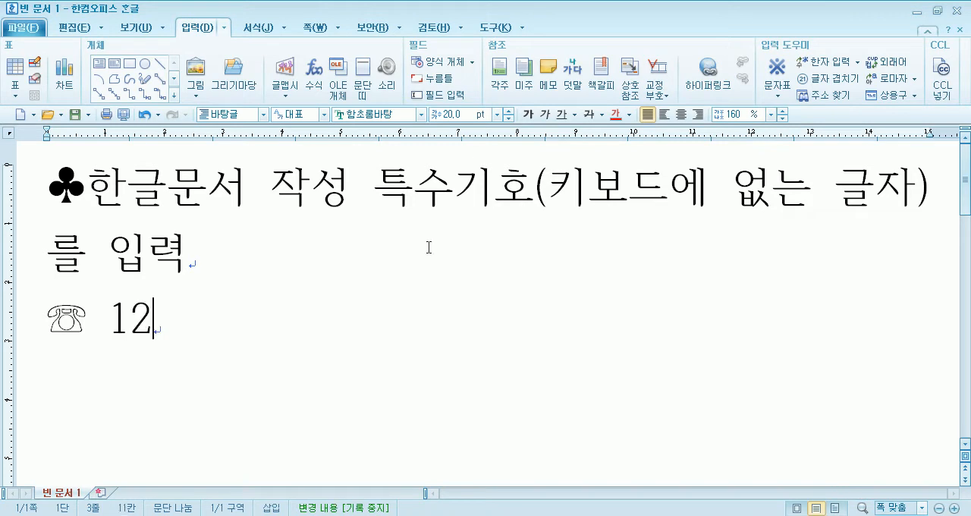
{"action": "key", "text": "Return"}
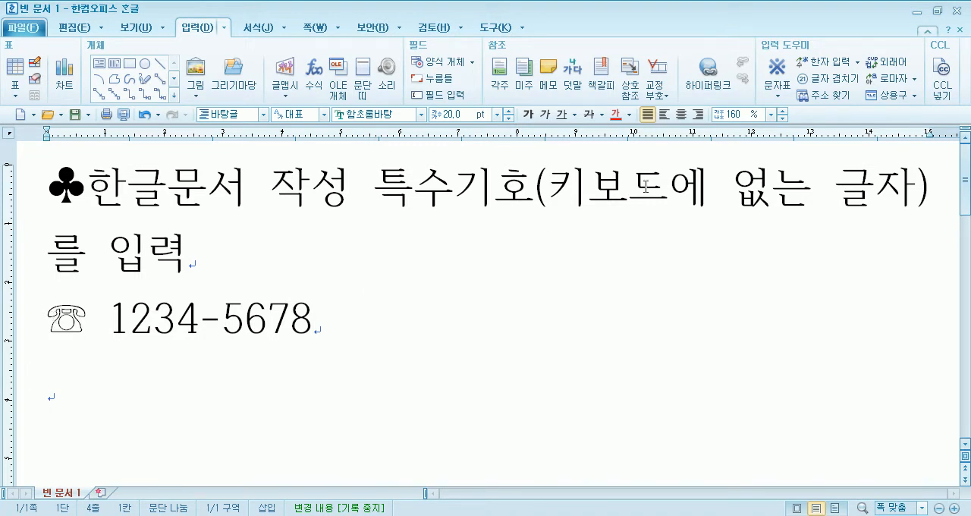
- Insert the ☞ pointing-hand symbol from the Hangul (HNC) area 전각 기호(일반) on the new line
{"action": "left_click", "coordinate": [779, 95]}
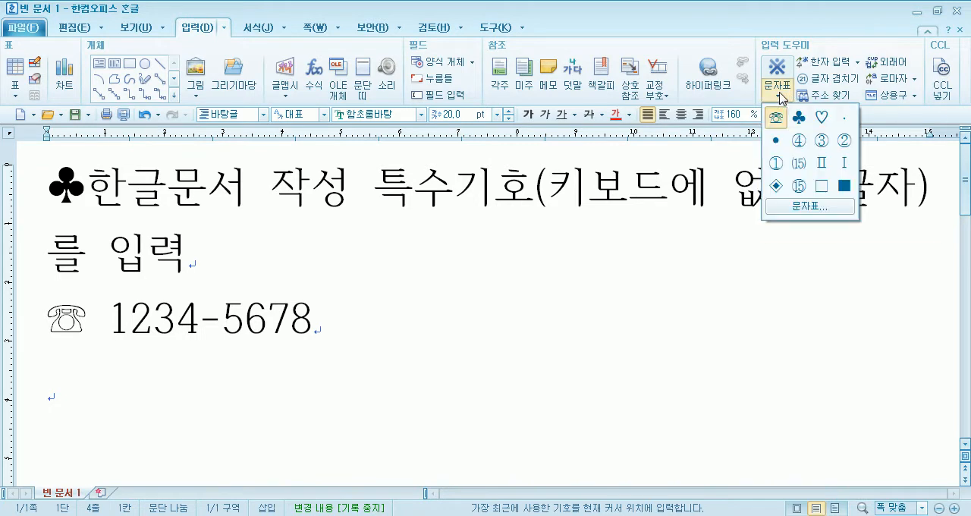
{"action": "left_click", "coordinate": [807, 206]}
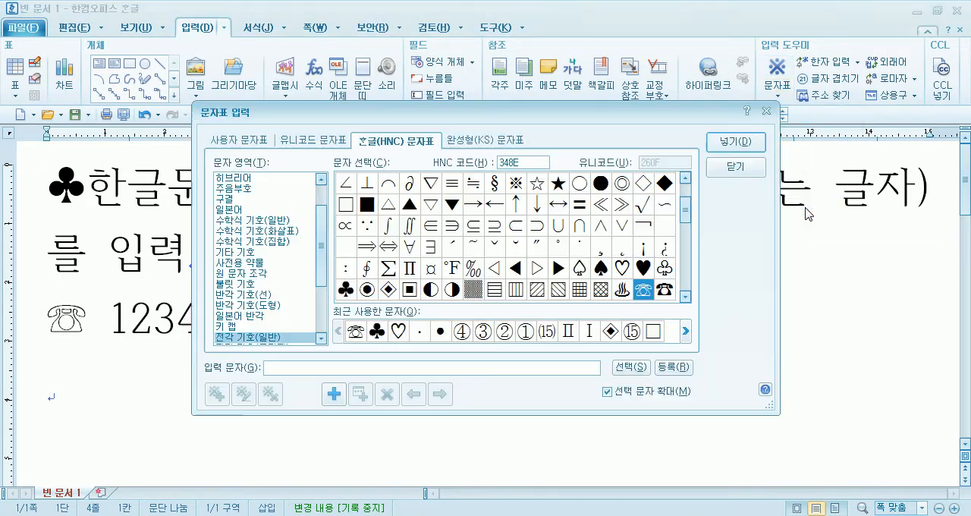
{"action": "left_click", "coordinate": [664, 291]}
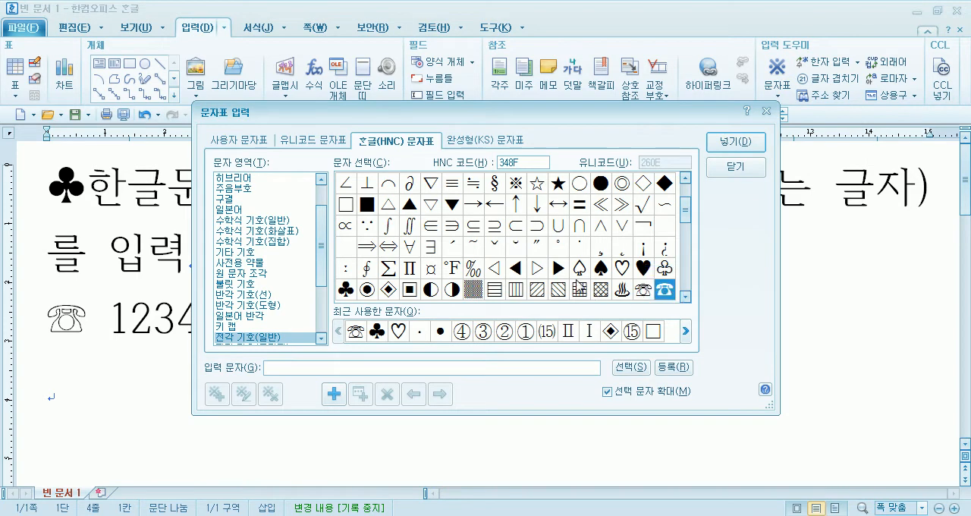
{"action": "left_click", "coordinate": [499, 206]}
{"action": "scroll", "coordinate": [496, 216], "scroll_direction": "down", "scroll_amount": 1}
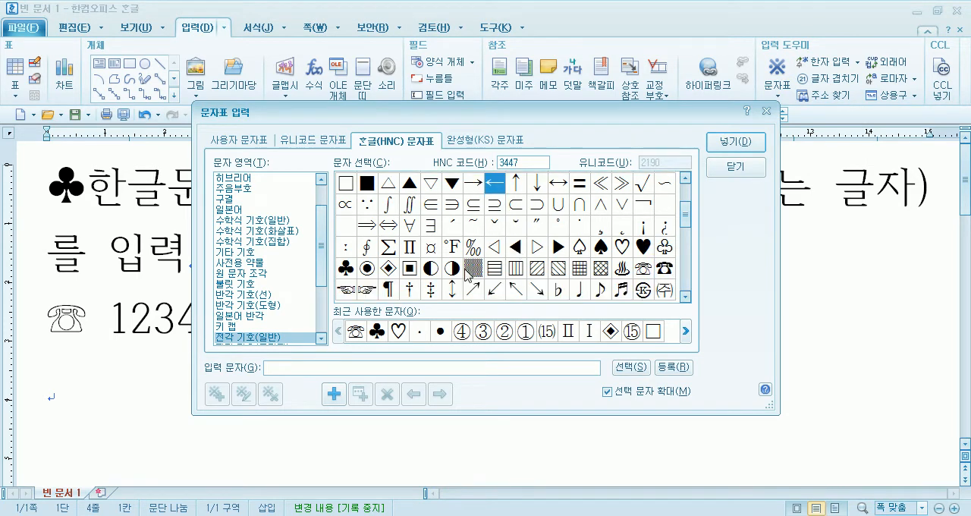
{"action": "left_click", "coordinate": [364, 291]}
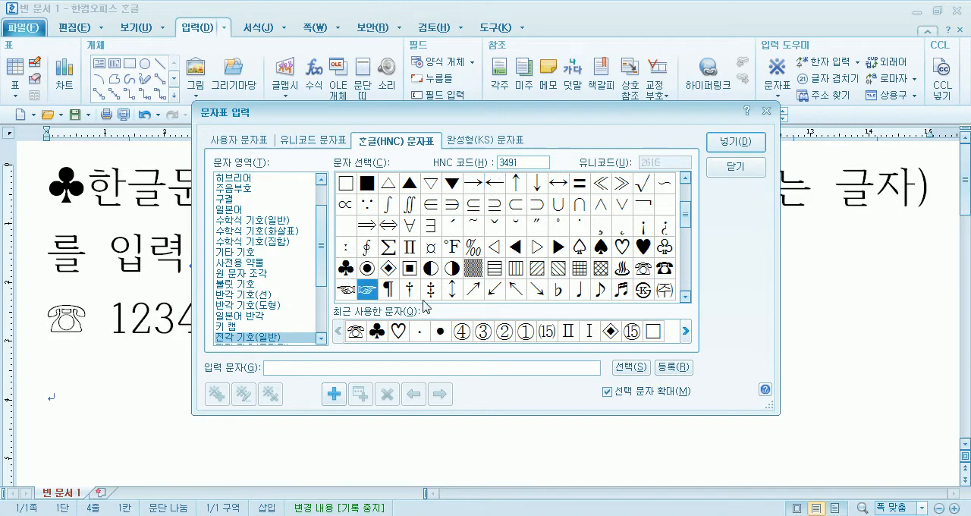
{"action": "left_click", "coordinate": [732, 146]}
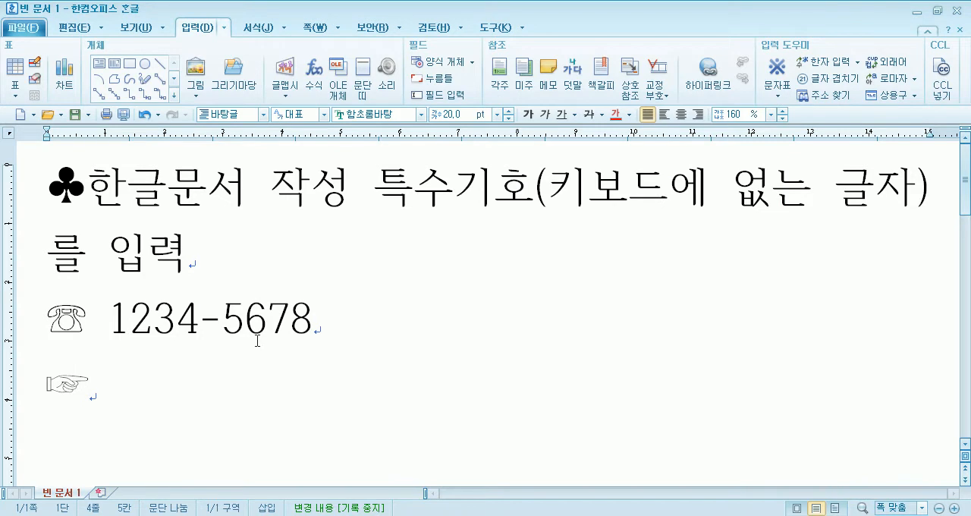
- Add the text "오시는 길" after the ☞ symbol and start a new line below it
{"action": "type", "text": "오시는 길"}
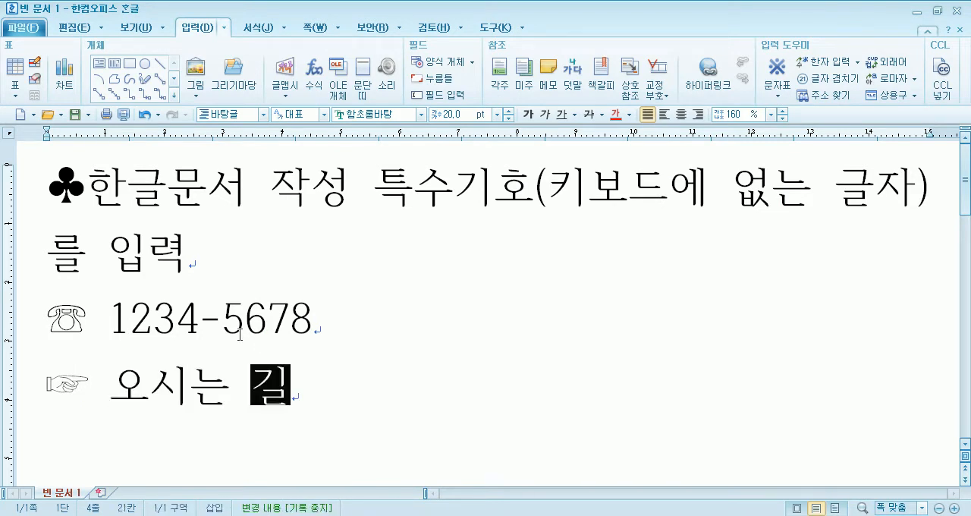
{"action": "scroll", "coordinate": [123, 304], "scroll_direction": "down", "scroll_amount": 1}
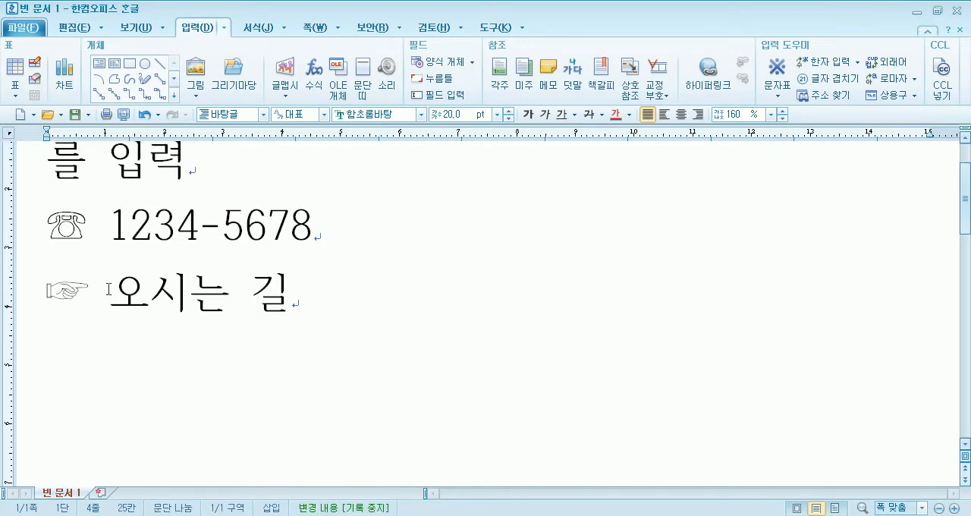
{"action": "double_click", "coordinate": [79, 286]}
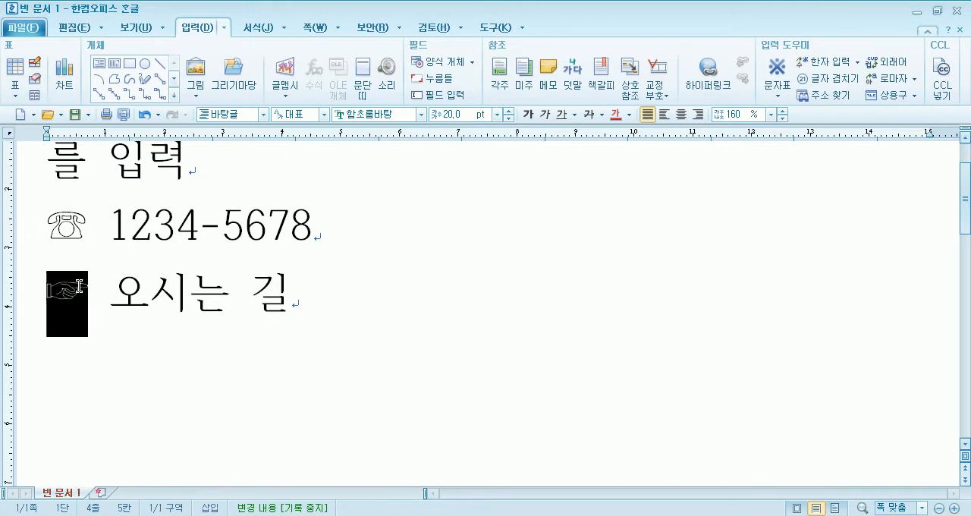
{"action": "left_click", "coordinate": [334, 306]}
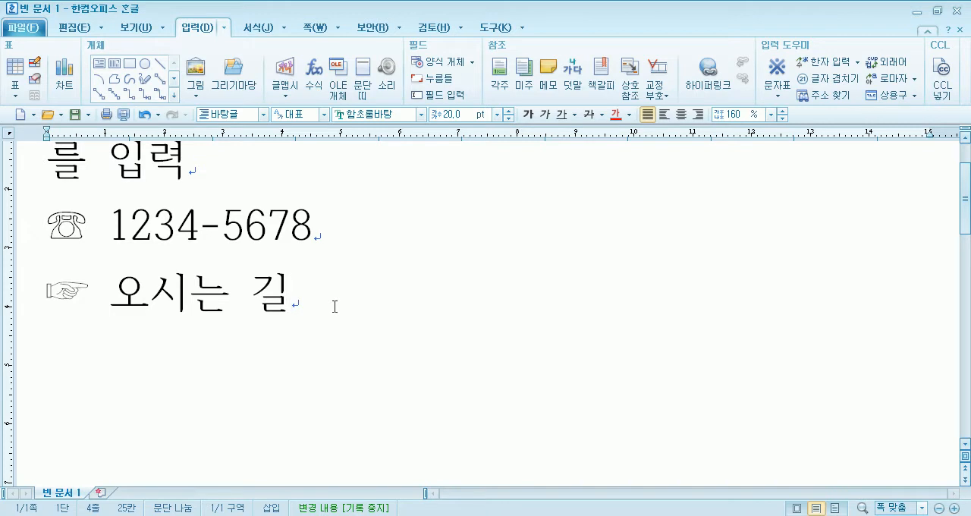
{"action": "key", "text": "Return"}
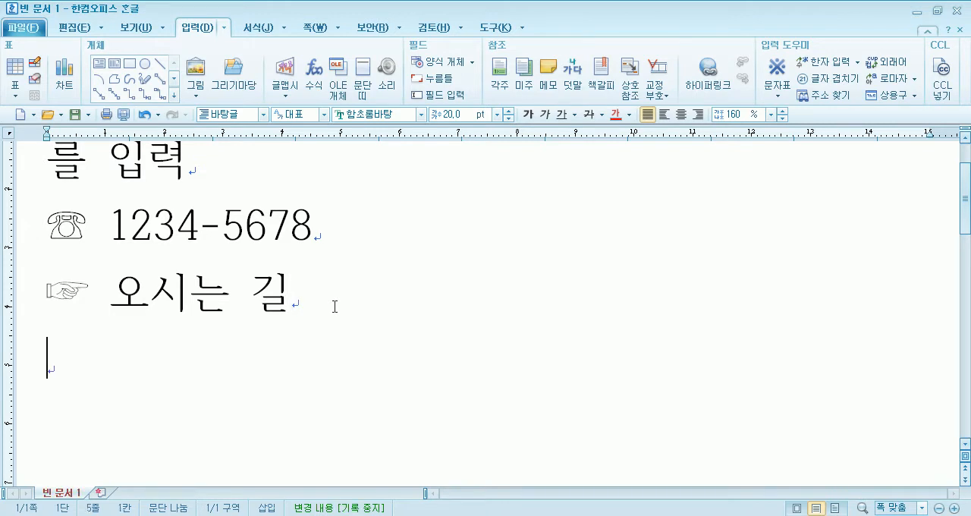
- Open the character map and compare the Unicode area 여러 가지 기호 with the Hangul (HNC) symbols
{"action": "left_click", "coordinate": [777, 94]}
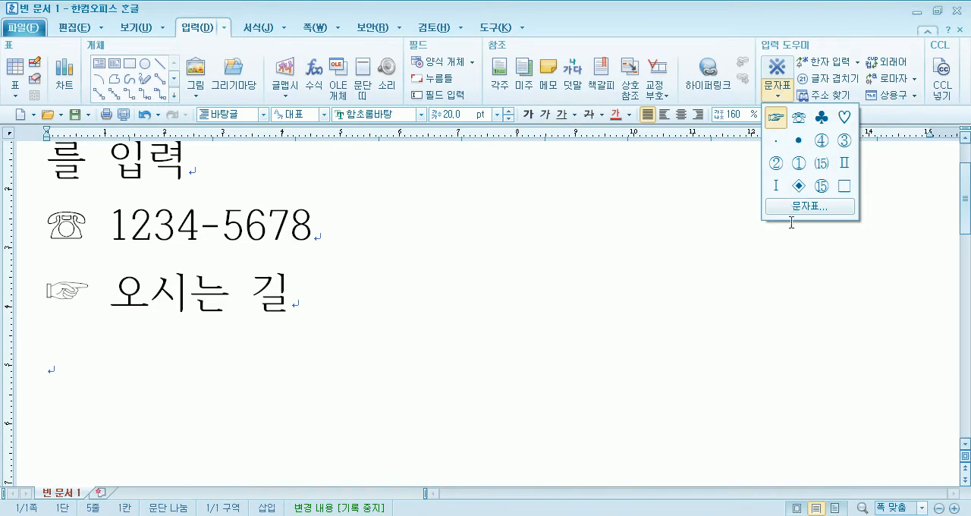
{"action": "left_click", "coordinate": [808, 206]}
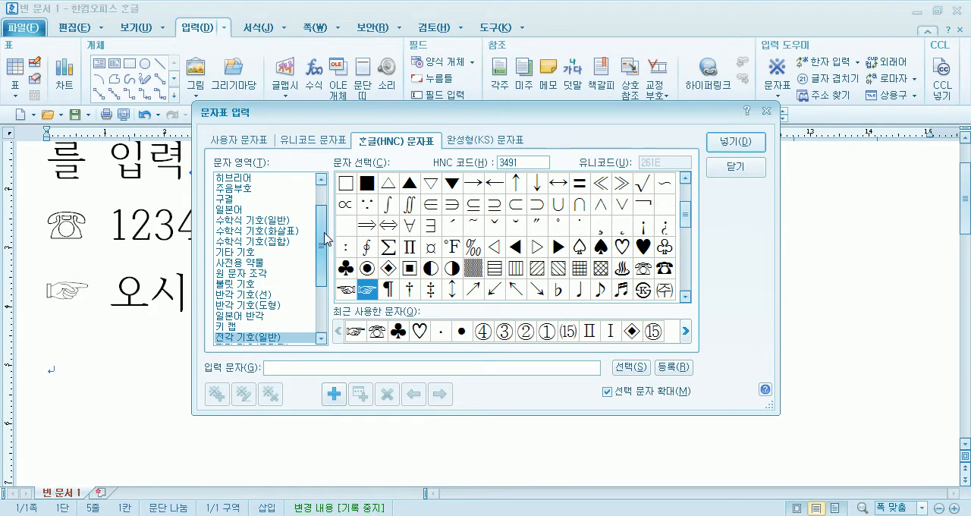
{"action": "left_click_drag", "start_coordinate": [324, 238], "coordinate": [325, 226]}
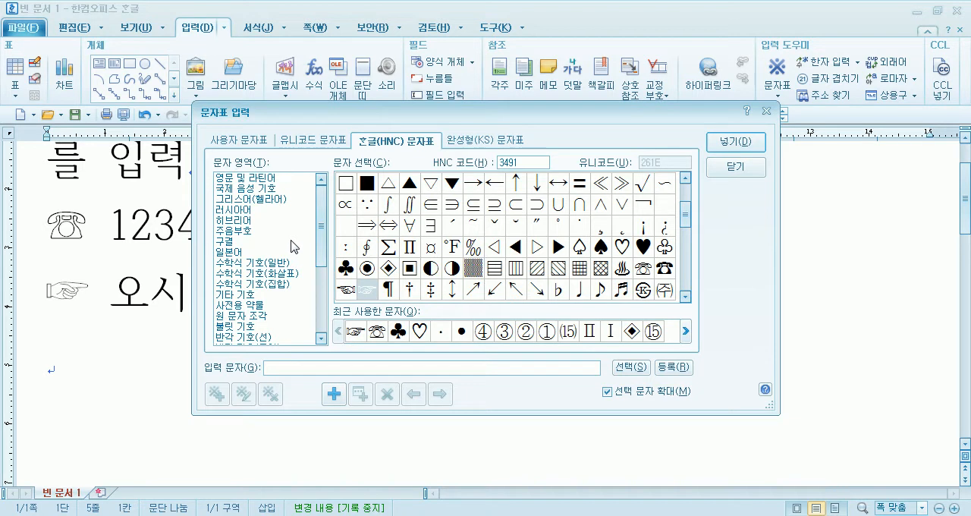
{"action": "left_click", "coordinate": [318, 144]}
{"action": "left_click_drag", "start_coordinate": [321, 202], "coordinate": [330, 251]}
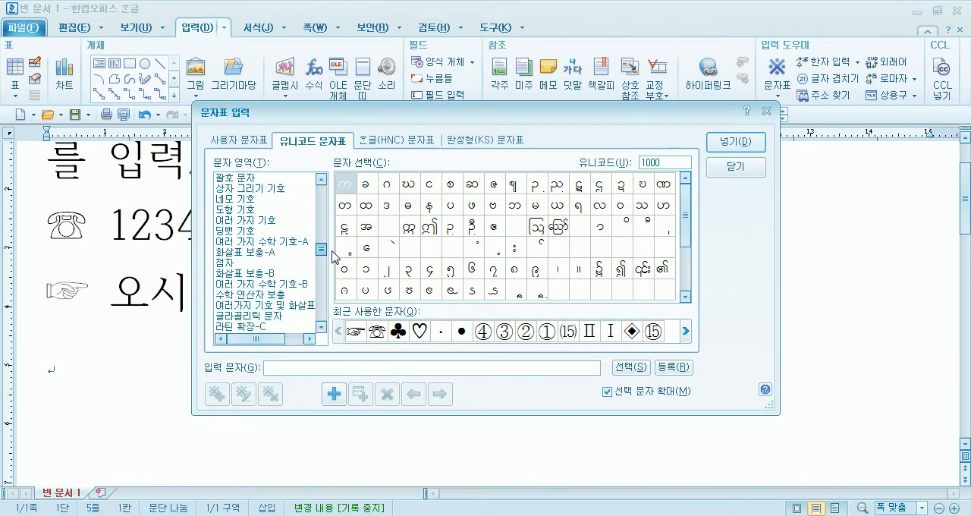
{"action": "left_click", "coordinate": [241, 219]}
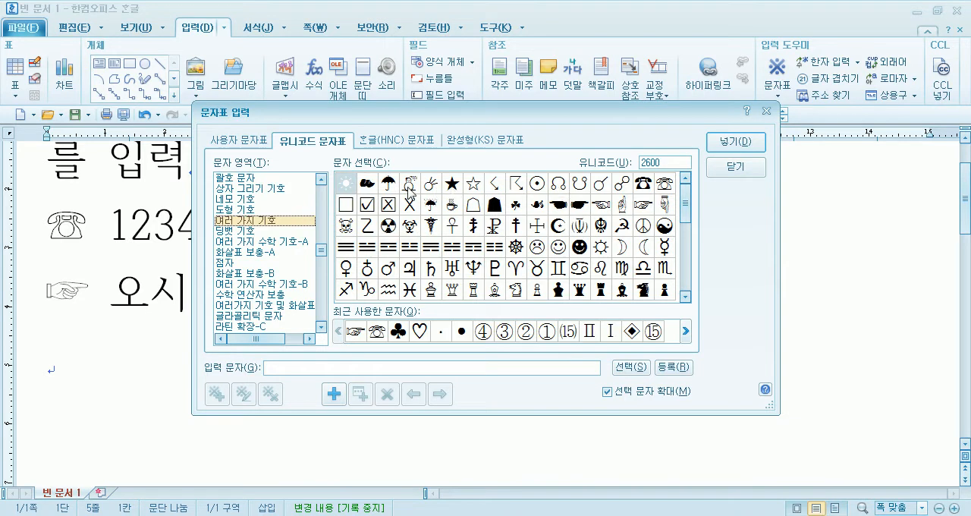
{"action": "left_click", "coordinate": [400, 144]}
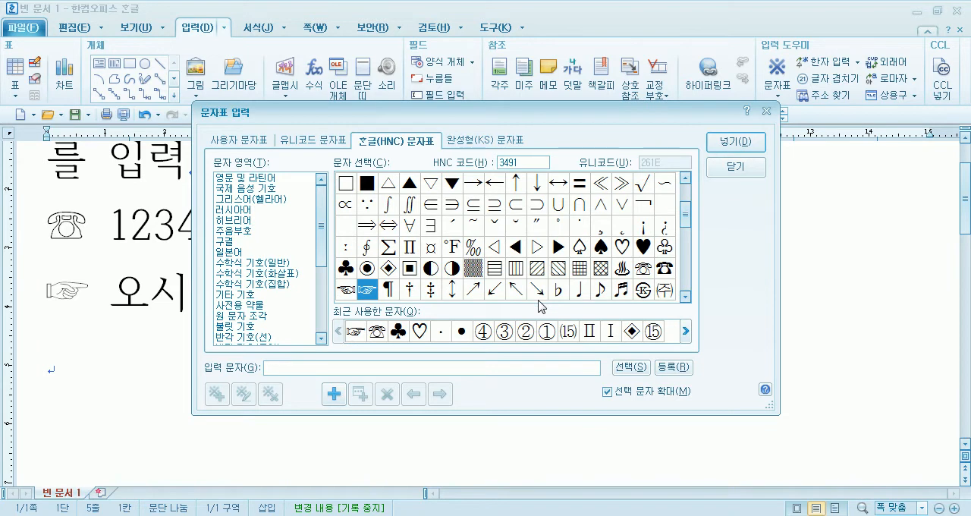
{"action": "left_click", "coordinate": [321, 144]}
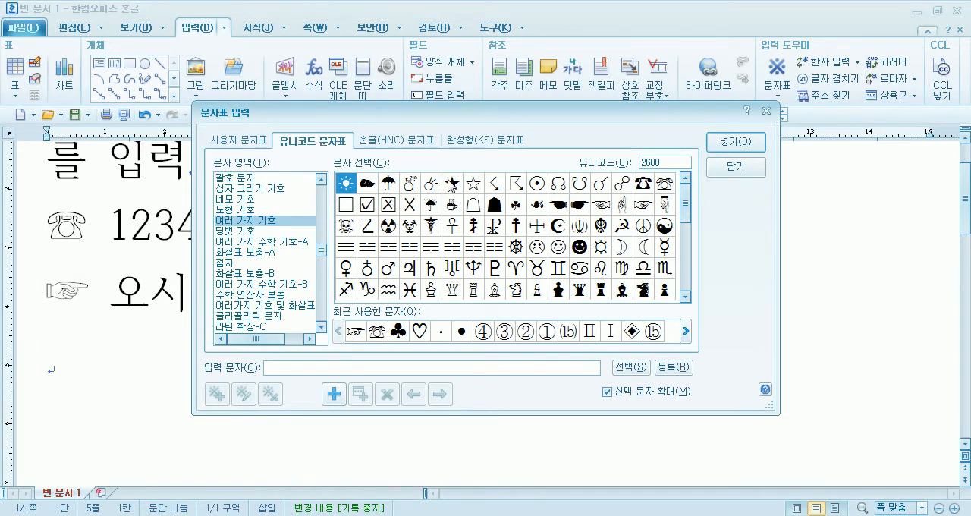
- Examine the Unicode areas 도형 기호, 네모 기호 and 상자 그리기 기호
{"action": "left_click", "coordinate": [245, 217]}
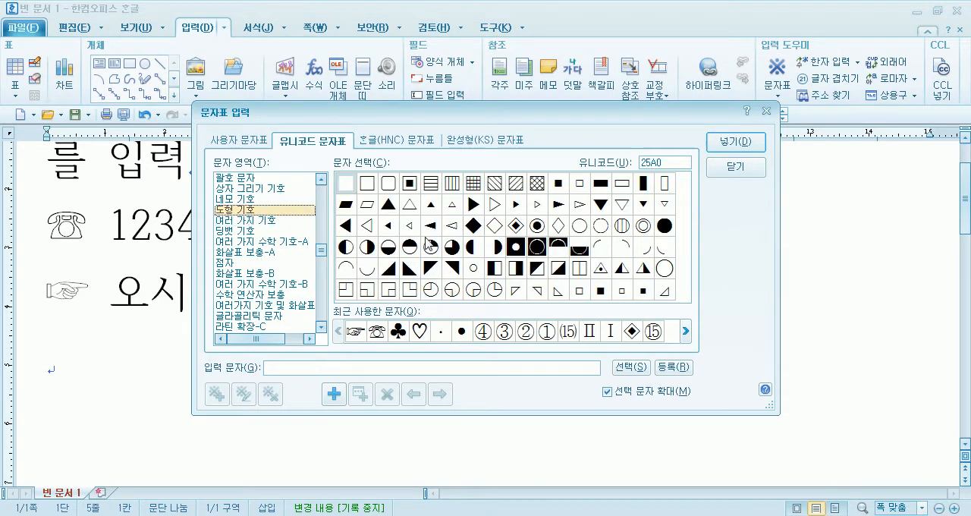
{"action": "left_click", "coordinate": [236, 201]}
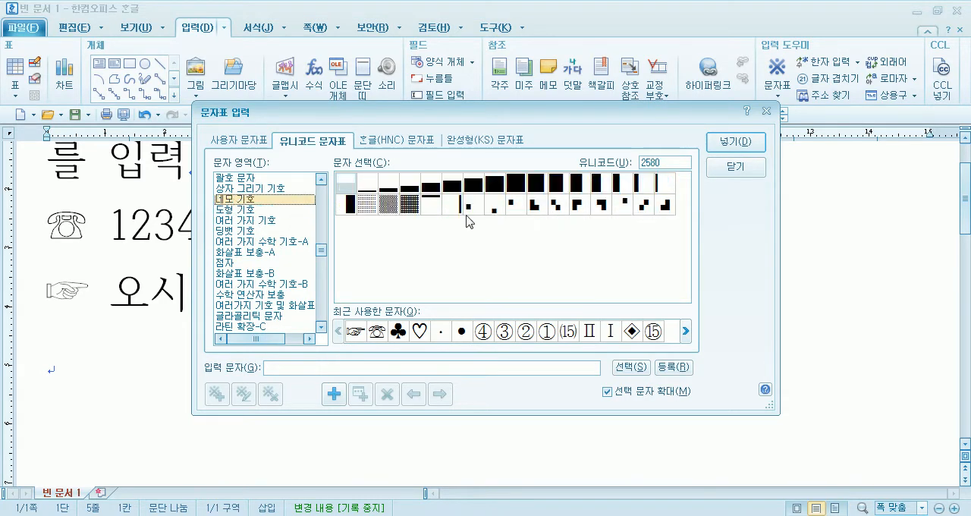
{"action": "left_click", "coordinate": [241, 188]}
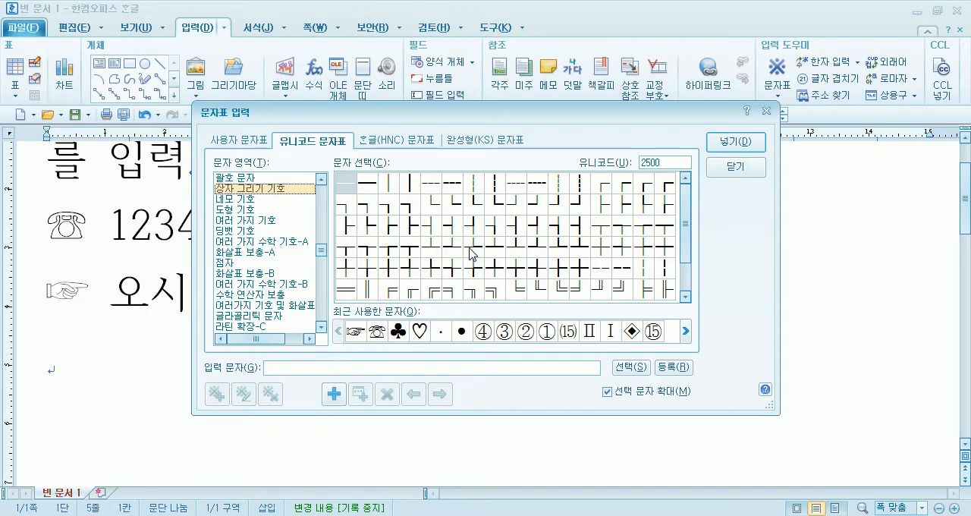
{"action": "left_click", "coordinate": [235, 211]}
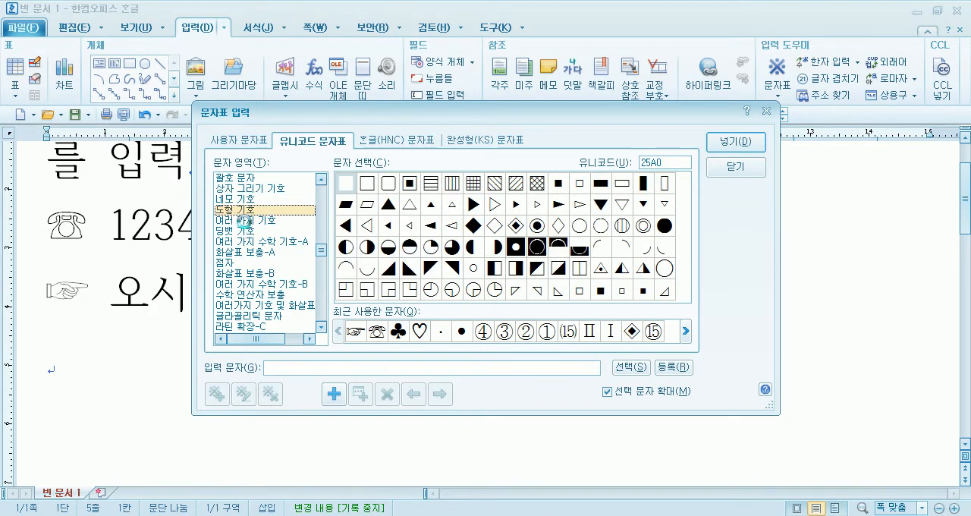
- Insert the ☀ sun symbol from the Unicode area 여러 가지 기호 on the empty last line
{"action": "left_click", "coordinate": [250, 221]}
{"action": "left_click", "coordinate": [345, 188]}
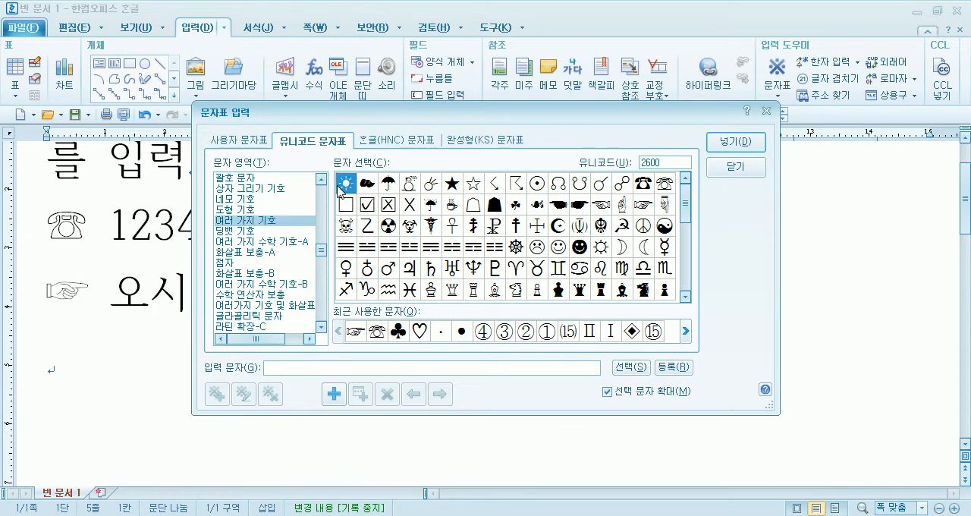
{"action": "left_click", "coordinate": [369, 190]}
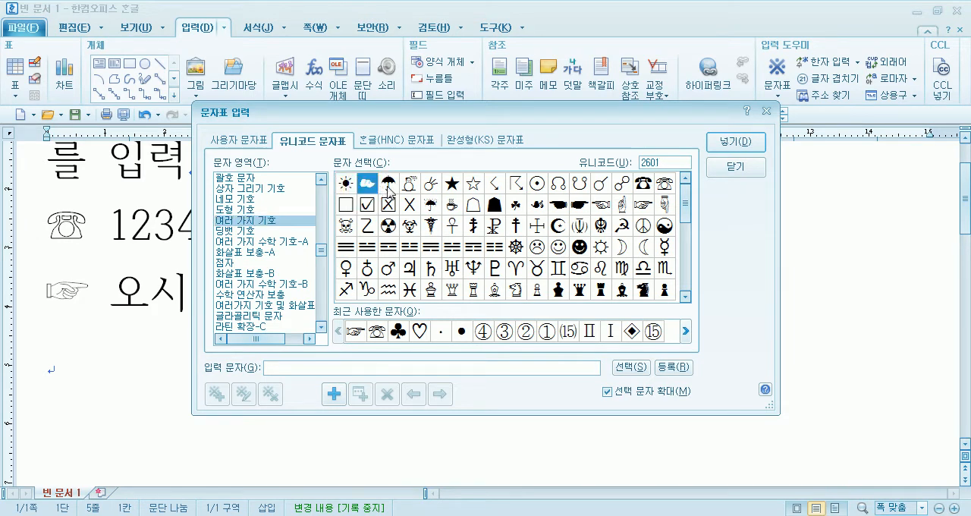
{"action": "left_click", "coordinate": [388, 190]}
{"action": "left_click", "coordinate": [411, 186]}
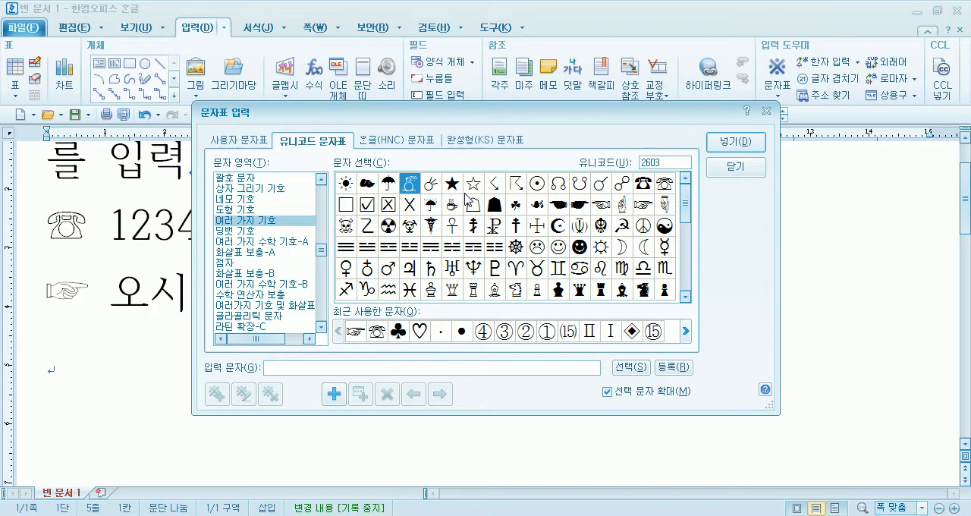
{"action": "left_click", "coordinate": [351, 191]}
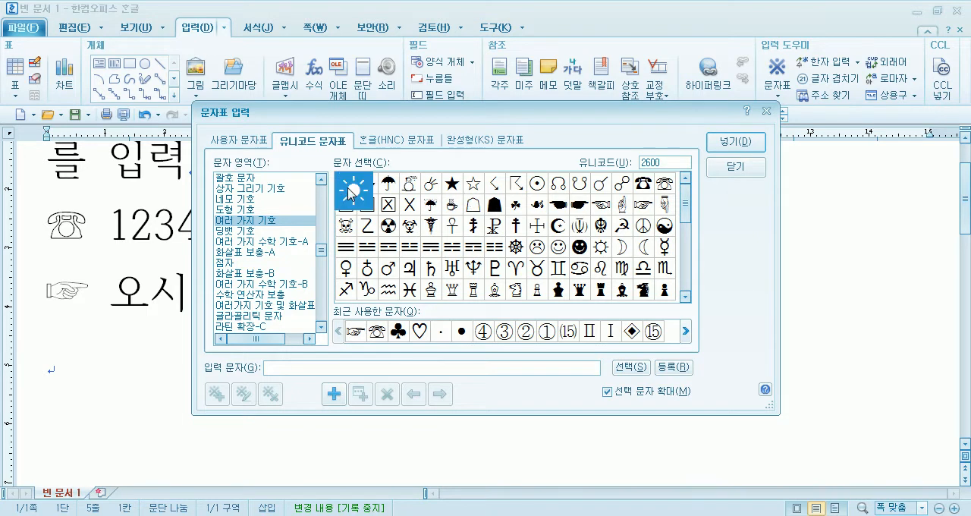
{"action": "left_click", "coordinate": [749, 144]}
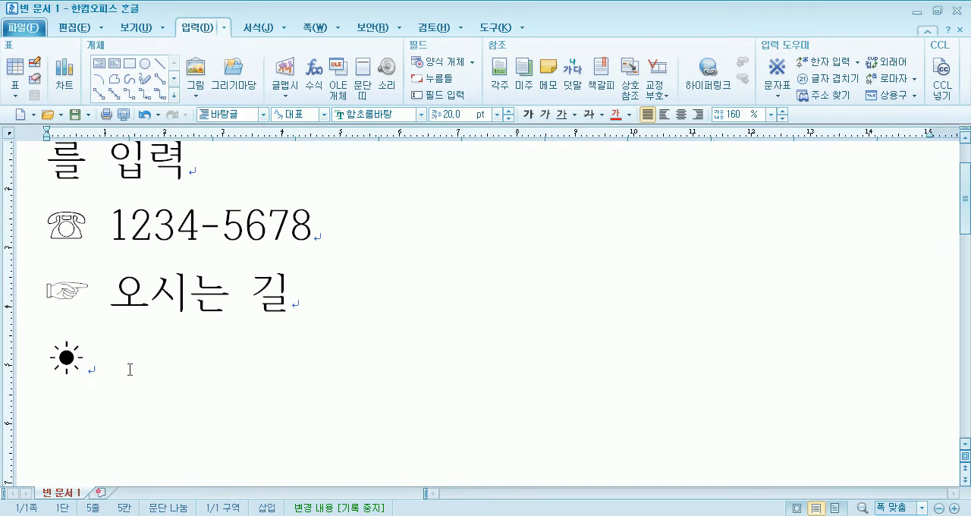
- Reopen the character map and queue the Unicode symbols ☁, ☂, ☃ and ☄ together as characters to insert
{"action": "left_click", "coordinate": [778, 90]}
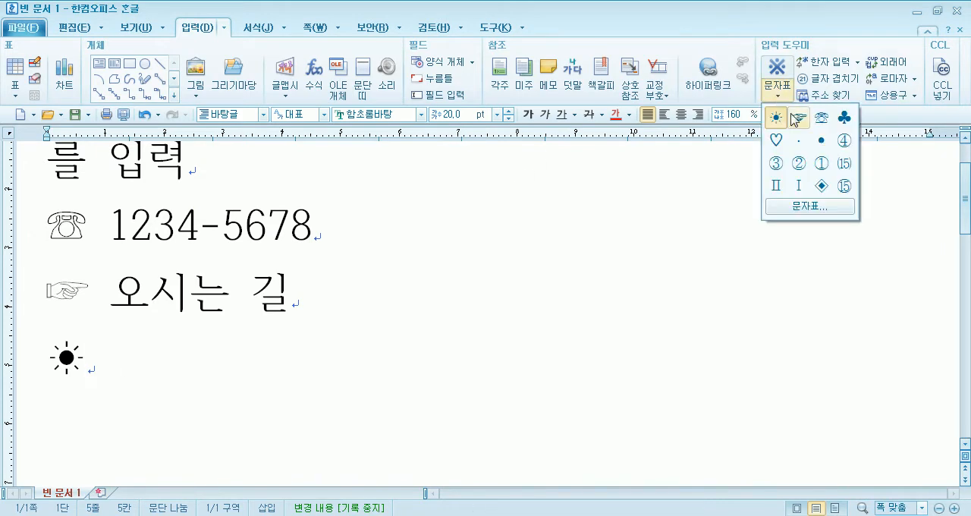
{"action": "left_click", "coordinate": [796, 207]}
{"action": "left_click", "coordinate": [370, 188]}
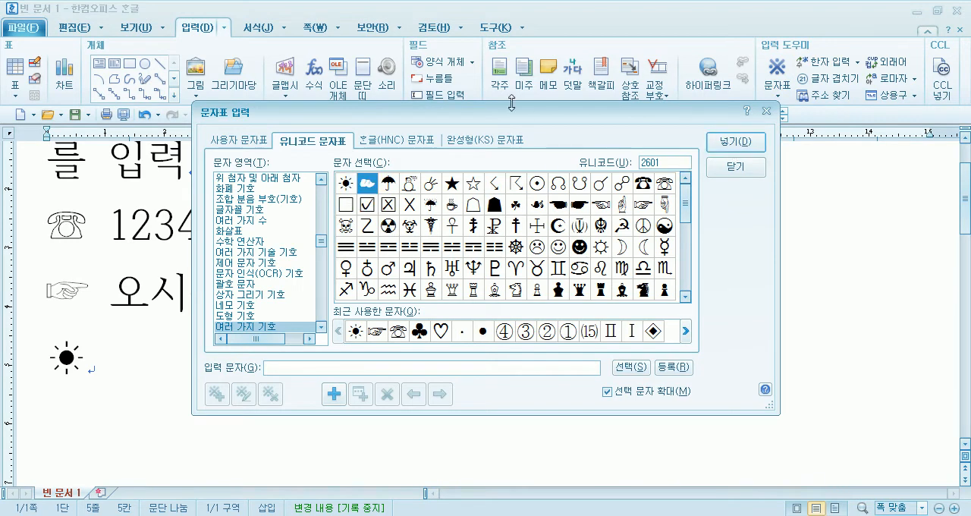
{"action": "left_click_drag", "start_coordinate": [499, 118], "coordinate": [522, 59]}
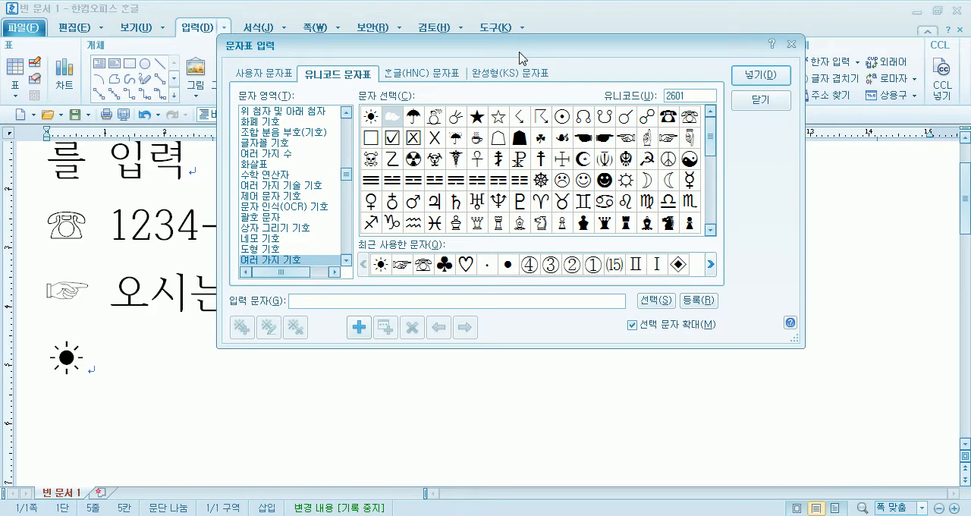
{"action": "left_click", "coordinate": [413, 118]}
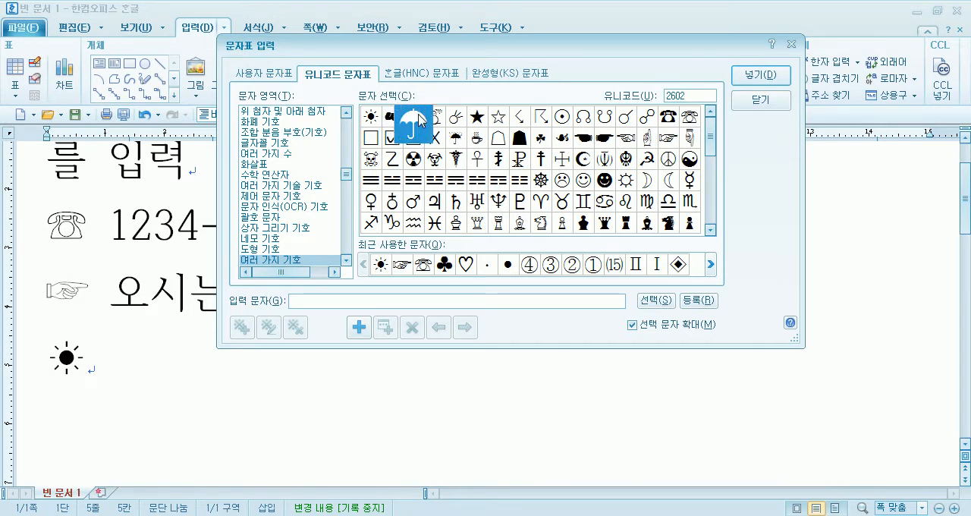
{"action": "left_click", "coordinate": [392, 120]}
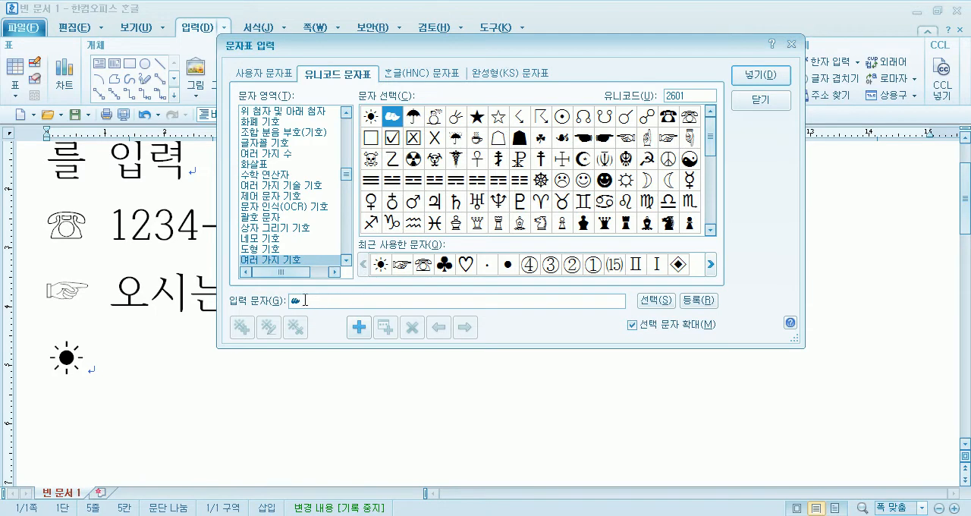
{"action": "double_click", "coordinate": [417, 123]}
{"action": "double_click", "coordinate": [436, 122]}
{"action": "double_click", "coordinate": [455, 122]}
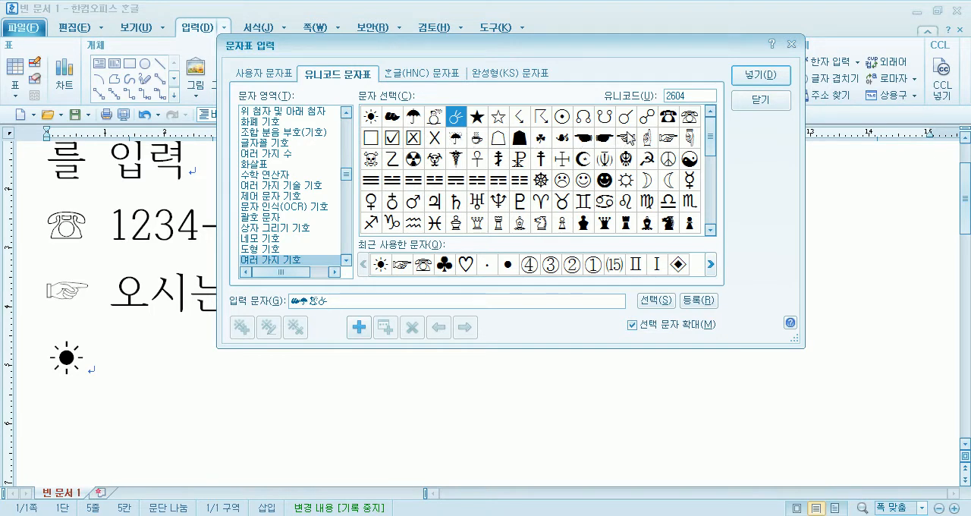
- Insert the queued symbols ☁, ☂, ☃ and ☄ after the ☀ sun symbol
{"action": "left_click", "coordinate": [344, 301]}
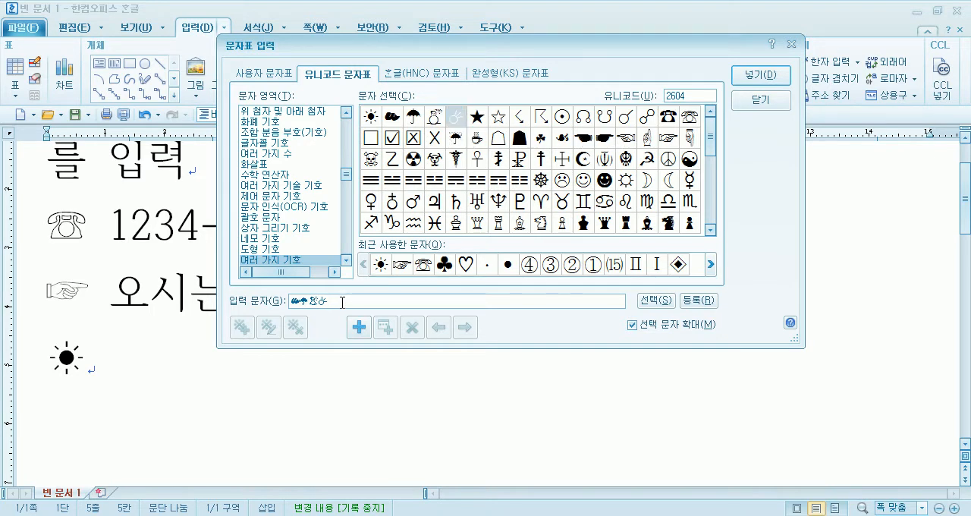
{"action": "left_click", "coordinate": [761, 79]}
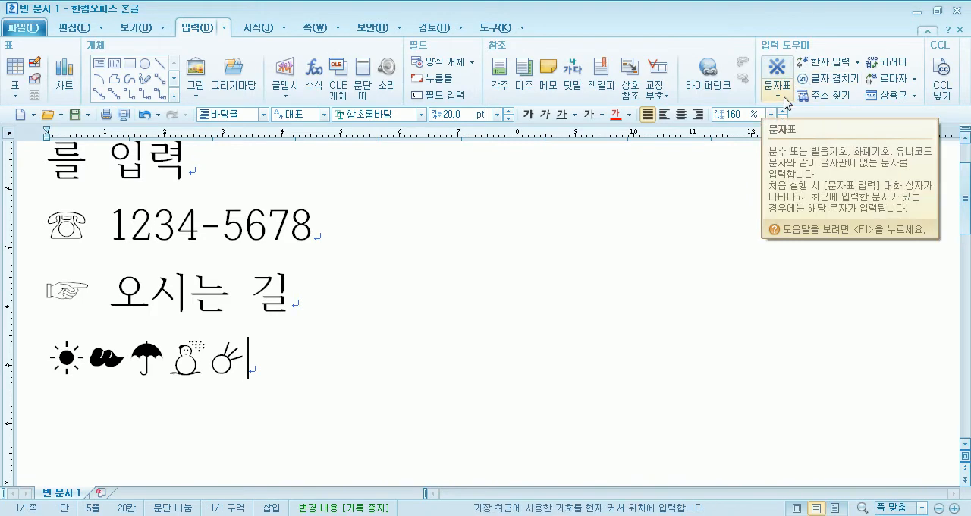
{"action": "left_click", "coordinate": [785, 100]}
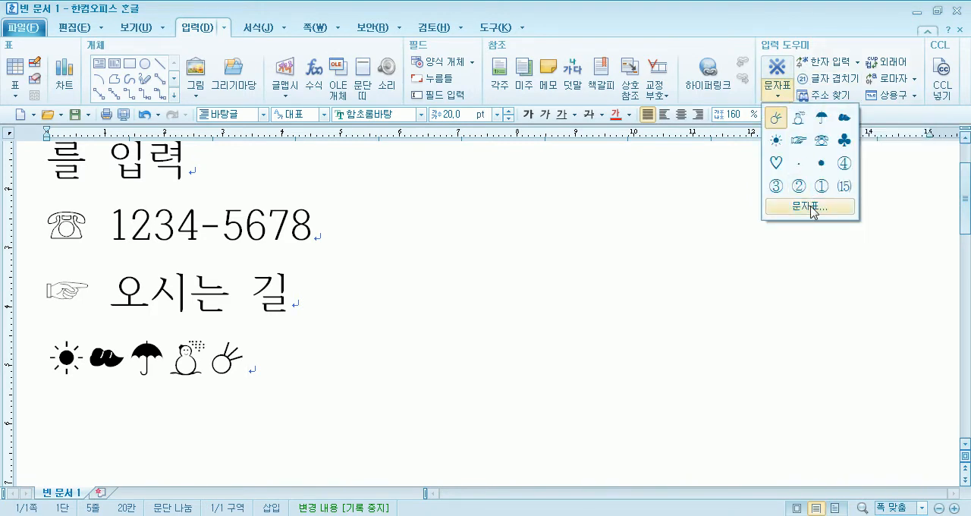
{"action": "left_click", "coordinate": [809, 206]}
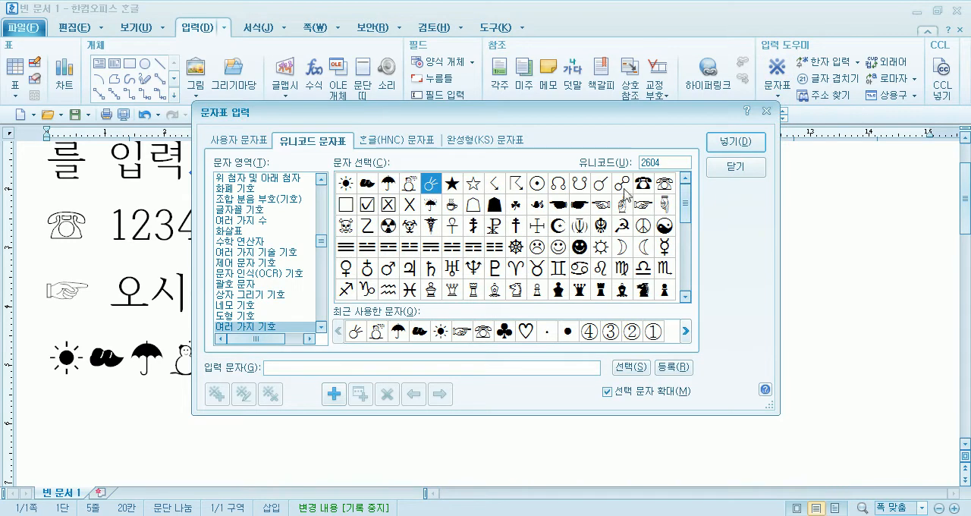
{"action": "left_click", "coordinate": [724, 172]}
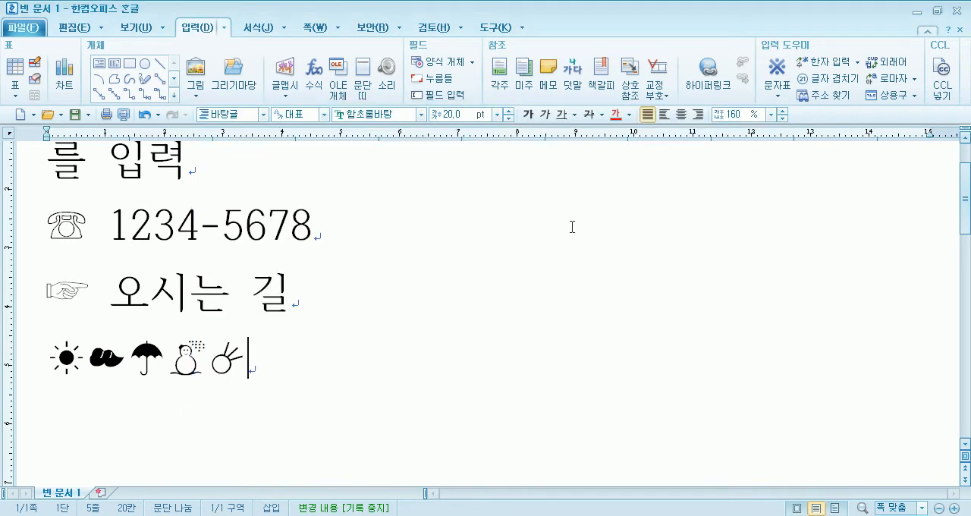
{"action": "key", "text": "ctrl+End"}
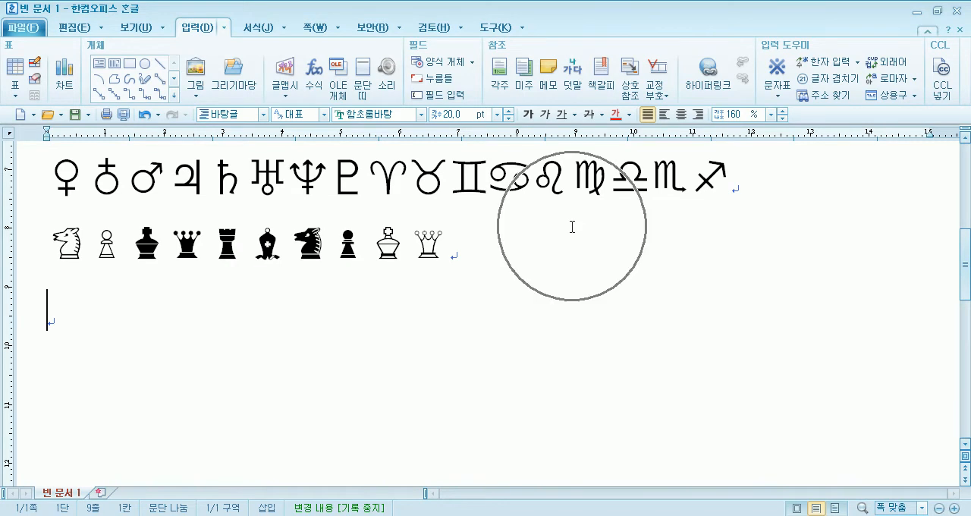
{"action": "left_click", "coordinate": [58, 28]}
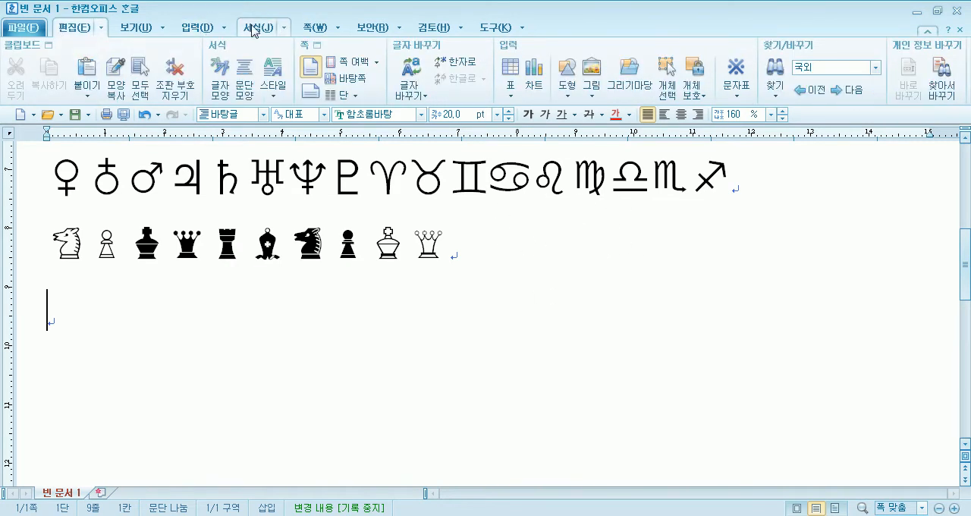
{"action": "left_click", "coordinate": [252, 30]}
{"action": "left_click", "coordinate": [216, 28]}
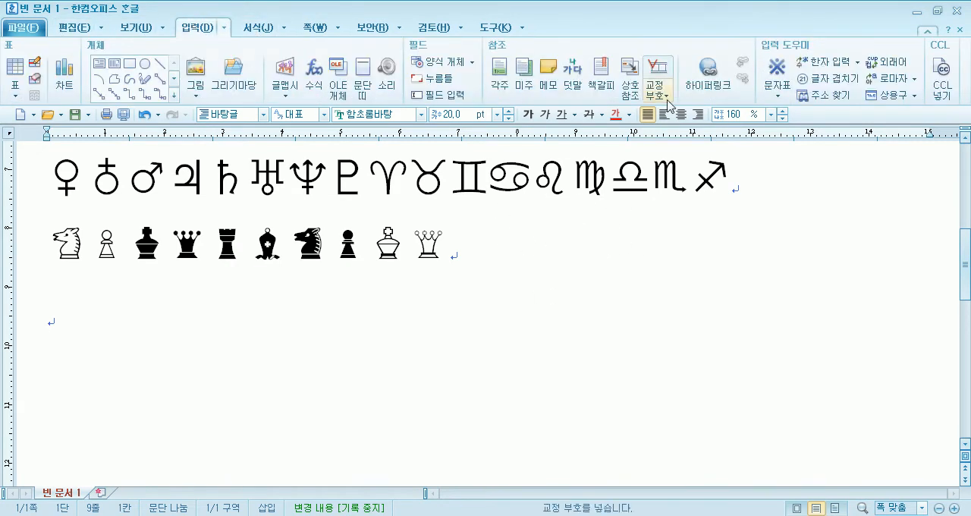
{"action": "left_click", "coordinate": [781, 97]}
{"action": "left_click", "coordinate": [673, 187]}
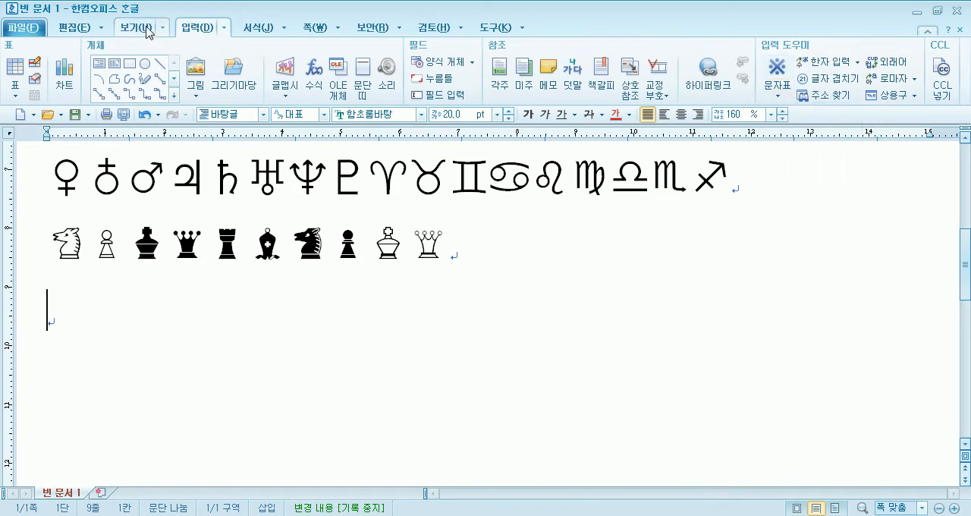
{"action": "left_click", "coordinate": [75, 28]}
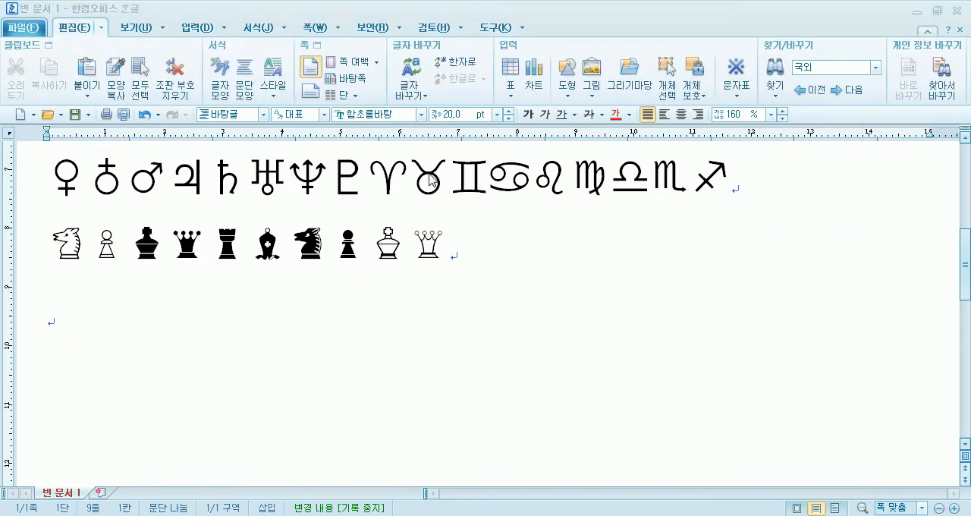
- Open the character map and insert all Unicode symbols from ♠ to ♯ in the area 여러 가지 기호 together on the empty last line
{"action": "key", "text": "ctrl+F10"}
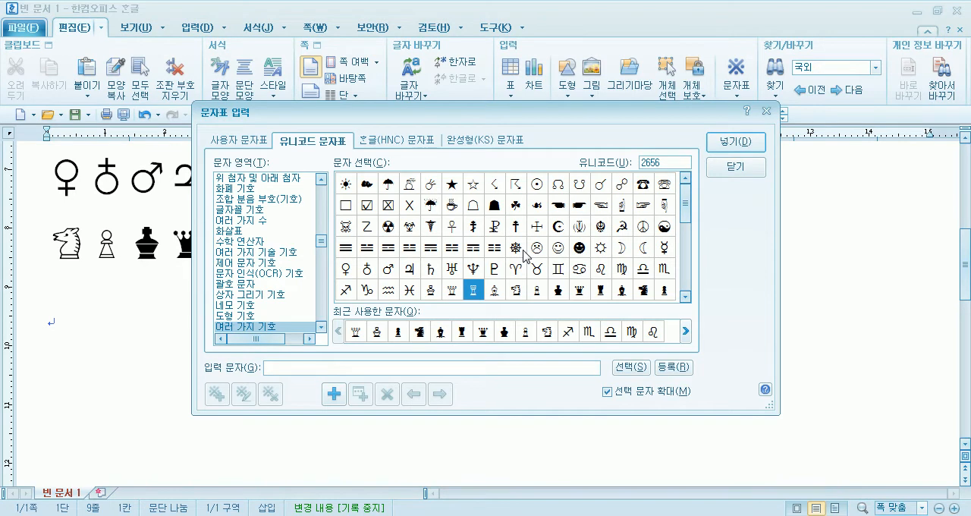
{"action": "key", "text": "Up"}
{"action": "key", "text": "Up"}
{"action": "key", "text": "Up"}
{"action": "key", "text": "Up"}
{"action": "key", "text": "Up"}
{"action": "key", "text": "Down"}
{"action": "key", "text": "Down"}
{"action": "key", "text": "Down"}
{"action": "key", "text": "Down"}
{"action": "key", "text": "Down"}
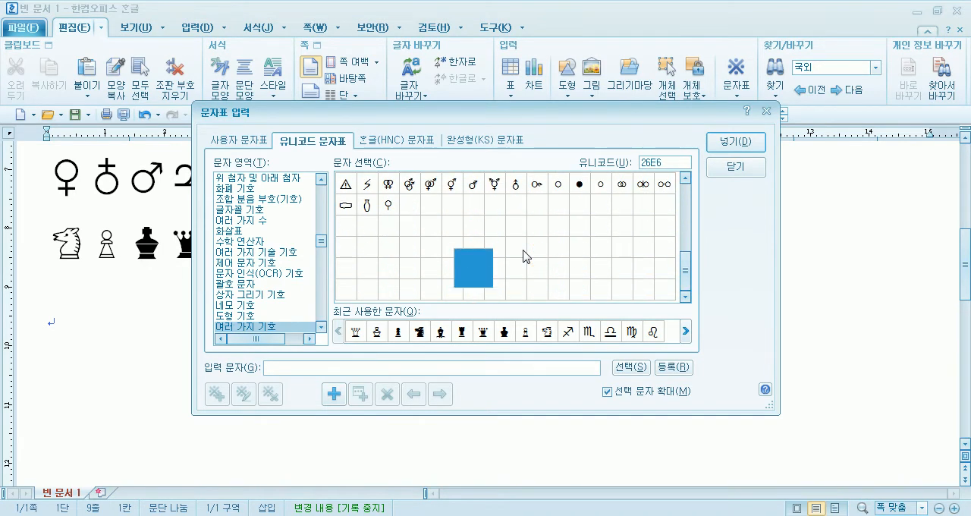
{"action": "key", "text": "Down"}
{"action": "key", "text": "Left"}
{"action": "key", "text": "Left"}
{"action": "key", "text": "Left"}
{"action": "key", "text": "Left"}
{"action": "key", "text": "Left"}
{"action": "key", "text": "Left"}
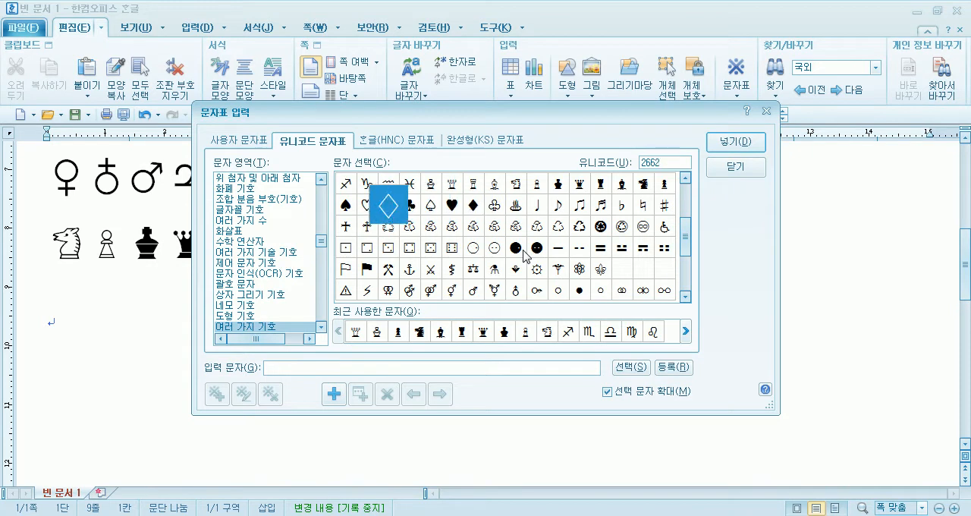
{"action": "key", "text": "space"}
{"action": "key", "text": "space"}
{"action": "key", "text": "space"}
{"action": "key", "text": "space"}
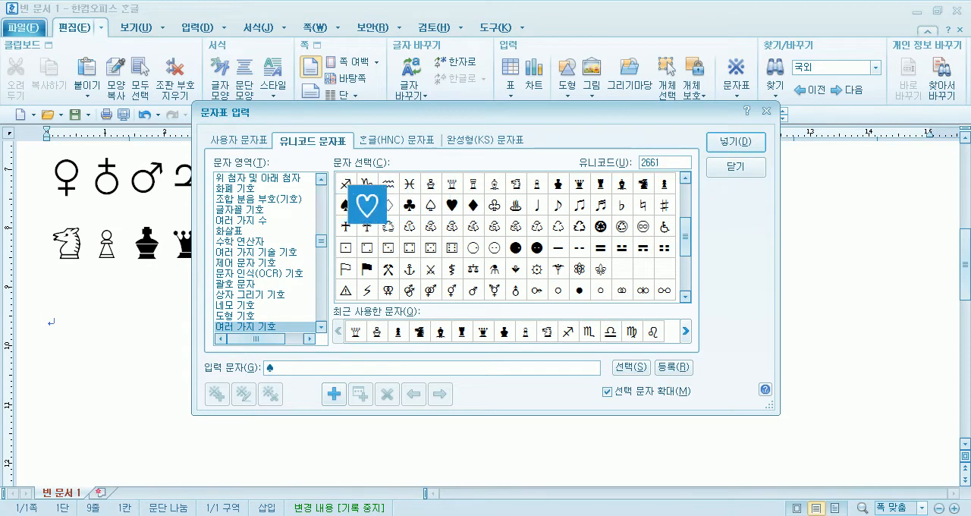
{"action": "key", "text": "space"}
{"action": "key", "text": "space"}
{"action": "key", "text": "space"}
{"action": "key", "text": "space"}
{"action": "key", "text": "space"}
{"action": "key", "text": "space"}
{"action": "key", "text": "space"}
{"action": "key", "text": "space"}
{"action": "key", "text": "space"}
{"action": "key", "text": "space"}
{"action": "key", "text": "space"}
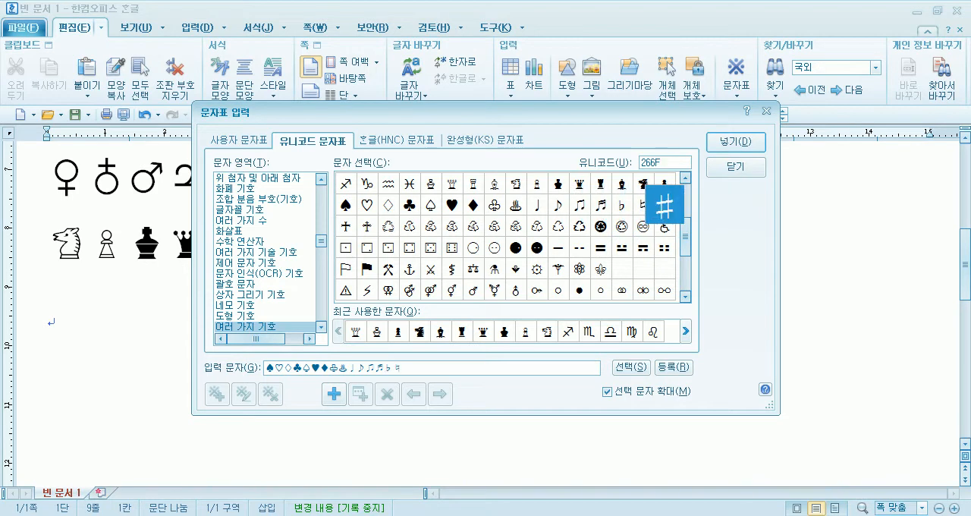
{"action": "key", "text": "space"}
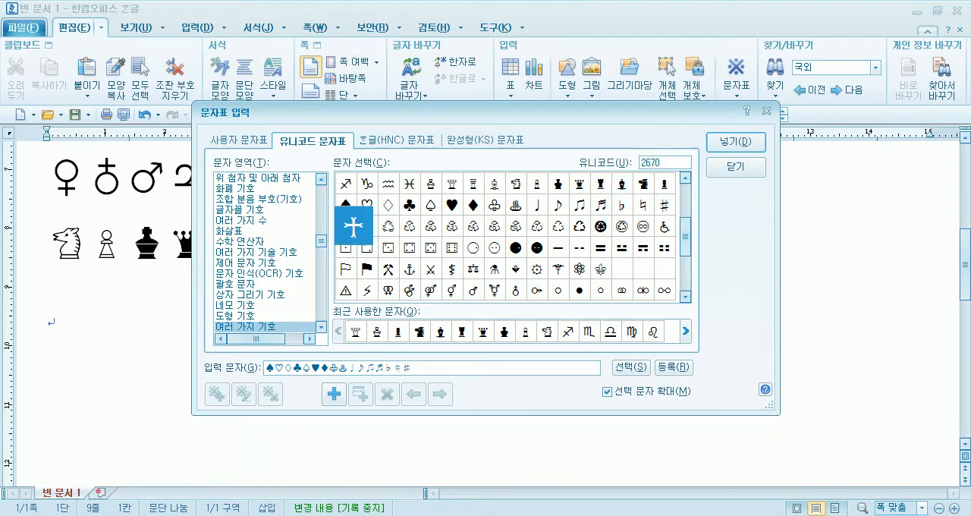
{"action": "key", "text": "Return"}
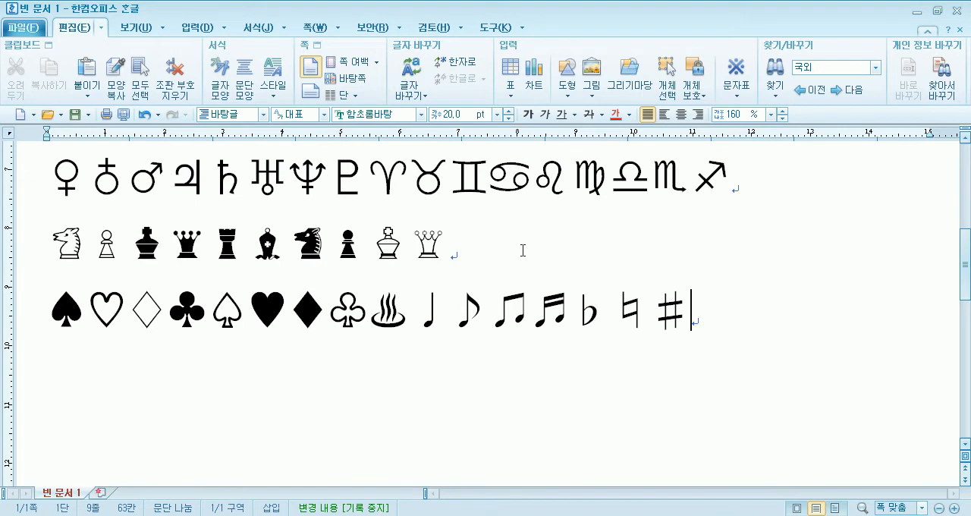
- Start a new line and insert the Unicode symbols ⚠, ⚒, ⚖ and ⚚ together from the area 여러 가지 기호
{"action": "key", "text": "Return"}
{"action": "key", "text": "ctrl+F10"}
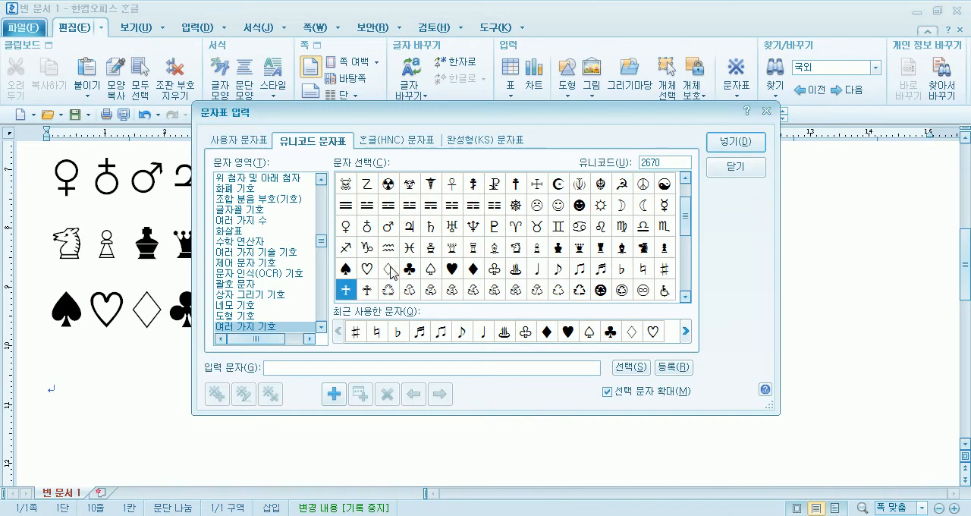
{"action": "scroll", "coordinate": [391, 265], "scroll_direction": "down", "scroll_amount": 2}
{"action": "left_click", "coordinate": [349, 231]}
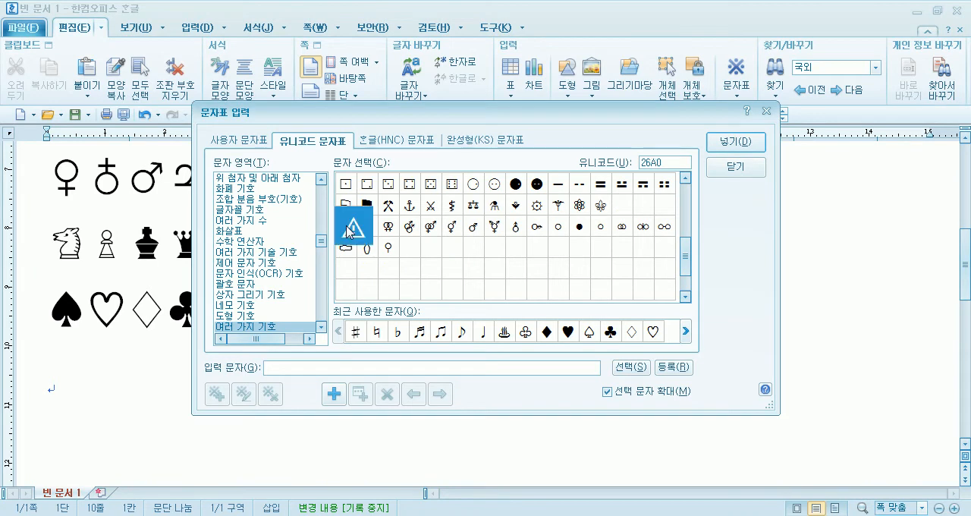
{"action": "double_click", "coordinate": [350, 230]}
{"action": "double_click", "coordinate": [390, 206]}
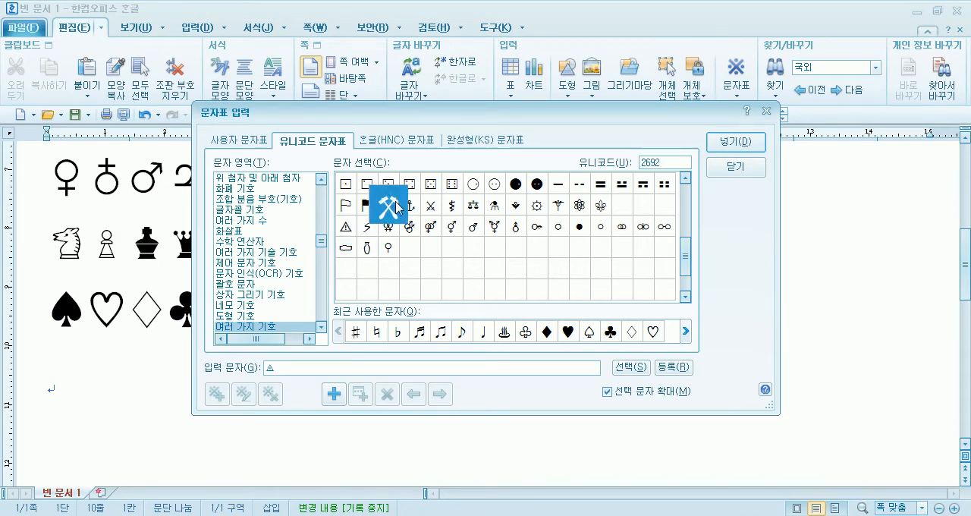
{"action": "double_click", "coordinate": [494, 205]}
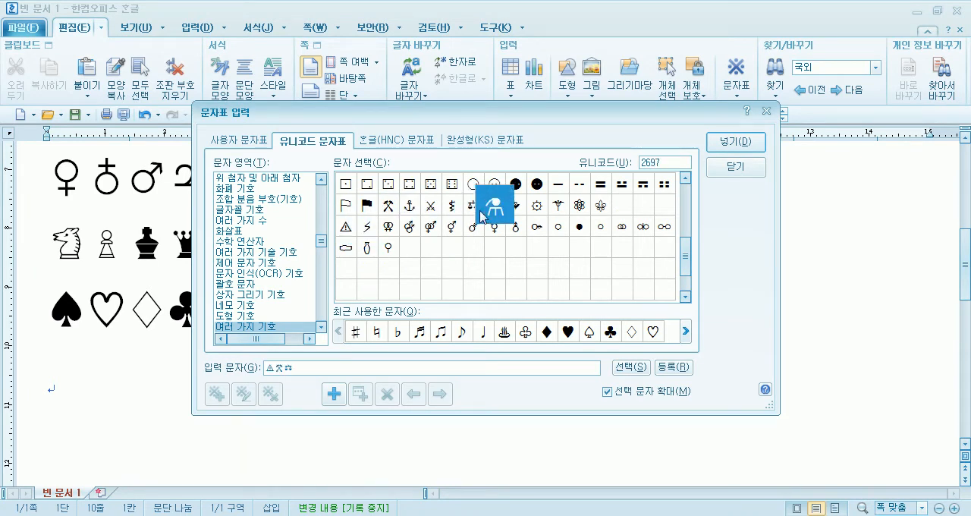
{"action": "left_click", "coordinate": [557, 205]}
{"action": "double_click", "coordinate": [579, 206]}
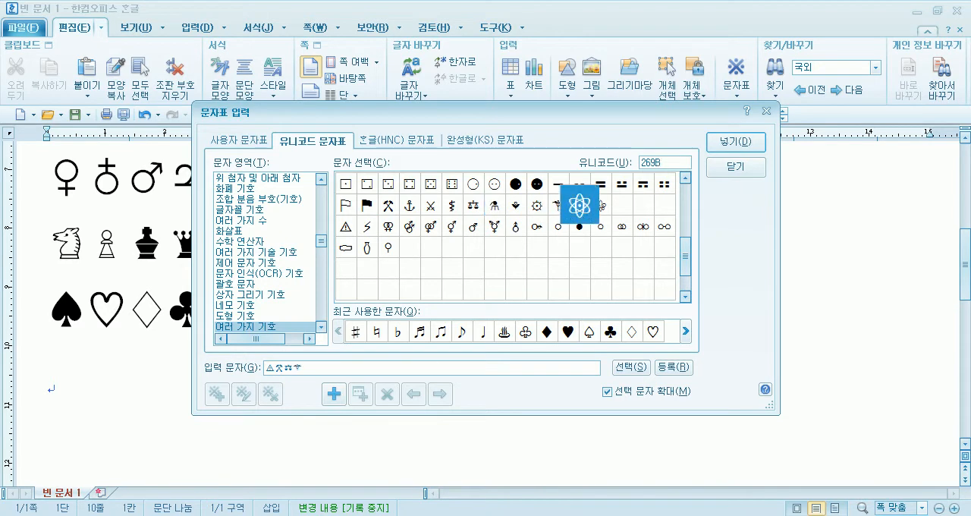
{"action": "left_click", "coordinate": [734, 143]}
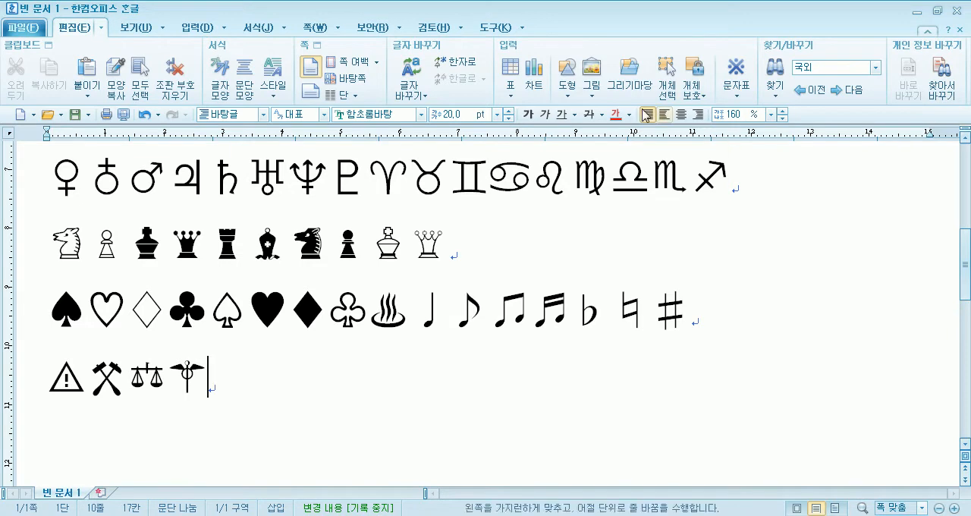
- Reopen the character map and display the Hangul (HNC) area 수학식 기호(집합)
{"action": "left_click", "coordinate": [198, 27]}
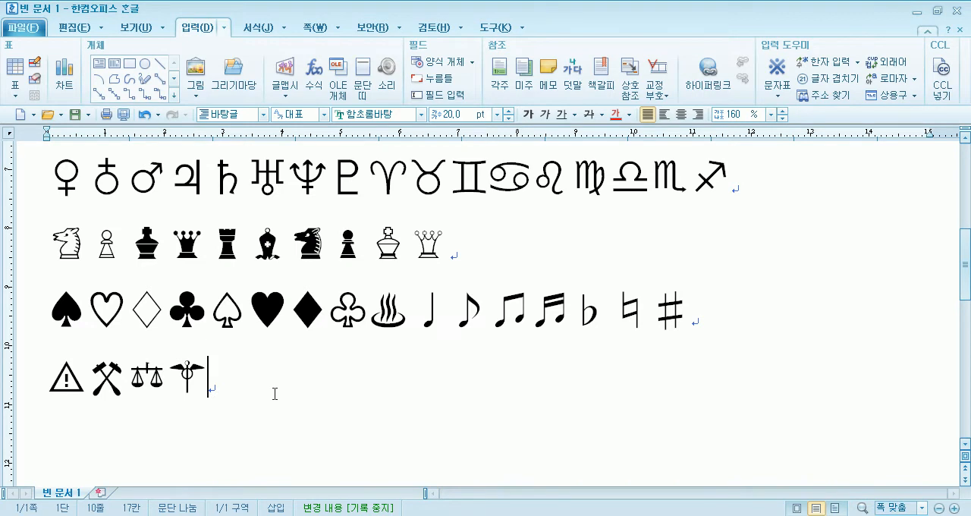
{"action": "scroll", "coordinate": [275, 393], "scroll_direction": "down", "scroll_amount": 3}
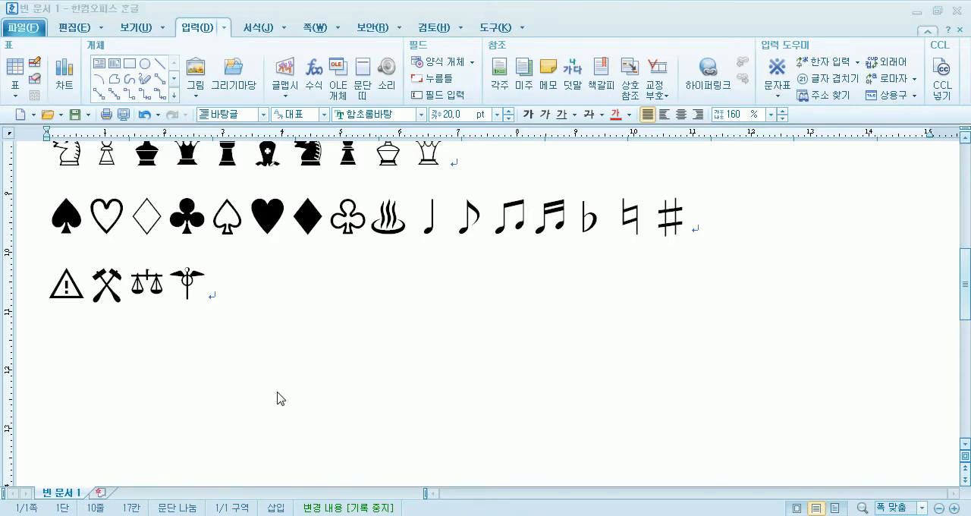
{"action": "key", "text": "ctrl+F10"}
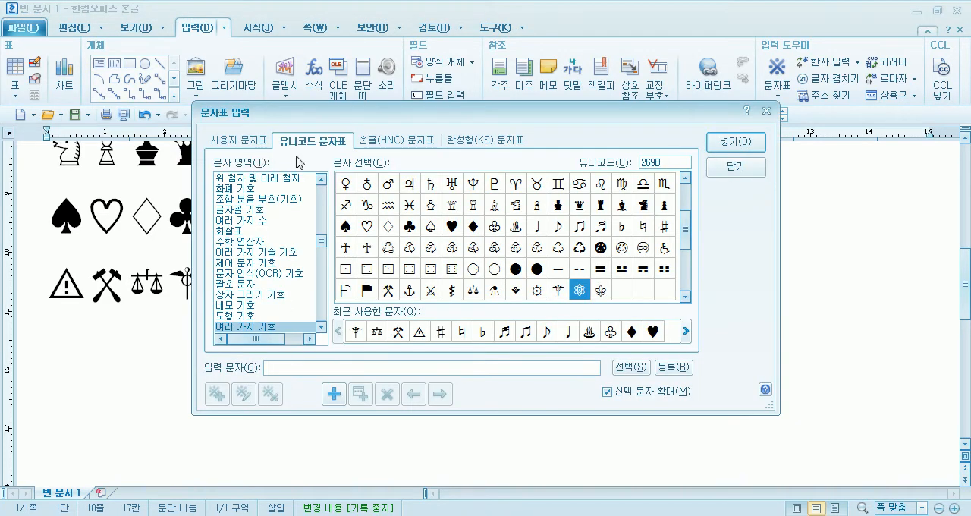
{"action": "left_click", "coordinate": [243, 200]}
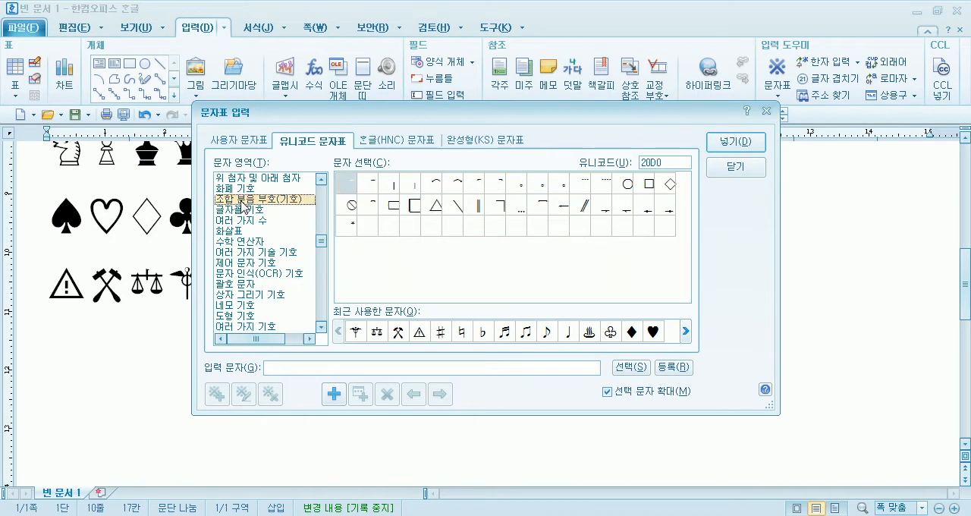
{"action": "left_click", "coordinate": [385, 141]}
{"action": "left_click", "coordinate": [241, 273]}
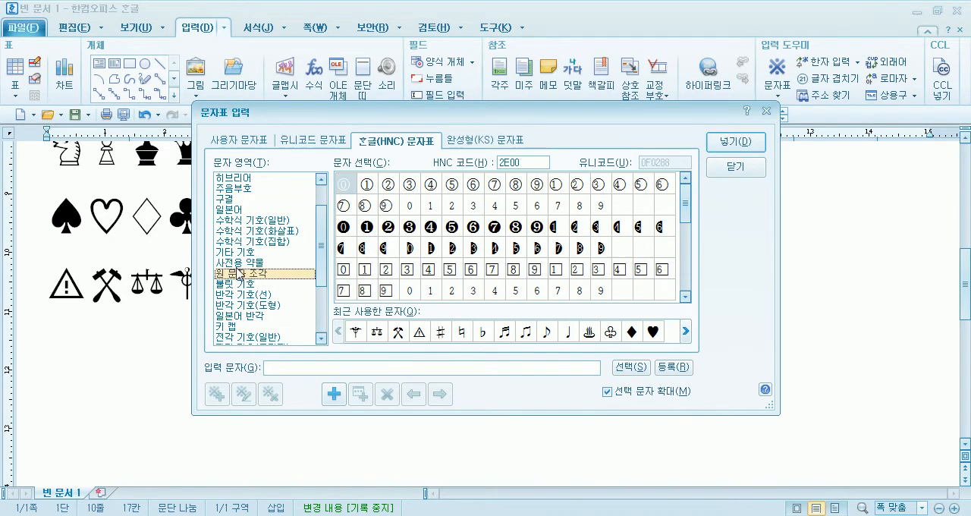
{"action": "left_click", "coordinate": [244, 241]}
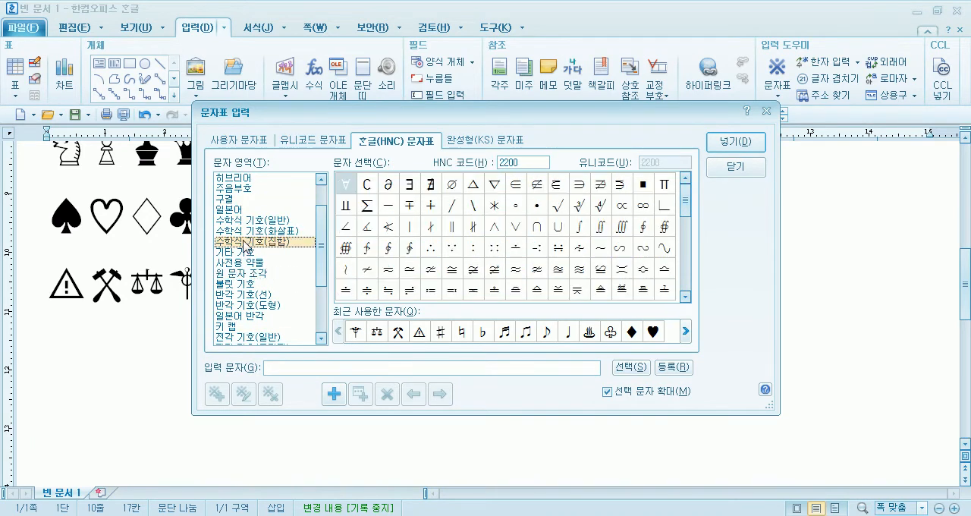
- Insert the consecutive HNC math symbols from ∂ to ∐ after the last symbol and start a new line
{"action": "left_click", "coordinate": [382, 186]}
{"action": "key", "text": "space"}
{"action": "key", "text": "space"}
{"action": "key", "text": "space"}
{"action": "key", "text": "space"}
{"action": "key", "text": "space"}
{"action": "key", "text": "space"}
{"action": "key", "text": "space"}
{"action": "key", "text": "space"}
{"action": "key", "text": "space"}
{"action": "key", "text": "space"}
{"action": "key", "text": "space"}
{"action": "key", "text": "space"}
{"action": "key", "text": "space"}
{"action": "key", "text": "space"}
{"action": "key", "text": "space"}
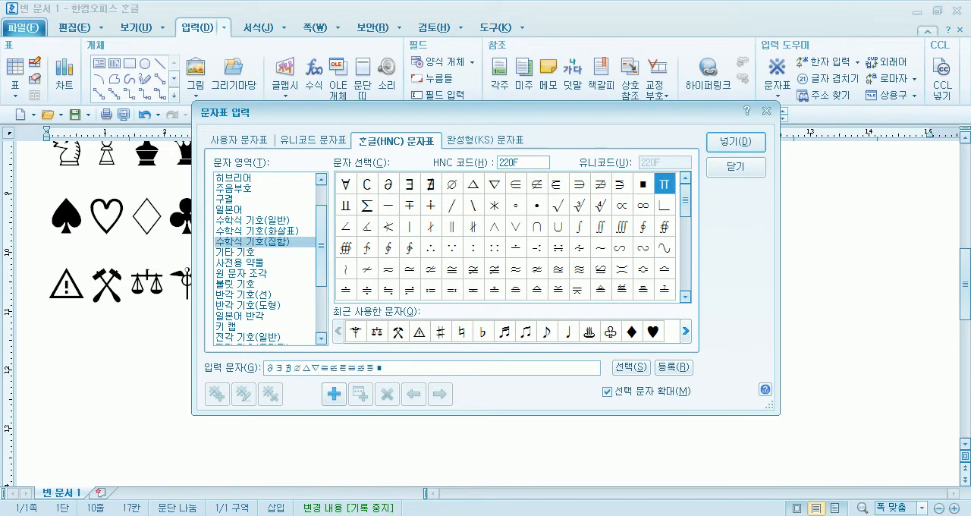
{"action": "left_click", "coordinate": [722, 145]}
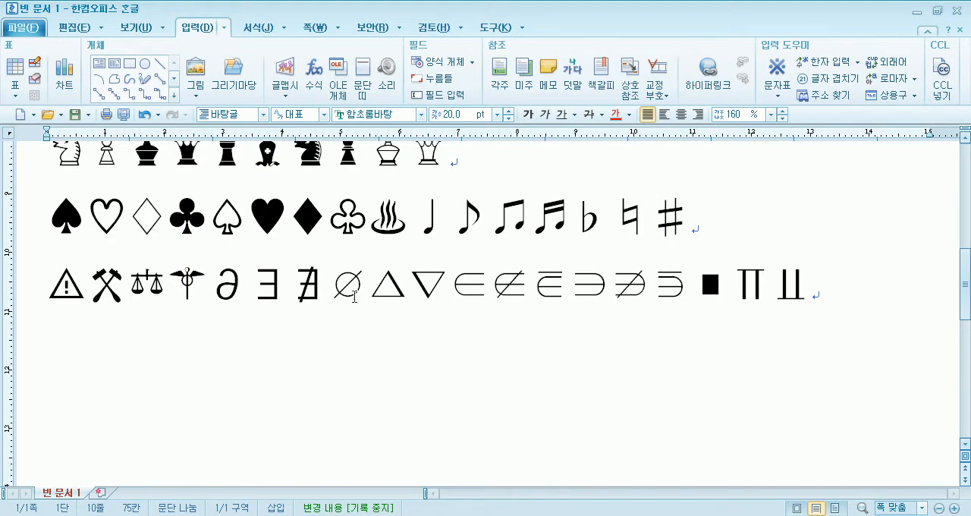
{"action": "key", "text": "Return"}
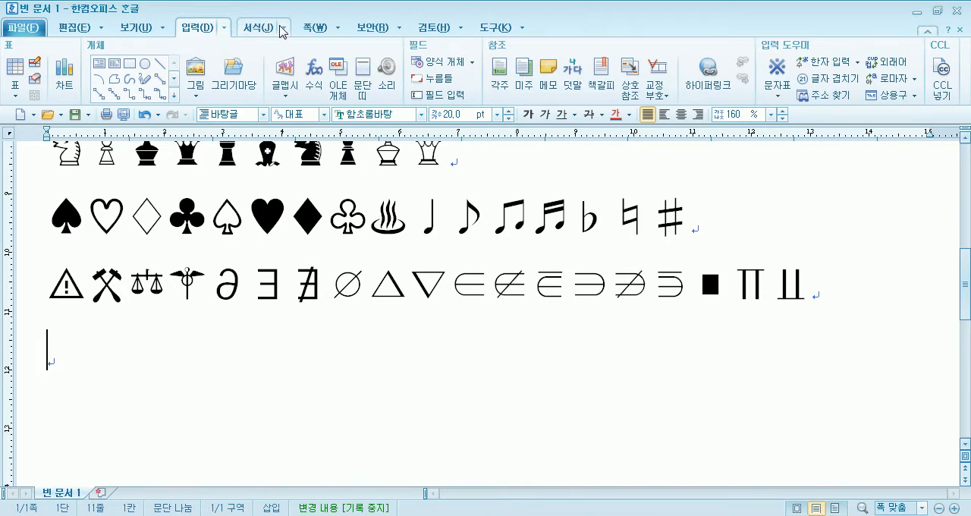
- Open the list of recently used symbols of the 문자표 command
{"action": "left_click", "coordinate": [202, 27]}
{"action": "left_click", "coordinate": [202, 28]}
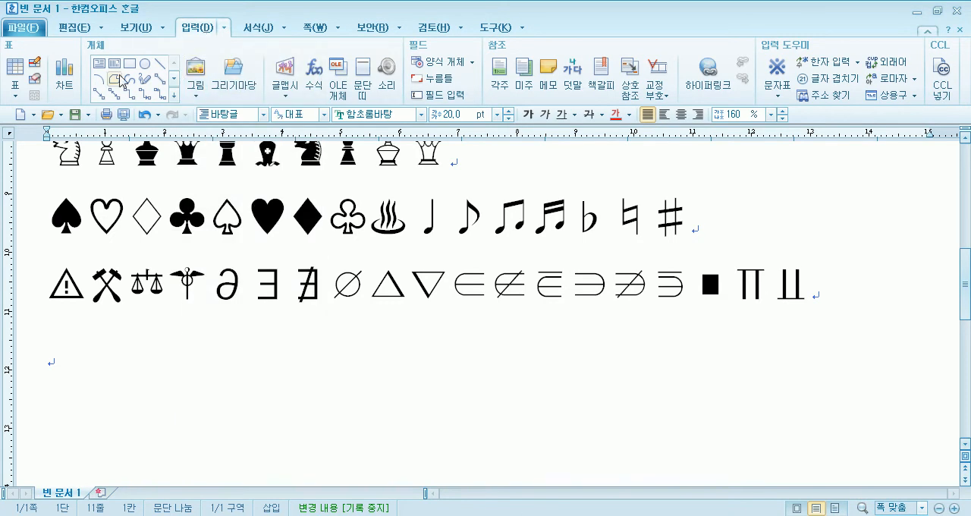
{"action": "left_click", "coordinate": [132, 28]}
{"action": "left_click", "coordinate": [199, 29]}
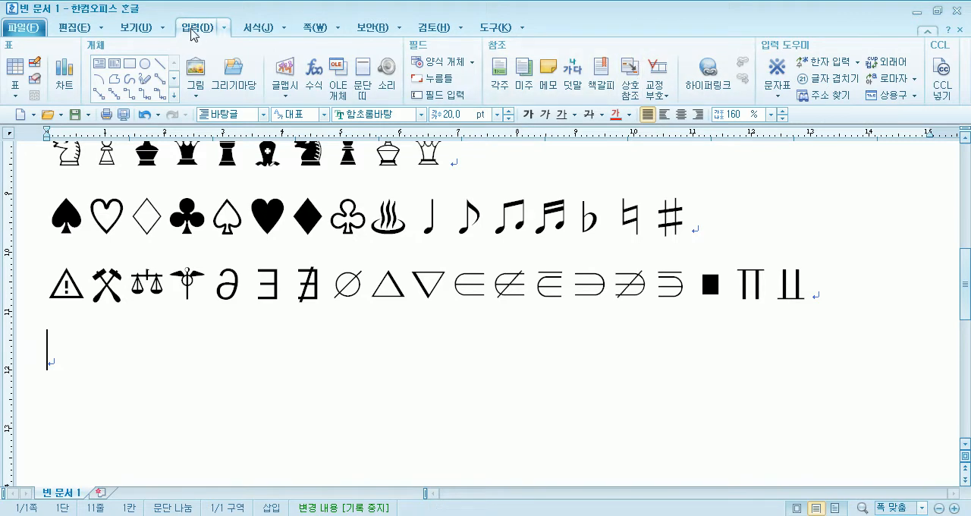
{"action": "left_click", "coordinate": [779, 97]}
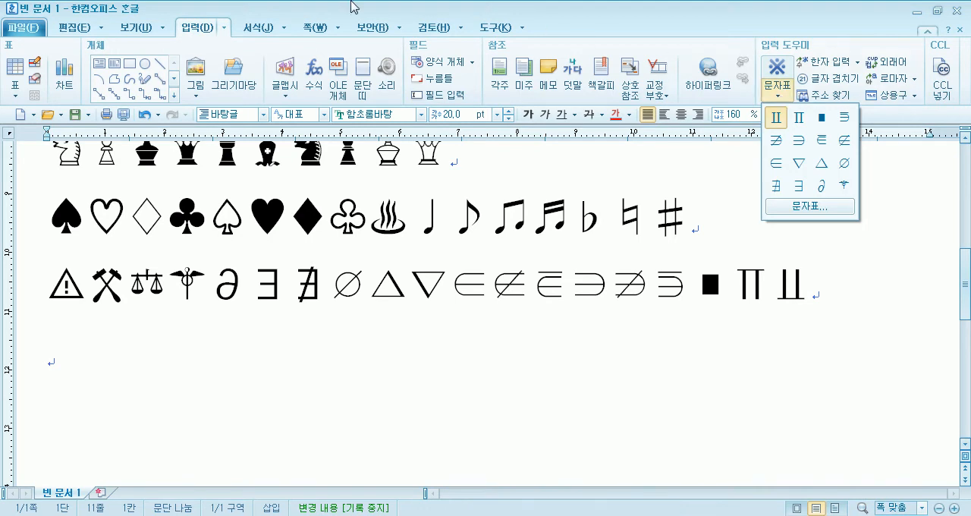
- Open the full character map from the recently used symbols list of 문자표 and close it again
{"action": "left_click", "coordinate": [199, 32]}
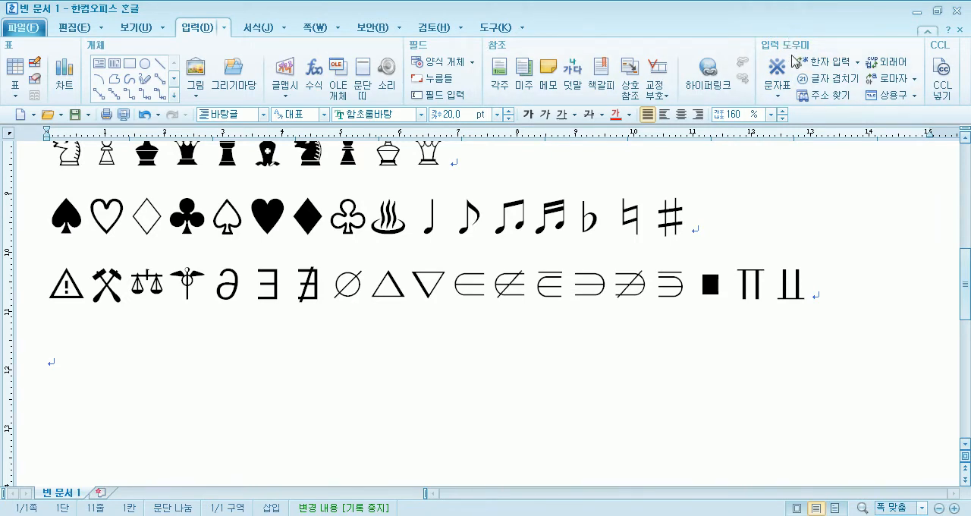
{"action": "left_click", "coordinate": [776, 99]}
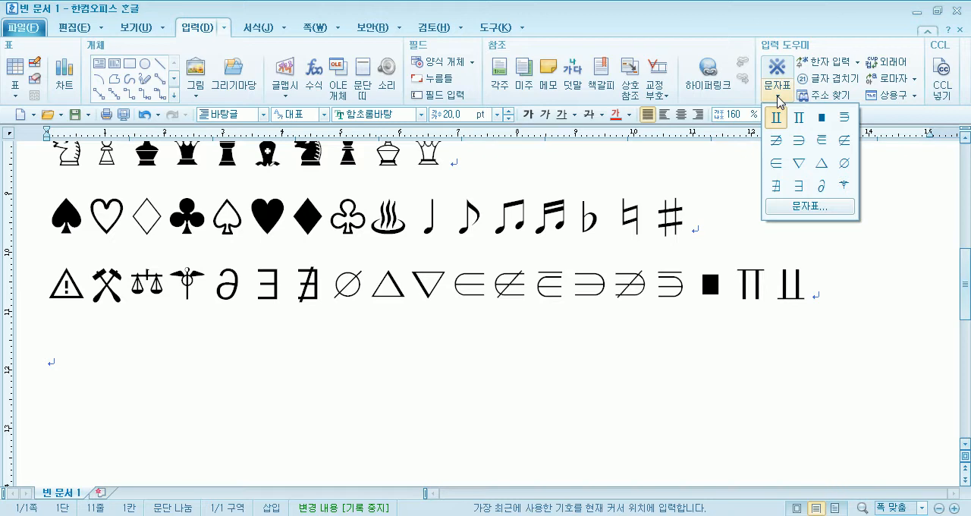
{"action": "left_click", "coordinate": [808, 207]}
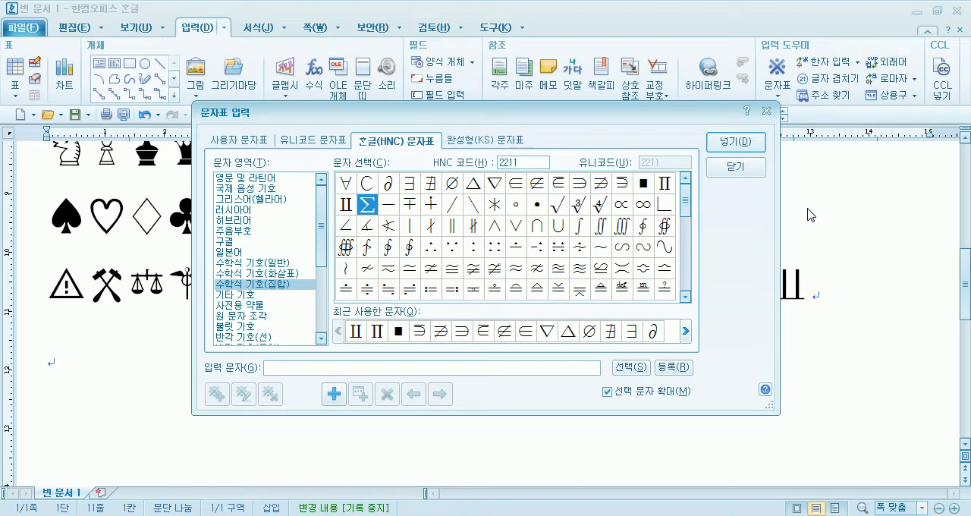
{"action": "key", "text": "Escape"}
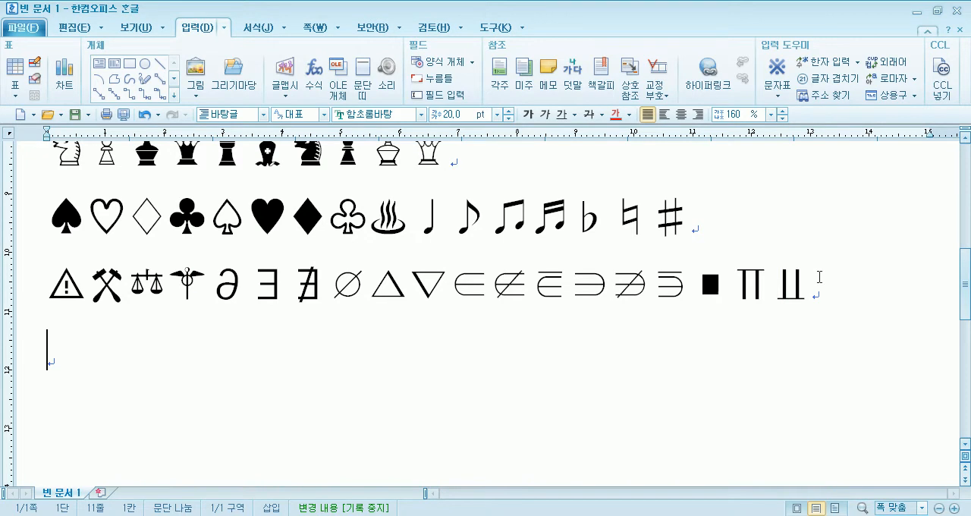
{"action": "key", "text": "shift+F10"}
{"action": "key", "text": "Escape"}
- Open the character map and browse the Hangul (HNC) areas, viewing 일본어 and 그리스어(헬라어)
{"action": "key", "text": "ctrl+F10"}
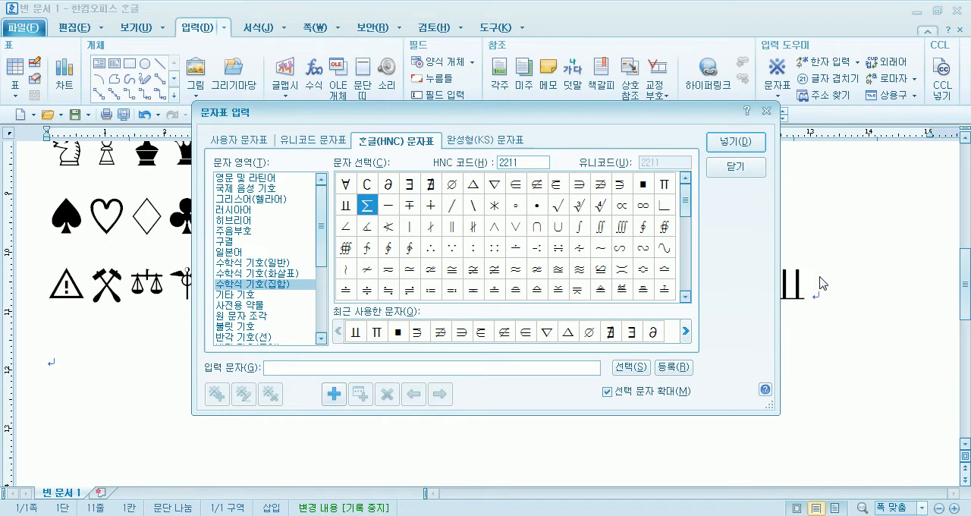
{"action": "left_click", "coordinate": [314, 142]}
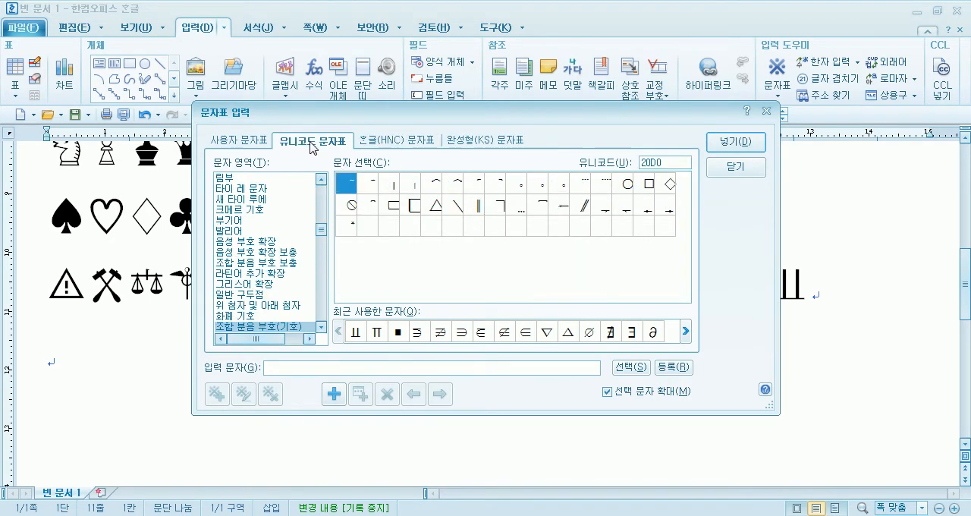
{"action": "left_click", "coordinate": [393, 147]}
{"action": "left_click", "coordinate": [307, 145]}
{"action": "left_click", "coordinate": [395, 147]}
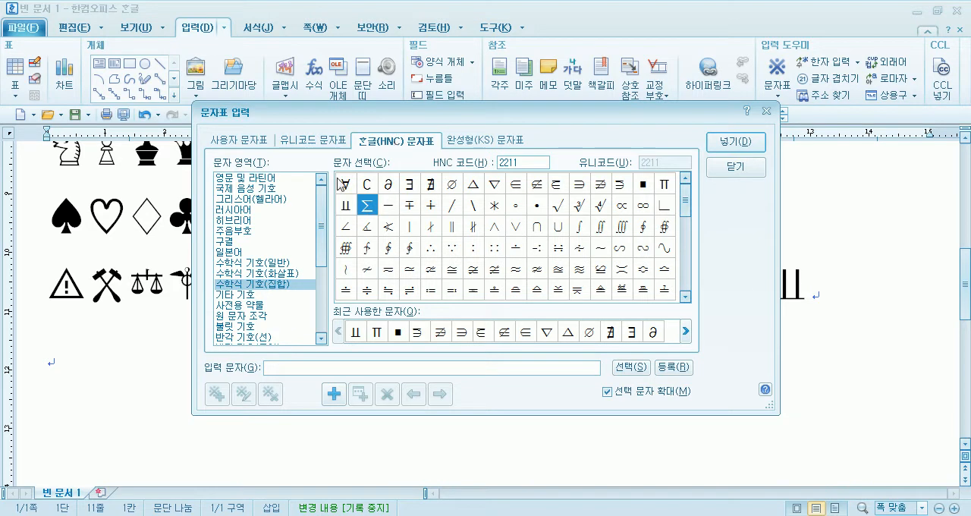
{"action": "left_click", "coordinate": [233, 255]}
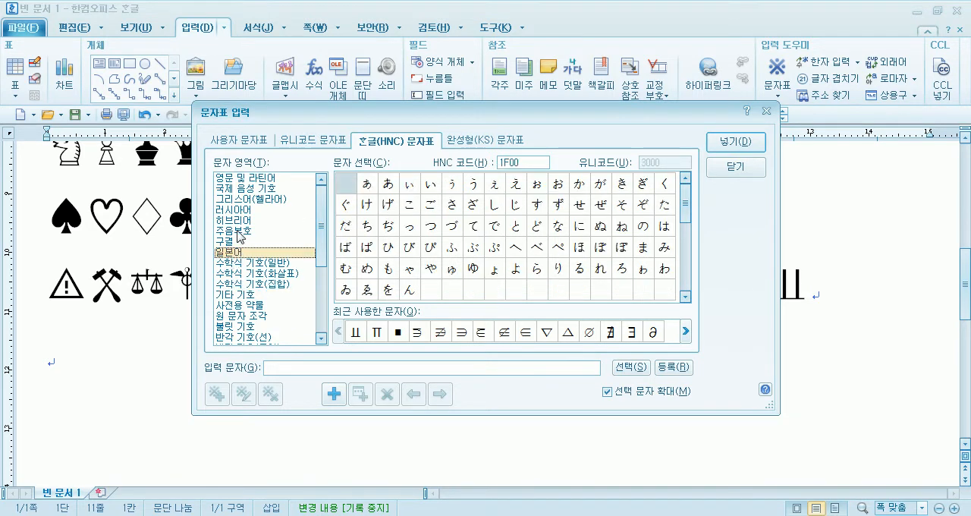
{"action": "left_click", "coordinate": [264, 203]}
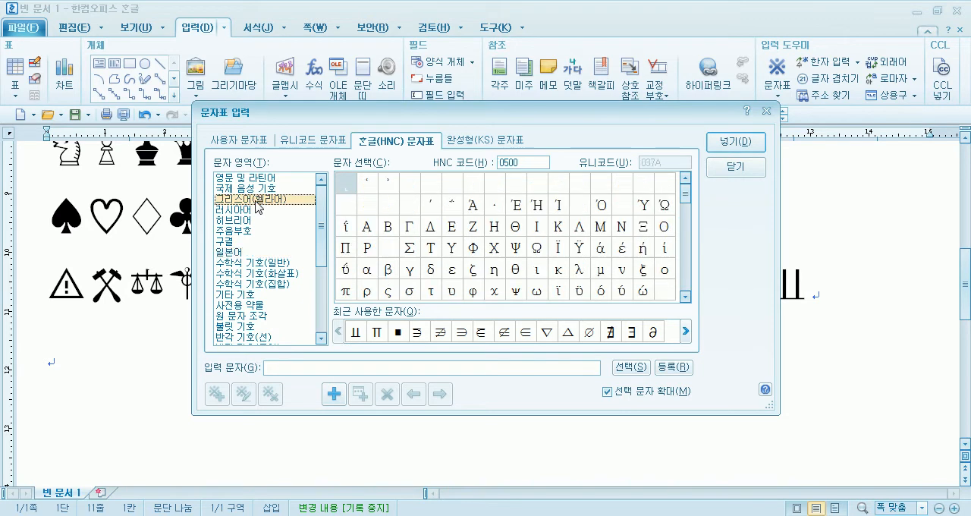
{"action": "scroll", "coordinate": [243, 235], "scroll_direction": "down", "scroll_amount": 3}
{"action": "scroll", "coordinate": [243, 235], "scroll_direction": "down", "scroll_amount": 1}
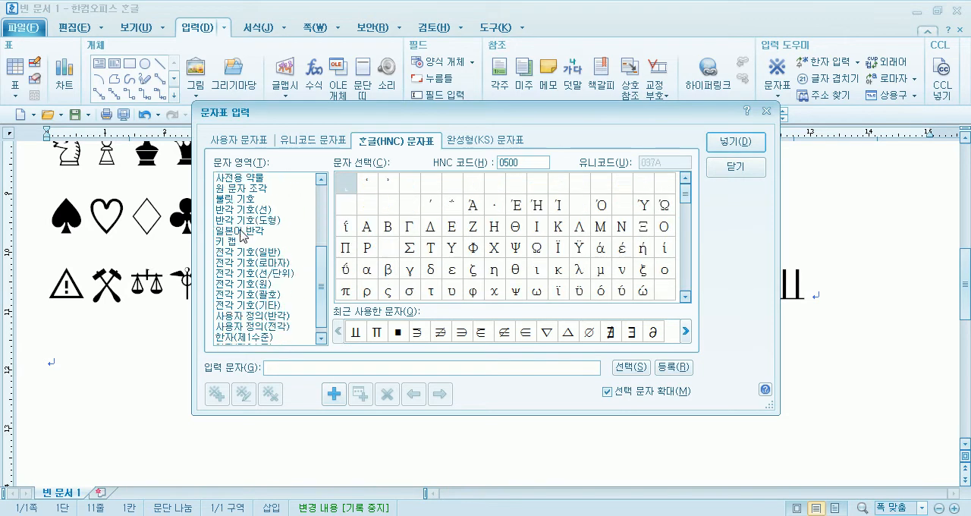
- Browse the Unicode character areas, viewing 음성 부호 확장, 화폐 기호, 조합 분음 부호(기호) and 화살표
{"action": "left_click", "coordinate": [309, 144]}
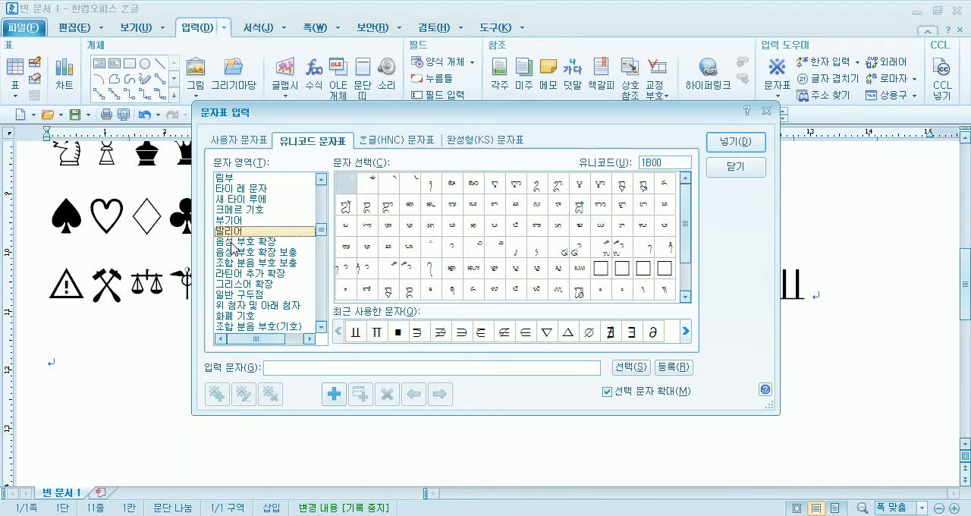
{"action": "left_click", "coordinate": [235, 242]}
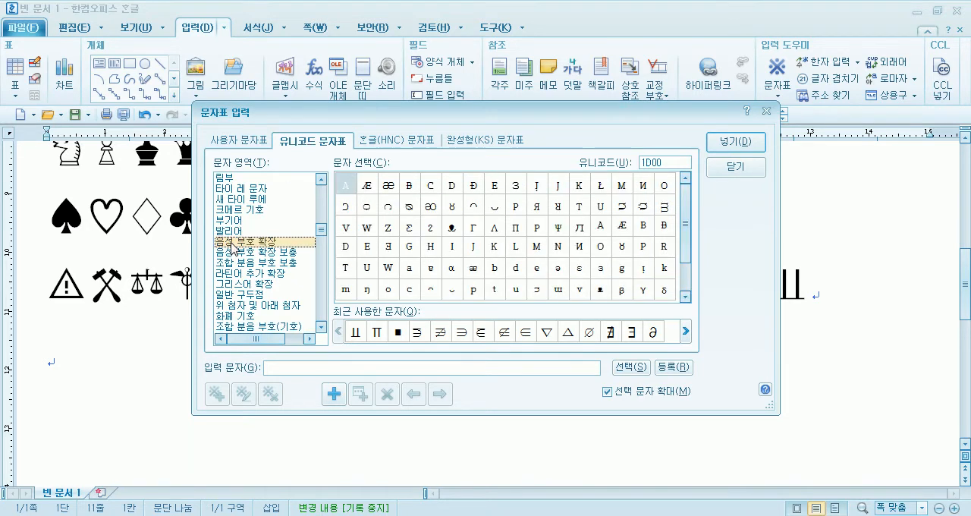
{"action": "left_click", "coordinate": [264, 275]}
{"action": "scroll", "coordinate": [272, 285], "scroll_direction": "down", "scroll_amount": 2}
{"action": "left_click", "coordinate": [230, 252]}
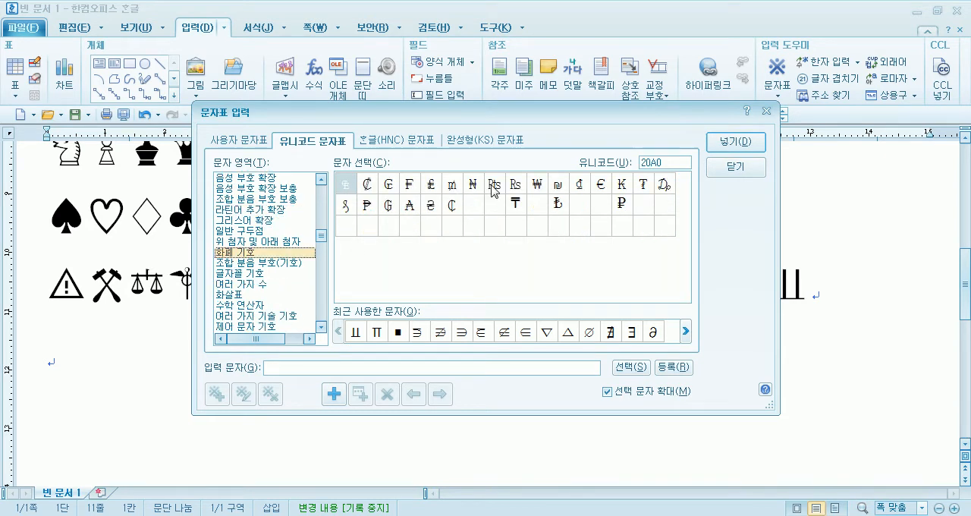
{"action": "left_click", "coordinate": [240, 263]}
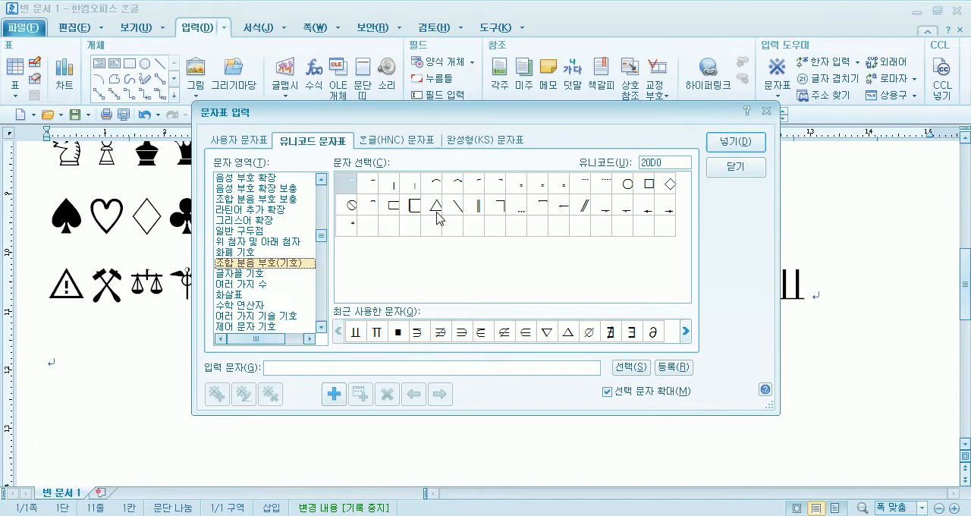
{"action": "left_click", "coordinate": [229, 295]}
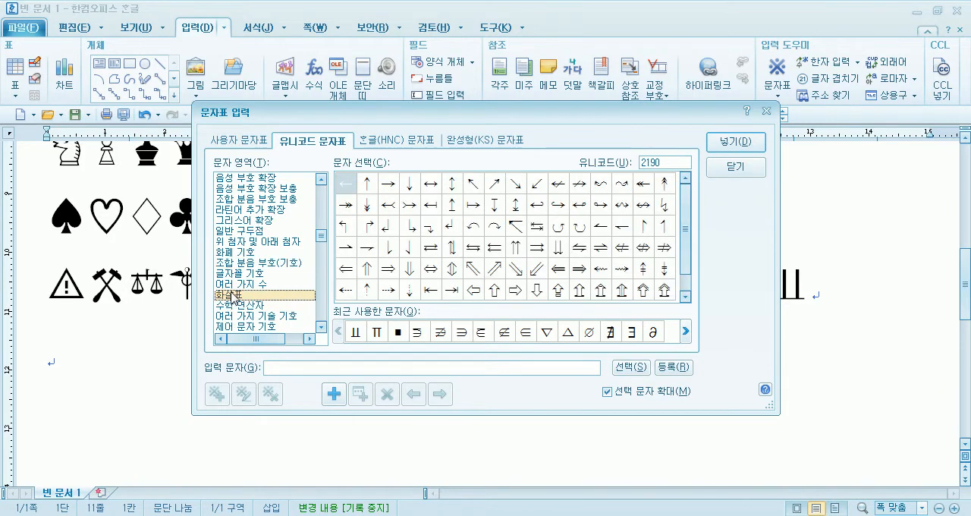
{"action": "scroll", "coordinate": [231, 295], "scroll_direction": "up", "scroll_amount": 9}
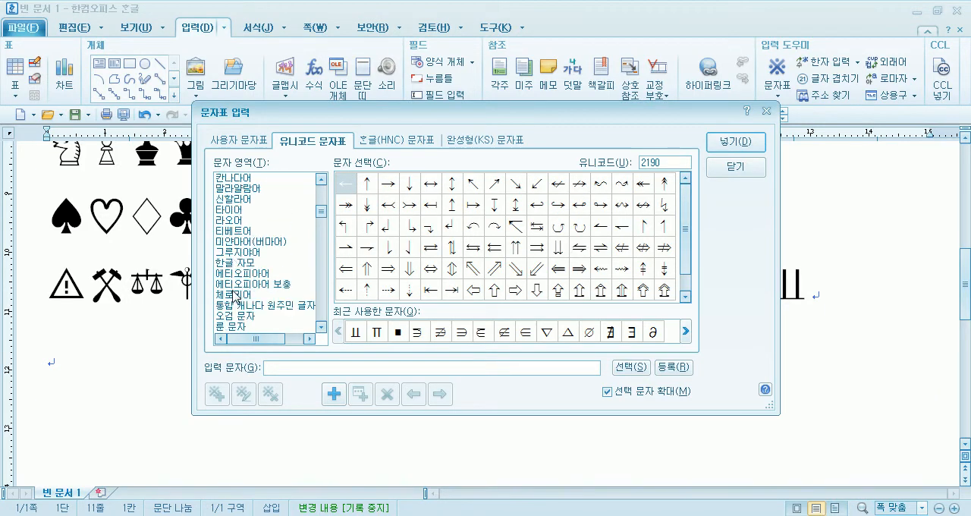
- Insert a series of characters from the start of the Unicode area 티베트어 together on the empty line
{"action": "left_click", "coordinate": [237, 231]}
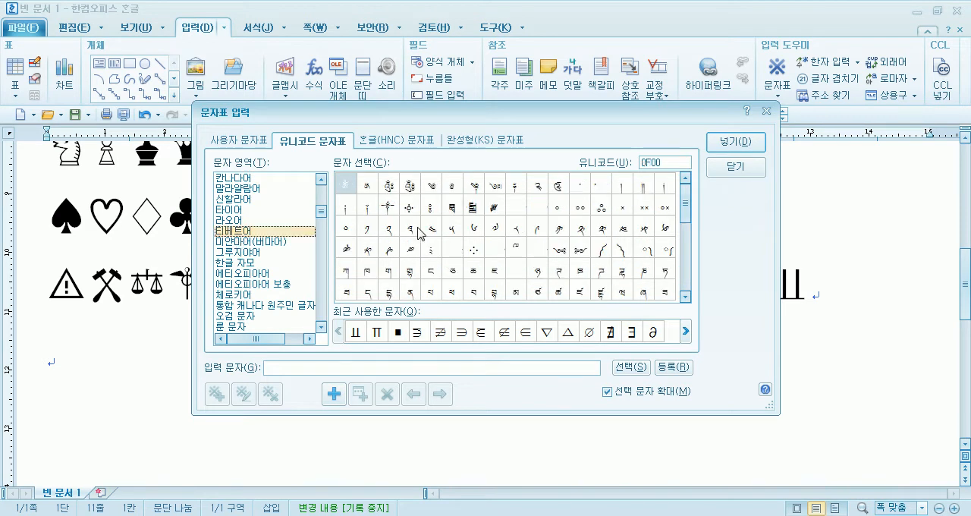
{"action": "left_click", "coordinate": [416, 187]}
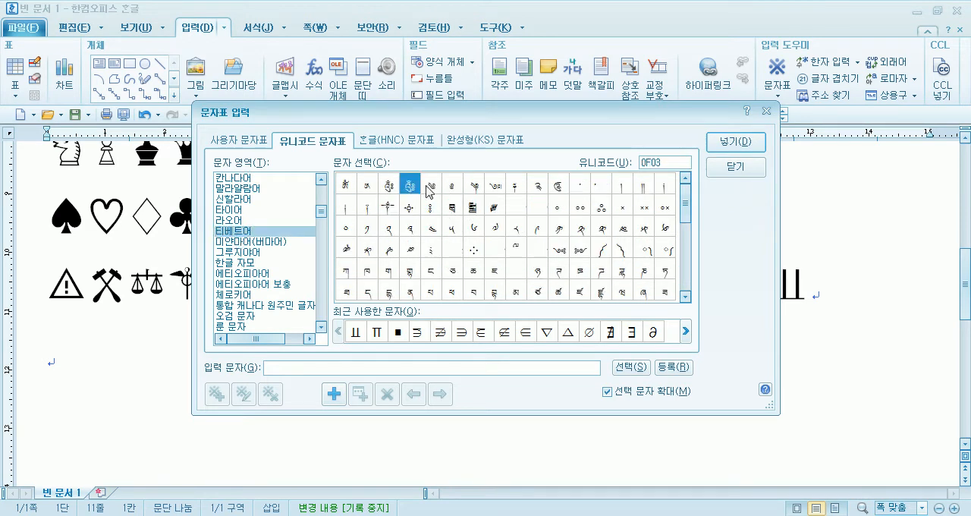
{"action": "left_click", "coordinate": [392, 191]}
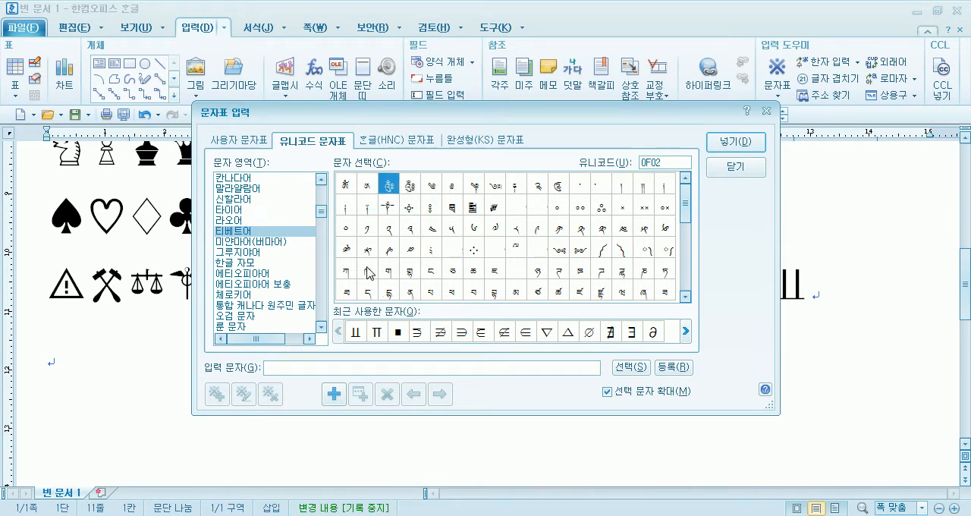
{"action": "left_click", "coordinate": [349, 186]}
{"action": "double_click", "coordinate": [369, 190]}
{"action": "double_click", "coordinate": [385, 190]}
{"action": "double_click", "coordinate": [410, 186]}
{"action": "double_click", "coordinate": [431, 186]}
{"action": "key", "text": "Right"}
{"action": "key", "text": "Right"}
{"action": "key", "text": "Right"}
{"action": "key", "text": "Right"}
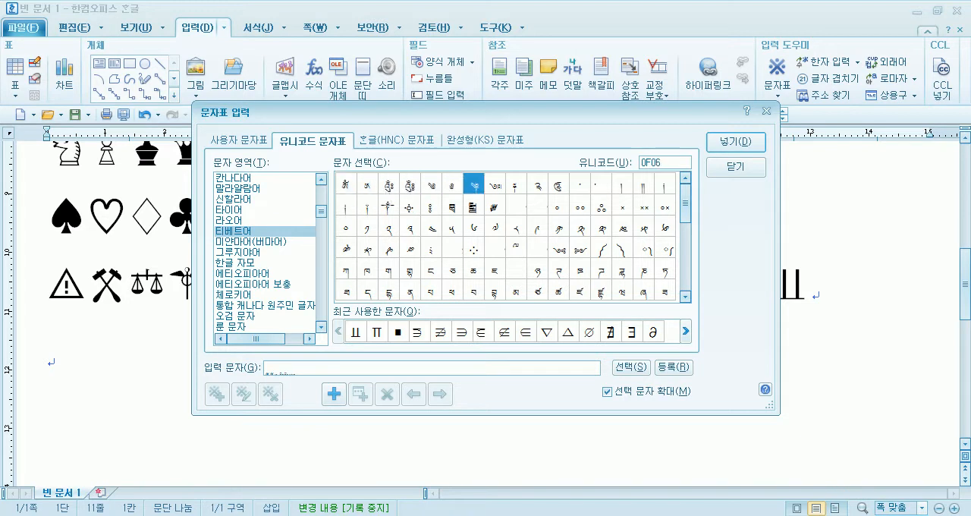
{"action": "left_click", "coordinate": [732, 143]}
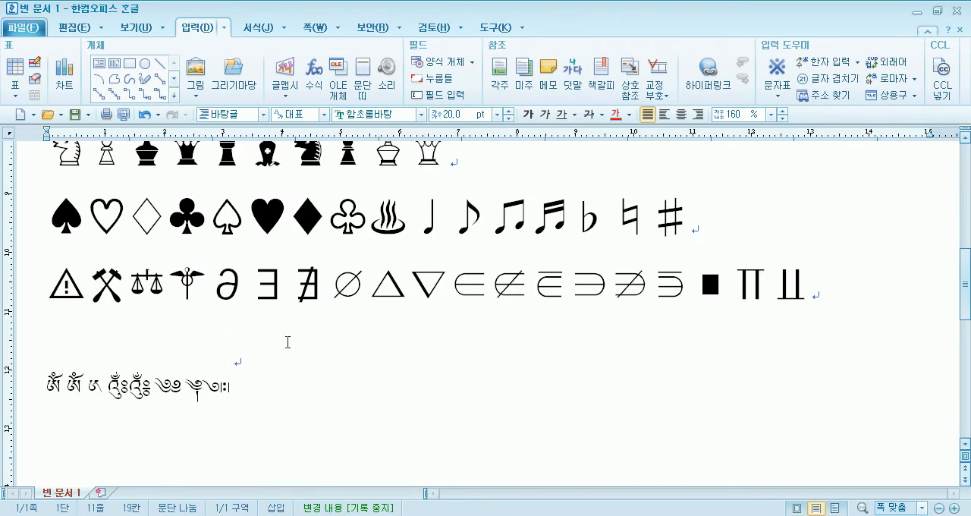
- Highlight the inserted Tibetan characters to examine them and clear the selection
{"action": "left_click_drag", "start_coordinate": [260, 396], "coordinate": [50, 383]}
{"action": "left_click", "coordinate": [288, 385]}
{"action": "scroll", "coordinate": [330, 427], "scroll_direction": "down", "scroll_amount": 3}
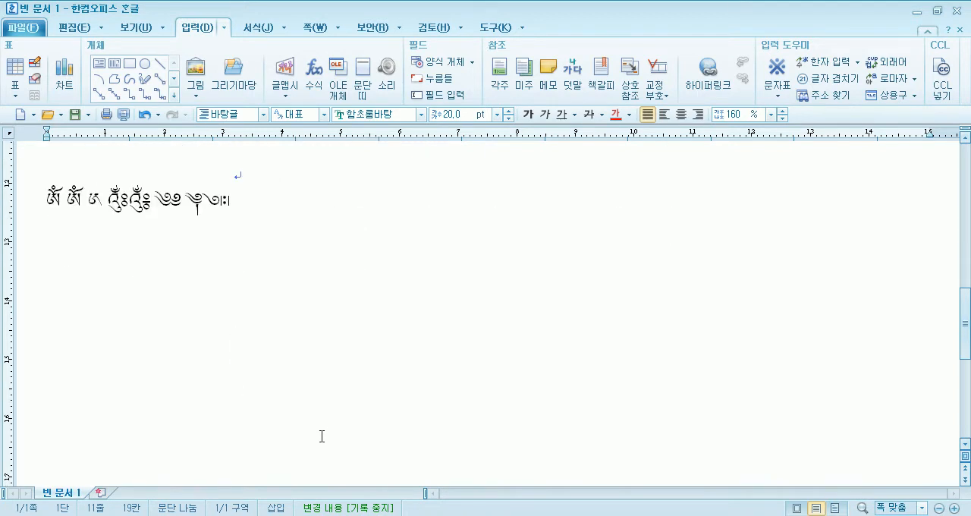
- Open a blank note in Notepad (메모장), clear any mistyped letters and switch to Korean input
{"action": "key", "text": "super"}
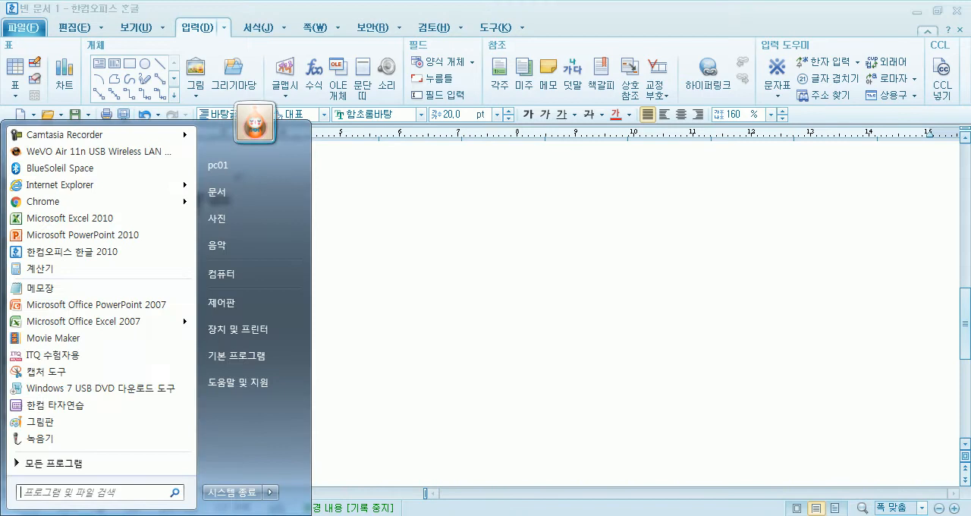
{"action": "left_click", "coordinate": [52, 285]}
{"action": "type", "text": "gks"}
{"action": "key", "text": "BackSpace"}
{"action": "key", "text": "BackSpace"}
{"action": "key", "text": "BackSpace"}
{"action": "type", "text": "g"}
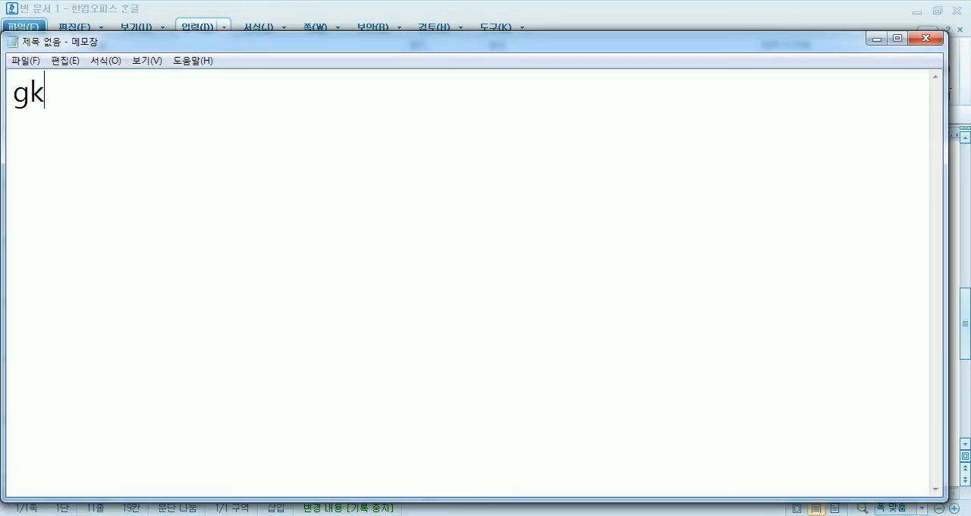
{"action": "key", "text": "BackSpace"}
{"action": "key", "text": "Hangul"}
- Write the heading 한글(HNC) 문자표 in the note and start a new line below it
{"action": "type", "text": "한글("}
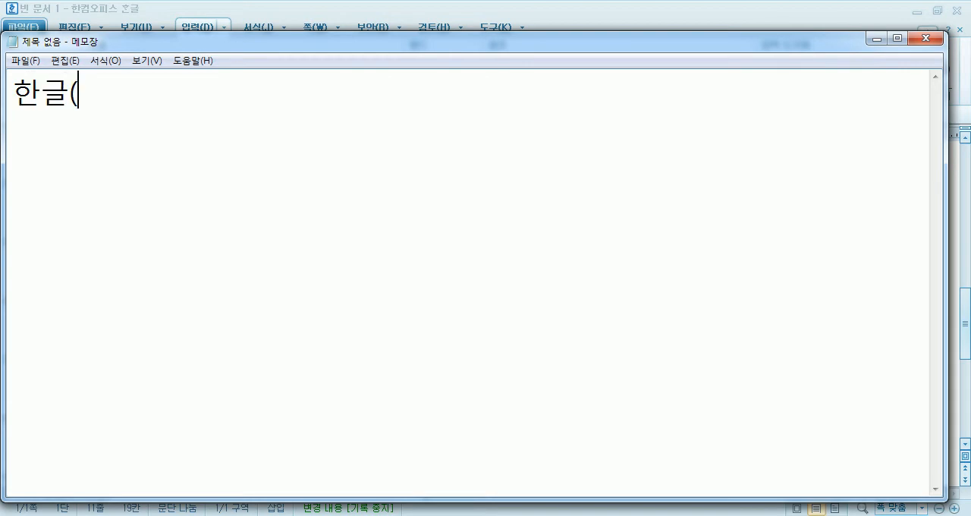
{"action": "key", "text": "Hangul"}
{"action": "type", "text": "HNC)"}
{"action": "key", "text": "Hangul"}
{"action": "type", "text": "문잖"}
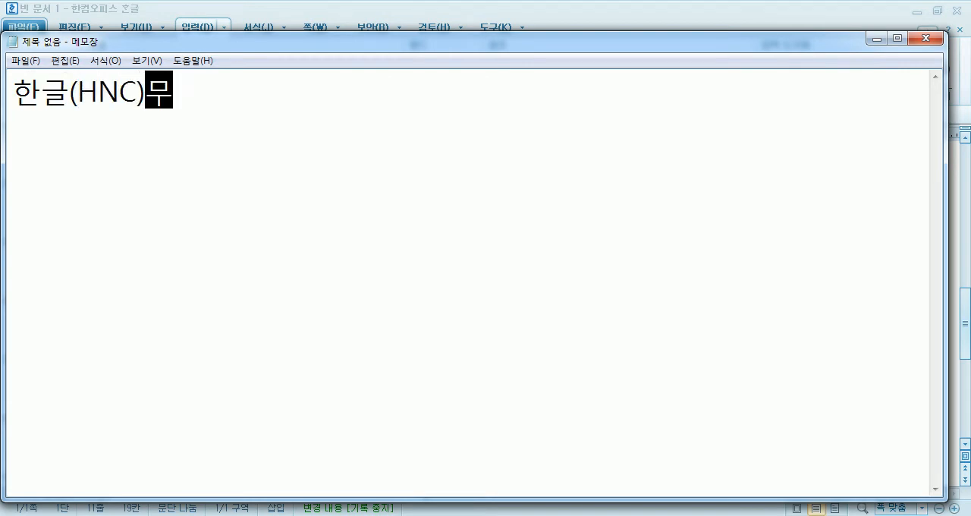
{"action": "type", "text": "표"}
{"action": "key", "text": "Return"}
{"action": "key", "text": "Up"}
{"action": "key", "text": "Right"}
{"action": "key", "text": "Right"}
{"action": "left_click", "coordinate": [414, 164]}
- Write Hangul & Computer on the line below the heading
{"action": "type", "text": "H"}
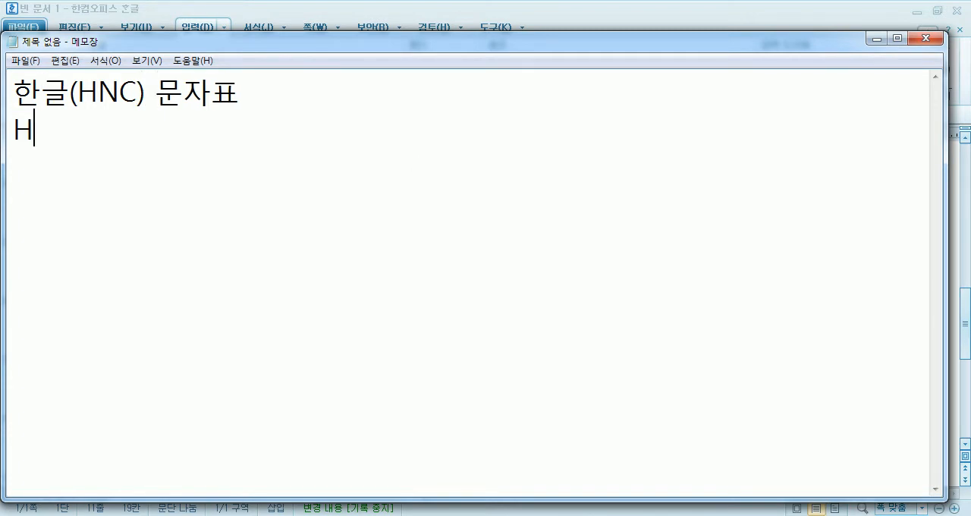
{"action": "type", "text": "angu"}
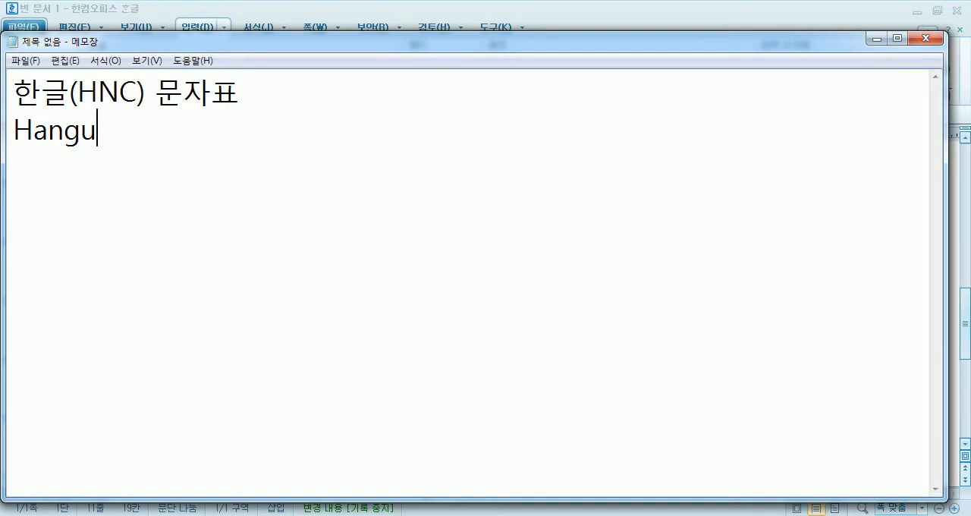
{"action": "type", "text": "l & Computer"}
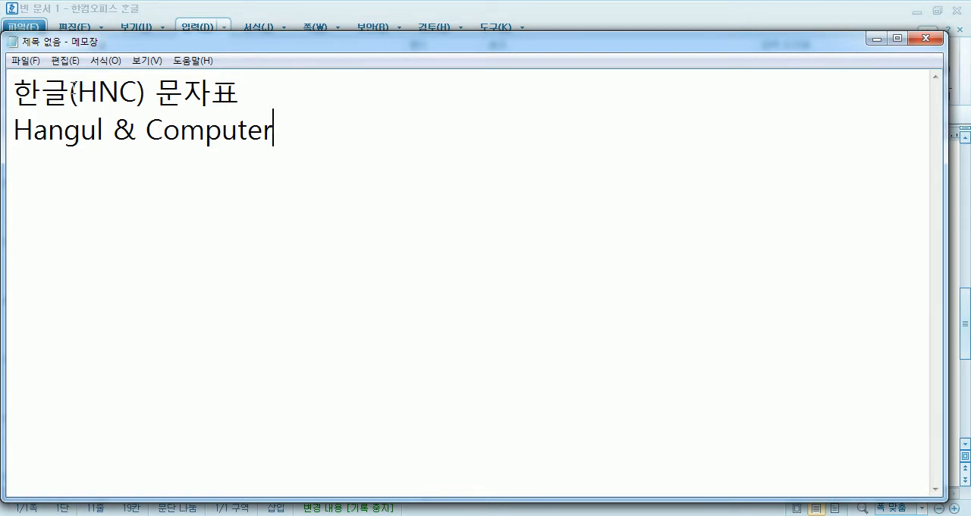
- Highlight the abbreviation HNC in the heading and the initial H of Hangul to point out their relation
{"action": "double_click", "coordinate": [111, 92]}
{"action": "left_click", "coordinate": [121, 92]}
{"action": "left_click_drag", "start_coordinate": [77, 92], "coordinate": [146, 92]}
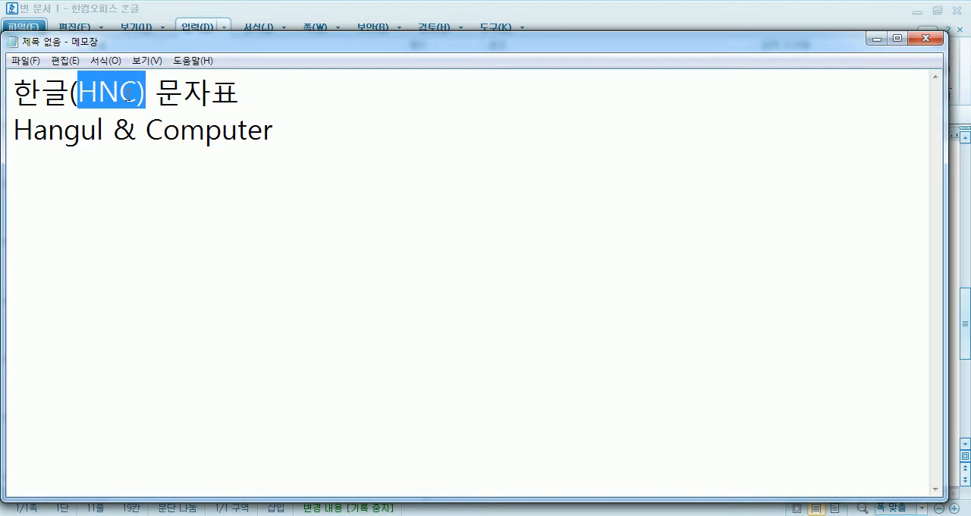
{"action": "left_click", "coordinate": [15, 131]}
{"action": "left_click_drag", "start_coordinate": [13, 131], "coordinate": [35, 131]}
- Replace the & between Hangul and Computer with the letter n
{"action": "left_click_drag", "start_coordinate": [112, 130], "coordinate": [138, 130]}
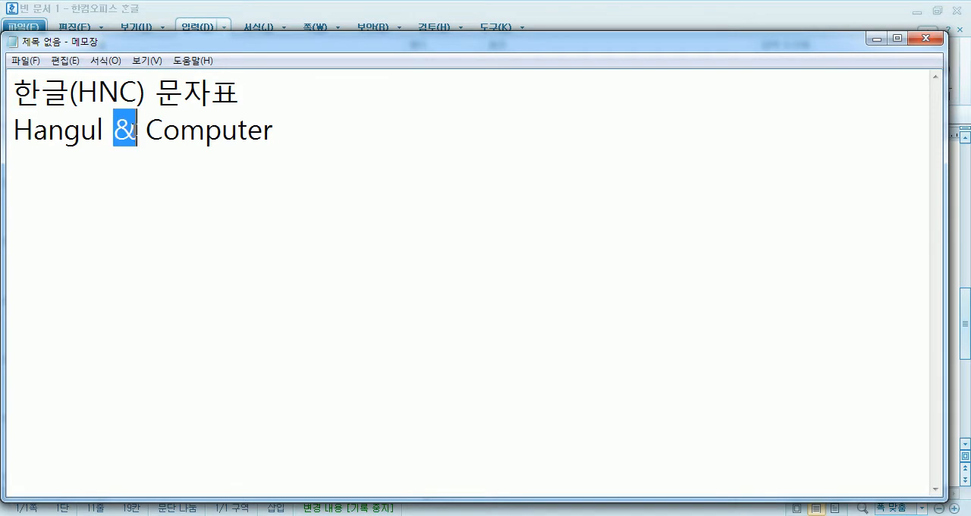
{"action": "type", "text": "and"}
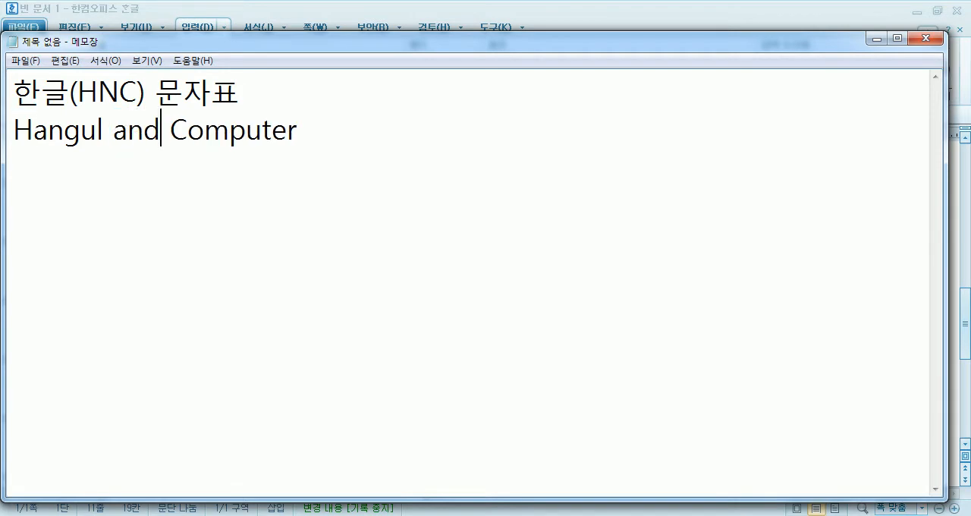
{"action": "key", "text": "BackSpace"}
{"action": "key", "text": "BackSpace"}
{"action": "key", "text": "BackSpace"}
{"action": "type", "text": "n"}
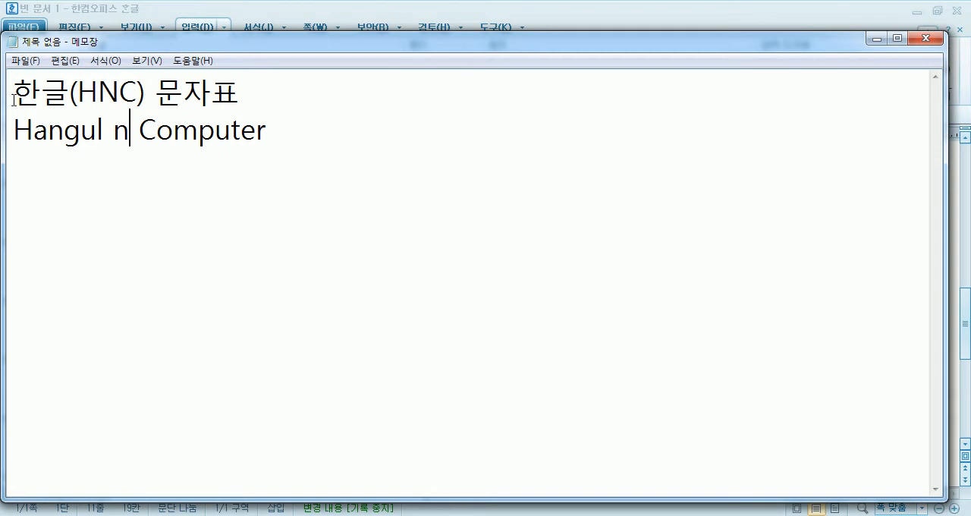
- Leave a blank line, add the heading 유니코드 문자표 and start a new line
{"action": "key", "text": "End"}
{"action": "key", "text": "Return"}
{"action": "key", "text": "Return"}
{"action": "type", "text": "유니코드 문자표"}
{"action": "key", "text": "Return"}
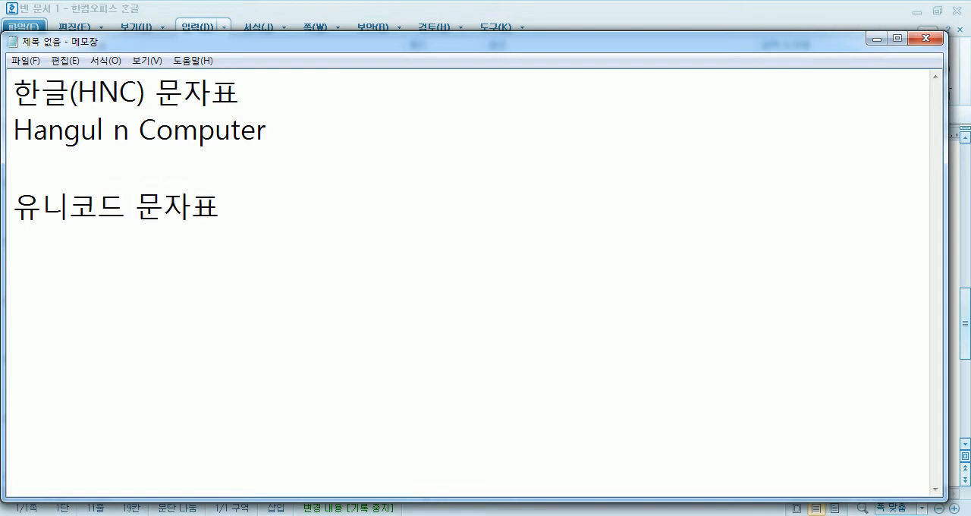
- Write the description 2000년 전 세계 글자를 모두 다 표현 under the 유니코드 문자표 heading
{"action": "type", "text": "2000"}
{"action": "type", "text": "년 전 "}
{"action": "type", "text": "세계 ㄱ"}
{"action": "type", "text": "글자를 모두 "}
{"action": "type", "text": "다 표현"}
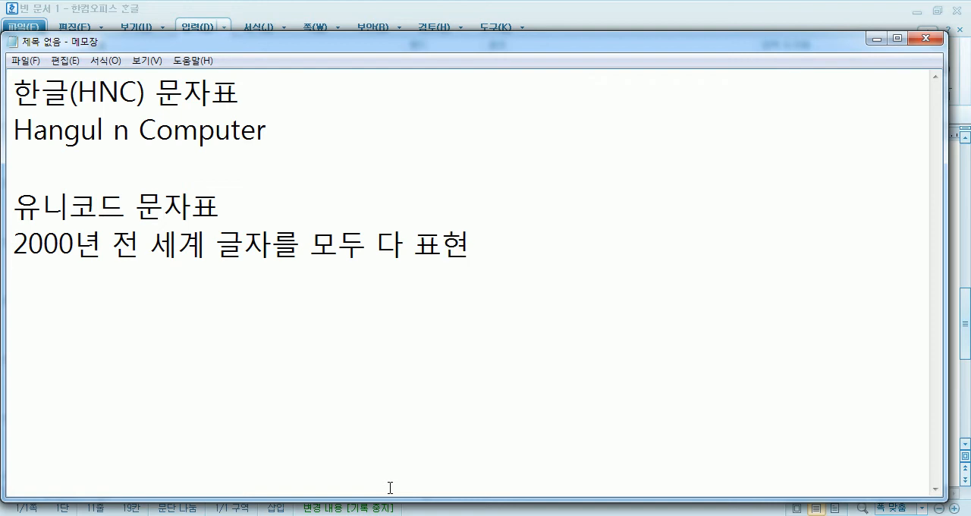
- Switch to the Chrome browser, open yahoo.co.jp and look over the Japanese text on its front page
{"action": "key", "text": "alt+Tab"}
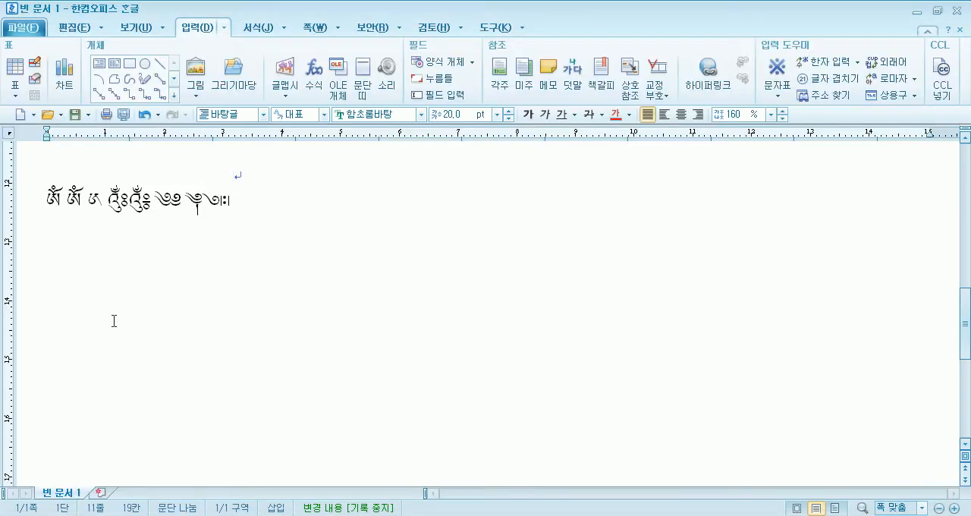
{"action": "left_click", "coordinate": [198, 514]}
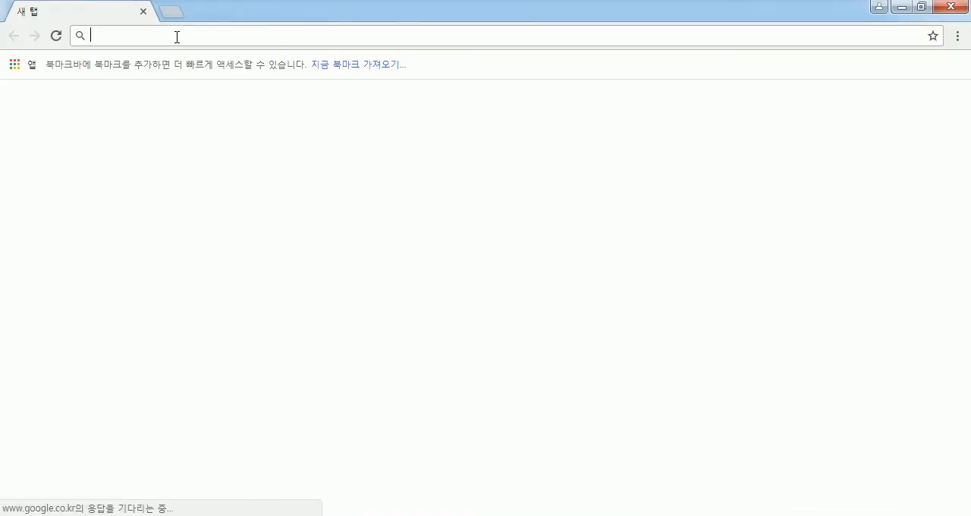
{"action": "type", "text": "yahoo.co.jp"}
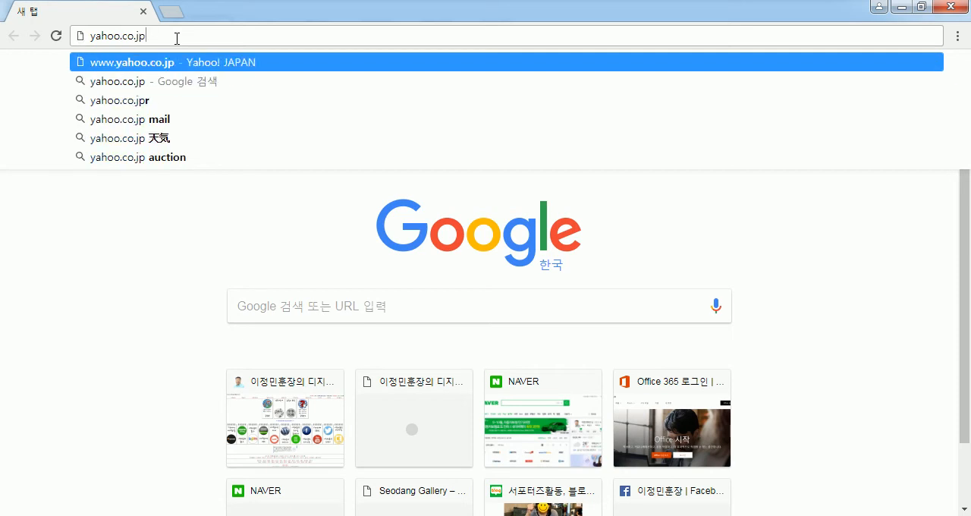
{"action": "key", "text": "Return"}
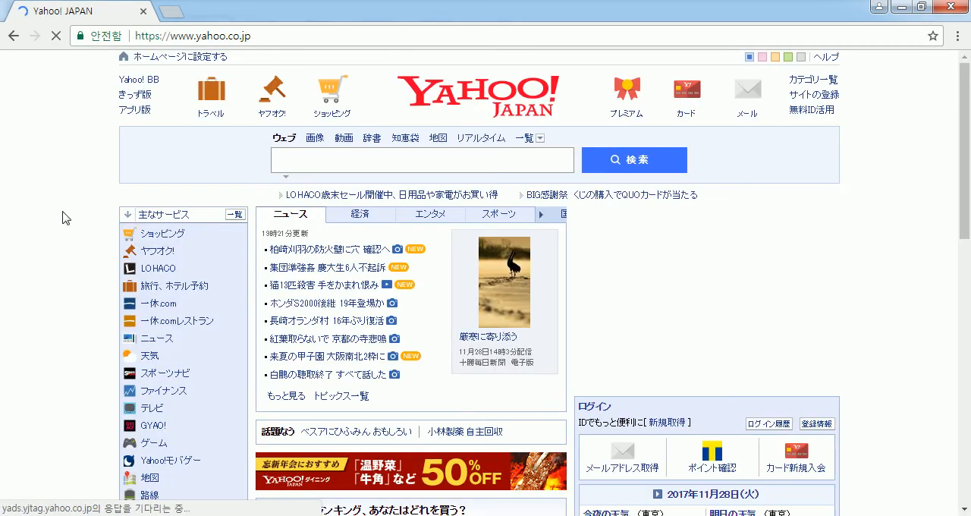
{"action": "scroll", "coordinate": [265, 236], "scroll_direction": "down", "scroll_amount": 4}
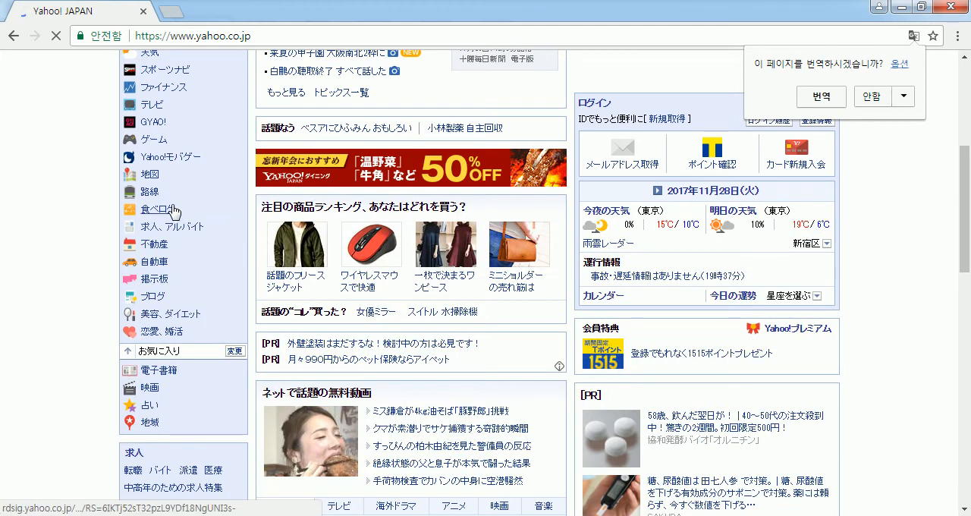
{"action": "scroll", "coordinate": [171, 204], "scroll_direction": "down", "scroll_amount": 3}
{"action": "scroll", "coordinate": [170, 204], "scroll_direction": "up", "scroll_amount": 4}
{"action": "scroll", "coordinate": [171, 211], "scroll_direction": "up", "scroll_amount": 4}
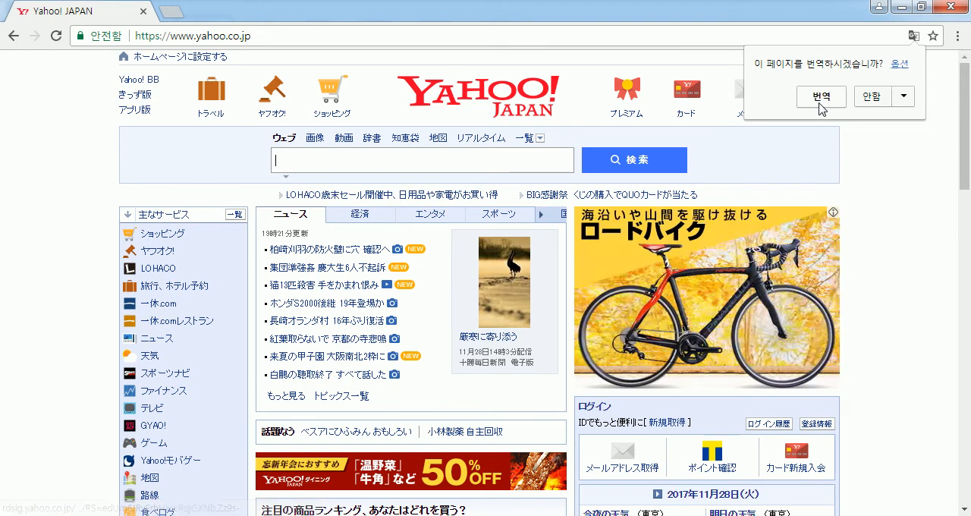
- Translate the Yahoo! JAPAN page into Korean and look over the translated news and services
{"action": "left_click", "coordinate": [820, 101]}
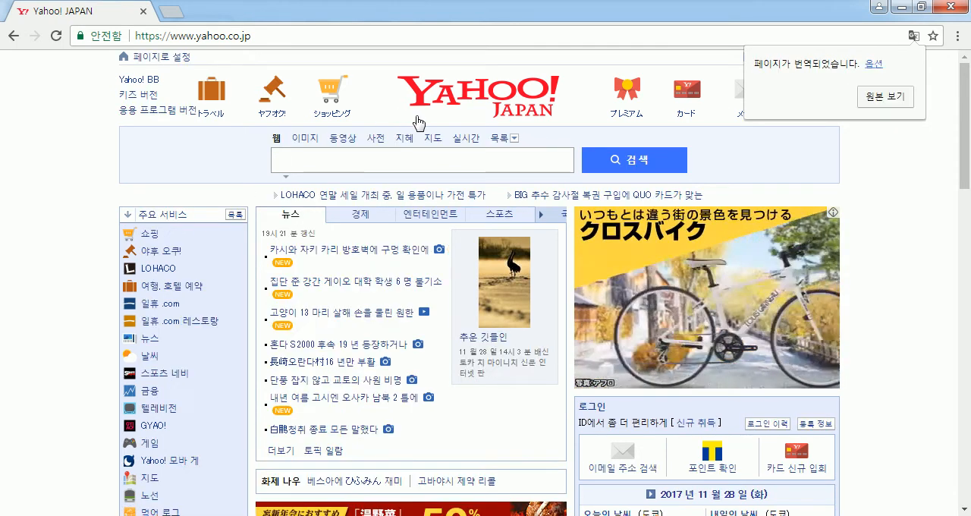
{"action": "scroll", "coordinate": [79, 286], "scroll_direction": "down", "scroll_amount": 1}
{"action": "scroll", "coordinate": [75, 286], "scroll_direction": "down", "scroll_amount": 2}
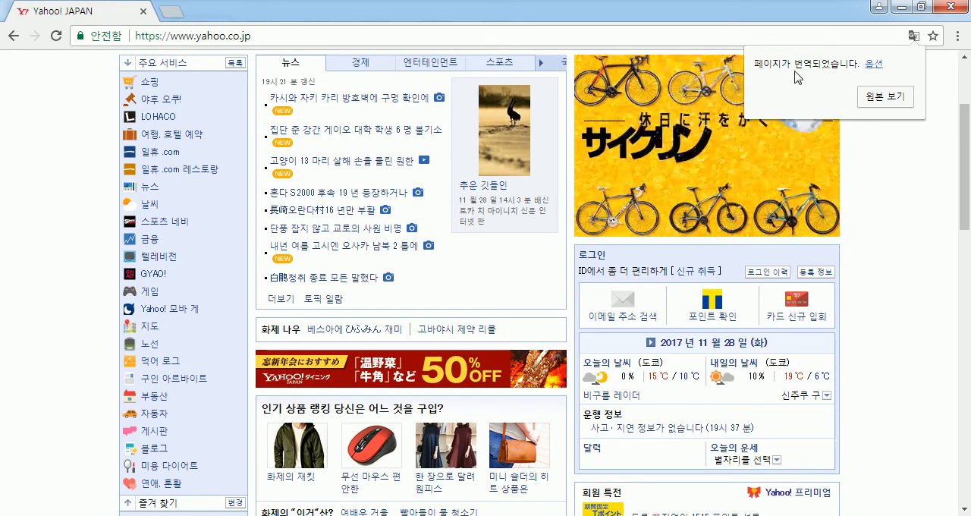
- Change the page's translation language to Danish (덴마크어), translate it and look over the Danish text
{"action": "left_click", "coordinate": [874, 64]}
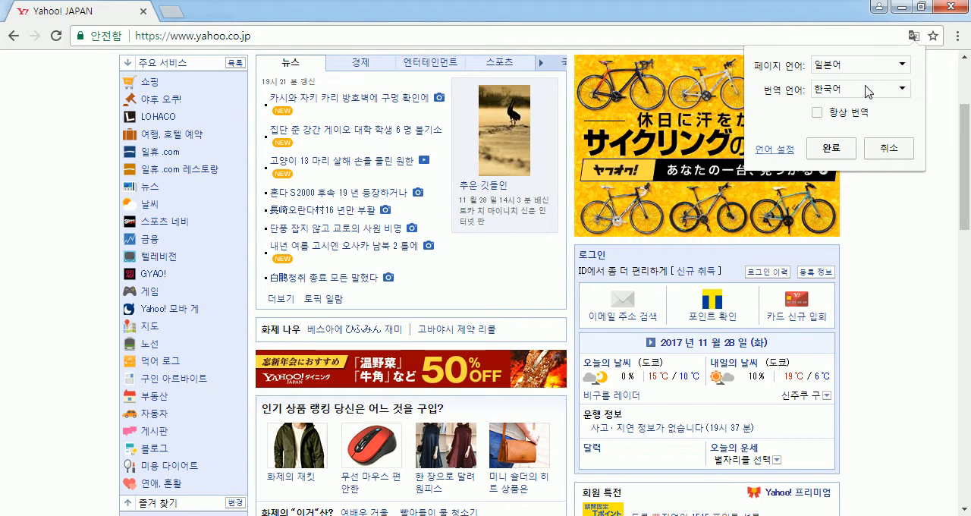
{"action": "left_click", "coordinate": [866, 89]}
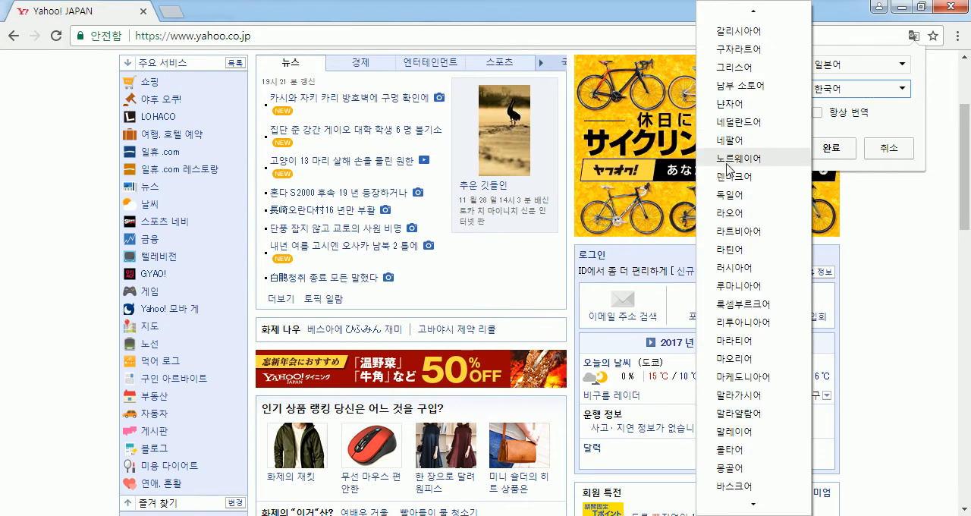
{"action": "left_click", "coordinate": [728, 180]}
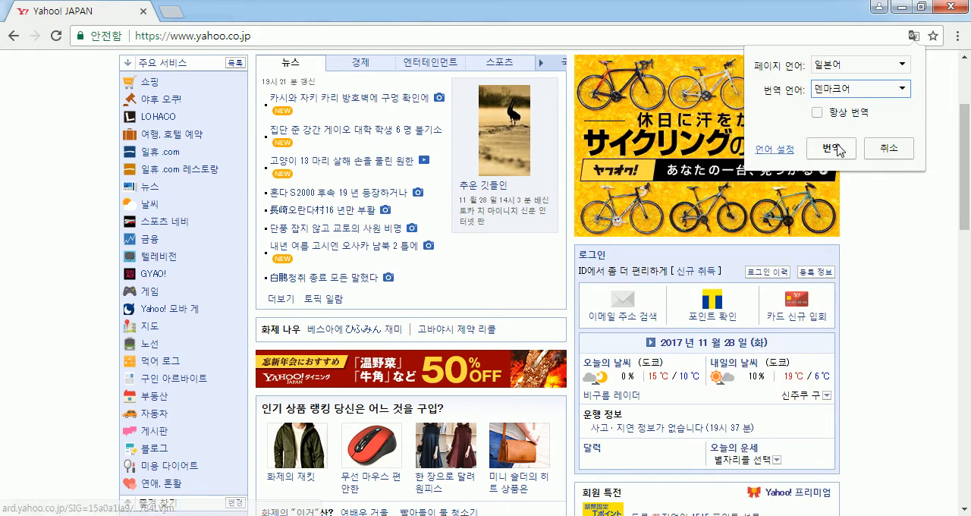
{"action": "left_click", "coordinate": [834, 150]}
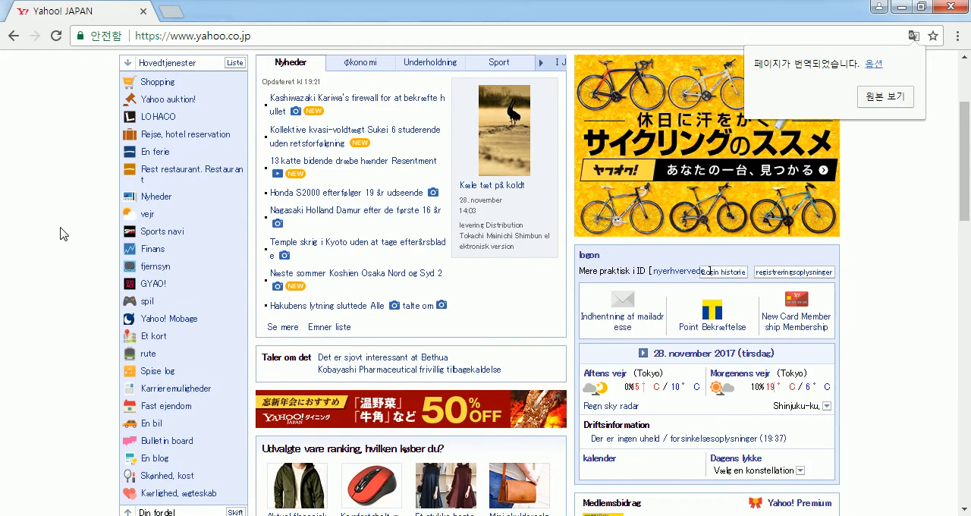
{"action": "scroll", "coordinate": [310, 182], "scroll_direction": "up", "scroll_amount": 1}
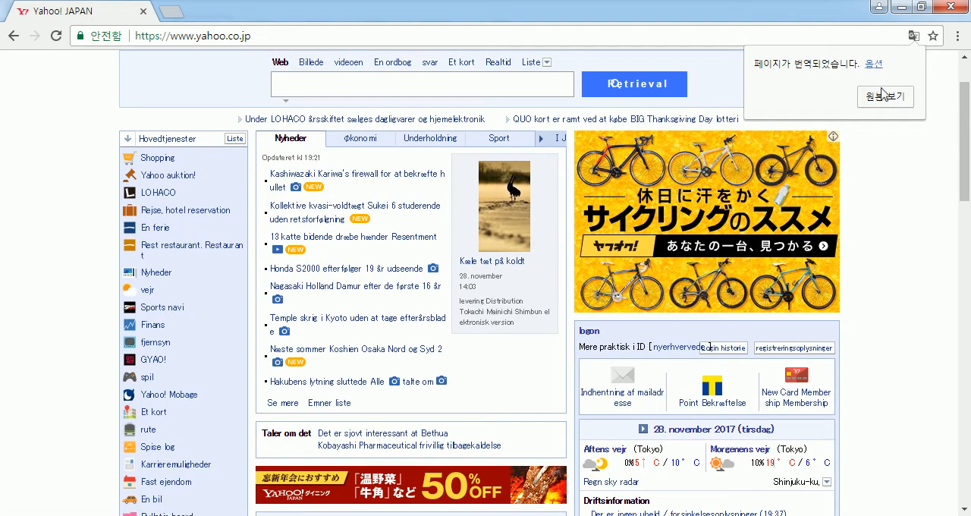
- Change the page's translation language to Russian (러시아어) and translate it
{"action": "left_click", "coordinate": [874, 63]}
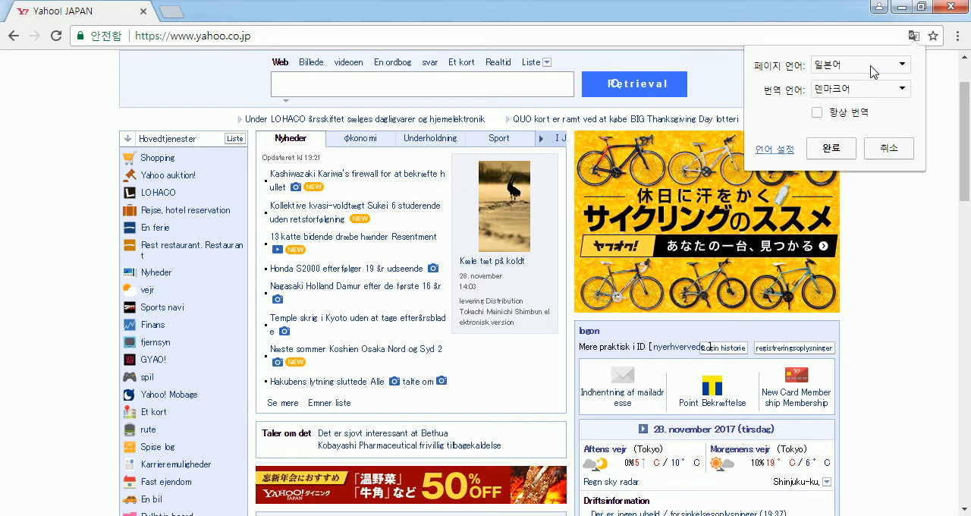
{"action": "left_click", "coordinate": [845, 89]}
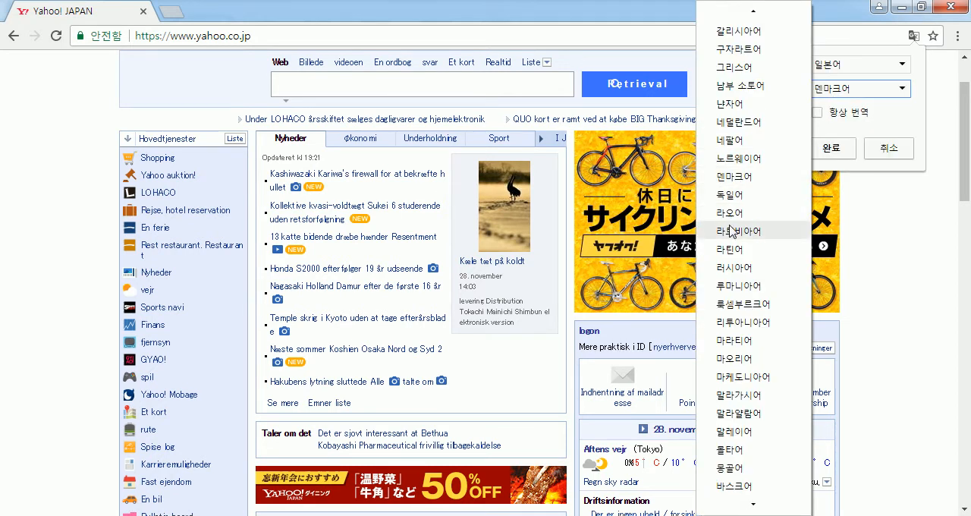
{"action": "left_click", "coordinate": [734, 268]}
{"action": "left_click", "coordinate": [833, 148]}
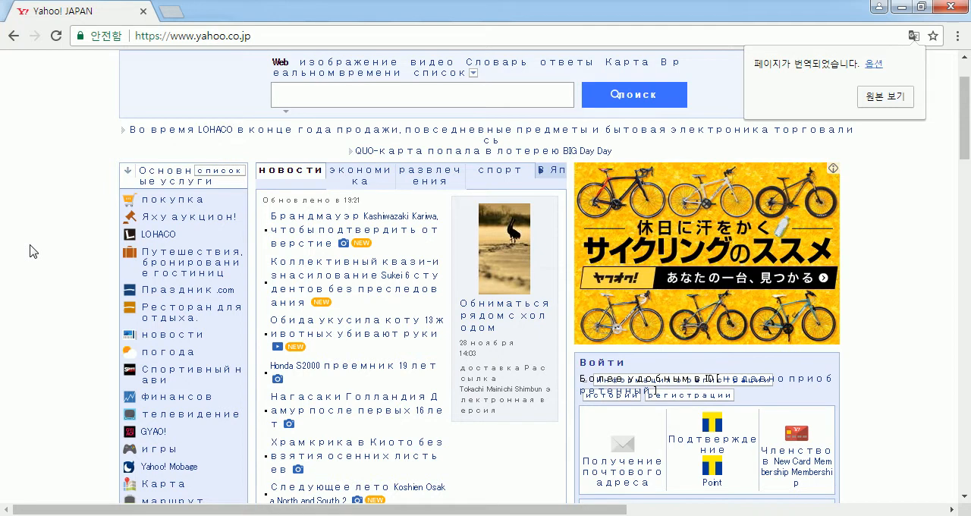
{"action": "left_click", "coordinate": [876, 64]}
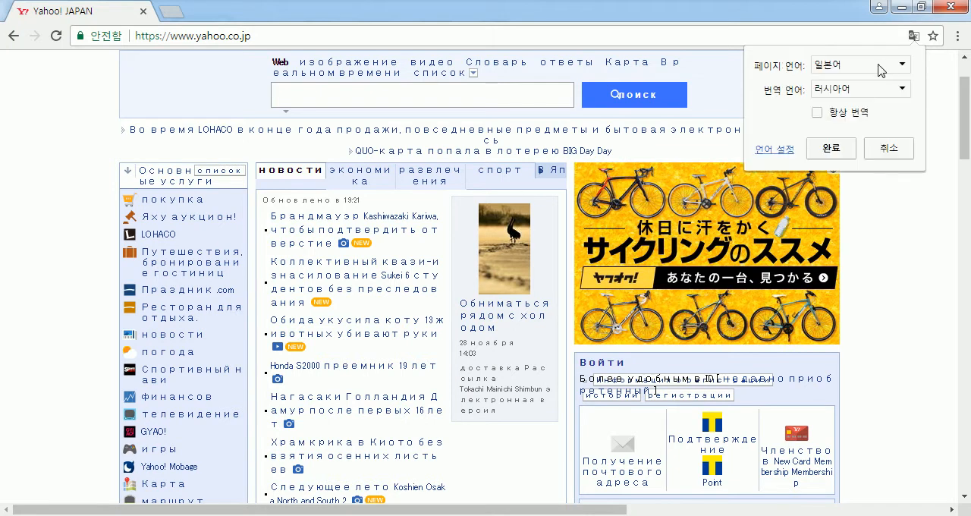
{"action": "left_click", "coordinate": [878, 97]}
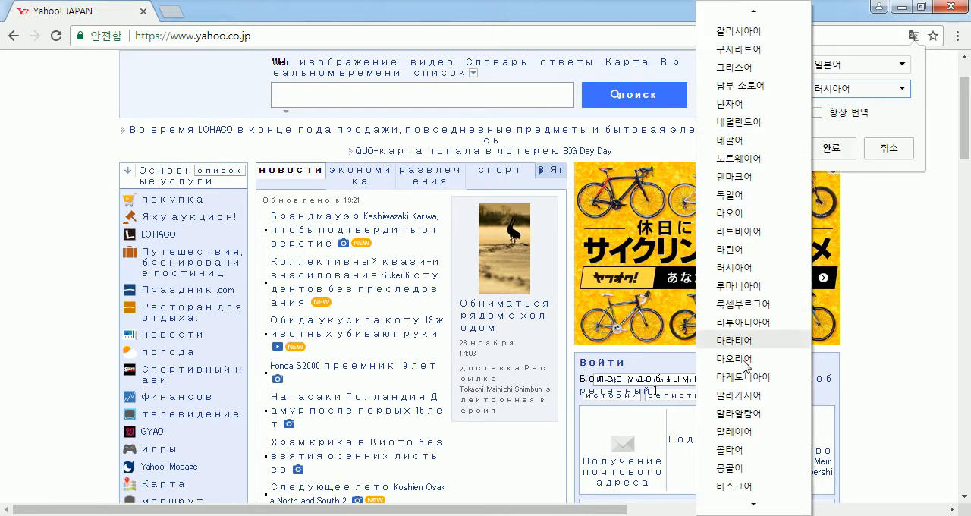
{"action": "scroll", "coordinate": [755, 494], "scroll_direction": "down", "scroll_amount": 3}
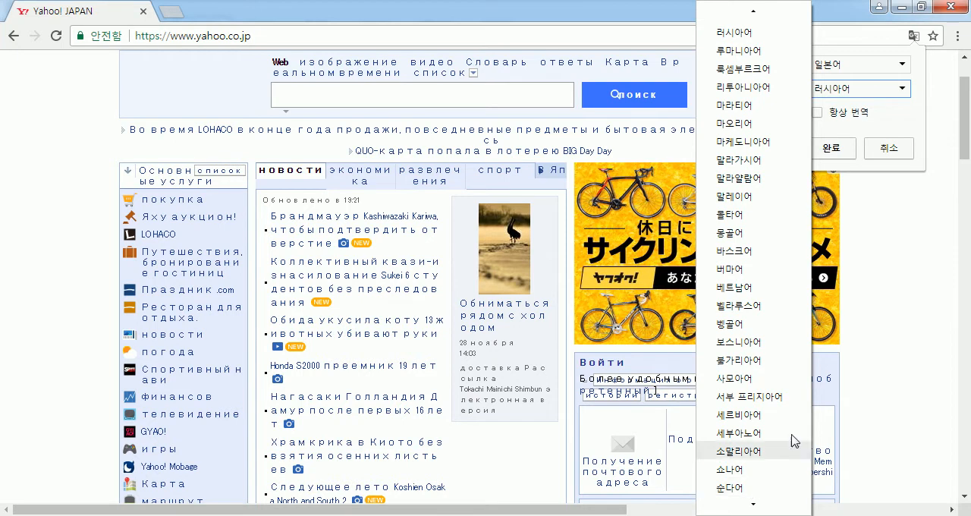
{"action": "left_click", "coordinate": [902, 311]}
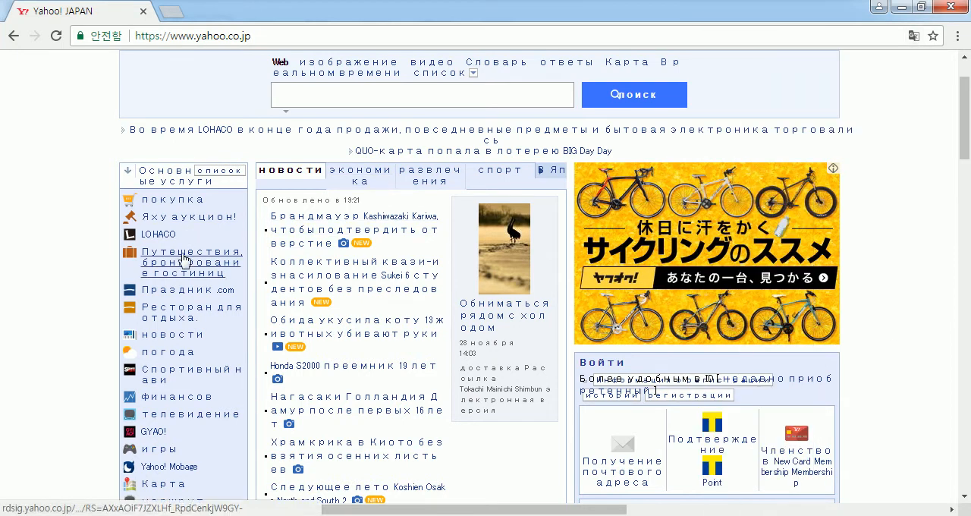
- Open the first news headline, about Kashiwazaki Kariwa, look through the Russian article and close the browser
{"action": "left_click", "coordinate": [310, 250]}
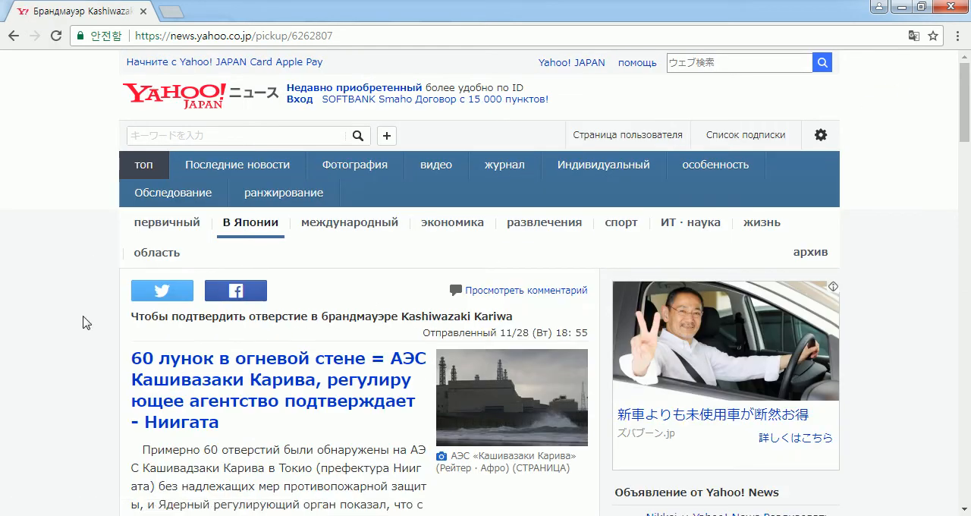
{"action": "scroll", "coordinate": [83, 324], "scroll_direction": "down", "scroll_amount": 3}
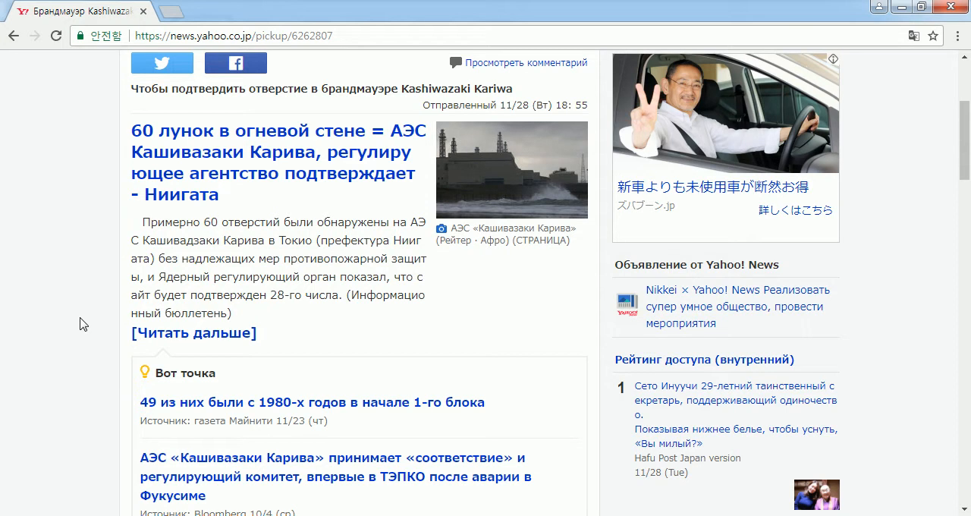
{"action": "left_click", "coordinate": [952, 7]}
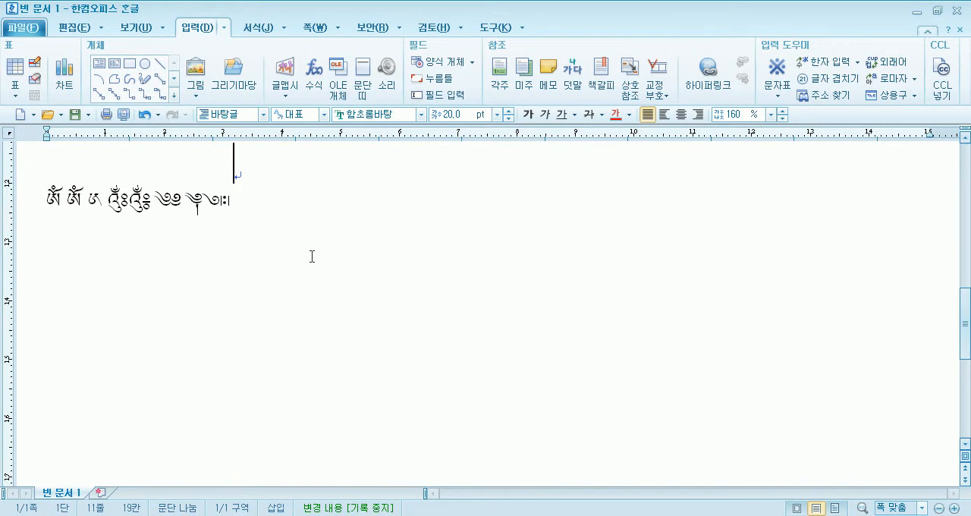
- Start a new line below the Tibetan characters and show the 여러 가지 기호 range of the Unicode character table
{"action": "key", "text": "Return"}
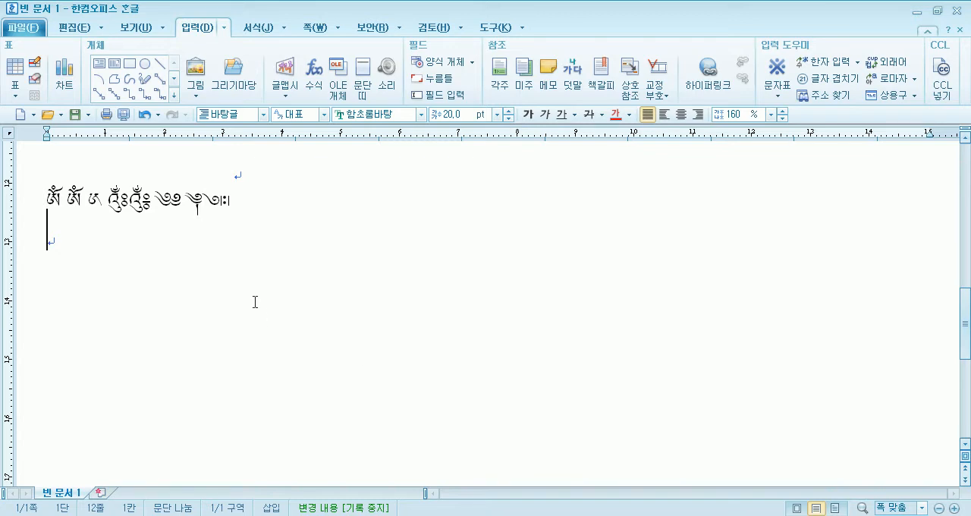
{"action": "key", "text": "ctrl+F10"}
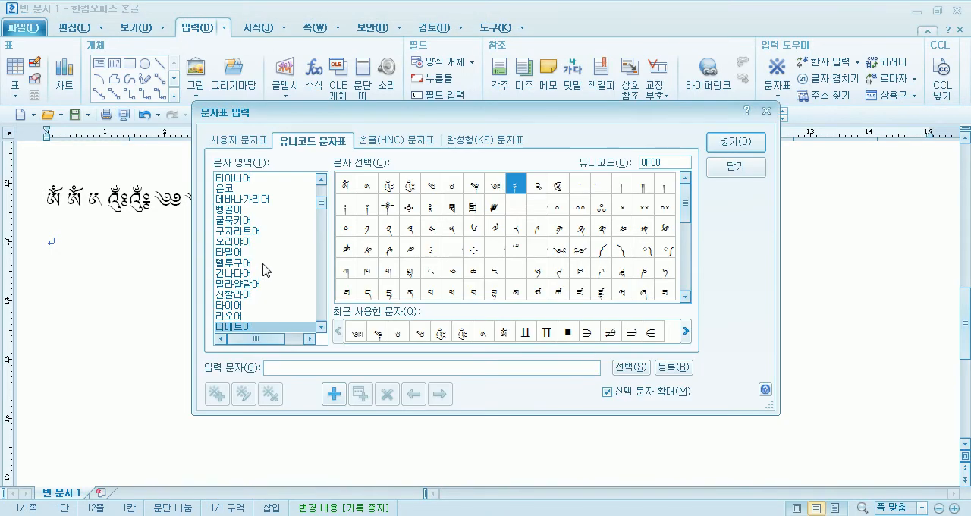
{"action": "left_click_drag", "start_coordinate": [320, 203], "coordinate": [322, 254]}
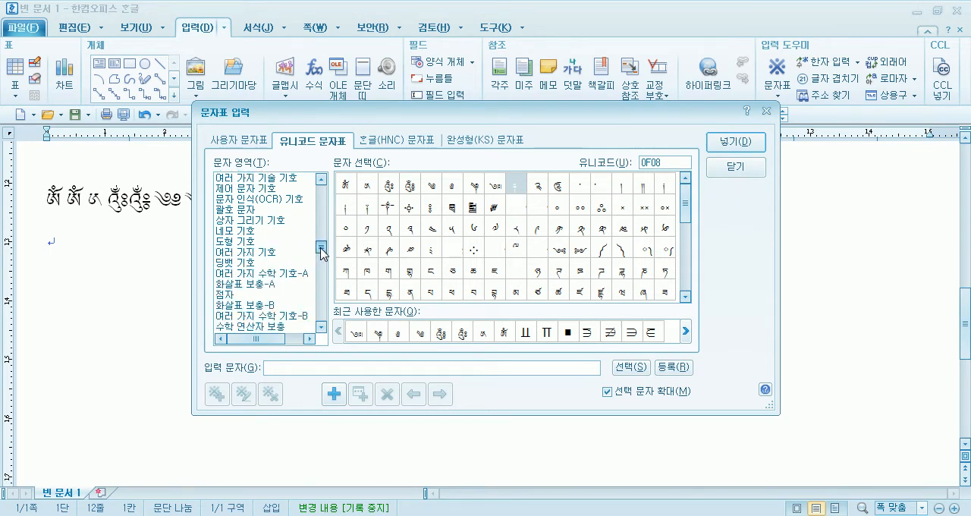
{"action": "left_click", "coordinate": [246, 253]}
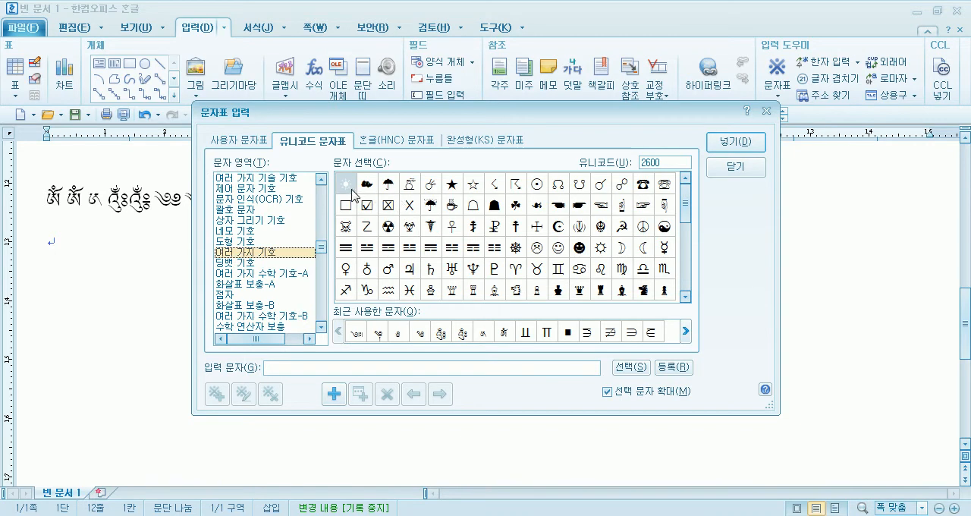
- Collect the snowman, umbrella and cloud symbols in that order and insert them into the document
{"action": "left_click", "coordinate": [410, 183]}
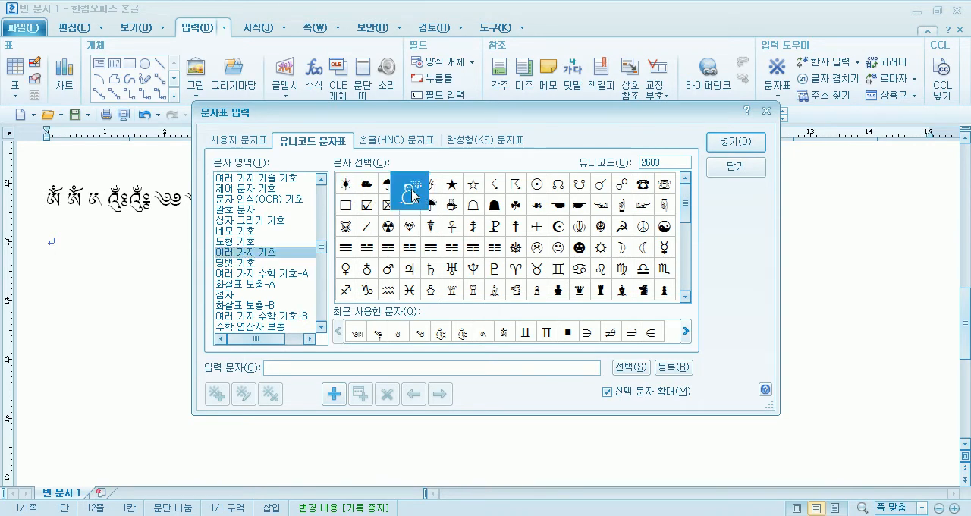
{"action": "double_click", "coordinate": [413, 195]}
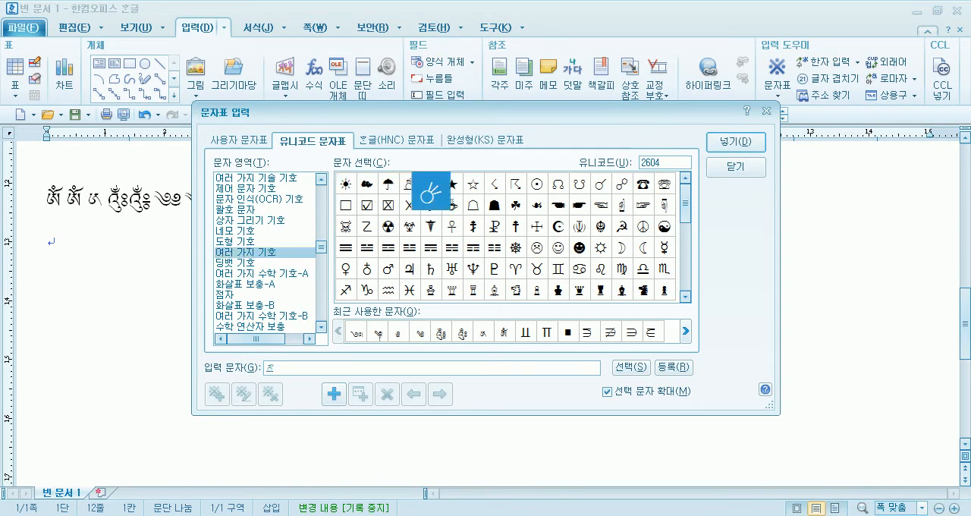
{"action": "left_click", "coordinate": [389, 190]}
{"action": "key", "text": "space"}
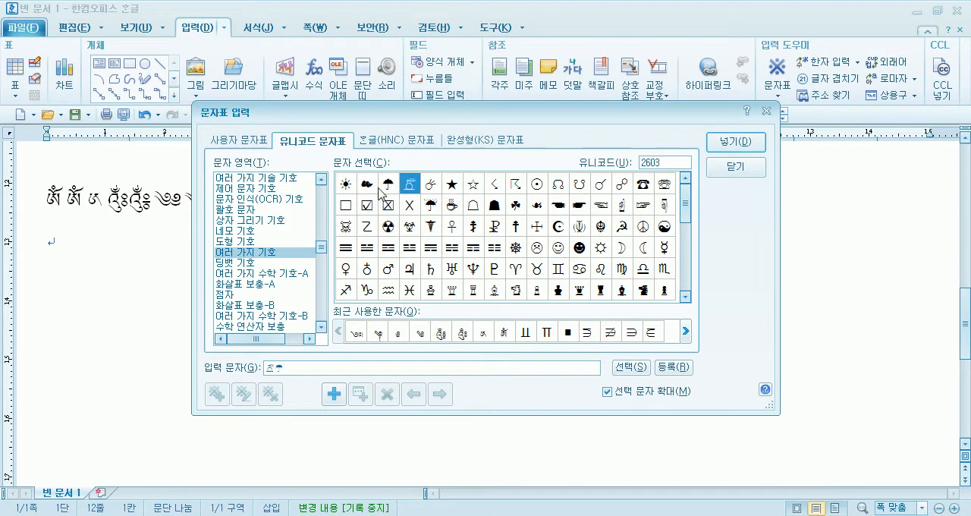
{"action": "left_click", "coordinate": [370, 189]}
{"action": "key", "text": "space"}
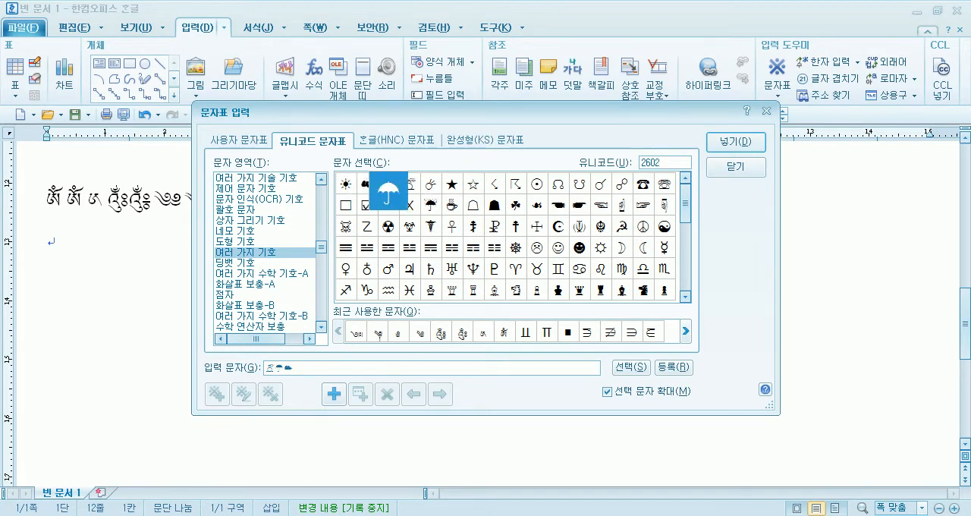
{"action": "left_click", "coordinate": [708, 149]}
- Write 눈이 오나 after the snowman and 비가 오나 after the umbrella, spacing the phrases from the symbols that follow
{"action": "left_click", "coordinate": [92, 251]}
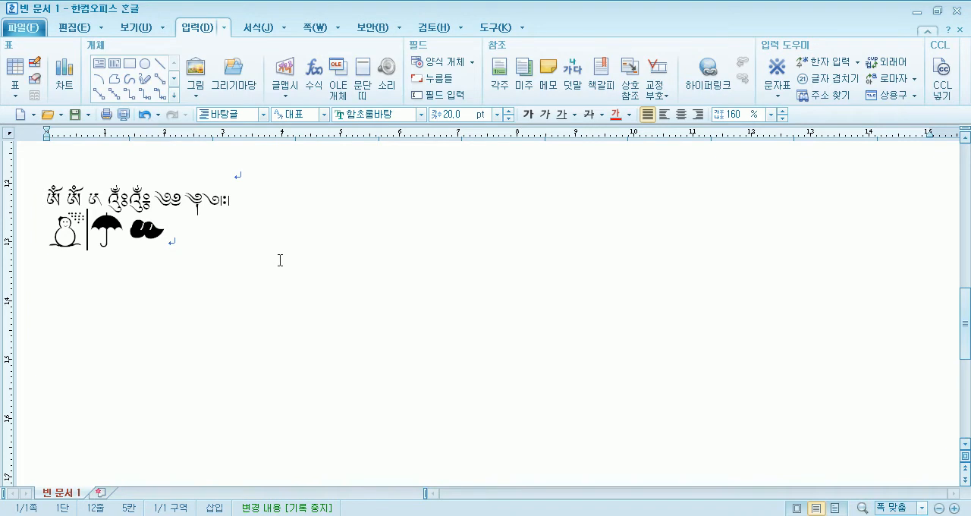
{"action": "type", "text": "눈이 오나 ☂"}
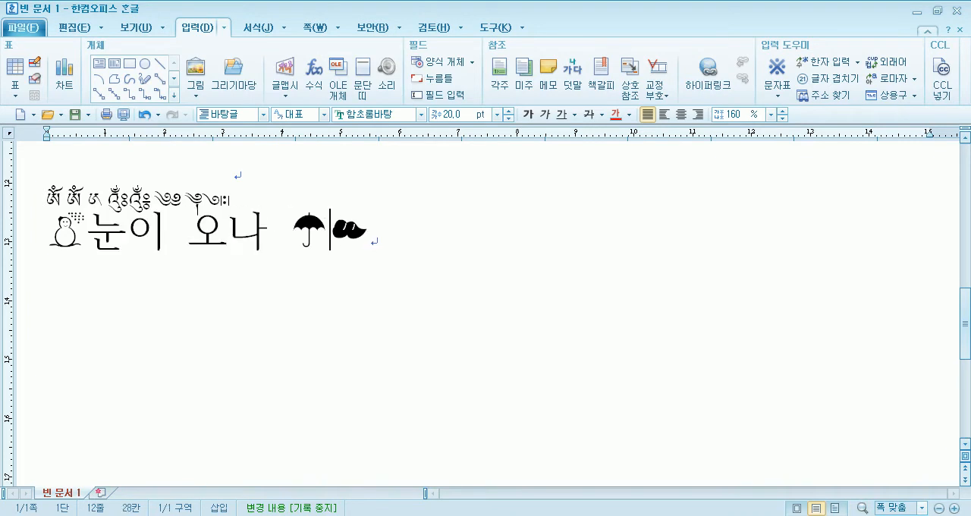
{"action": "type", "text": " 비가 오나"}
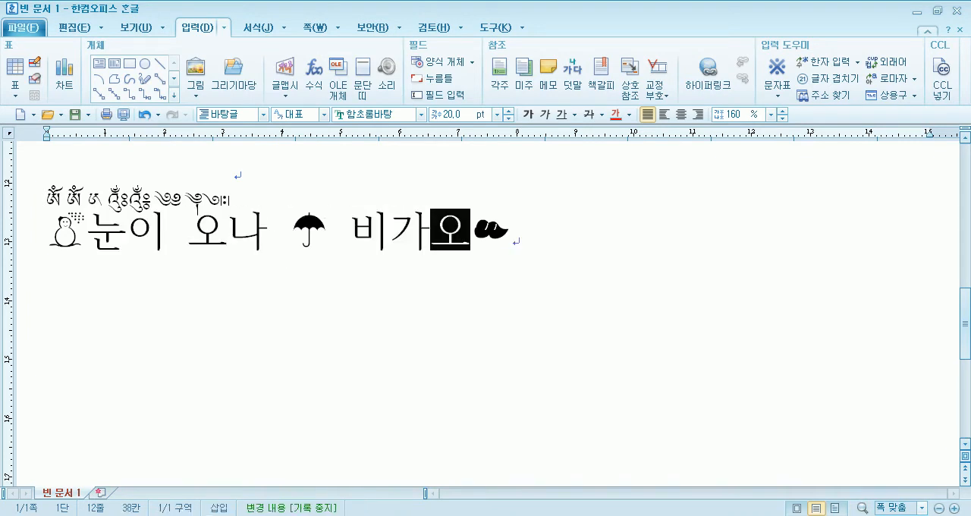
{"action": "key", "text": "BackSpace"}
{"action": "key", "text": "BackSpace"}
{"action": "type", "text": "오나"}
- Finish the phrase 비가 오나, write 먹구름이 after the cloud symbol and start a new line
{"action": "key", "text": "Right"}
{"action": "type", "text": "먹굴"}
{"action": "type", "text": "름이"}
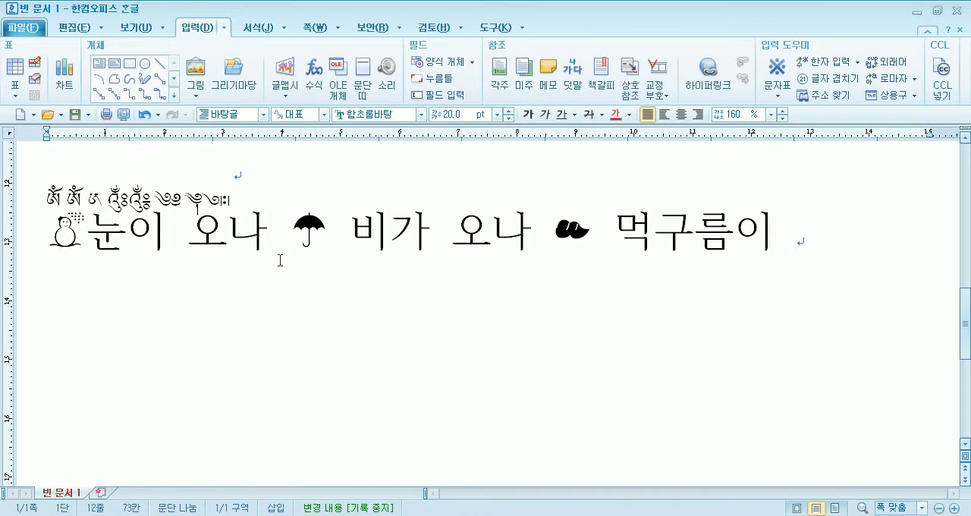
{"action": "key", "text": "Return"}
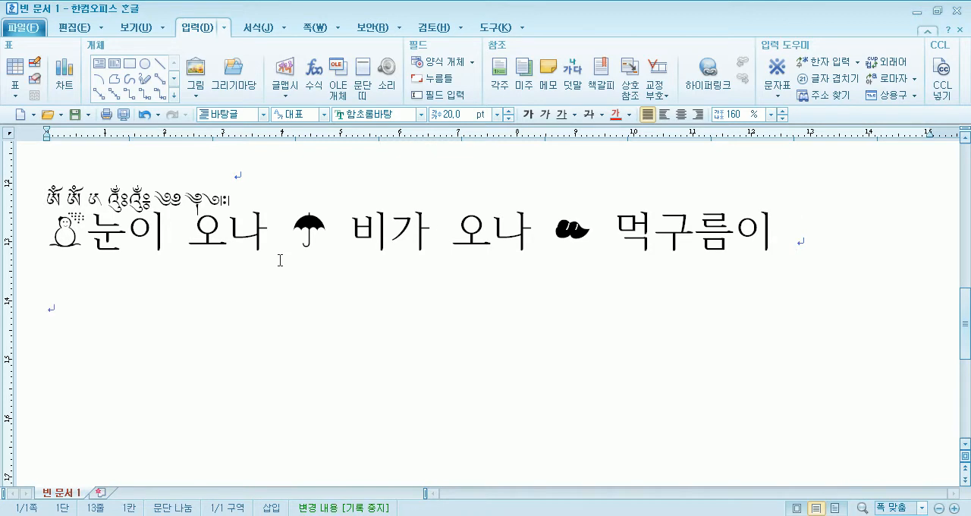
- Try replacing the outlined telephone symbol before the phone number with the word 전화, and undo the edits
{"action": "double_click", "coordinate": [312, 228]}
{"action": "left_click", "coordinate": [131, 296]}
{"action": "scroll", "coordinate": [131, 307], "scroll_direction": "up", "scroll_amount": 15}
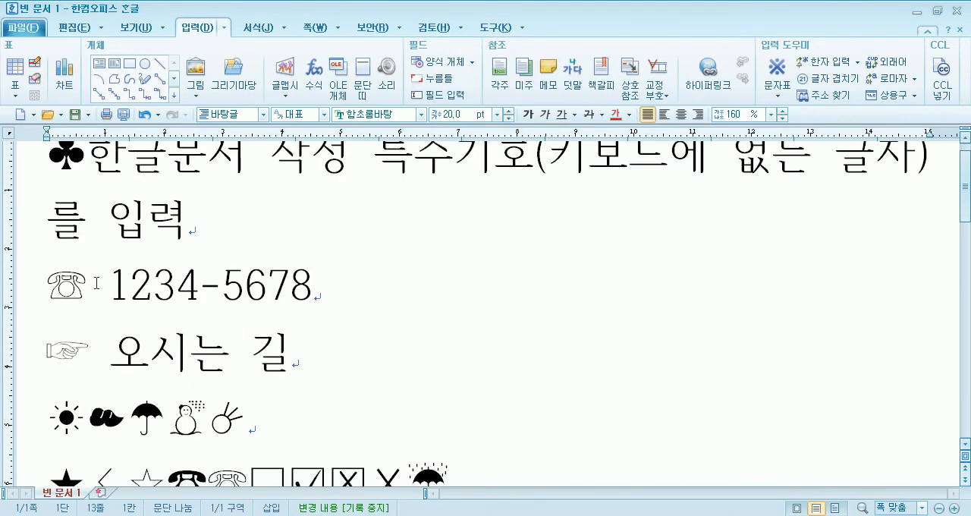
{"action": "left_click_drag", "start_coordinate": [47, 279], "coordinate": [79, 282]}
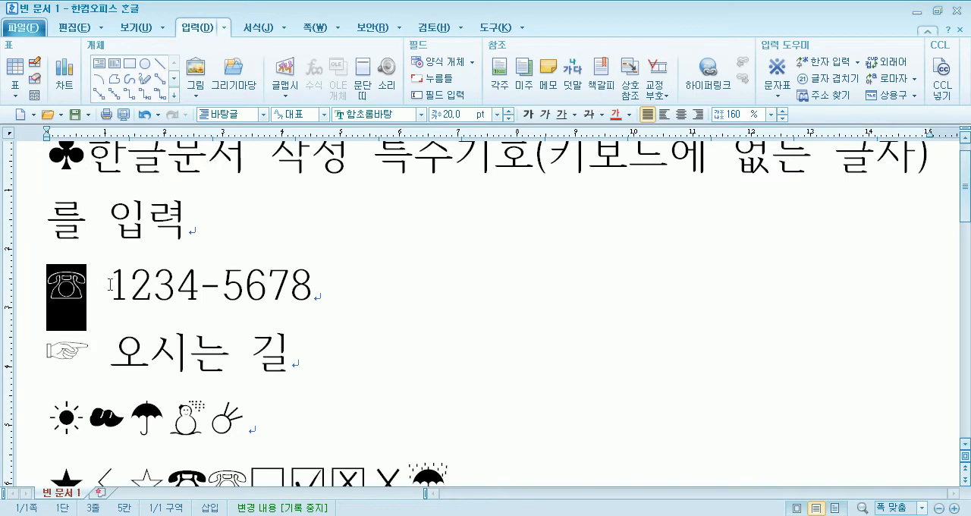
{"action": "type", "text": "저화"}
{"action": "key", "text": "BackSpace"}
{"action": "key", "text": "BackSpace"}
{"action": "key", "text": "BackSpace"}
{"action": "key", "text": "BackSpace"}
{"action": "type", "text": "ㅈ전화"}
{"action": "key", "text": "BackSpace"}
{"action": "key", "text": "BackSpace"}
{"action": "key", "text": "BackSpace"}
{"action": "key", "text": "BackSpace"}
{"action": "type", "text": "제"}
{"action": "key", "text": "ctrl+z"}
{"action": "key", "text": "ctrl+z"}
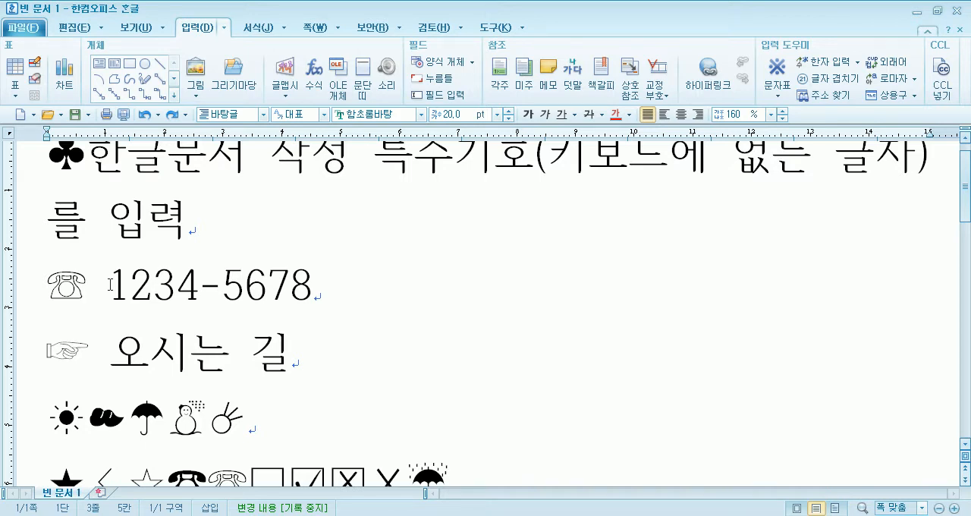
{"action": "left_click", "coordinate": [253, 232]}
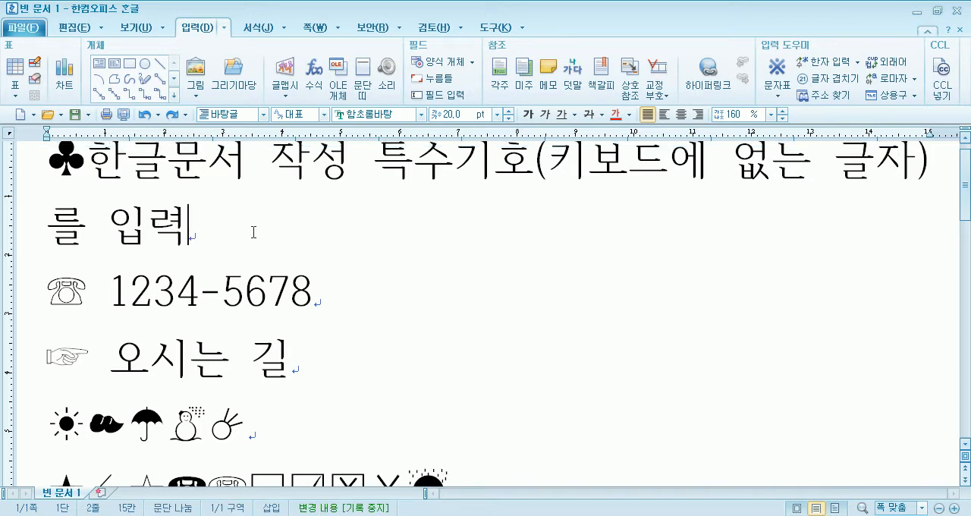
- Write the heading 한자 입력 on the empty last line and 목 on the line below it
{"action": "scroll", "coordinate": [286, 242], "scroll_direction": "down", "scroll_amount": 8}
{"action": "left_click", "coordinate": [280, 243]}
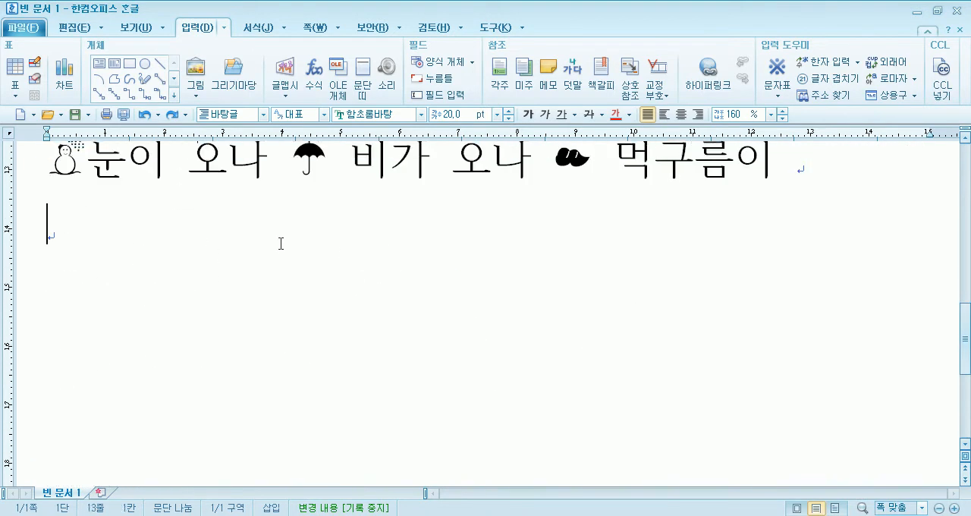
{"action": "type", "text": "한자 입력"}
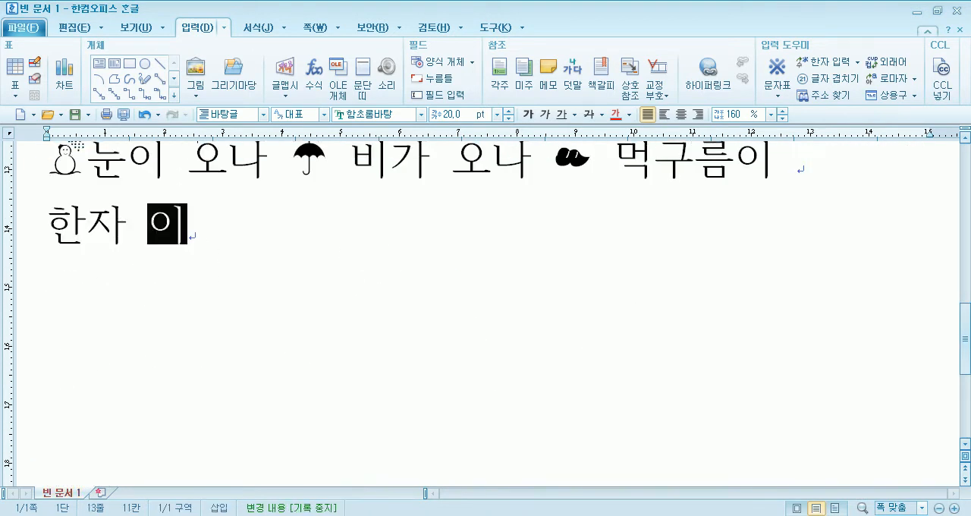
{"action": "key", "text": "Return"}
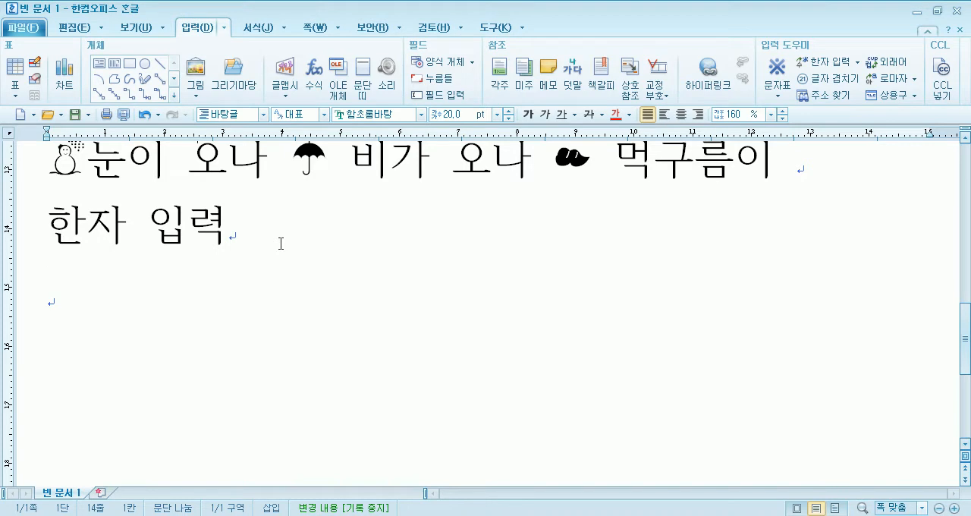
{"action": "type", "text": "목"}
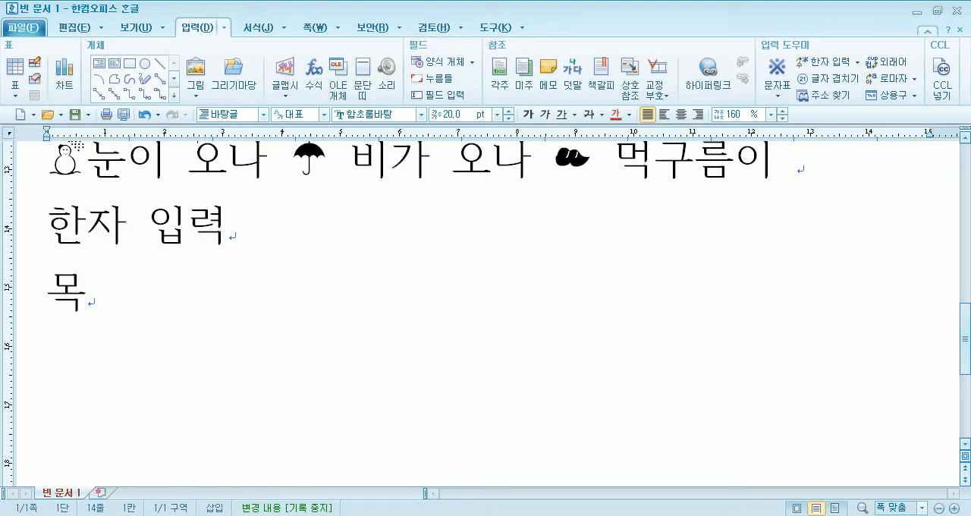
- Convert 목 to the Hanja 木 after reading its dictionary entry, and undo the conversion
{"action": "key", "text": "F9"}
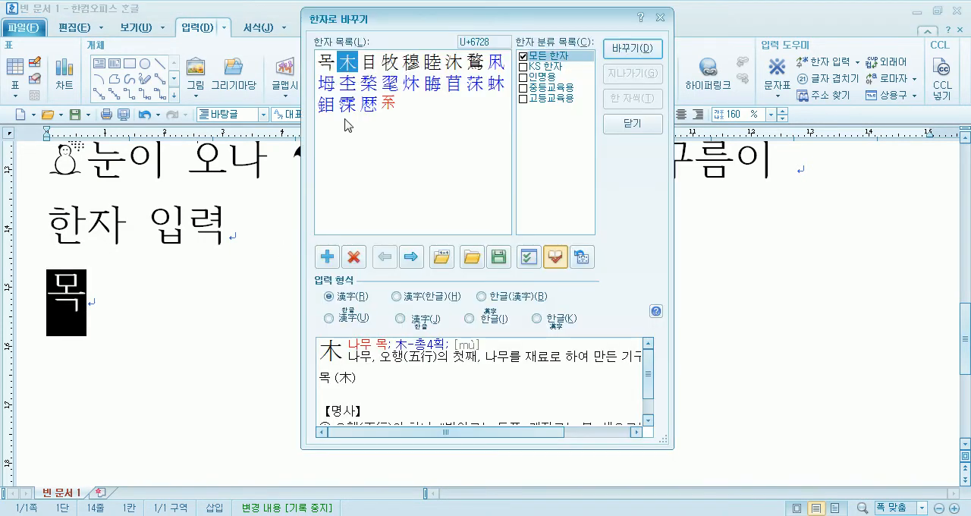
{"action": "left_click_drag", "start_coordinate": [419, 20], "coordinate": [419, 2]}
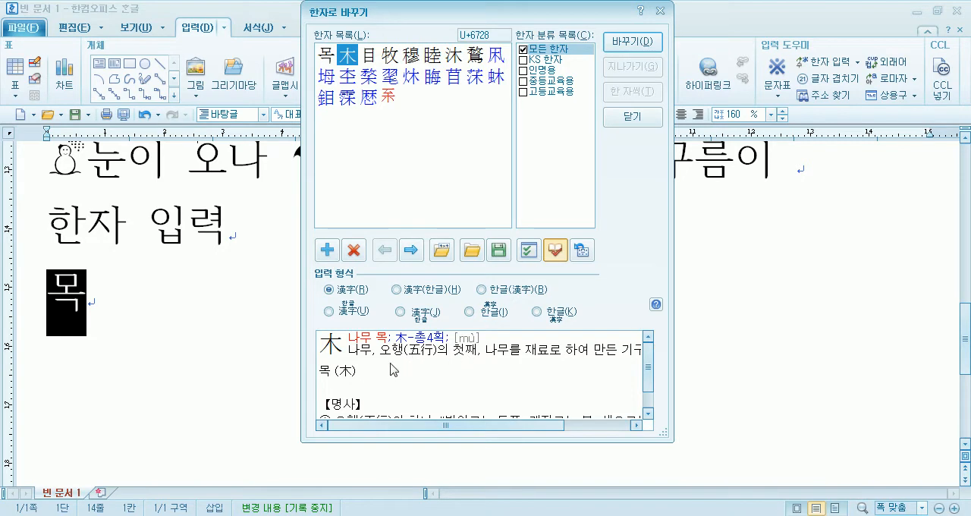
{"action": "left_click", "coordinate": [562, 382]}
{"action": "scroll", "coordinate": [561, 386], "scroll_direction": "down", "scroll_amount": 1}
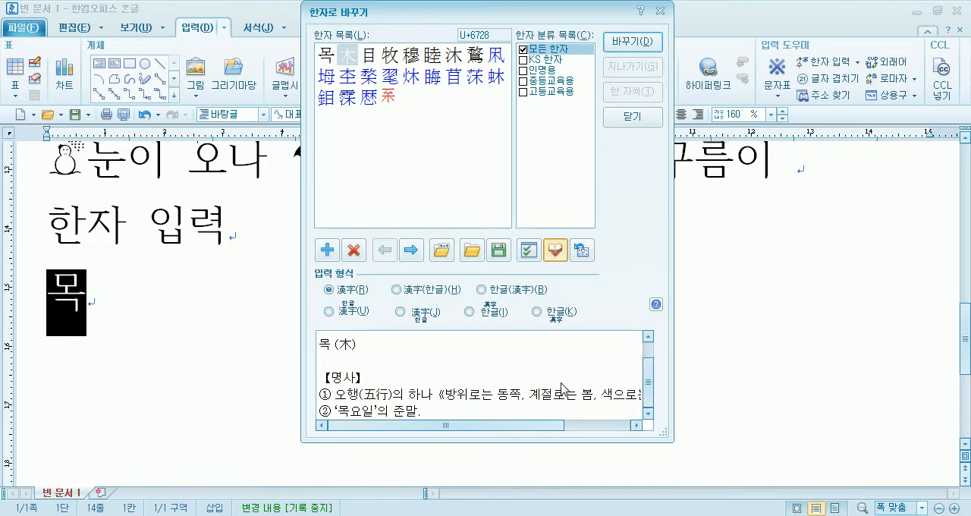
{"action": "scroll", "coordinate": [383, 402], "scroll_direction": "up", "scroll_amount": 1}
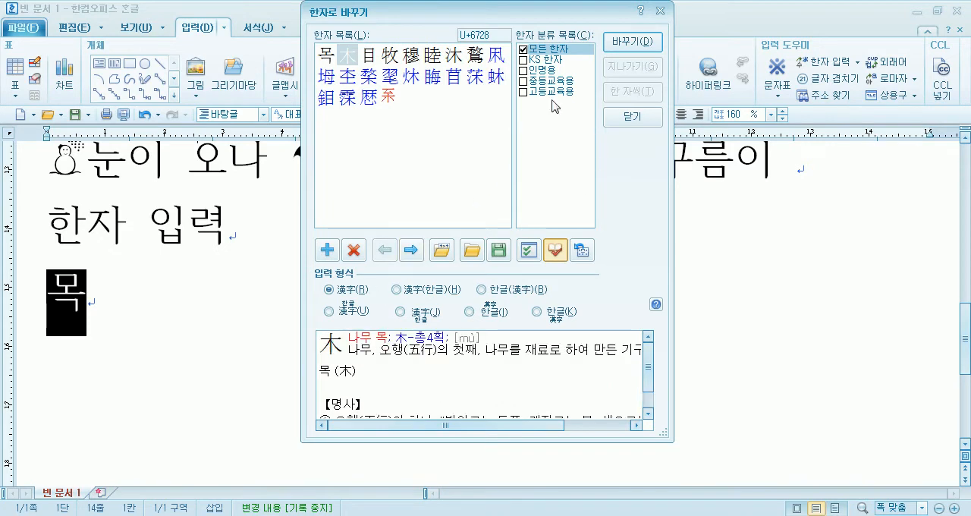
{"action": "left_click", "coordinate": [634, 50]}
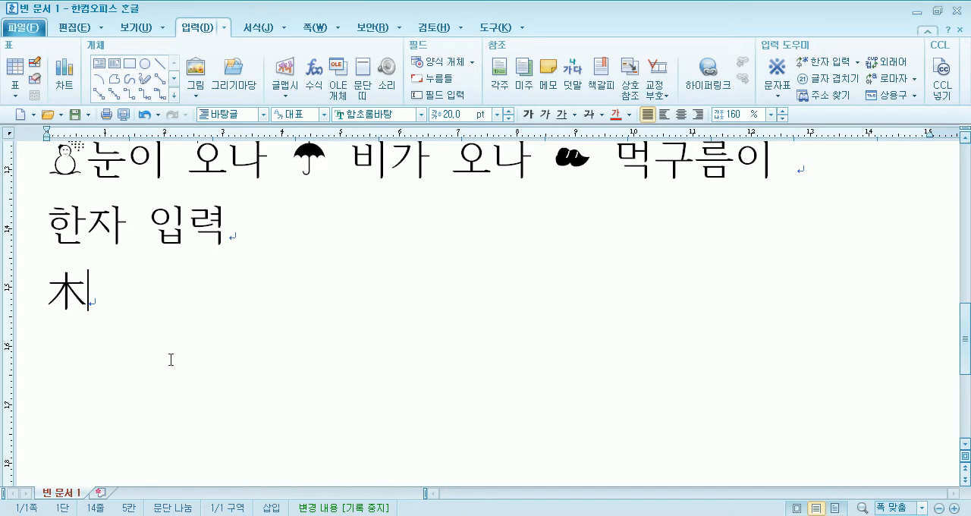
{"action": "key", "text": "ctrl+z"}
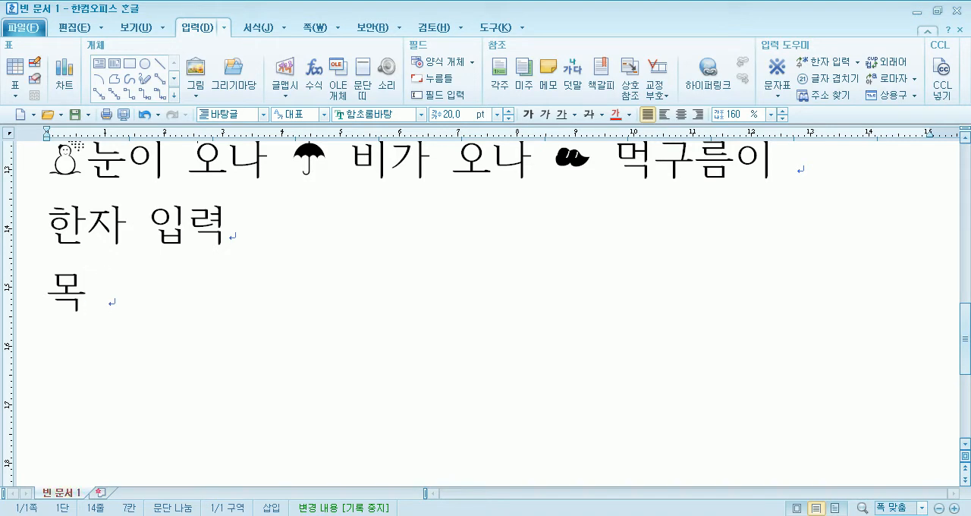
- Write 학교 after 목, open its Hanja conversion, toggle the dictionary display and read the entry for 學校
{"action": "type", "text": "학교"}
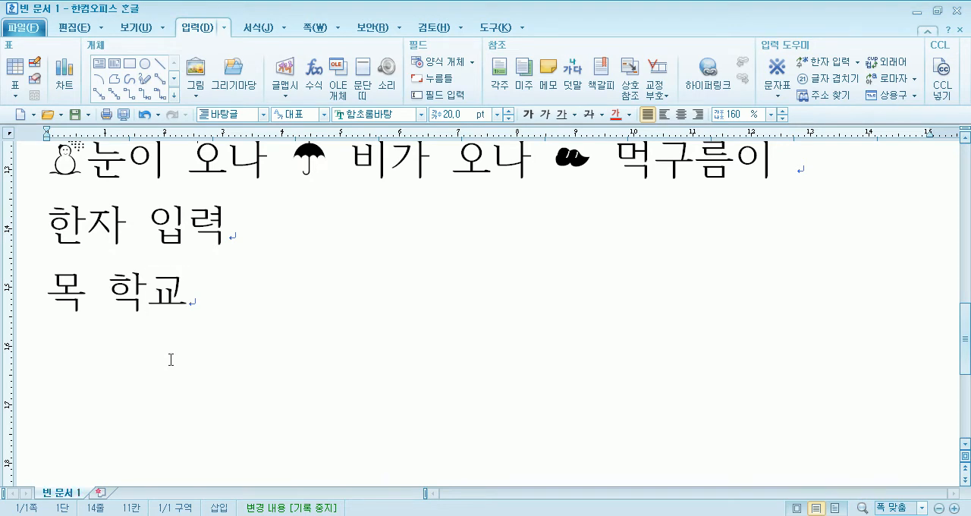
{"action": "key", "text": "F9"}
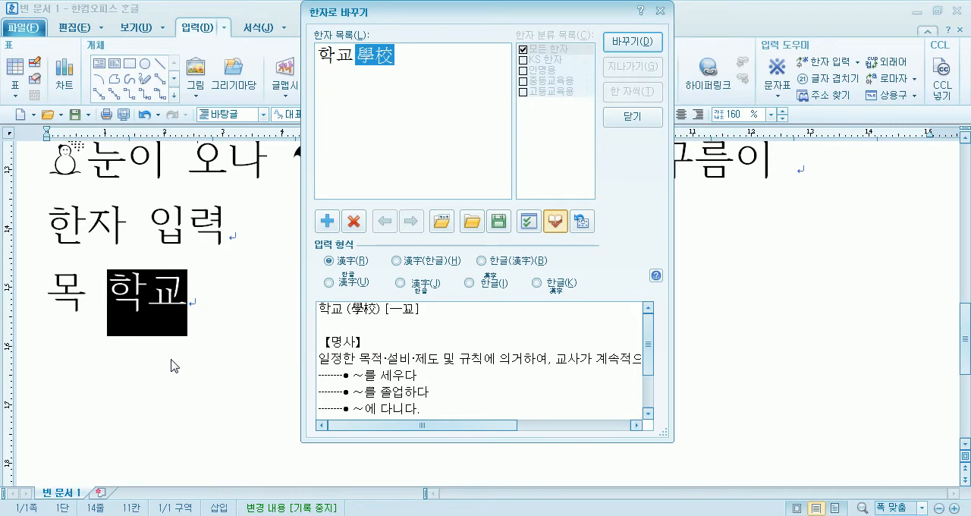
{"action": "mouse_move", "coordinate": [376, 70]}
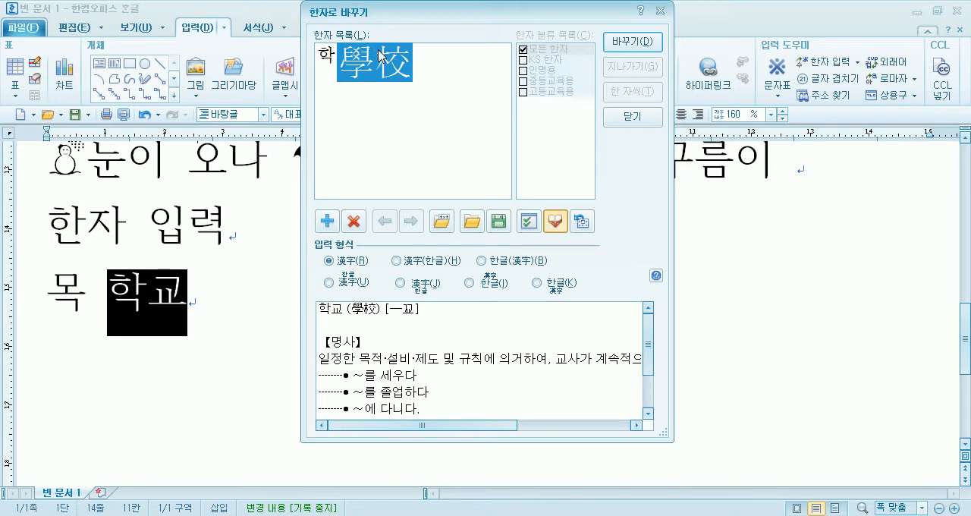
{"action": "left_click", "coordinate": [557, 228]}
{"action": "left_click", "coordinate": [557, 227]}
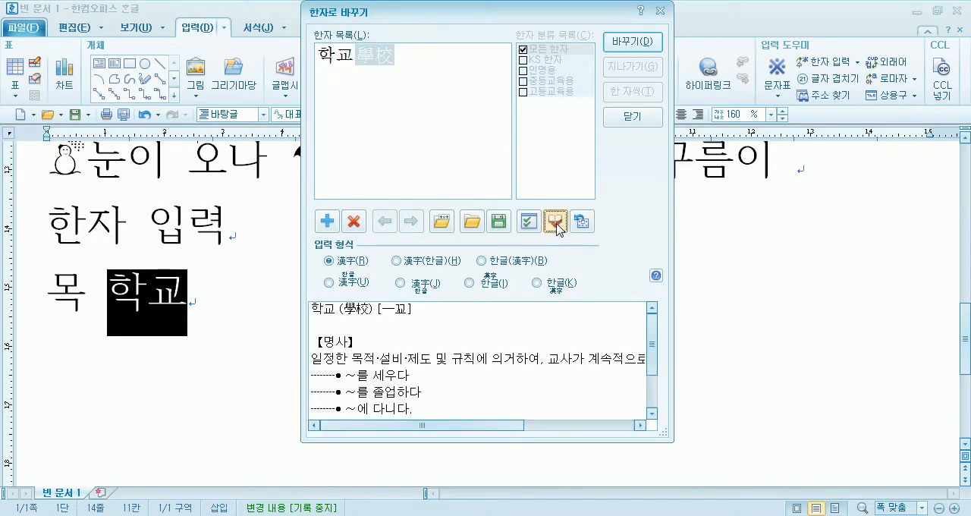
{"action": "left_click", "coordinate": [557, 226]}
{"action": "left_click", "coordinate": [557, 225]}
{"action": "left_click", "coordinate": [558, 225]}
{"action": "left_click", "coordinate": [558, 226]}
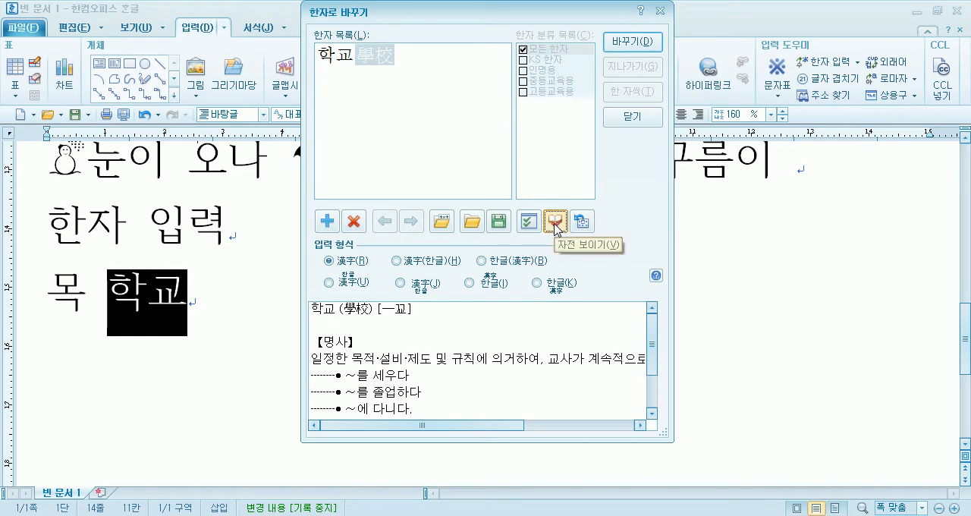
{"action": "left_click", "coordinate": [558, 225]}
{"action": "left_click", "coordinate": [558, 225]}
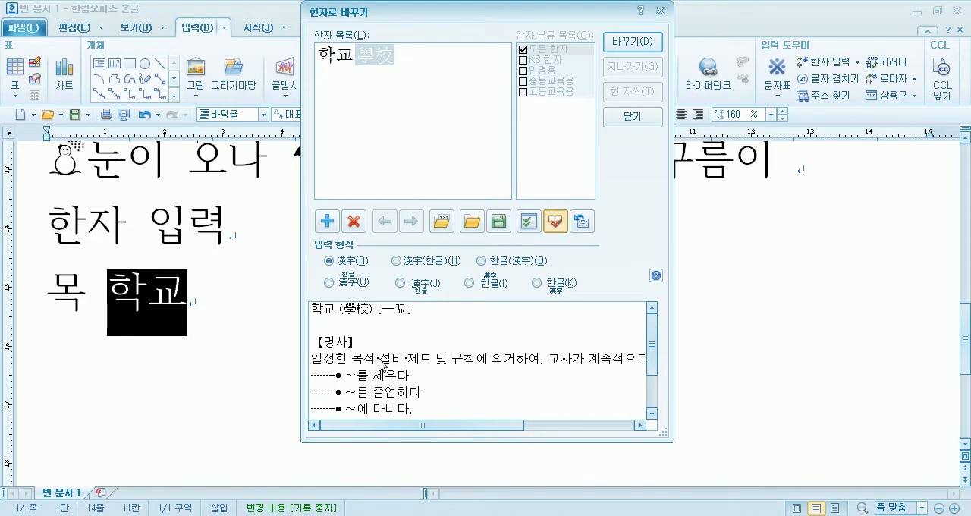
{"action": "scroll", "coordinate": [379, 365], "scroll_direction": "down", "scroll_amount": 2}
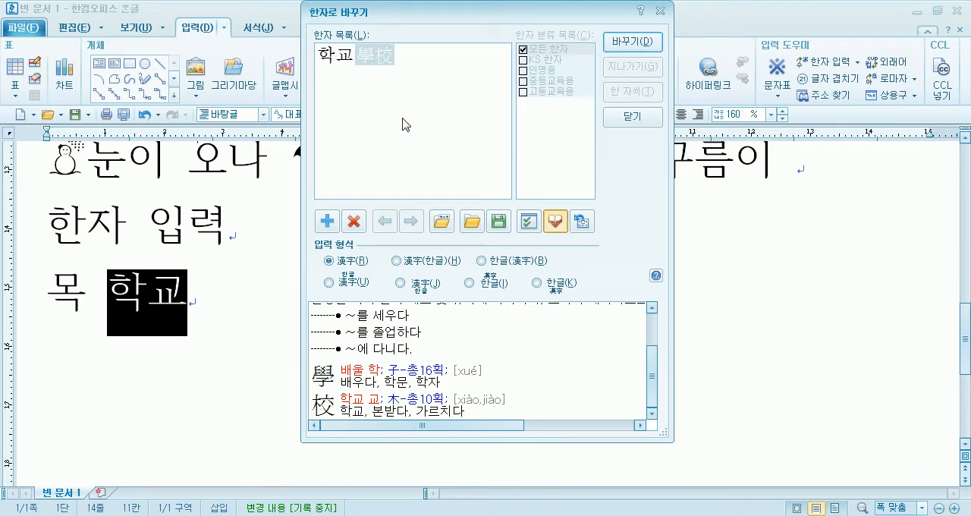
- Convert 학교 with 學校 in the 한글(漢字) input format so it reads 학교(學校)
{"action": "left_click", "coordinate": [375, 67]}
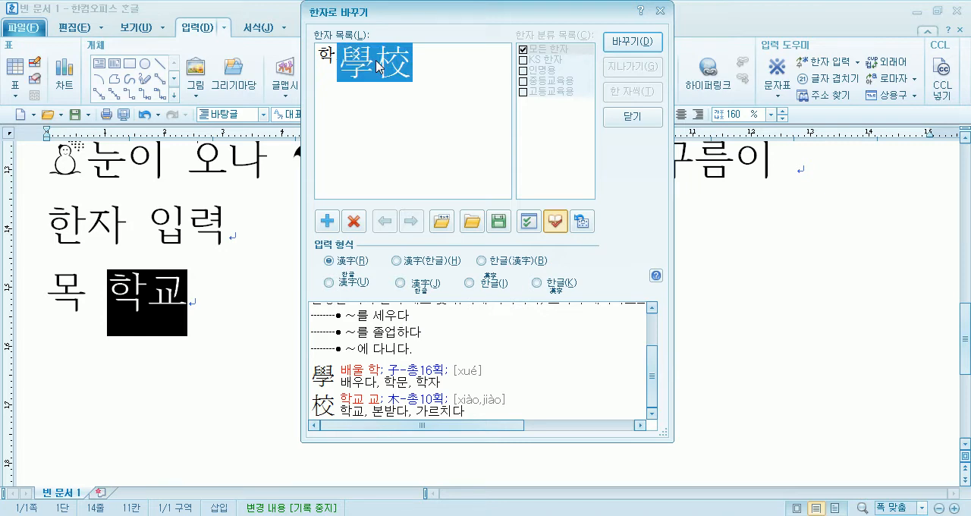
{"action": "left_click", "coordinate": [358, 262]}
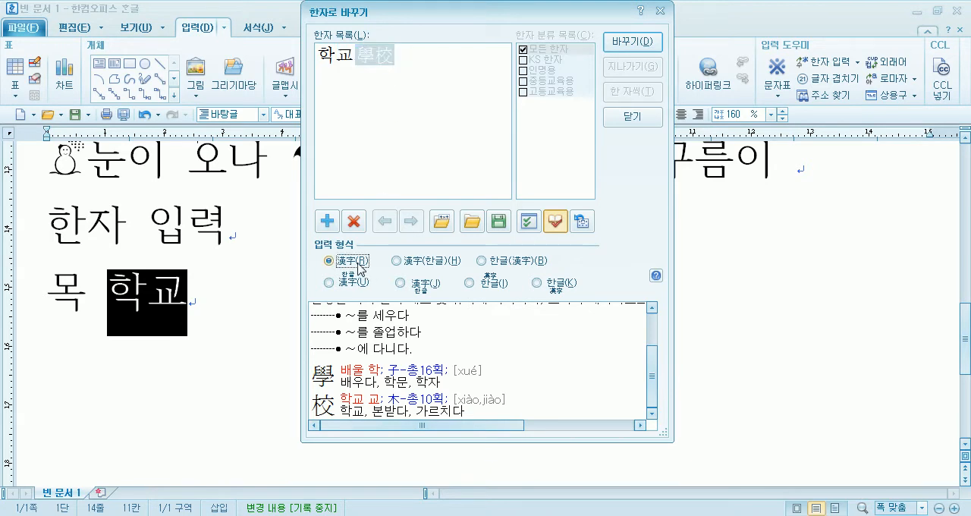
{"action": "left_click", "coordinate": [405, 261]}
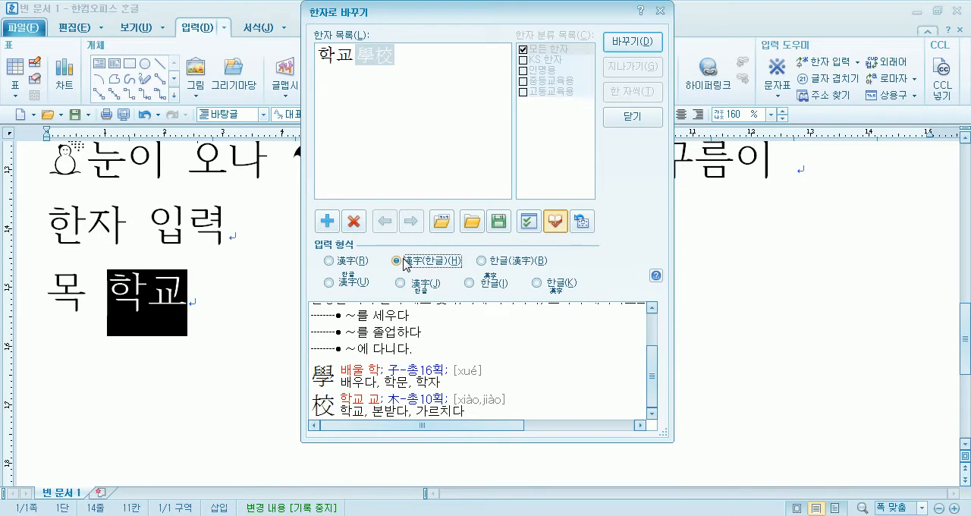
{"action": "left_click", "coordinate": [481, 261]}
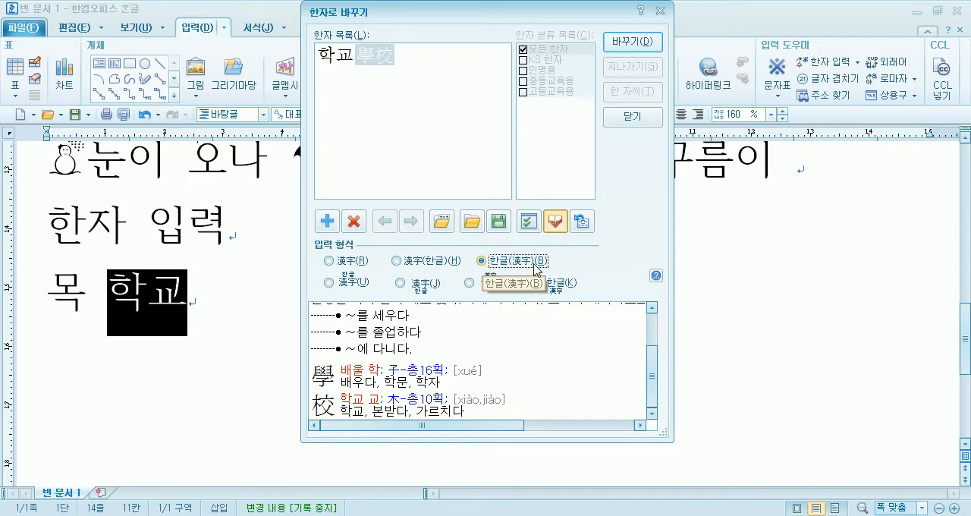
{"action": "left_click", "coordinate": [644, 44]}
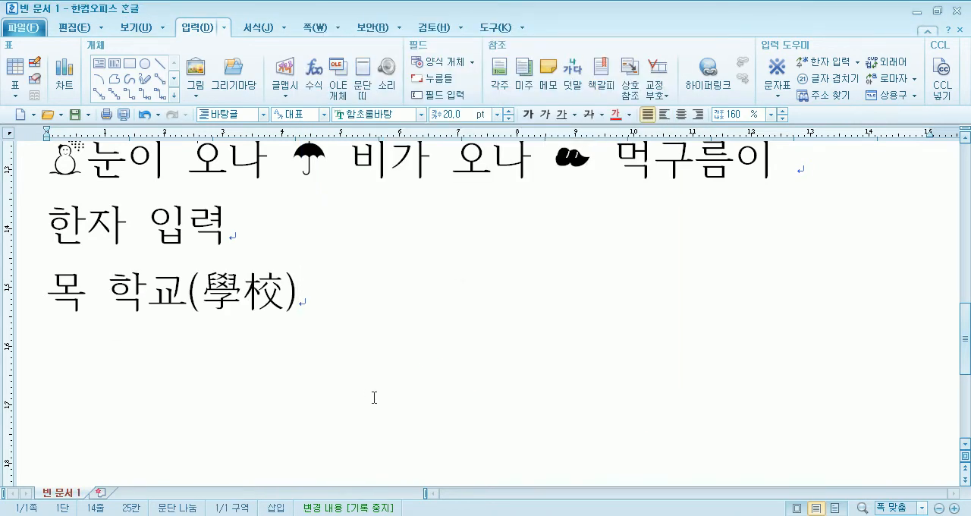
- Write 학교 again on the same line and convert it to 學校(학교) in the 漢字(한글) input format
{"action": "type", "text": "학교"}
{"action": "key", "text": "F9"}
{"action": "left_click", "coordinate": [423, 263]}
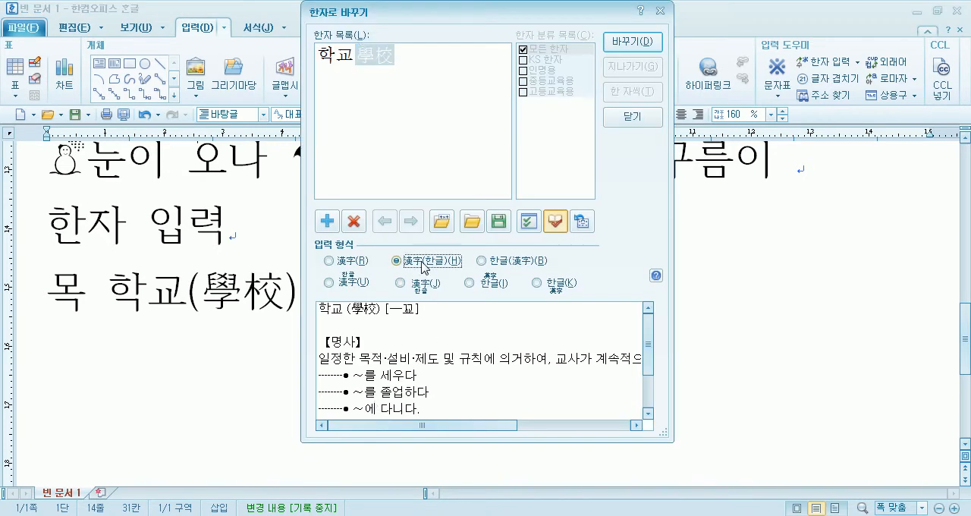
{"action": "left_click", "coordinate": [632, 43]}
- Put 학교(學校) and 學校(학교) on separate lines below 목, and add an empty line after them
{"action": "key", "text": "Left"}
{"action": "key", "text": "Left"}
{"action": "key", "text": "Left"}
{"action": "key", "text": "Left"}
{"action": "key", "text": "Left"}
{"action": "key", "text": "Left"}
{"action": "key", "text": "Left"}
{"action": "key", "text": "Left"}
{"action": "key", "text": "Left"}
{"action": "key", "text": "Left"}
{"action": "key", "text": "Left"}
{"action": "key", "text": "Left"}
{"action": "key", "text": "Left"}
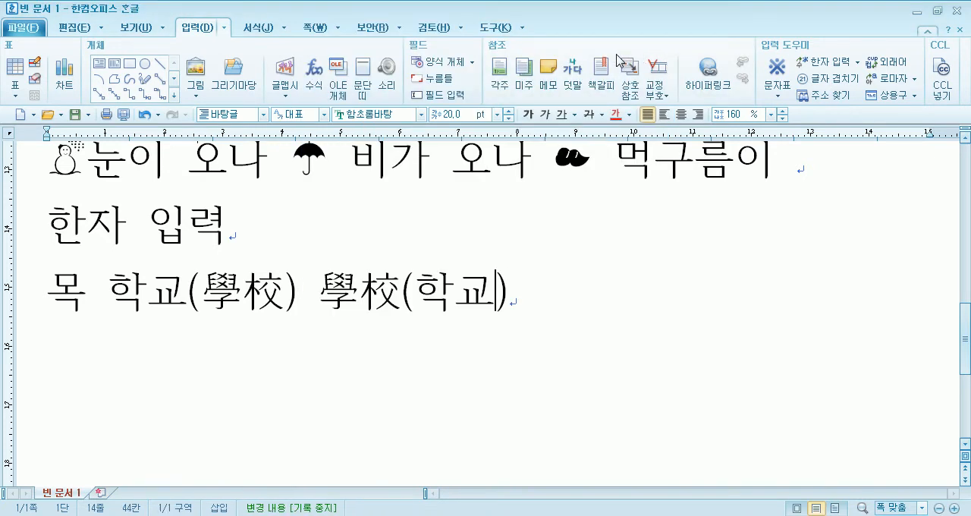
{"action": "key", "text": "Return"}
{"action": "key", "text": "Delete"}
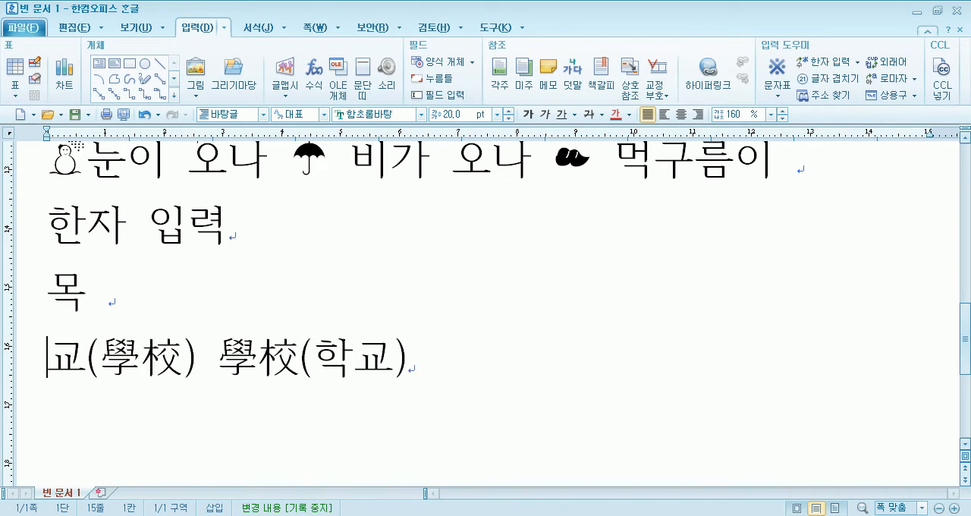
{"action": "type", "text": "학"}
{"action": "key", "text": "Right"}
{"action": "key", "text": "Right"}
{"action": "key", "text": "Right"}
{"action": "key", "text": "Right"}
{"action": "key", "text": "Right"}
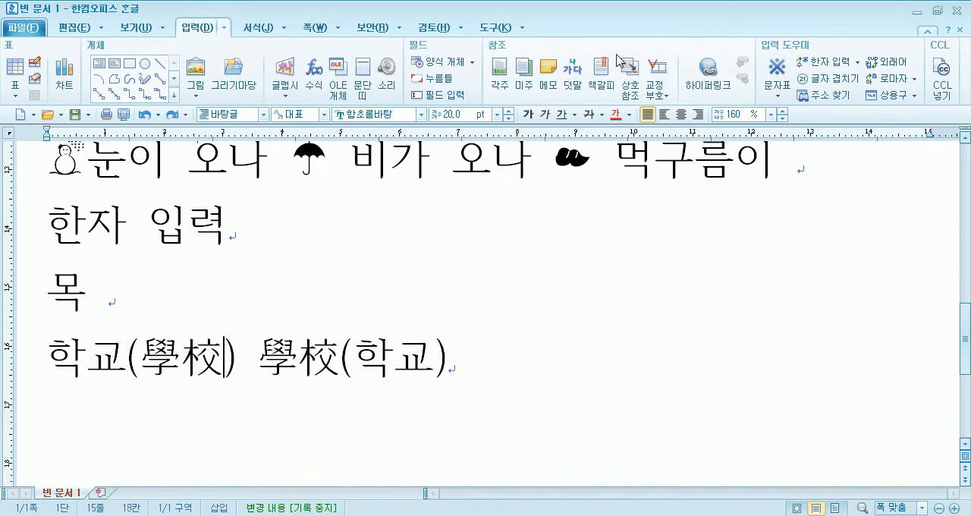
{"action": "key", "text": "Return"}
{"action": "key", "text": "Delete"}
{"action": "key", "text": "End"}
{"action": "key", "text": "Return"}
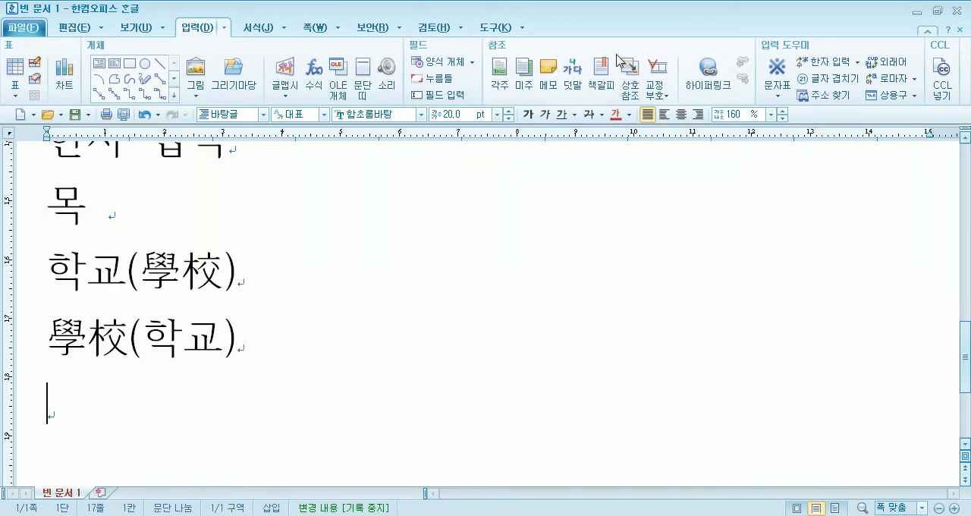
- Write 학교 on the empty last line and convert it to 學校 in the 漢字 input format
{"action": "type", "text": "ㅎㅏㄱ교"}
{"action": "key", "text": "F9"}
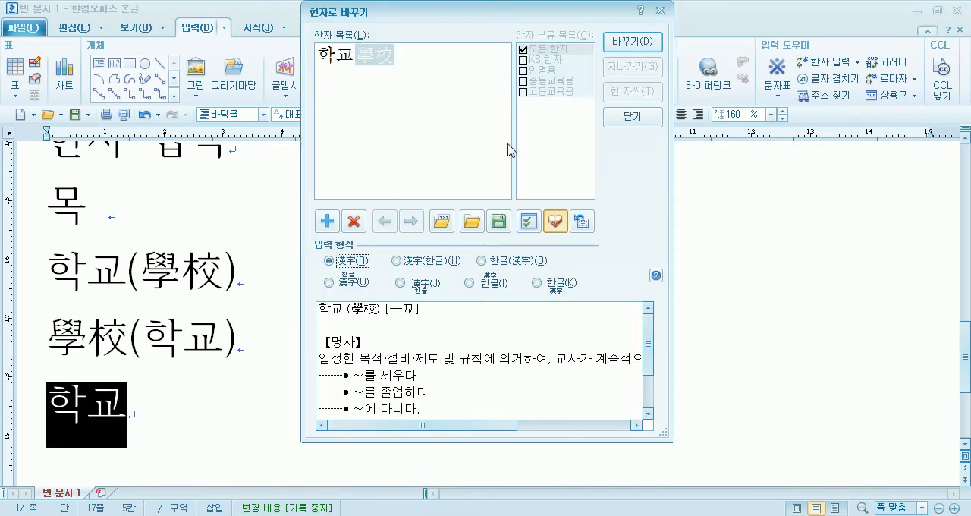
{"action": "left_click", "coordinate": [640, 40]}
{"action": "scroll", "coordinate": [169, 372], "scroll_direction": "down", "scroll_amount": 2}
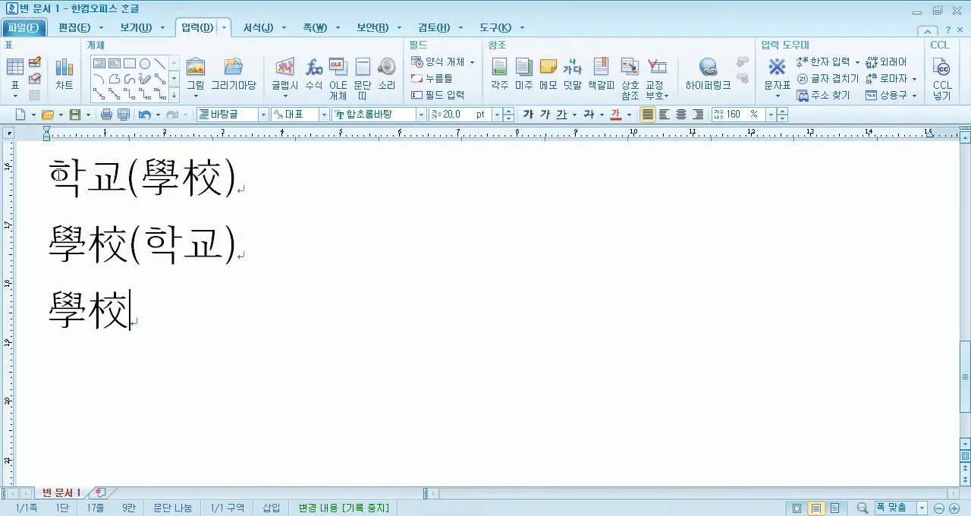
{"action": "left_click_drag", "start_coordinate": [47, 178], "coordinate": [239, 182]}
{"action": "left_click_drag", "start_coordinate": [47, 236], "coordinate": [248, 242]}
{"action": "left_click_drag", "start_coordinate": [48, 303], "coordinate": [124, 310]}
{"action": "left_click", "coordinate": [154, 349]}
- Collapse the ribbon, and write 대한민국 on a new line below 學校, converted to 大韓民國 in the 漢字 input format
{"action": "double_click", "coordinate": [198, 28]}
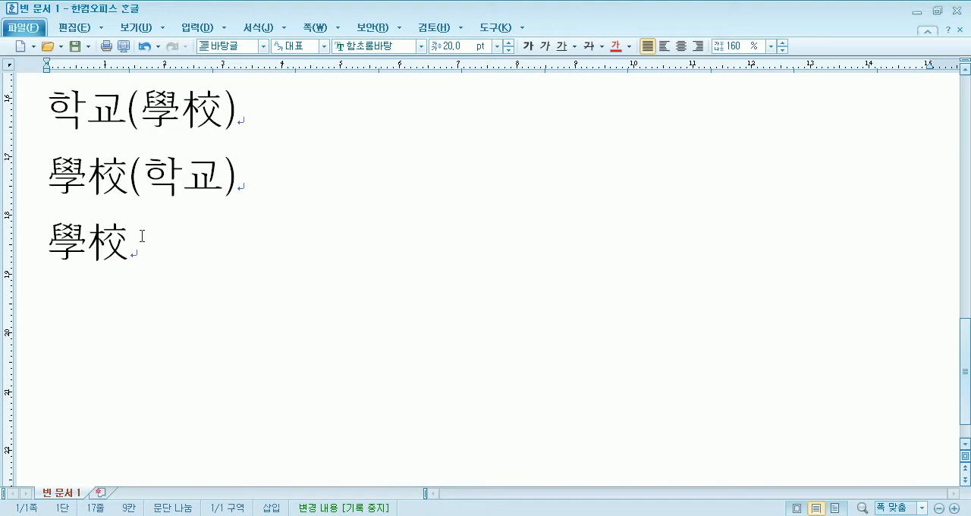
{"action": "key", "text": "Return"}
{"action": "type", "text": "대한민국"}
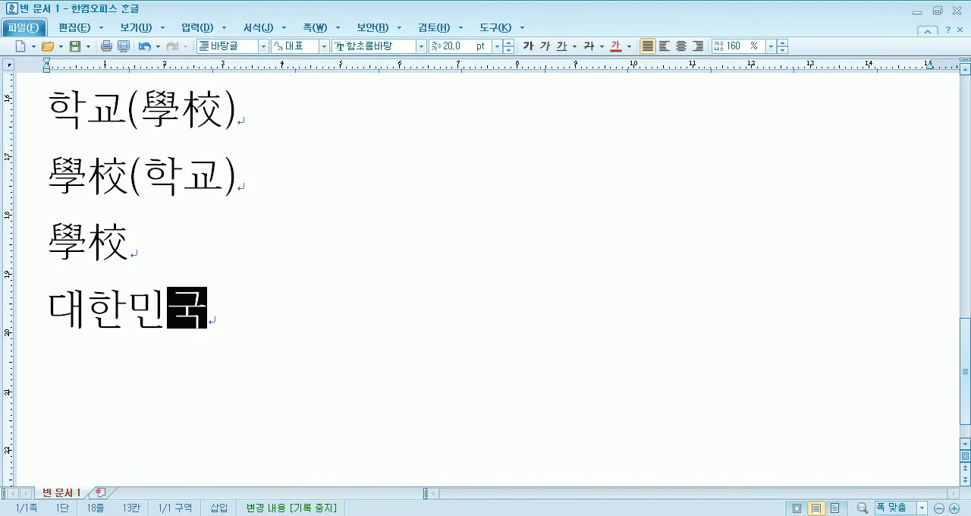
{"action": "key", "text": "F9"}
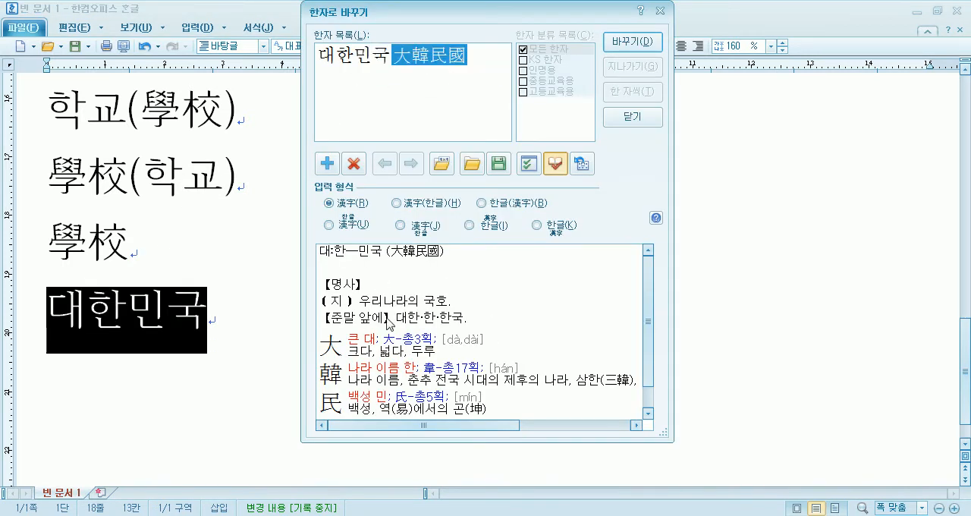
{"action": "left_click", "coordinate": [632, 43]}
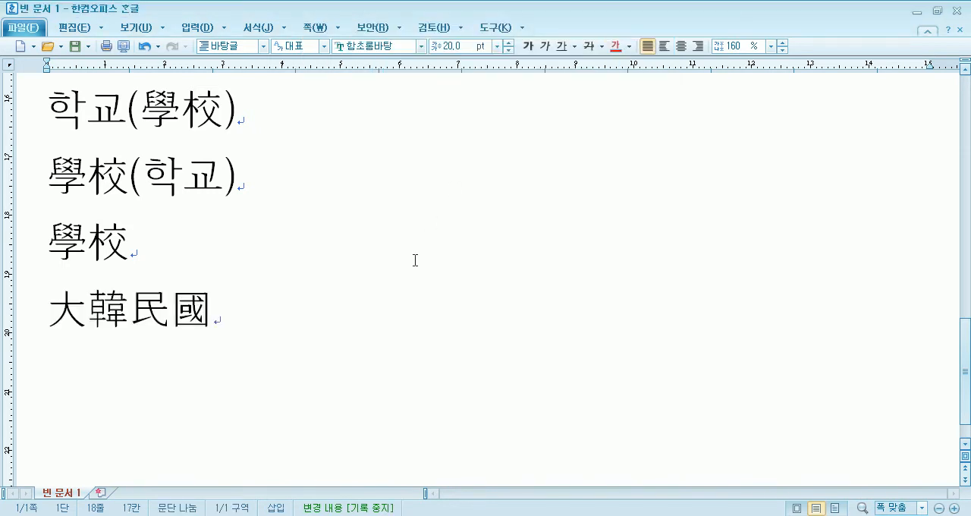
- Write 대 on a new line below 大韓民國 and bring up its Hanja conversion candidates
{"action": "key", "text": "Return"}
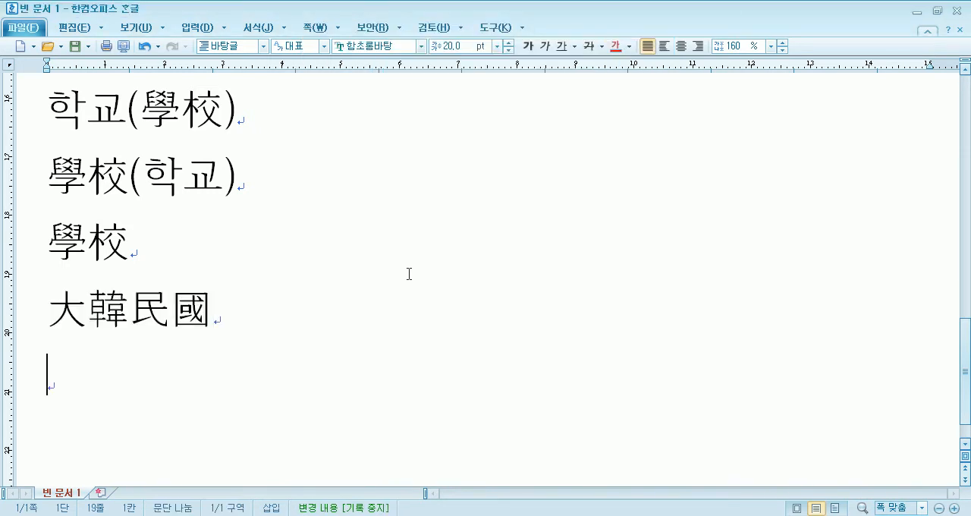
{"action": "type", "text": "대"}
{"action": "scroll", "coordinate": [357, 280], "scroll_direction": "down", "scroll_amount": 1}
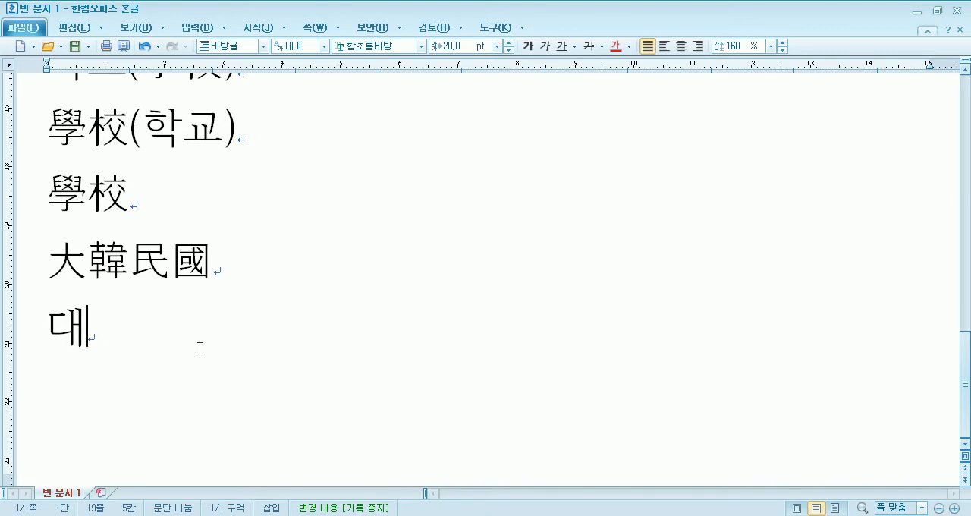
{"action": "key", "text": "F9"}
- Examine the dictionary meanings of the first-row candidates for 대, from 對 and 代 through 隊
{"action": "left_click", "coordinate": [370, 56]}
{"action": "left_click", "coordinate": [388, 55]}
{"action": "left_click", "coordinate": [412, 56]}
{"action": "left_click", "coordinate": [432, 55]}
{"action": "left_click", "coordinate": [452, 55]}
{"action": "left_click", "coordinate": [412, 56]}
{"action": "left_click", "coordinate": [390, 55]}
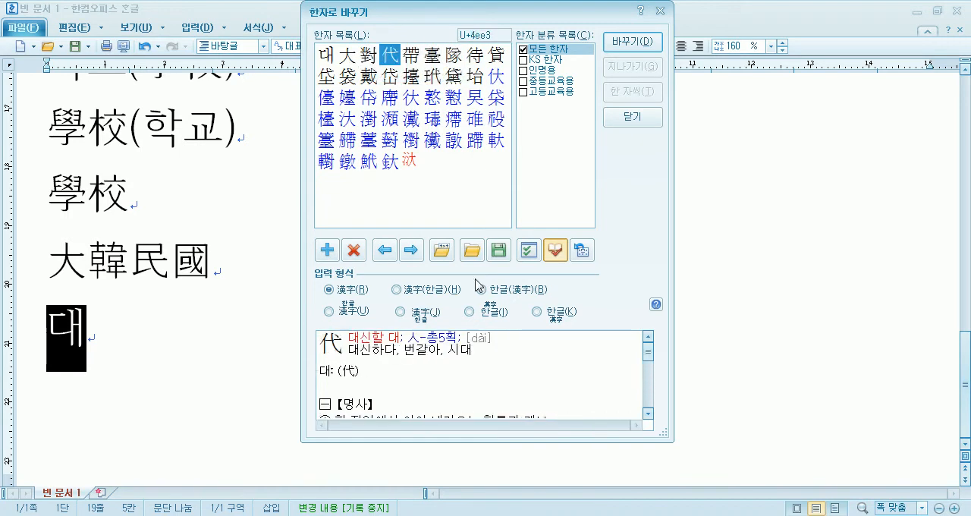
- Select 大 and switch the Hanja dictionary display off and on again
{"action": "left_click", "coordinate": [555, 250]}
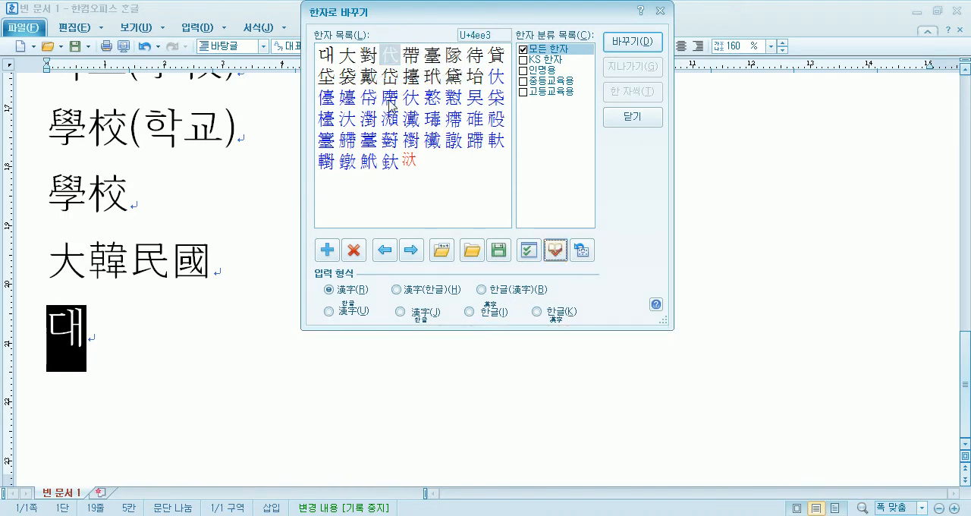
{"action": "left_click", "coordinate": [346, 55]}
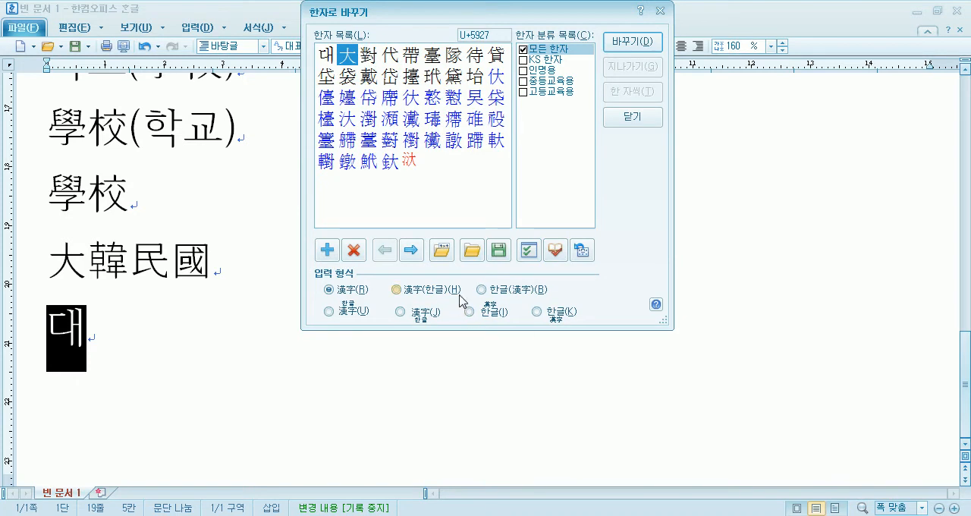
{"action": "left_click", "coordinate": [555, 250]}
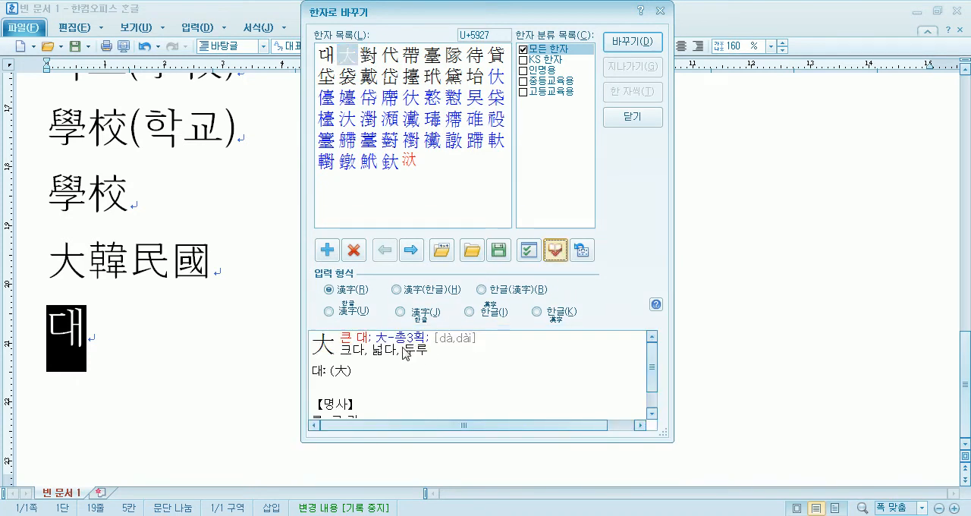
{"action": "left_click", "coordinate": [555, 251]}
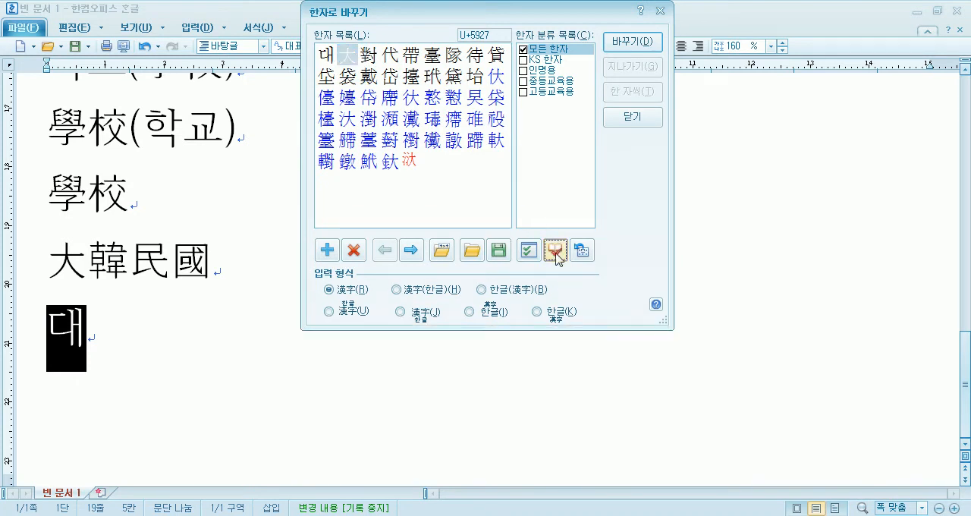
{"action": "left_click", "coordinate": [555, 251]}
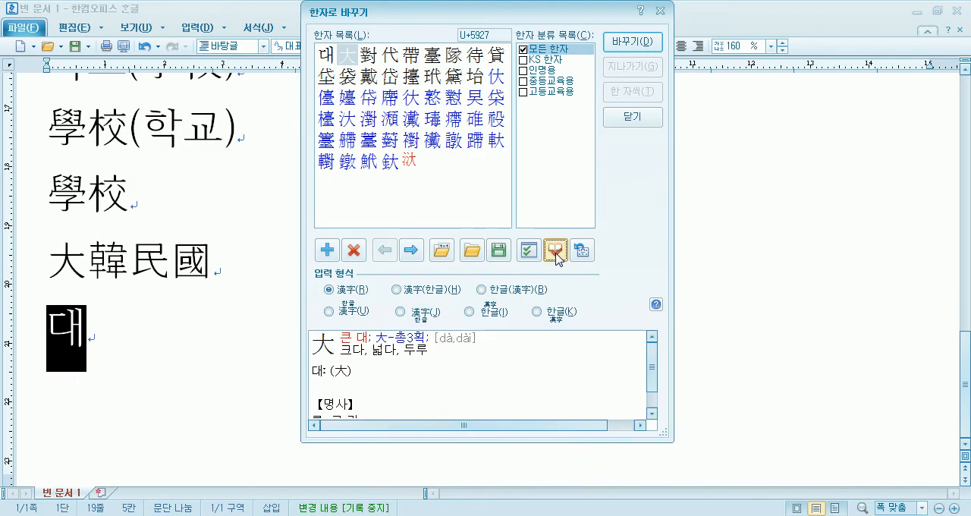
- Compare the dictionary entries of the black candidates 對, 代, 帶, 臺 and 大 with the first blue candidate
{"action": "left_click", "coordinate": [369, 55]}
{"action": "left_click", "coordinate": [387, 55]}
{"action": "left_click", "coordinate": [410, 59]}
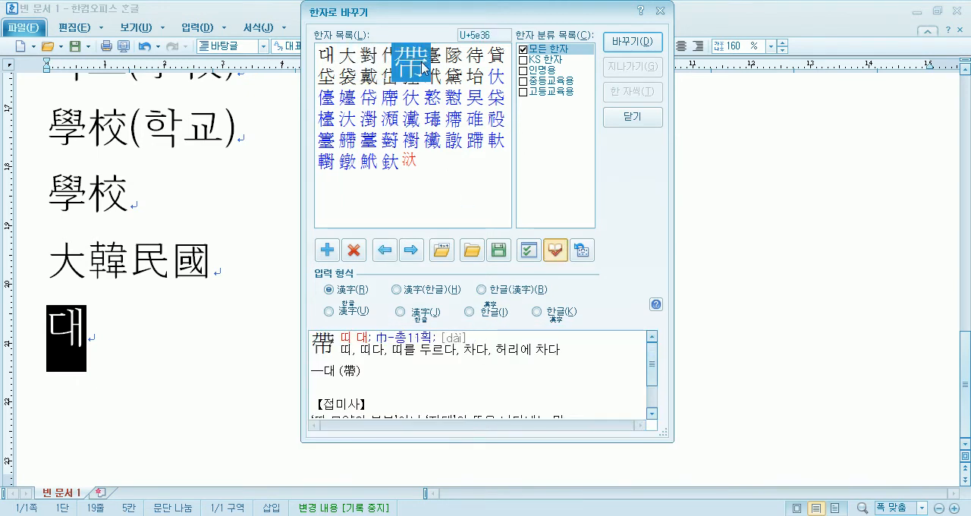
{"action": "left_click", "coordinate": [430, 67]}
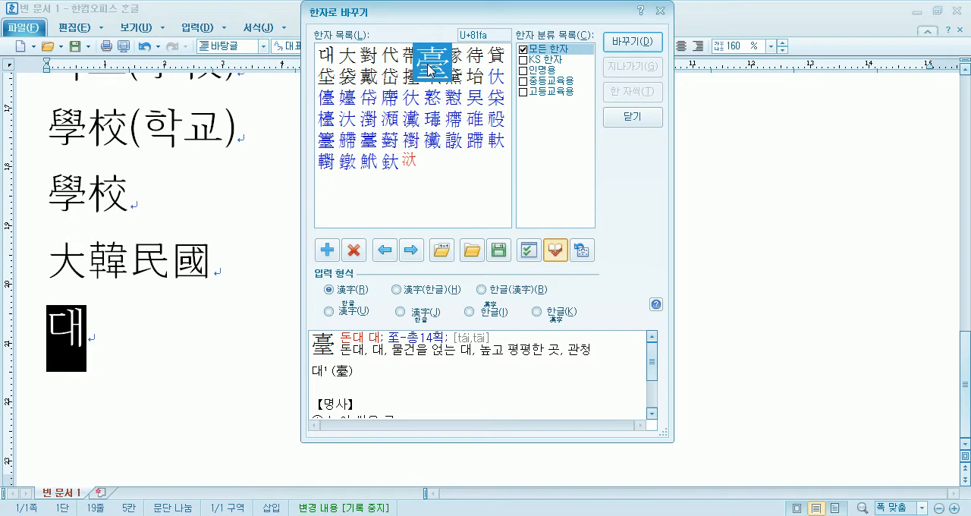
{"action": "left_click", "coordinate": [351, 58]}
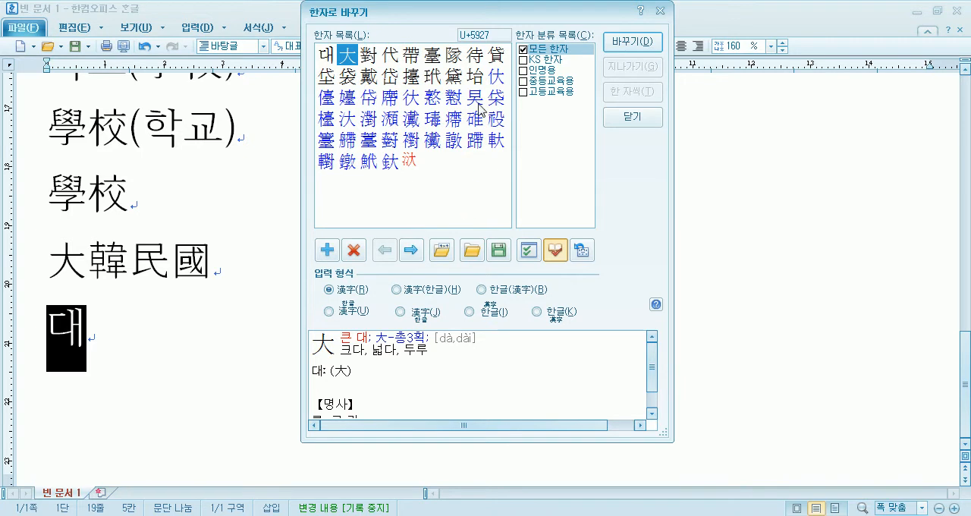
{"action": "left_click", "coordinate": [505, 82]}
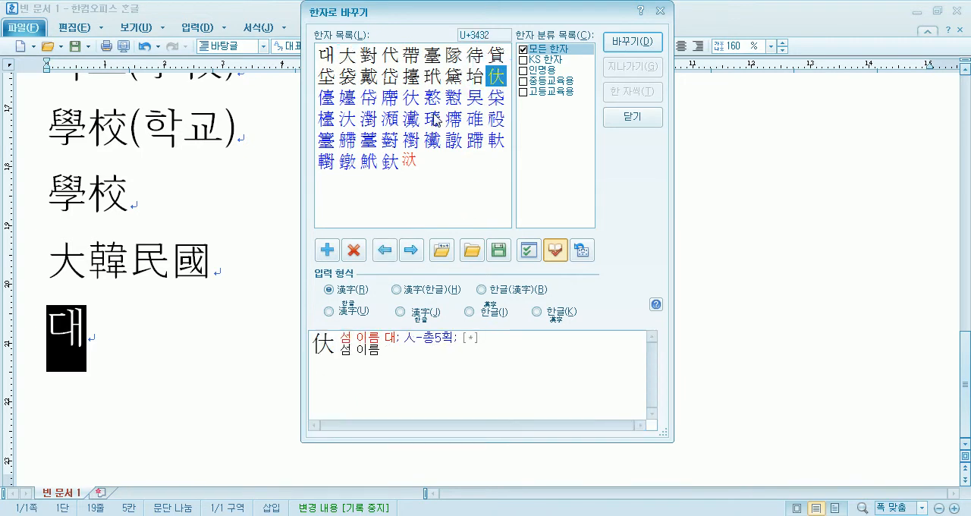
{"action": "left_click", "coordinate": [353, 66]}
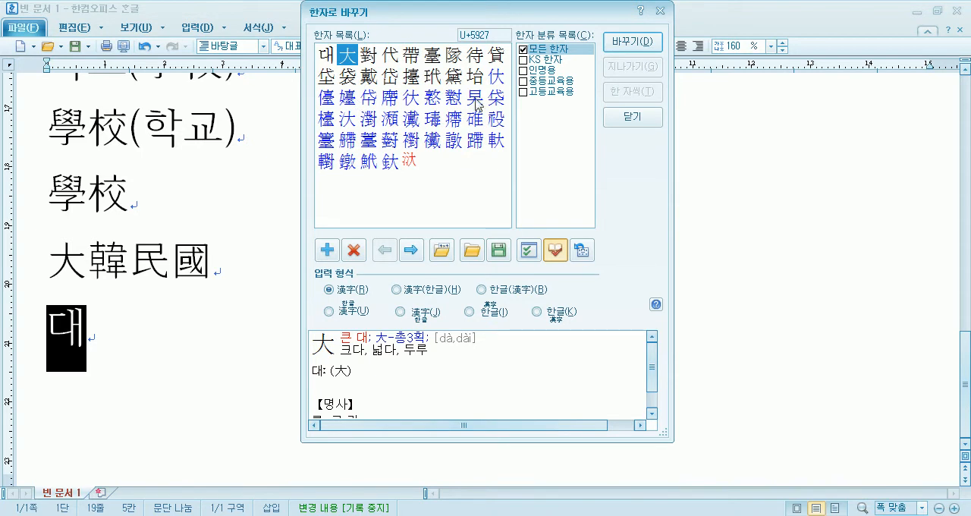
- Examine the dictionary entries of several blue candidates and the single red candidate at the end of the list
{"action": "left_click", "coordinate": [495, 85]}
{"action": "left_click", "coordinate": [348, 101]}
{"action": "left_click", "coordinate": [395, 107]}
{"action": "left_click", "coordinate": [446, 107]}
{"action": "left_click", "coordinate": [446, 126]}
{"action": "left_click", "coordinate": [408, 170]}
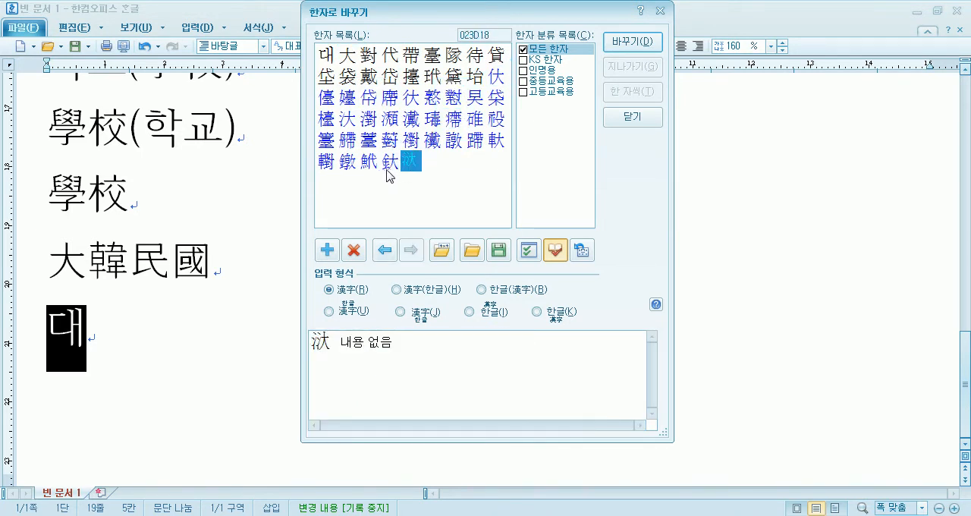
{"action": "left_click", "coordinate": [390, 171]}
{"action": "left_click", "coordinate": [409, 170]}
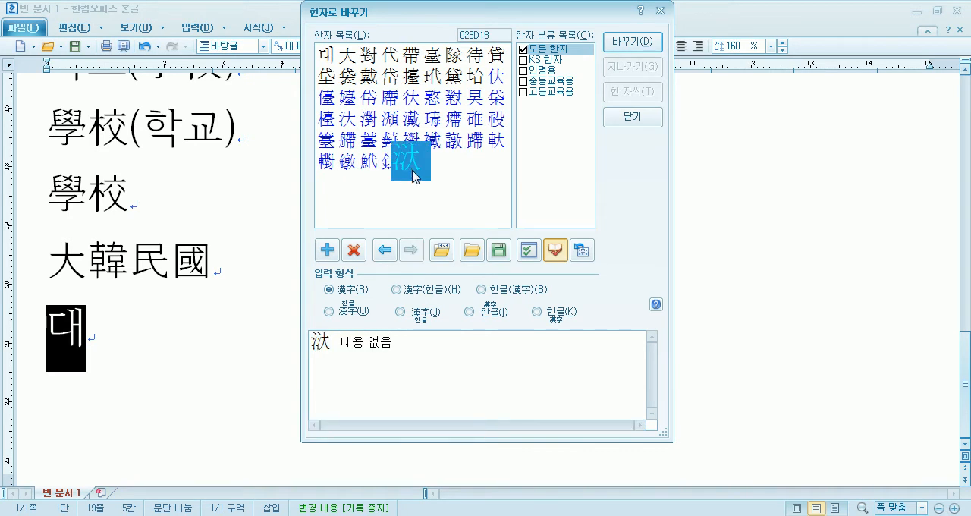
{"action": "left_click", "coordinate": [394, 175]}
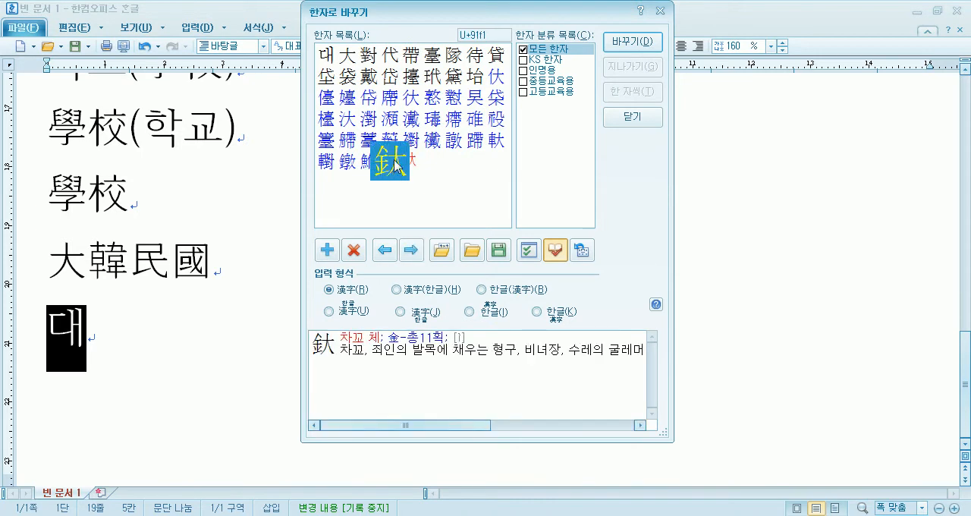
{"action": "left_click", "coordinate": [426, 140]}
{"action": "left_click", "coordinate": [410, 166]}
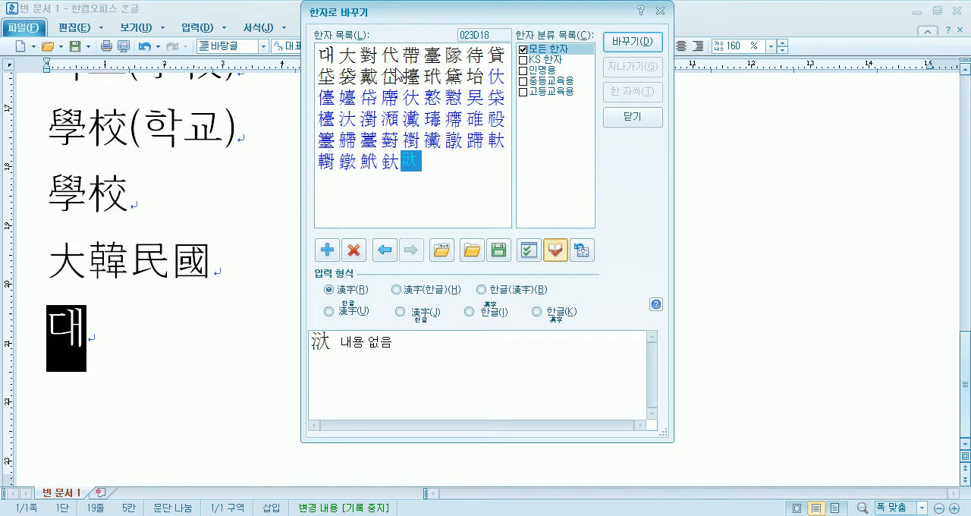
- Check a few more candidates such as 代 and 擡, and convert 대 to 大 in the 漢字 input format
{"action": "left_click", "coordinate": [354, 65]}
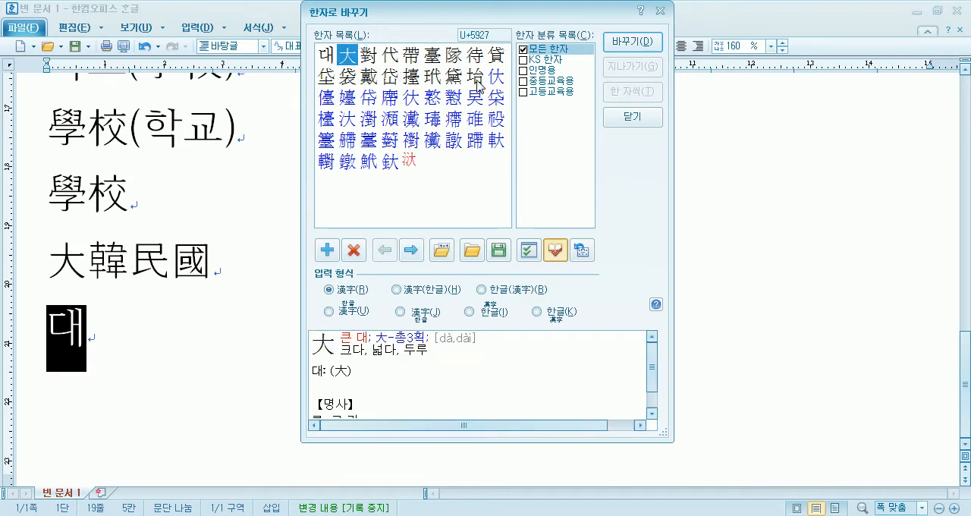
{"action": "left_click", "coordinate": [395, 57]}
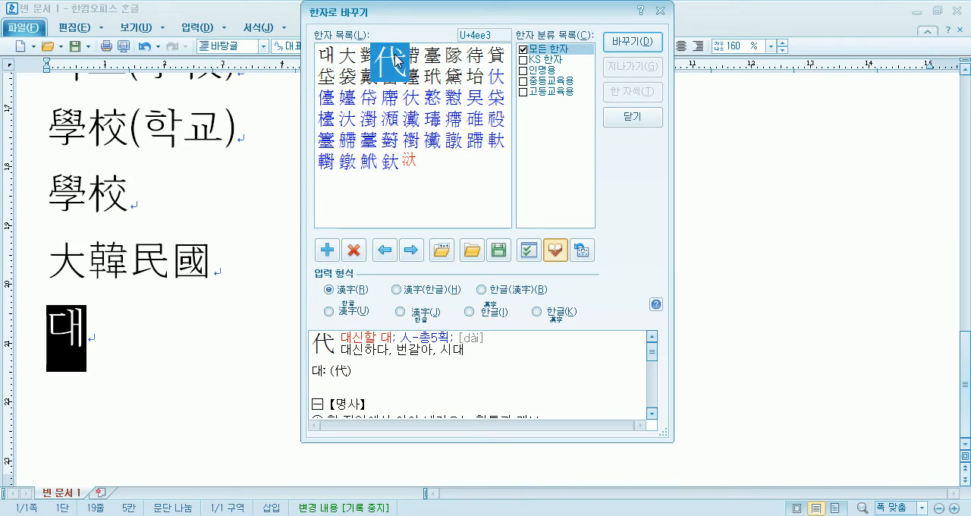
{"action": "left_click", "coordinate": [409, 77]}
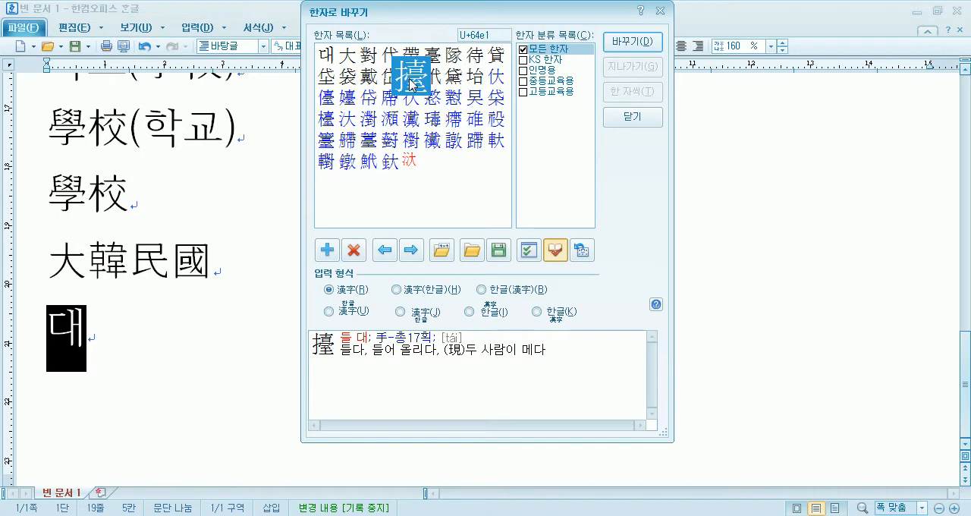
{"action": "left_click", "coordinate": [457, 117]}
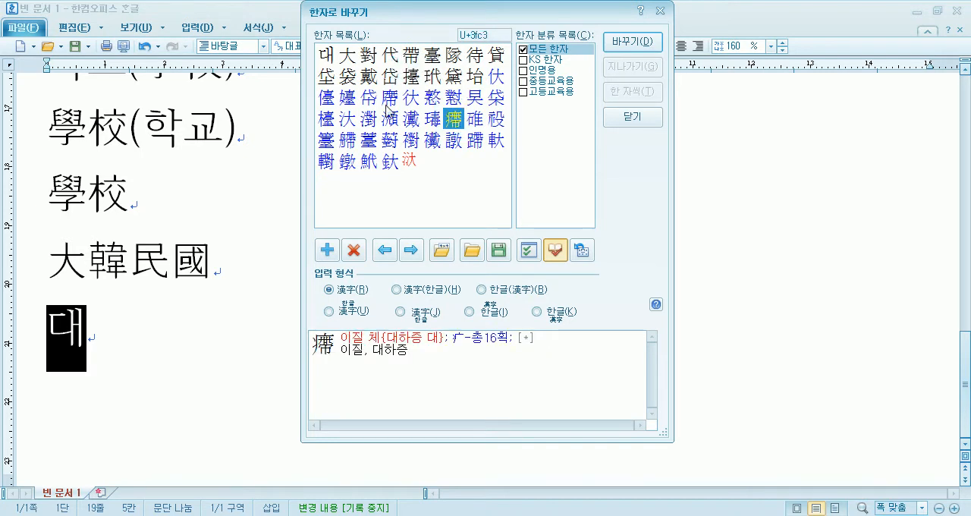
{"action": "left_click", "coordinate": [351, 56]}
{"action": "left_click", "coordinate": [645, 41]}
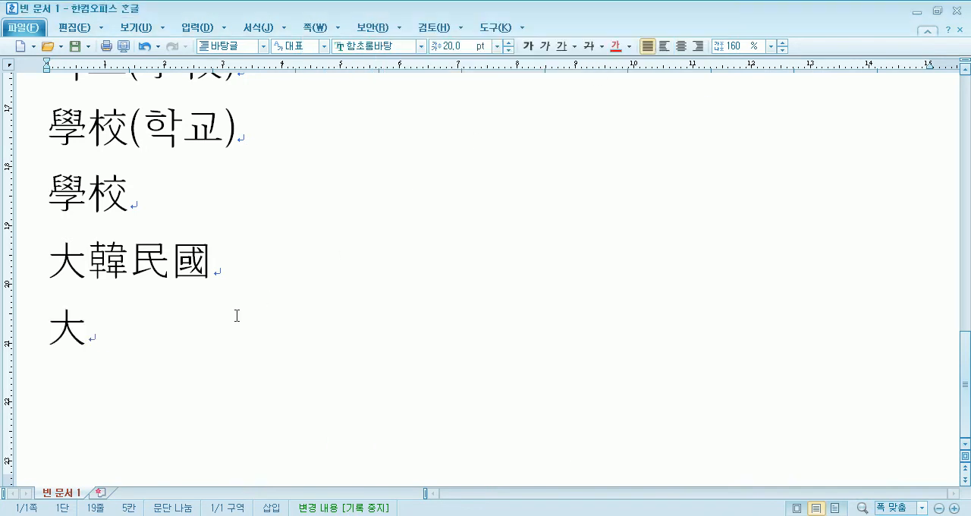
- Add four empty lines below 大 and place the cursor on the first of them
{"action": "key", "text": "Return"}
{"action": "key", "text": "Return"}
{"action": "key", "text": "Return"}
{"action": "key", "text": "Return"}
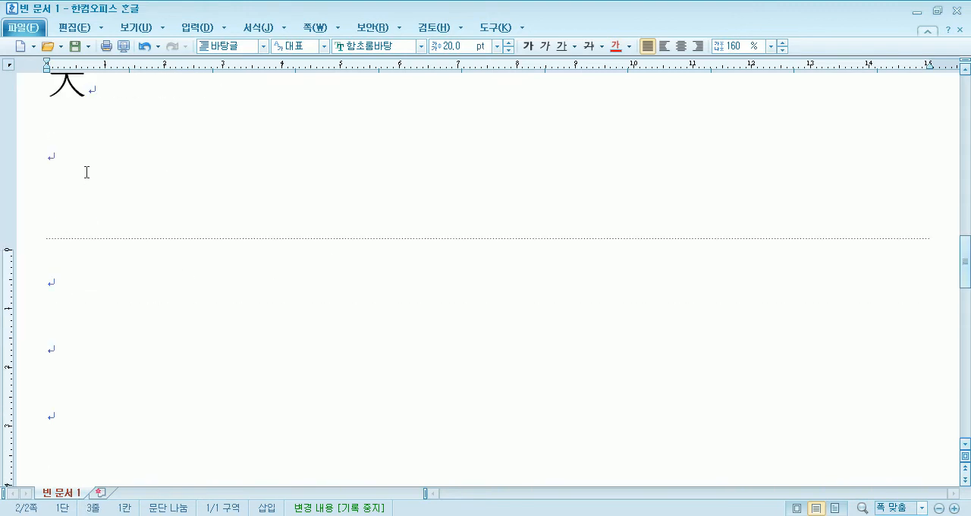
{"action": "left_click", "coordinate": [89, 178]}
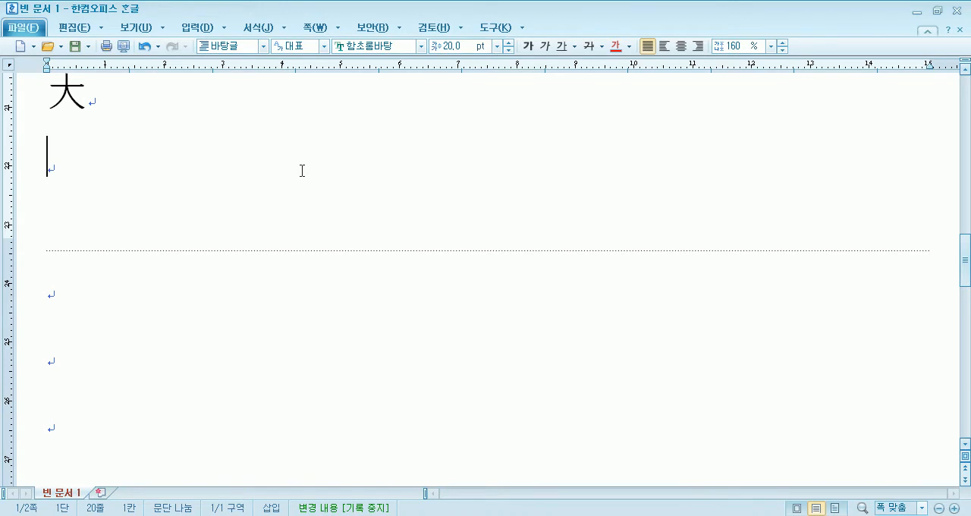
- Insert 學 on the line below 大 by its meaning and sound 배울학 with 한자 새김 입력
{"action": "left_click", "coordinate": [202, 29]}
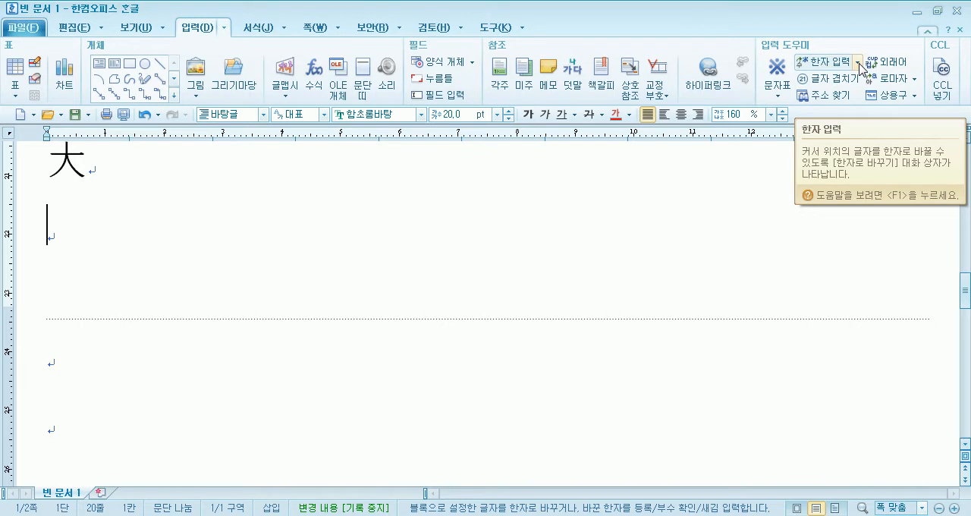
{"action": "left_click", "coordinate": [858, 62]}
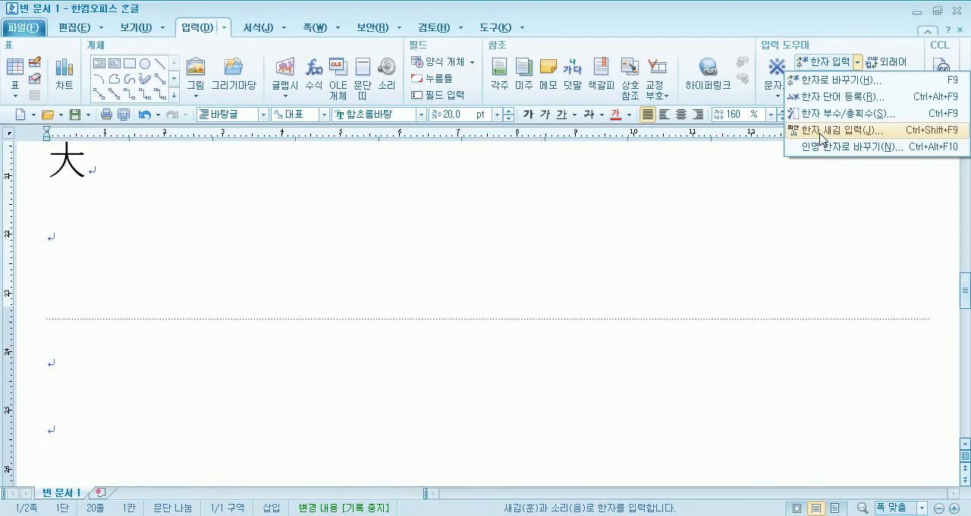
{"action": "left_click", "coordinate": [821, 136]}
{"action": "left_click_drag", "start_coordinate": [431, 208], "coordinate": [451, 149]}
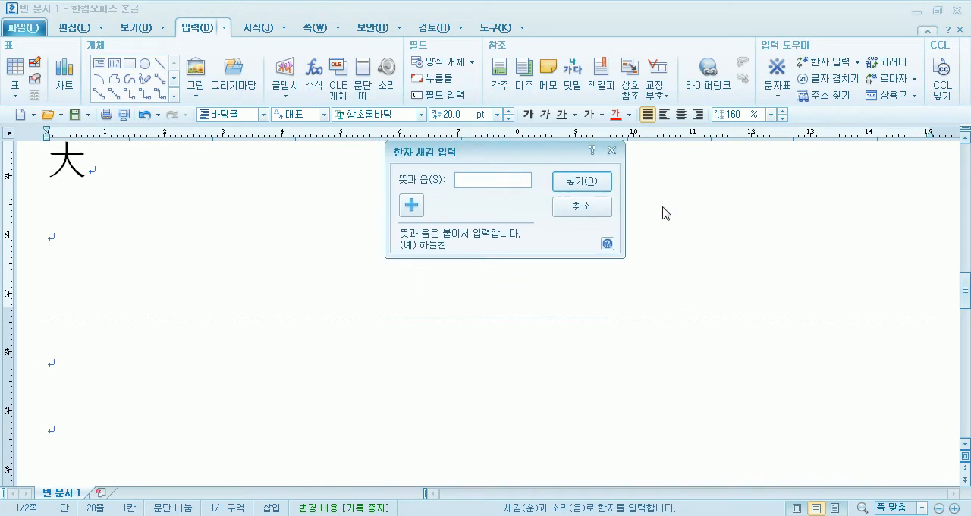
{"action": "type", "text": "배울학"}
{"action": "left_click", "coordinate": [583, 181]}
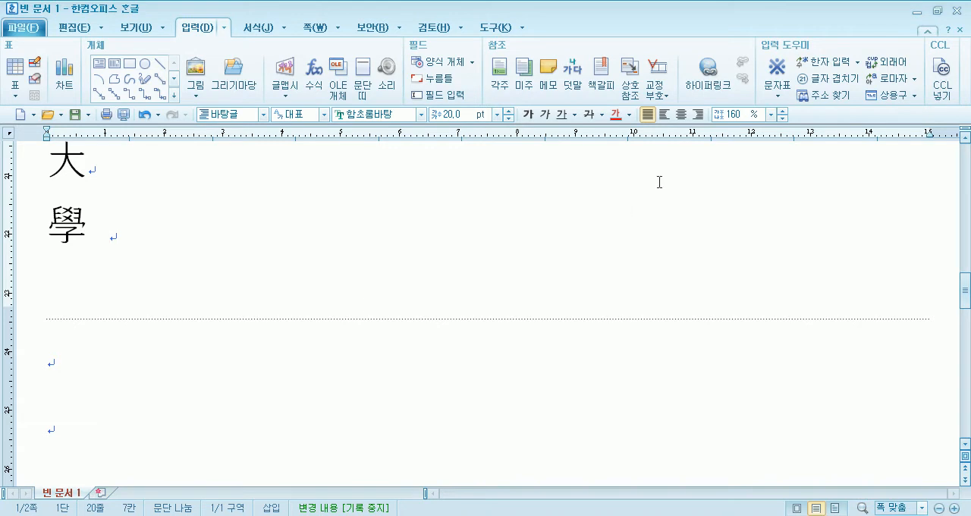
- Insert 木 after 學 by its meaning and sound 나무목 with 한자 새김 입력
{"action": "left_click", "coordinate": [857, 62]}
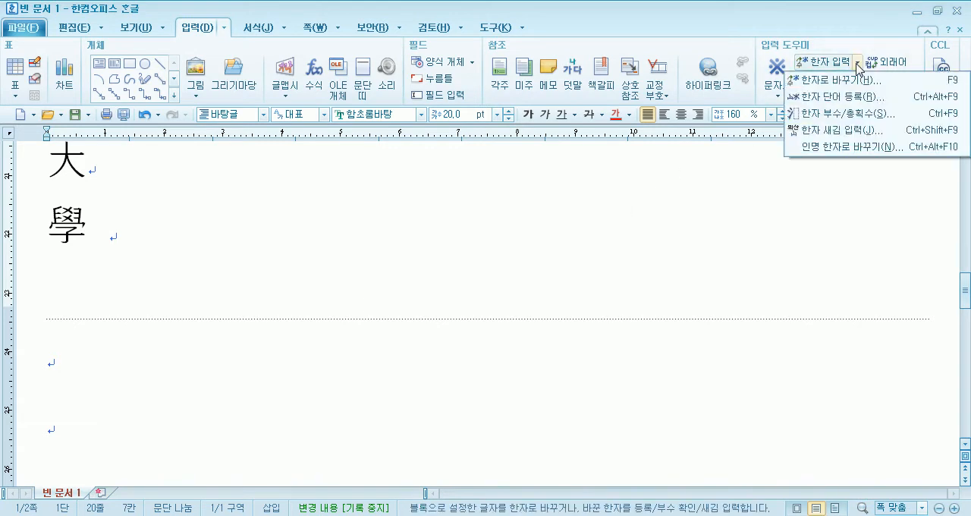
{"action": "left_click", "coordinate": [832, 130]}
{"action": "type", "text": "나무"}
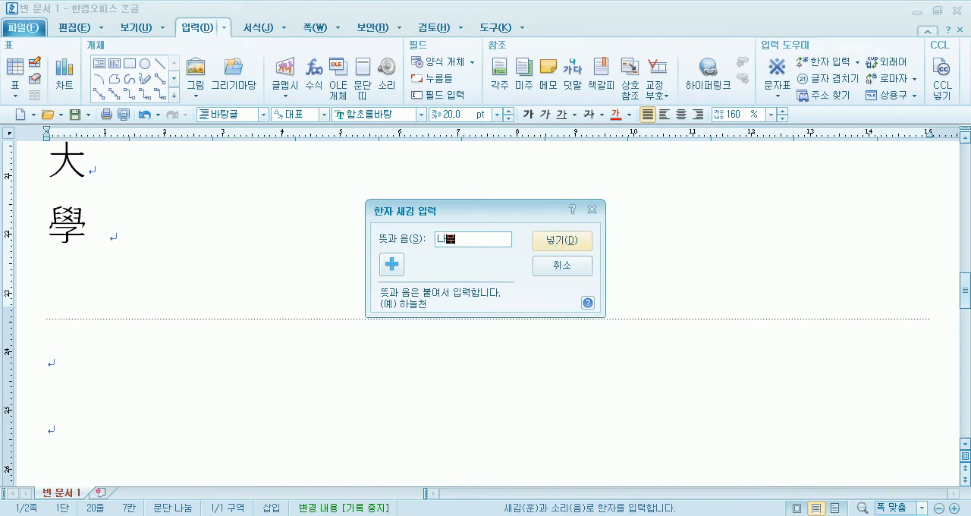
{"action": "type", "text": "모ㄱ"}
{"action": "left_click", "coordinate": [556, 239]}
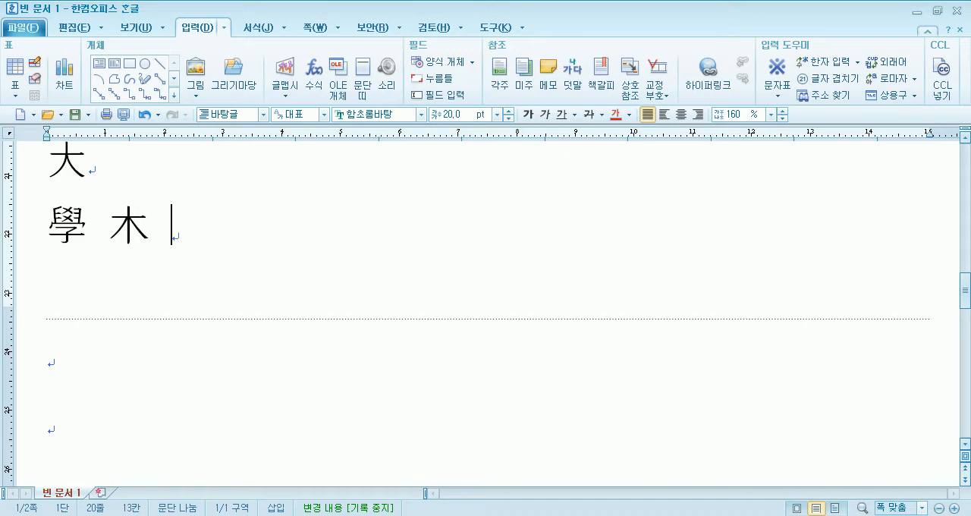
- Start another Hanja entry after 木 with 한자 새김 입력
{"action": "left_click", "coordinate": [857, 62]}
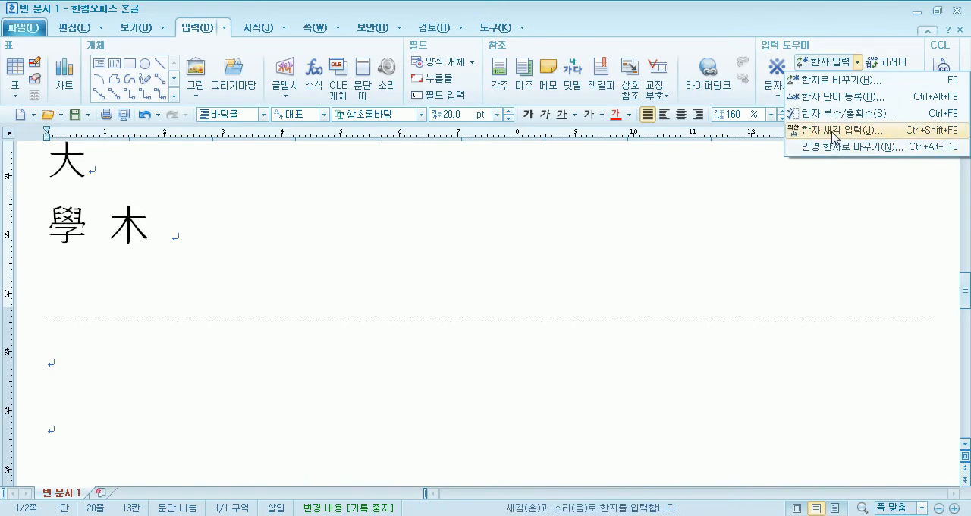
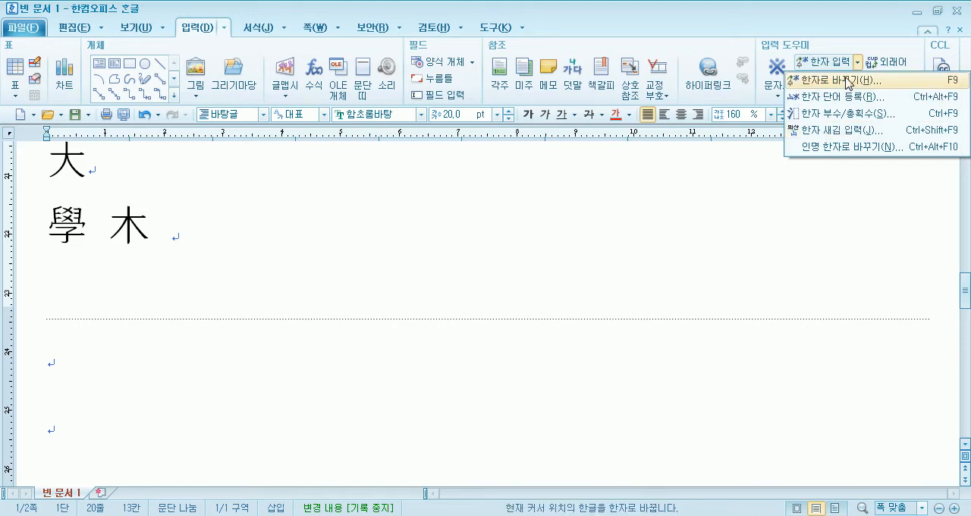
- Enter 목 after 木 and convert it to 目 with 한자로 바꾸기
{"action": "left_click", "coordinate": [260, 259]}
{"action": "type", "text": "ㅁㅗㄱ"}
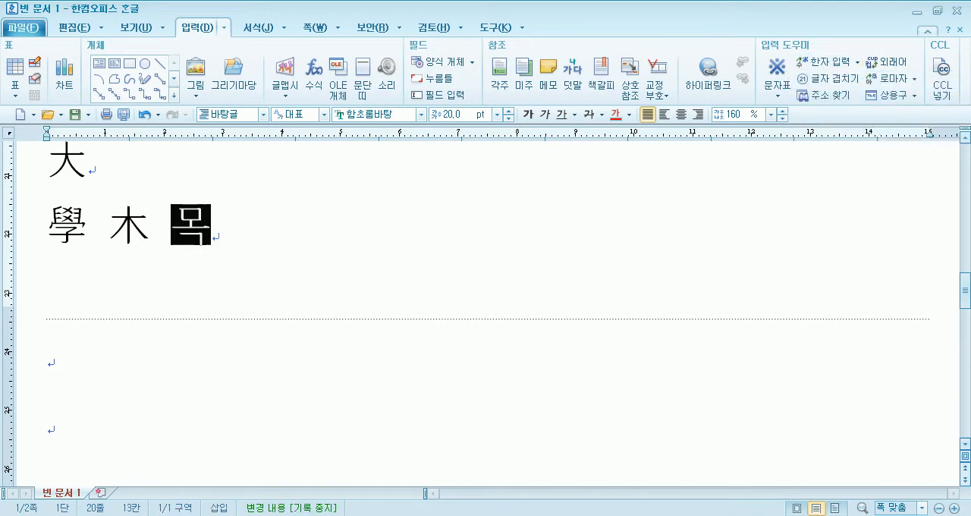
{"action": "left_click", "coordinate": [852, 64]}
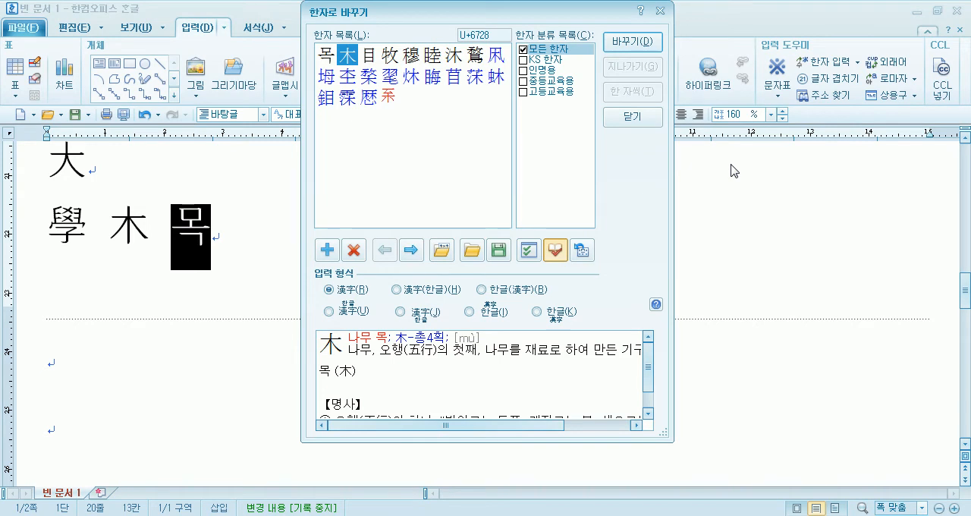
{"action": "key", "text": "Right"}
{"action": "key", "text": "Return"}
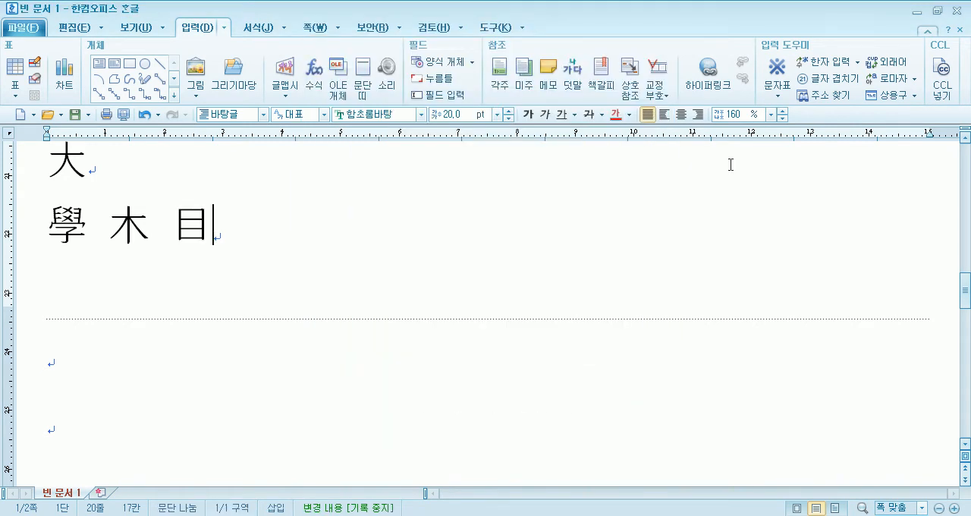
- Enter a person's full name in Hangul after 目
{"action": "left_click", "coordinate": [857, 63]}
{"action": "left_click", "coordinate": [504, 225]}
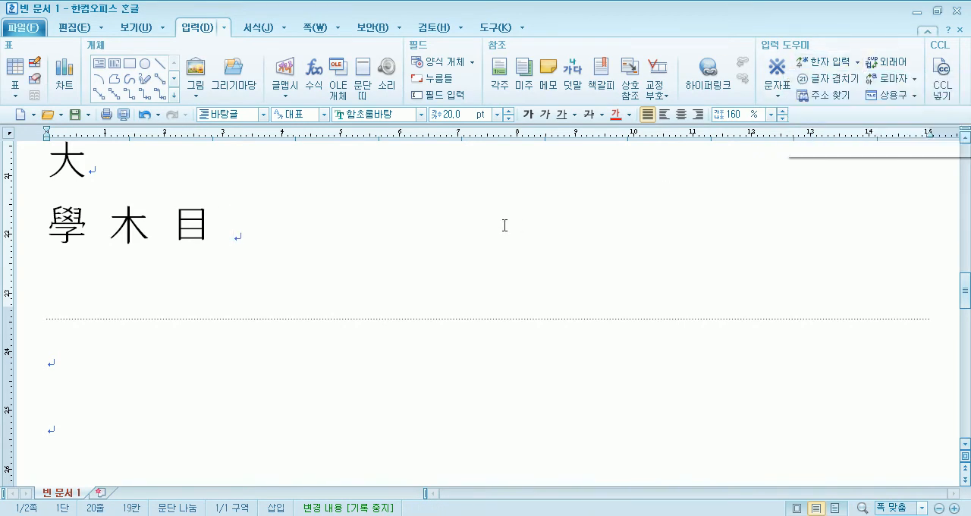
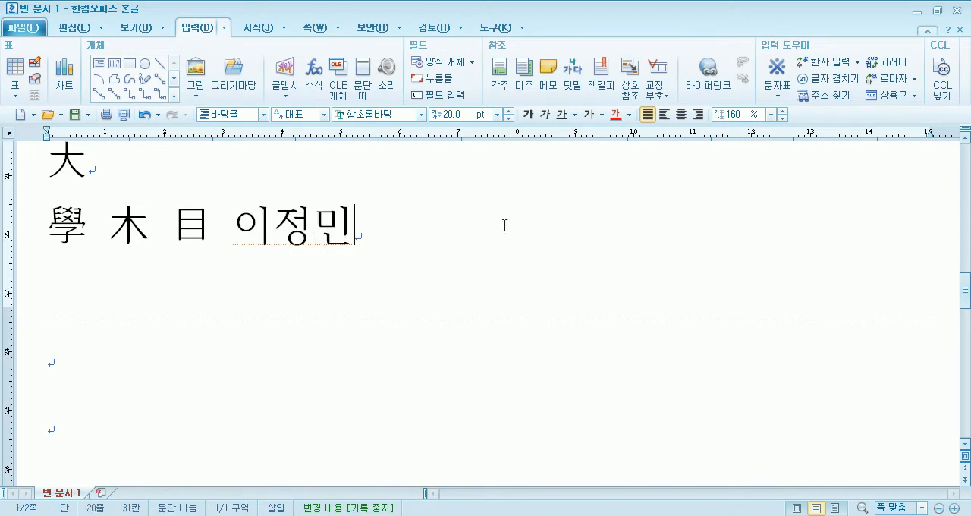
- Look up the Hanja candidates for the full name with 한자로 바꾸기 and leave without converting
{"action": "key", "text": "F9"}
{"action": "left_click_drag", "start_coordinate": [430, 17], "coordinate": [563, 16]}
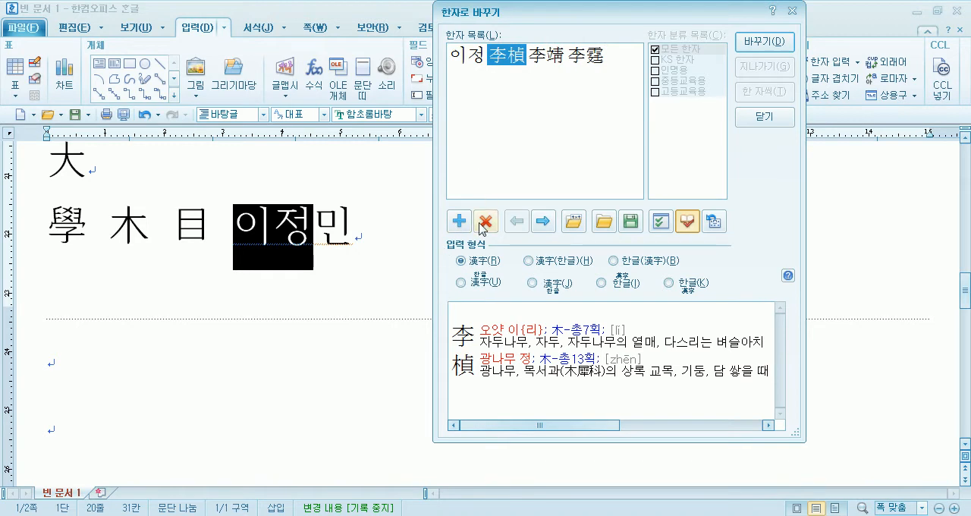
{"action": "key", "text": "Escape"}
- Try different ways of selecting the full name after 目 as a block
{"action": "key", "text": "shift+Left"}
{"action": "key", "text": "shift+Left"}
{"action": "key", "text": "shift+Left"}
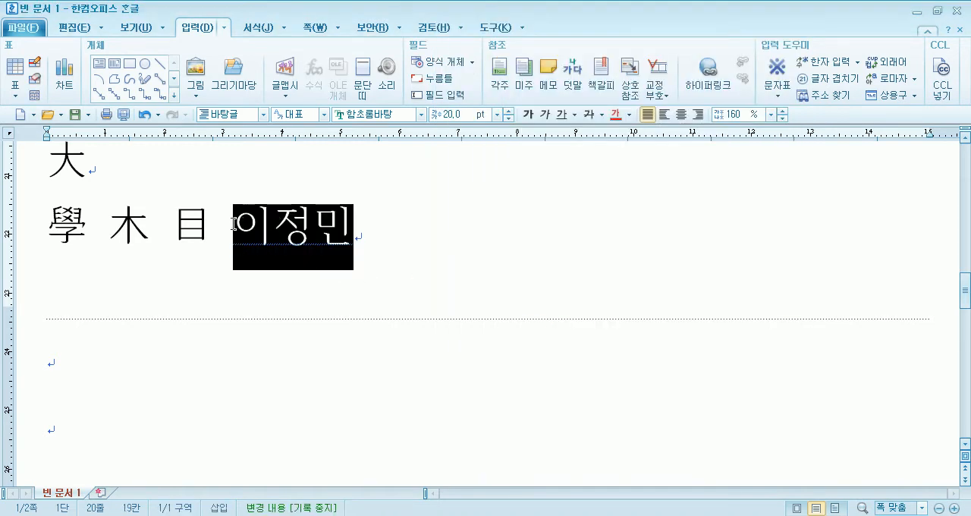
{"action": "left_click", "coordinate": [368, 232]}
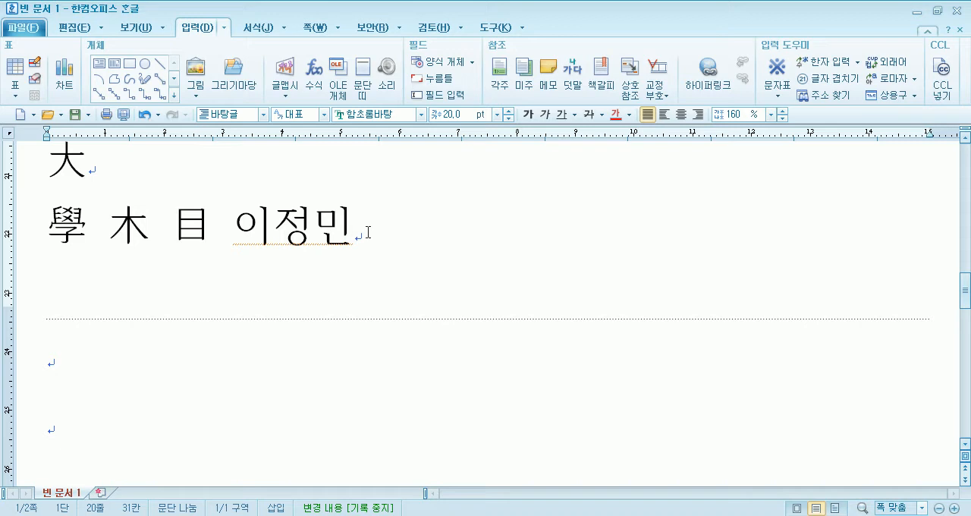
{"action": "left_click_drag", "start_coordinate": [229, 224], "coordinate": [354, 226]}
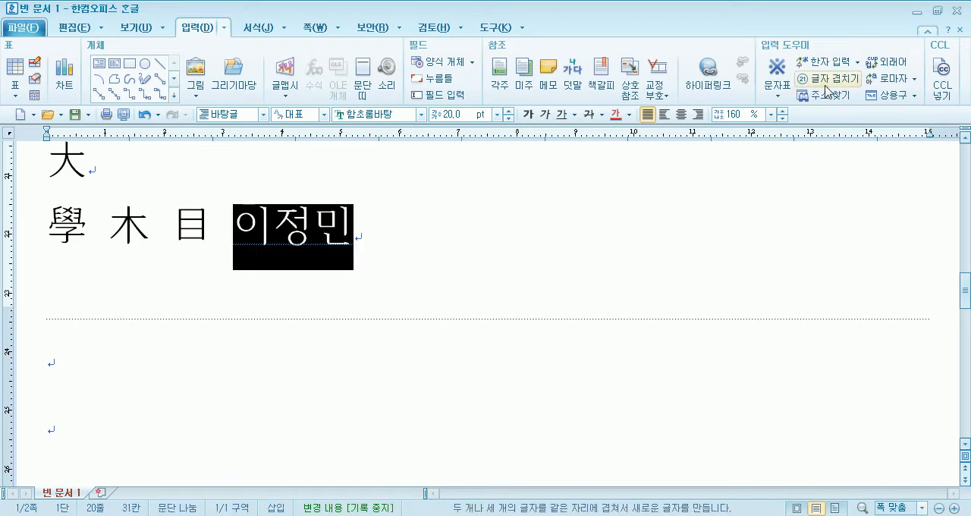
{"action": "left_click", "coordinate": [855, 64]}
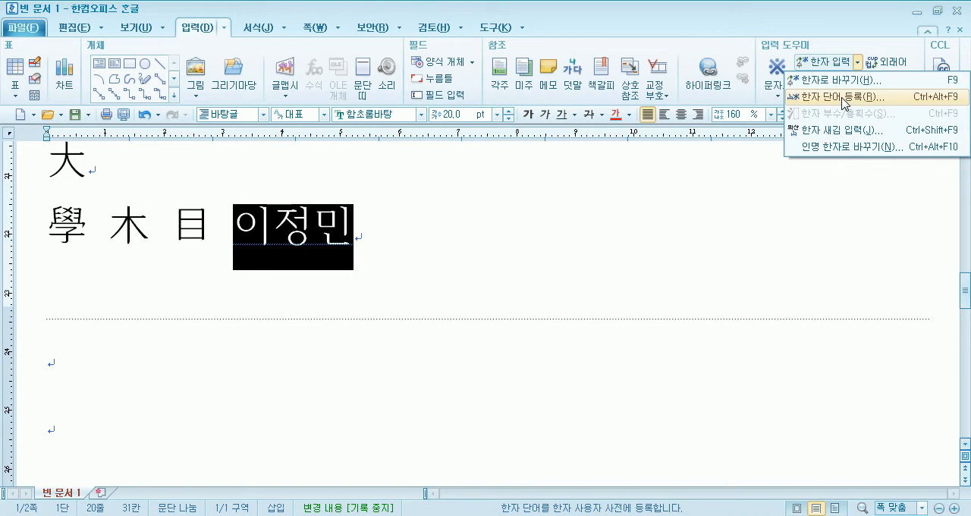
{"action": "left_click", "coordinate": [411, 265]}
{"action": "left_click_drag", "start_coordinate": [236, 221], "coordinate": [362, 214]}
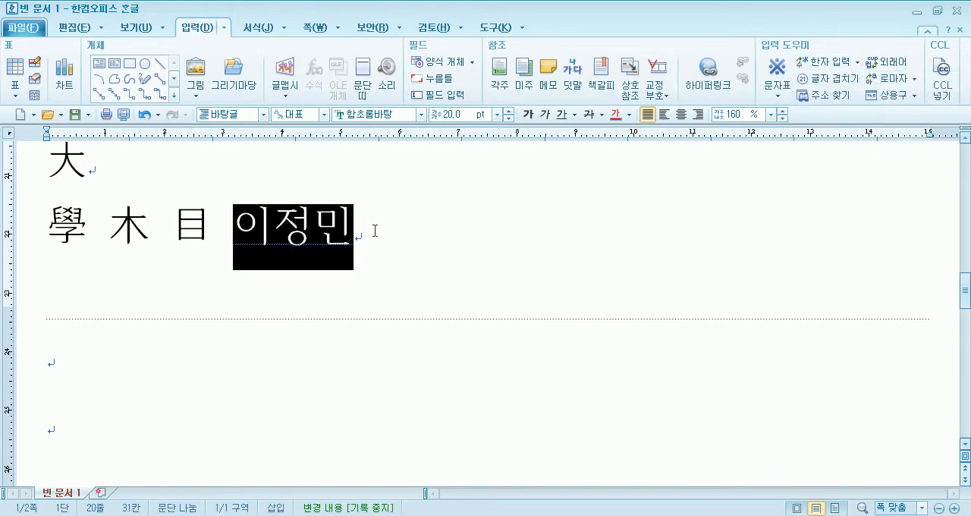
{"action": "left_click", "coordinate": [372, 225]}
{"action": "left_click", "coordinate": [242, 221]}
{"action": "double_click", "coordinate": [293, 224]}
- Try word selection on the full name without and with the space after 目
{"action": "left_click_drag", "start_coordinate": [211, 229], "coordinate": [232, 219]}
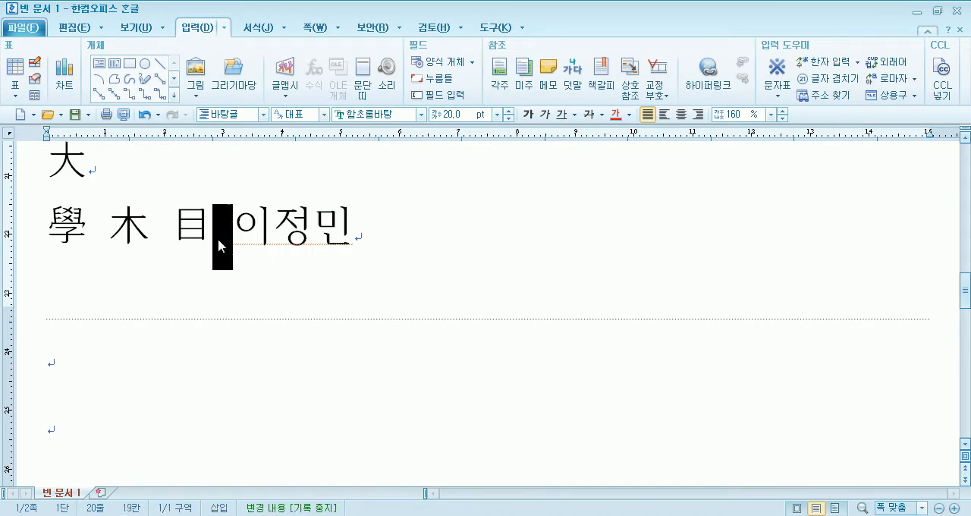
{"action": "key", "text": "Delete"}
{"action": "left_click", "coordinate": [269, 230]}
{"action": "double_click", "coordinate": [267, 227]}
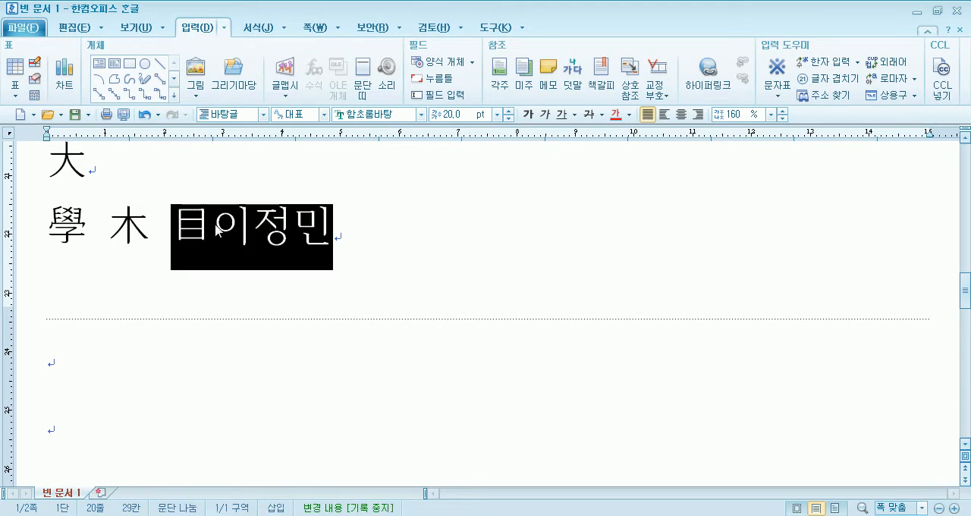
{"action": "left_click", "coordinate": [216, 231]}
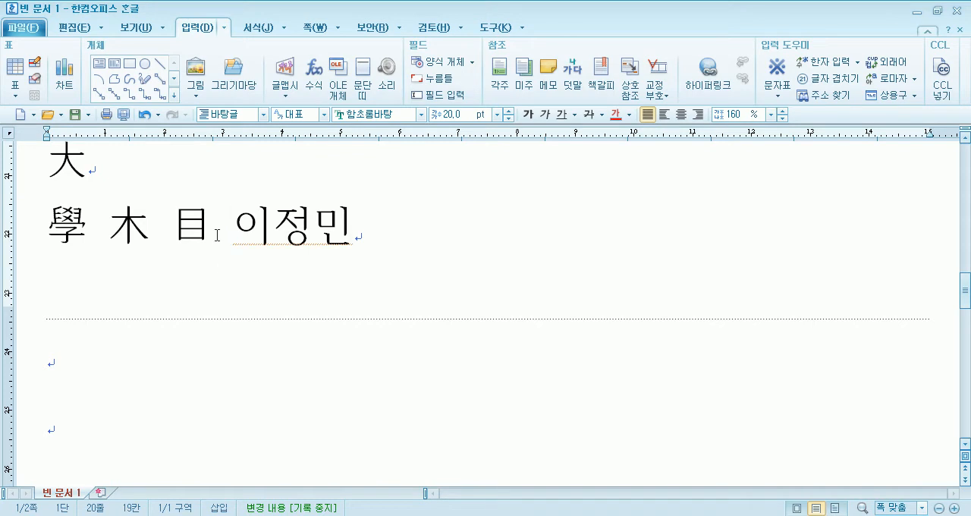
{"action": "left_click_drag", "start_coordinate": [217, 224], "coordinate": [239, 223]}
{"action": "left_click", "coordinate": [306, 239]}
{"action": "double_click", "coordinate": [290, 231]}
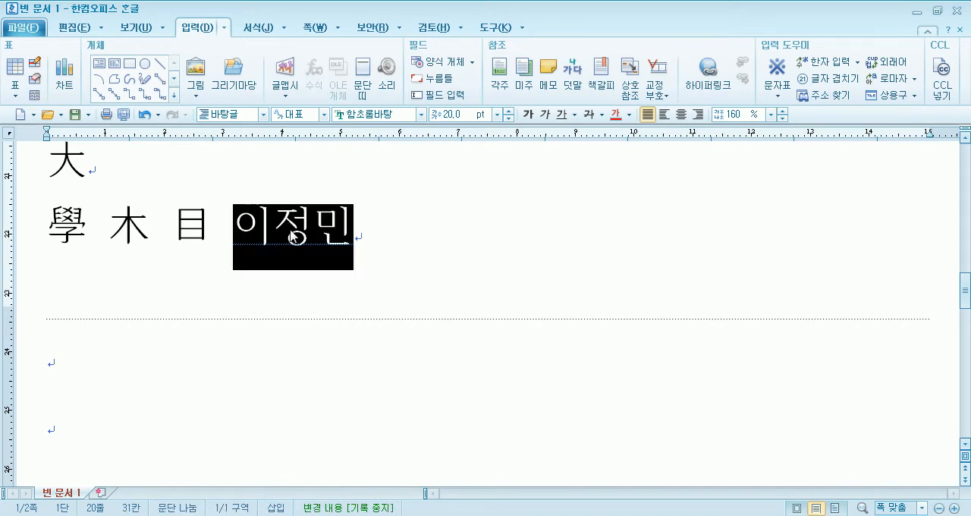
- Start 한자 단어 등록 for the full name after 目
{"action": "left_click_drag", "start_coordinate": [233, 221], "coordinate": [346, 232]}
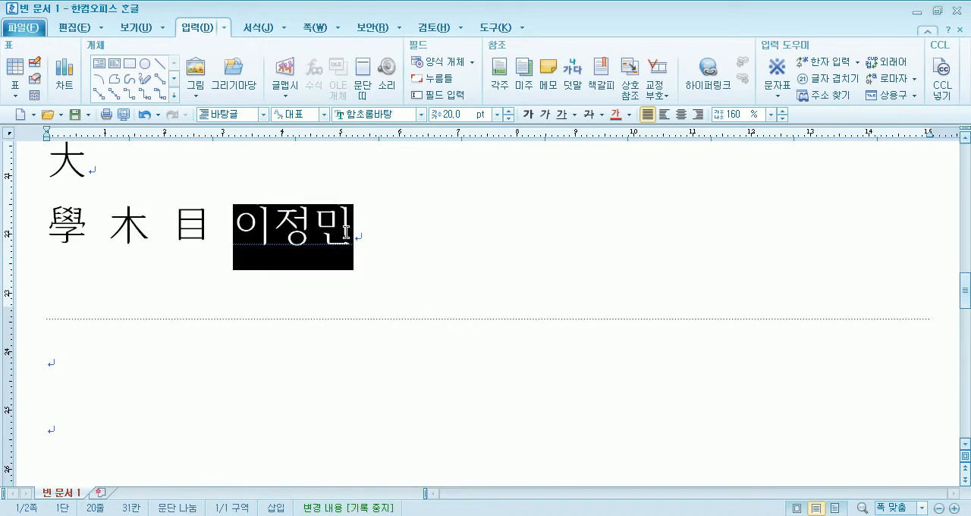
{"action": "left_click", "coordinate": [857, 62]}
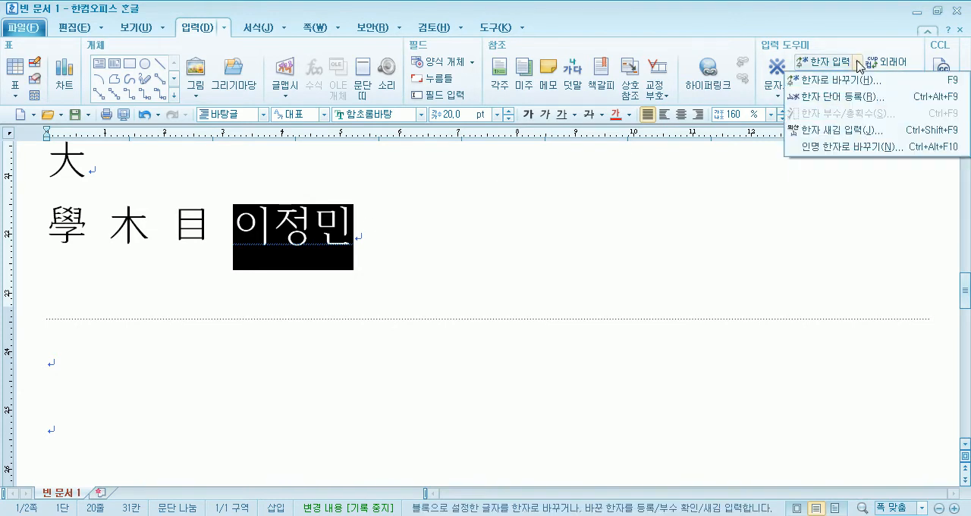
{"action": "left_click", "coordinate": [858, 99]}
{"action": "left_click_drag", "start_coordinate": [478, 190], "coordinate": [515, 127]}
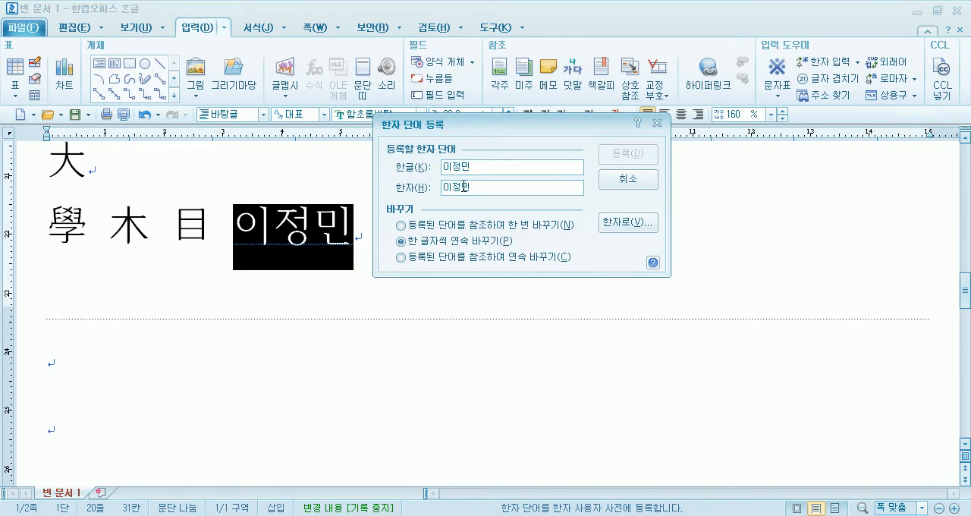
- Convert the name to Hanja one syllable at a time and register it as a Hanja word
{"action": "key", "text": "F9"}
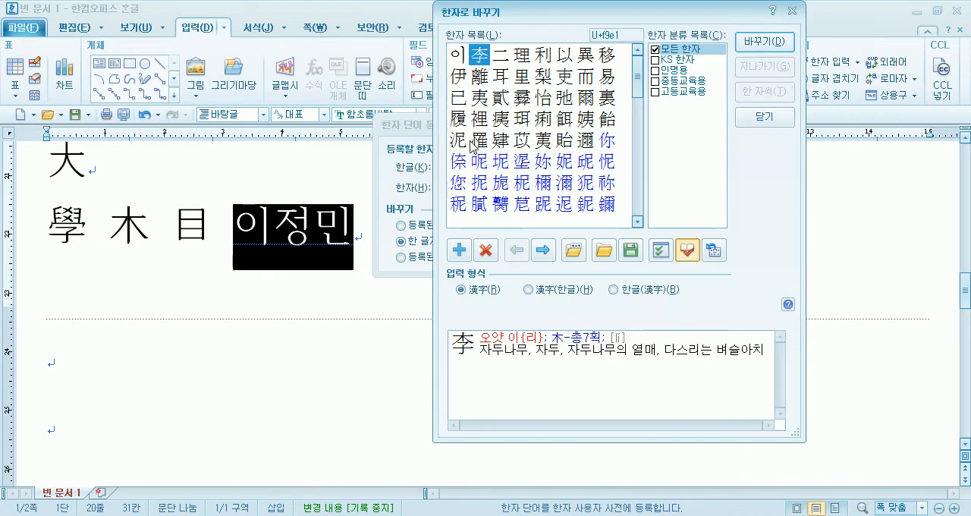
{"action": "left_click", "coordinate": [747, 48]}
{"action": "key", "text": "F9"}
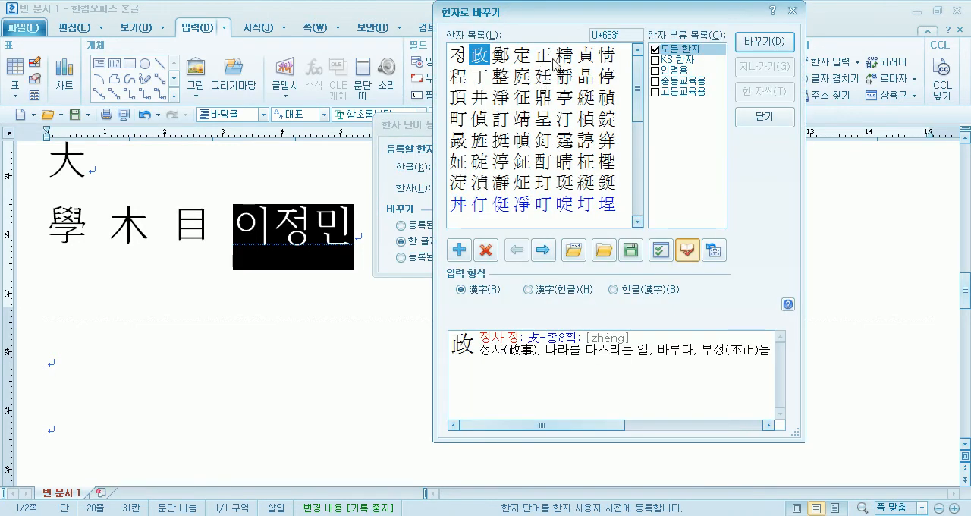
{"action": "left_click", "coordinate": [552, 79]}
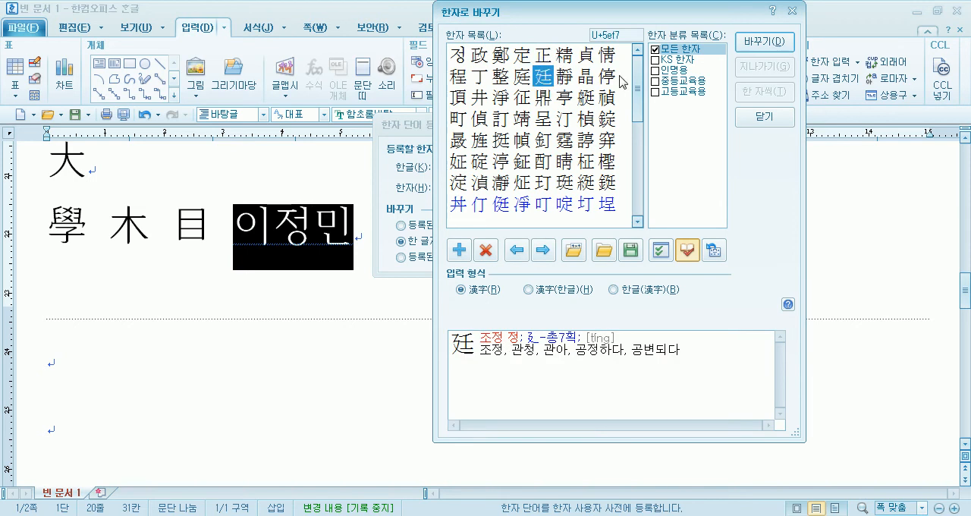
{"action": "left_click", "coordinate": [763, 41]}
{"action": "key", "text": "F9"}
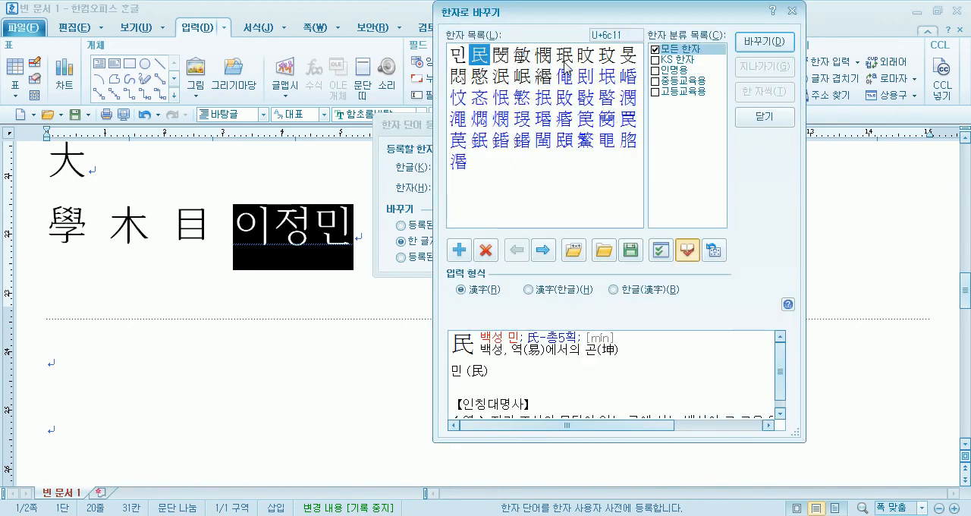
{"action": "left_click", "coordinate": [523, 61]}
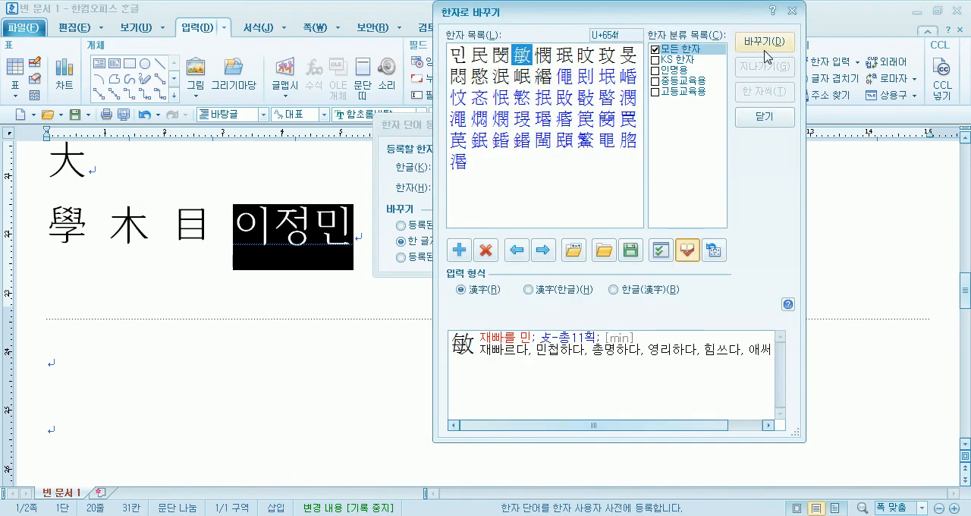
{"action": "left_click", "coordinate": [765, 44]}
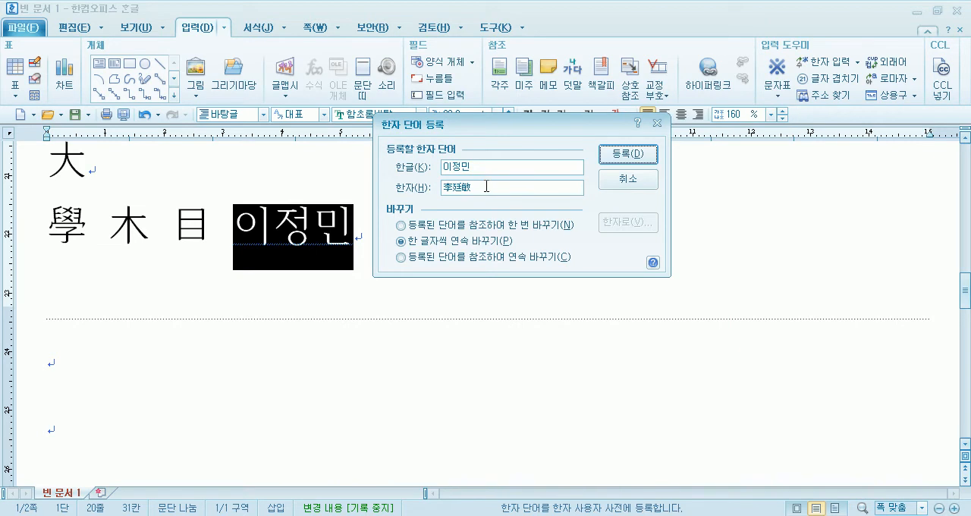
{"action": "left_click", "coordinate": [627, 154]}
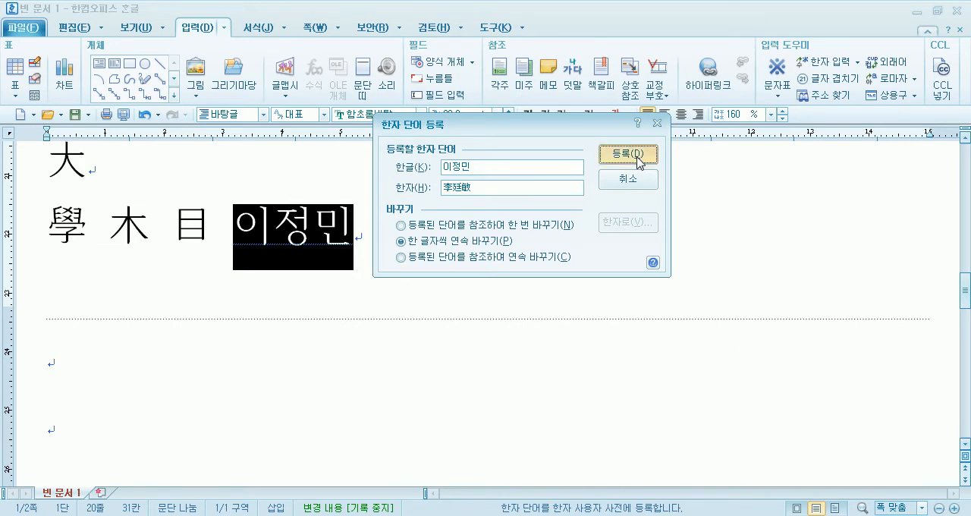
{"action": "left_click", "coordinate": [405, 295]}
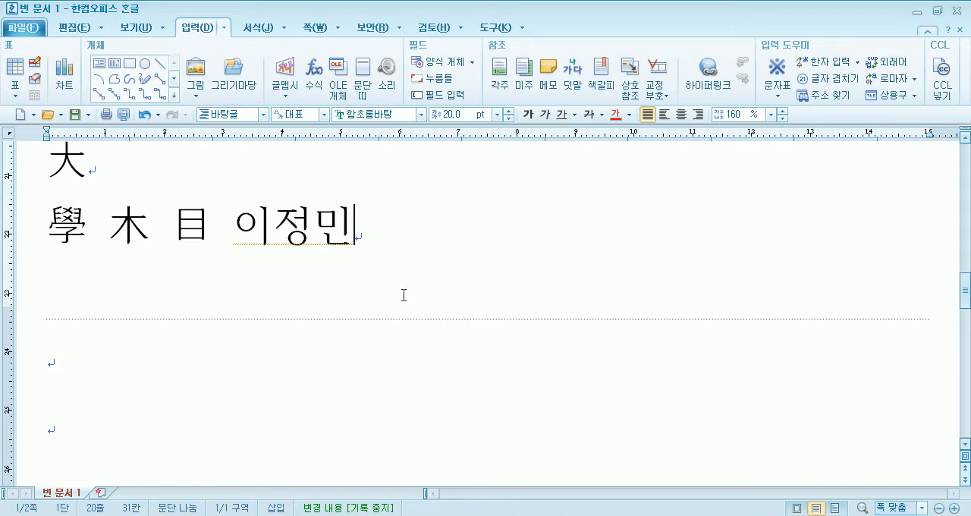
- Enter 홍길동 on the first line of the second page
{"action": "key", "text": "Down"}
{"action": "type", "text": "홍길ㄷ4ㅗ"}
{"action": "key", "text": "BackSpace"}
{"action": "key", "text": "BackSpace"}
{"action": "key", "text": "BackSpace"}
{"action": "type", "text": "동"}
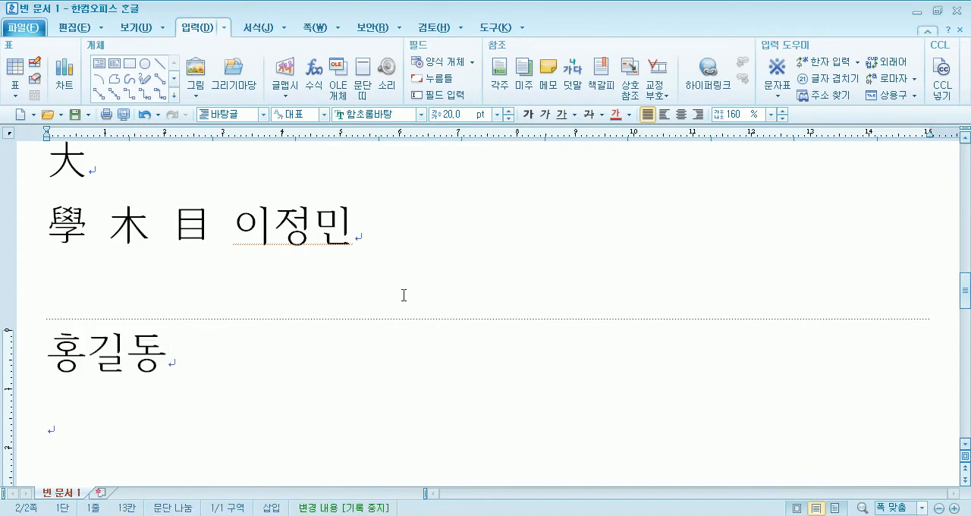
- Look up the Hanja for 홍길동 with 한자로 바꾸기 and leave the word in Hangul
{"action": "key", "text": "shift+Home"}
{"action": "key", "text": "F9"}
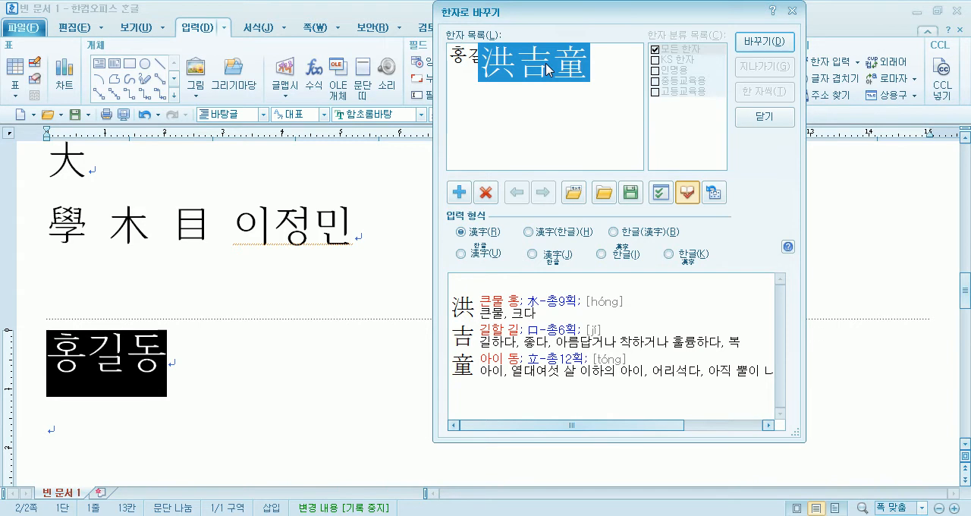
{"action": "key", "text": "Escape"}
- Try looking up Hanja for 일지매 entered after 홍길동, and remove the word
{"action": "type", "text": "일지매"}
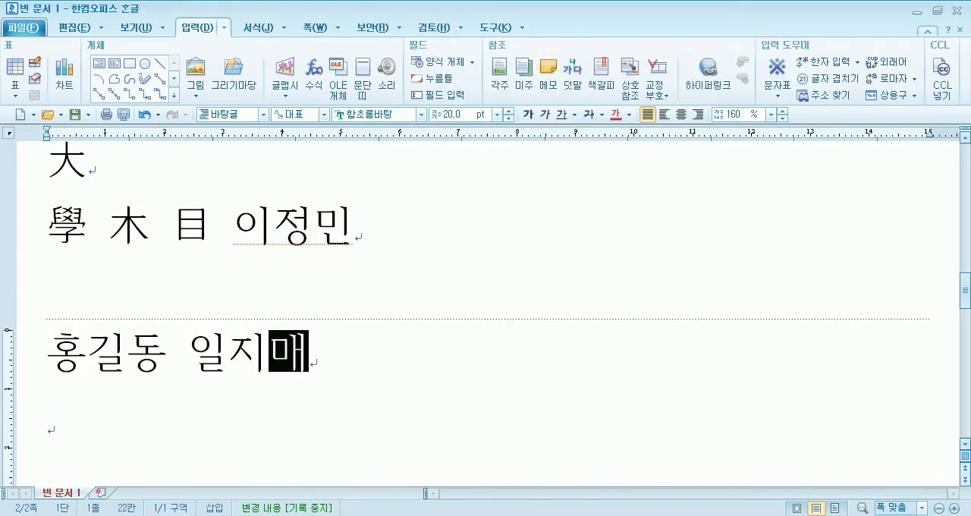
{"action": "key", "text": "F9"}
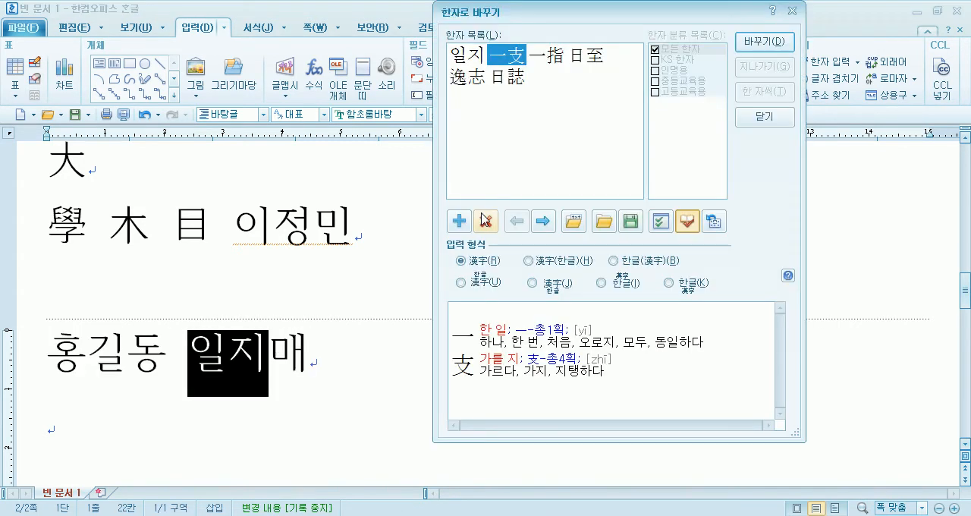
{"action": "key", "text": "Escape"}
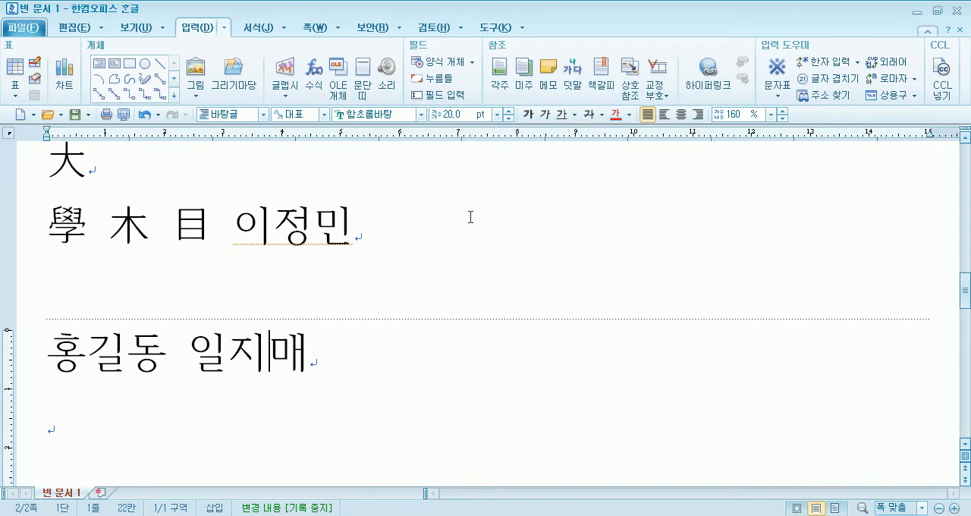
{"action": "key", "text": "BackSpace"}
{"action": "key", "text": "BackSpace"}
- Enter 이순신 after 홍길동 and look through its Hanja candidates in 한자로 바꾸기, leaving the word in Hangul
{"action": "type", "text": "이순신"}
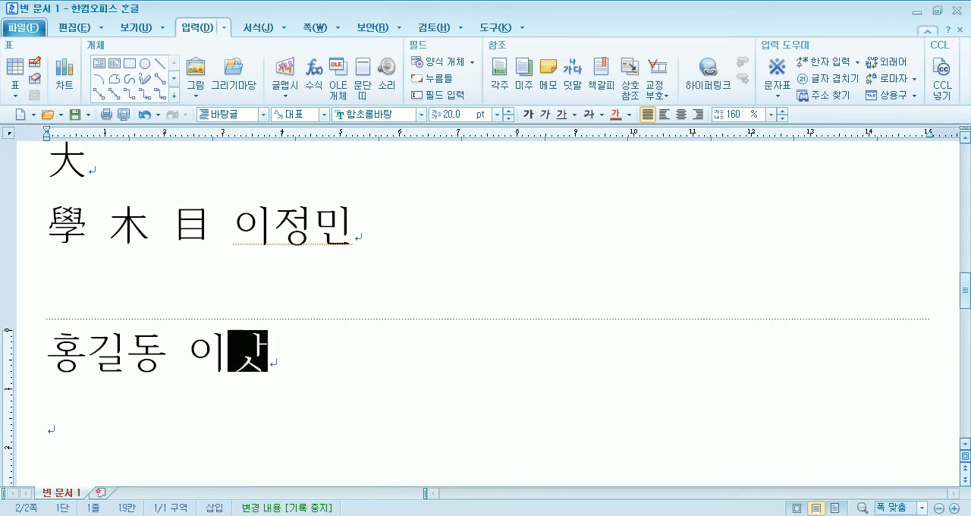
{"action": "key", "text": "F9"}
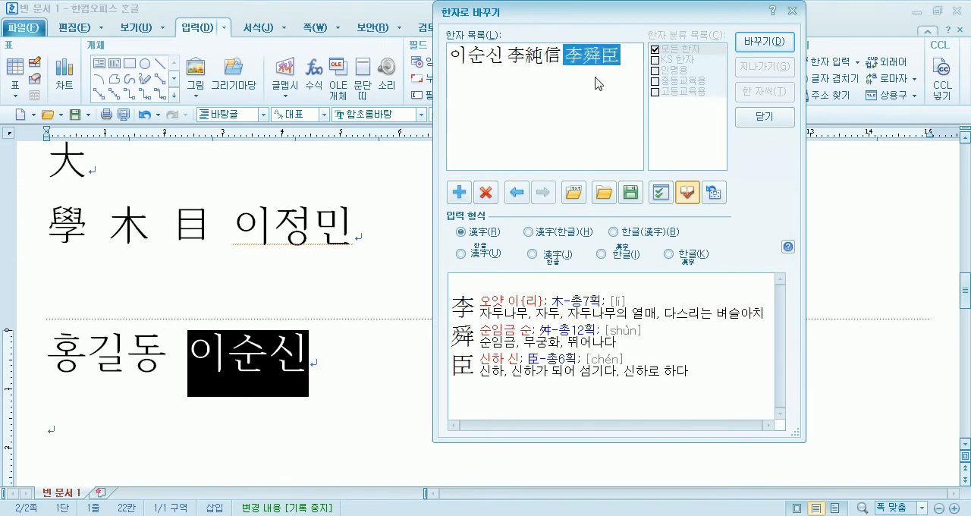
{"action": "left_click", "coordinate": [550, 68]}
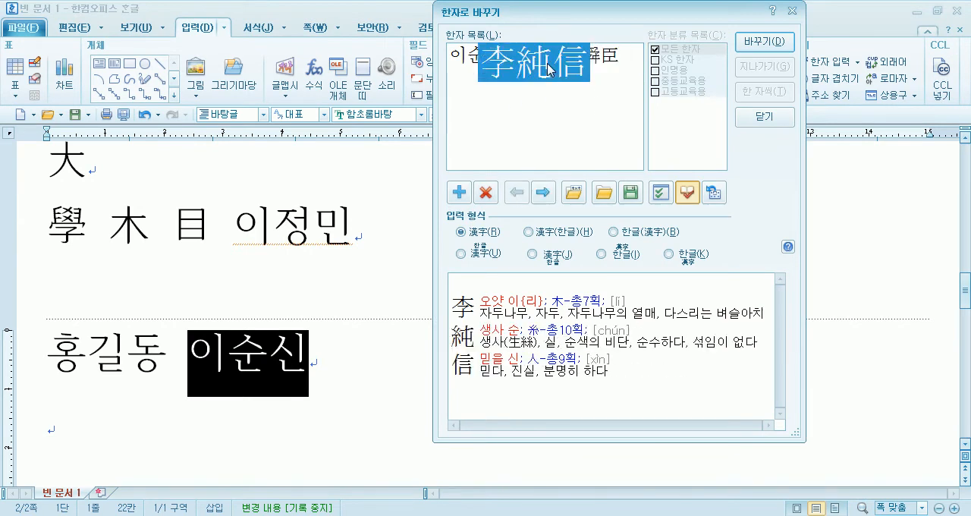
{"action": "left_click", "coordinate": [595, 63]}
{"action": "left_click", "coordinate": [550, 62]}
{"action": "left_click", "coordinate": [605, 62]}
{"action": "key", "text": "Escape"}
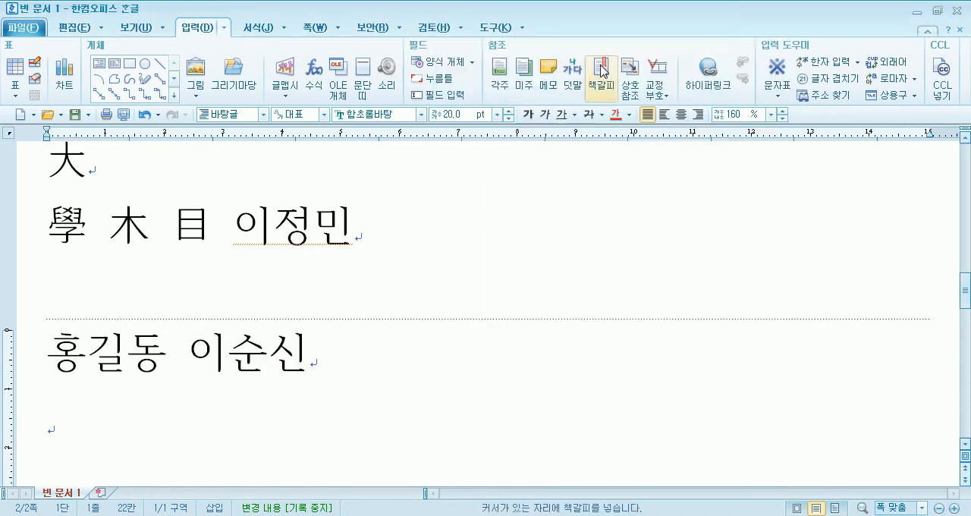
- Convert the Hangul name at the end of the line starting with 學 into its registered Hanja word
{"action": "left_click", "coordinate": [372, 226]}
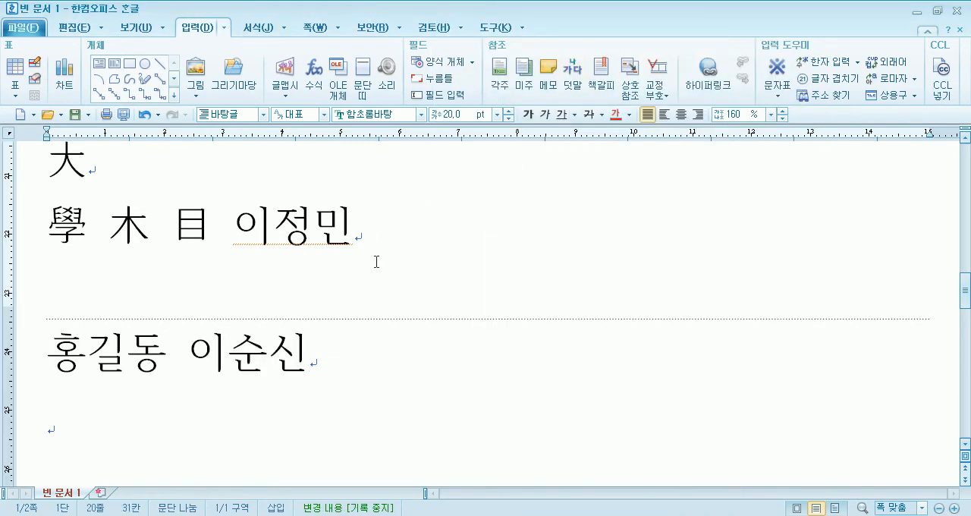
{"action": "key", "text": "F9"}
{"action": "mouse_move", "coordinate": [569, 67]}
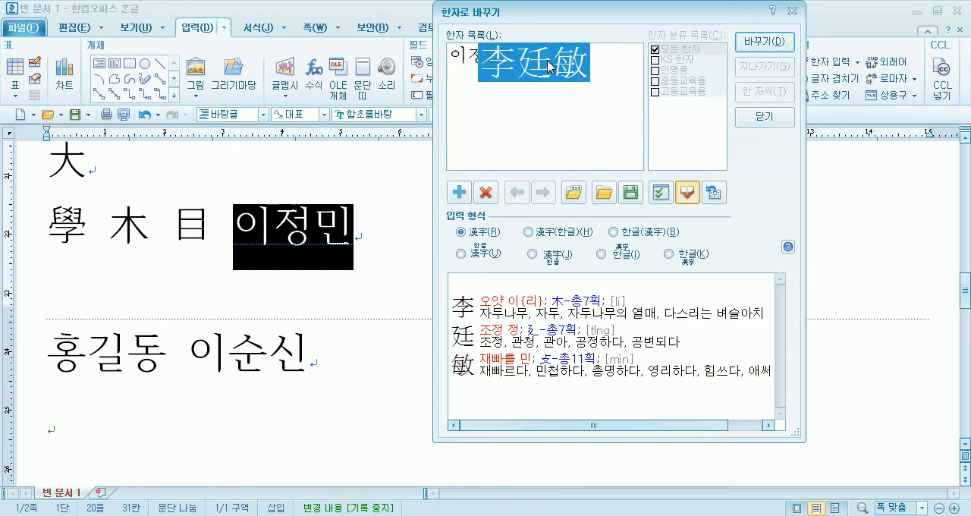
{"action": "left_click", "coordinate": [763, 47]}
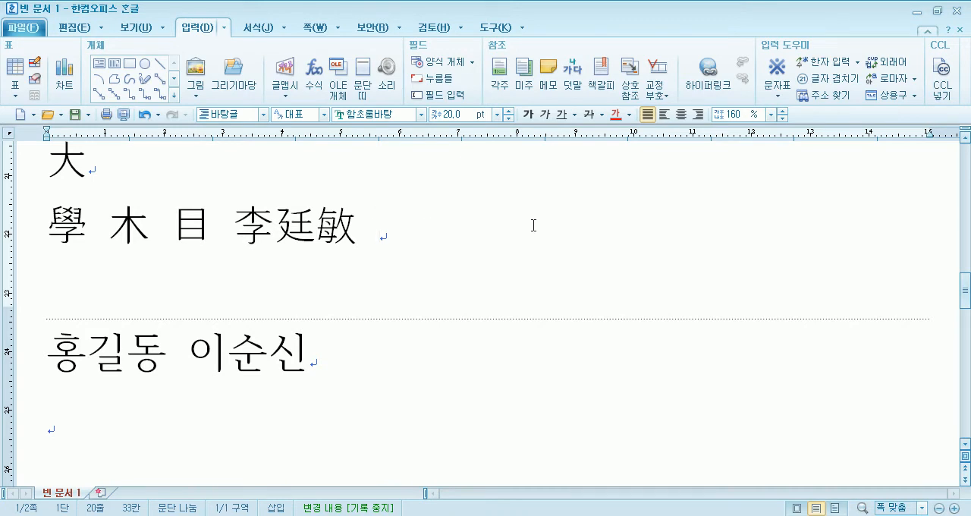
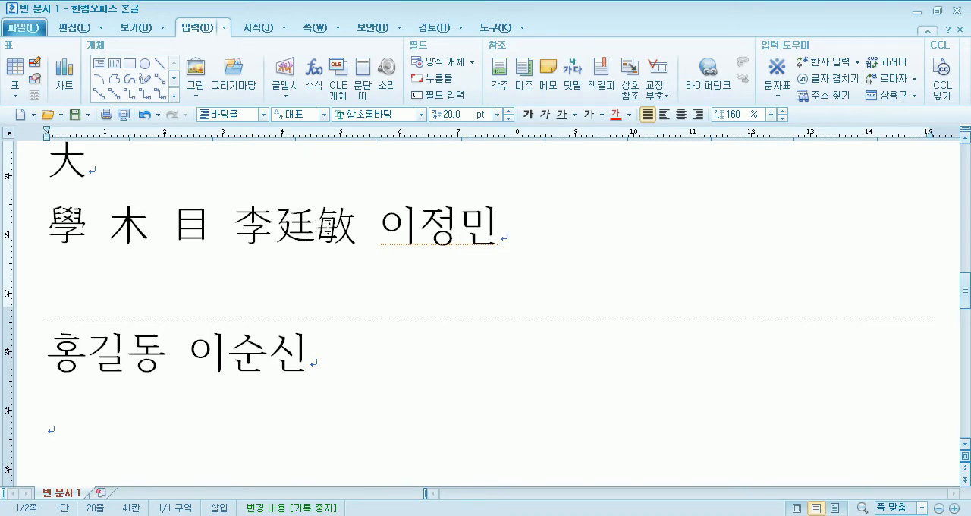
- Enter the same name in Hangul after its Hanja form and delete its registered word from the Hanja list
{"action": "double_click", "coordinate": [395, 224]}
{"action": "key", "text": "F9"}
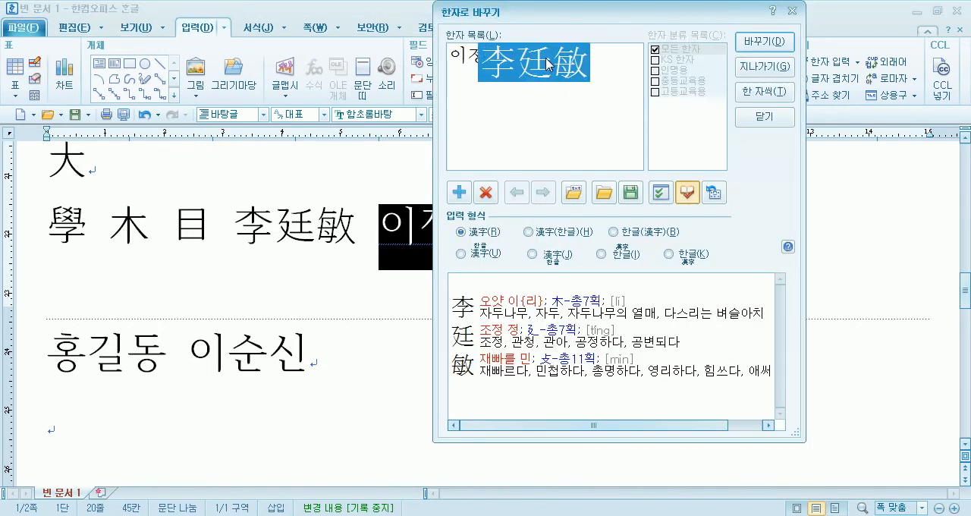
{"action": "left_click", "coordinate": [487, 192]}
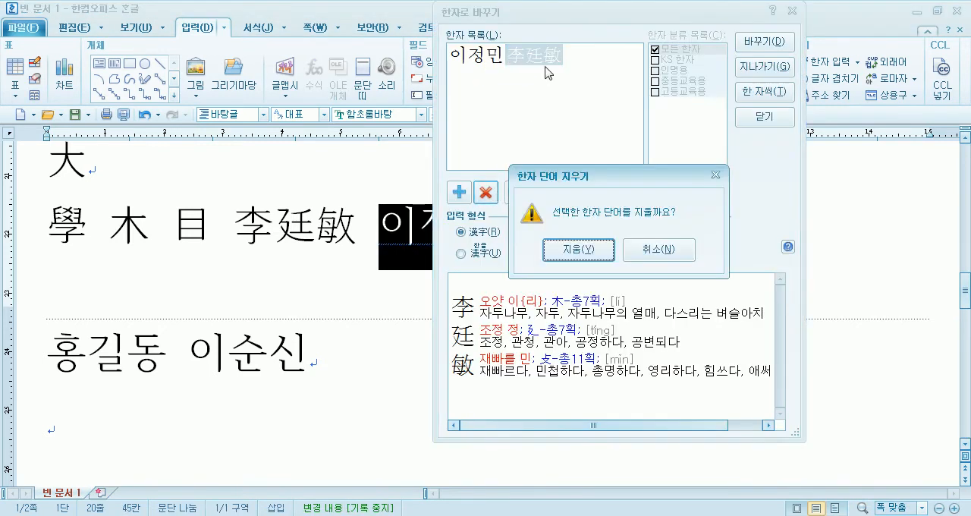
{"action": "left_click", "coordinate": [581, 249]}
{"action": "left_click", "coordinate": [789, 119]}
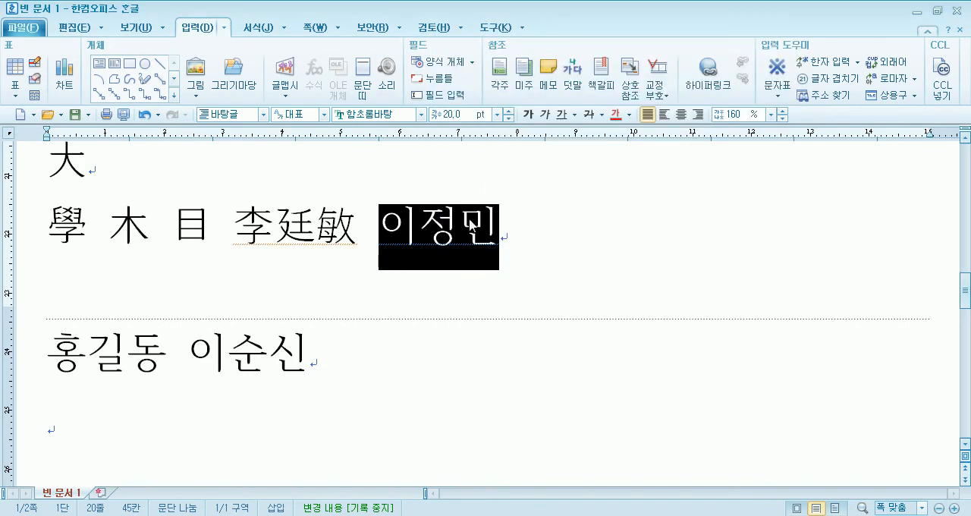
{"action": "key", "text": "F9"}
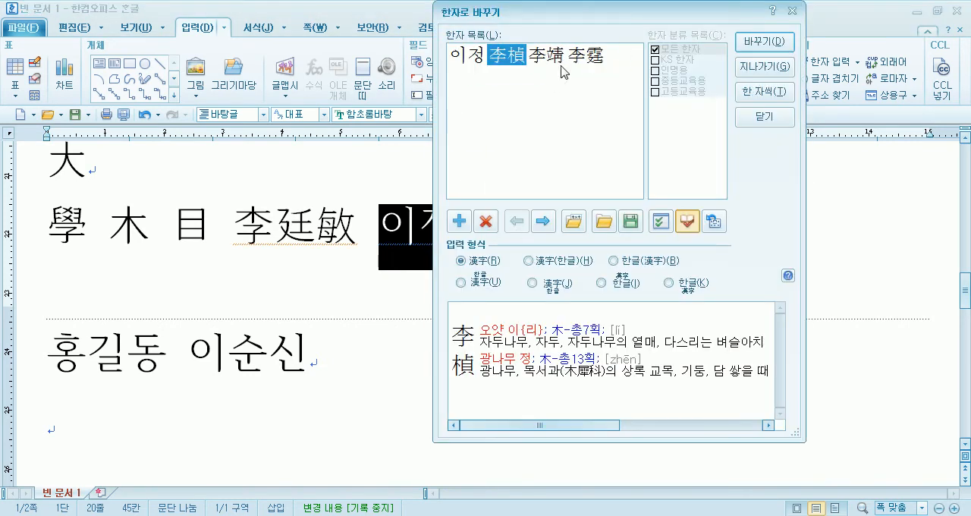
{"action": "key", "text": "Escape"}
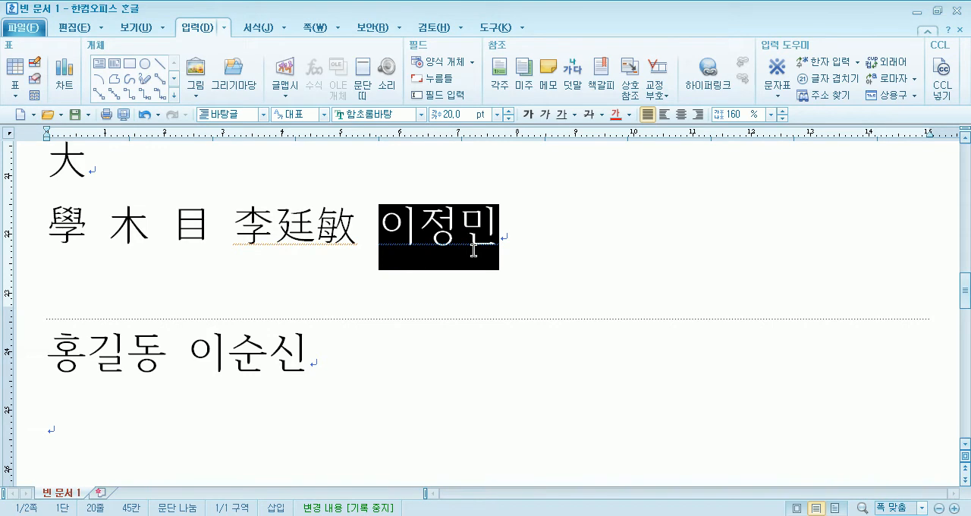
- Register the selected name with 한자 단어 등록, converting it one syllable at a time with 한 글자씩 연속 바꾸기
{"action": "left_click", "coordinate": [859, 64]}
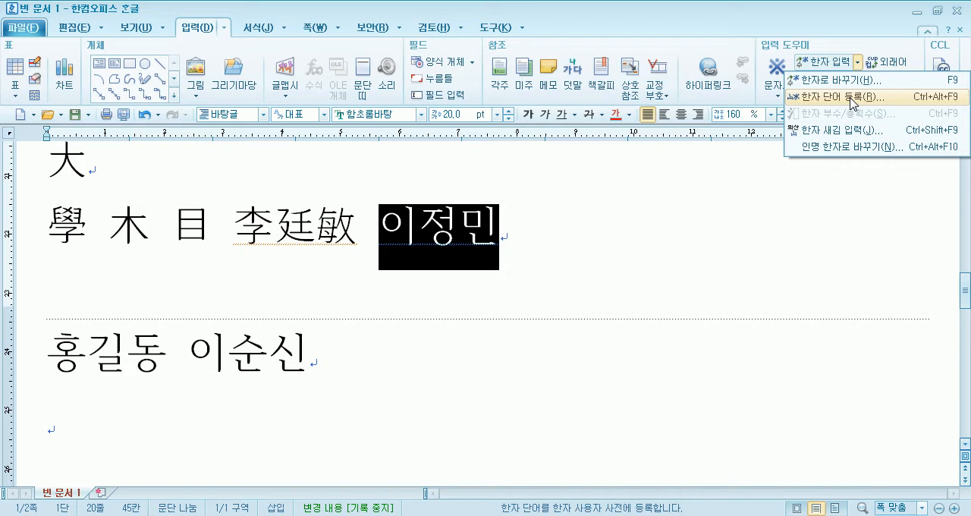
{"action": "left_click", "coordinate": [851, 98]}
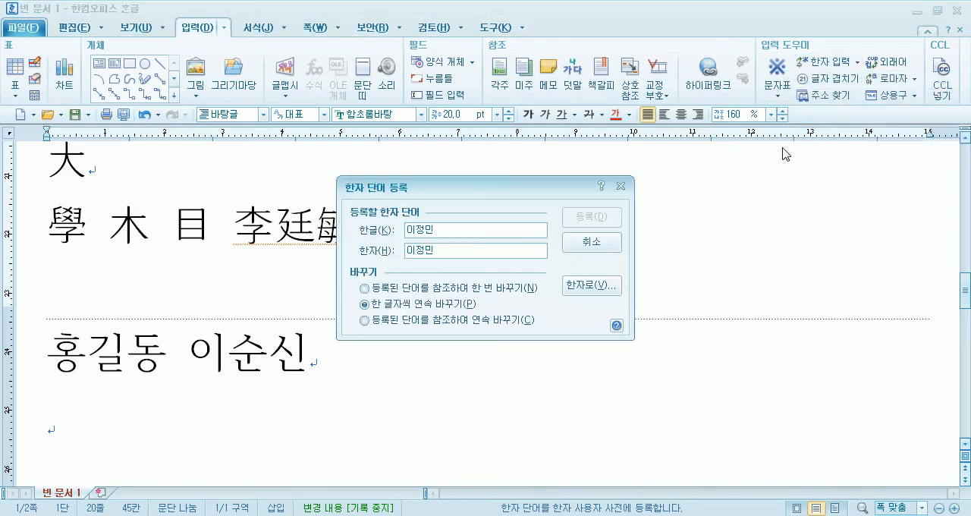
{"action": "left_click_drag", "start_coordinate": [405, 189], "coordinate": [603, 125]}
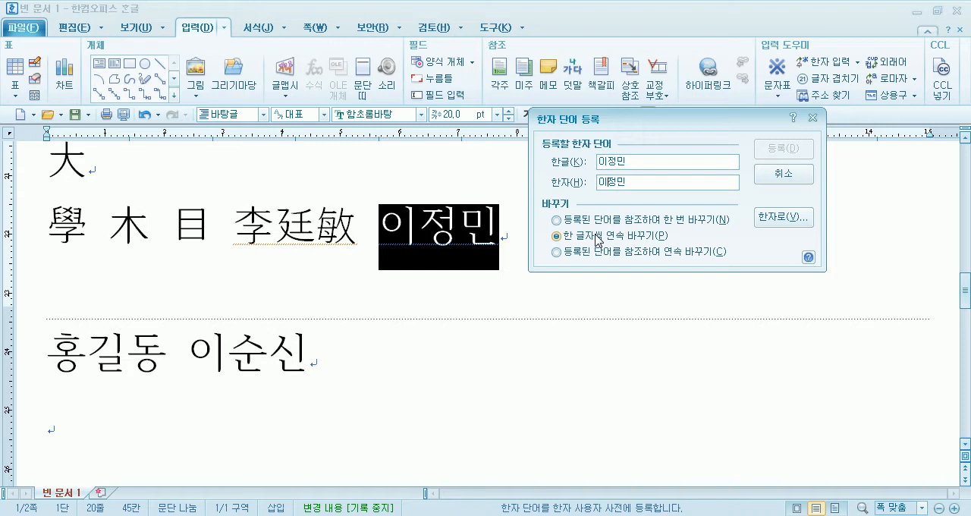
{"action": "key", "text": "alt+v"}
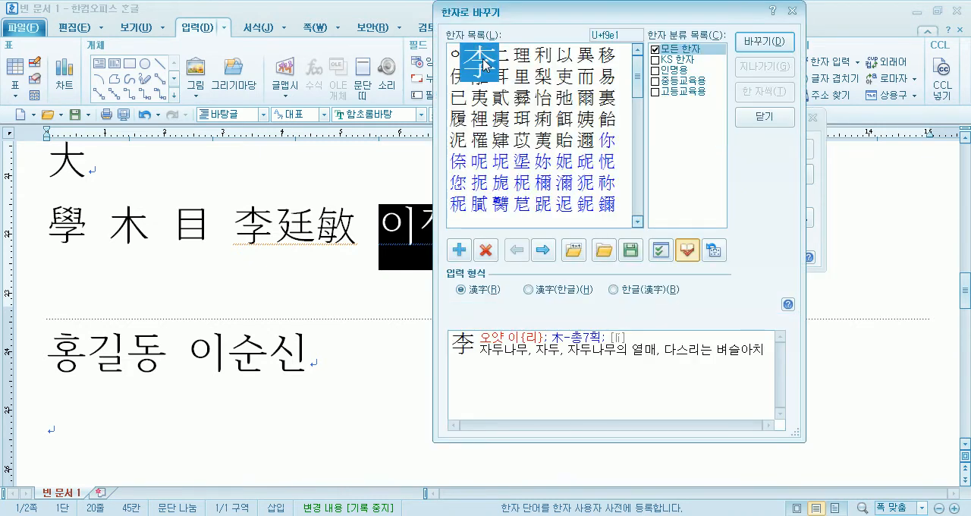
{"action": "left_click", "coordinate": [778, 44]}
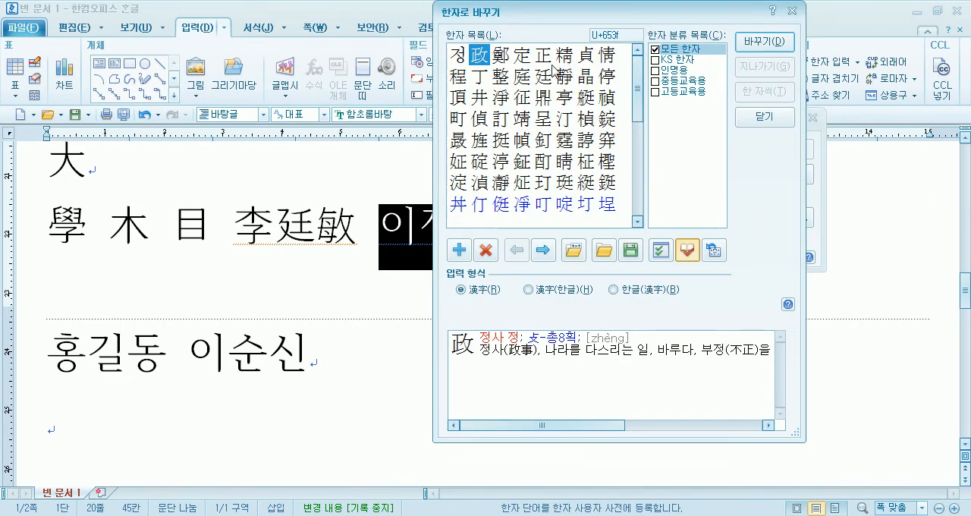
{"action": "left_click", "coordinate": [543, 77]}
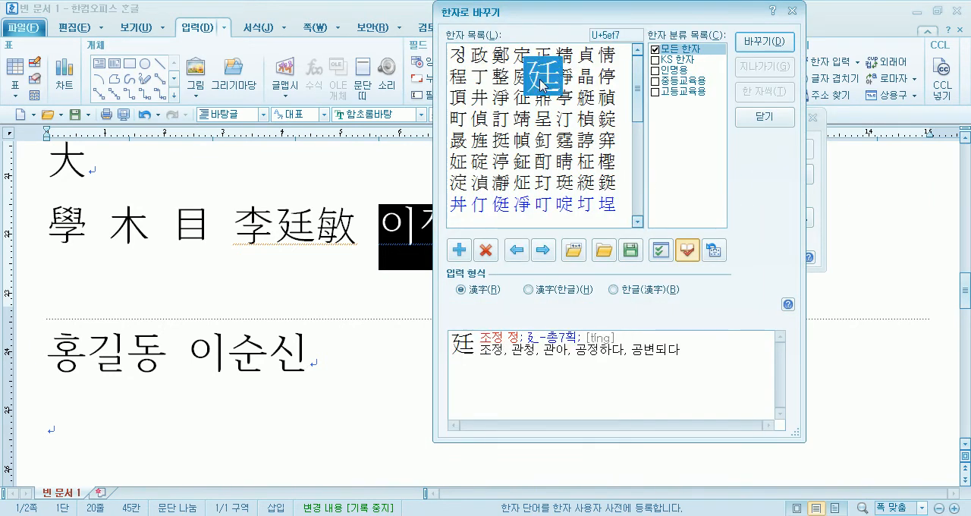
{"action": "left_click", "coordinate": [763, 42]}
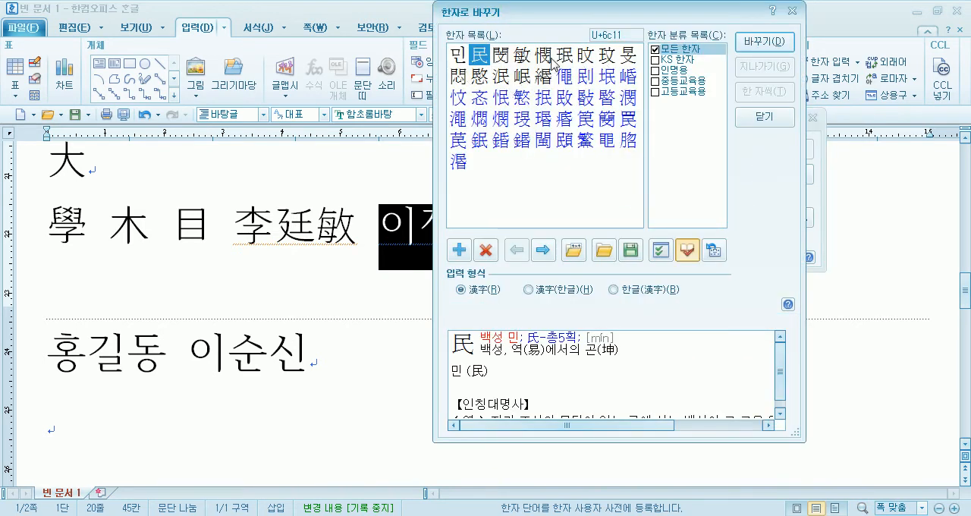
{"action": "left_click", "coordinate": [522, 58]}
{"action": "left_click", "coordinate": [763, 42]}
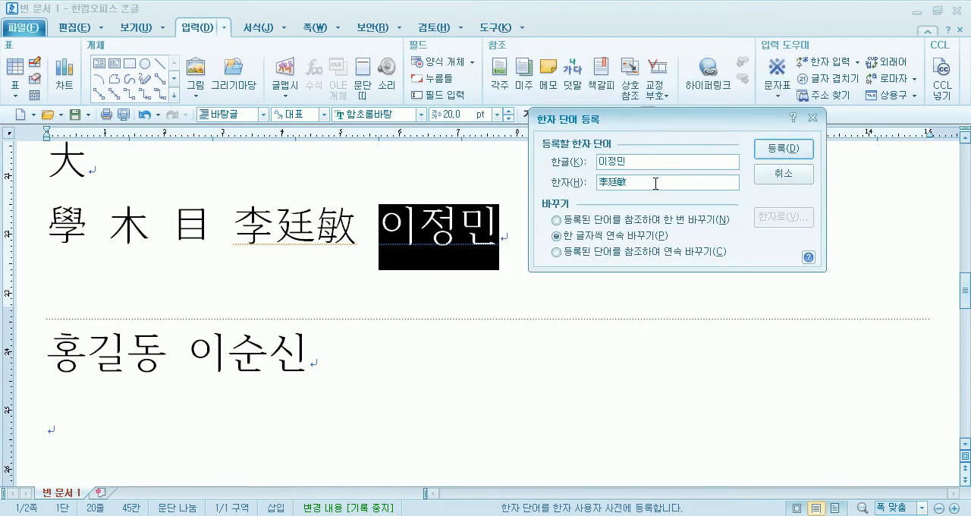
{"action": "left_click", "coordinate": [791, 150]}
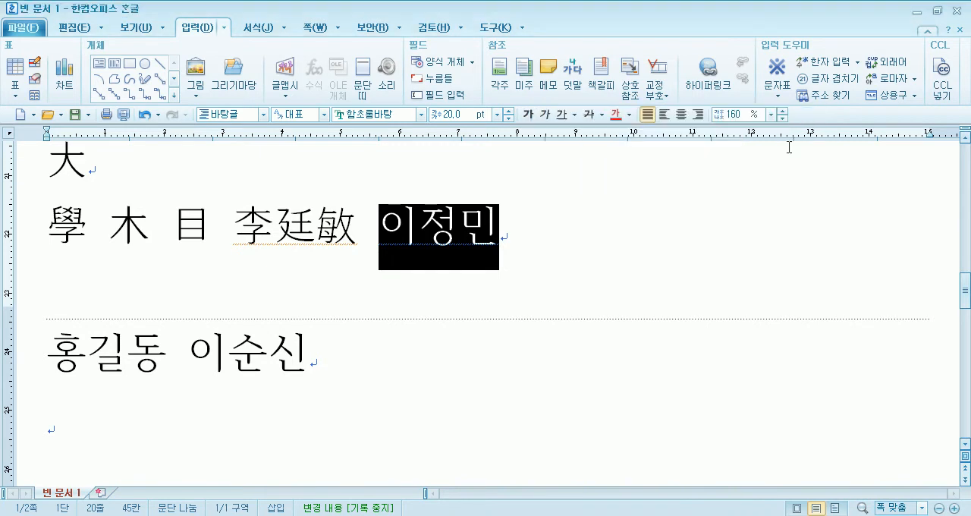
- Convert the second Hangul name on the line starting with 學 into its newly registered Hanja word
{"action": "left_click", "coordinate": [531, 245]}
{"action": "left_click_drag", "start_coordinate": [509, 233], "coordinate": [380, 212]}
{"action": "key", "text": "F9"}
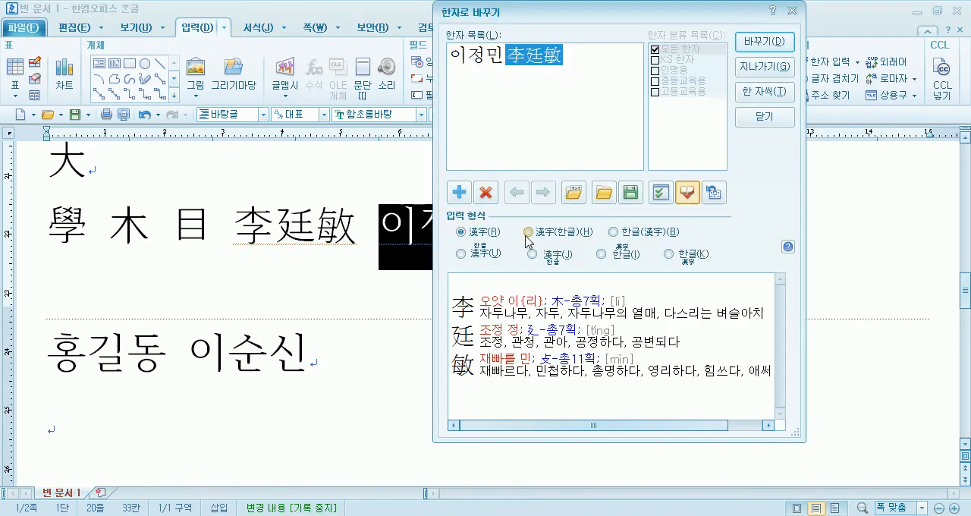
{"action": "left_click", "coordinate": [760, 119]}
{"action": "key", "text": "F9"}
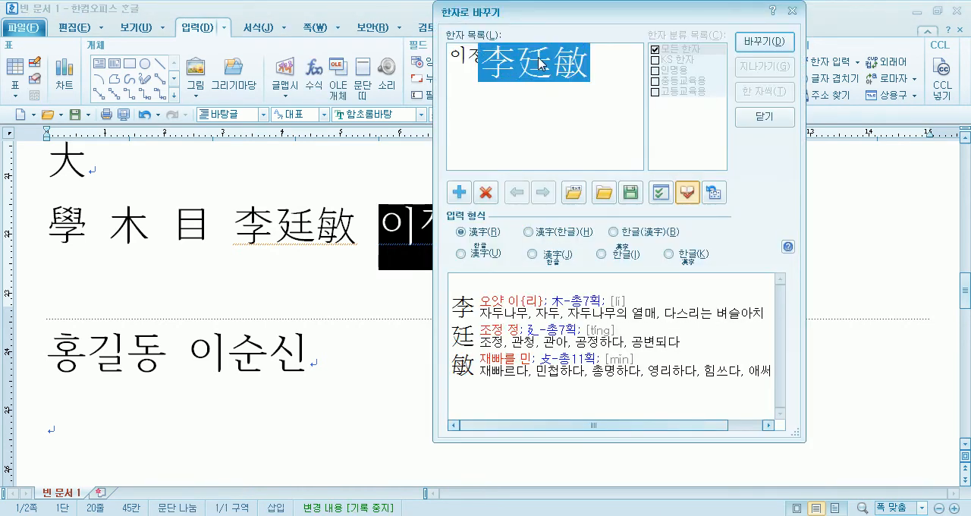
{"action": "left_click", "coordinate": [758, 42]}
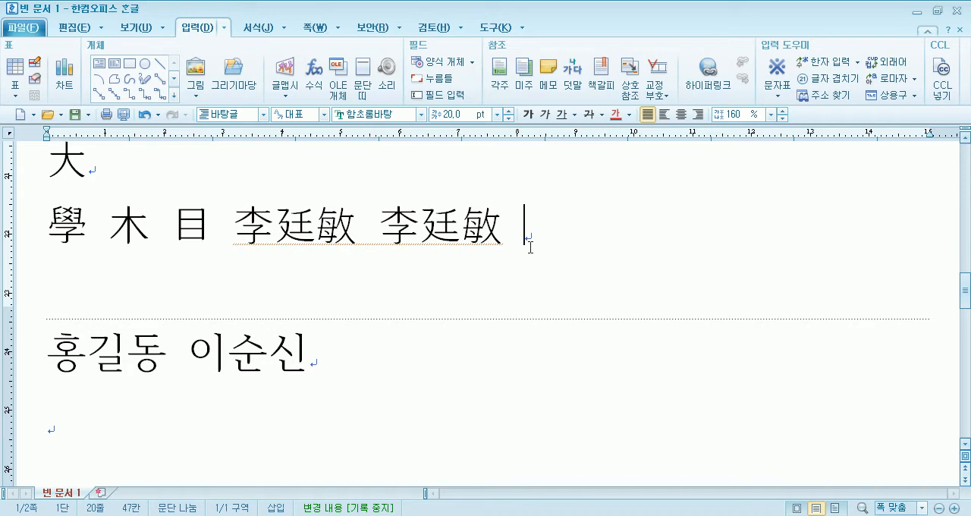
{"action": "left_click", "coordinate": [859, 63]}
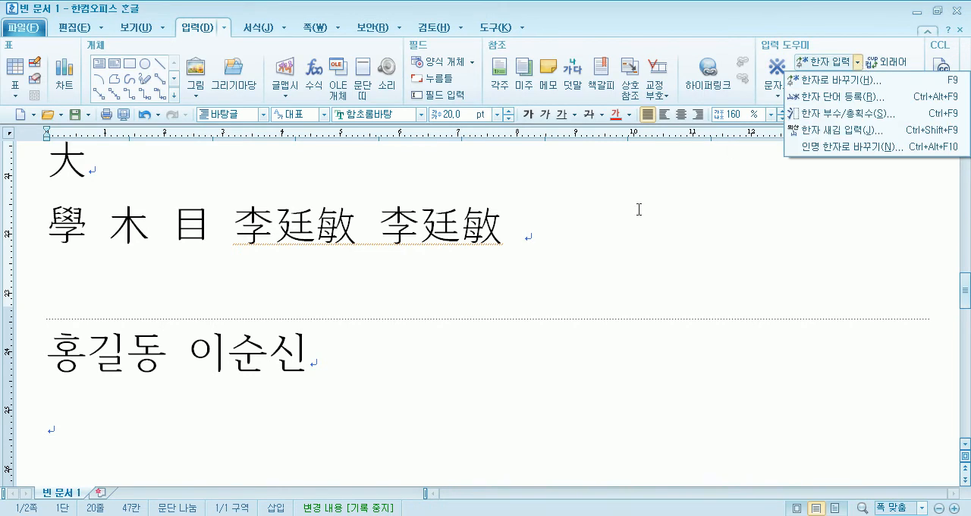
{"action": "left_click", "coordinate": [554, 245]}
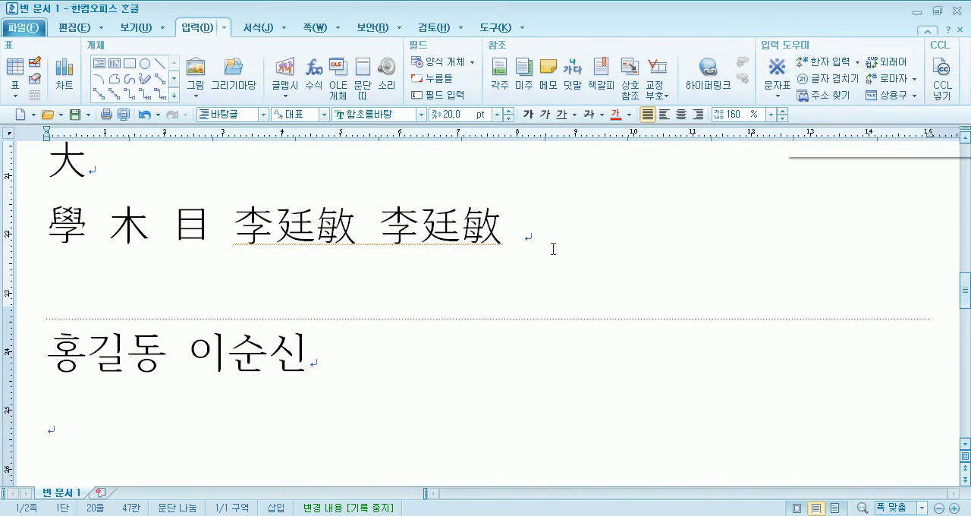
{"action": "left_click", "coordinate": [858, 63]}
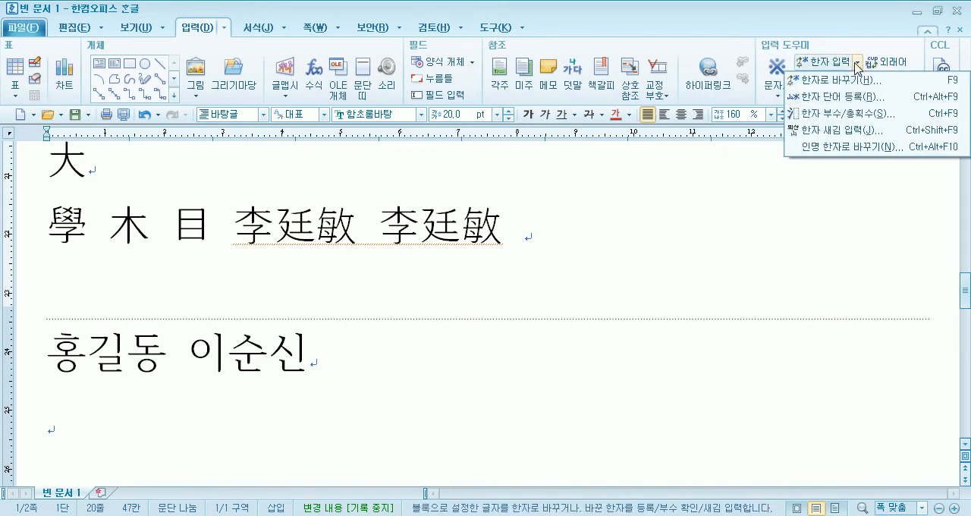
{"action": "left_click", "coordinate": [844, 98]}
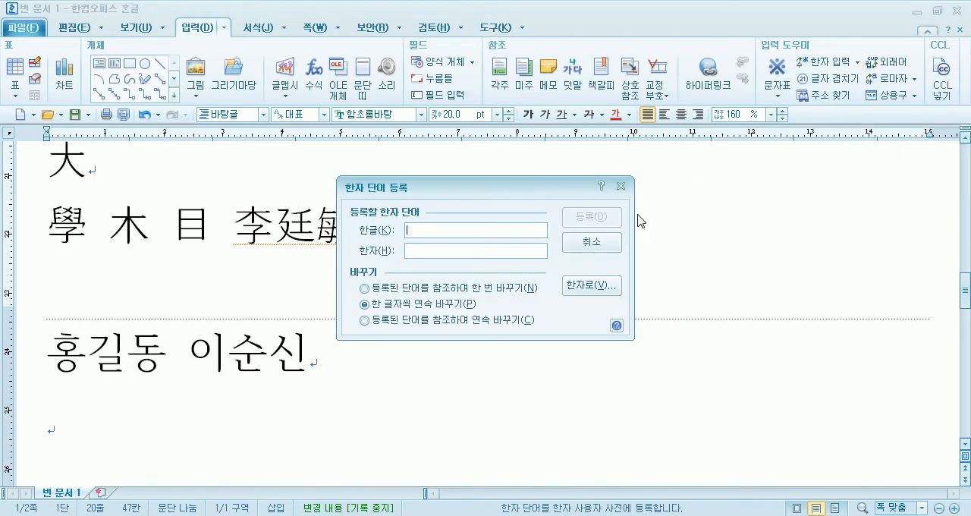
{"action": "left_click", "coordinate": [585, 243]}
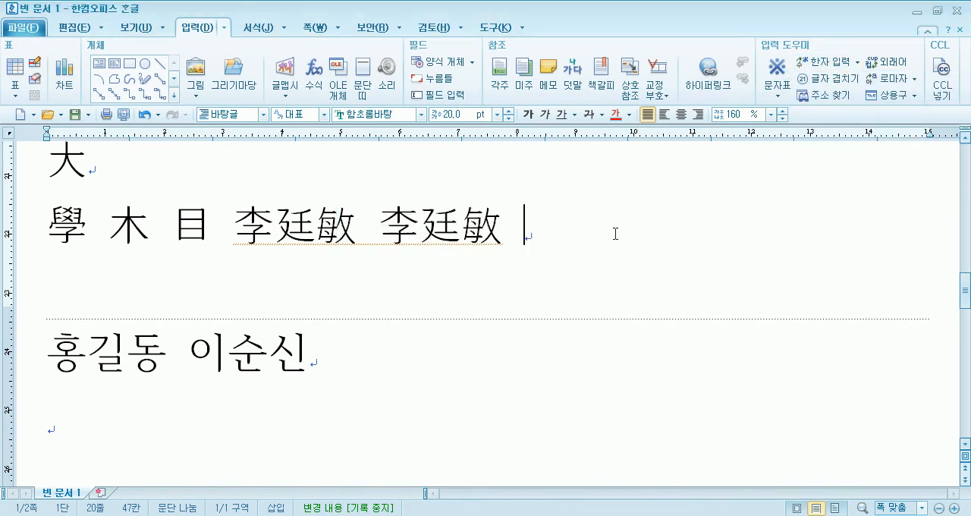
- Try registering the name by entering it directly in 한자 단어 등록 and converting its Hanja entry syllable by syllable
{"action": "left_click", "coordinate": [857, 63]}
{"action": "left_click", "coordinate": [847, 97]}
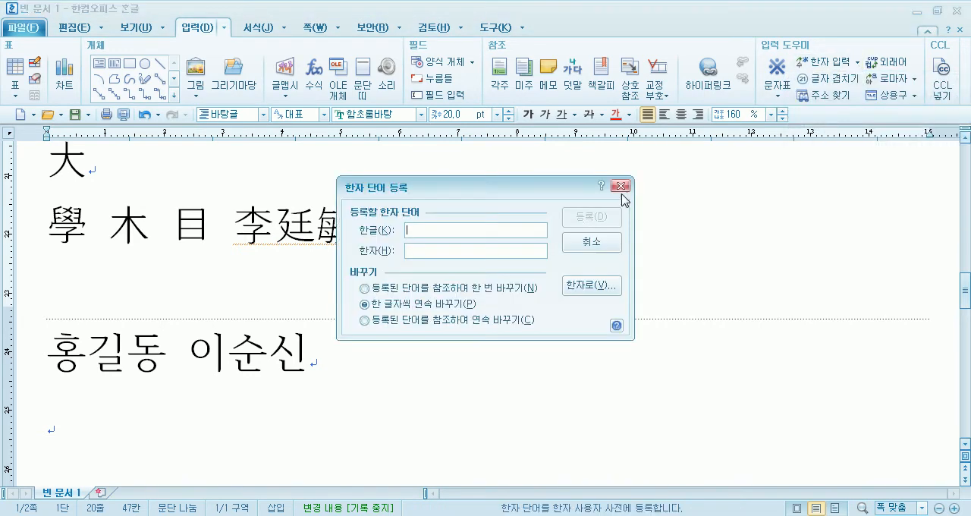
{"action": "left_click", "coordinate": [415, 251]}
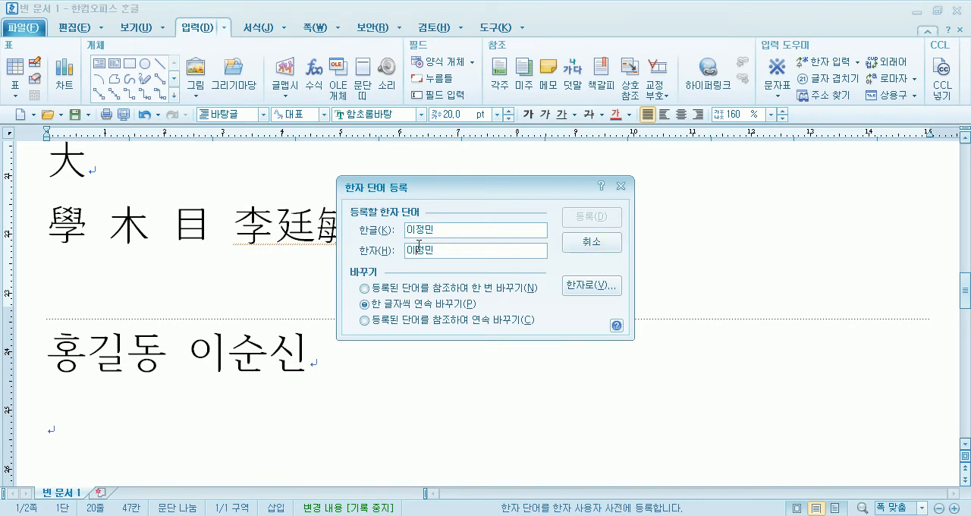
{"action": "key", "text": "F9"}
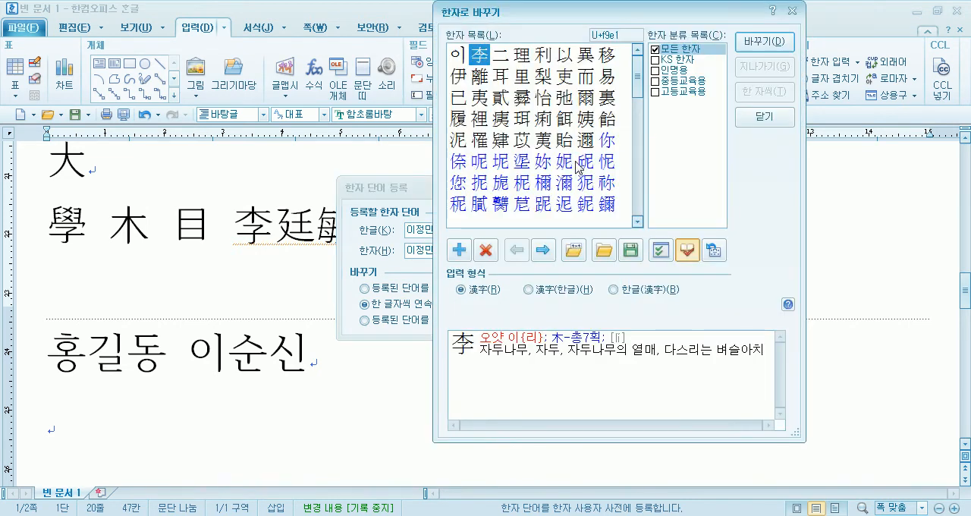
{"action": "key", "text": "Return"}
{"action": "key", "text": "Return"}
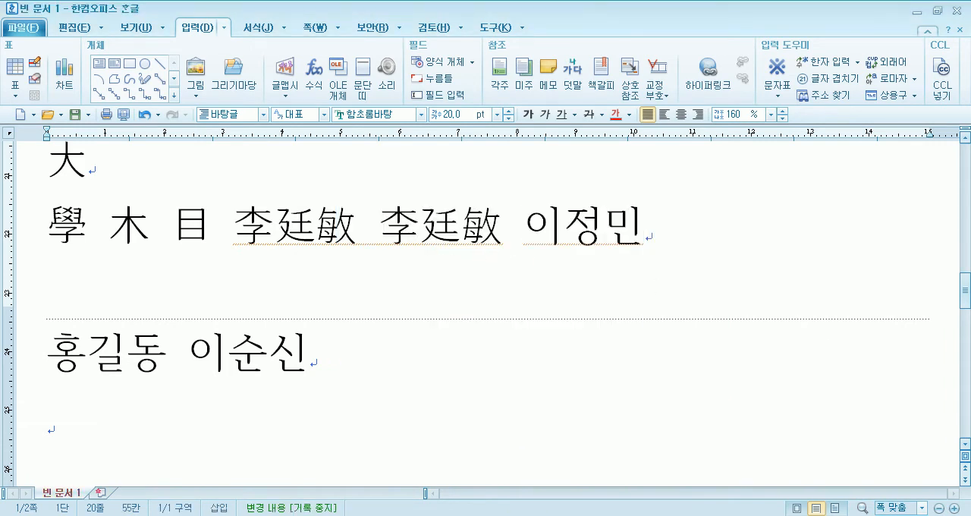
- Enter the name in Hangul once more after the two Hanja names on the line starting with 學
{"action": "left_click_drag", "start_coordinate": [532, 222], "coordinate": [643, 229]}
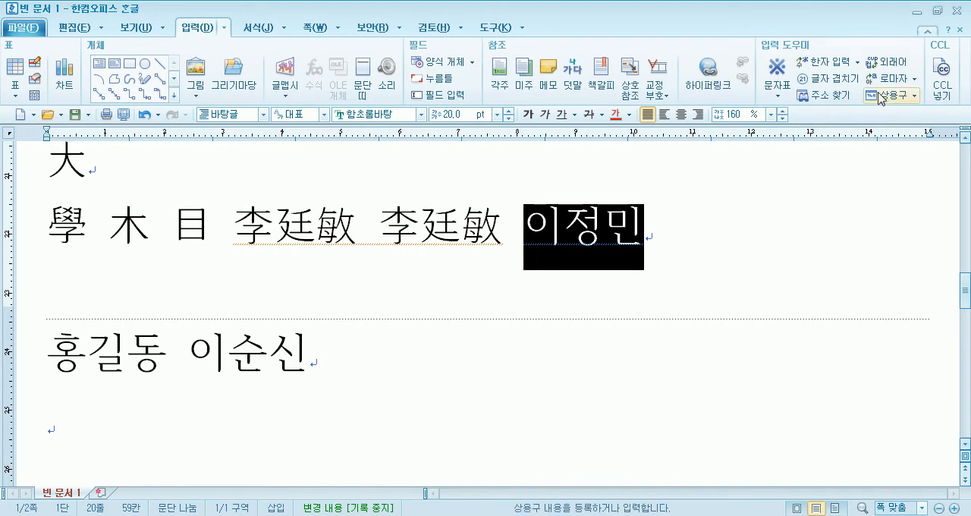
{"action": "left_click", "coordinate": [856, 62]}
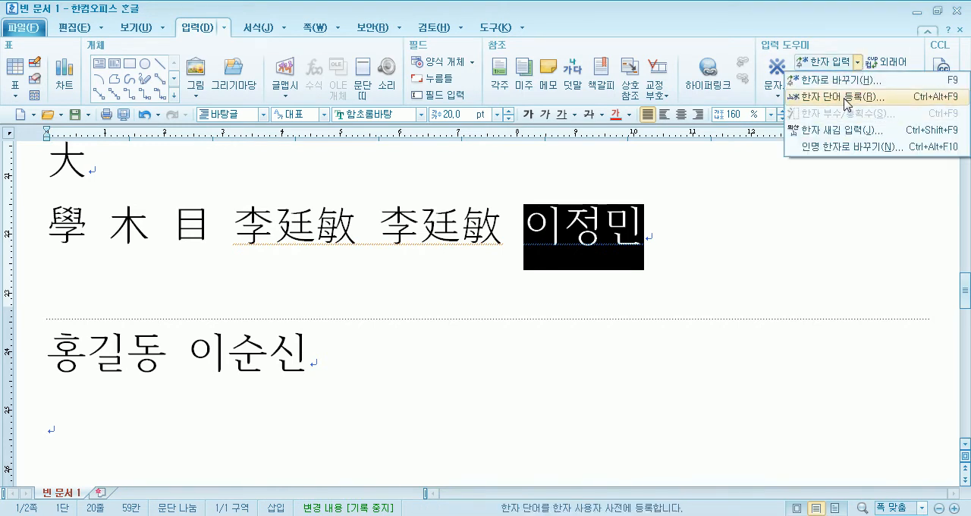
{"action": "left_click", "coordinate": [737, 235]}
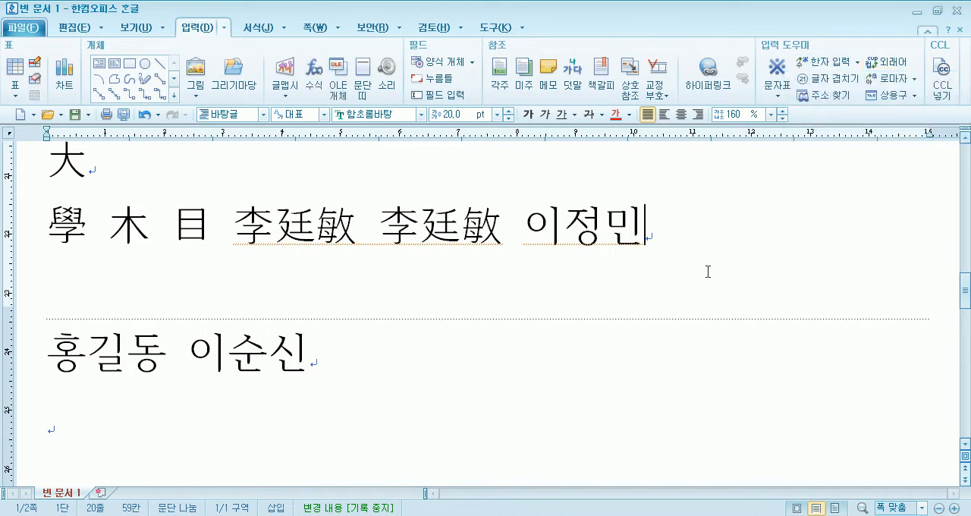
- Review the Notepad list of steps for registering one's own name in the Hanja dictionary, and return to the document
{"action": "key", "text": "alt+Tab"}
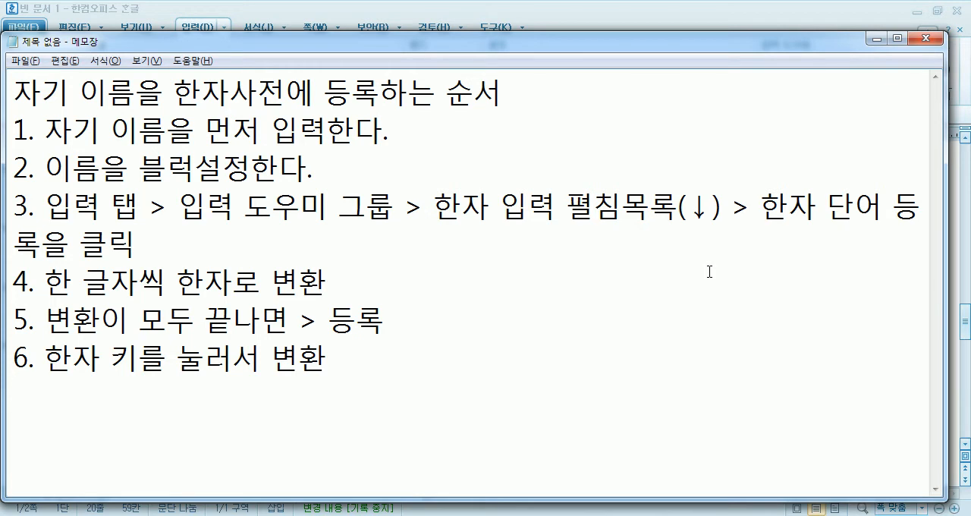
{"action": "left_click_drag", "start_coordinate": [188, 47], "coordinate": [191, 20]}
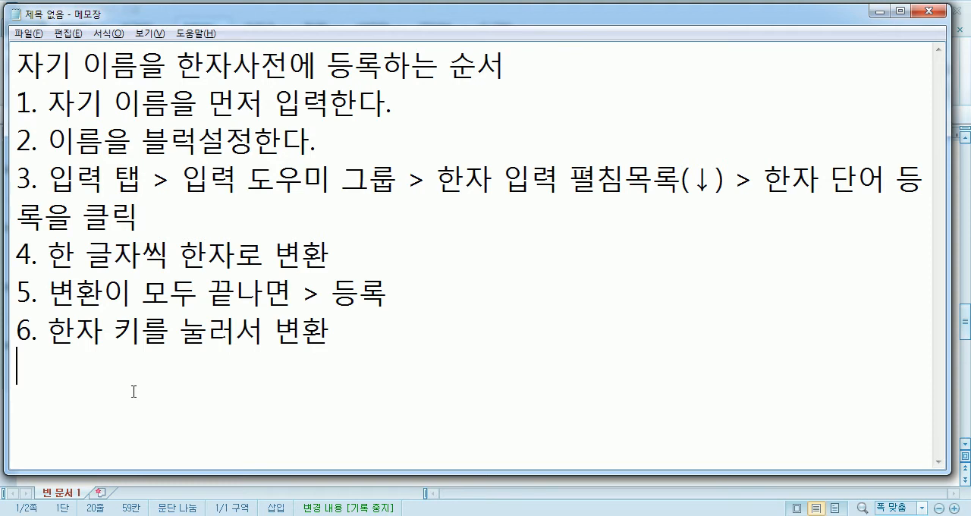
{"action": "key", "text": "alt+Tab"}
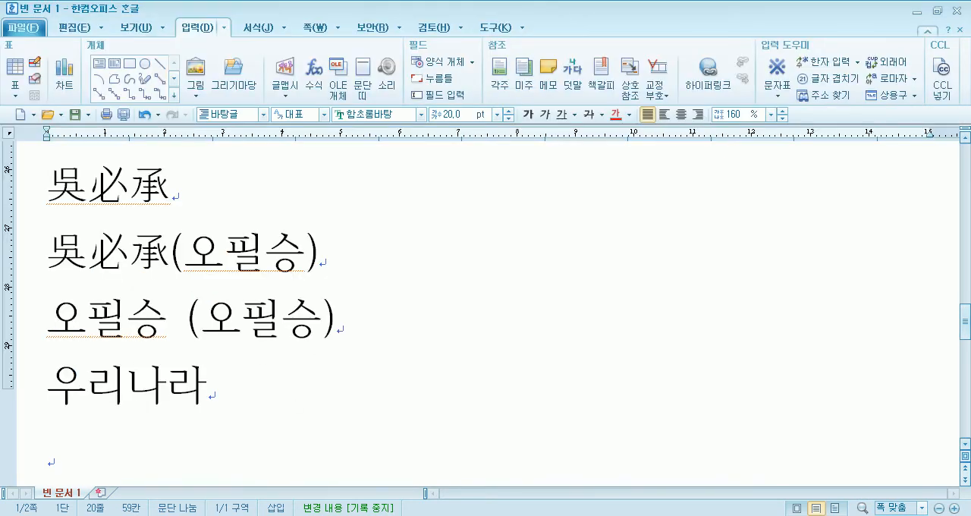
- Switch to the browser, open the host.new21.net site and look through the post list of its 공부방 board
{"action": "key", "text": "alt+Tab"}
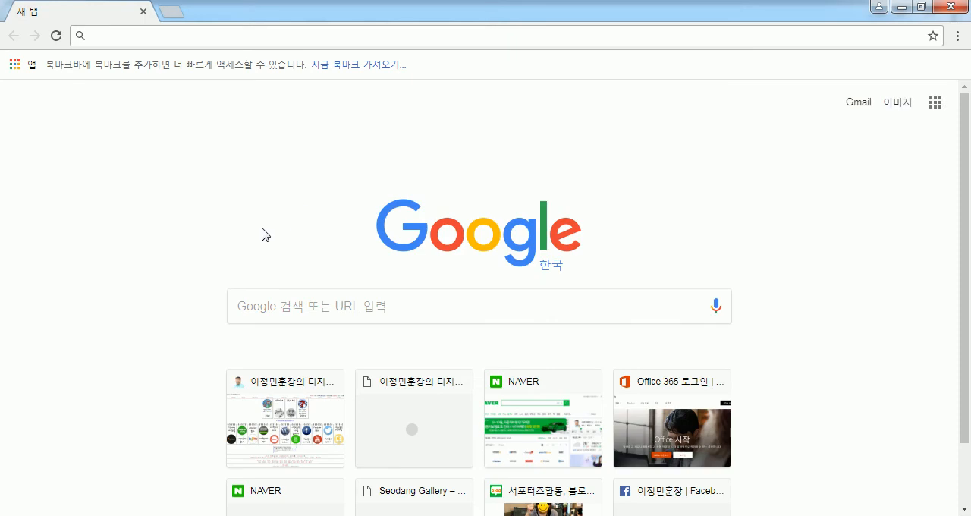
{"action": "left_click", "coordinate": [301, 401]}
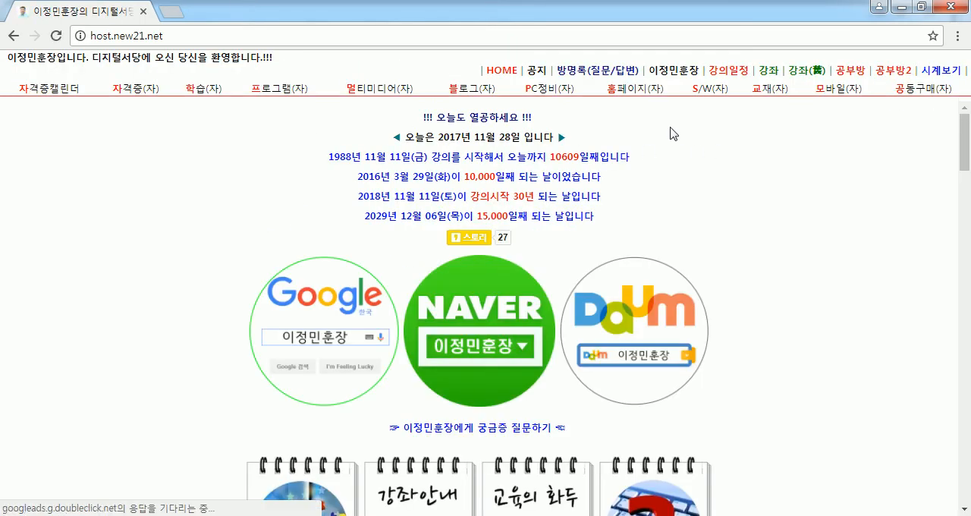
{"action": "scroll", "coordinate": [258, 246], "scroll_direction": "down", "scroll_amount": 2}
{"action": "scroll", "coordinate": [258, 246], "scroll_direction": "down", "scroll_amount": 2}
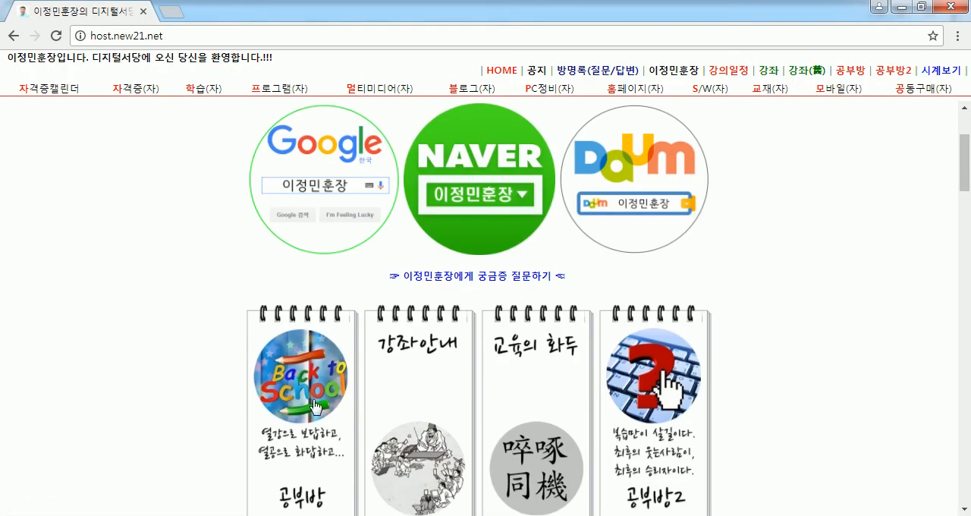
{"action": "left_click", "coordinate": [291, 340]}
{"action": "scroll", "coordinate": [217, 348], "scroll_direction": "down", "scroll_amount": 6}
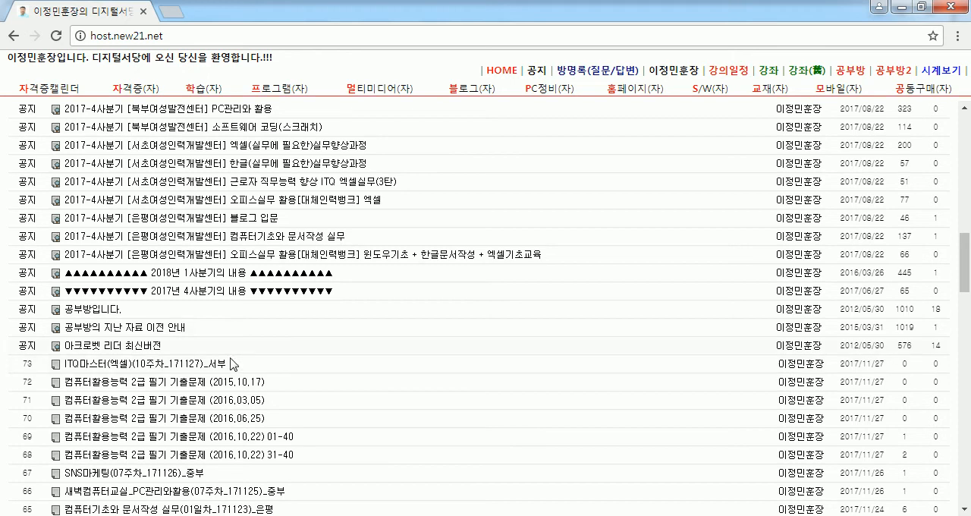
{"action": "scroll", "coordinate": [203, 370], "scroll_direction": "down", "scroll_amount": 4}
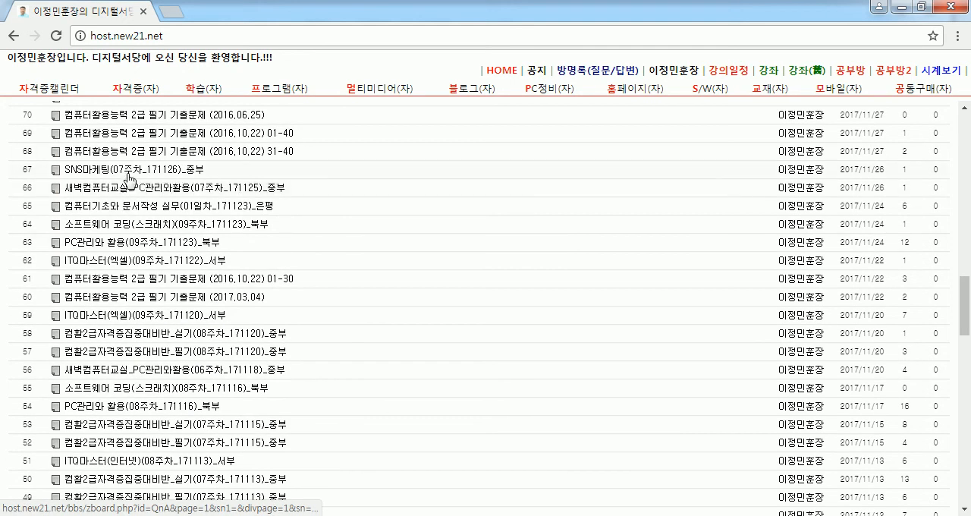
- View the SNS마케팅(07주차_171126)_중부 and ITQ마스터(파워포인트)(06주차_171101)_서부 posts
{"action": "left_click", "coordinate": [138, 169]}
{"action": "scroll", "coordinate": [295, 271], "scroll_direction": "down", "scroll_amount": 3}
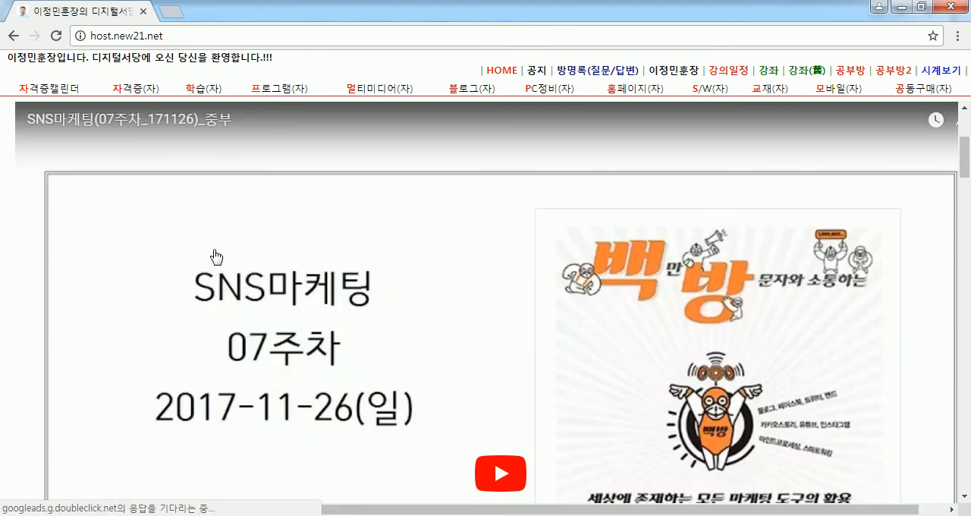
{"action": "scroll", "coordinate": [396, 263], "scroll_direction": "down", "scroll_amount": 10}
{"action": "scroll", "coordinate": [314, 271], "scroll_direction": "down", "scroll_amount": 15}
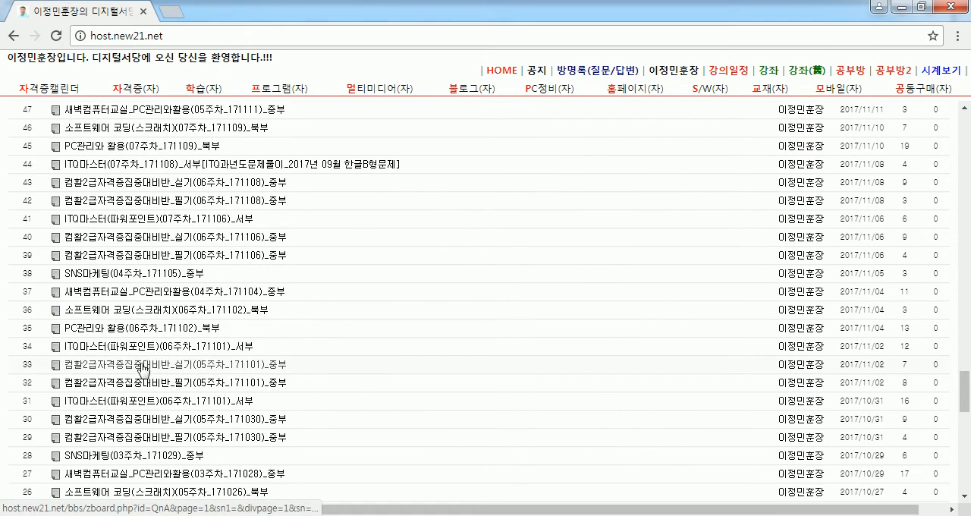
{"action": "left_click", "coordinate": [122, 346]}
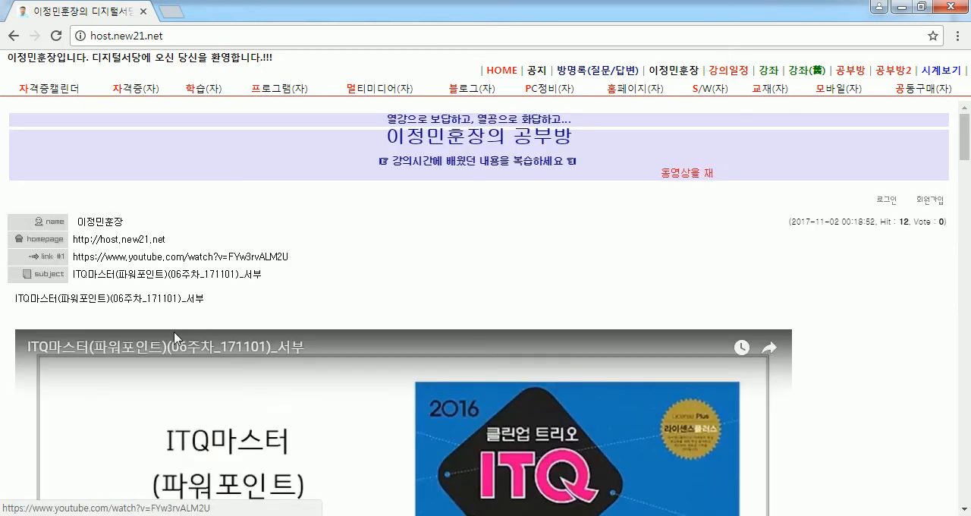
{"action": "scroll", "coordinate": [174, 348], "scroll_direction": "down", "scroll_amount": 15}
{"action": "scroll", "coordinate": [173, 343], "scroll_direction": "down", "scroll_amount": 5}
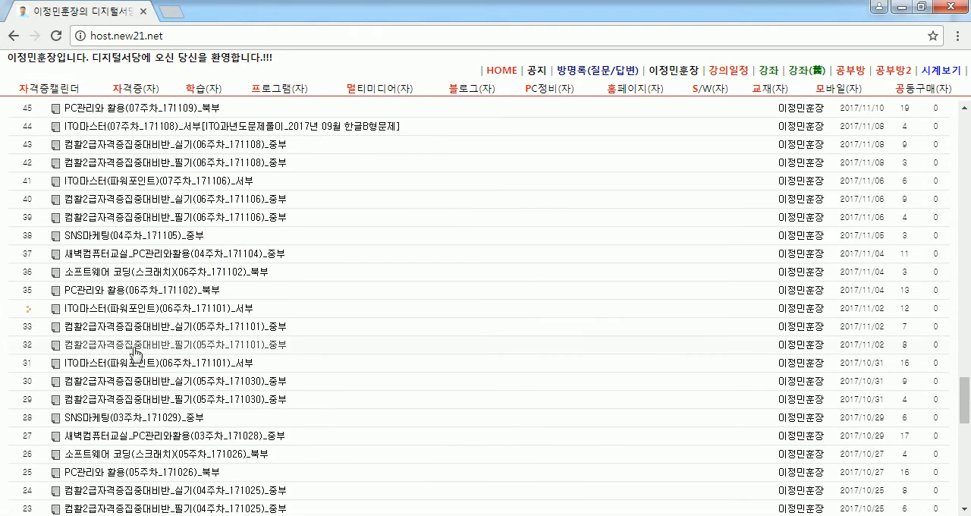
- Read the topics, required materials and video section of the PC관리와 활용(06주차_171102)_북부 post, and close the browser
{"action": "left_click", "coordinate": [119, 298]}
{"action": "scroll", "coordinate": [256, 326], "scroll_direction": "down", "scroll_amount": 3}
{"action": "left_click_drag", "start_coordinate": [57, 194], "coordinate": [145, 349]}
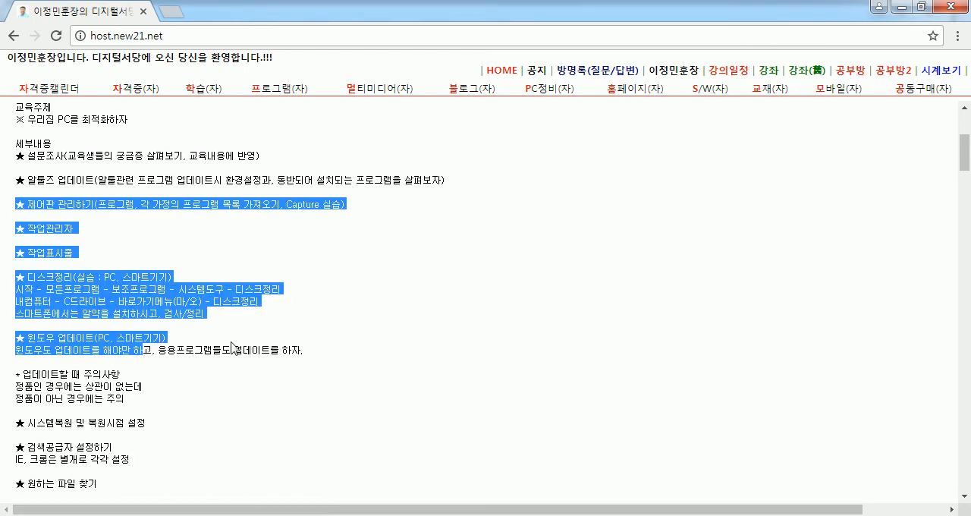
{"action": "scroll", "coordinate": [280, 371], "scroll_direction": "down", "scroll_amount": 3}
{"action": "key", "text": "alt+Tab"}
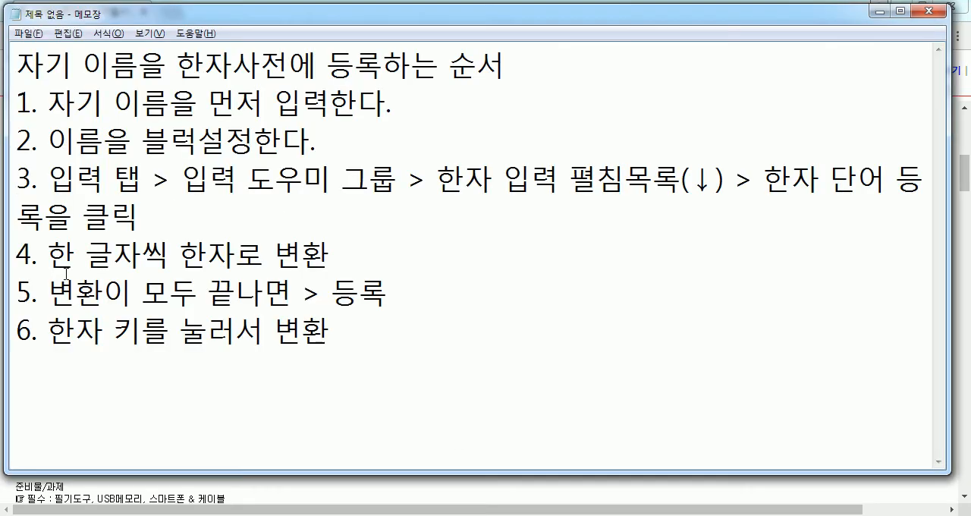
{"action": "key", "text": "alt+Tab"}
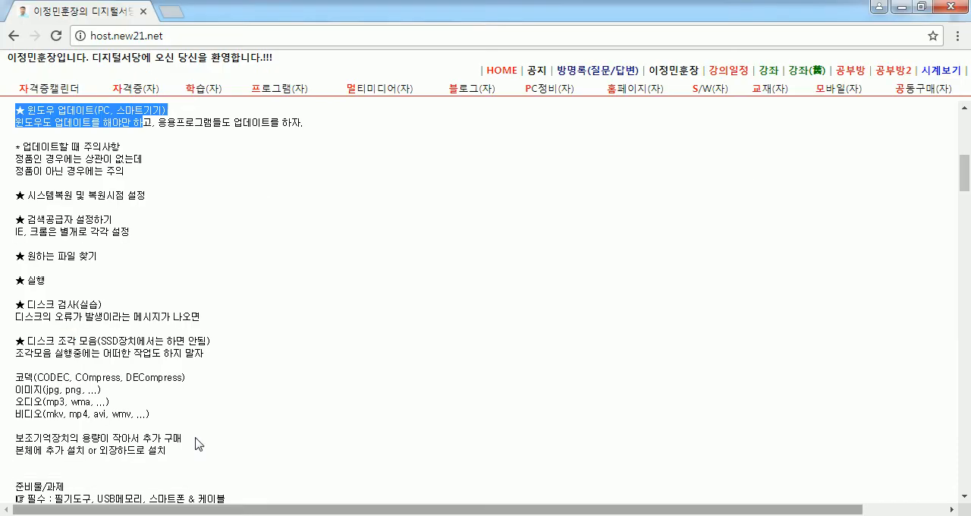
{"action": "scroll", "coordinate": [76, 281], "scroll_direction": "down", "scroll_amount": 4}
{"action": "left_click_drag", "start_coordinate": [15, 182], "coordinate": [103, 199]}
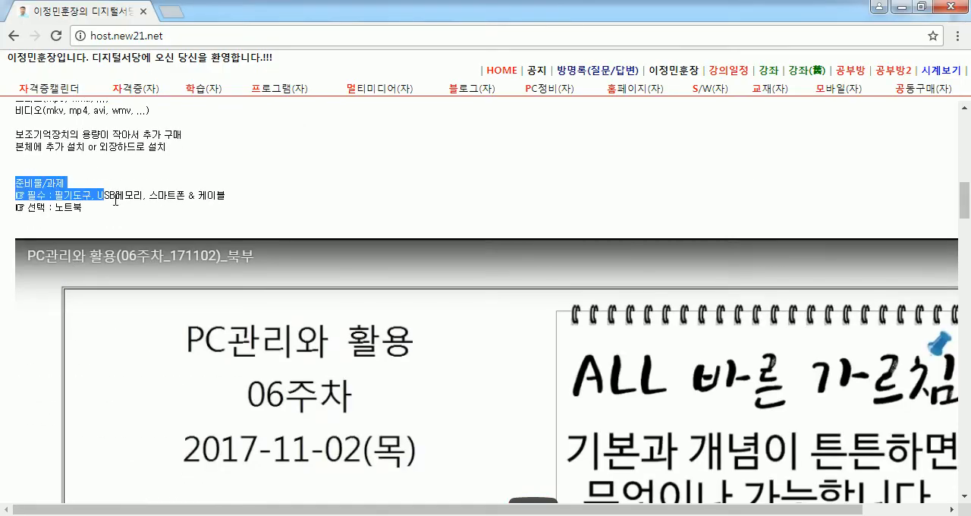
{"action": "scroll", "coordinate": [182, 195], "scroll_direction": "down", "scroll_amount": 6}
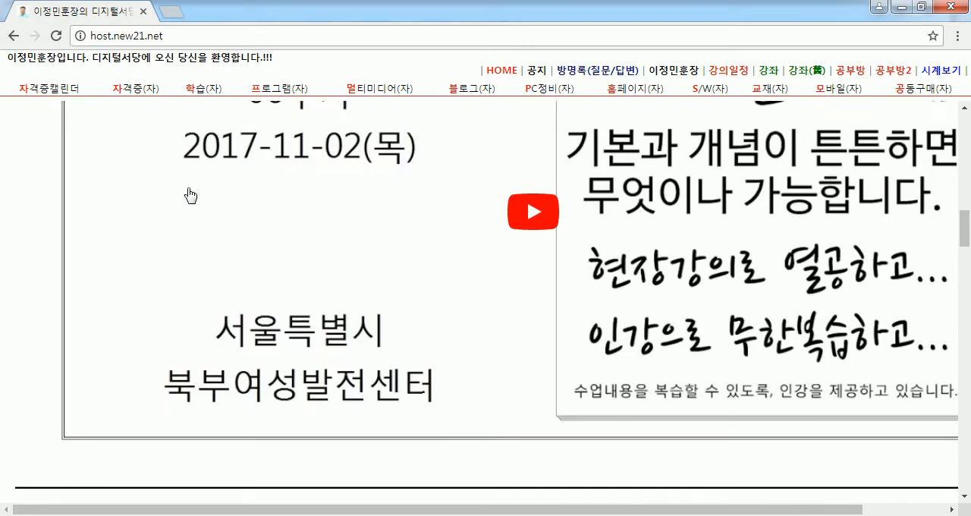
{"action": "left_click", "coordinate": [950, 12]}
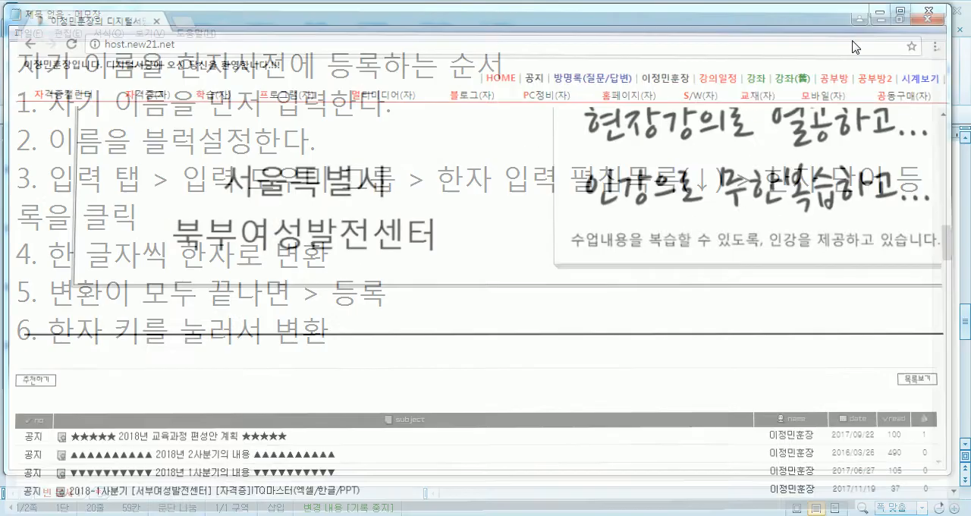
- Return to the Hangul document and add blank lines below 우리나라
{"action": "left_click", "coordinate": [102, 373]}
{"action": "key", "text": "alt+Tab"}
{"action": "left_click", "coordinate": [140, 442]}
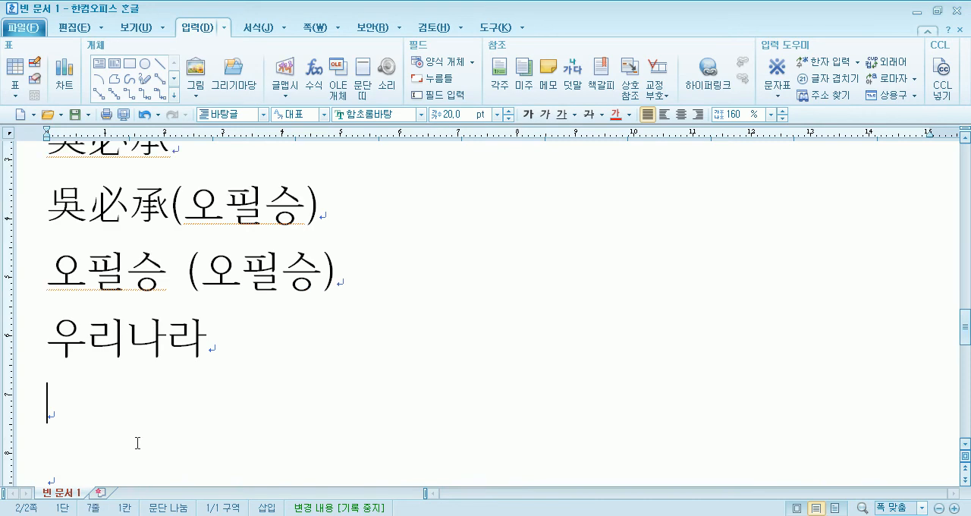
{"action": "key", "text": "Return"}
{"action": "key", "text": "Return"}
{"action": "key", "text": "Return"}
{"action": "key", "text": "Return"}
{"action": "key", "text": "Return"}
{"action": "key", "text": "Return"}
{"action": "key", "text": "Return"}
{"action": "key", "text": "Return"}
{"action": "key", "text": "Return"}
{"action": "key", "text": "Return"}
{"action": "left_click", "coordinate": [56, 231]}
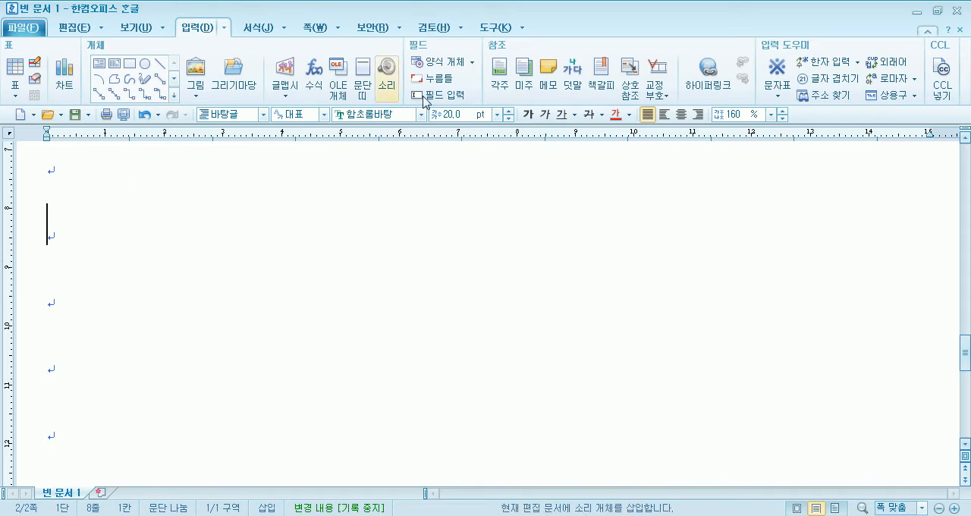
- View the radical input options of 한자 부수/총획수 and close the dialog without inserting a character
{"action": "left_click", "coordinate": [857, 63]}
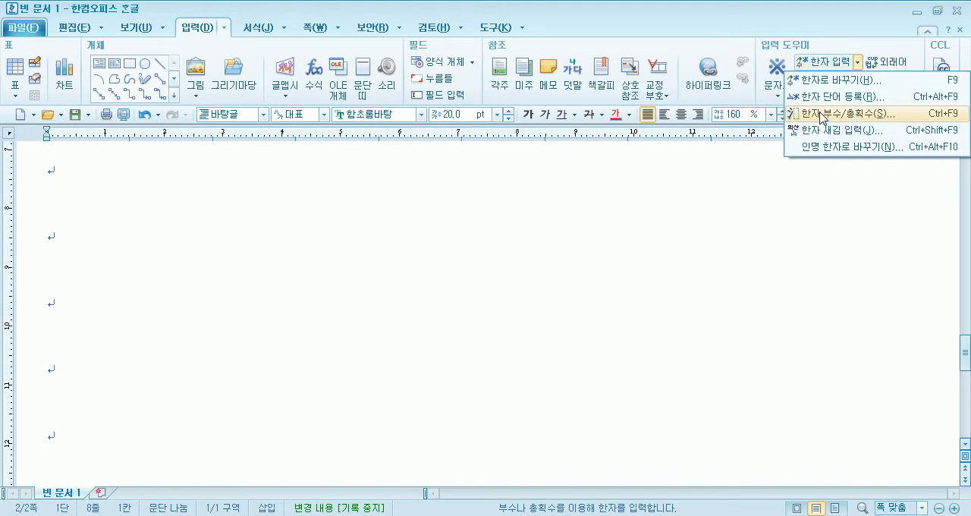
{"action": "left_click", "coordinate": [876, 114]}
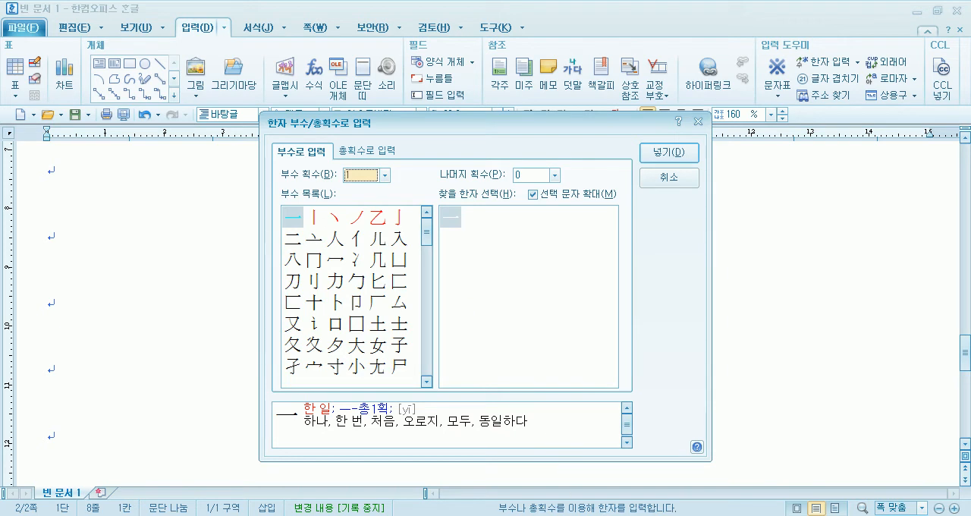
{"action": "left_click", "coordinate": [667, 176]}
- Examine the surname character of the first Hanja name and the character 學 on the same line
{"action": "scroll", "coordinate": [305, 257], "scroll_direction": "up", "scroll_amount": 3}
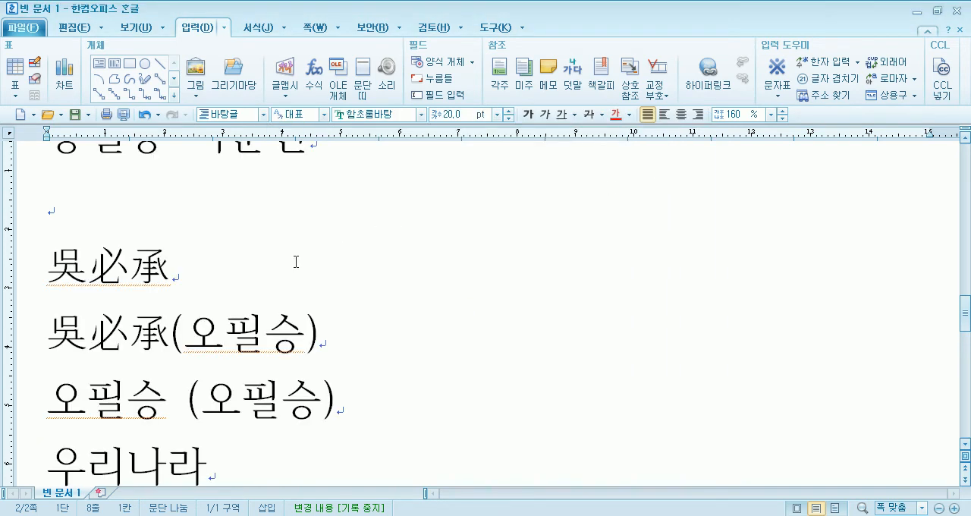
{"action": "scroll", "coordinate": [58, 273], "scroll_direction": "up", "scroll_amount": 3}
{"action": "left_click_drag", "start_coordinate": [220, 221], "coordinate": [277, 248]}
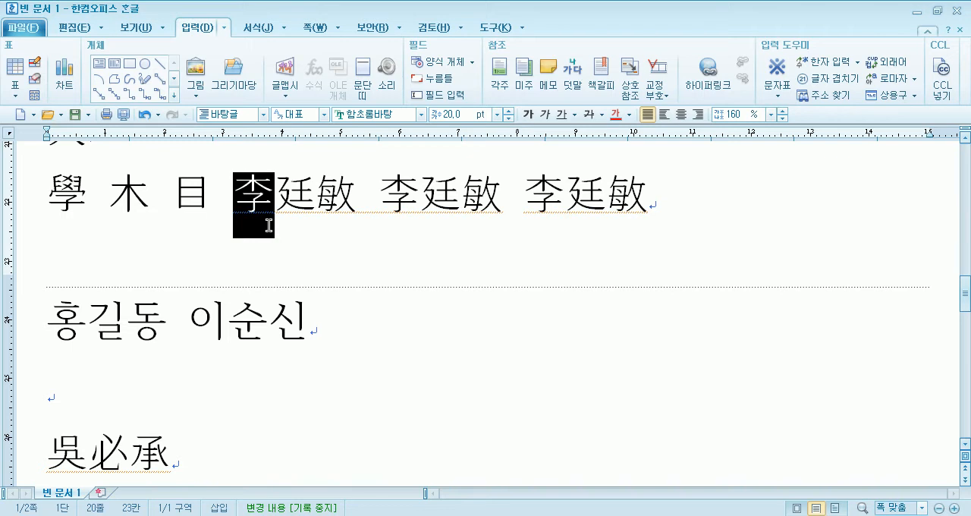
{"action": "left_click", "coordinate": [274, 201]}
{"action": "scroll", "coordinate": [273, 201], "scroll_direction": "up", "scroll_amount": 1}
{"action": "left_click_drag", "start_coordinate": [250, 228], "coordinate": [270, 226]}
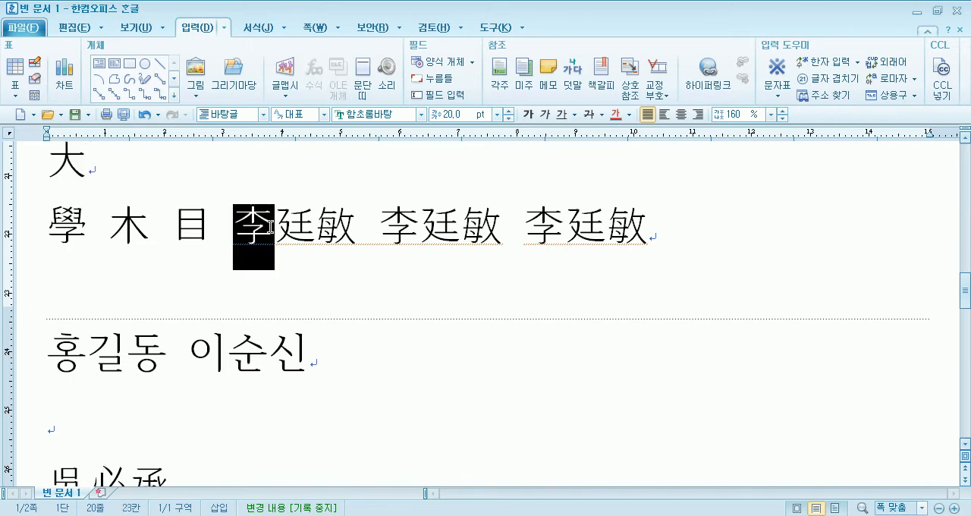
{"action": "left_click", "coordinate": [240, 235]}
{"action": "left_click_drag", "start_coordinate": [47, 228], "coordinate": [75, 219]}
{"action": "left_click", "coordinate": [86, 222]}
{"action": "left_click", "coordinate": [74, 217]}
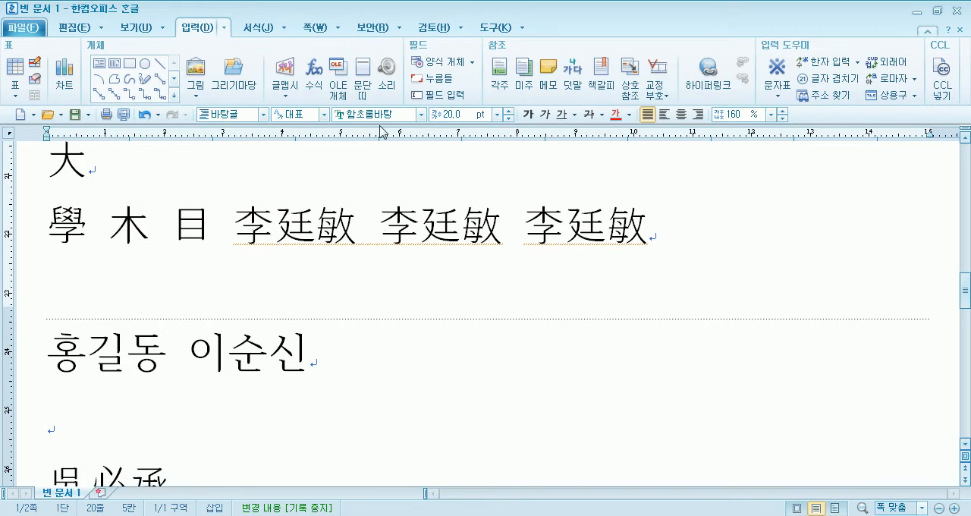
{"action": "left_click_drag", "start_coordinate": [236, 226], "coordinate": [265, 226]}
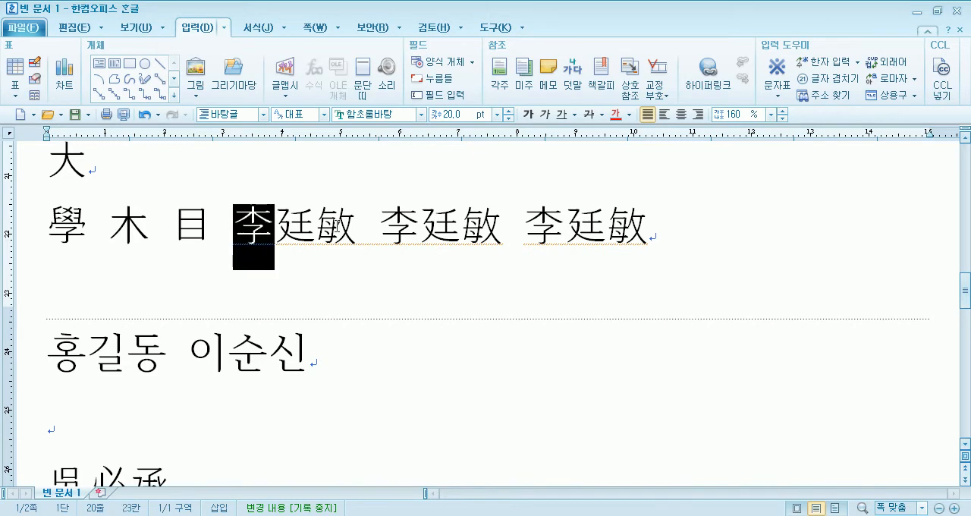
{"action": "left_click", "coordinate": [857, 64]}
{"action": "left_click", "coordinate": [461, 280]}
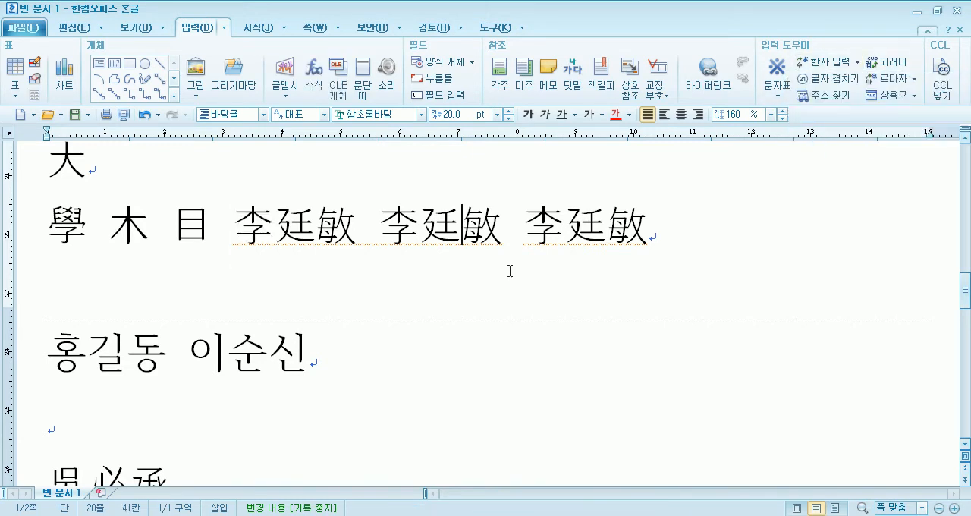
- At the end of the 學 木 目 line, open 한자 부수/총획수 and list the characters with 7 total strokes
{"action": "key", "text": "End"}
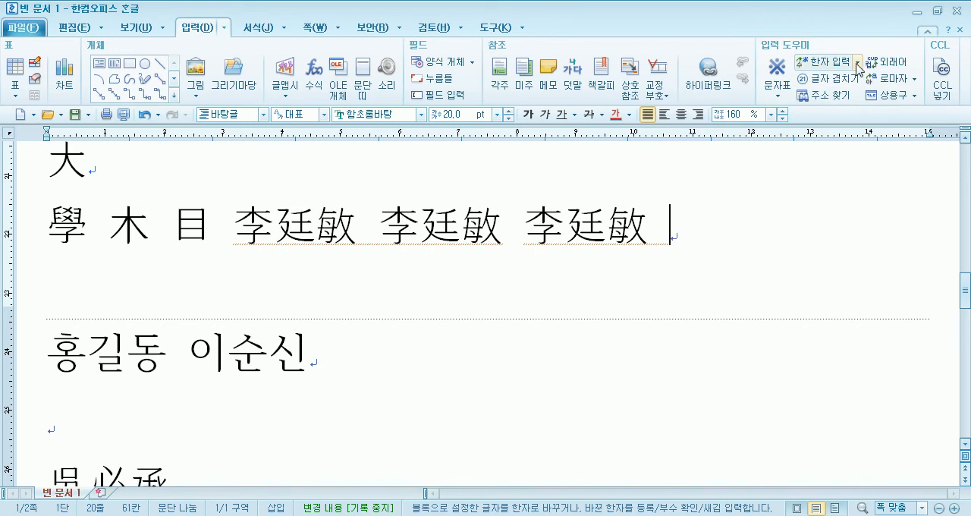
{"action": "left_click", "coordinate": [857, 64]}
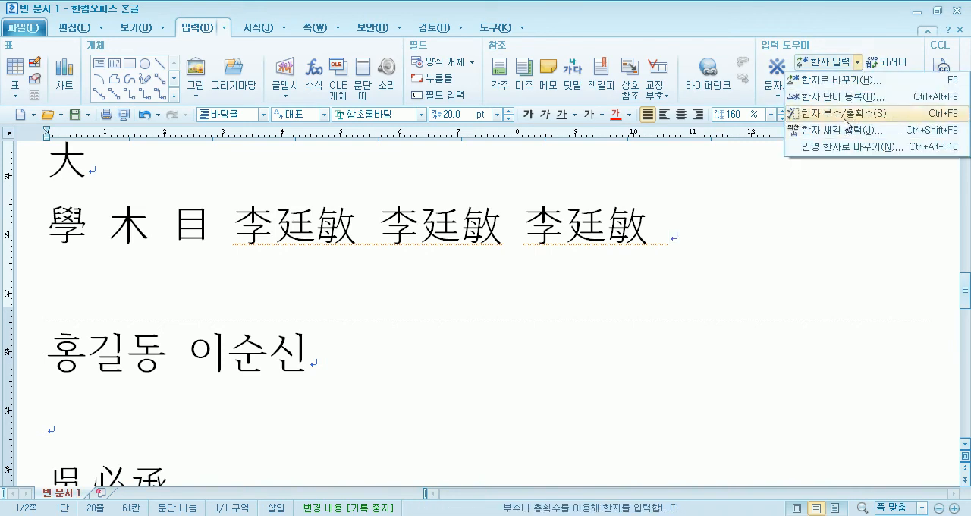
{"action": "left_click", "coordinate": [846, 115]}
{"action": "left_click", "coordinate": [369, 153]}
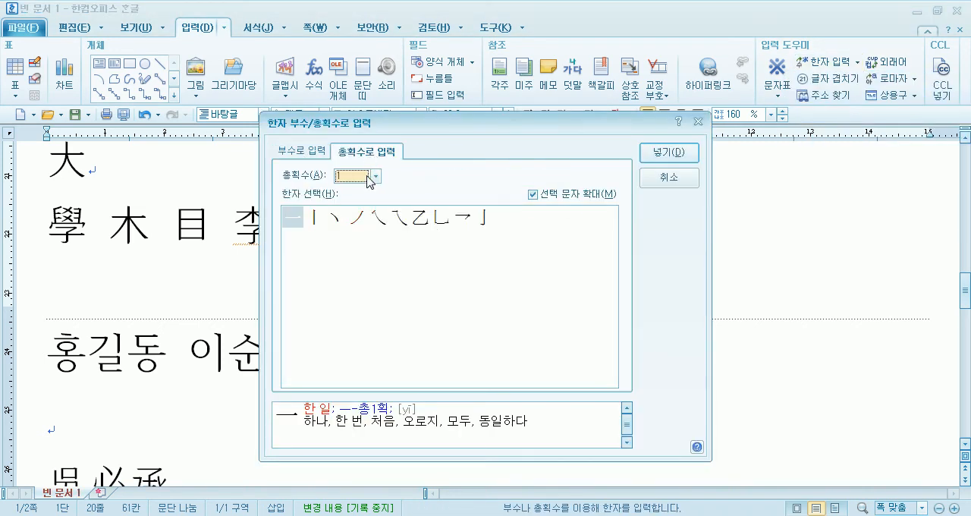
{"action": "left_click", "coordinate": [374, 176]}
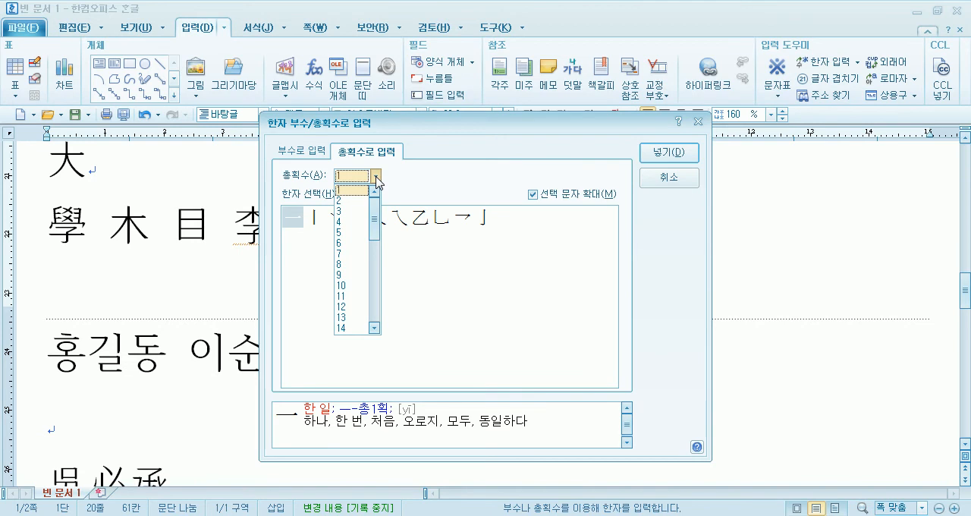
{"action": "left_click", "coordinate": [342, 255]}
{"action": "left_click_drag", "start_coordinate": [507, 126], "coordinate": [520, 52]}
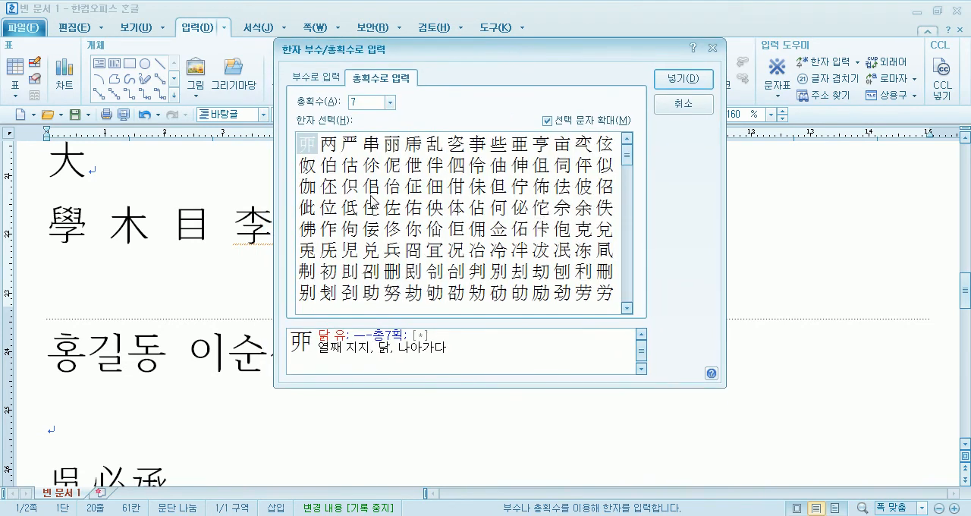
- Browse the list of 7-stroke Hanja and view the meanings of a few characters
{"action": "left_click", "coordinate": [626, 308]}
{"action": "left_click", "coordinate": [629, 305]}
{"action": "left_click", "coordinate": [629, 305]}
{"action": "left_click", "coordinate": [628, 306]}
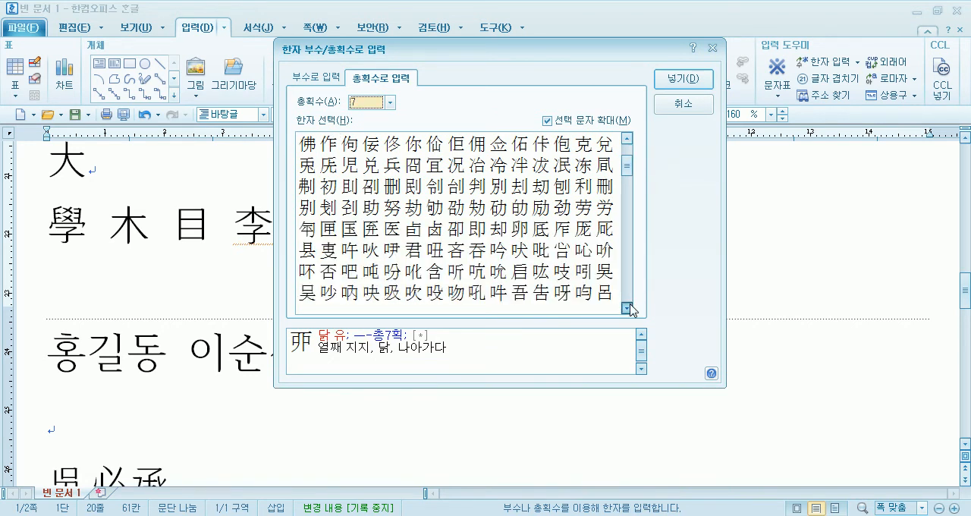
{"action": "left_click", "coordinate": [392, 206]}
{"action": "scroll", "coordinate": [417, 228], "scroll_direction": "down", "scroll_amount": 4}
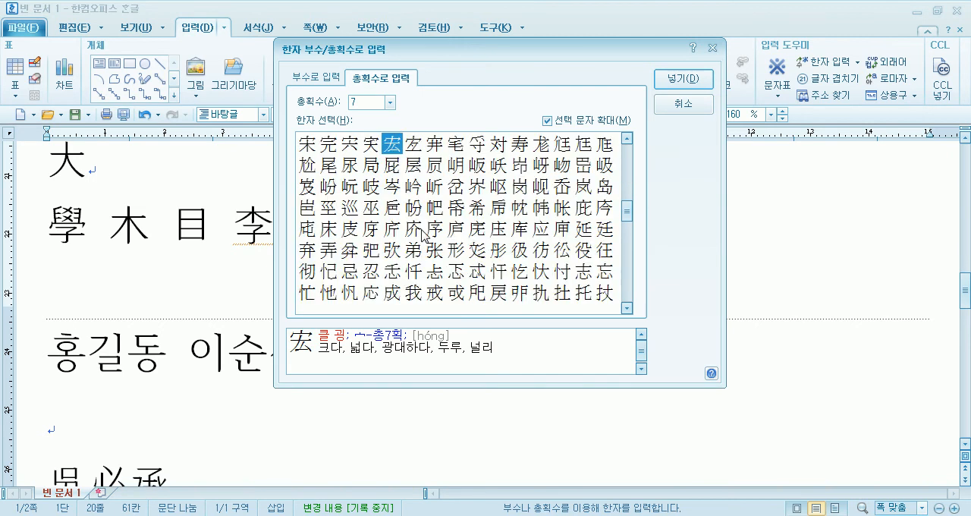
{"action": "scroll", "coordinate": [422, 234], "scroll_direction": "down", "scroll_amount": 3}
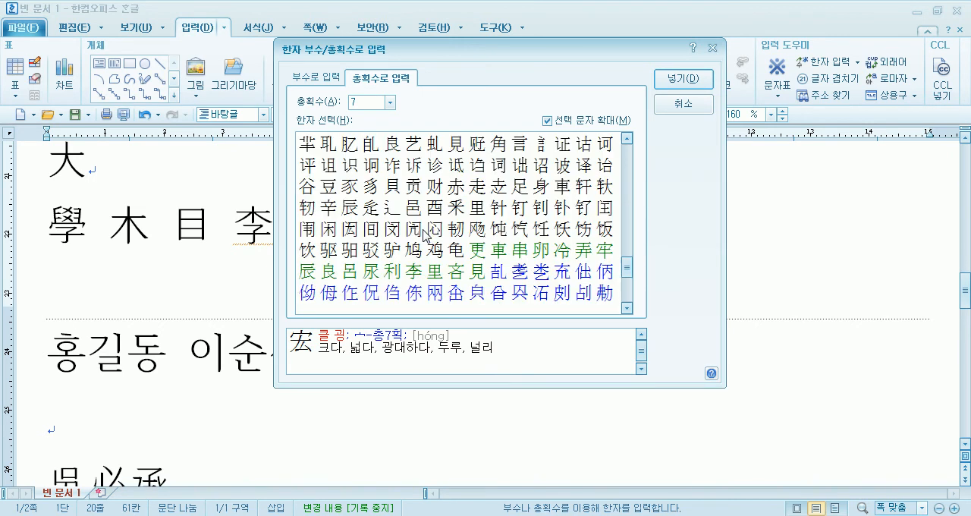
{"action": "left_click", "coordinate": [515, 231]}
{"action": "scroll", "coordinate": [515, 231], "scroll_direction": "up", "scroll_amount": 8}
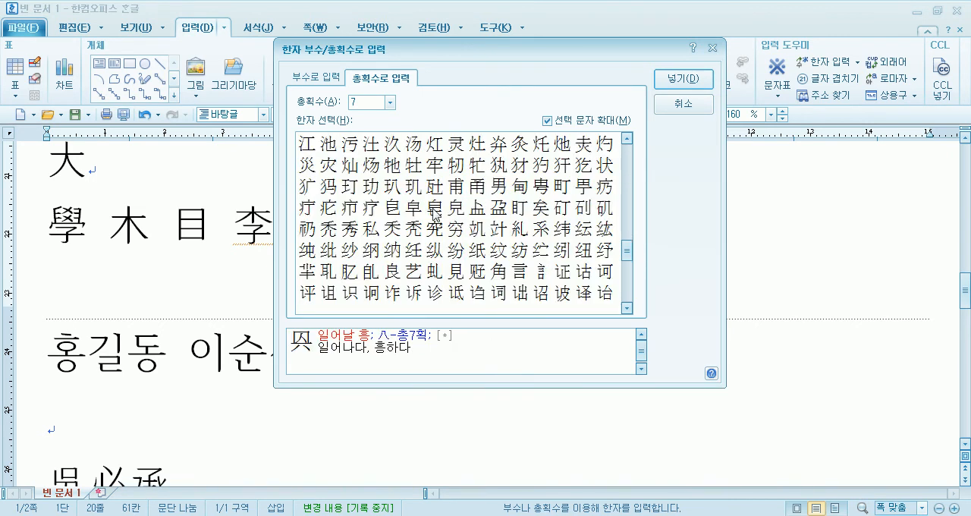
{"action": "scroll", "coordinate": [429, 205], "scroll_direction": "up", "scroll_amount": 1}
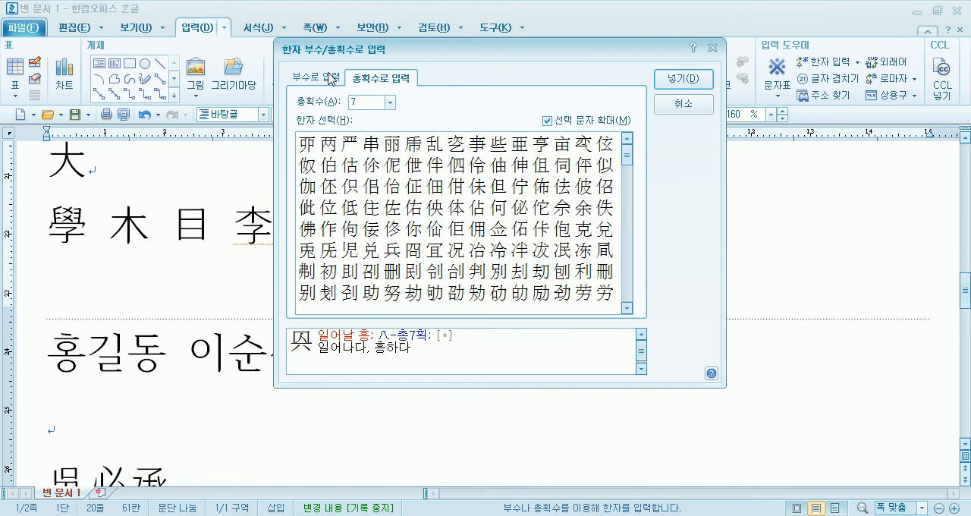
- Look up Hanja by radical, using the 3-stroke radical 子 with 4 remaining strokes
{"action": "left_click", "coordinate": [322, 78]}
{"action": "left_click_drag", "start_coordinate": [452, 48], "coordinate": [545, 39]}
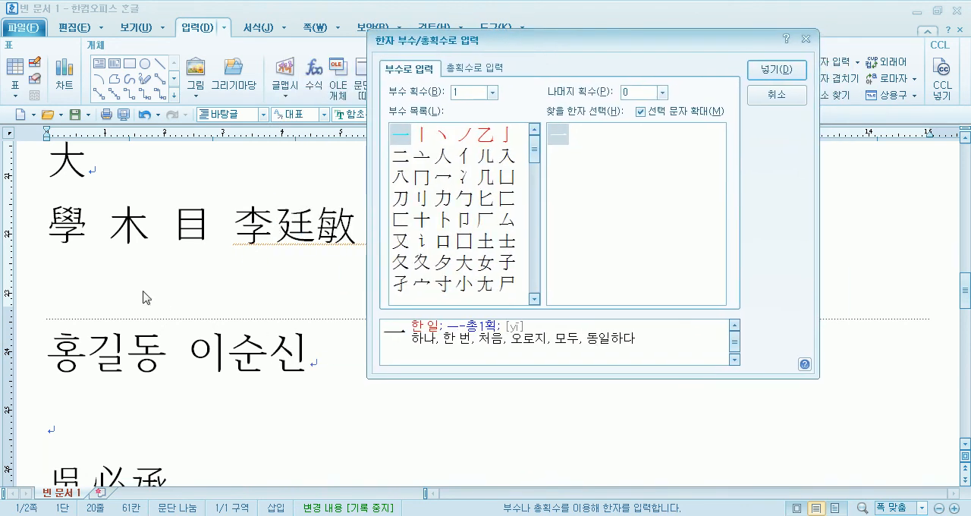
{"action": "left_click", "coordinate": [492, 93]}
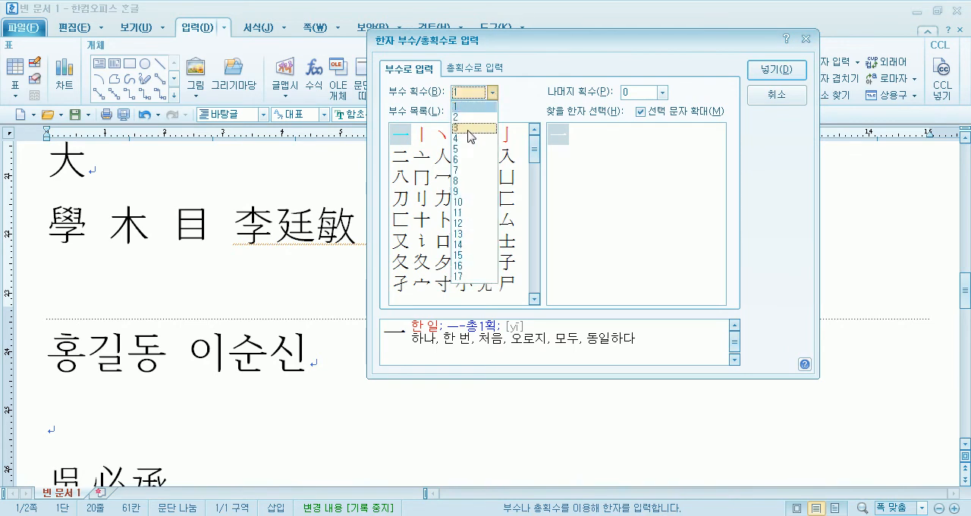
{"action": "left_click", "coordinate": [469, 129]}
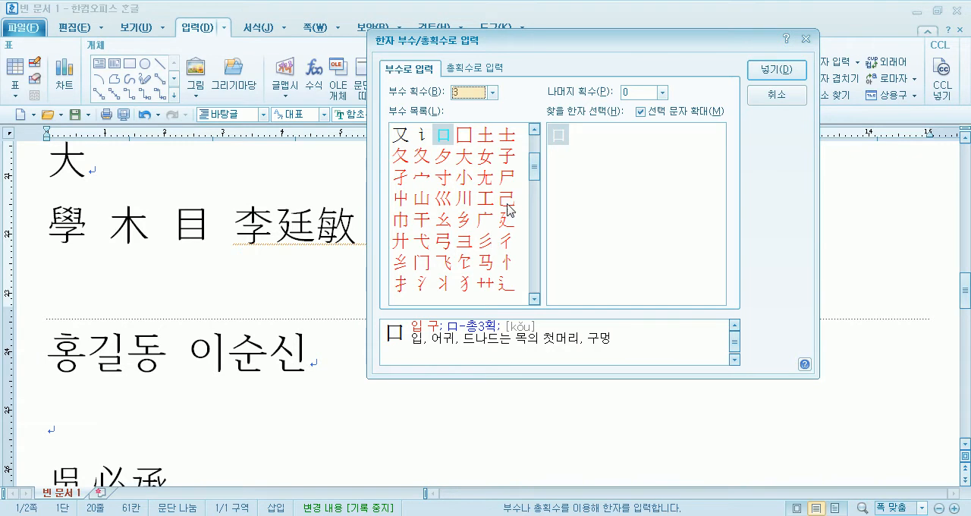
{"action": "left_click", "coordinate": [515, 159]}
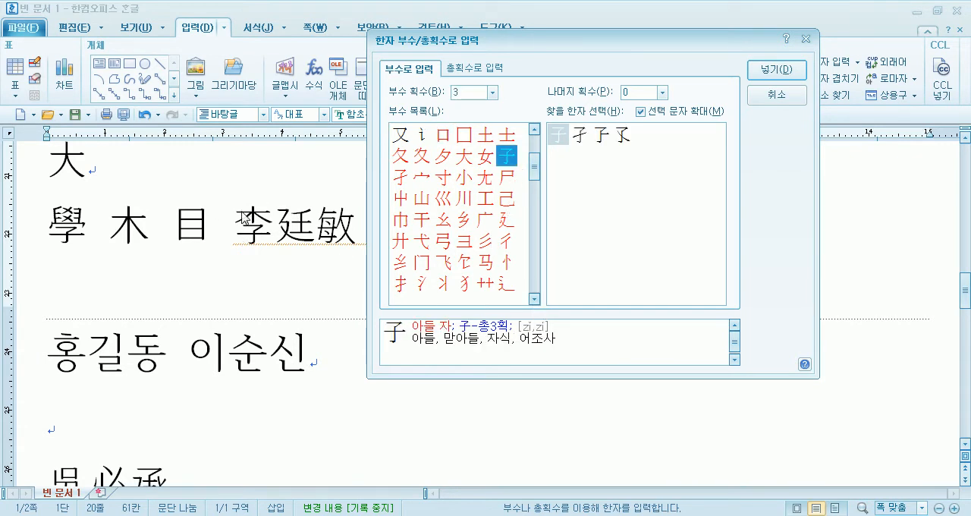
{"action": "left_click", "coordinate": [662, 92]}
{"action": "left_click", "coordinate": [628, 149]}
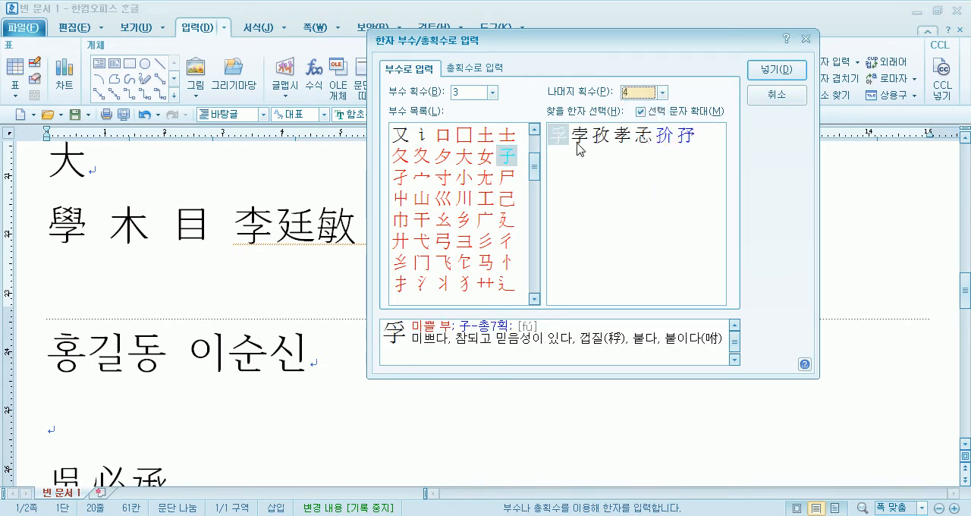
{"action": "key", "text": "Tab"}
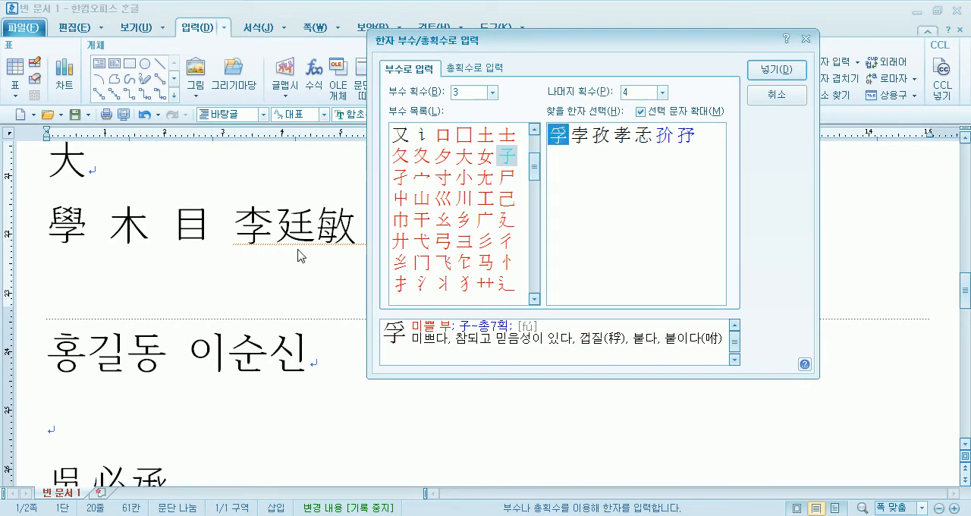
- Insert 李 at the end of the line by looking it up under the 4-stroke radical 木 with 3 remaining strokes
{"action": "left_click", "coordinate": [492, 92]}
{"action": "left_click", "coordinate": [464, 146]}
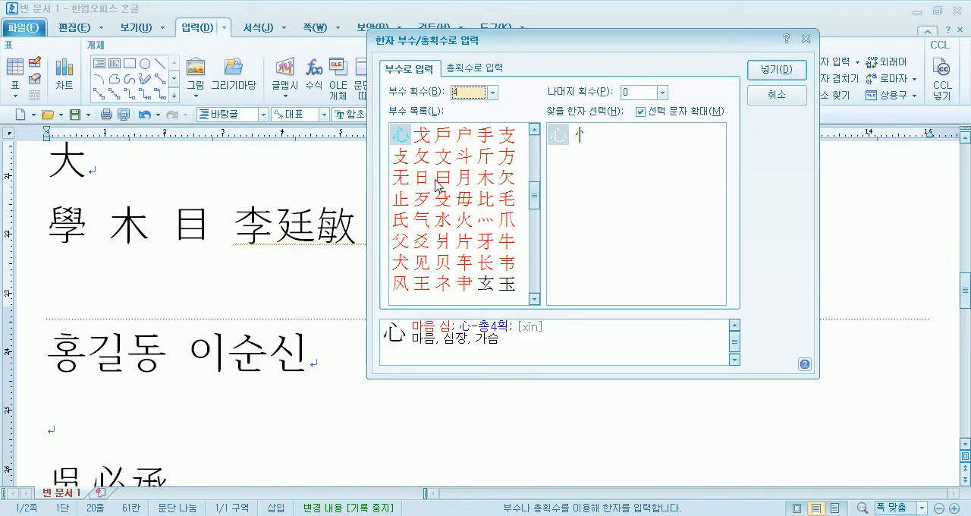
{"action": "left_click", "coordinate": [487, 182]}
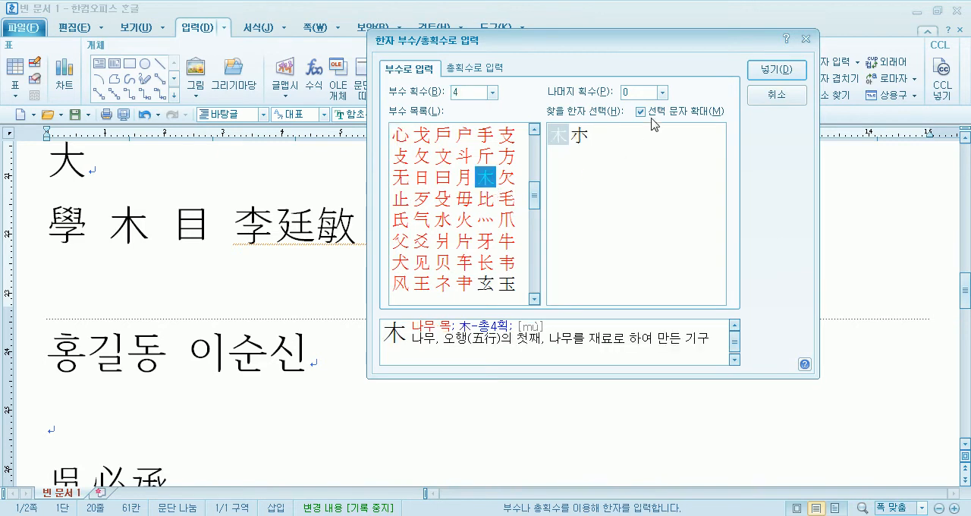
{"action": "left_click", "coordinate": [662, 92]}
{"action": "left_click", "coordinate": [635, 145]}
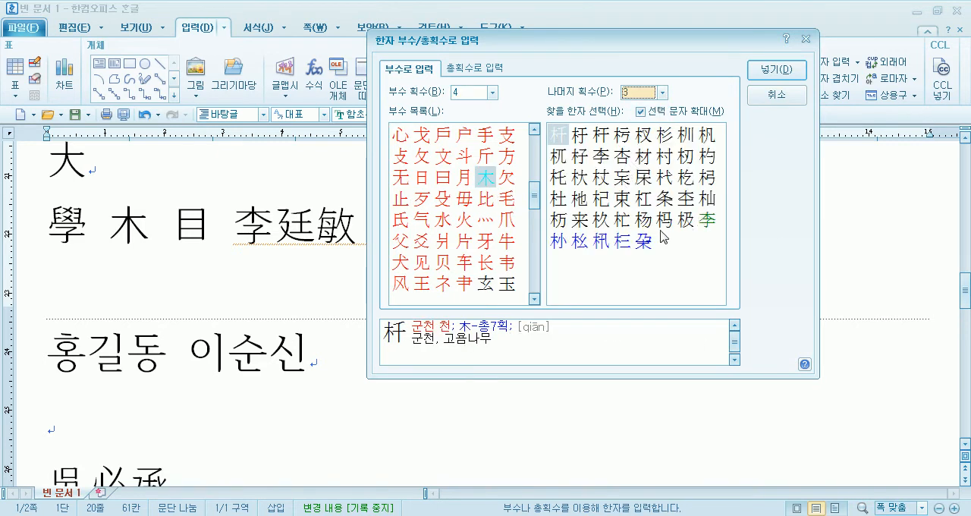
{"action": "left_click", "coordinate": [603, 163]}
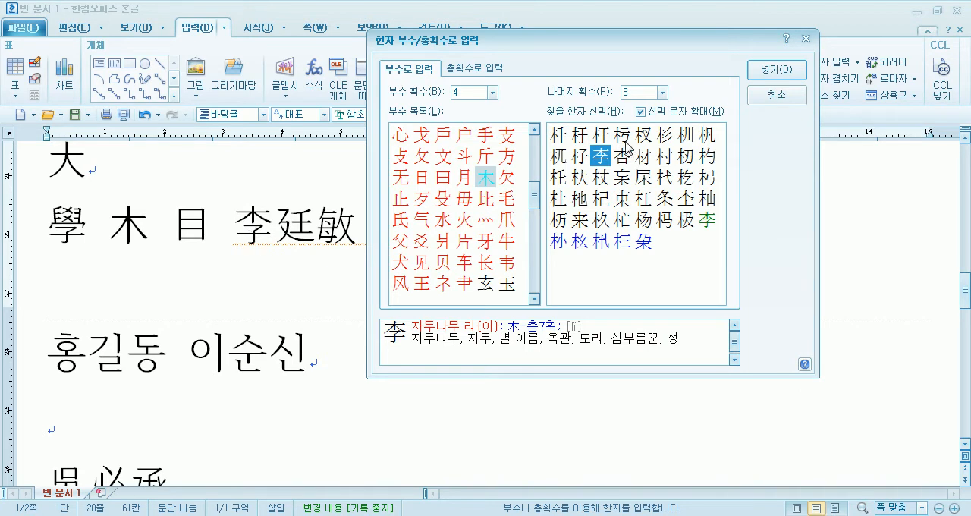
{"action": "mouse_move", "coordinate": [611, 162]}
{"action": "left_click", "coordinate": [776, 70]}
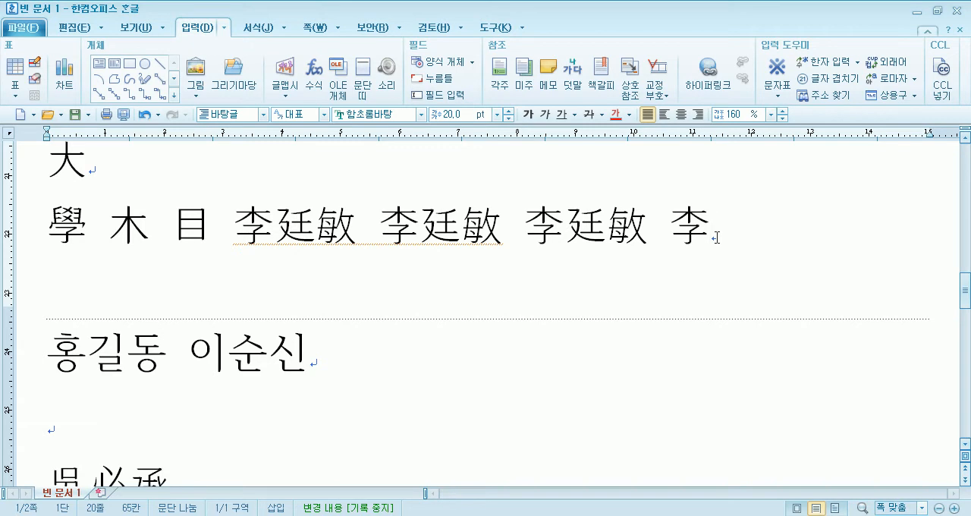
- View the Hanja candidates for 이순신, preview the meaning of 李舜臣, and close the dialog without converting
{"action": "left_click", "coordinate": [857, 62]}
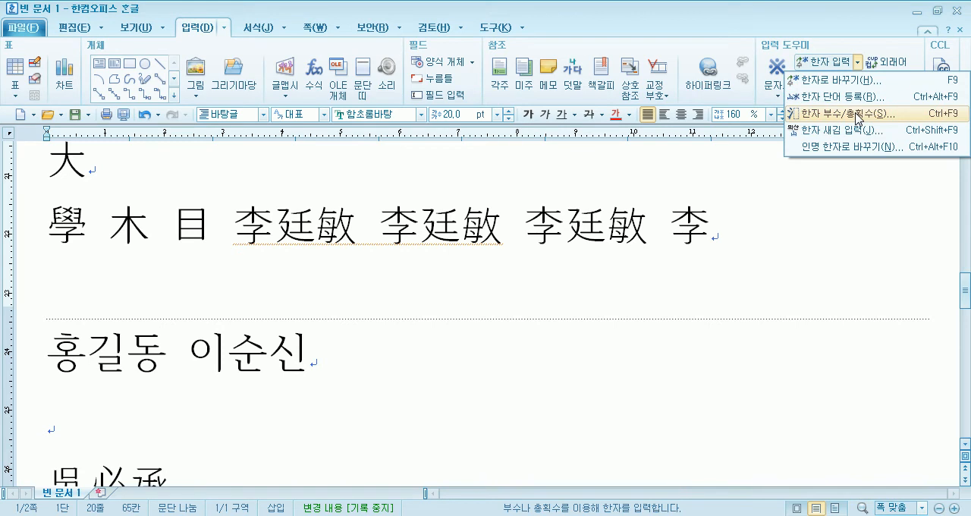
{"action": "left_click", "coordinate": [312, 362]}
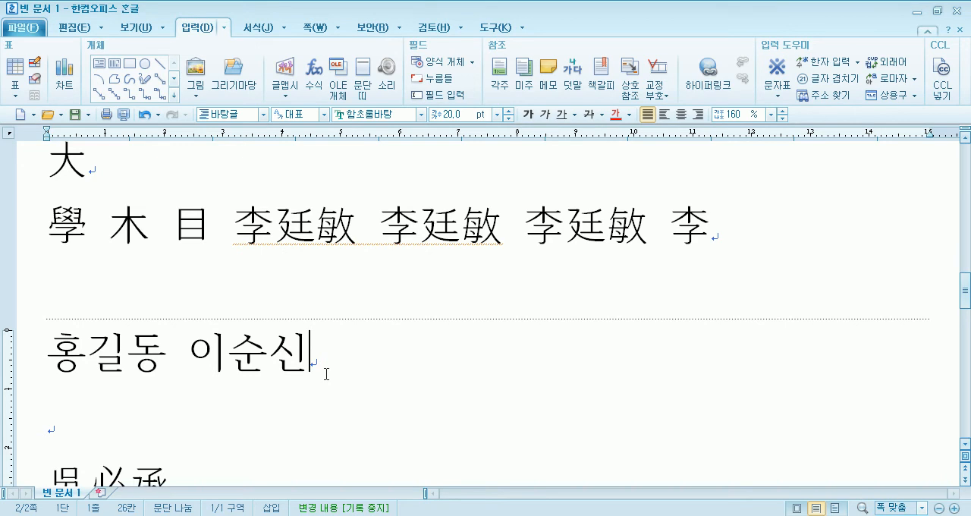
{"action": "key", "text": "F9"}
{"action": "left_click", "coordinate": [590, 71]}
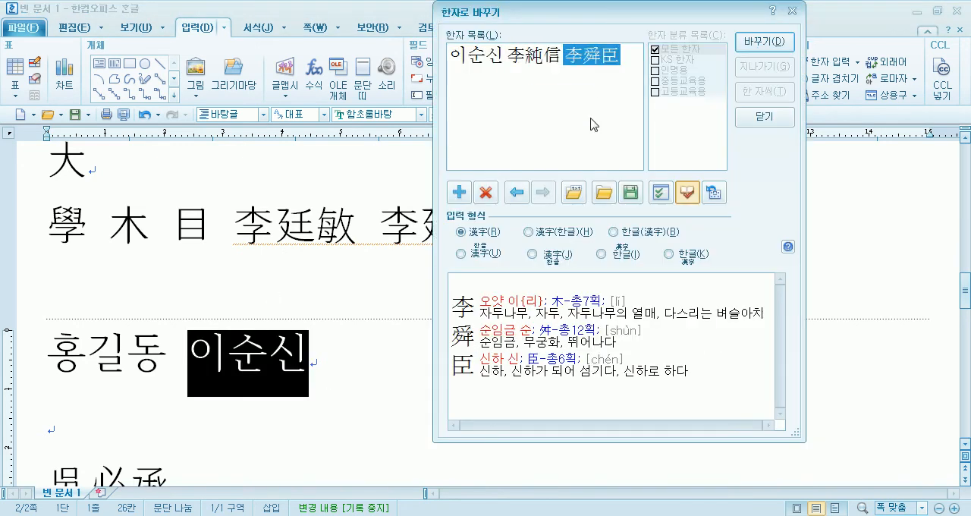
{"action": "left_click", "coordinate": [764, 116]}
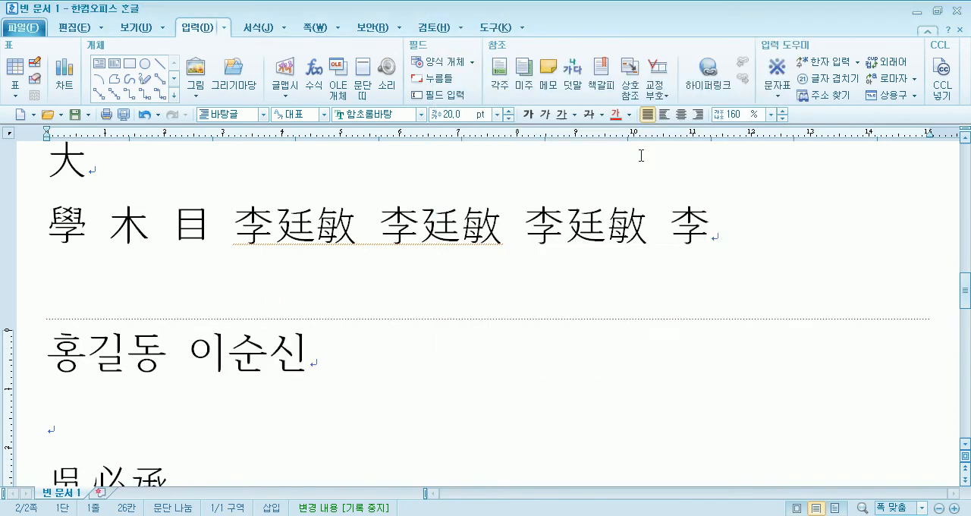
- Enter the words 대한민국 학교 교실 on the blank line below 우리나라
{"action": "scroll", "coordinate": [342, 288], "scroll_direction": "down", "scroll_amount": 8}
{"action": "left_click", "coordinate": [179, 370]}
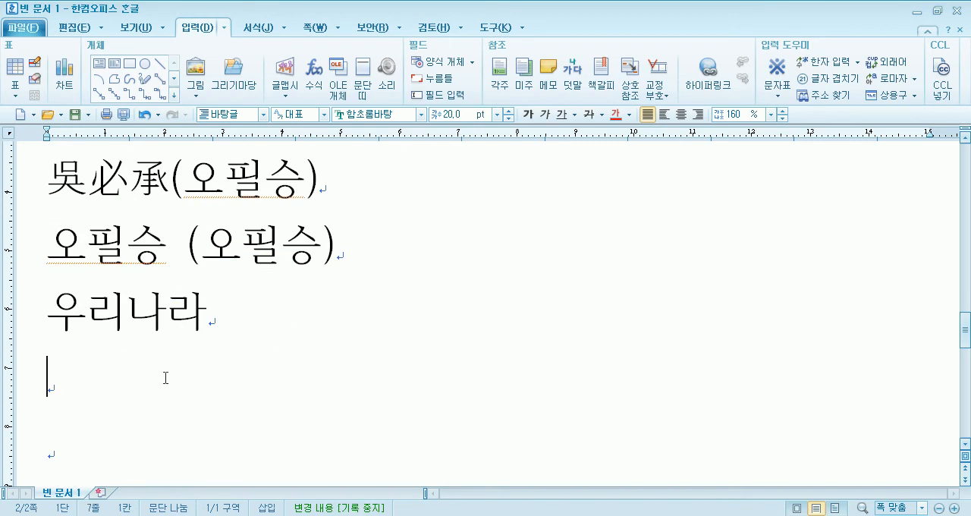
{"action": "type", "text": "ㄷ때한"}
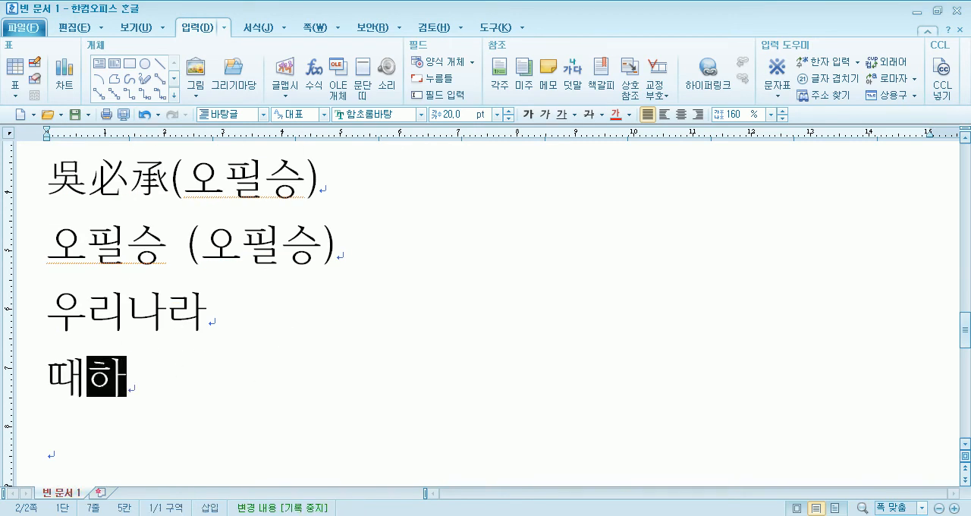
{"action": "key", "text": "BackSpace"}
{"action": "key", "text": "BackSpace"}
{"action": "key", "text": "BackSpace"}
{"action": "key", "text": "BackSpace"}
{"action": "type", "text": "대한"}
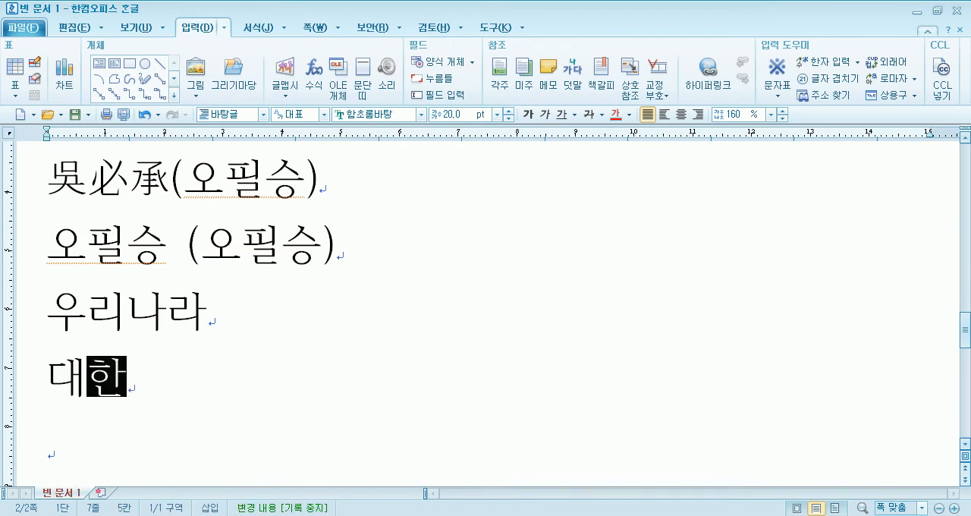
{"action": "type", "text": "민국 확"}
{"action": "key", "text": "BackSpace"}
{"action": "key", "text": "BackSpace"}
{"action": "key", "text": "BackSpace"}
{"action": "type", "text": "학교 교실"}
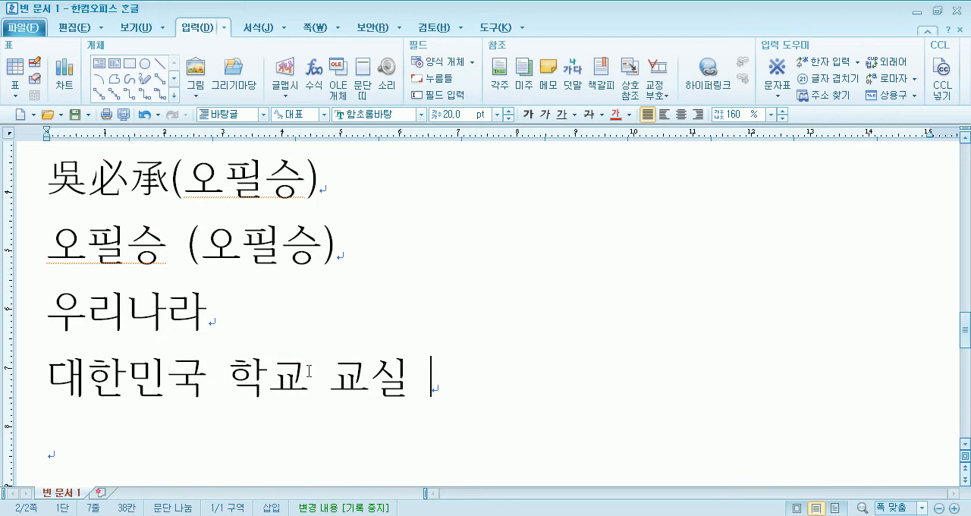
- Convert the word 교실 to the Hanja 敎室
{"action": "scroll", "coordinate": [344, 287], "scroll_direction": "down", "scroll_amount": 2}
{"action": "left_click_drag", "start_coordinate": [405, 284], "coordinate": [340, 284]}
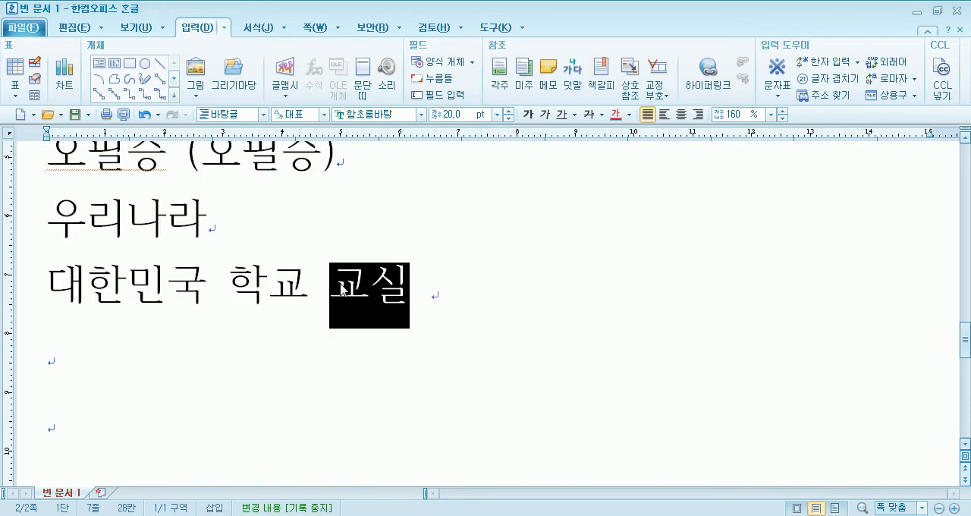
{"action": "left_click", "coordinate": [411, 287]}
{"action": "key", "text": "F9"}
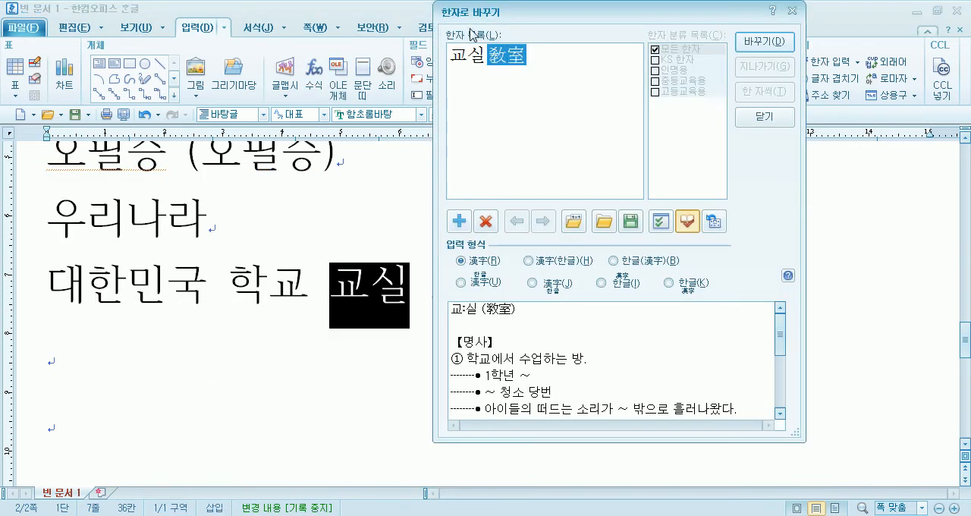
{"action": "key", "text": "Return"}
- Convert the word 학교 on the same line to the Hanja 學校
{"action": "key", "text": "Left"}
{"action": "key", "text": "Left"}
{"action": "key", "text": "Left"}
{"action": "key", "text": "F9"}
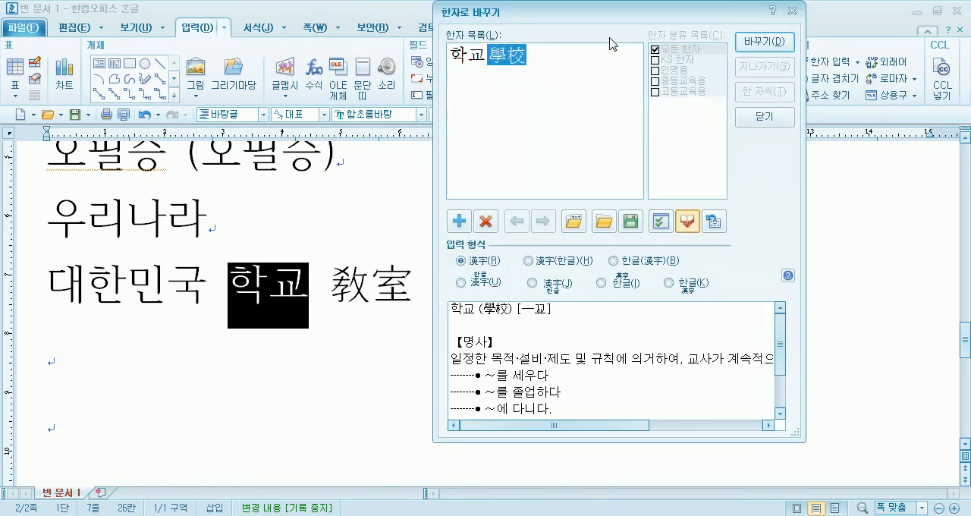
{"action": "left_click", "coordinate": [763, 41]}
- Convert 대한민국 to the Hanja 大韓民國 and move the text cursor to the blank line below
{"action": "left_click", "coordinate": [201, 269]}
{"action": "key", "text": "F9"}
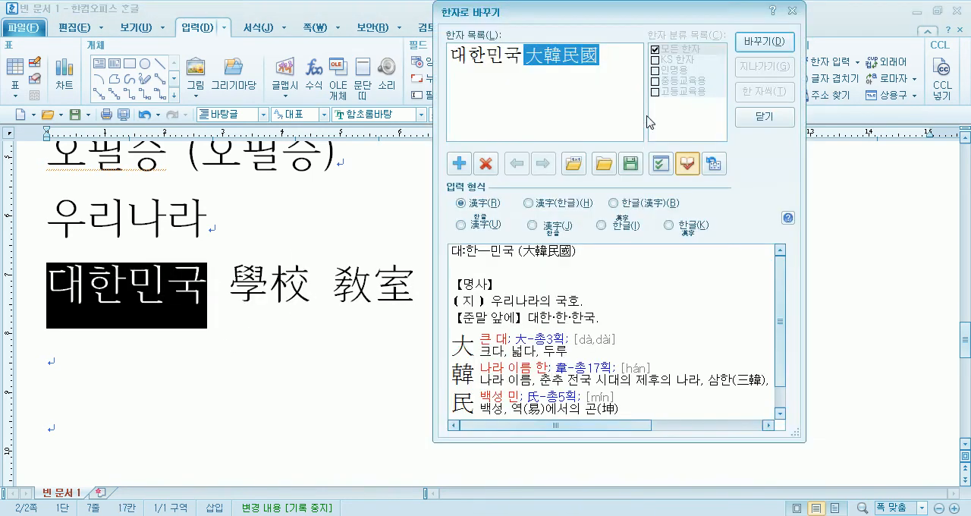
{"action": "left_click", "coordinate": [762, 43]}
{"action": "left_click", "coordinate": [174, 317]}
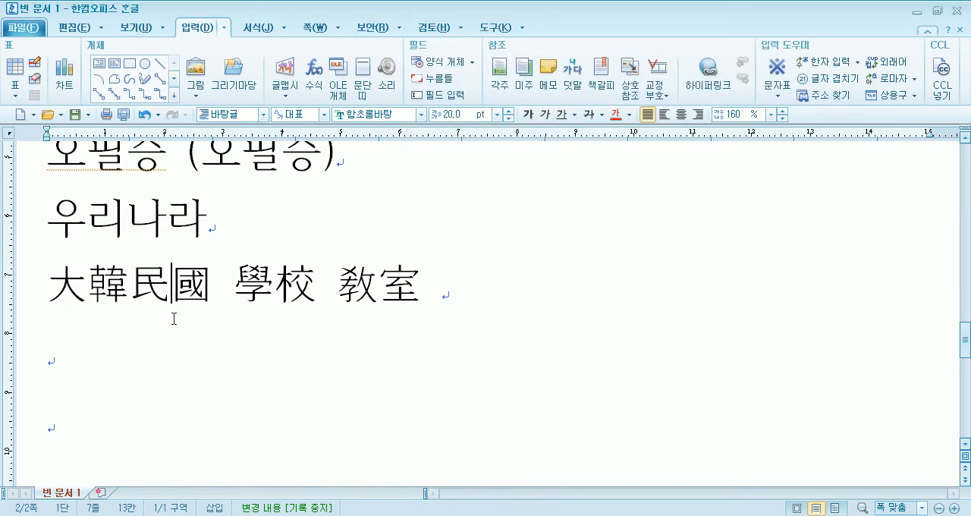
{"action": "key", "text": "Down"}
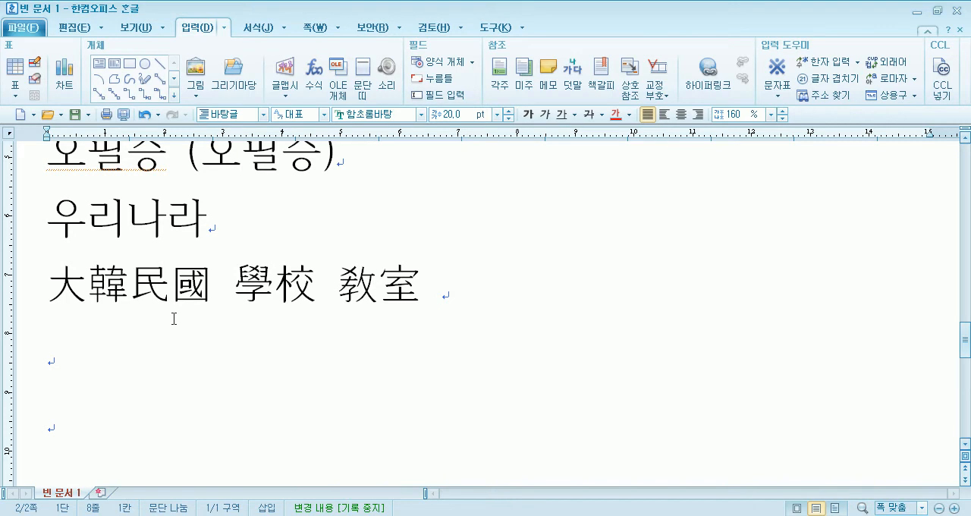
- Enter 우리 학교는 교실이 3개가 있고 on the blank line below 大韓民國 學校 敎室
{"action": "scroll", "coordinate": [263, 372], "scroll_direction": "down", "scroll_amount": 2}
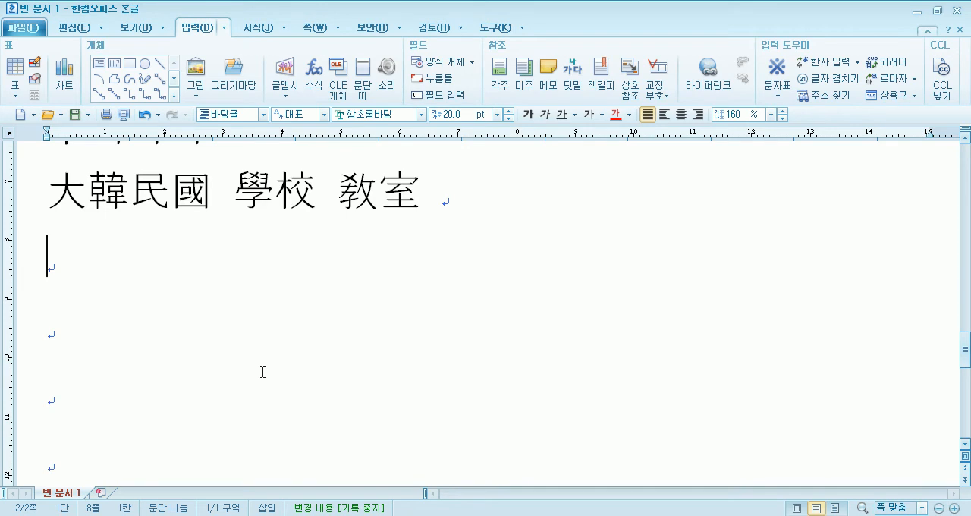
{"action": "left_click_drag", "start_coordinate": [233, 198], "coordinate": [428, 200]}
{"action": "left_click", "coordinate": [318, 200]}
{"action": "left_click", "coordinate": [197, 302]}
{"action": "type", "text": "우리 학교느ㄴ 교실이 3개"}
{"action": "key", "text": "BackSpace"}
{"action": "type", "text": "가 있고"}
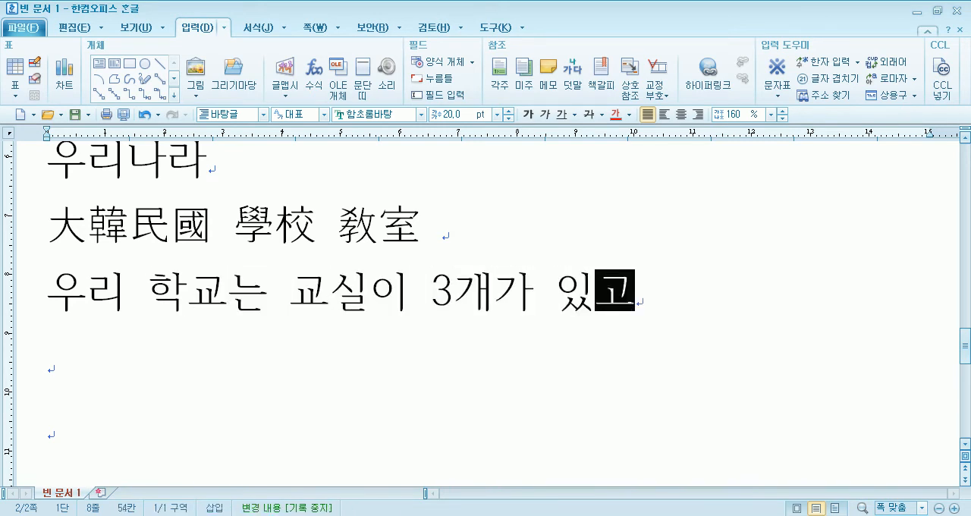
{"action": "key", "text": "Down"}
- Convert the words 학교 and 교실 in the new sentence to the Hanja 學校 and 敎室
{"action": "left_click", "coordinate": [218, 300]}
{"action": "key", "text": "F9"}
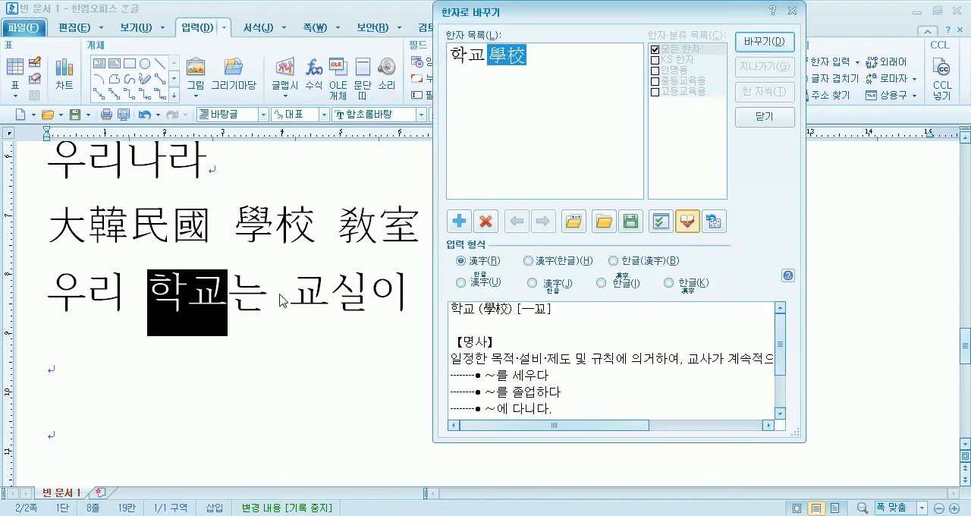
{"action": "left_click", "coordinate": [764, 40]}
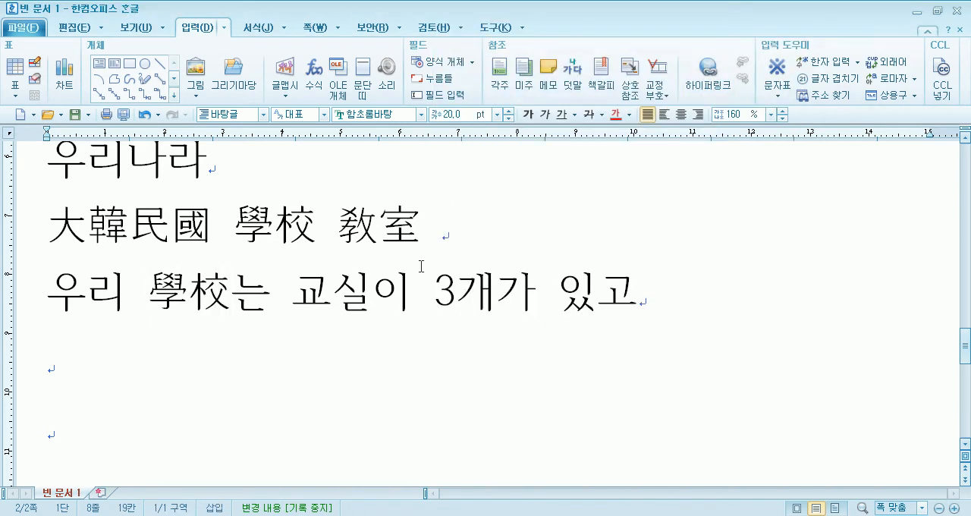
{"action": "left_click", "coordinate": [368, 288]}
{"action": "key", "text": "F9"}
{"action": "left_click", "coordinate": [765, 41]}
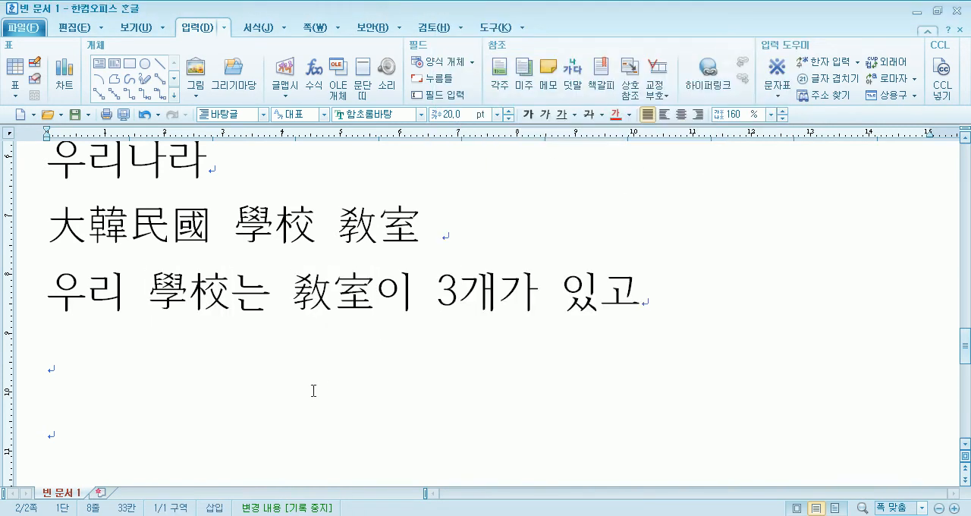
- Convert 敎室 and 學校 in the sentence back to Hangul and place the text cursor on the blank line below
{"action": "left_click", "coordinate": [375, 290]}
{"action": "key", "text": "F9"}
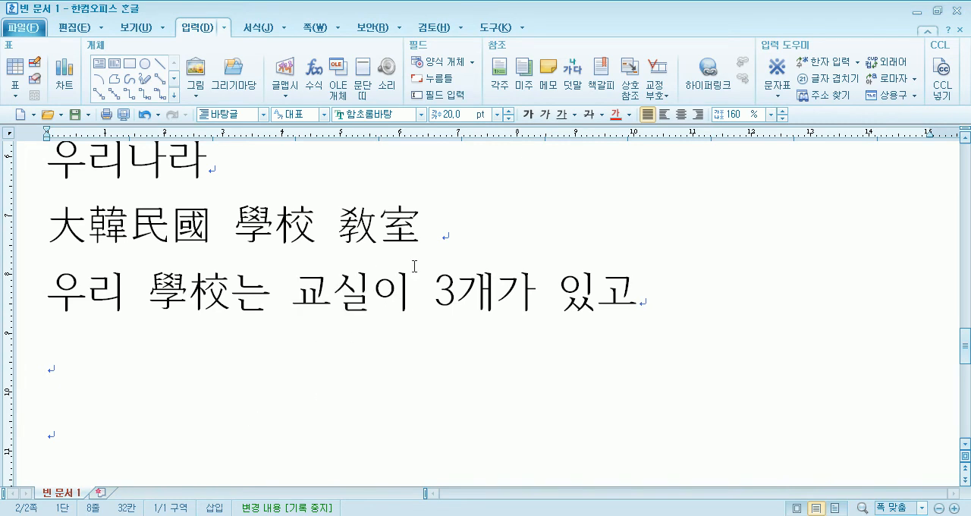
{"action": "left_click", "coordinate": [234, 290]}
{"action": "key", "text": "F9"}
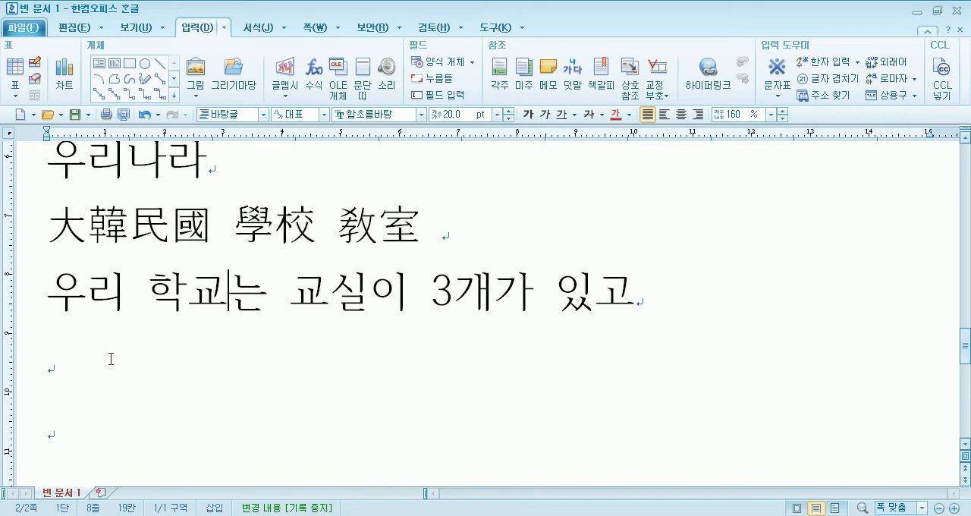
{"action": "left_click", "coordinate": [111, 358]}
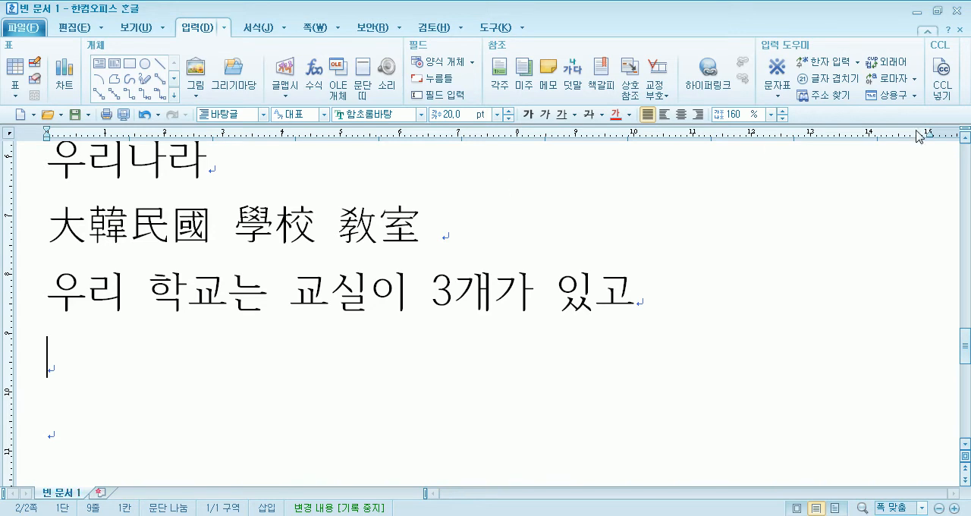
- View the loanword notation (외래어 표기) lookup and close it without inserting anything
{"action": "left_click", "coordinate": [897, 66]}
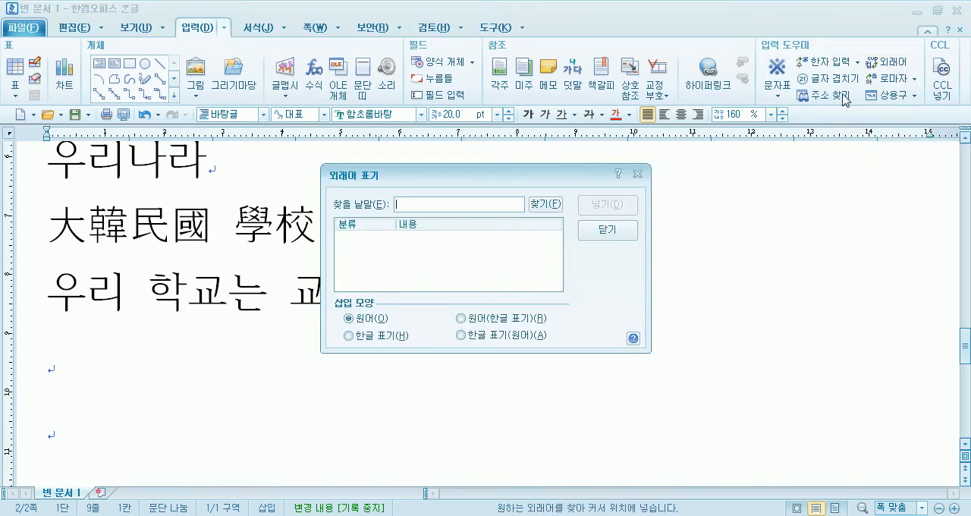
{"action": "left_click", "coordinate": [611, 229]}
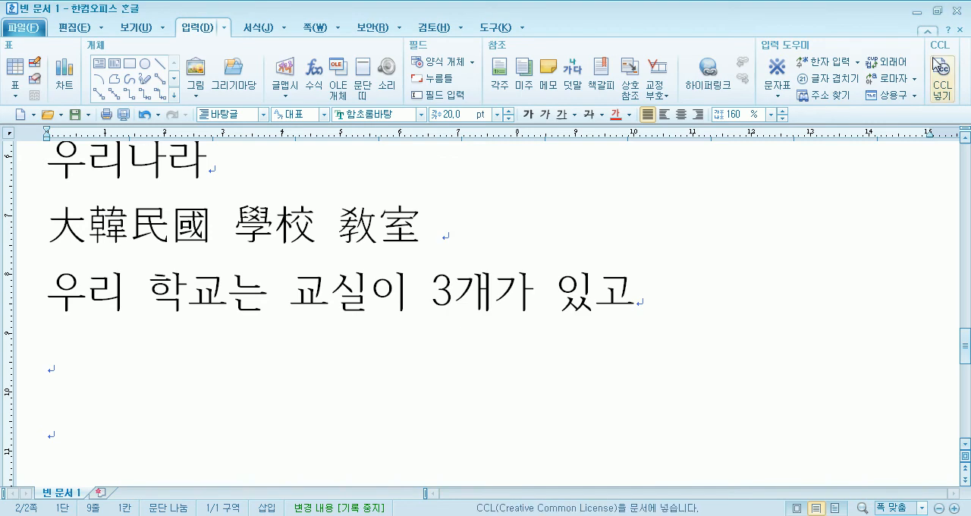
- Enter 컨셉 followed by an opening parenthesis on the blank line below the sentence
{"action": "scroll", "coordinate": [85, 276], "scroll_direction": "down", "scroll_amount": 2}
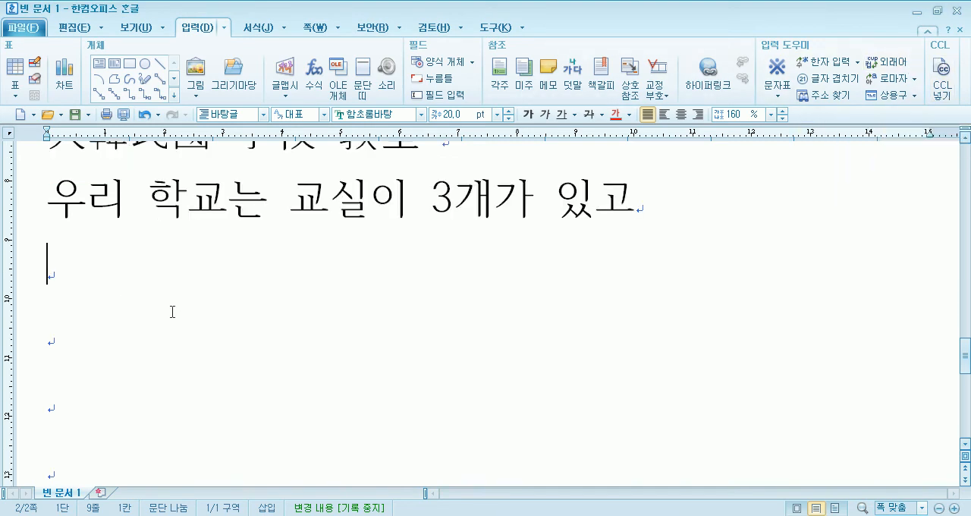
{"action": "type", "text": "ㅌ컨셉"}
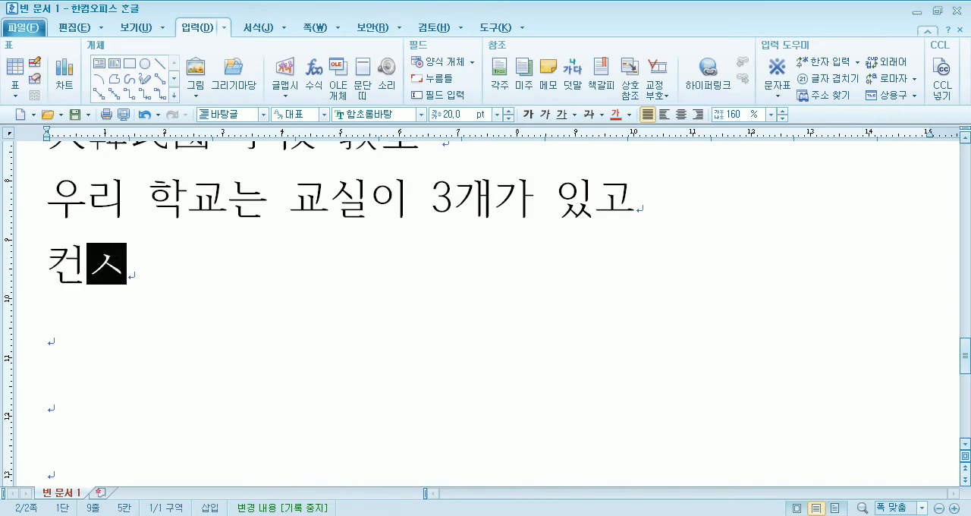
{"action": "type", "text": "("}
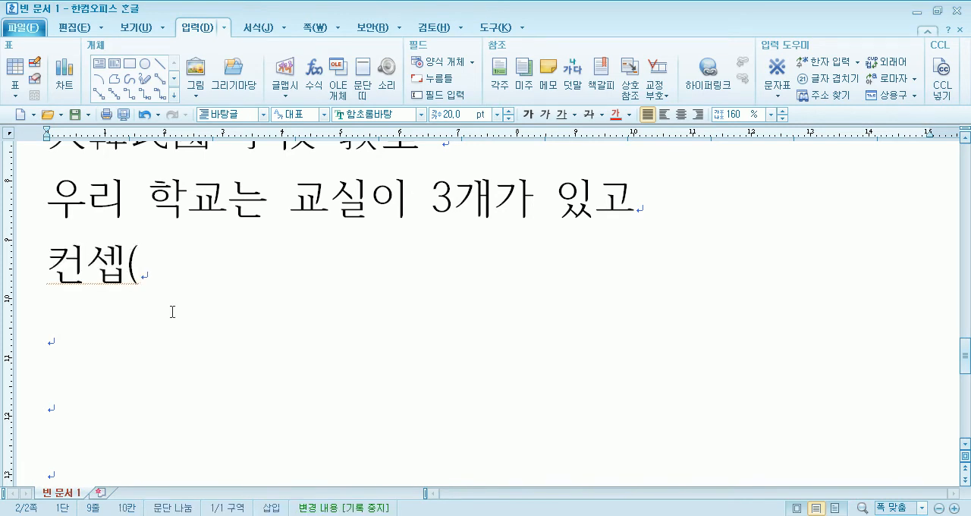
{"action": "key", "text": "ctrl+shift+c"}
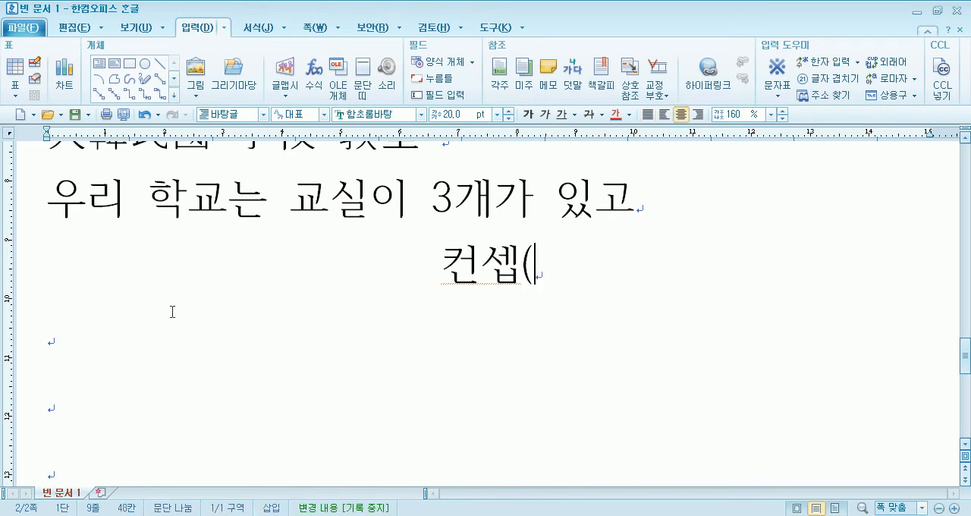
{"action": "type", "text": "ㅐ"}
{"action": "key", "text": "ctrl+a"}
{"action": "left_click", "coordinate": [201, 331]}
{"action": "key", "text": "ctrl+z"}
{"action": "key", "text": "ctrl+z"}
{"action": "left_click", "coordinate": [292, 271]}
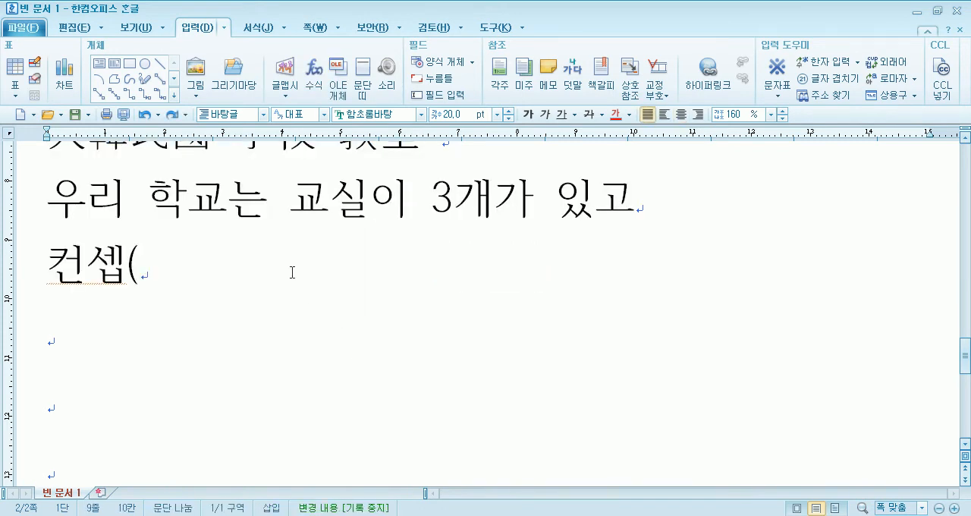
{"action": "type", "text": "채"}
{"action": "key", "text": "BackSpace"}
{"action": "key", "text": "BackSpace"}
- Complete the line with Concept in Latin letters, a closing parenthesis and an X mark
{"action": "key", "text": "Hangul"}
{"action": "type", "text": "Conce"}
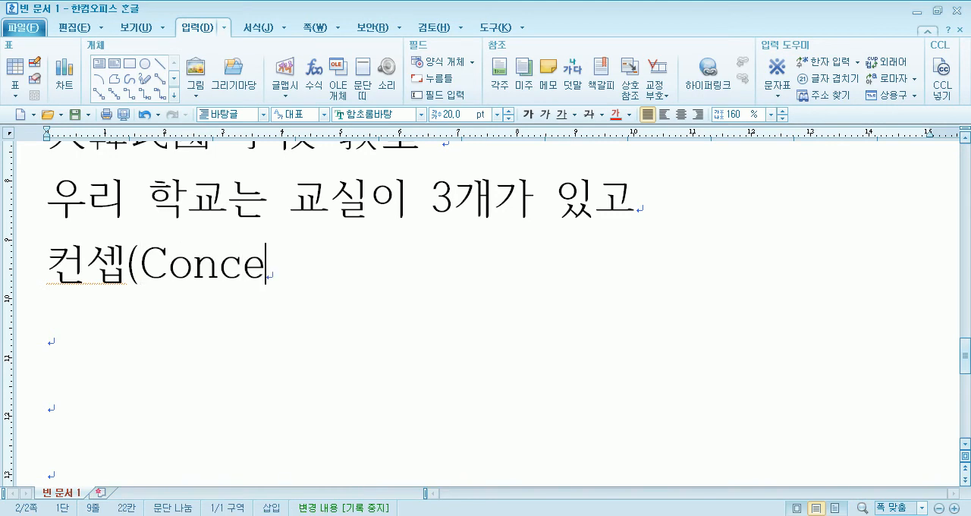
{"action": "type", "text": "pt)"}
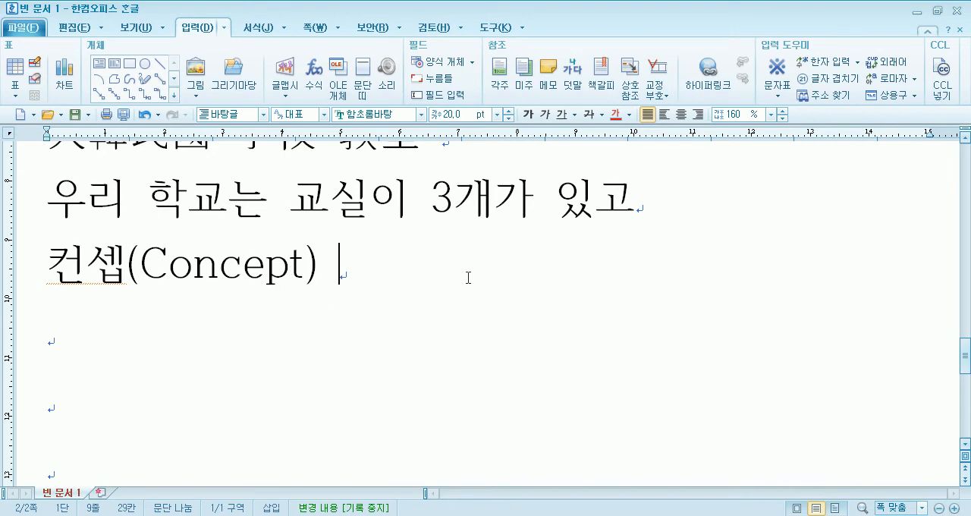
{"action": "type", "text": "  X"}
- Enter 콘셉트 O on the line below 컨셉(Concept) X
{"action": "key", "text": "Down"}
{"action": "type", "text": "ㅋㅎㄴ"}
{"action": "key", "text": "BackSpace"}
{"action": "key", "text": "BackSpace"}
{"action": "key", "text": "BackSpace"}
{"action": "type", "text": "ㅋㅎㅗ"}
{"action": "key", "text": "BackSpace"}
{"action": "key", "text": "BackSpace"}
{"action": "key", "text": "BackSpace"}
{"action": "type", "text": "ㅋㅗㄴㅅㅔㅂㅌㅡ "}
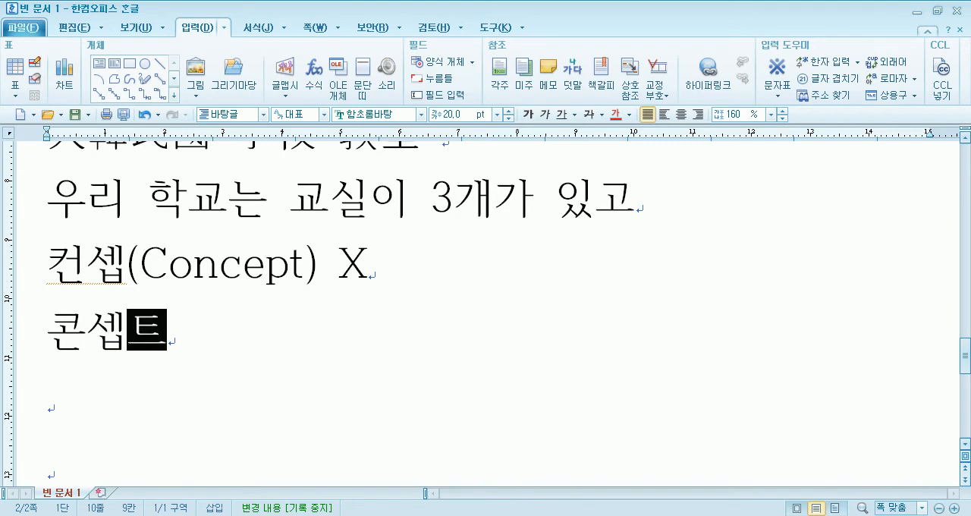
{"action": "type", "text": "O"}
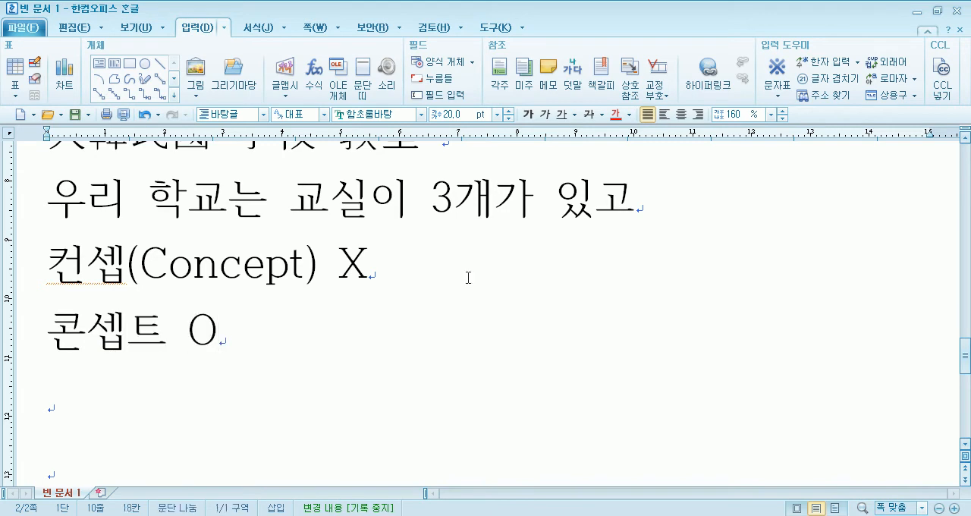
- Highlight the words 컨셉 and 콘셉트 in turn to compare the two spellings
{"action": "left_click_drag", "start_coordinate": [49, 264], "coordinate": [126, 267]}
{"action": "left_click_drag", "start_coordinate": [62, 334], "coordinate": [149, 327]}
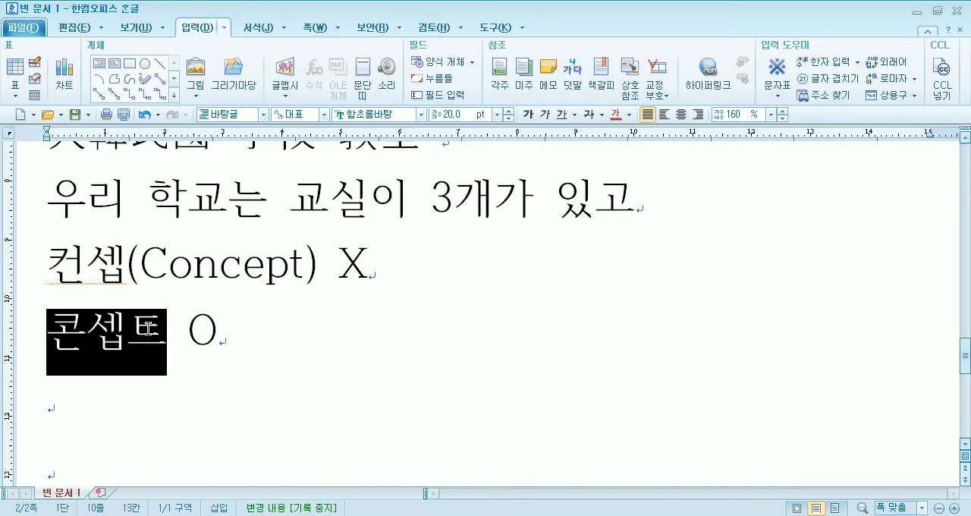
{"action": "left_click_drag", "start_coordinate": [53, 262], "coordinate": [129, 255]}
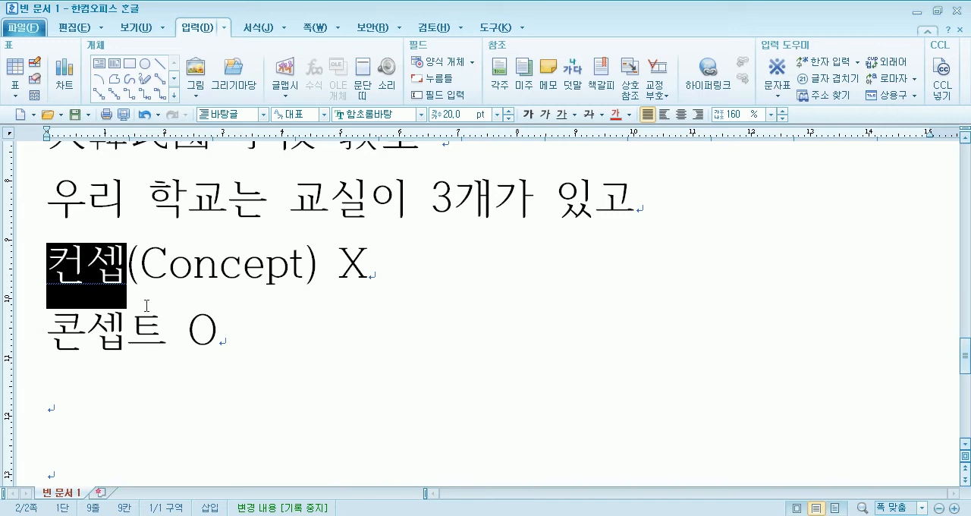
{"action": "left_click_drag", "start_coordinate": [54, 326], "coordinate": [161, 336]}
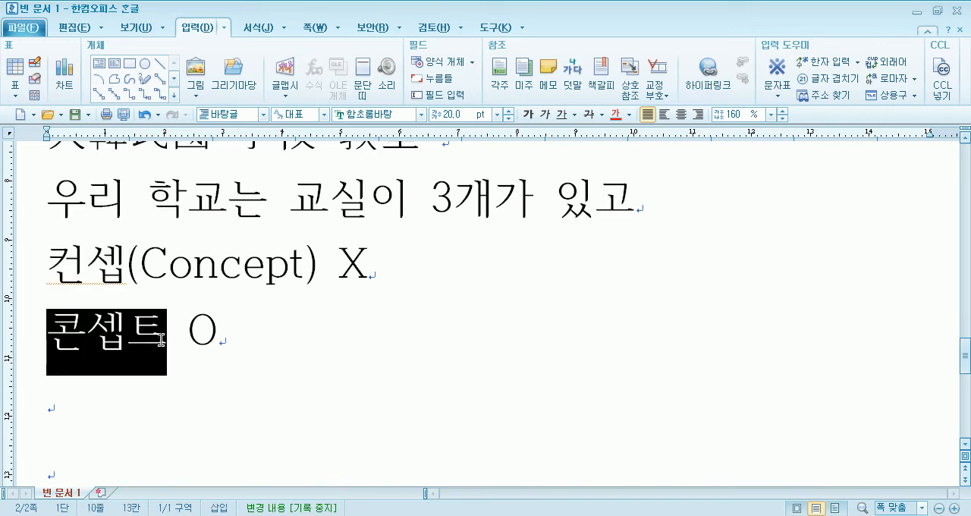
- Enter 워크샵 X 워크숍 O on the blank line below 콘셉트 O and move to the following line
{"action": "left_click", "coordinate": [132, 405]}
{"action": "scroll", "coordinate": [206, 379], "scroll_direction": "down", "scroll_amount": 1}
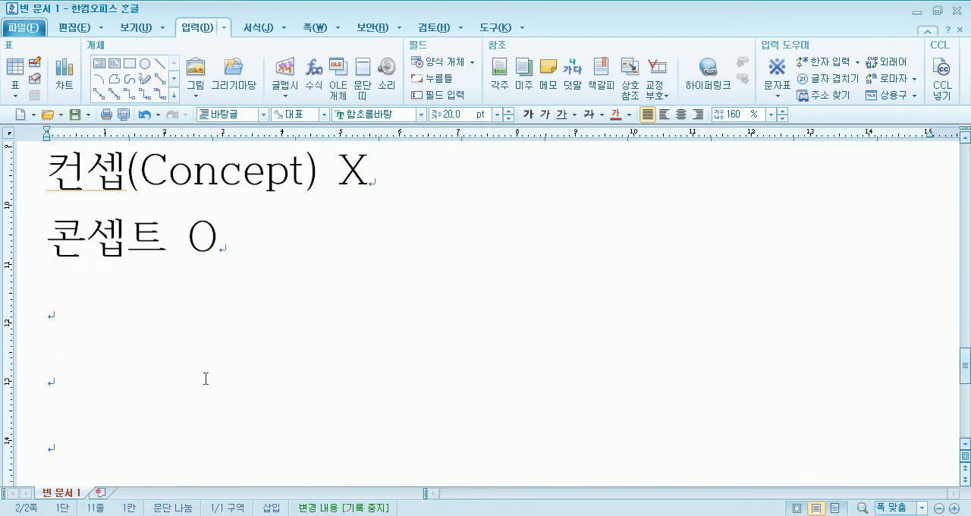
{"action": "type", "text": "dnj"}
{"action": "key", "text": "BackSpace"}
{"action": "key", "text": "BackSpace"}
{"action": "key", "text": "BackSpace"}
{"action": "type", "text": "우"}
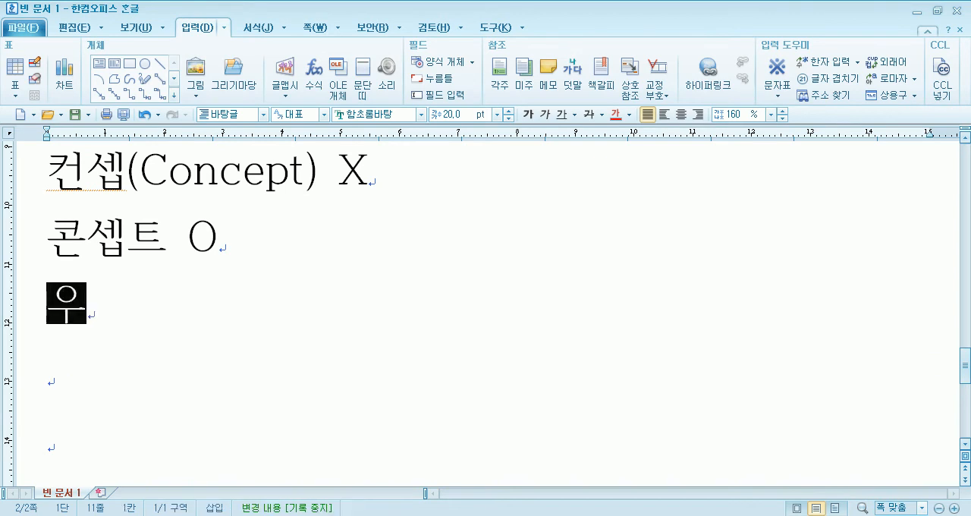
{"action": "type", "text": "jzmtiq "}
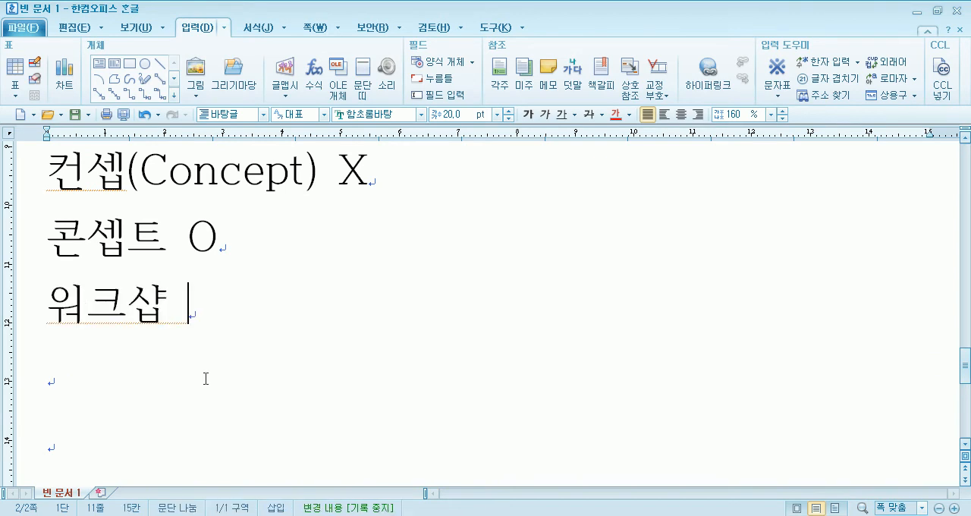
{"action": "type", "text": "X dnjzmt"}
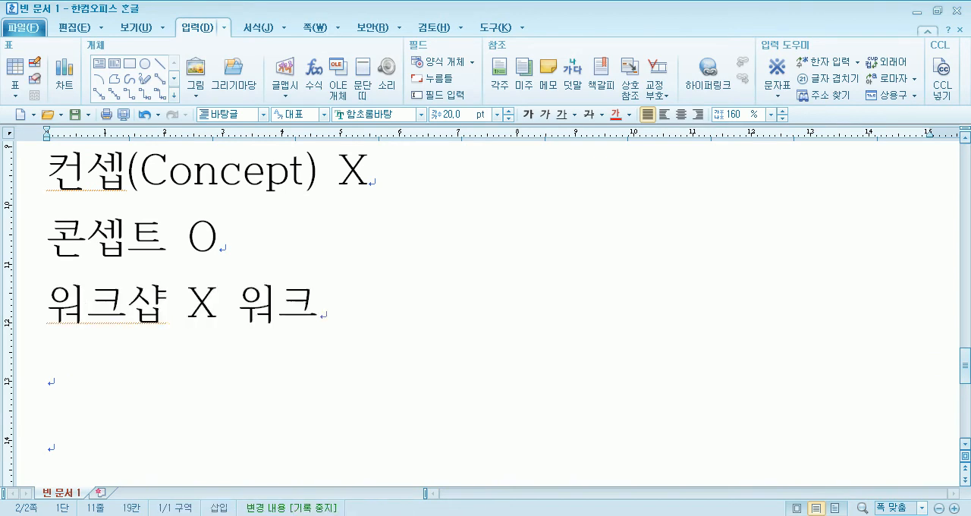
{"action": "type", "text": "yq O"}
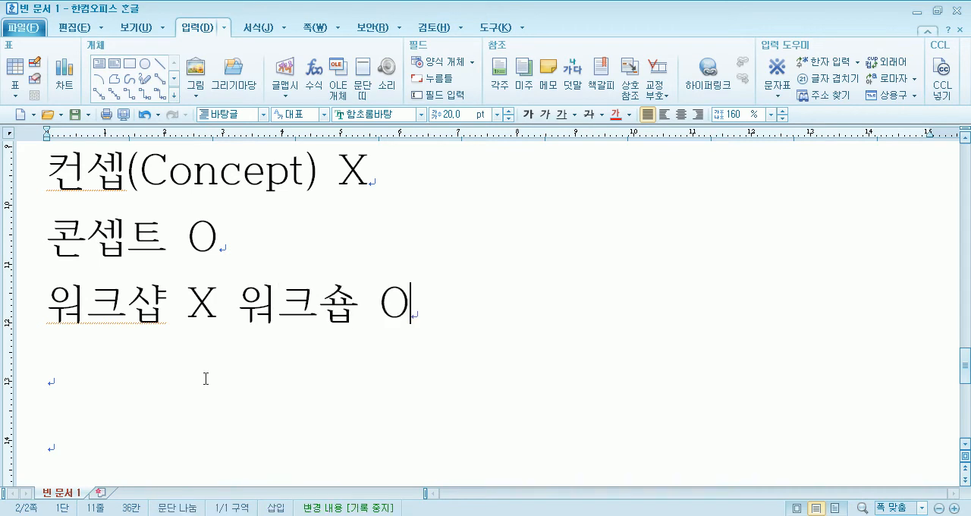
{"action": "key", "text": "Return"}
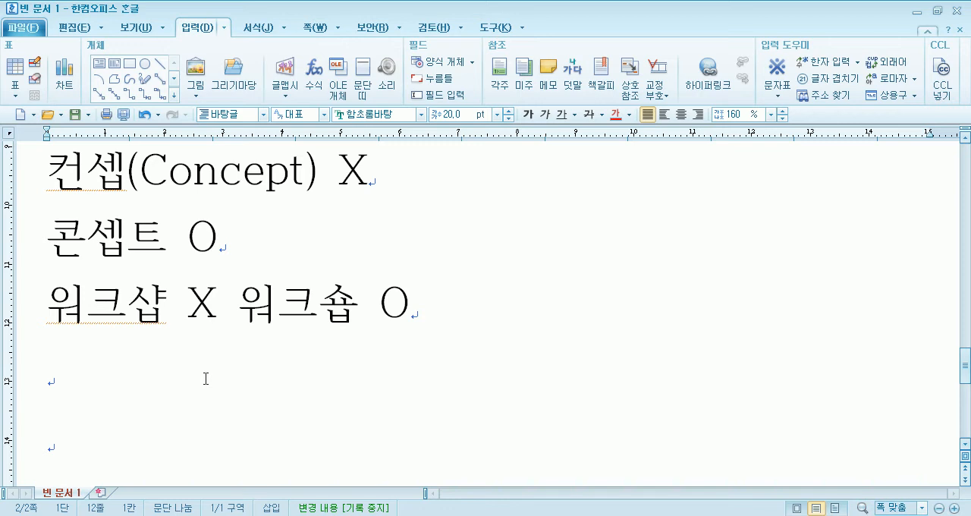
- Enter 게양대 on the line below the 워크샵 example, highlight its syllable 게, and return to the line's end
{"action": "scroll", "coordinate": [144, 358], "scroll_direction": "down", "scroll_amount": 1}
{"action": "type", "text": "r"}
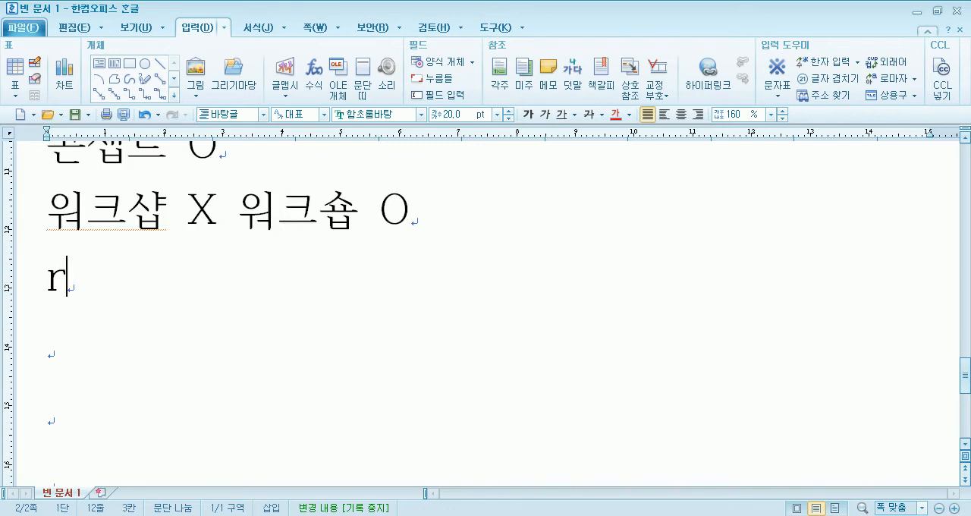
{"action": "key", "text": "BackSpace"}
{"action": "key", "text": "Hangul"}
{"action": "type", "text": "계야"}
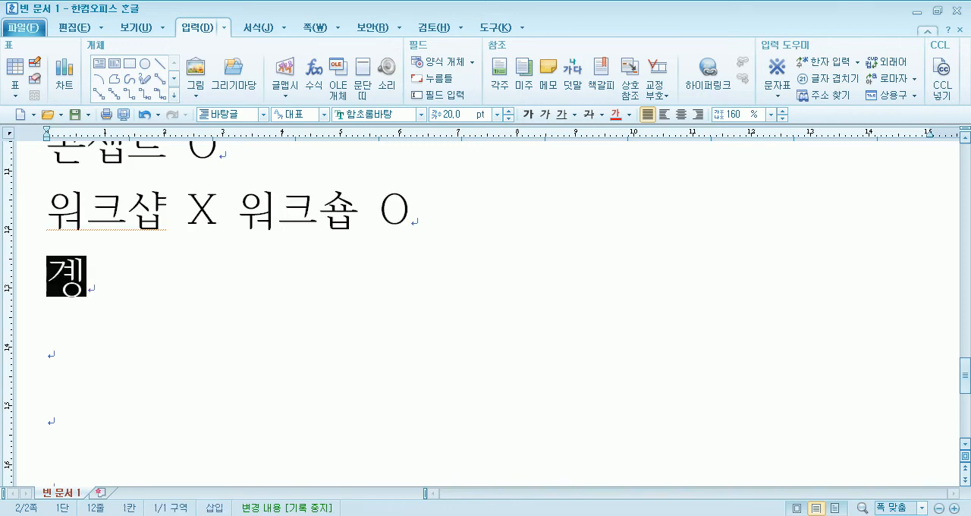
{"action": "type", "text": "ㅇ대"}
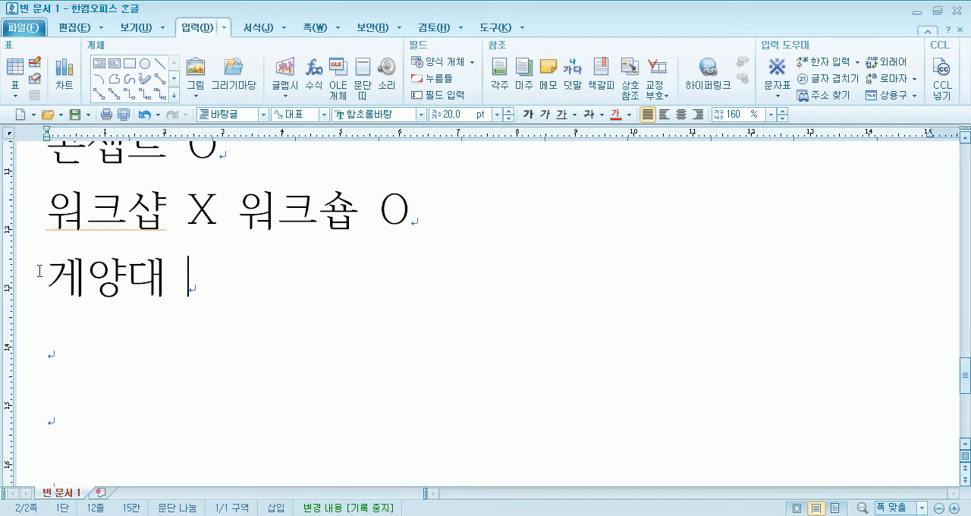
{"action": "left_click_drag", "start_coordinate": [39, 273], "coordinate": [79, 271]}
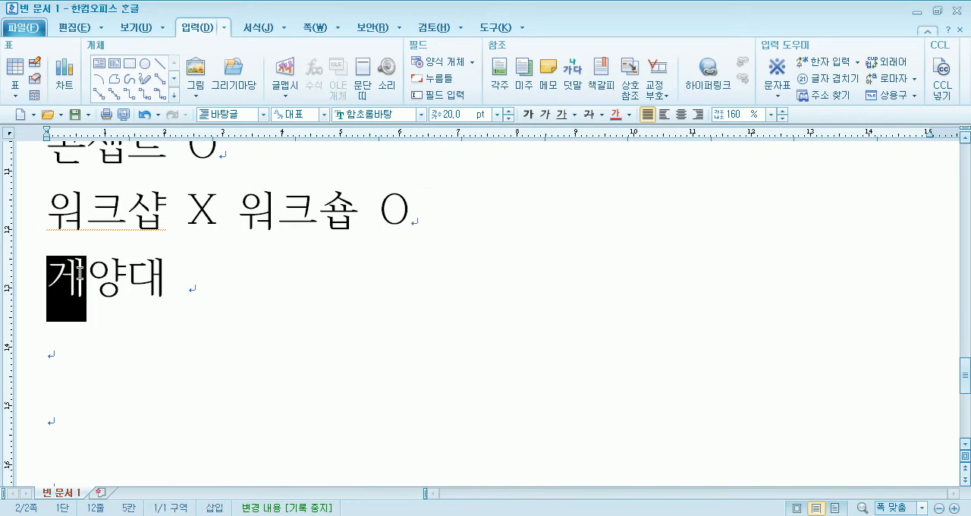
{"action": "left_click", "coordinate": [216, 282]}
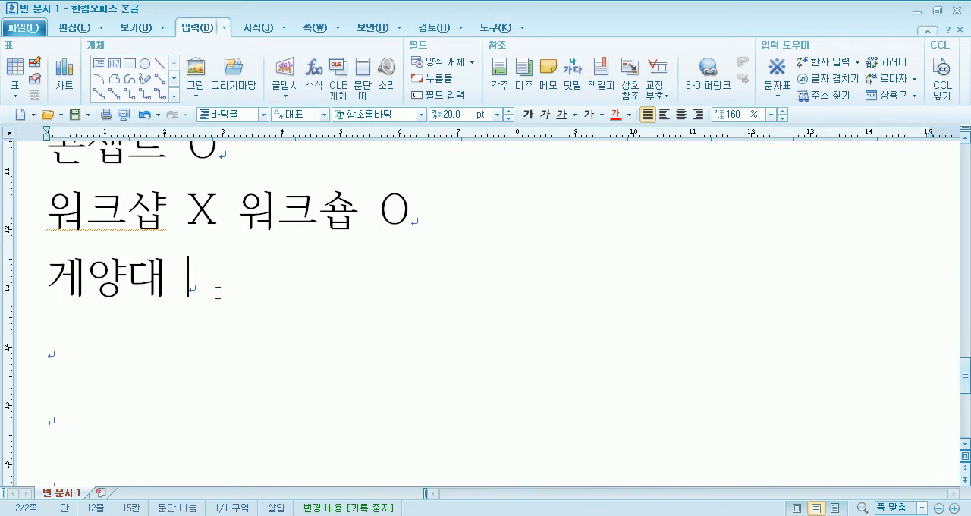
- Add 휴계실 after 게양대 and correct its middle syllable to 게 so the word reads 휴게실
{"action": "type", "text": "휴계실"}
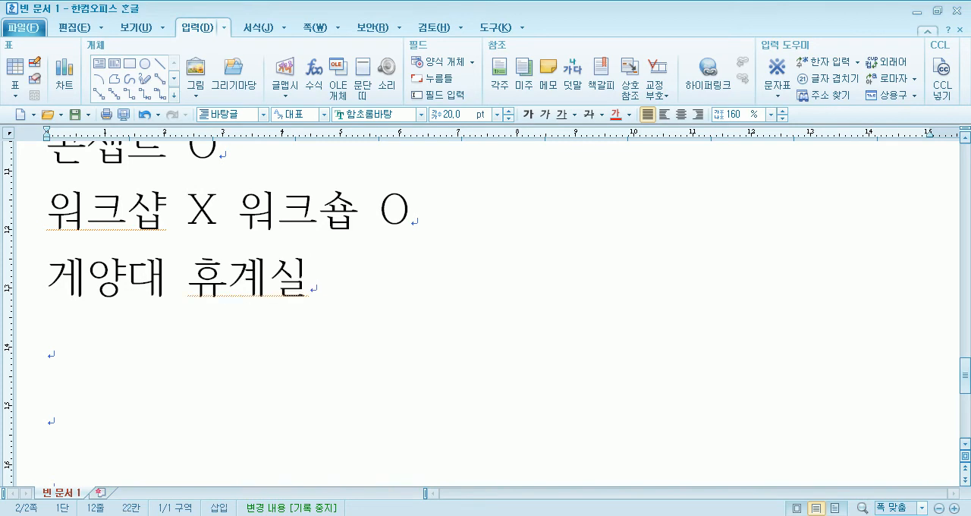
{"action": "left_click_drag", "start_coordinate": [241, 278], "coordinate": [257, 274]}
{"action": "left_click", "coordinate": [358, 274]}
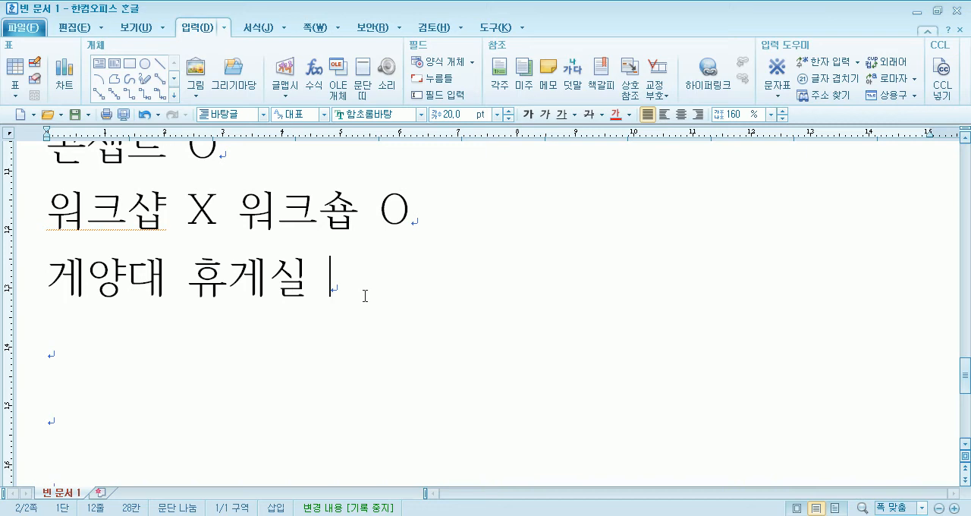
- Add the word 찌개 twice after 휴게실 on the same line
{"action": "type", "text": "찌개 "}
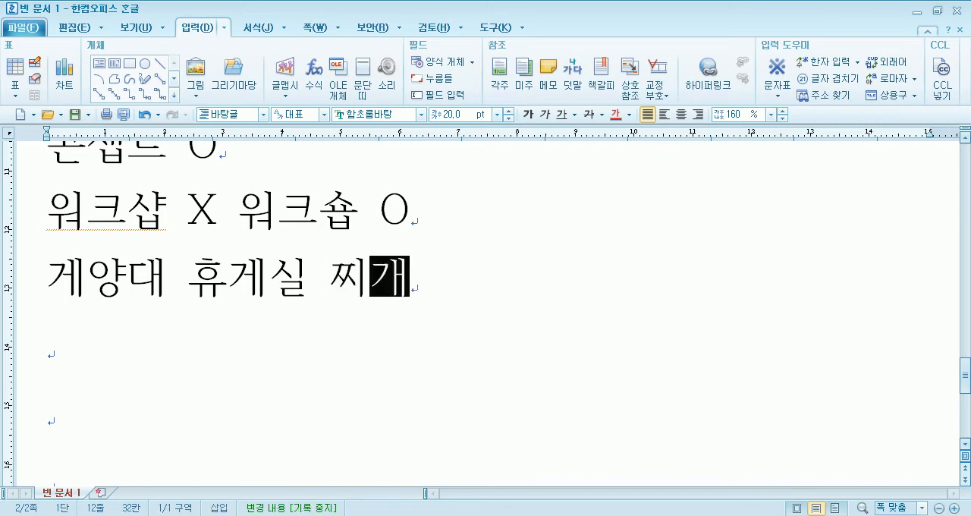
{"action": "type", "text": "ㅉ;ㅣ"}
{"action": "key", "text": "BackSpace"}
{"action": "key", "text": "BackSpace"}
{"action": "key", "text": "BackSpace"}
{"action": "type", "text": "찌개"}
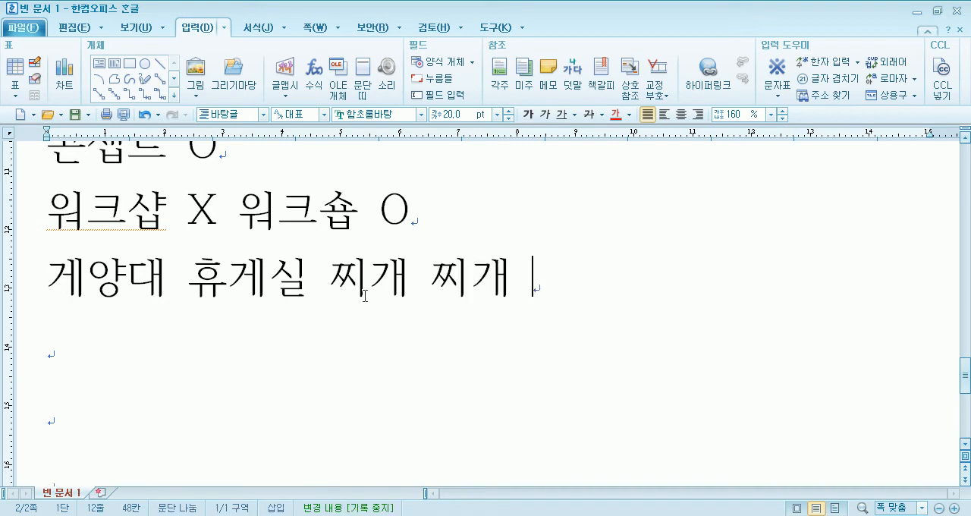
- Highlight the first 찌개, try changing the last syllable of the second one to 게, and undo that change
{"action": "left_click", "coordinate": [403, 280]}
{"action": "left_click_drag", "start_coordinate": [402, 281], "coordinate": [336, 280]}
{"action": "left_click", "coordinate": [472, 278]}
{"action": "left_click_drag", "start_coordinate": [472, 278], "coordinate": [534, 279]}
{"action": "type", "text": "게"}
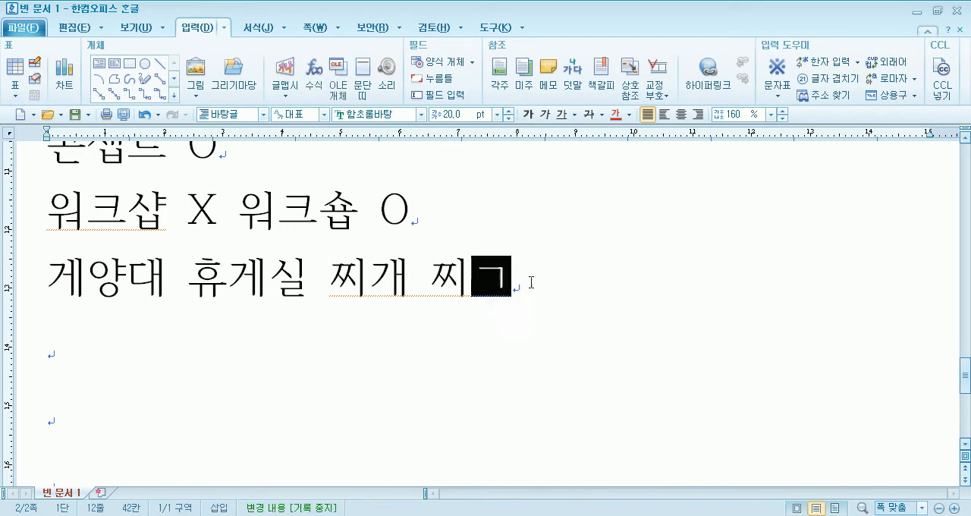
{"action": "key", "text": "ctrl+z"}
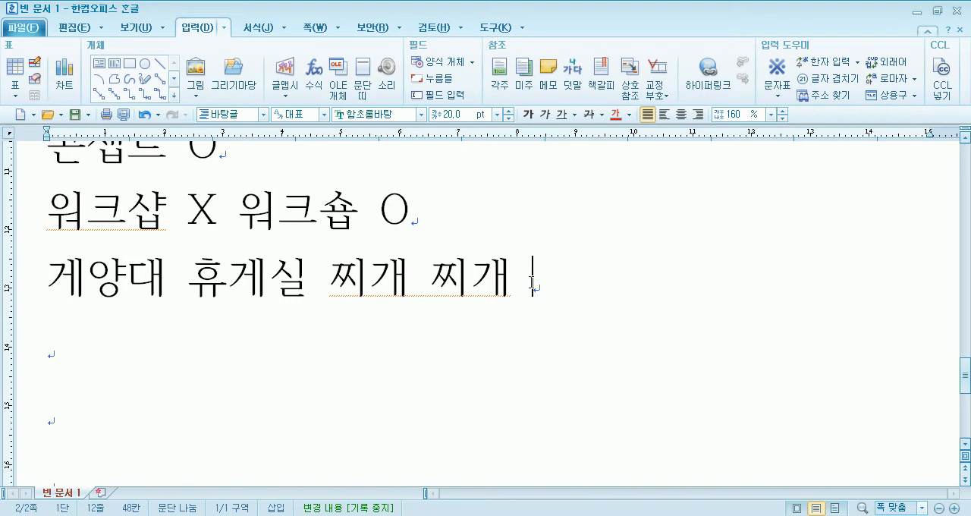
- Replace the repeated 찌개 at the end of the line with the word 짜깁기
{"action": "left_click_drag", "start_coordinate": [410, 281], "coordinate": [533, 280]}
{"action": "key", "text": "Delete"}
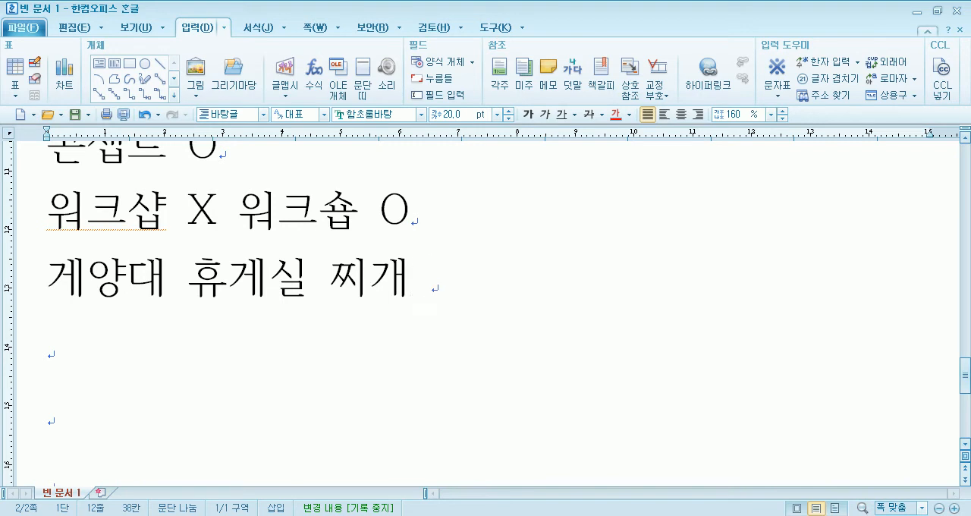
{"action": "type", "text": "짭집"}
{"action": "type", "text": "ㄱ"}
{"action": "type", "text": "ㅣ"}
{"action": "key", "text": "BackSpace"}
{"action": "key", "text": "BackSpace"}
{"action": "key", "text": "BackSpace"}
{"action": "type", "text": "ㄱㅣㅂㄱㅣ"}
{"action": "key", "text": "BackSpace"}
{"action": "key", "text": "BackSpace"}
{"action": "key", "text": "BackSpace"}
{"action": "key", "text": "BackSpace"}
{"action": "type", "text": "ㅉㅏㄱㅣㅂㄱㅣ"}
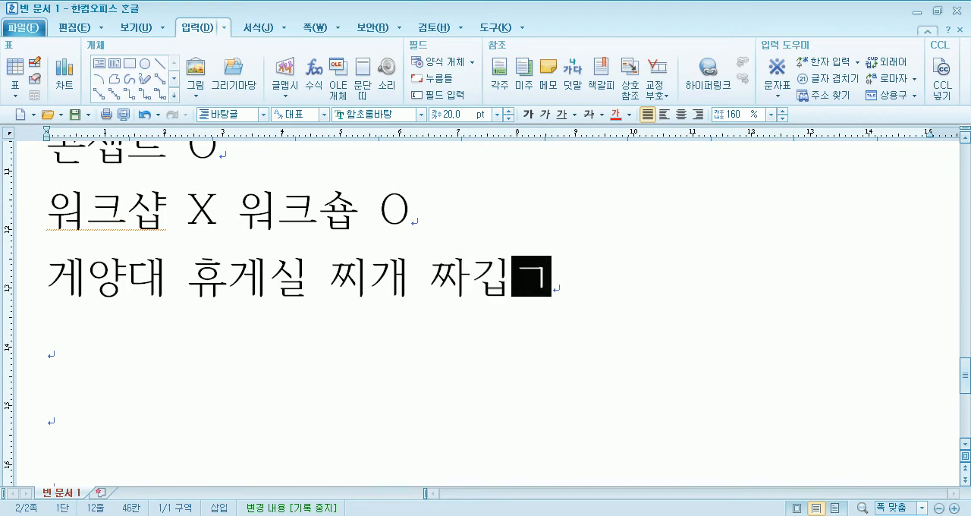
{"action": "key", "text": "BackSpace"}
{"action": "key", "text": "BackSpace"}
{"action": "key", "text": "BackSpace"}
{"action": "type", "text": "ㅈㅣㅂㄱㅣ"}
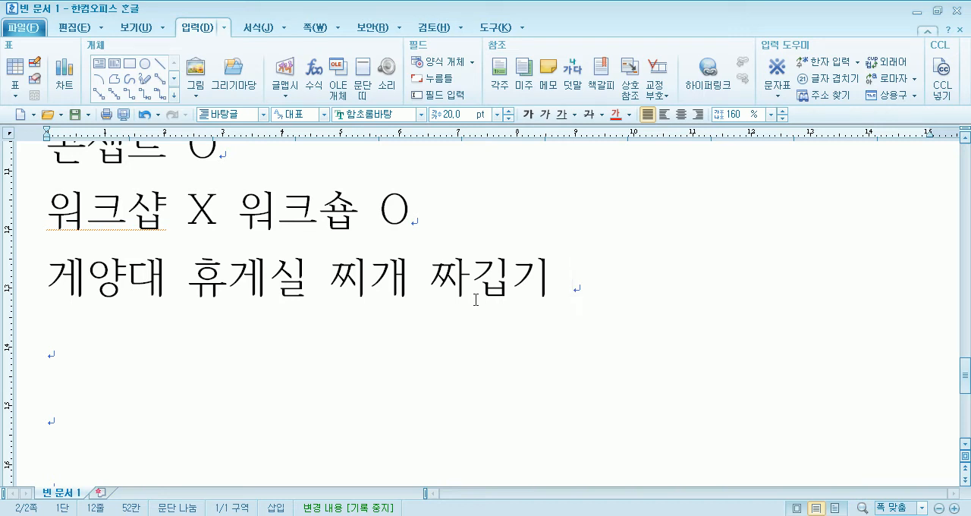
- Highlight 크샵 in 워크샵, and place the cursor on the blank line below the 게양대 line
{"action": "left_click_drag", "start_coordinate": [166, 219], "coordinate": [91, 221]}
{"action": "left_click", "coordinate": [87, 349]}
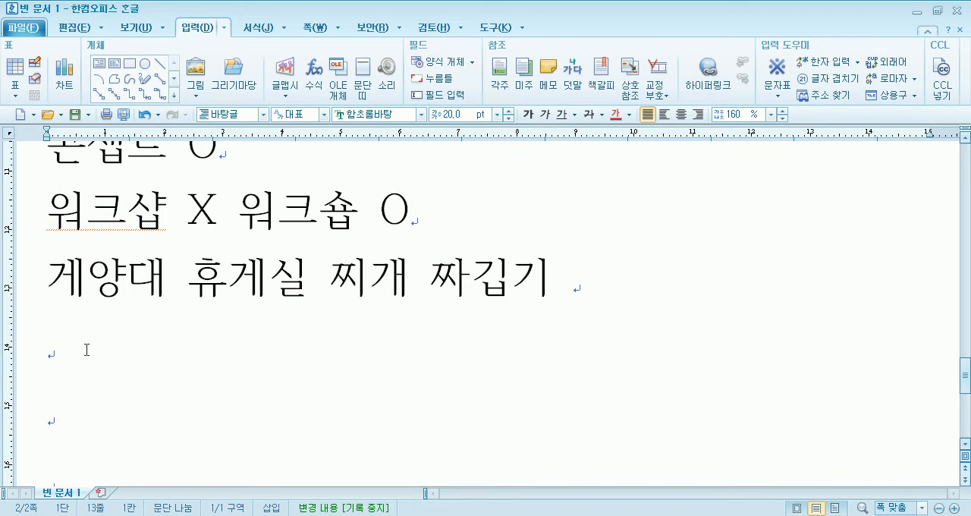
{"action": "scroll", "coordinate": [68, 356], "scroll_direction": "up", "scroll_amount": 6}
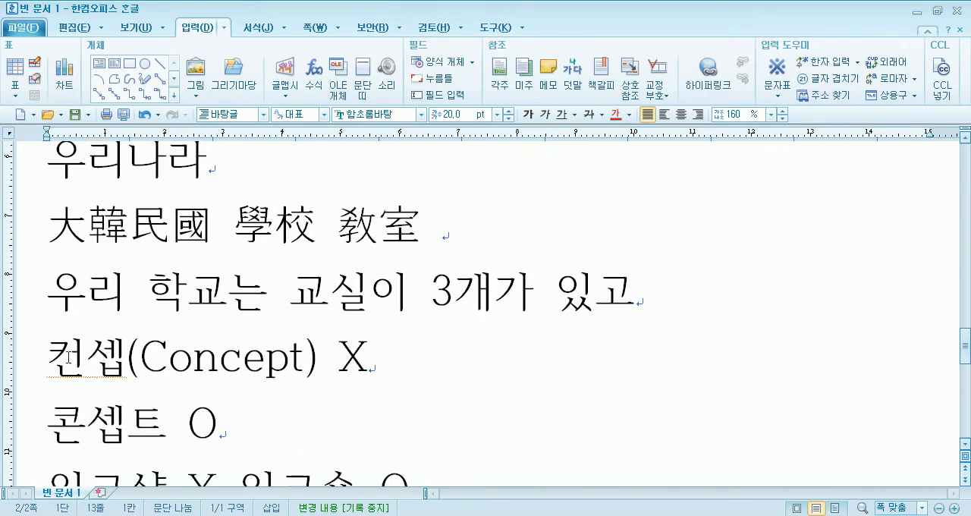
{"action": "left_click", "coordinate": [433, 33]}
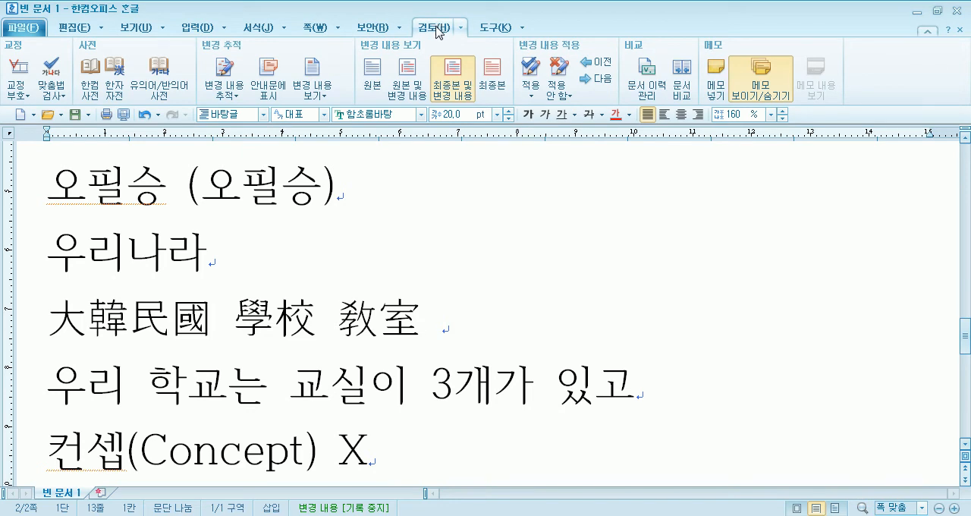
{"action": "left_click", "coordinate": [54, 72]}
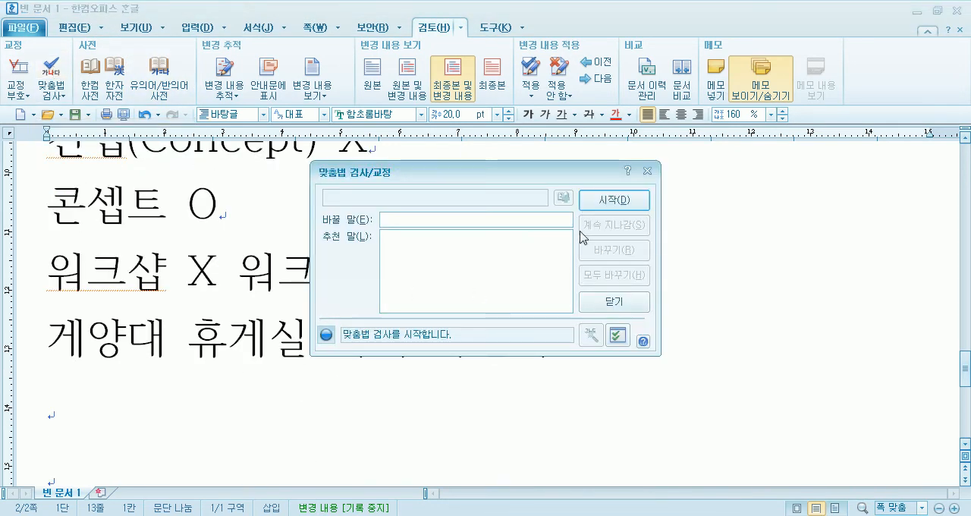
{"action": "left_click", "coordinate": [614, 301]}
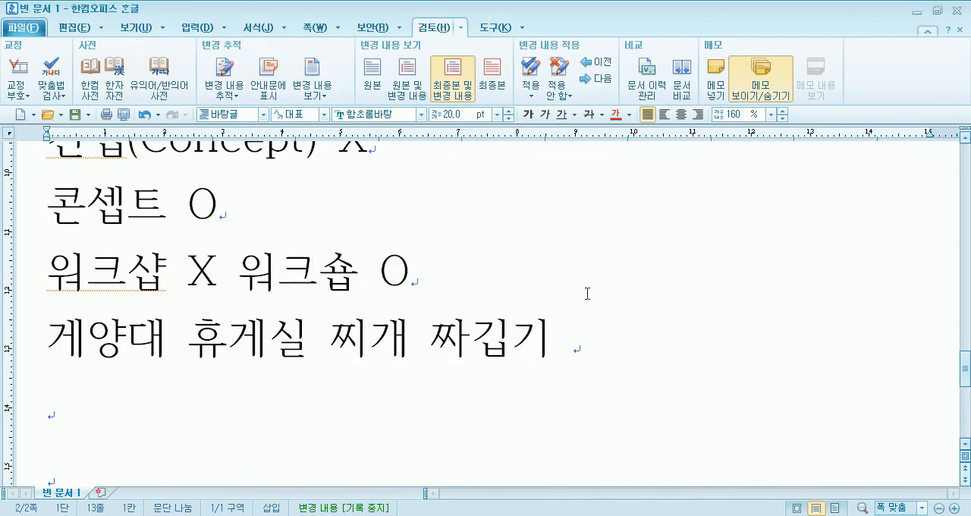
- Start the spelling check and skip the flagged Hanja and Hangul names until it reaches 컨셉
{"action": "left_click", "coordinate": [53, 71]}
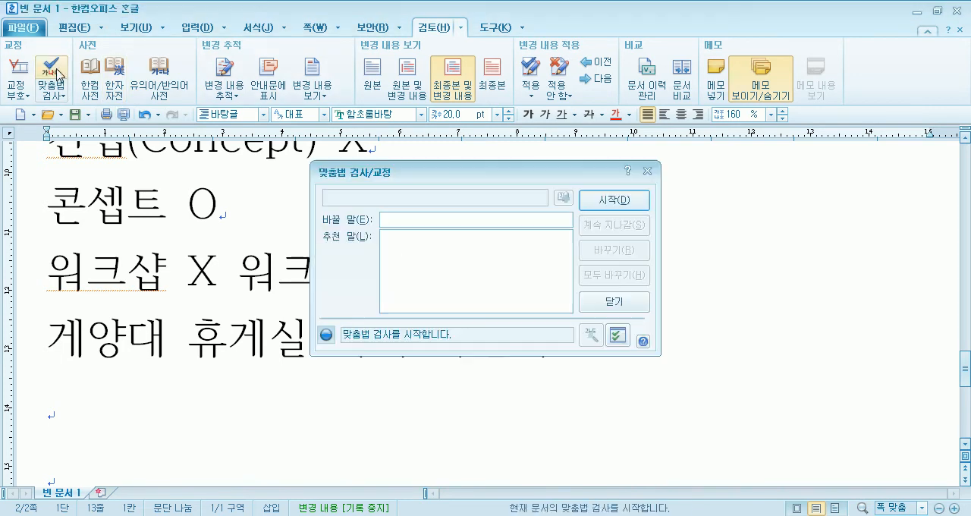
{"action": "left_click", "coordinate": [613, 200]}
{"action": "left_click", "coordinate": [458, 293]}
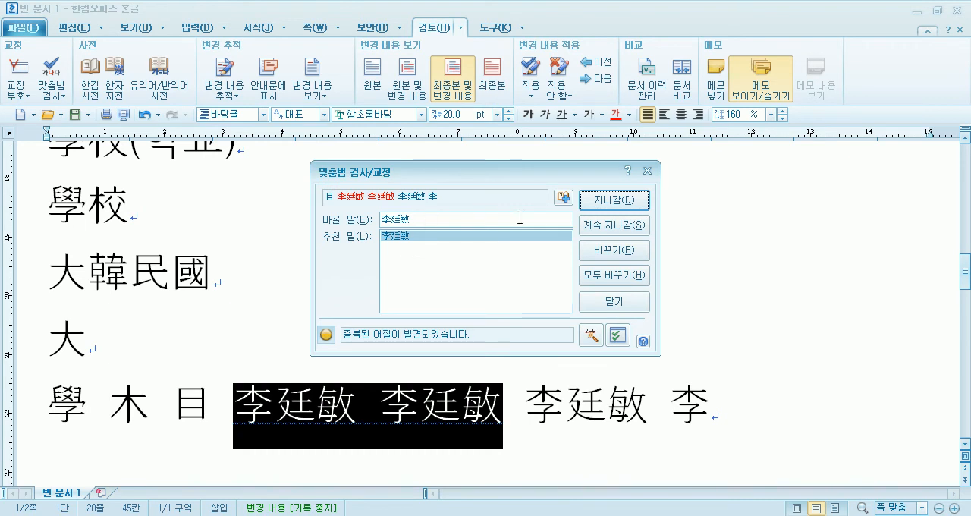
{"action": "left_click", "coordinate": [614, 210]}
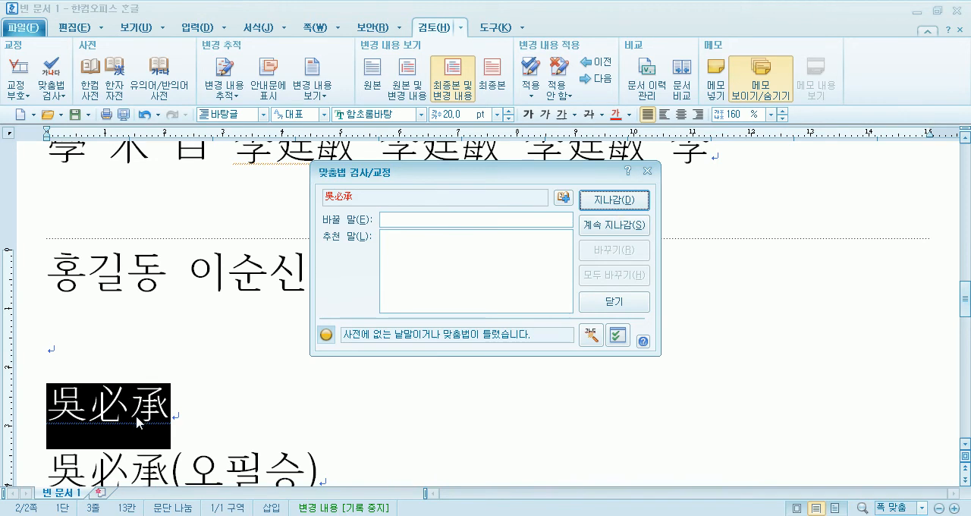
{"action": "left_click", "coordinate": [614, 202]}
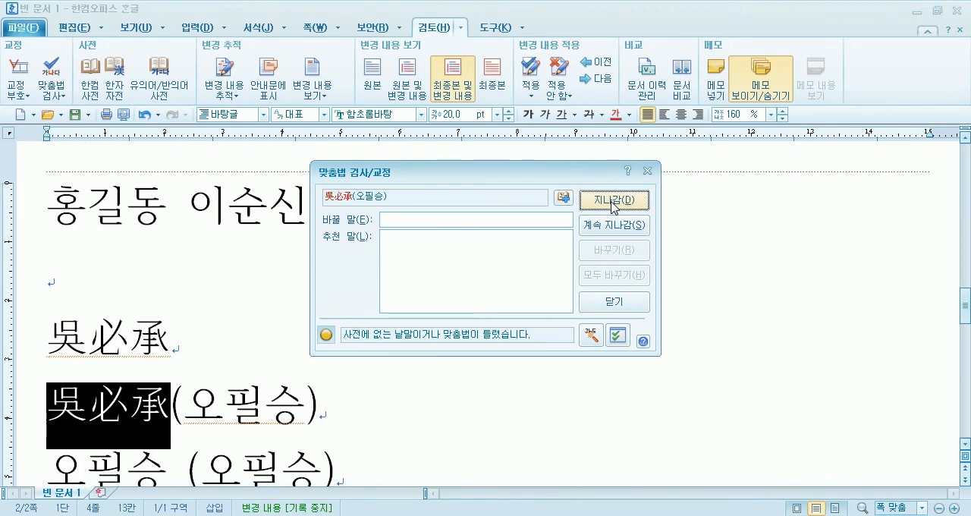
{"action": "left_click", "coordinate": [613, 201]}
{"action": "left_click", "coordinate": [612, 201]}
{"action": "left_click", "coordinate": [613, 202]}
{"action": "left_click", "coordinate": [613, 202]}
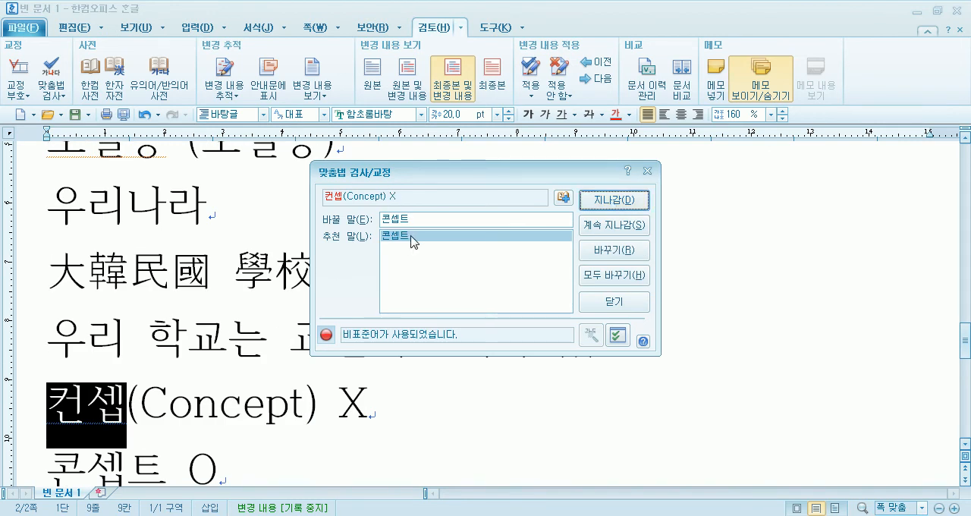
- Replace 컨셉 with 콘셉트 and 워크샵 with 워크숍 from the suggestions, and finish the spelling check
{"action": "left_click", "coordinate": [588, 250]}
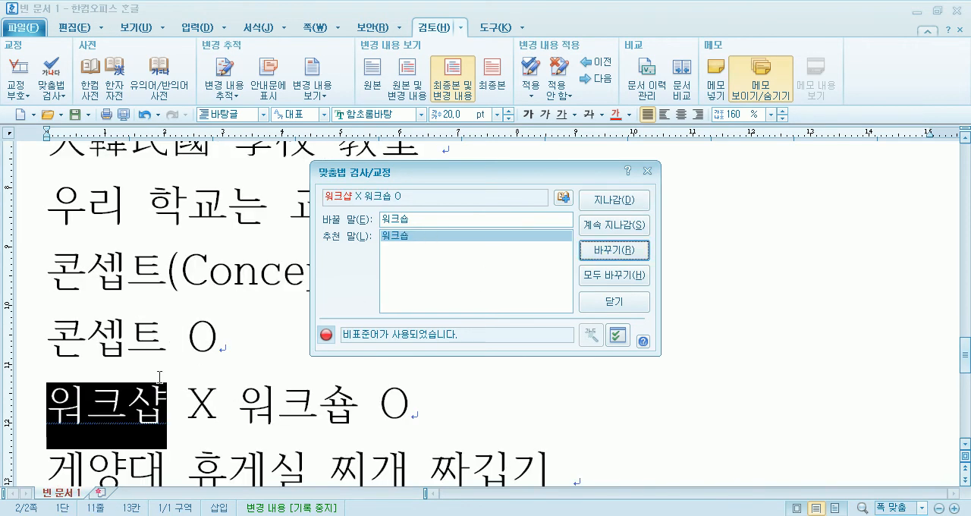
{"action": "left_click", "coordinate": [408, 237]}
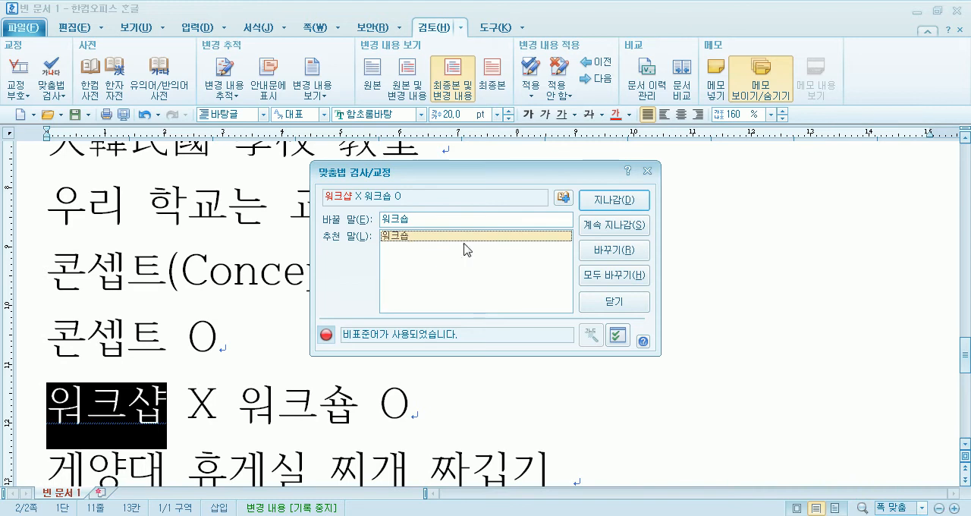
{"action": "left_click", "coordinate": [622, 255]}
{"action": "left_click", "coordinate": [482, 288]}
- Enter 했습니다. on the blank line below the 게양대 line
{"action": "scroll", "coordinate": [154, 372], "scroll_direction": "down", "scroll_amount": 2}
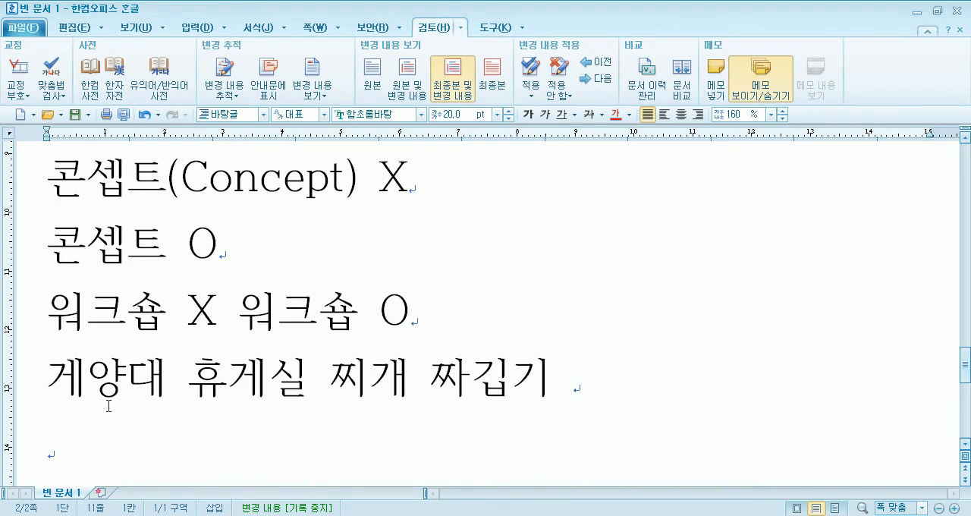
{"action": "scroll", "coordinate": [108, 406], "scroll_direction": "down", "scroll_amount": 3}
{"action": "left_click", "coordinate": [123, 272]}
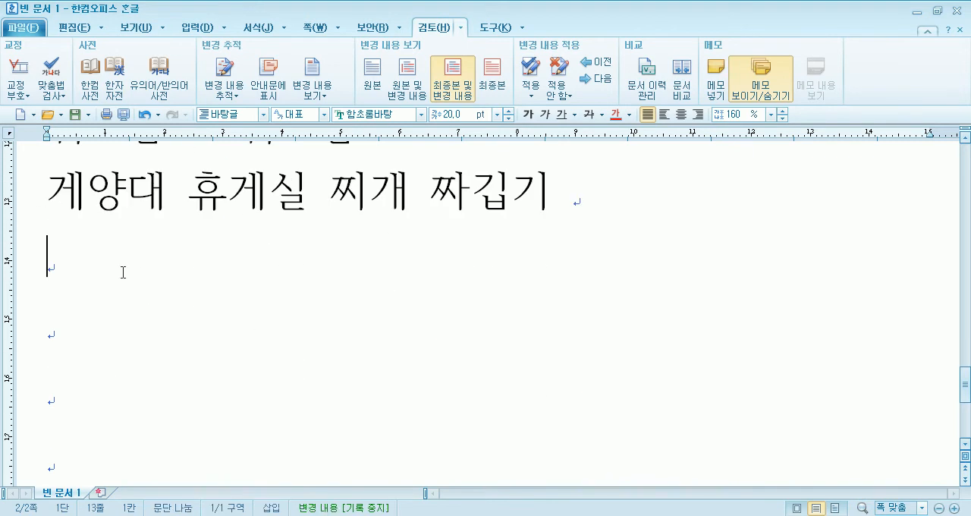
{"action": "type", "text": "했습니다."}
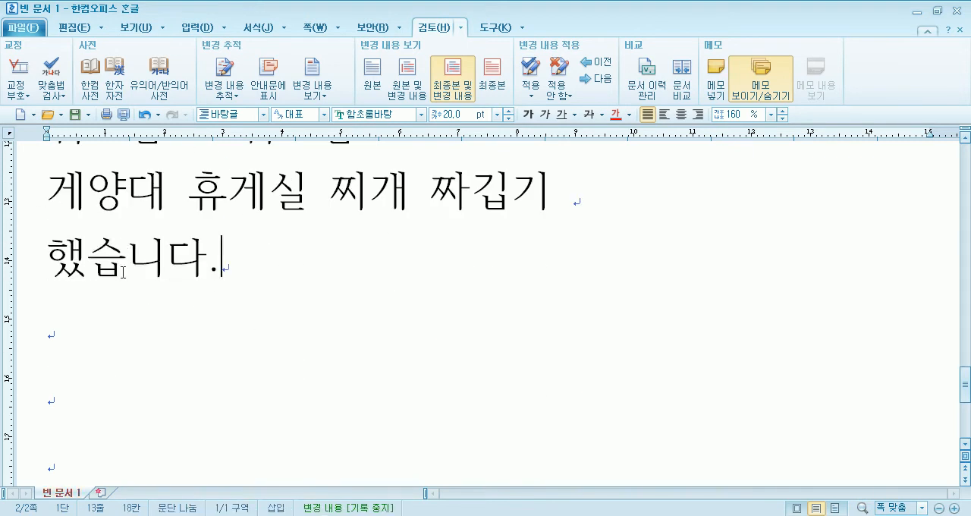
- Try inserting the syllable 읍 after 했 in 했습니다. and remove it again
{"action": "key", "text": "Left"}
{"action": "key", "text": "Left"}
{"action": "key", "text": "Left"}
{"action": "key", "text": "Left"}
{"action": "type", "text": "읍"}
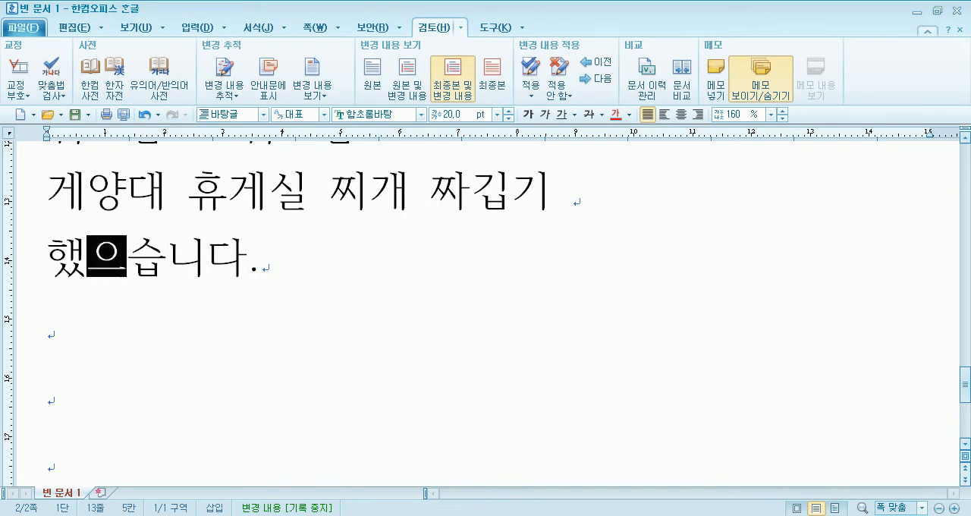
{"action": "key", "text": "BackSpace"}
{"action": "key", "text": "BackSpace"}
{"action": "key", "text": "BackSpace"}
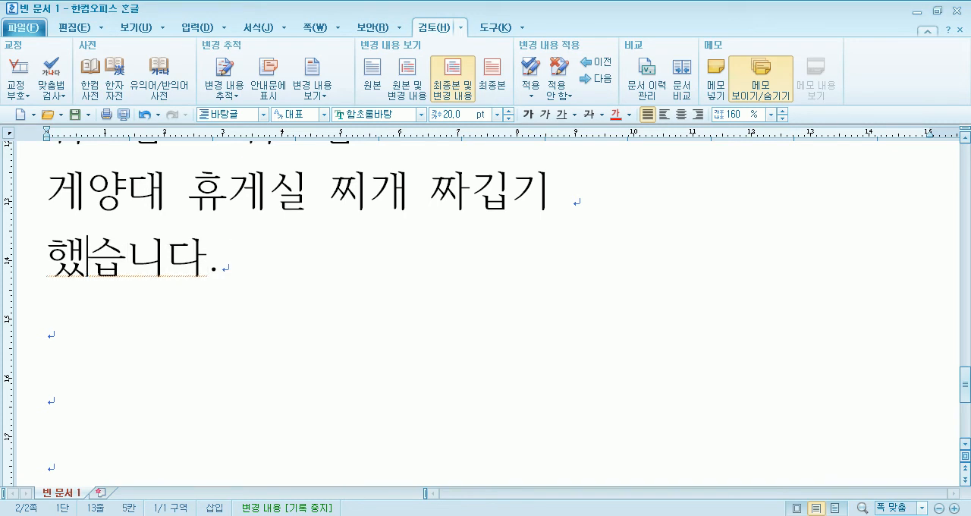
- Enter 했음 on the line below 했습니다. and move to the following line
{"action": "key", "text": "Down"}
{"action": "type", "text": "해"}
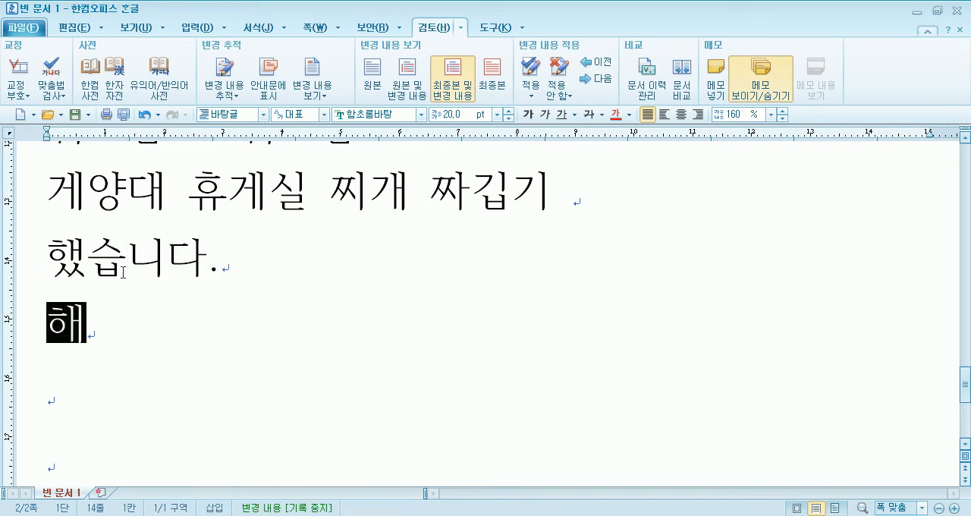
{"action": "type", "text": "ㅆ음"}
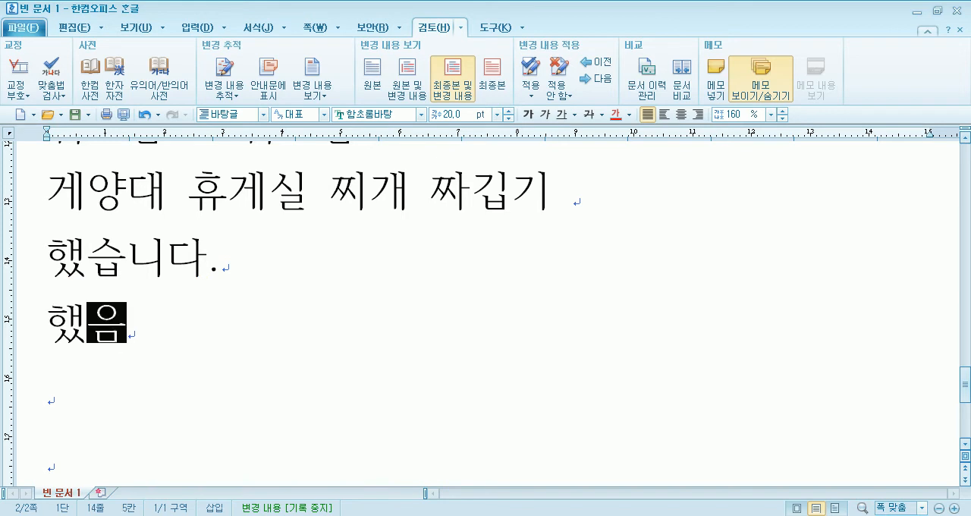
{"action": "key", "text": "Return"}
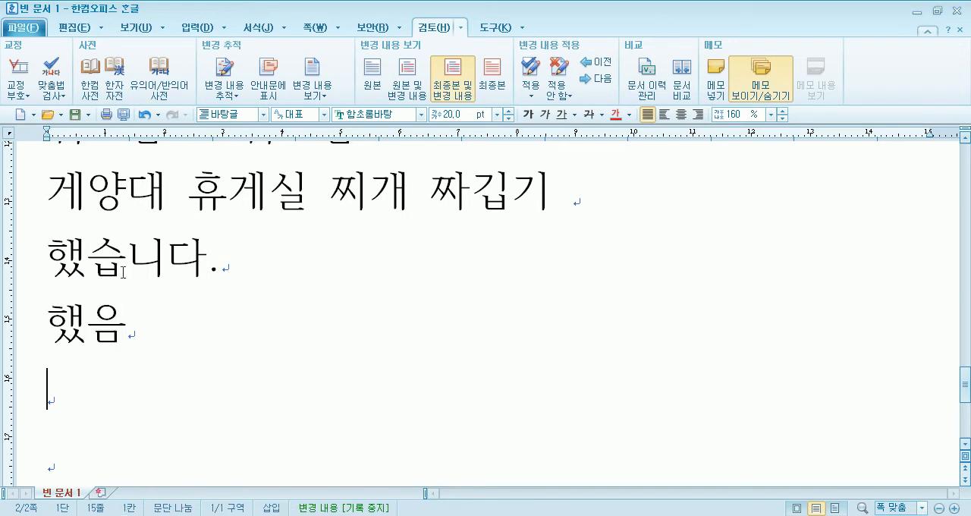
- Highlight 습 in 했습니다. and 음 in 했음 in turn to compare the endings, and return to the blank line
{"action": "key", "text": "Up"}
{"action": "key", "text": "Up"}
{"action": "left_click", "coordinate": [123, 271]}
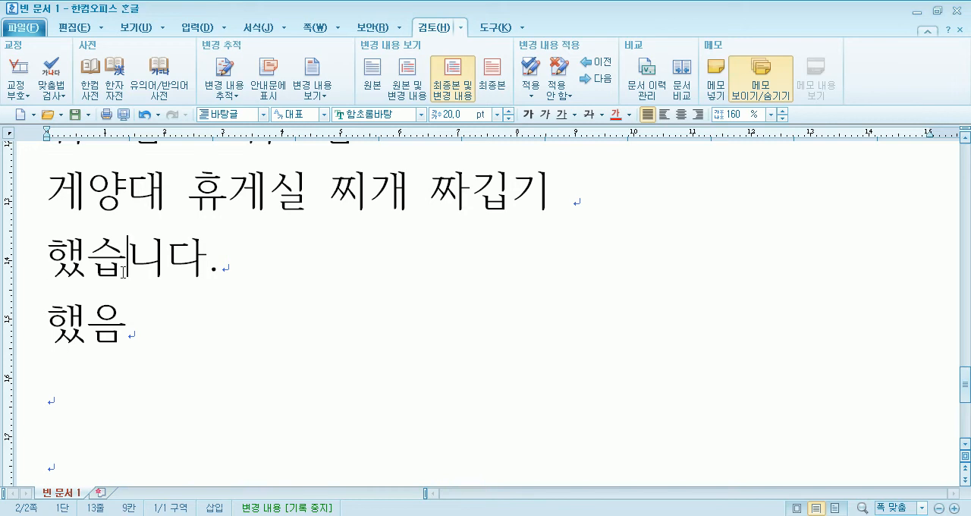
{"action": "key", "text": "shift+Right"}
{"action": "key", "text": "shift+Right"}
{"action": "key", "text": "Home"}
{"action": "key", "text": "Right"}
{"action": "key", "text": "shift+Right"}
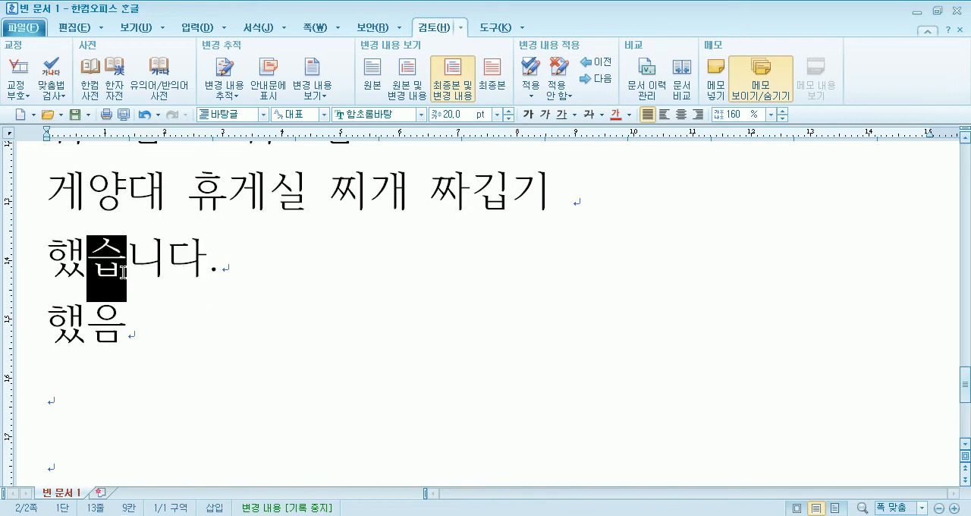
{"action": "key", "text": "Down"}
{"action": "key", "text": "shift+Left"}
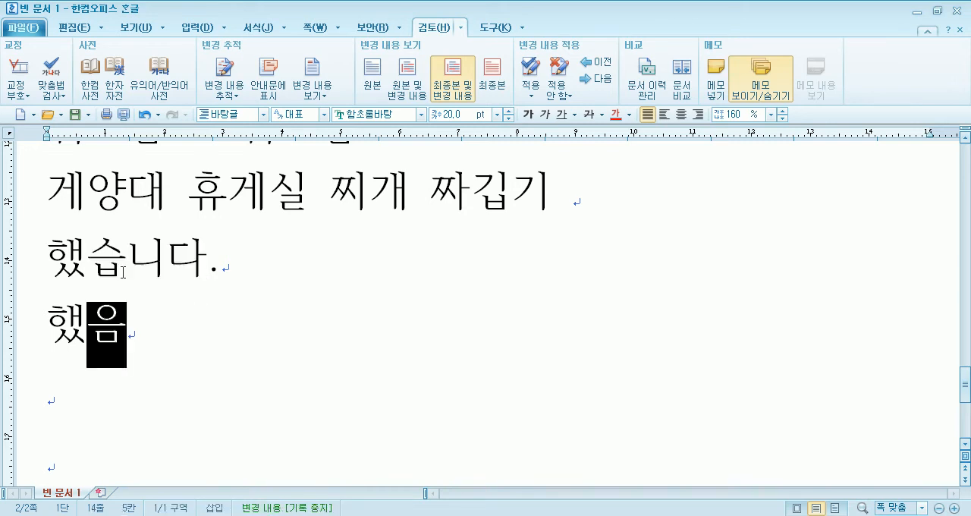
{"action": "key", "text": "Down"}
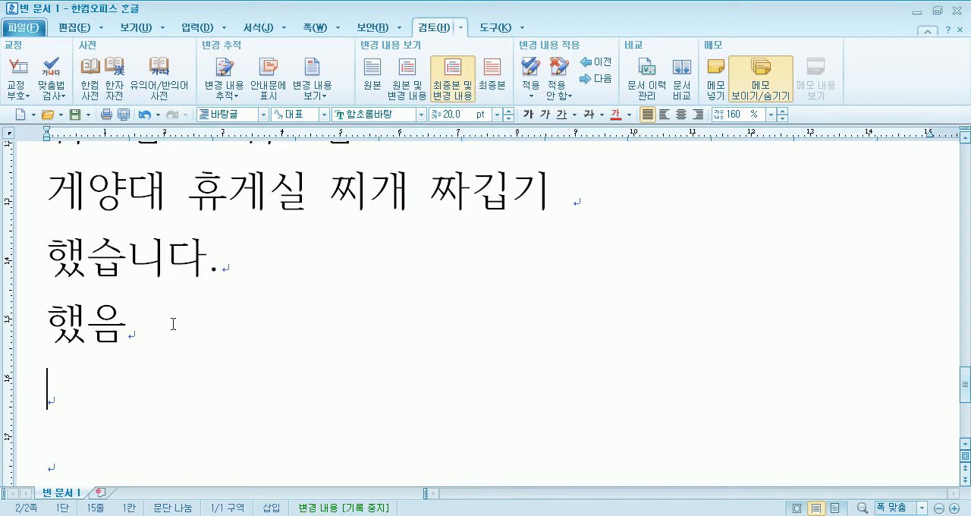
- Enter 불치하문 on the line below 했음 and convert it to the Hanja 不恥下問
{"action": "scroll", "coordinate": [182, 331], "scroll_direction": "down", "scroll_amount": 1}
{"action": "type", "text": "불칭"}
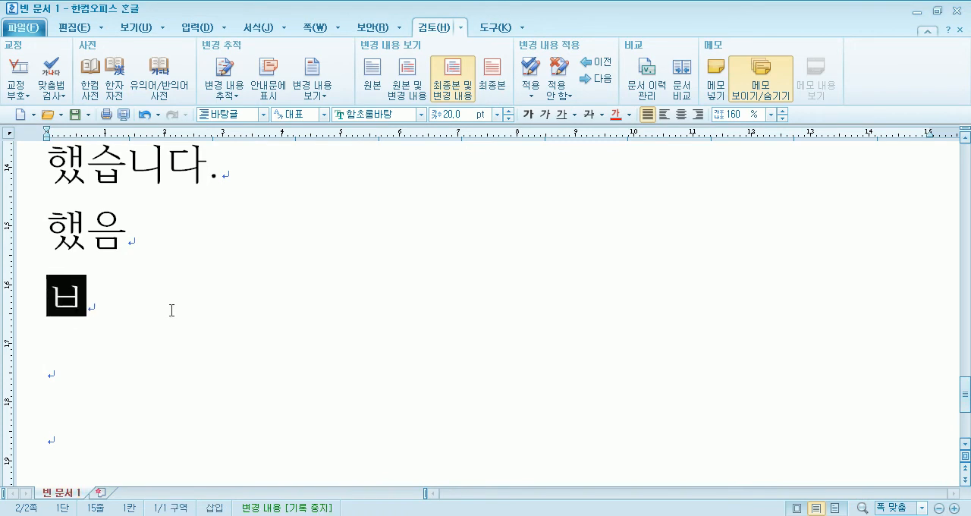
{"action": "type", "text": "하문"}
{"action": "key", "text": "F9"}
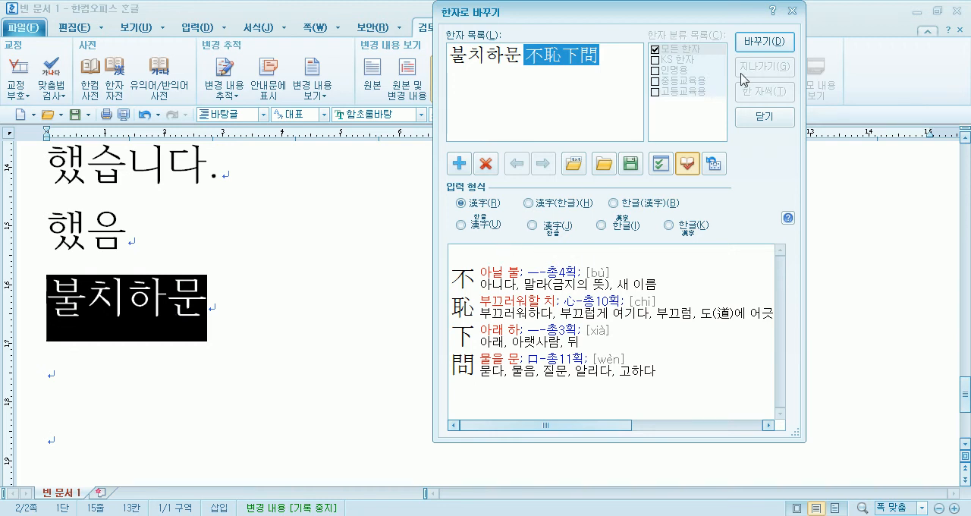
{"action": "left_click", "coordinate": [763, 42]}
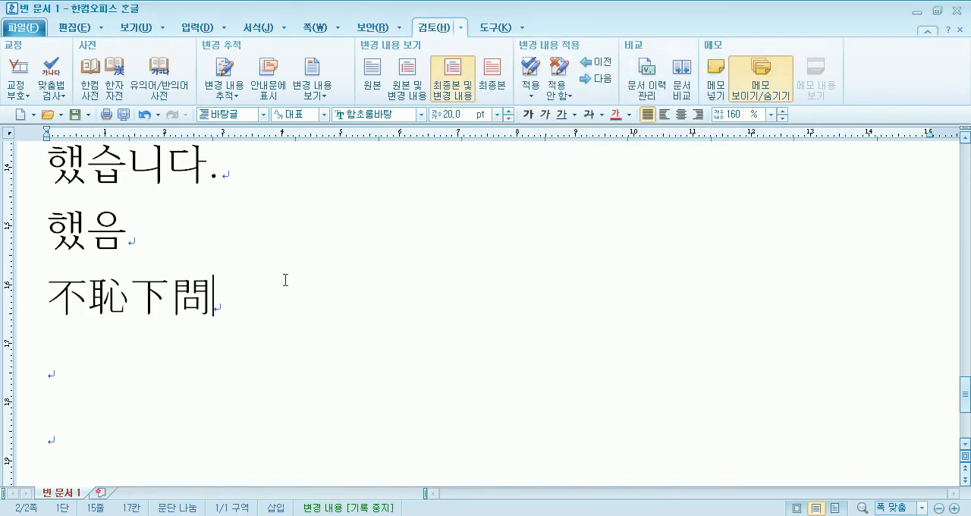
- Look up the readings and meanings of the characters in 不恥下問 in the Hanja dictionary
{"action": "left_click", "coordinate": [198, 28]}
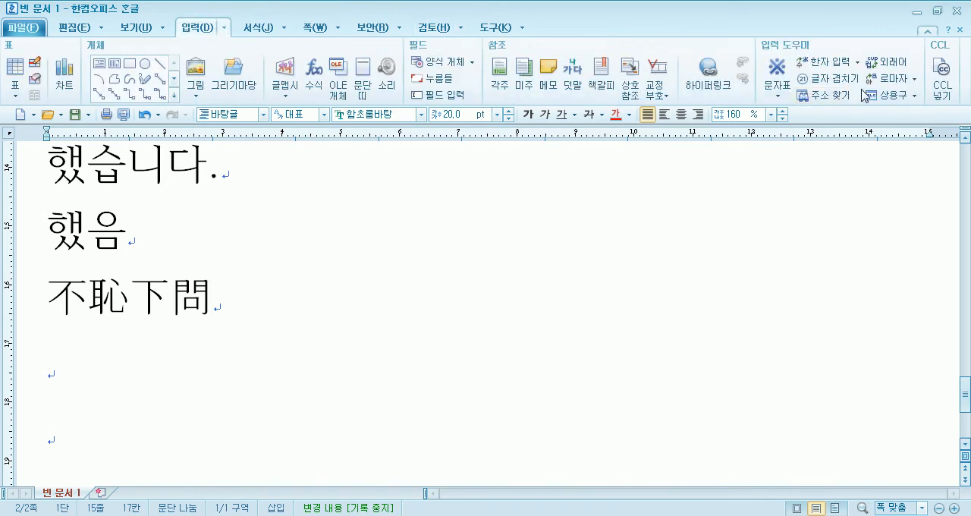
{"action": "left_click", "coordinate": [857, 61]}
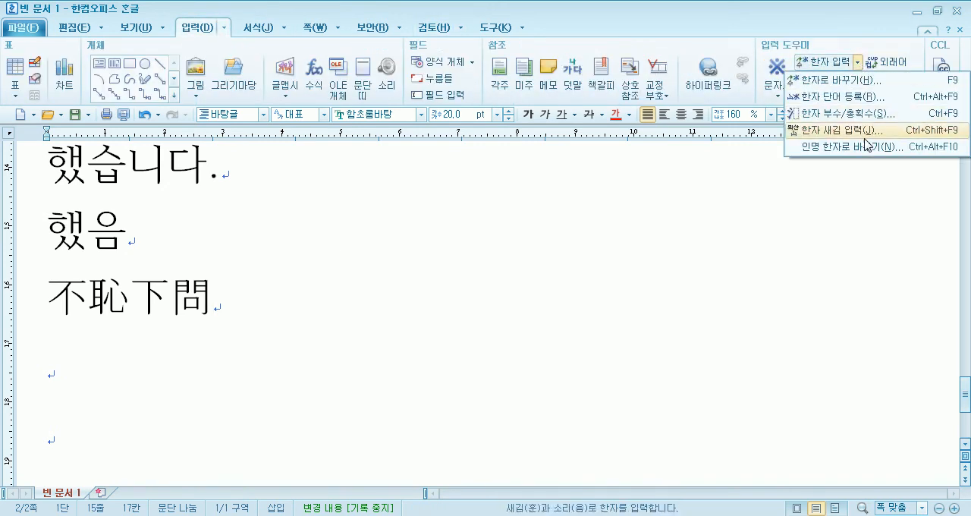
{"action": "left_click", "coordinate": [846, 194]}
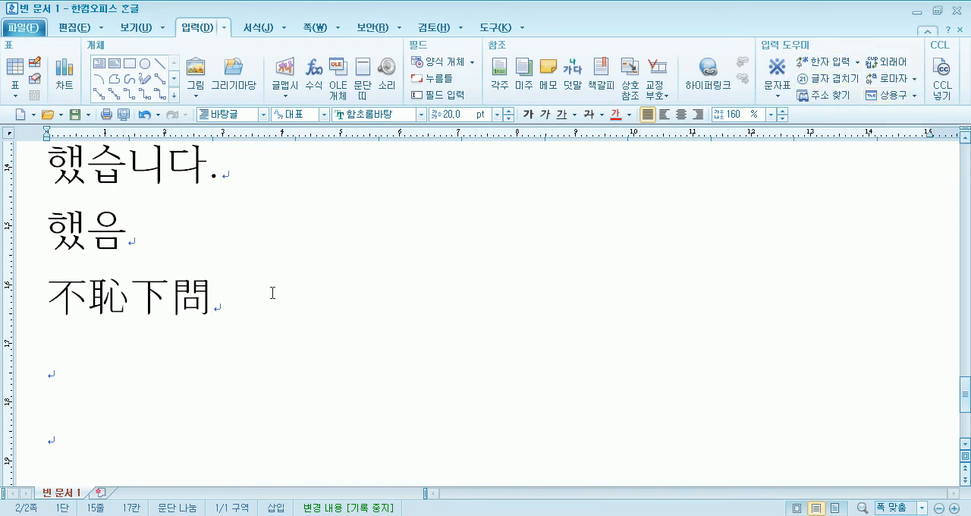
{"action": "key", "text": "shift+F9"}
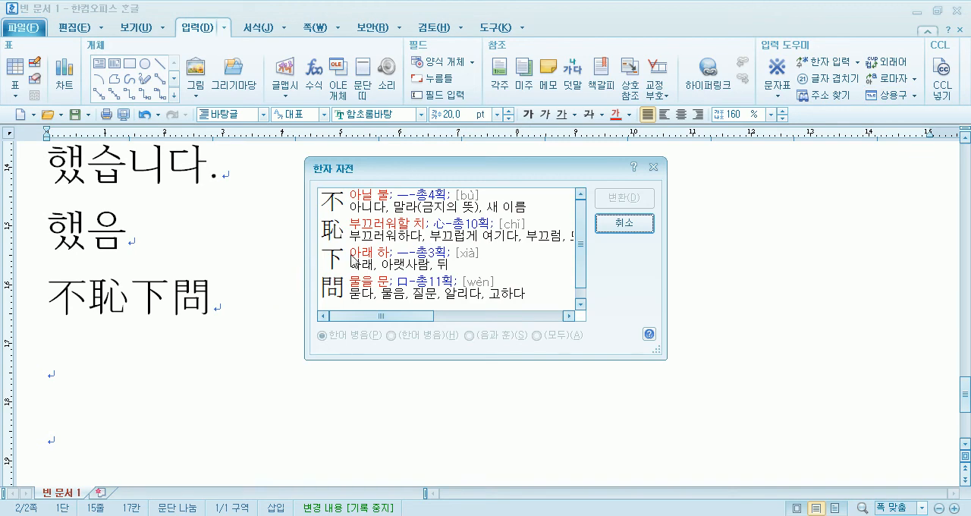
{"action": "mouse_move", "coordinate": [578, 253]}
{"action": "left_mouse_down"}
{"action": "mouse_move", "coordinate": [578, 276]}
{"action": "mouse_move", "coordinate": [578, 238]}
{"action": "left_mouse_up"}
{"action": "key", "text": "Escape"}
- Convert 不恥下問 back to Hangul, choosing the reading 불 for 不 to give 불치하문
{"action": "key", "text": "F9"}
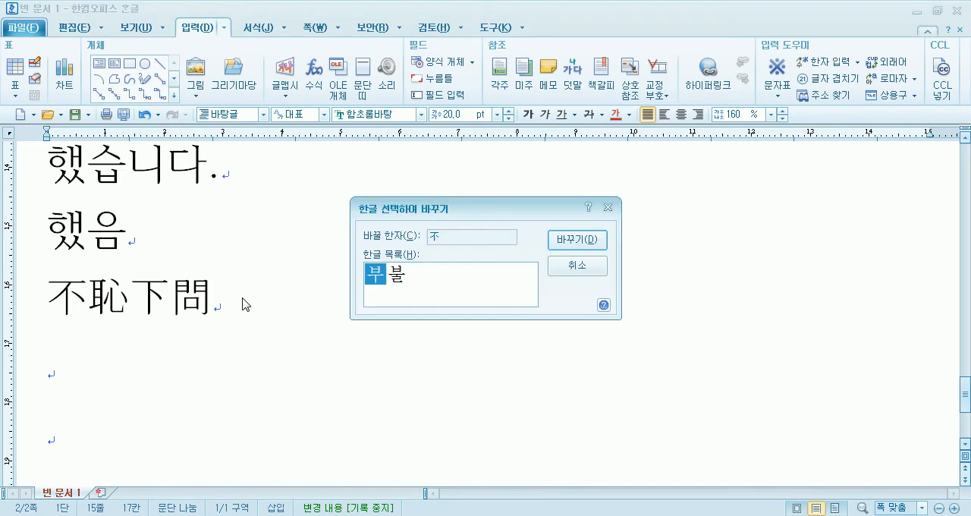
{"action": "key", "text": "Return"}
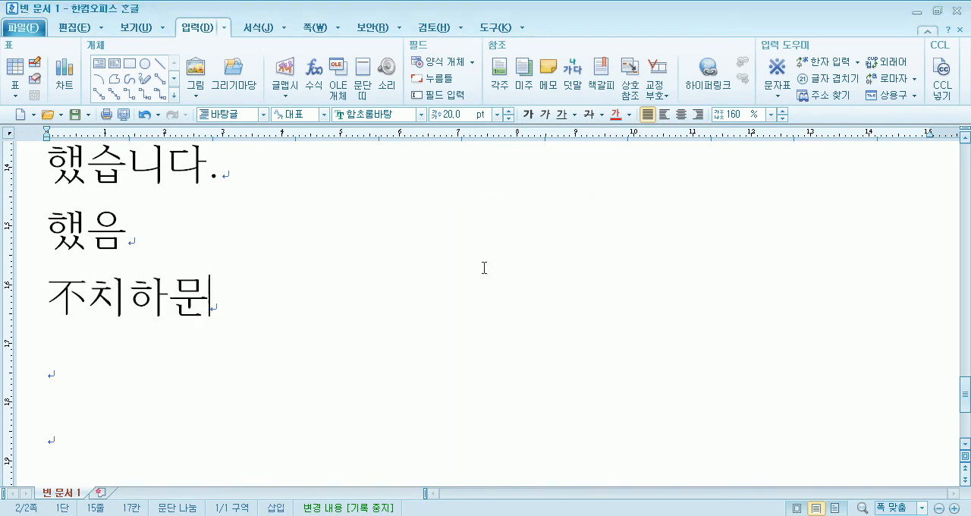
{"action": "left_click_drag", "start_coordinate": [48, 292], "coordinate": [76, 290]}
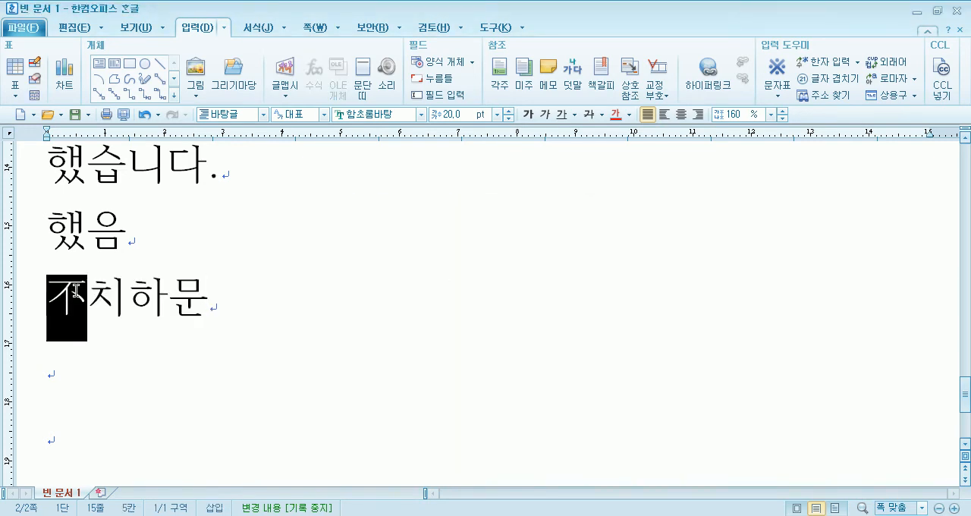
{"action": "key", "text": "F9"}
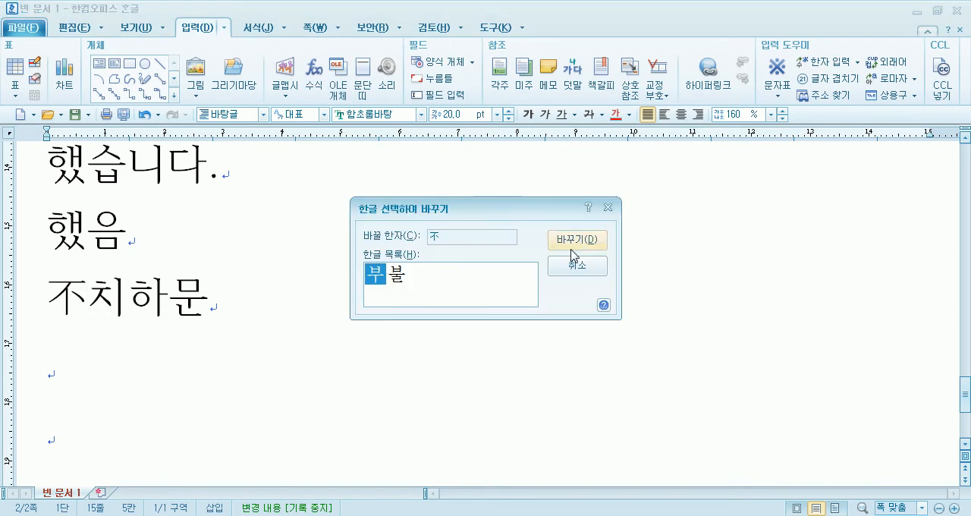
{"action": "left_click", "coordinate": [396, 275]}
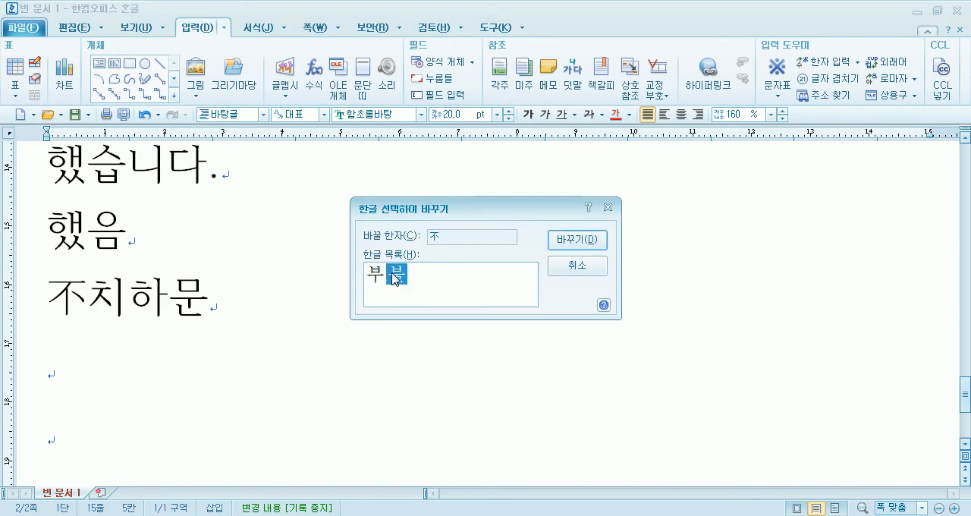
{"action": "left_click", "coordinate": [574, 241]}
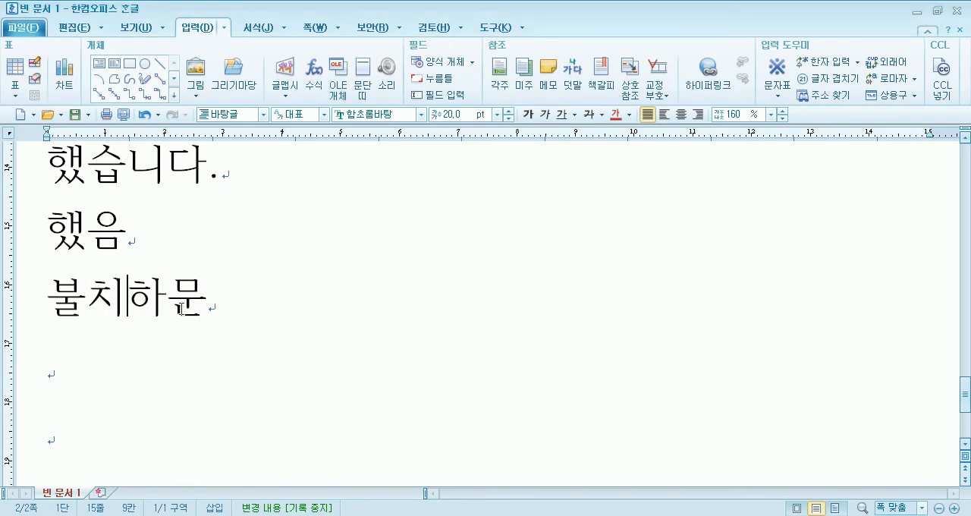
- Convert 불치하문 to the Hanja 不恥下問 again, using the plain 漢字 input format
{"action": "left_click", "coordinate": [273, 307]}
{"action": "key", "text": "F9"}
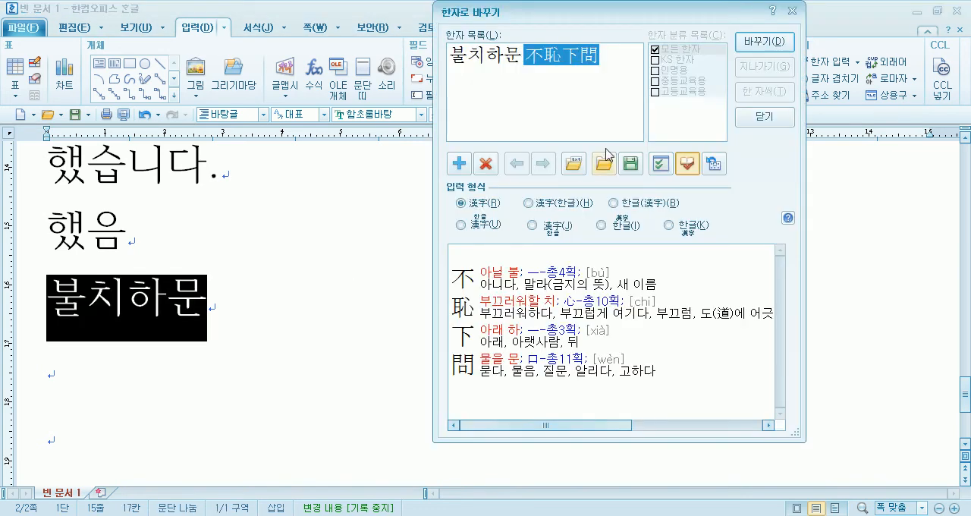
{"action": "left_click", "coordinate": [748, 47]}
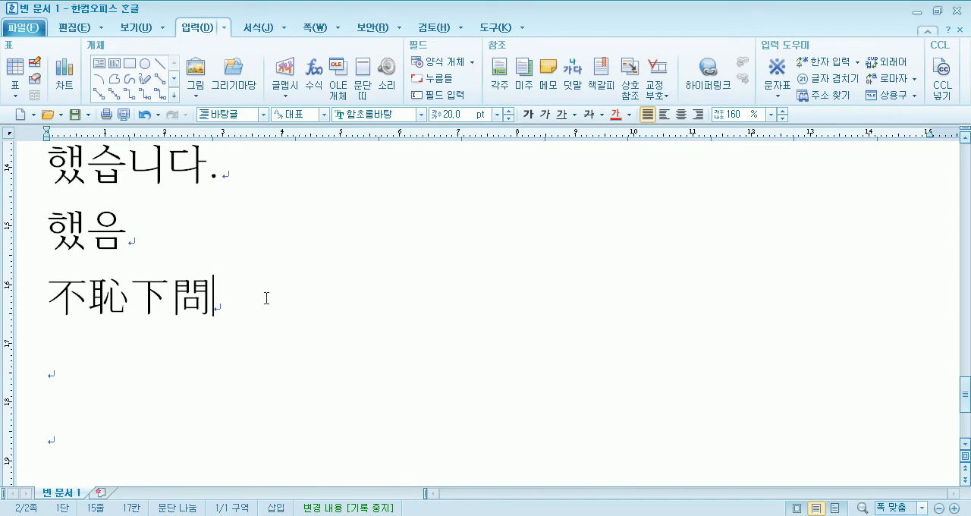
- Enter 99 on the line below 不恥下問 and move to the following blank line
{"action": "key", "text": "Down"}
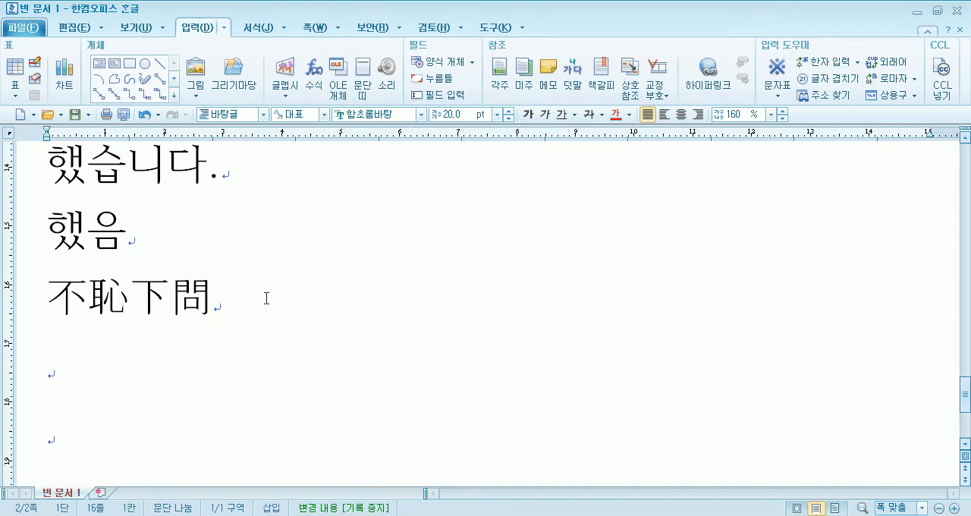
{"action": "type", "text": "99"}
{"action": "scroll", "coordinate": [284, 284], "scroll_direction": "down", "scroll_amount": 3}
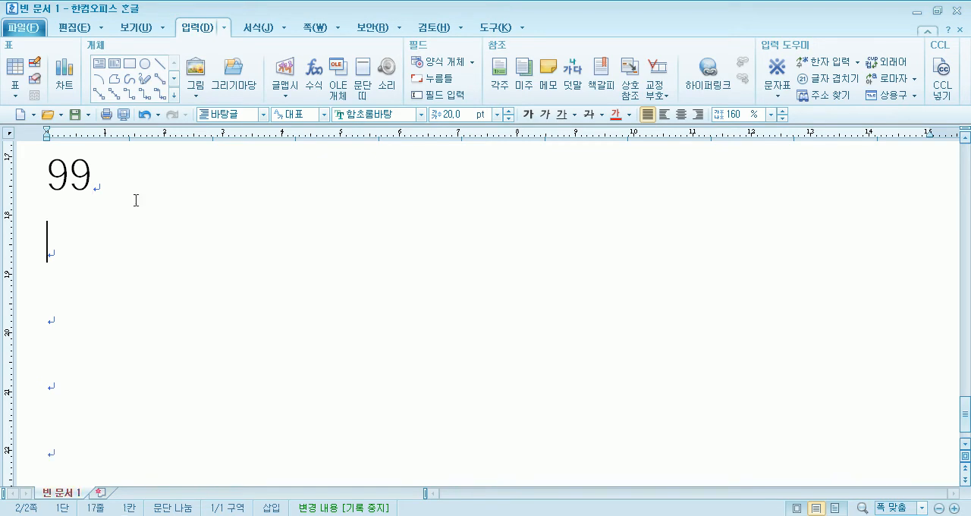
- Open the 한글(HNC) character table and show the circled characters of the 전각 기호(원) category
{"action": "left_click", "coordinate": [762, 83]}
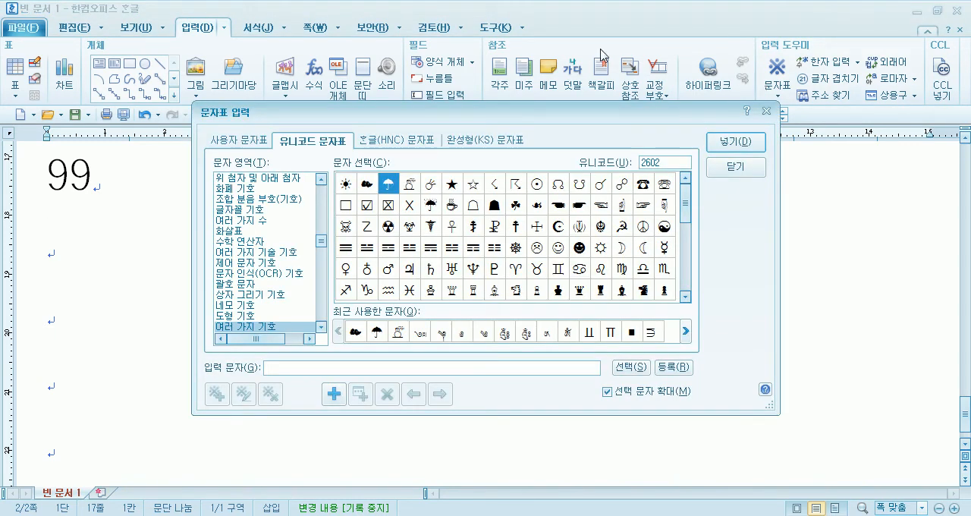
{"action": "left_click", "coordinate": [398, 141]}
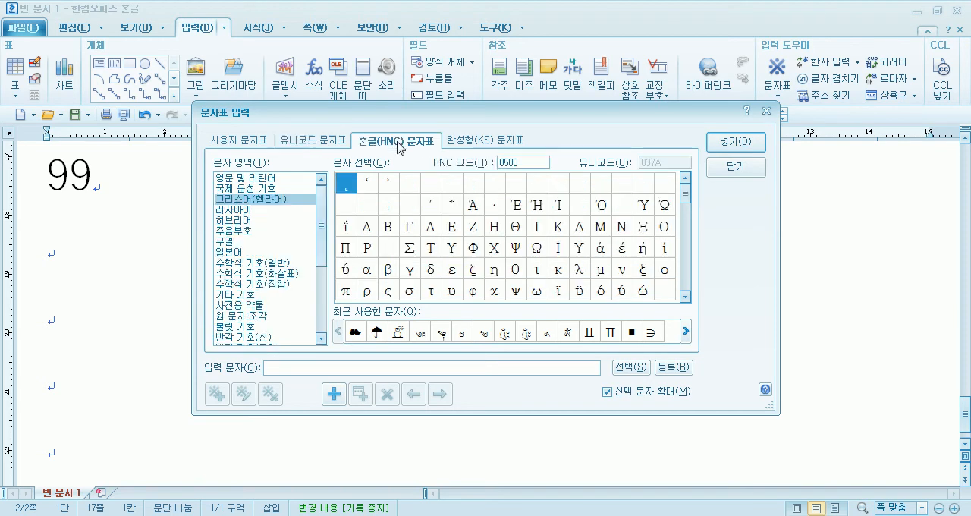
{"action": "left_click", "coordinate": [258, 317]}
{"action": "scroll", "coordinate": [276, 309], "scroll_direction": "down", "scroll_amount": 2}
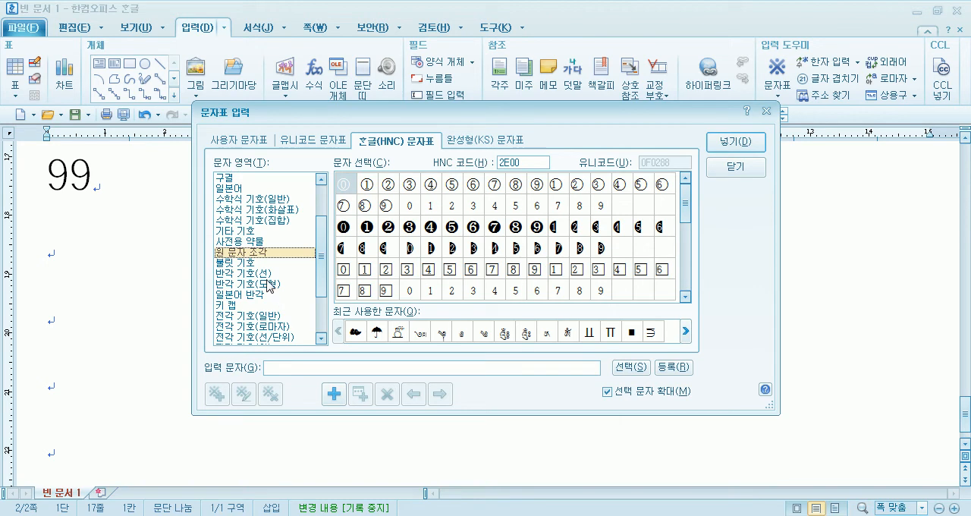
{"action": "left_click", "coordinate": [261, 338]}
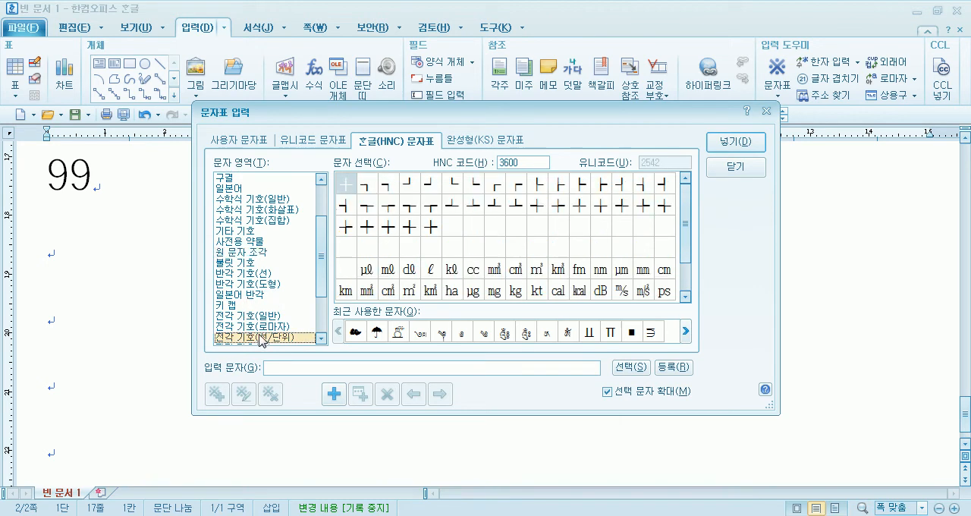
{"action": "scroll", "coordinate": [263, 340], "scroll_direction": "down", "scroll_amount": 1}
{"action": "left_click", "coordinate": [265, 315]}
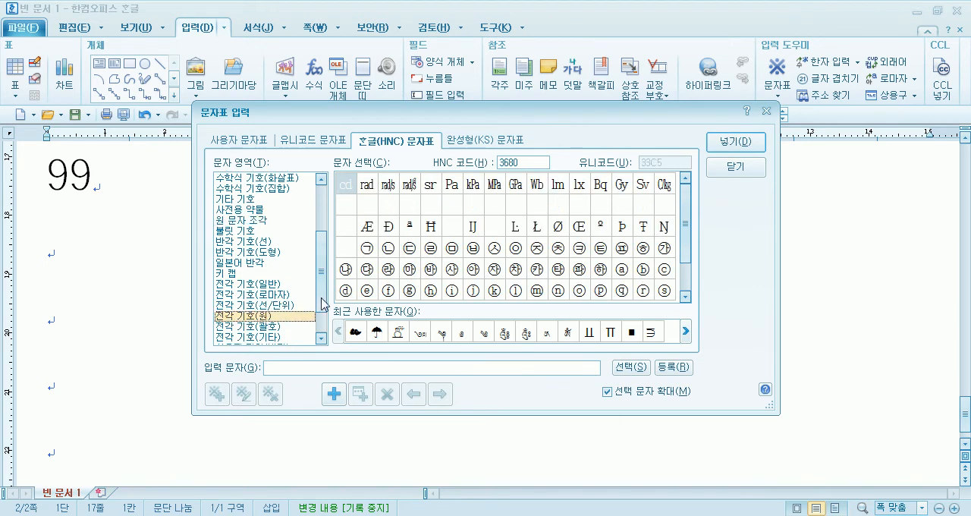
{"action": "scroll", "coordinate": [678, 227], "scroll_direction": "down", "scroll_amount": 1}
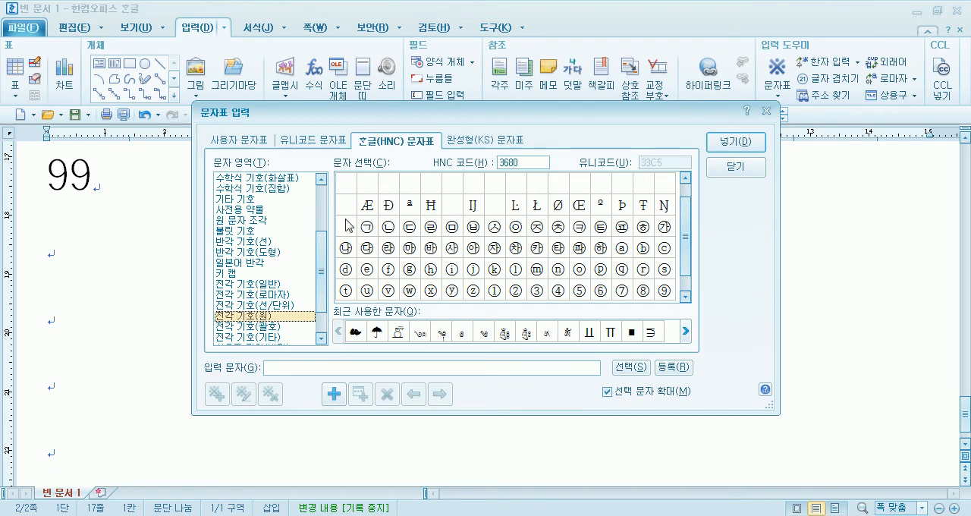
- Collect the circled numbers ① to ⑮ in sequence and insert them together on the line below 99
{"action": "left_click", "coordinate": [500, 295]}
{"action": "scroll", "coordinate": [560, 305], "scroll_direction": "down", "scroll_amount": 1}
{"action": "left_click", "coordinate": [453, 293]}
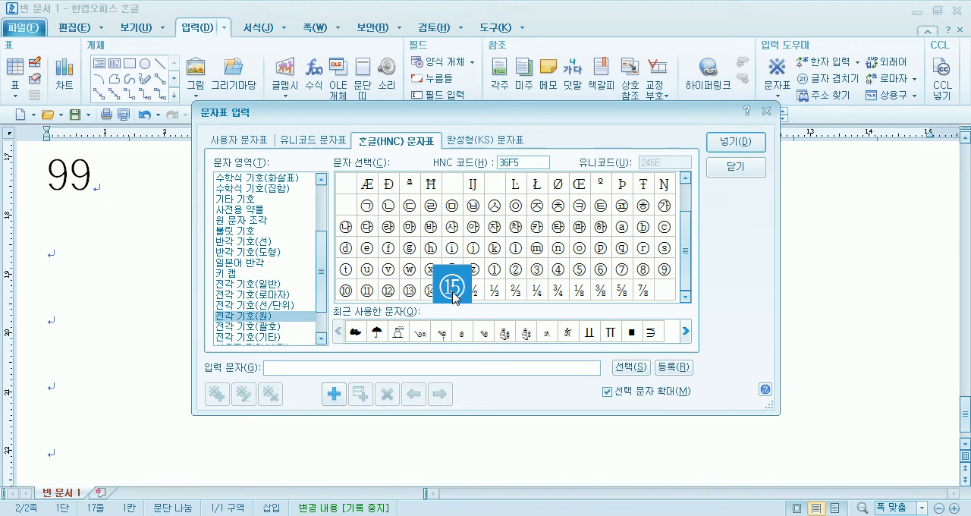
{"action": "left_click", "coordinate": [493, 271]}
{"action": "key", "text": "space"}
{"action": "key", "text": "space"}
{"action": "key", "text": "space"}
{"action": "key", "text": "space"}
{"action": "key", "text": "space"}
{"action": "key", "text": "space"}
{"action": "key", "text": "space"}
{"action": "key", "text": "space"}
{"action": "key", "text": "space"}
{"action": "key", "text": "space"}
{"action": "key", "text": "space"}
{"action": "key", "text": "space"}
{"action": "key", "text": "space"}
{"action": "key", "text": "space"}
{"action": "key", "text": "space"}
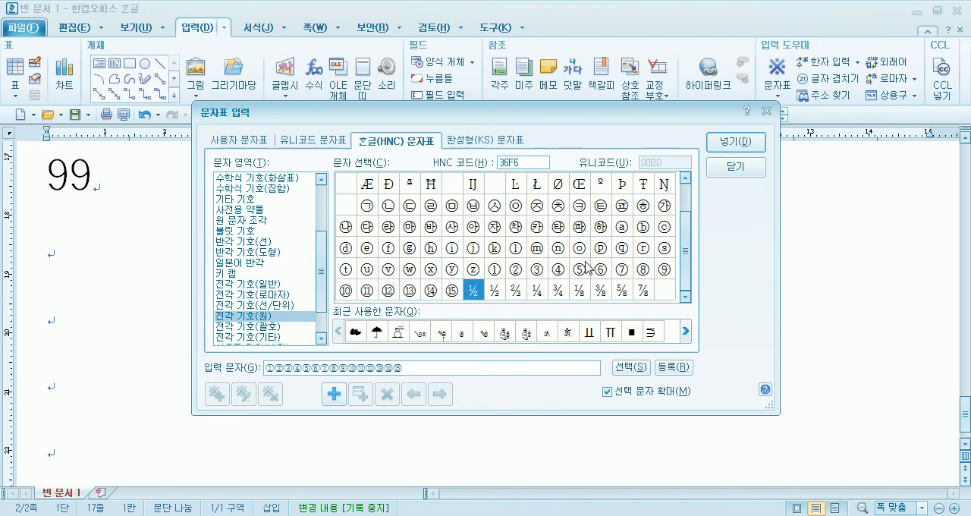
{"action": "key", "text": "Return"}
- Separate the inserted circled numbers ① to ⑮ with spaces
{"action": "key", "text": "Home"}
{"action": "key", "text": "Right"}
{"action": "key", "text": "Right"}
{"action": "key", "text": "space"}
{"action": "key", "text": "Right"}
{"action": "key", "text": "space"}
{"action": "key", "text": "Right"}
{"action": "key", "text": "space"}
{"action": "key", "text": "Right"}
{"action": "key", "text": "space"}
{"action": "key", "text": "Right"}
{"action": "key", "text": "space"}
{"action": "key", "text": "Right"}
{"action": "key", "text": "space"}
{"action": "key", "text": "Right"}
{"action": "key", "text": "space"}
{"action": "key", "text": "Right"}
{"action": "key", "text": "space"}
{"action": "key", "text": "Right"}
{"action": "key", "text": "space"}
{"action": "key", "text": "Right"}
{"action": "key", "text": "space"}
{"action": "key", "text": "Right"}
{"action": "key", "text": "space"}
{"action": "key", "text": "Right"}
{"action": "key", "text": "space"}
{"action": "key", "text": "Right"}
{"action": "key", "text": "space"}
{"action": "key", "text": "Right"}
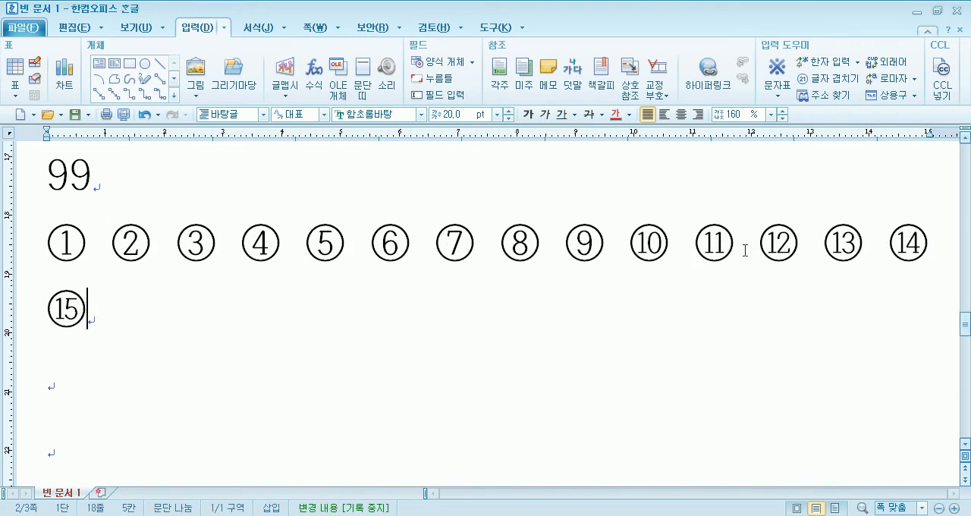
- Remove the spaces between the circled numbers so that ① to ⑮ stand together on one line
{"action": "key", "text": "Up"}
{"action": "key", "text": "Delete"}
{"action": "key", "text": "Right"}
{"action": "key", "text": "Delete"}
{"action": "key", "text": "Right"}
{"action": "key", "text": "Delete"}
{"action": "key", "text": "Right"}
{"action": "key", "text": "Delete"}
{"action": "key", "text": "Right"}
{"action": "key", "text": "Delete"}
{"action": "key", "text": "Right"}
{"action": "key", "text": "Delete"}
{"action": "key", "text": "Right"}
{"action": "key", "text": "Delete"}
{"action": "key", "text": "Right"}
{"action": "key", "text": "Delete"}
{"action": "key", "text": "Right"}
{"action": "key", "text": "Delete"}
{"action": "key", "text": "Right"}
{"action": "key", "text": "Delete"}
{"action": "key", "text": "Right"}
{"action": "key", "text": "Delete"}
{"action": "key", "text": "Right"}
{"action": "key", "text": "Delete"}
{"action": "key", "text": "Right"}
{"action": "key", "text": "Delete"}
{"action": "key", "text": "Right"}
{"action": "key", "text": "Delete"}
{"action": "key", "text": "Right"}
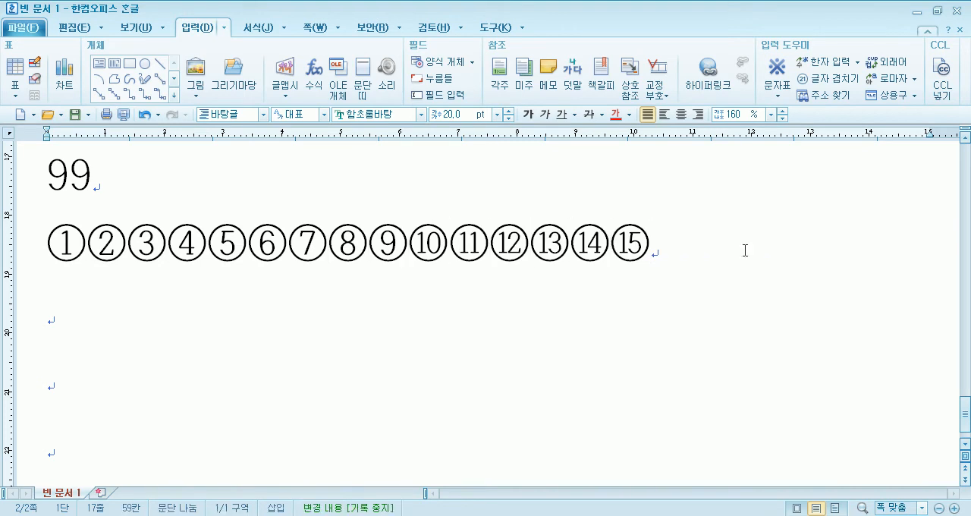
- Delete the whole row of circled numbers on the line below 99
{"action": "key", "text": "Home"}
{"action": "key", "text": "shift+End"}
{"action": "key", "text": "Delete"}
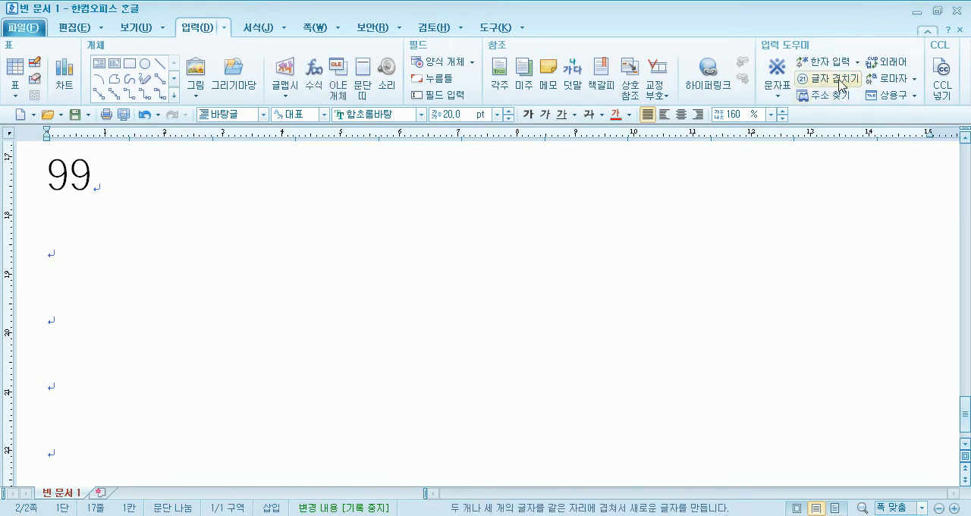
- Insert the circled numbers ① to ⑮ below 99 from the 전각 기호(원) category of the 한글(HNC) character table
{"action": "left_click", "coordinate": [776, 72]}
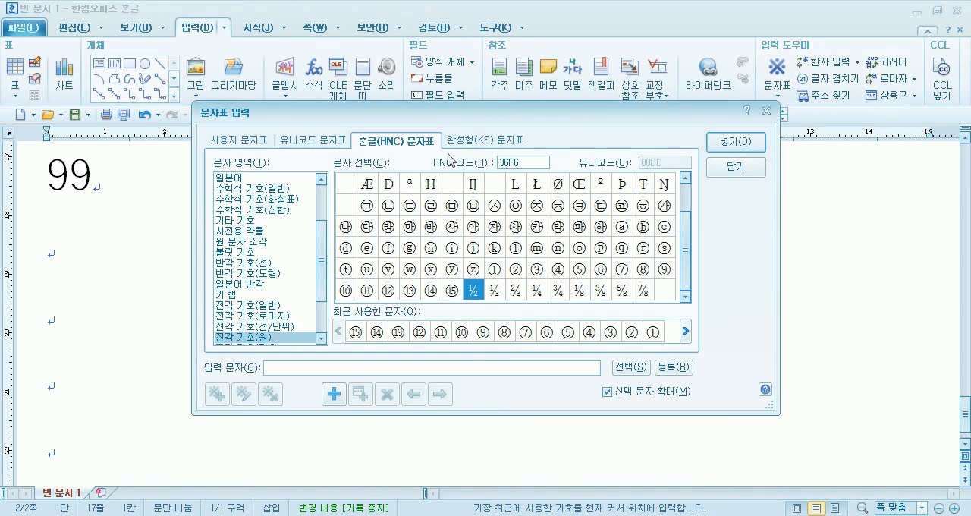
{"action": "left_click", "coordinate": [250, 340]}
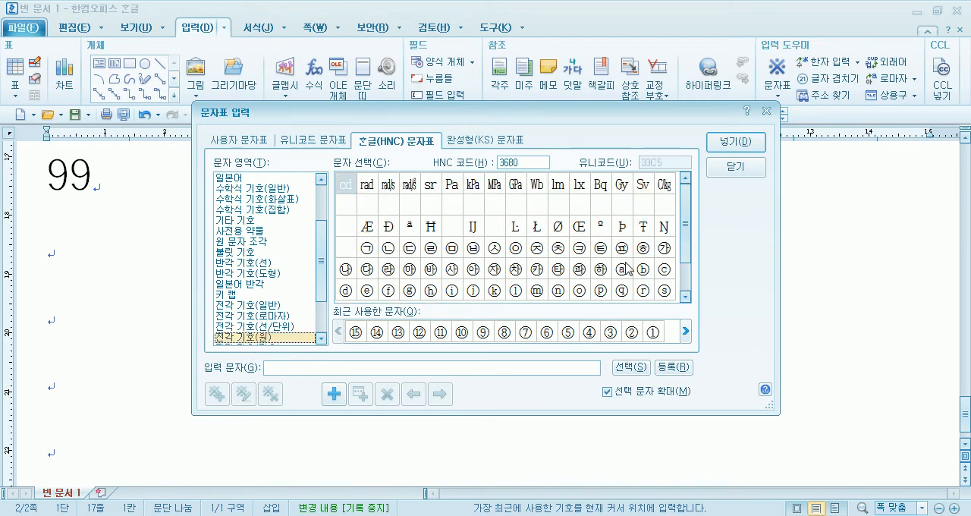
{"action": "left_click", "coordinate": [689, 253]}
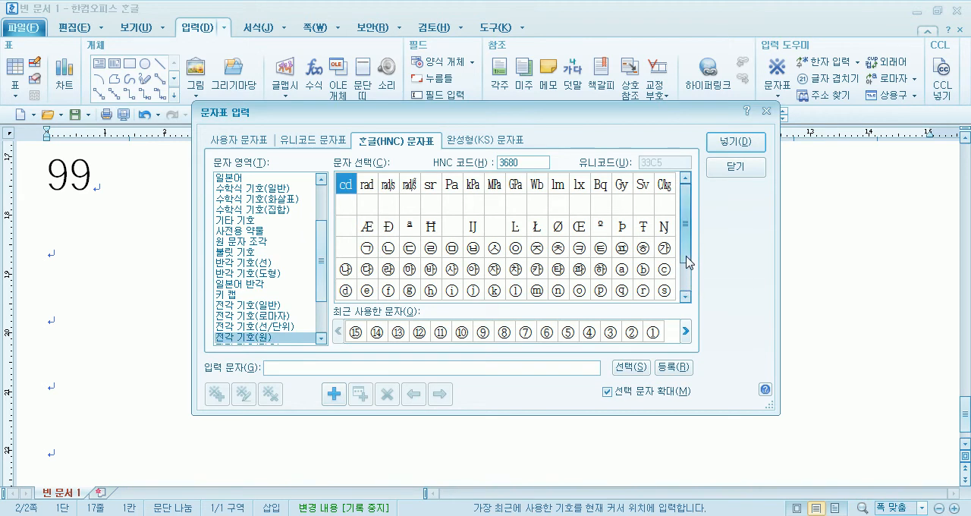
{"action": "left_click_drag", "start_coordinate": [689, 262], "coordinate": [687, 293]}
{"action": "left_click", "coordinate": [499, 273]}
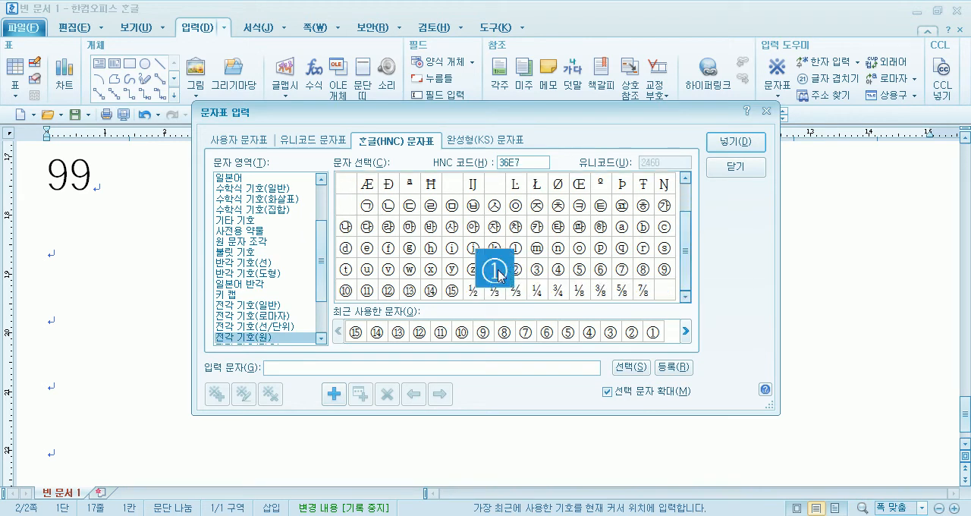
{"action": "left_click", "coordinate": [501, 278]}
{"action": "key", "text": "space"}
{"action": "key", "text": "space"}
{"action": "key", "text": "space"}
{"action": "key", "text": "space"}
{"action": "key", "text": "space"}
{"action": "key", "text": "space"}
{"action": "key", "text": "space"}
{"action": "key", "text": "space"}
{"action": "key", "text": "space"}
{"action": "key", "text": "space"}
{"action": "key", "text": "space"}
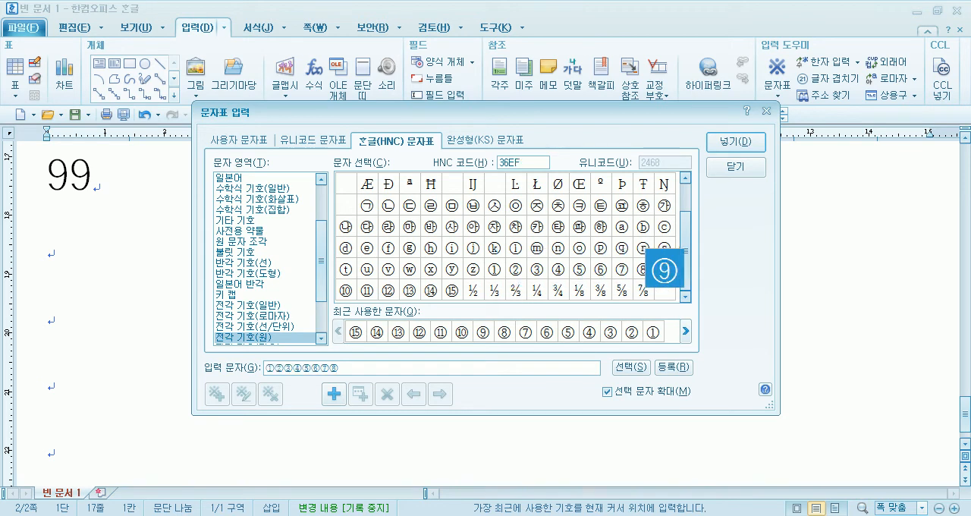
{"action": "key", "text": "space"}
{"action": "key", "text": "space"}
{"action": "key", "text": "space"}
{"action": "key", "text": "space"}
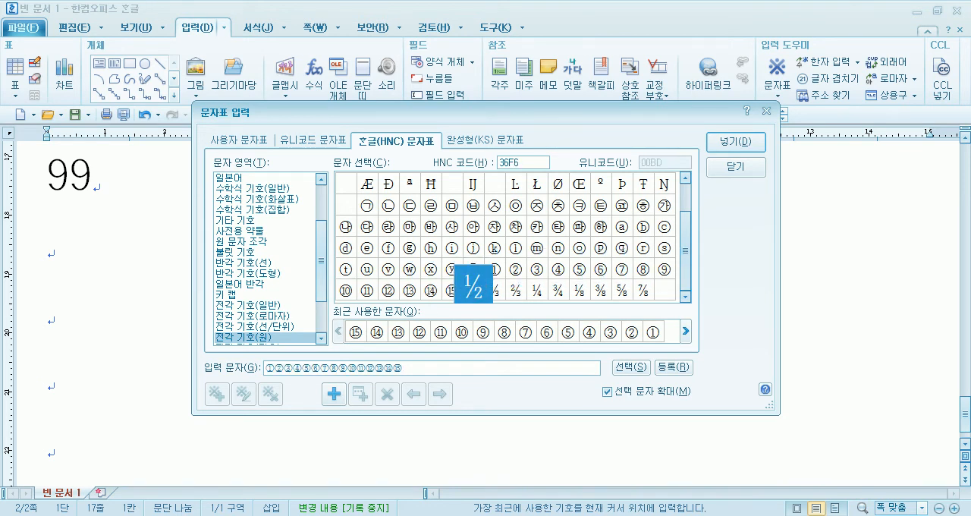
{"action": "left_click_drag", "start_coordinate": [416, 368], "coordinate": [258, 370]}
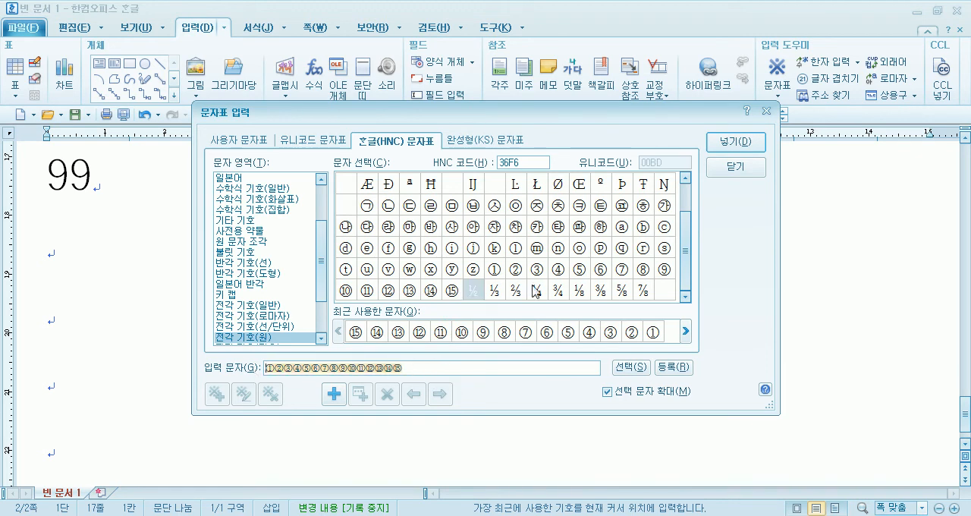
{"action": "left_click", "coordinate": [748, 146]}
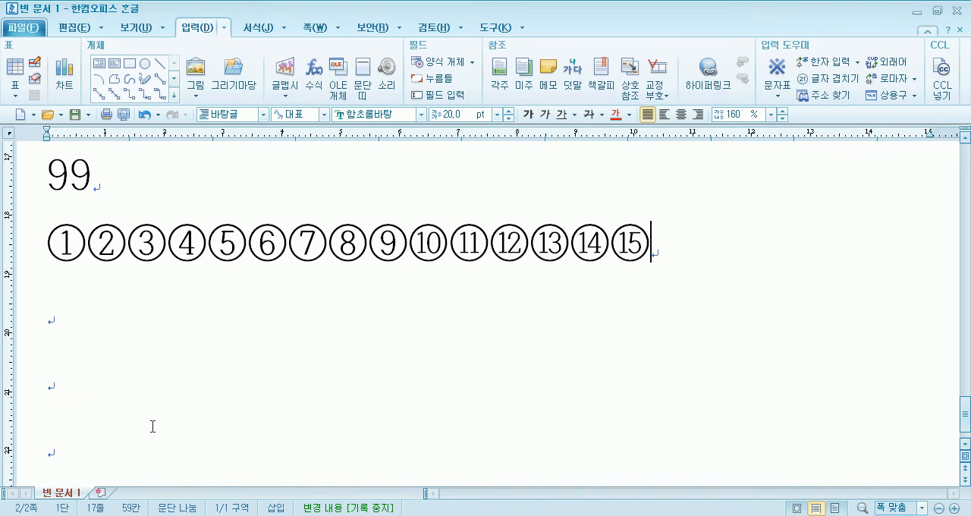
{"action": "key", "text": "Home"}
{"action": "key", "text": "Right"}
{"action": "key", "text": "Left"}
{"action": "key", "text": "Left"}
{"action": "key", "text": "Delete"}
{"action": "key", "text": "Delete"}
{"action": "key", "text": "End"}
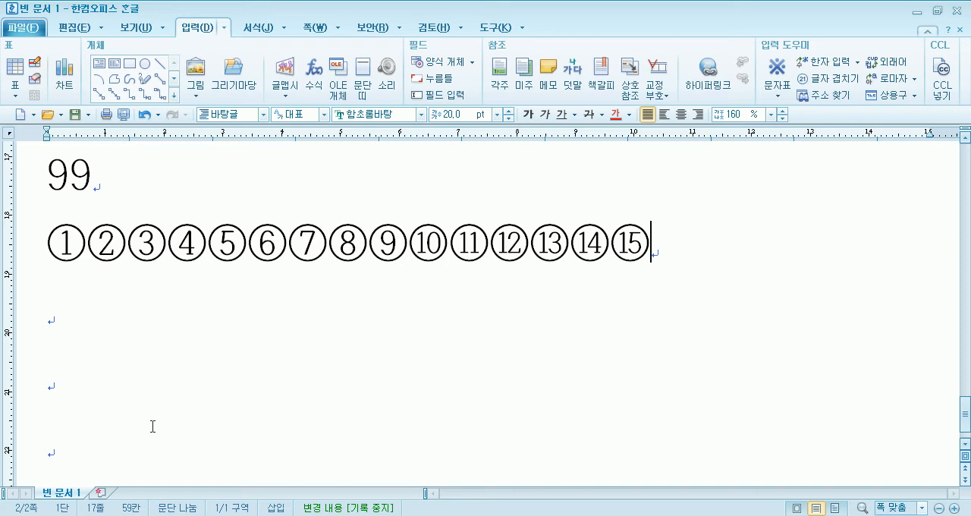
- Open 글자 겹치기 on a new line below ① to ⑮ and try its overlap types and shapes, ending with the outlined circle
{"action": "key", "text": "Return"}
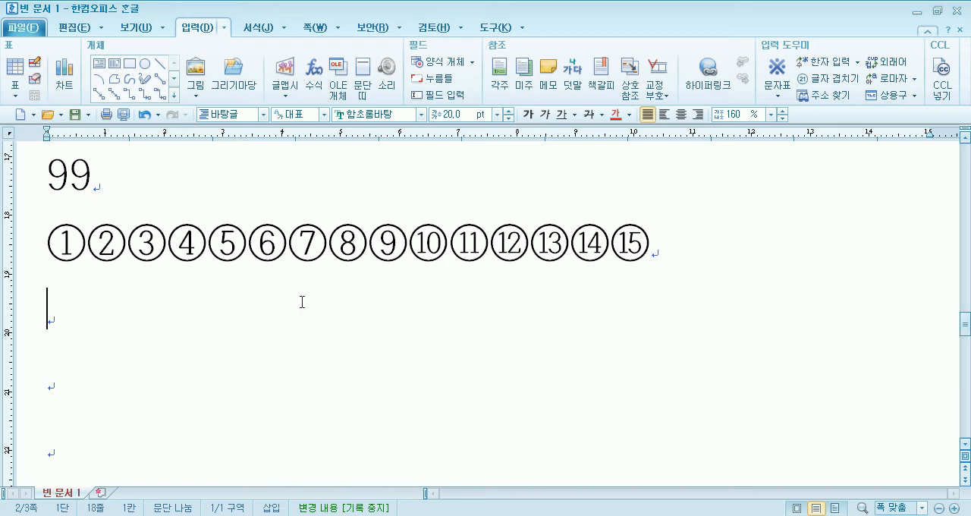
{"action": "left_click", "coordinate": [777, 98]}
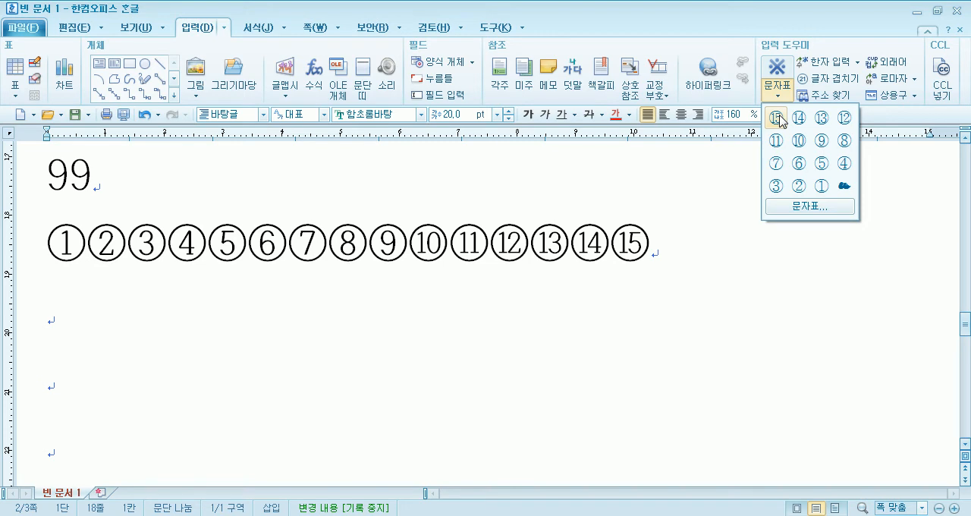
{"action": "left_click", "coordinate": [851, 18]}
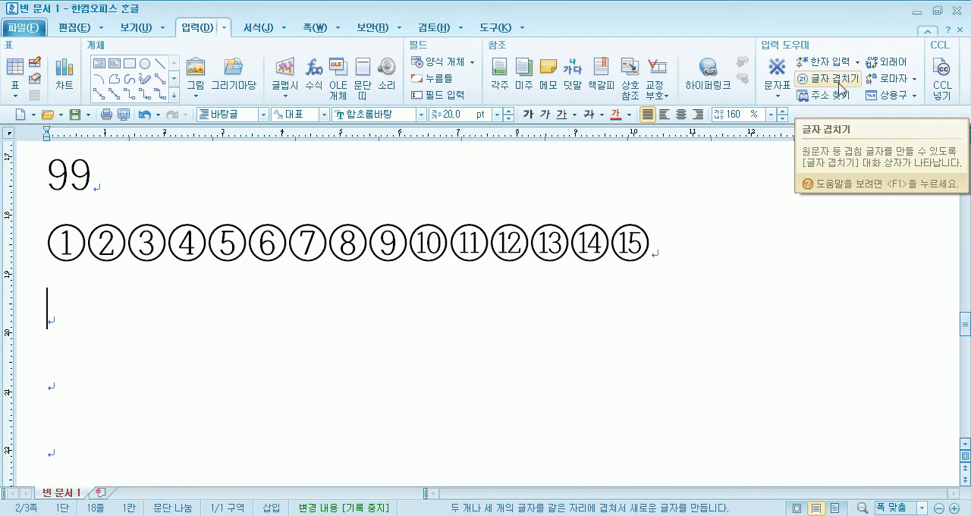
{"action": "left_click", "coordinate": [832, 79]}
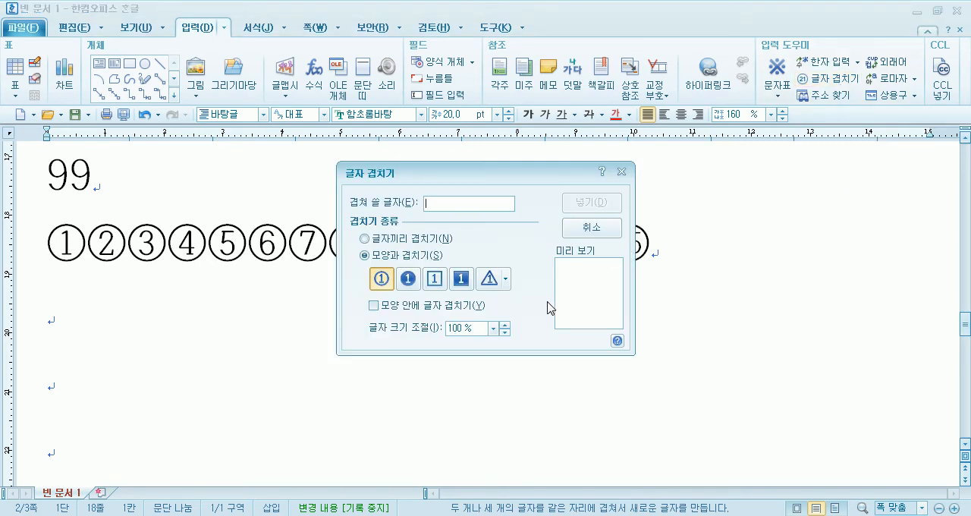
{"action": "left_click", "coordinate": [389, 242]}
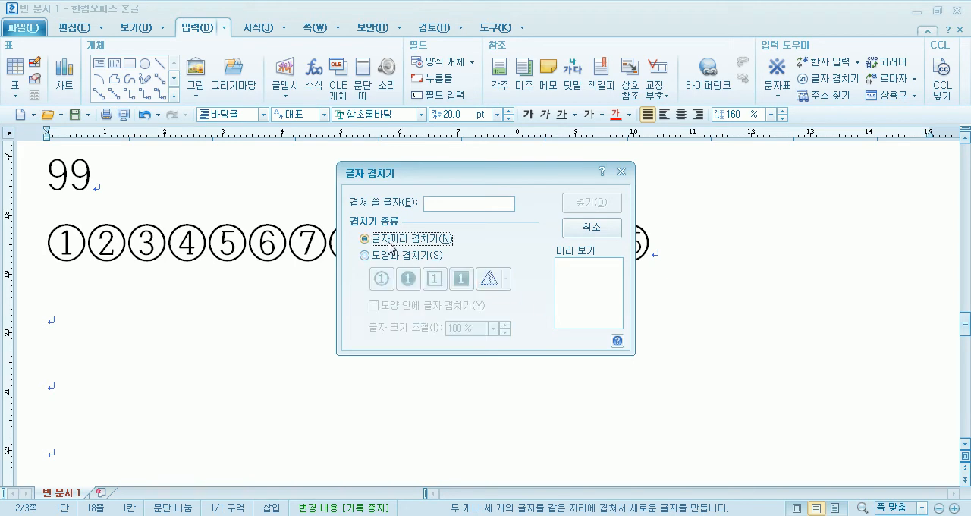
{"action": "left_click", "coordinate": [387, 257]}
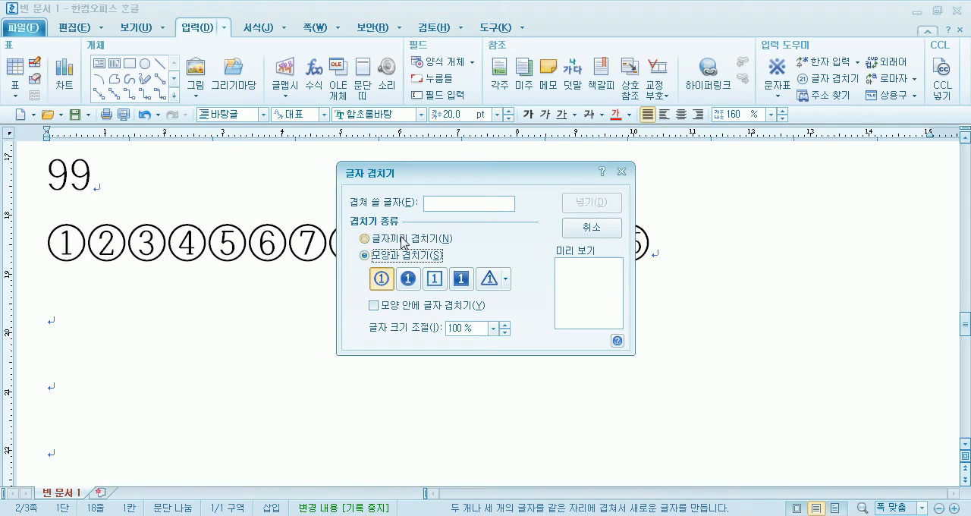
{"action": "left_click", "coordinate": [385, 280]}
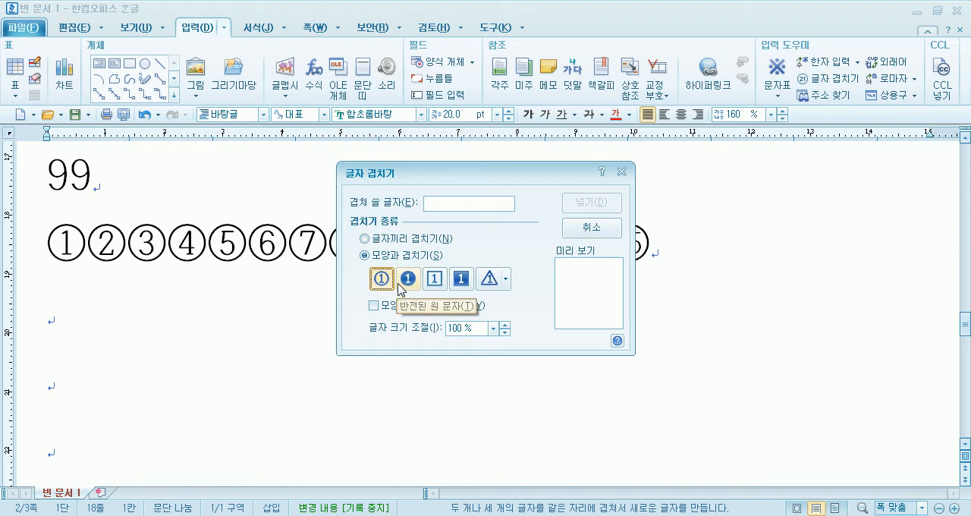
{"action": "left_click", "coordinate": [417, 285]}
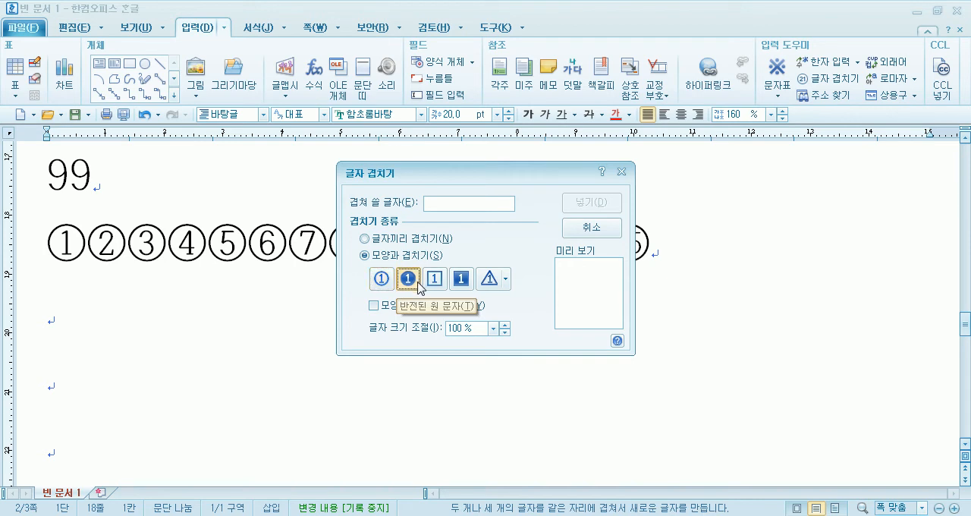
{"action": "left_click", "coordinate": [433, 283]}
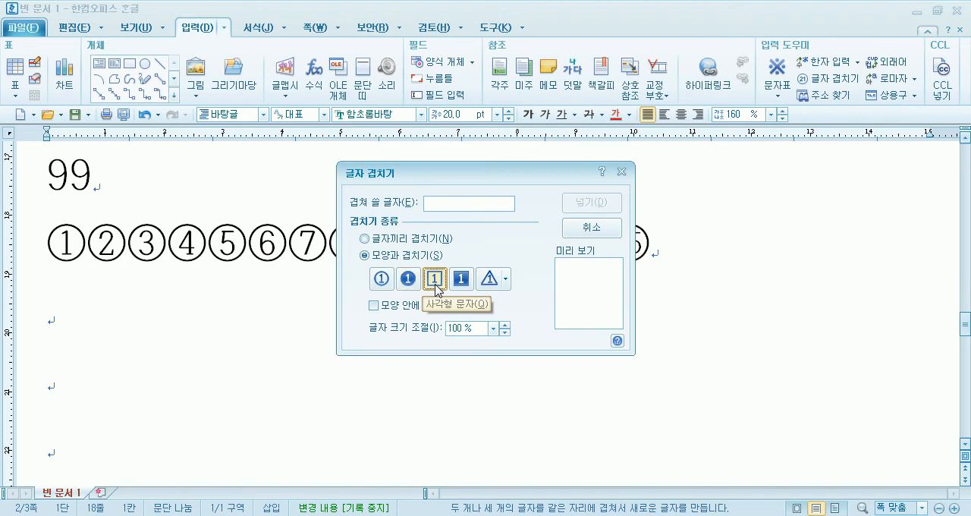
{"action": "left_click", "coordinate": [381, 286]}
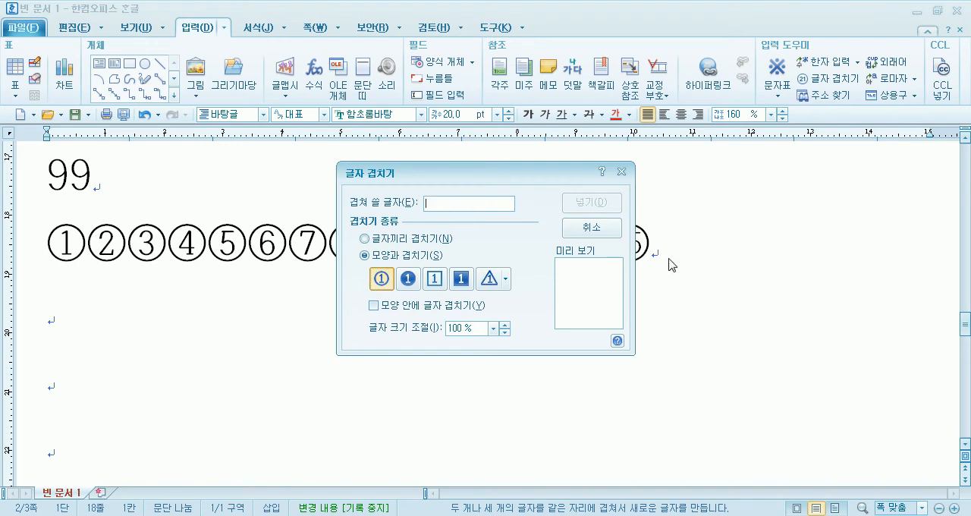
- Enter 98765 as the characters to overlap inside the circle
{"action": "type", "text": "987"}
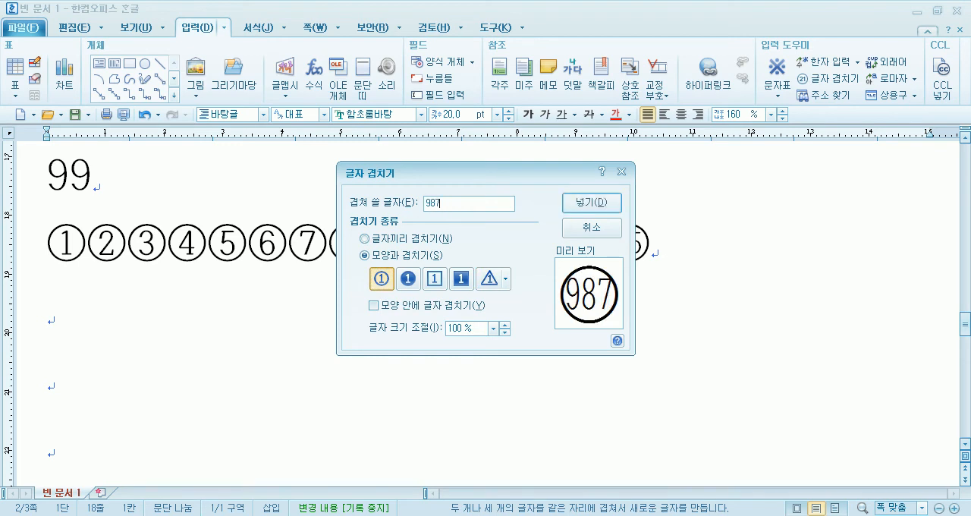
{"action": "type", "text": "65"}
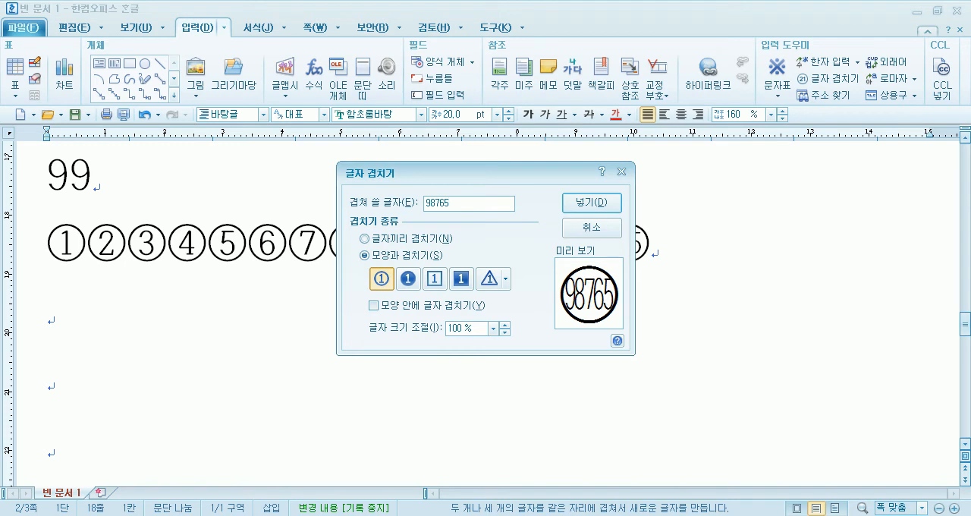
- Replace the characters to overlap with 897 and insert them as a circled number below ① to ⑮
{"action": "left_click_drag", "start_coordinate": [455, 203], "coordinate": [375, 201]}
{"action": "type", "text": "888"}
{"action": "key", "text": "BackSpace"}
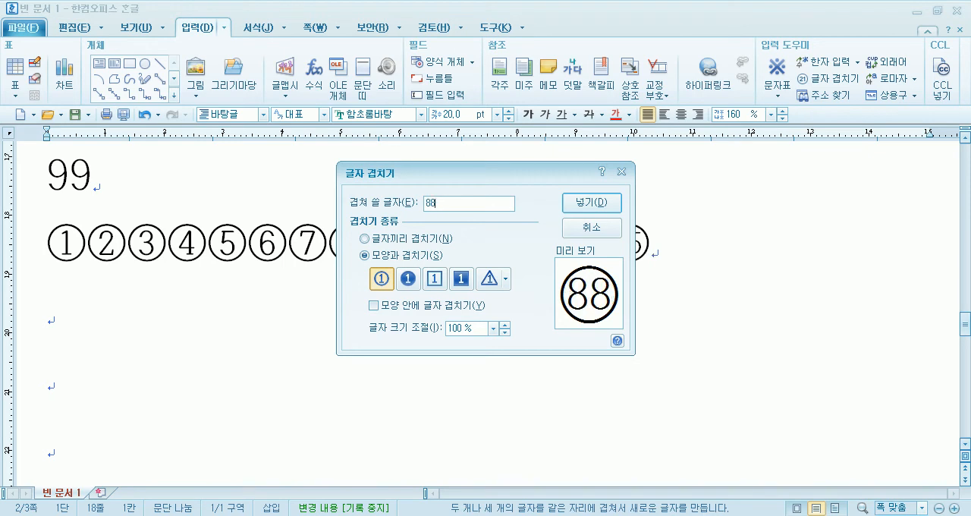
{"action": "key", "text": "BackSpace"}
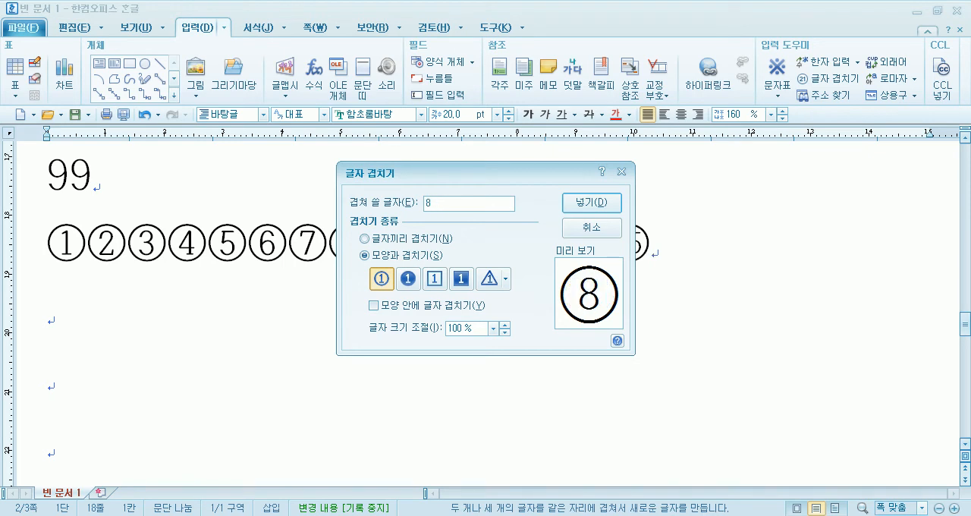
{"action": "type", "text": "*"}
{"action": "key", "text": "BackSpace"}
{"action": "type", "text": "97"}
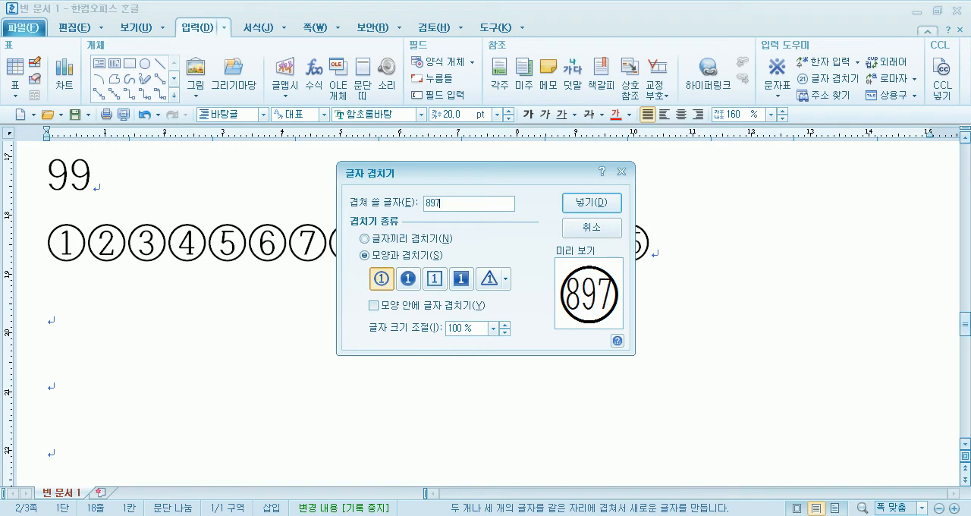
{"action": "left_click", "coordinate": [581, 203]}
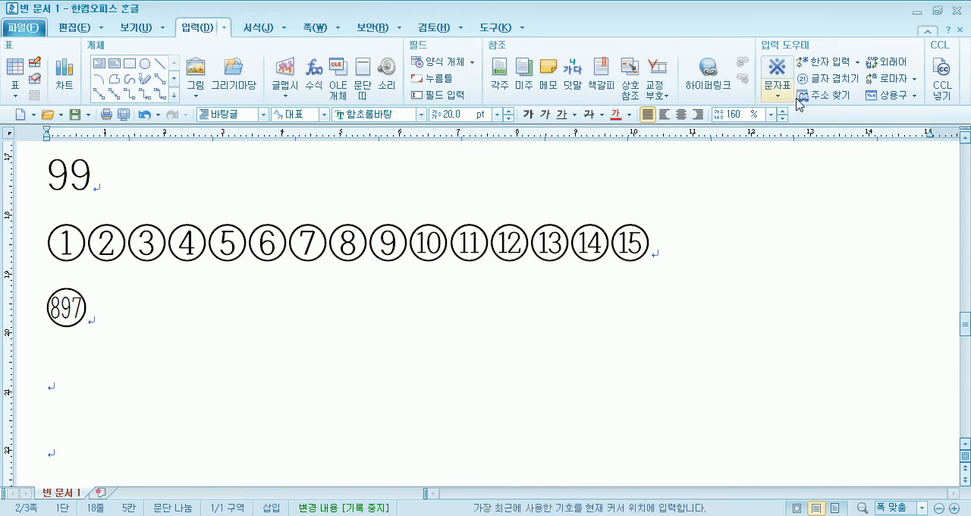
- Insert the circled numbers 21, 22 and 100 after the circled 897 with 글자 겹치기
{"action": "left_click", "coordinate": [828, 78]}
{"action": "type", "text": "21"}
{"action": "key", "text": "Return"}
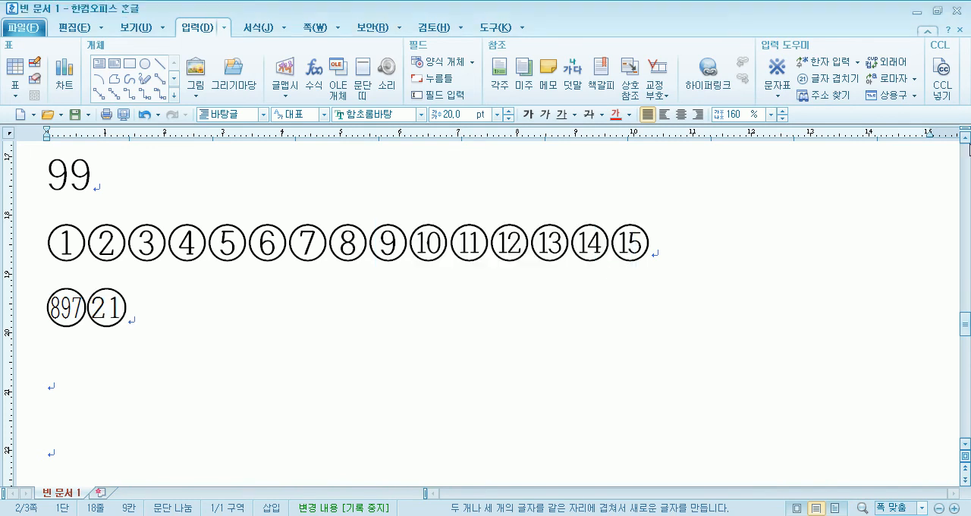
{"action": "left_click", "coordinate": [858, 81]}
{"action": "type", "text": "22"}
{"action": "key", "text": "Return"}
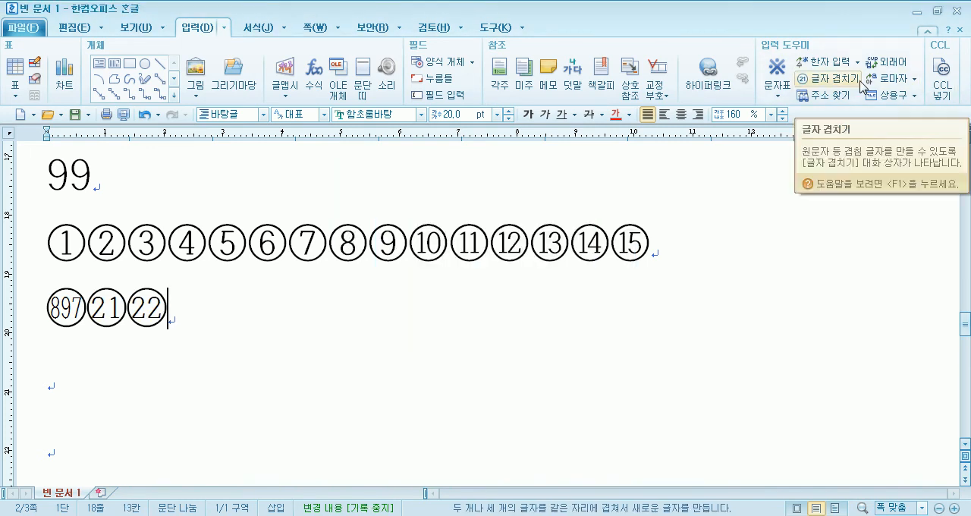
{"action": "left_click", "coordinate": [848, 81]}
{"action": "type", "text": "100"}
{"action": "key", "text": "Return"}
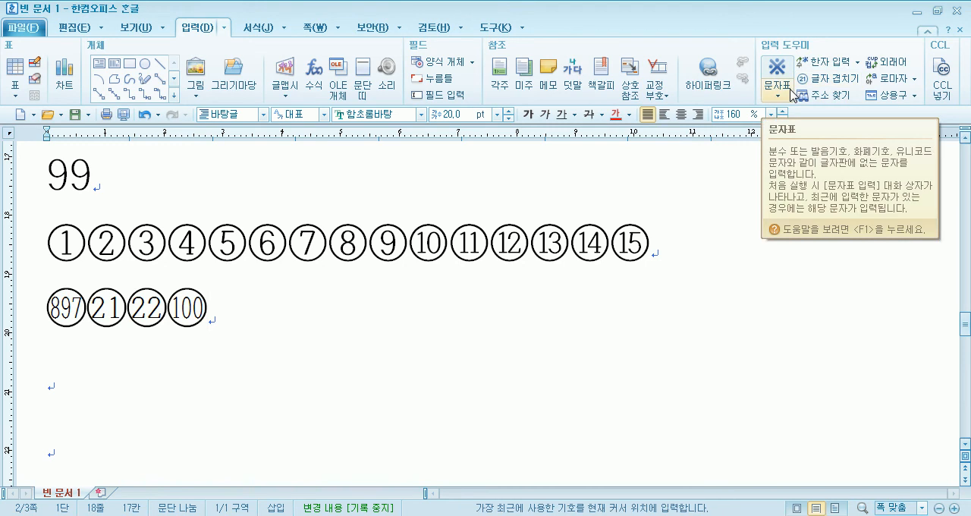
- Insert 99999999 in a single circle after the circled 100 with 글자 겹치기
{"action": "left_click", "coordinate": [829, 79]}
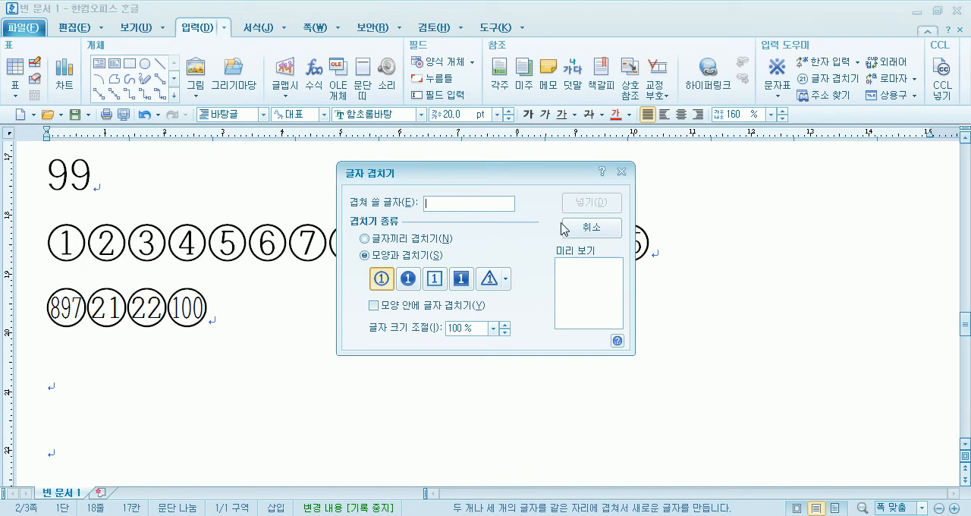
{"action": "type", "text": "999"}
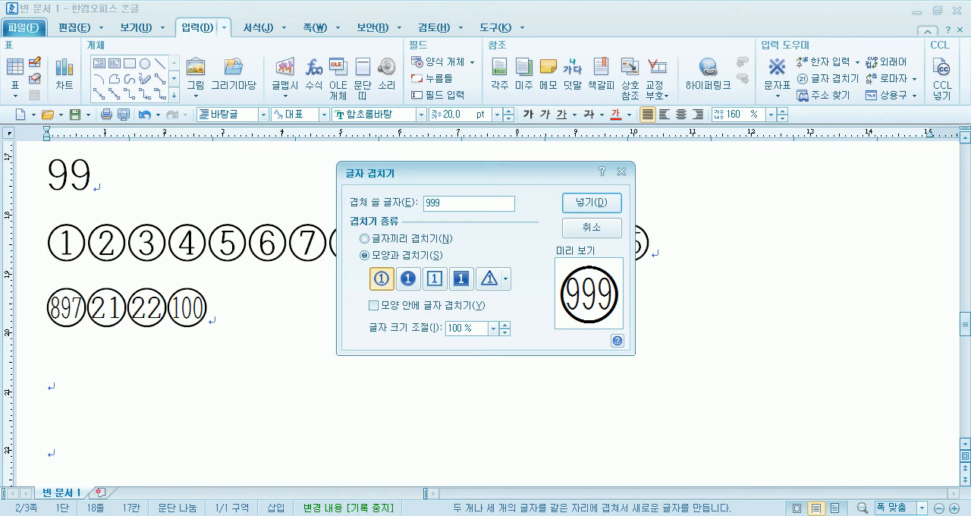
{"action": "type", "text": "9"}
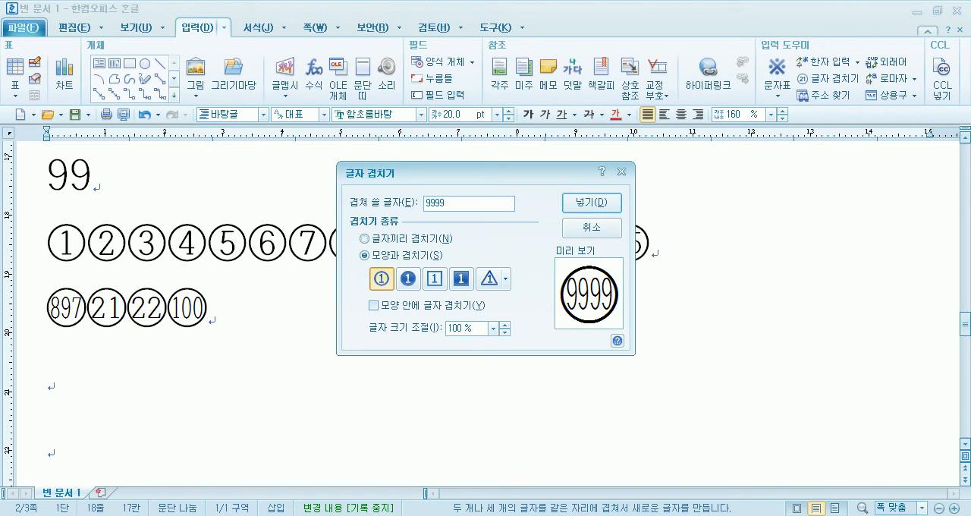
{"action": "type", "text": "9"}
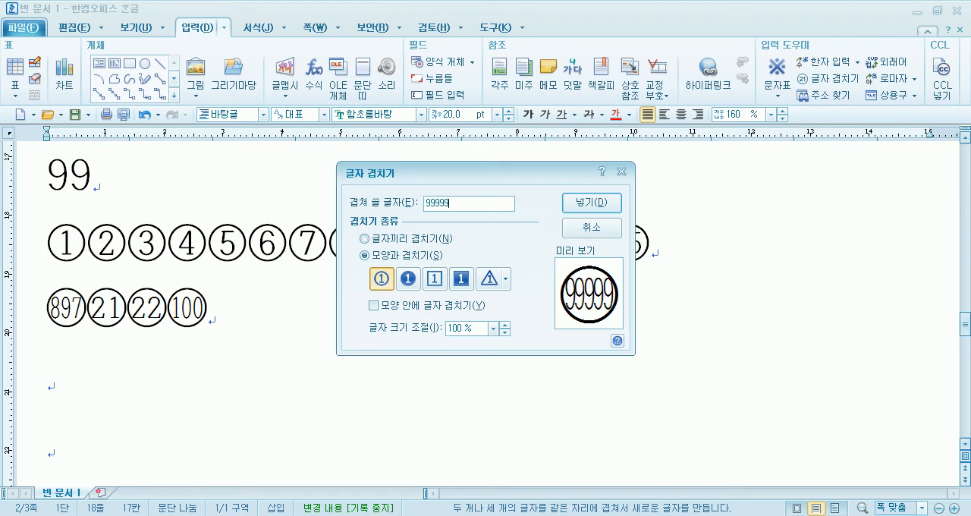
{"action": "type", "text": "9"}
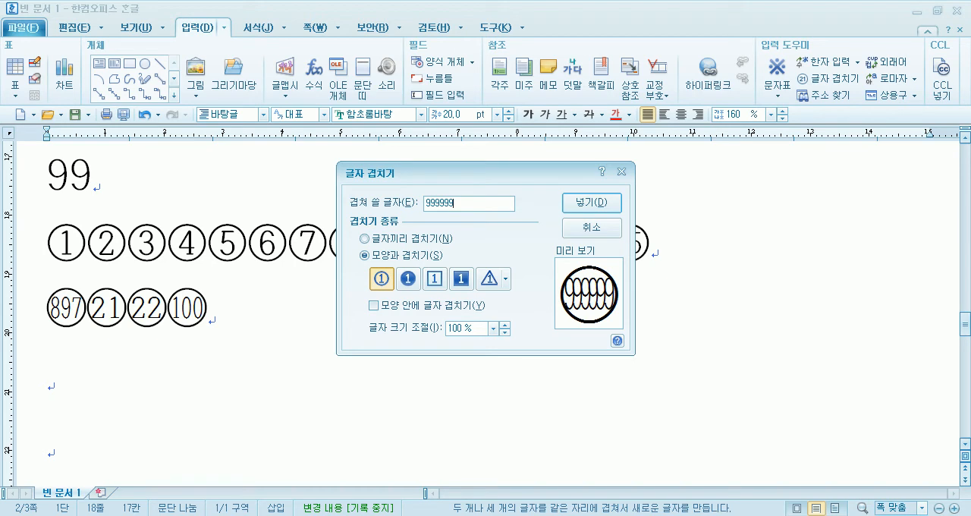
{"action": "type", "text": "999"}
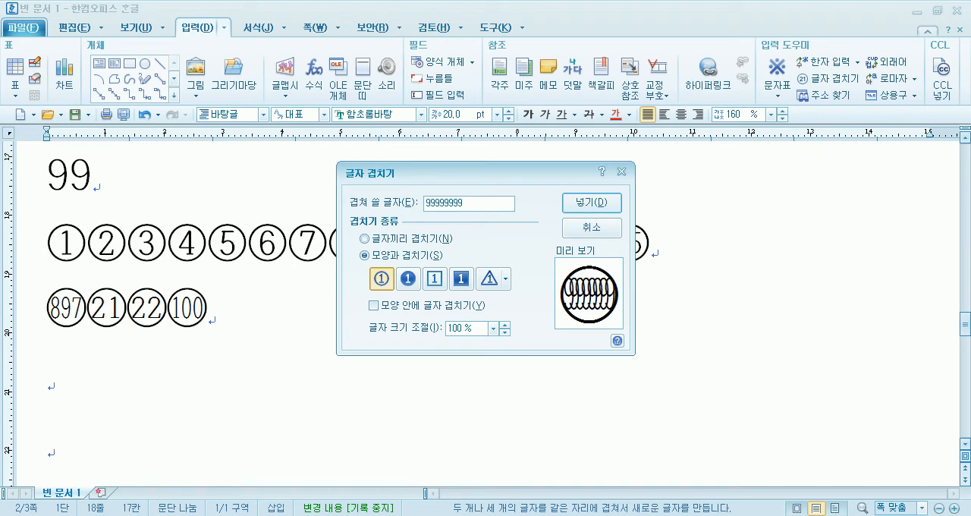
{"action": "key", "text": "Return"}
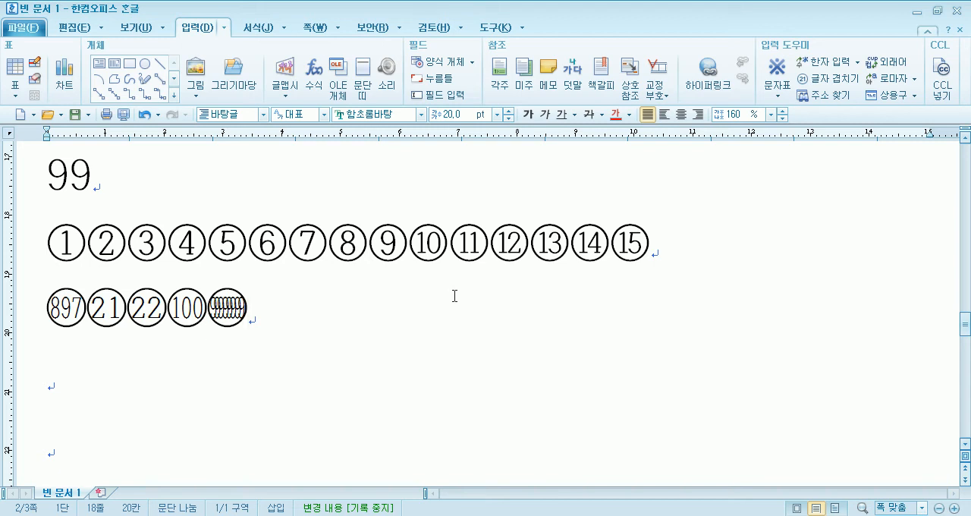
- Change the characters of the circled 99999999 at the end of the row to 88
{"action": "double_click", "coordinate": [231, 311]}
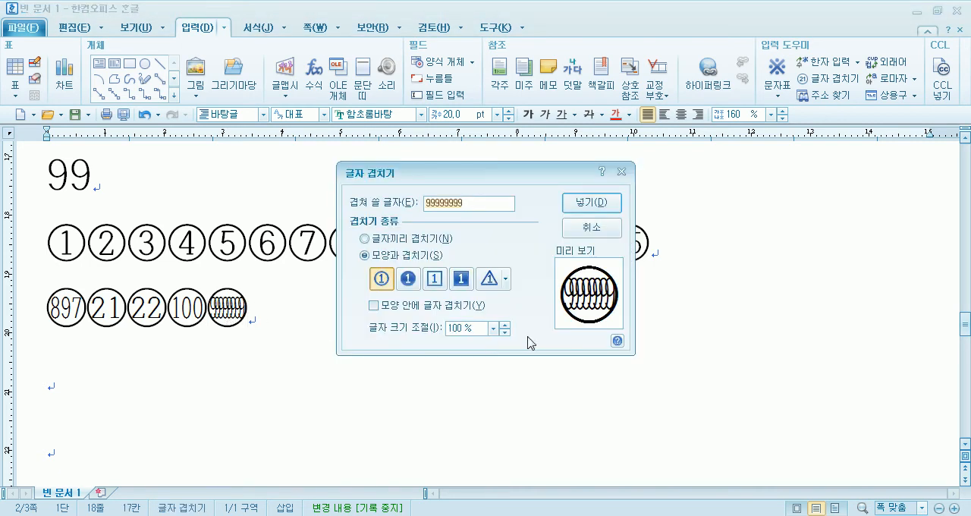
{"action": "left_click", "coordinate": [610, 228]}
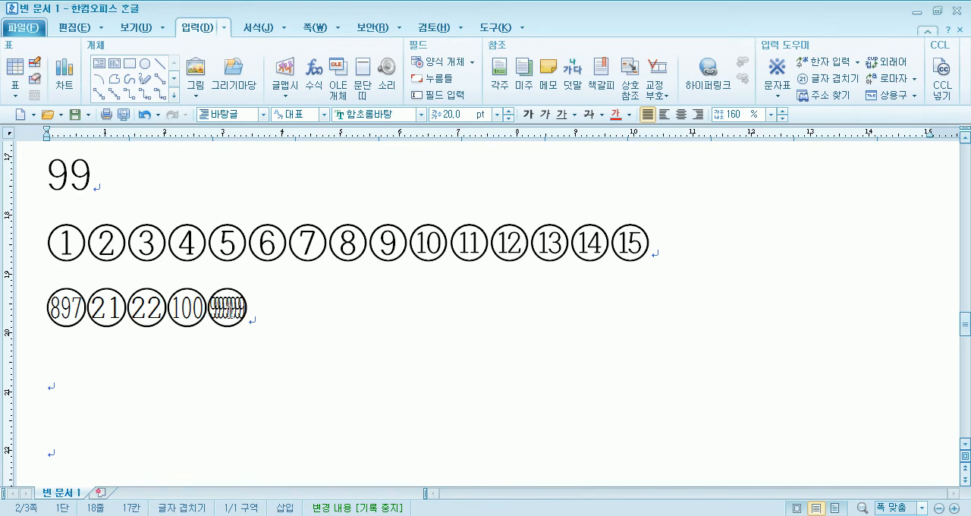
{"action": "left_click", "coordinate": [230, 310]}
{"action": "double_click", "coordinate": [230, 311]}
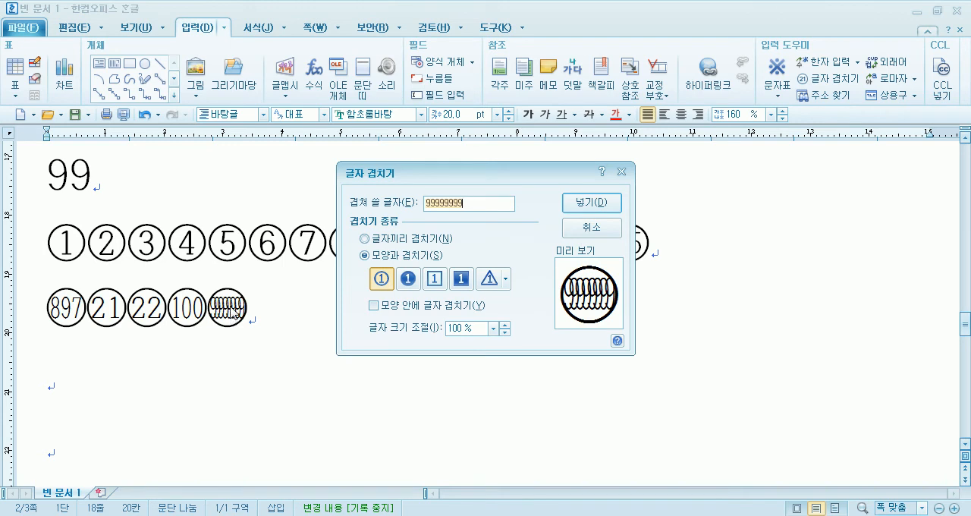
{"action": "key", "text": "BackSpace"}
{"action": "key", "text": "BackSpace"}
{"action": "key", "text": "BackSpace"}
{"action": "key", "text": "BackSpace"}
{"action": "key", "text": "BackSpace"}
{"action": "key", "text": "BackSpace"}
{"action": "key", "text": "BackSpace"}
{"action": "key", "text": "BackSpace"}
{"action": "type", "text": "83"}
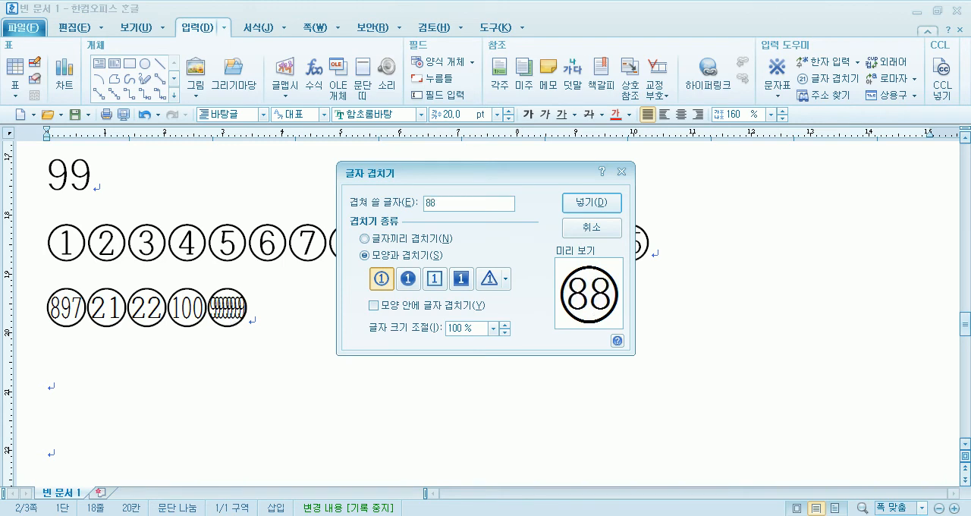
{"action": "key", "text": "Return"}
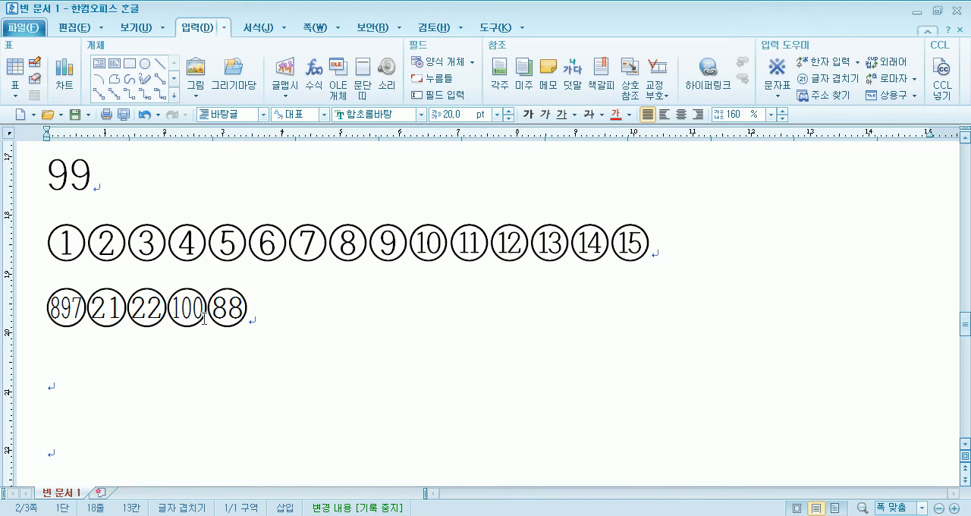
- Change the characters of the circled 100 before the circled 88 to 101
{"action": "left_click_drag", "start_coordinate": [183, 307], "coordinate": [199, 308]}
{"action": "left_click", "coordinate": [230, 337]}
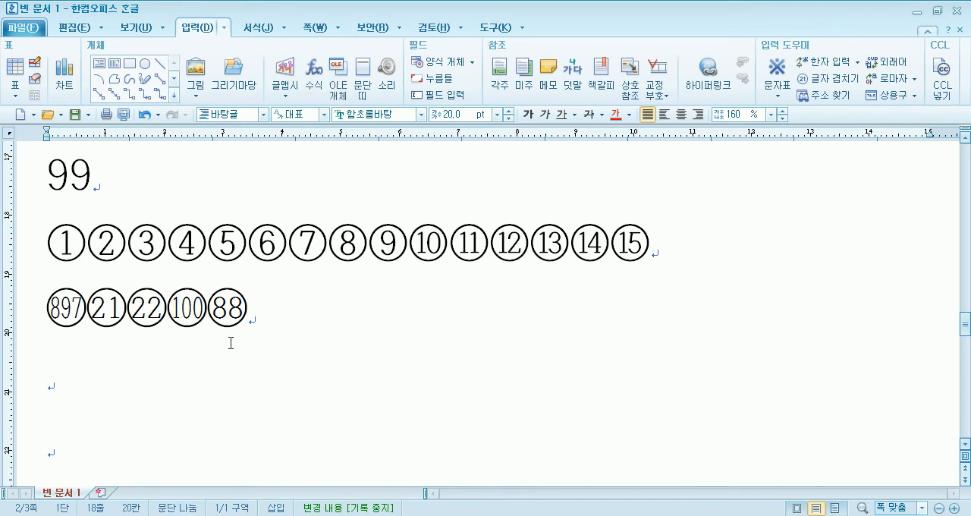
{"action": "double_click", "coordinate": [187, 307]}
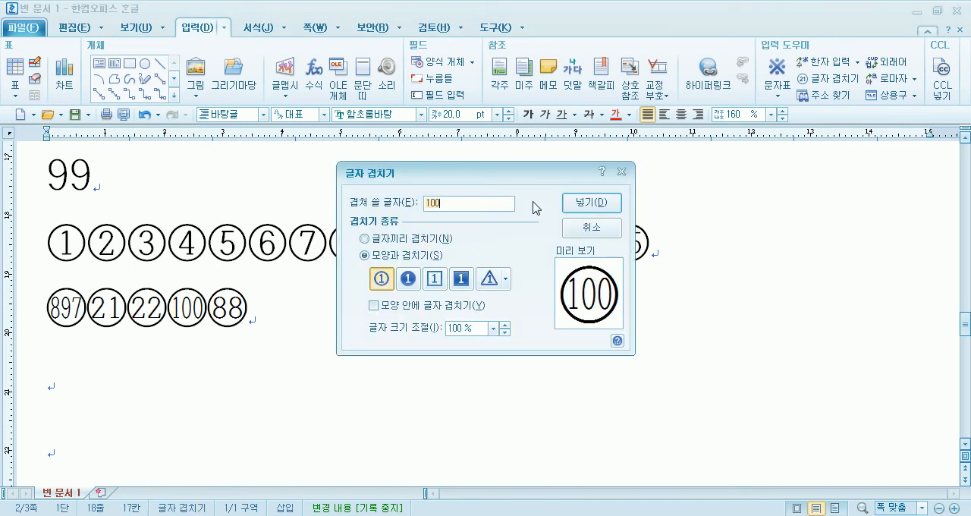
{"action": "key", "text": "BackSpace"}
{"action": "key", "text": "BackSpace"}
{"action": "type", "text": "01"}
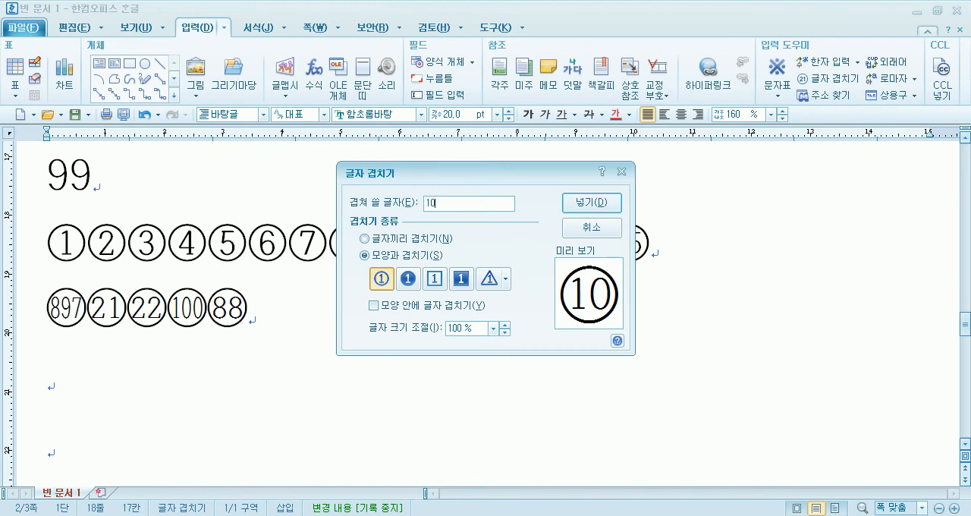
{"action": "key", "text": "Return"}
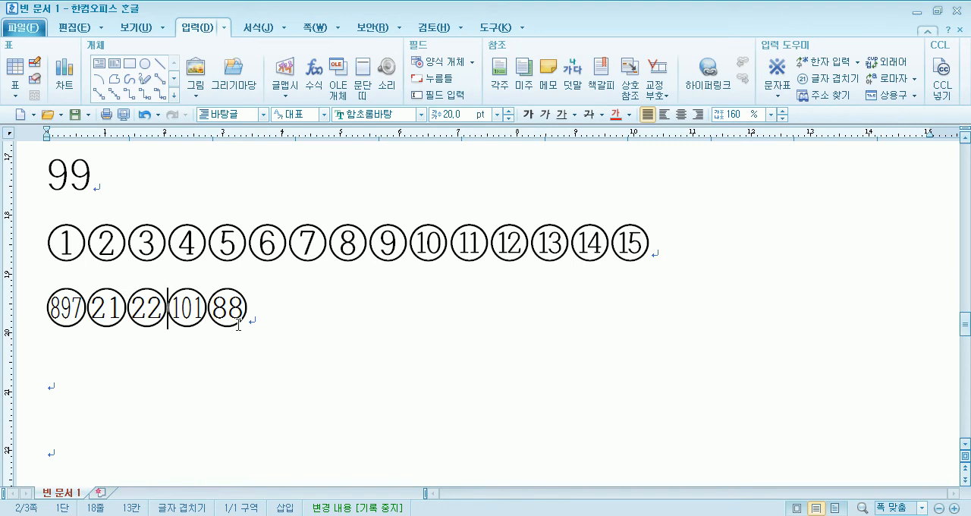
- Place the cursor after the circled 88 and set 글자 겹치기 to overlap characters with each other (글자끼리 겹치기)
{"action": "left_click", "coordinate": [329, 321]}
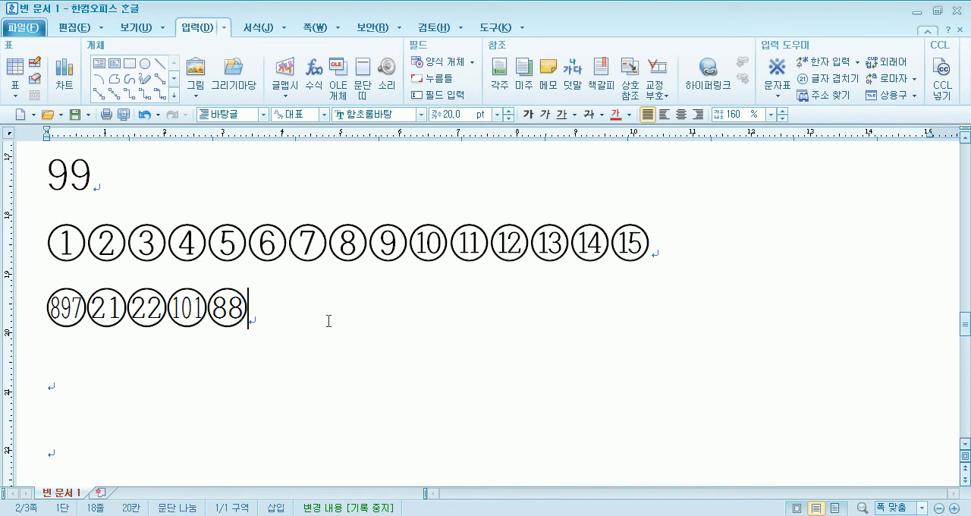
{"action": "left_click", "coordinate": [851, 80]}
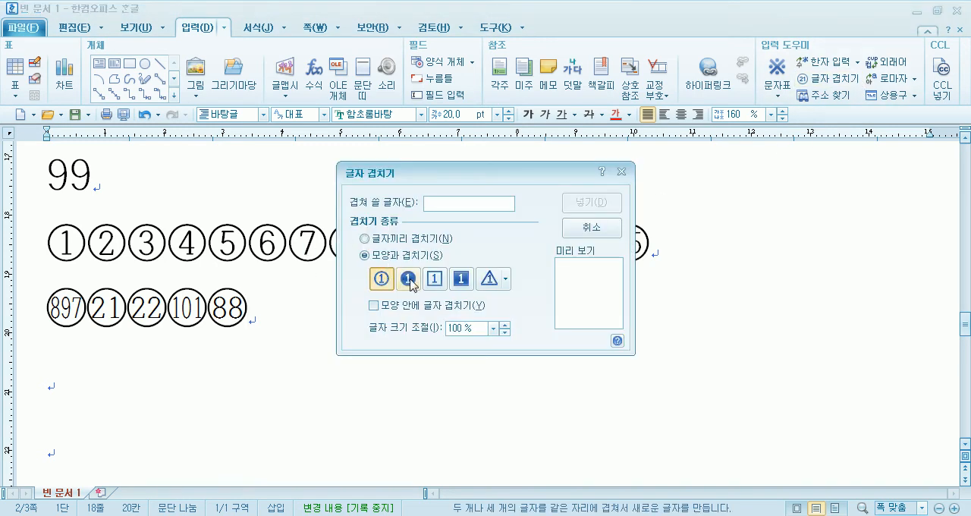
{"action": "left_click", "coordinate": [460, 278]}
{"action": "left_click", "coordinate": [383, 279]}
{"action": "left_click", "coordinate": [383, 244]}
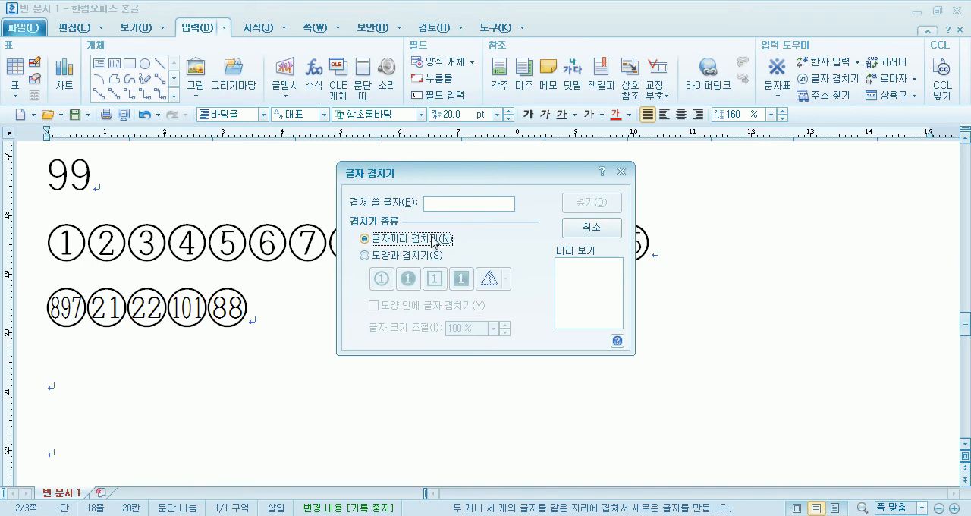
- Try overlapping the consonants ㅁ and ㅅ, and ㄱ and ㅎ, as the characters to combine, and clear them
{"action": "left_click", "coordinate": [452, 203]}
{"action": "type", "text": "ㅁ"}
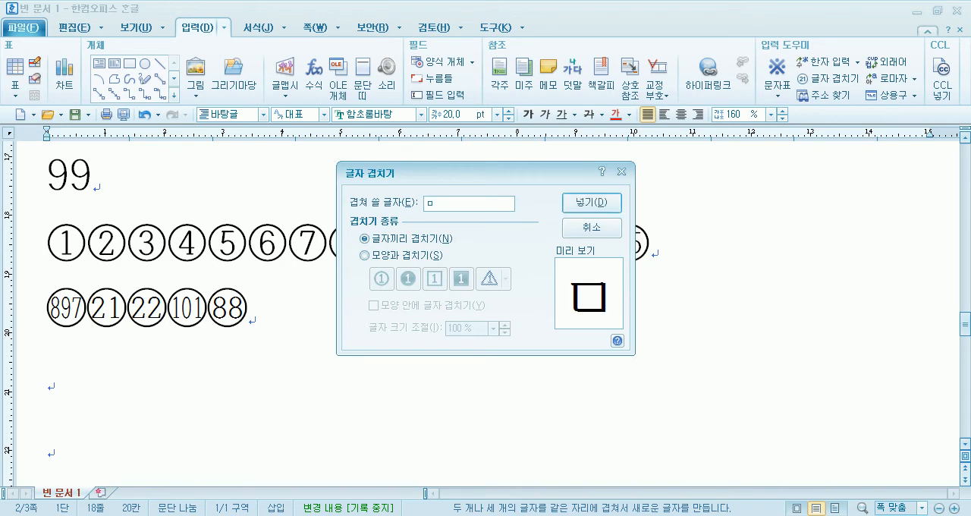
{"action": "type", "text": "ㅅ"}
{"action": "key", "text": "BackSpace"}
{"action": "key", "text": "BackSpace"}
{"action": "type", "text": "ㄱㅎ"}
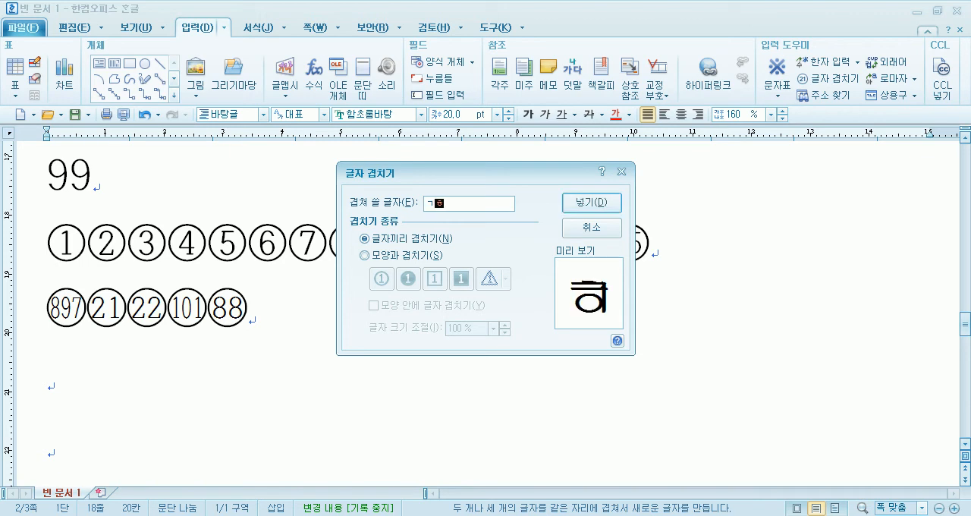
{"action": "key", "text": "BackSpace"}
{"action": "key", "text": "BackSpace"}
- Try 해 and the consonants ㅎ and ㅇ as the characters to overlap, and clear the entry
{"action": "type", "text": "해"}
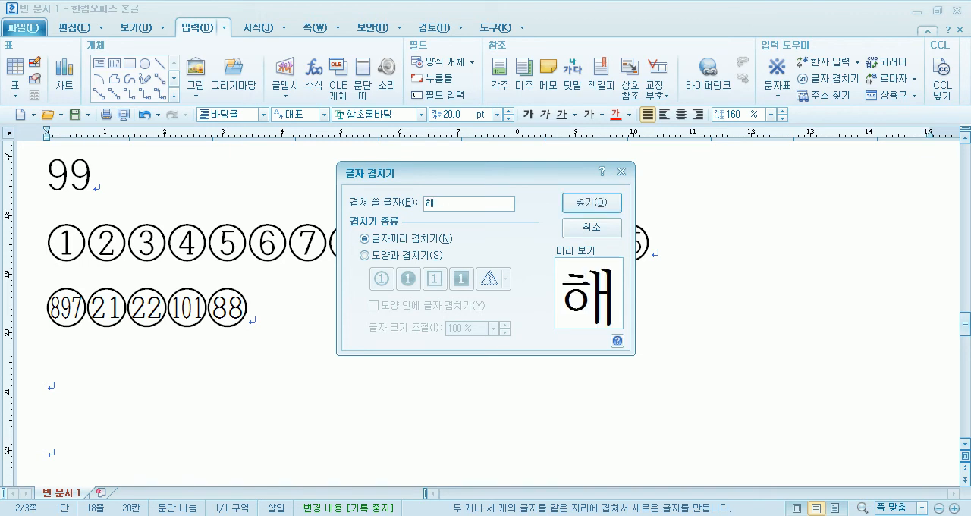
{"action": "key", "text": "BackSpace"}
{"action": "type", "text": "ㅎㅇ"}
{"action": "key", "text": "BackSpace"}
{"action": "key", "text": "BackSpace"}
{"action": "type", "text": "ㅇ"}
{"action": "key", "text": "BackSpace"}
{"action": "key", "text": "BackSpace"}
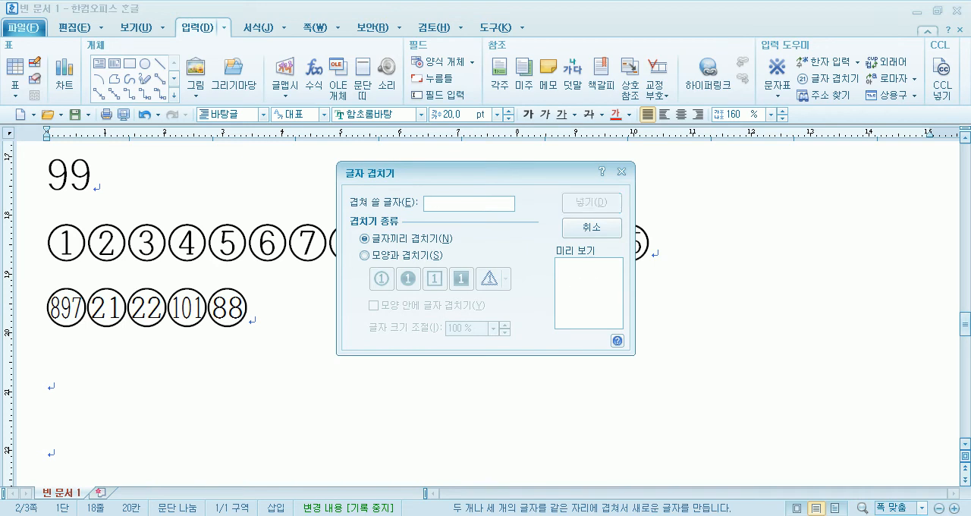
- Try overlapping Y with = as a yen sign, and clear the entry
{"action": "type", "text": "y"}
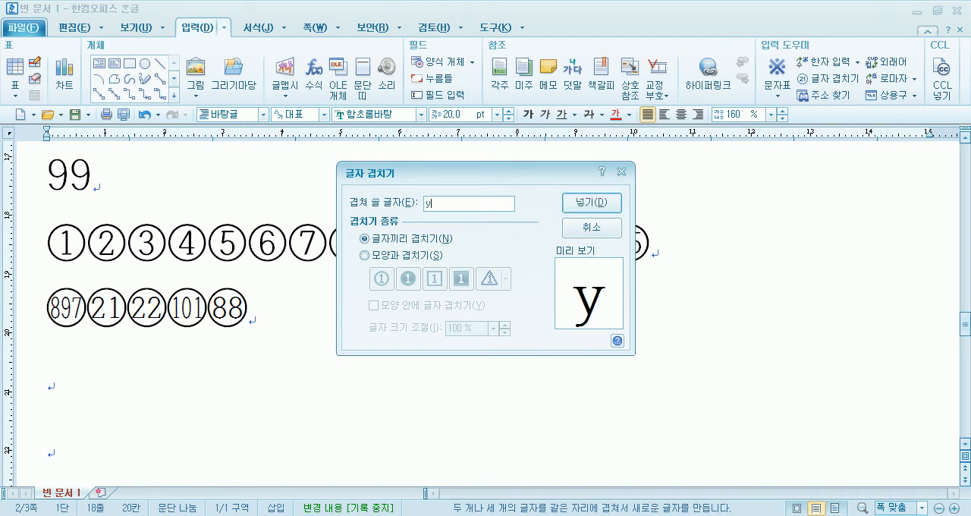
{"action": "key", "text": "BackSpace"}
{"action": "type", "text": "Y="}
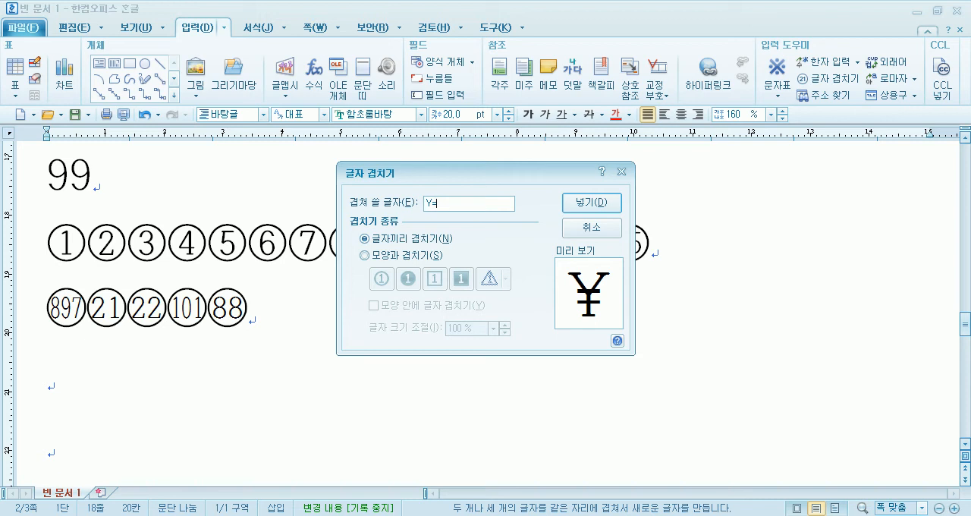
{"action": "key", "text": "BackSpace"}
{"action": "key", "text": "BackSpace"}
- Try overlapping W with =, try ₩ as the character to overlap, and close 글자 겹치기
{"action": "type", "text": "W"}
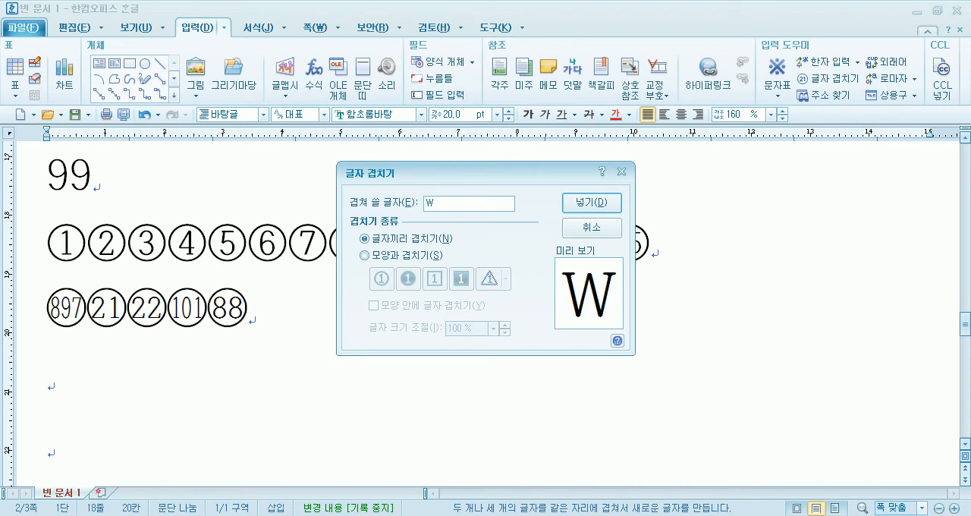
{"action": "type", "text": "="}
{"action": "key", "text": "BackSpace"}
{"action": "key", "text": "BackSpace"}
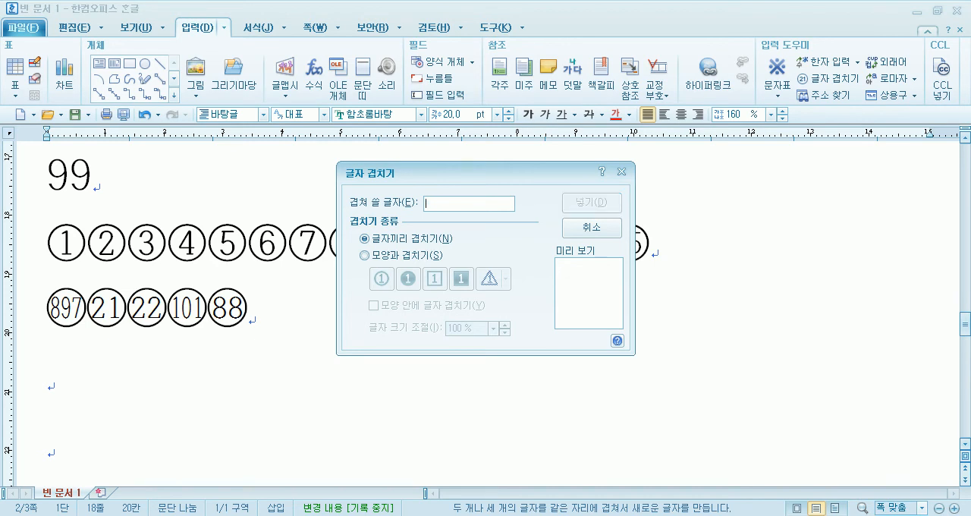
{"action": "type", "text": "\\"}
{"action": "key", "text": "Return"}
{"action": "key", "text": "BackSpace"}
{"action": "key", "text": "Return"}
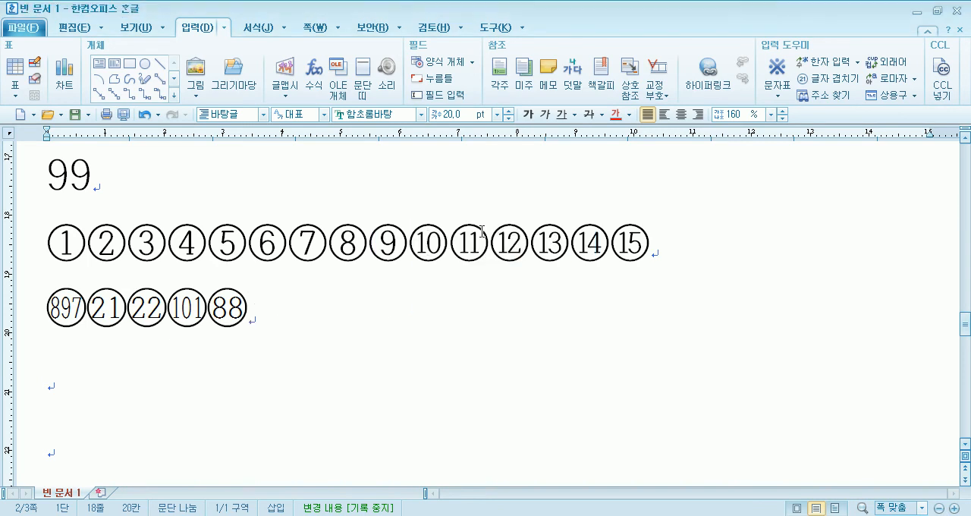
- Insert a character made of @ overlapped with ㅅ after the circled 88 with 글자 겹치기
{"action": "left_click", "coordinate": [828, 78]}
{"action": "type", "text": "\\"}
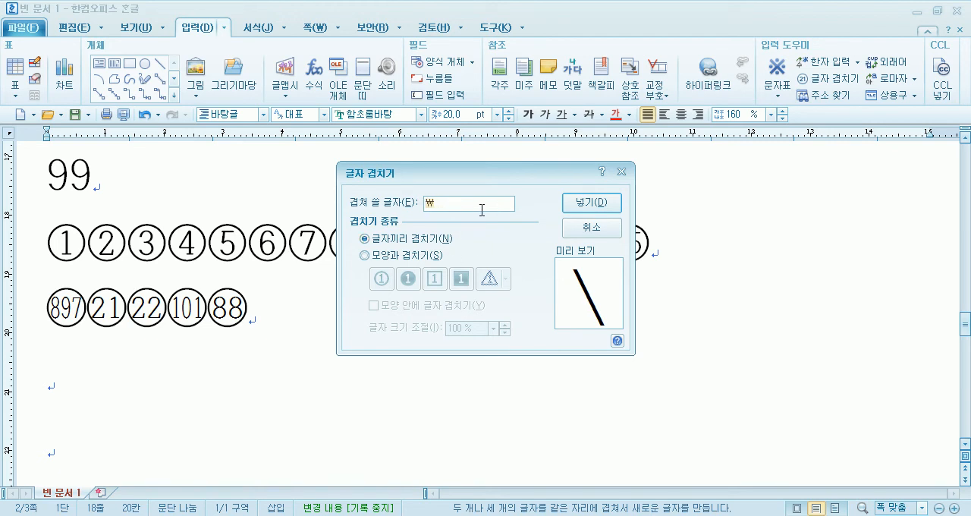
{"action": "key", "text": "BackSpace"}
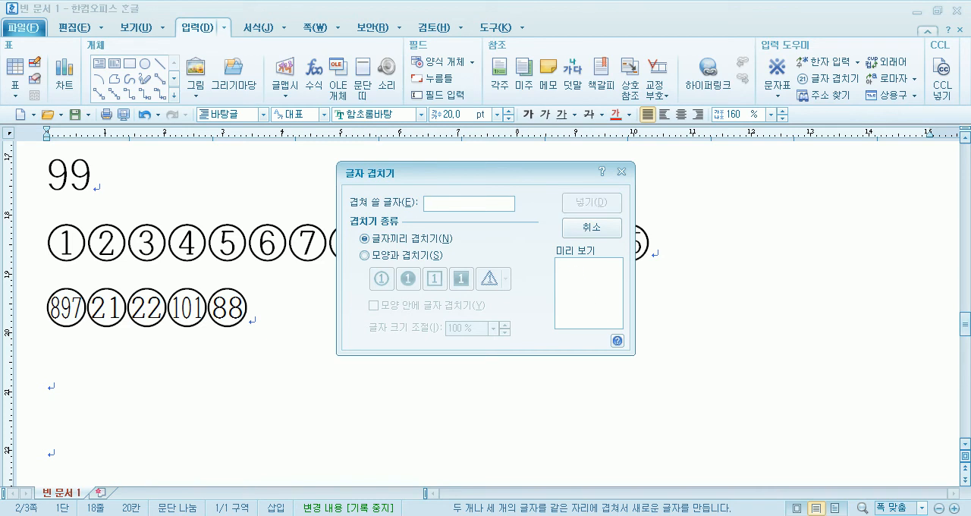
{"action": "type", "text": "@"}
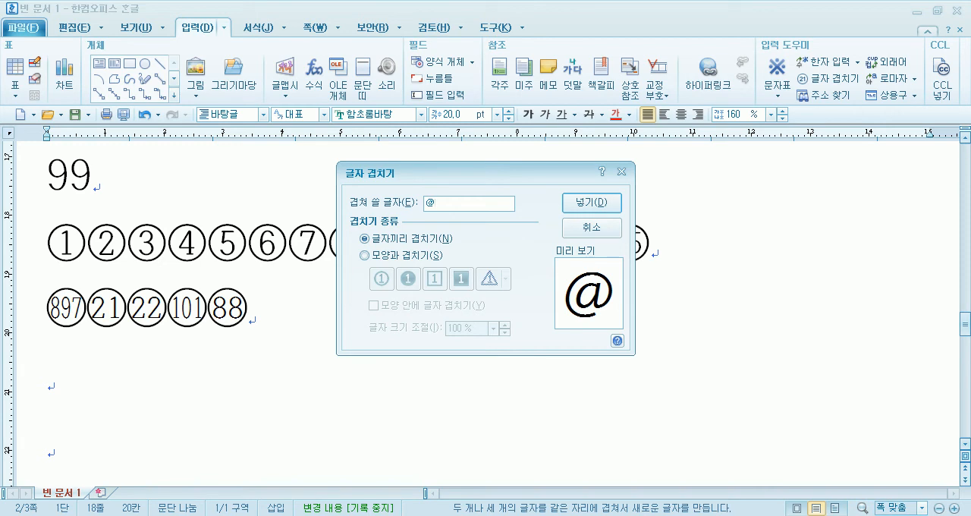
{"action": "type", "text": "t"}
{"action": "key", "text": "BackSpace"}
{"action": "type", "text": "ㅅ"}
{"action": "left_click", "coordinate": [590, 203]}
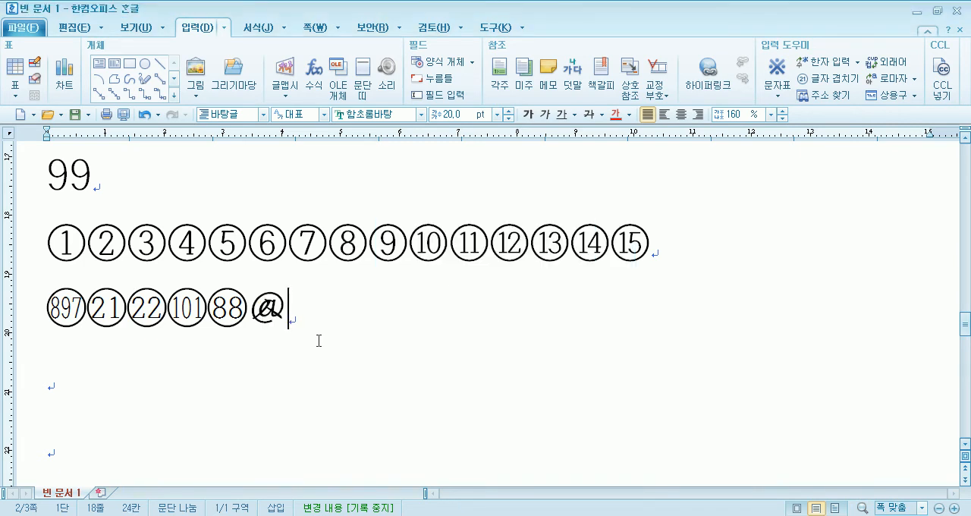
- Check the settings of the overlapped @ㅅ character without changing them, and return to the end of its row
{"action": "double_click", "coordinate": [273, 310]}
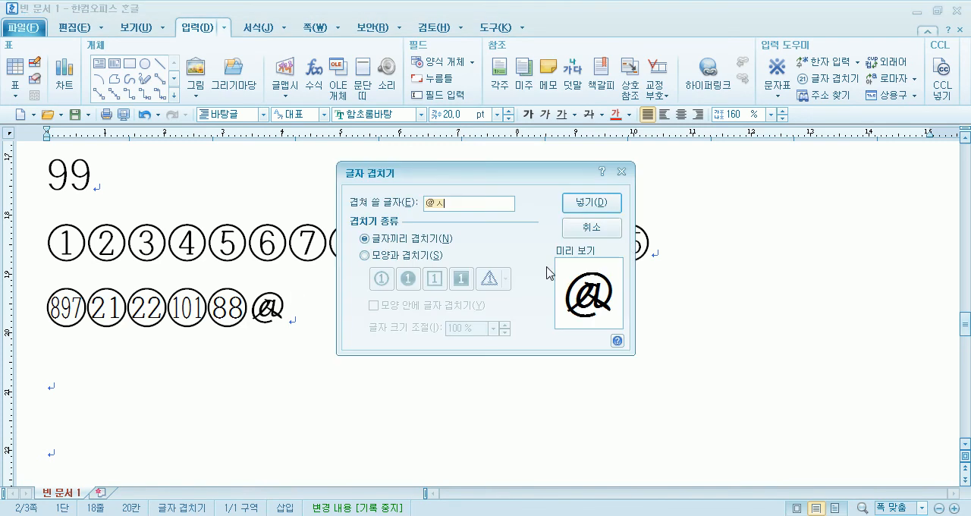
{"action": "left_click", "coordinate": [590, 239]}
{"action": "left_click", "coordinate": [419, 304]}
- Enter 85 in 글자 겹치기 with a circle shape and the 모양 안에 글자 겹치기 option on
{"action": "left_click", "coordinate": [825, 78]}
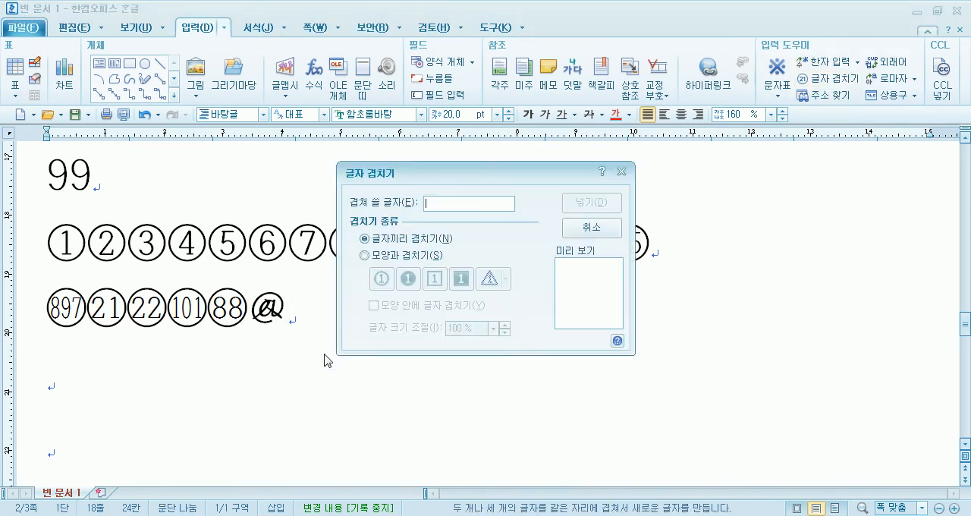
{"action": "left_click", "coordinate": [365, 256]}
{"action": "left_click", "coordinate": [374, 307]}
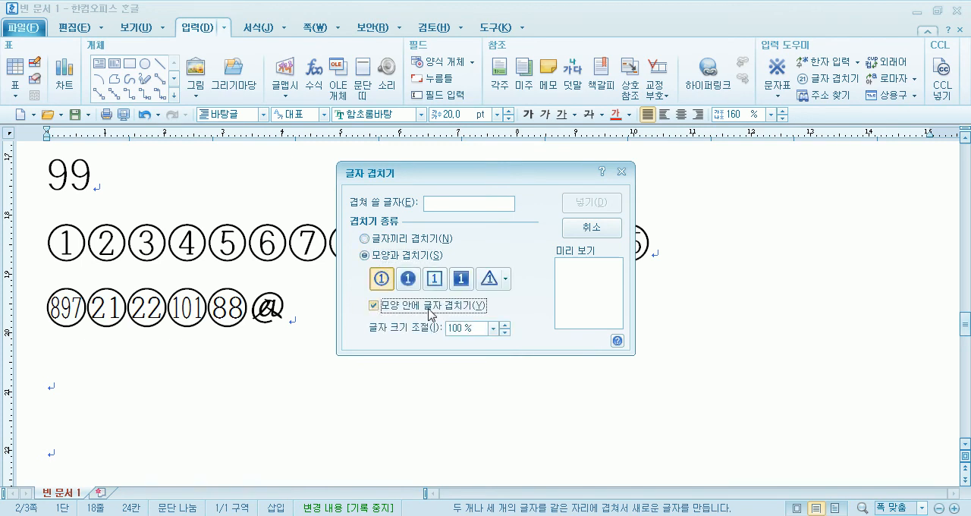
{"action": "left_click", "coordinate": [466, 203]}
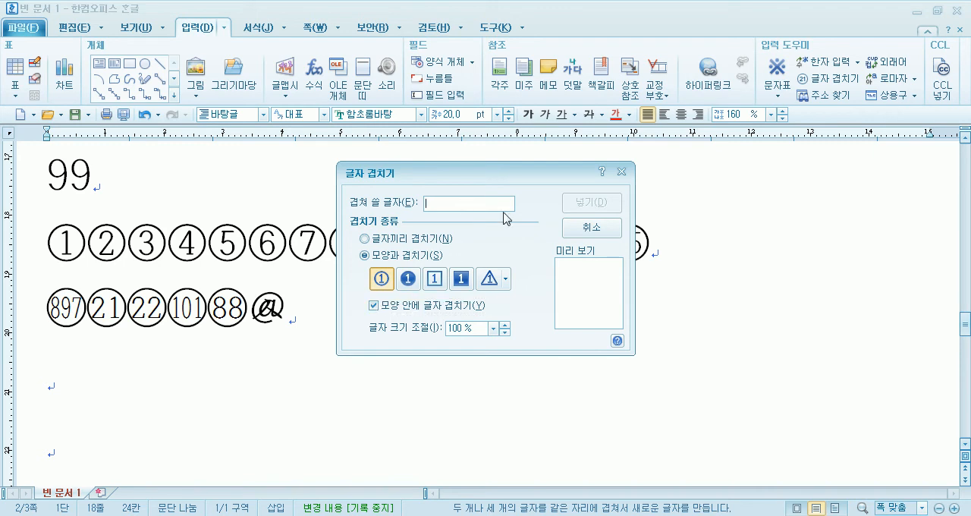
{"action": "type", "text": "8"}
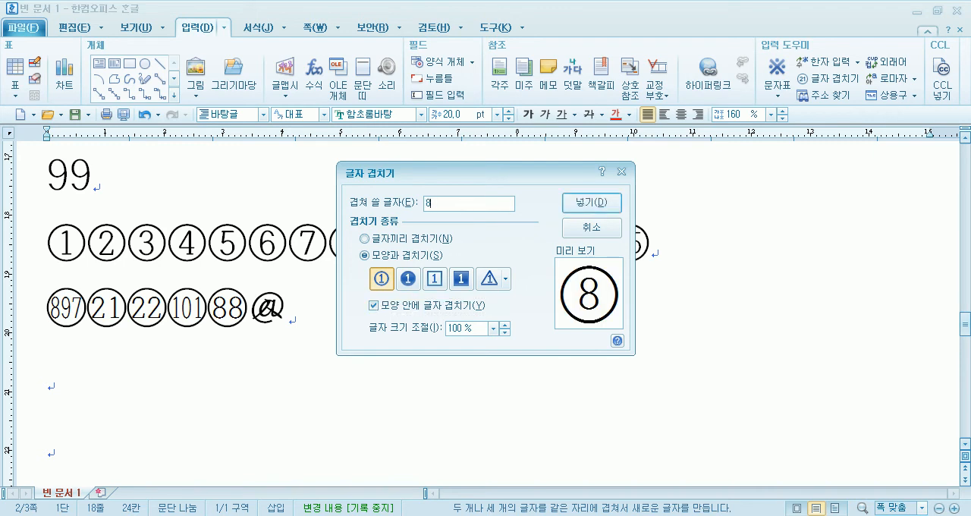
{"action": "type", "text": "5"}
- Compare the preview of 85 with 모양 안에 글자 겹치기 on and off and with 글자끼리 겹치기, and cancel
{"action": "left_click", "coordinate": [373, 304]}
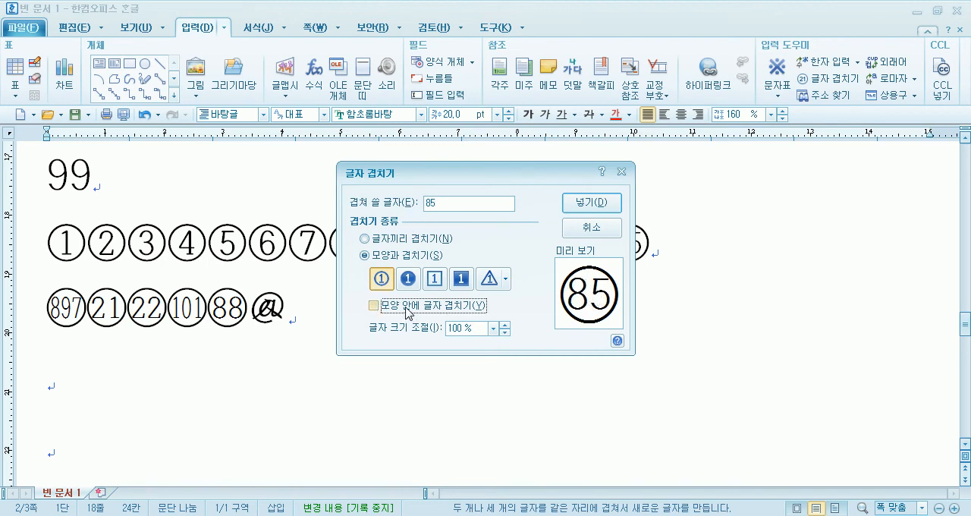
{"action": "left_click", "coordinate": [373, 305]}
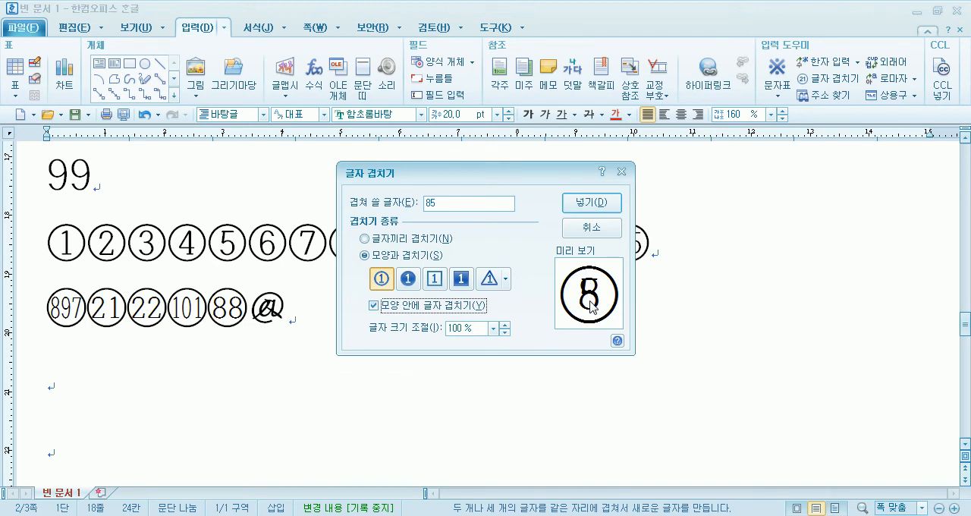
{"action": "left_click", "coordinate": [434, 311]}
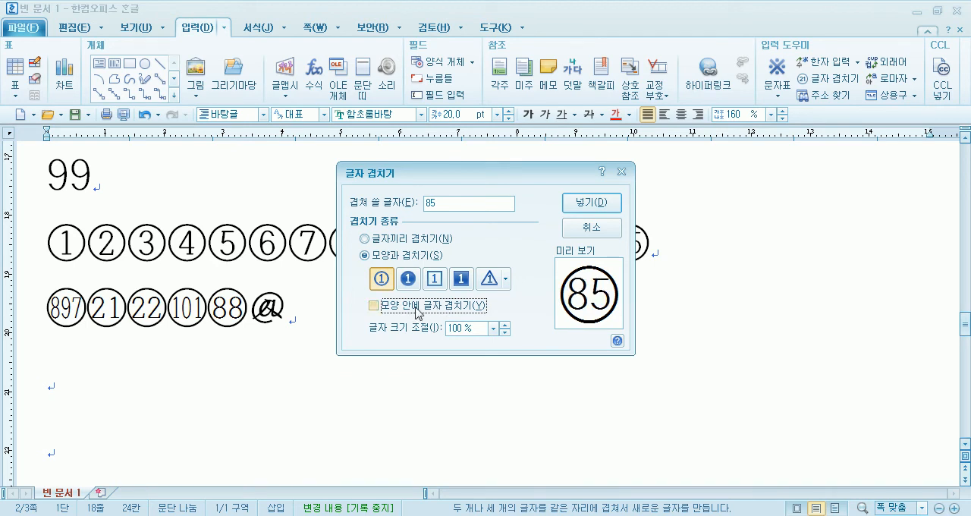
{"action": "left_click", "coordinate": [402, 241]}
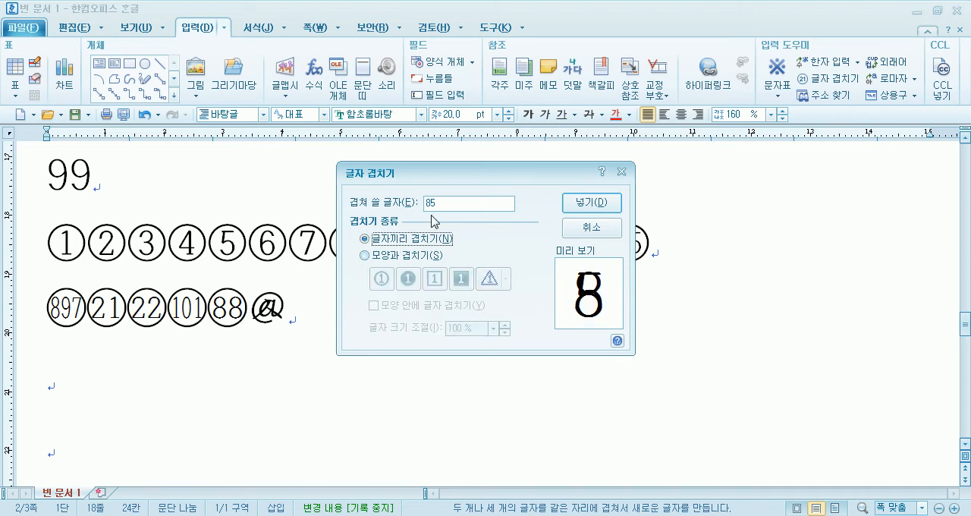
{"action": "left_click", "coordinate": [391, 256]}
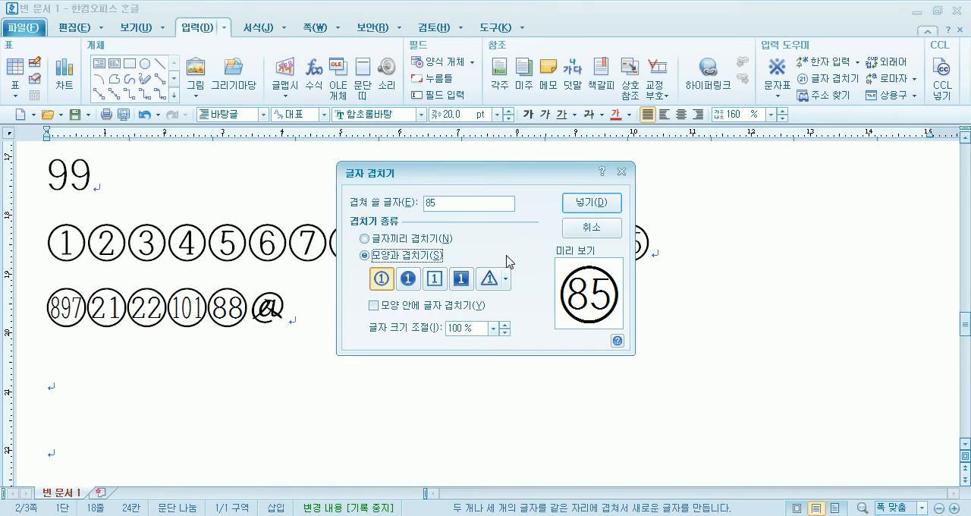
{"action": "key", "text": "Escape"}
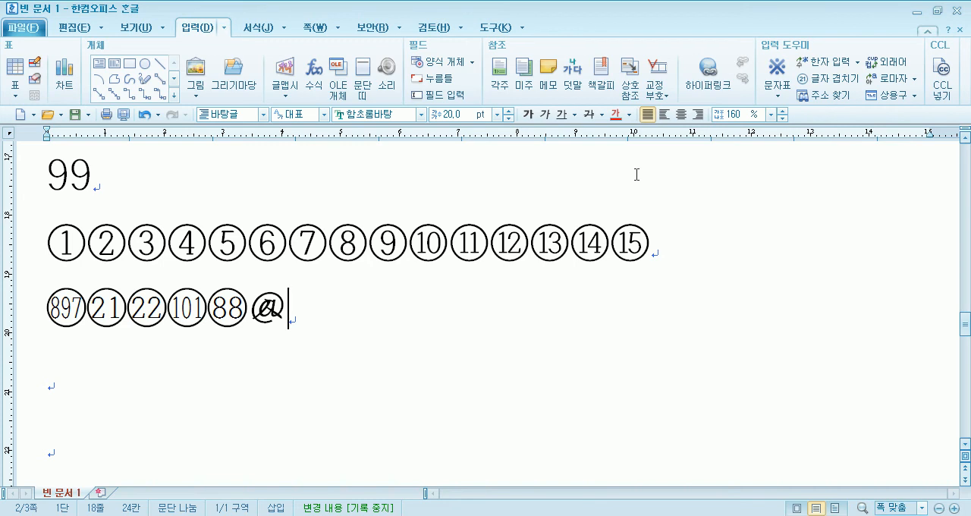
{"action": "left_click", "coordinate": [828, 79]}
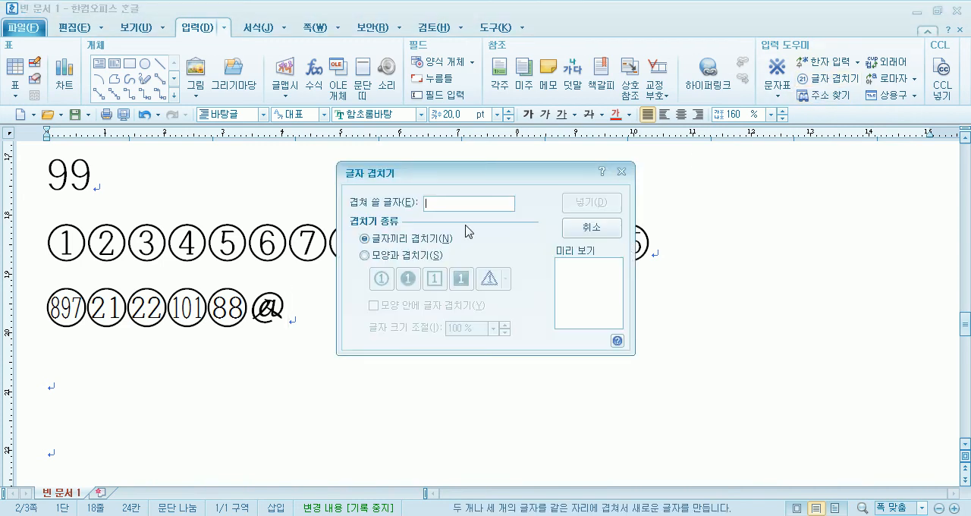
{"action": "key", "text": "Escape"}
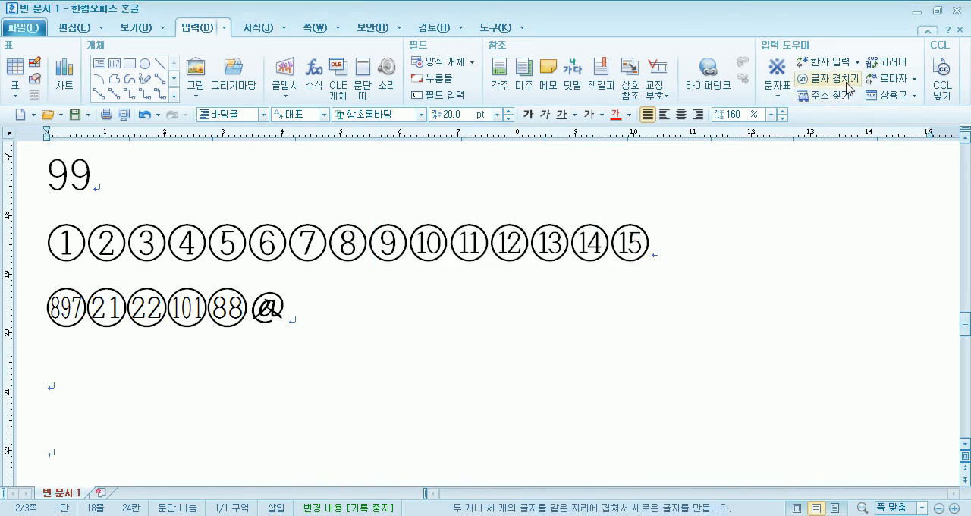
{"action": "left_click", "coordinate": [848, 87]}
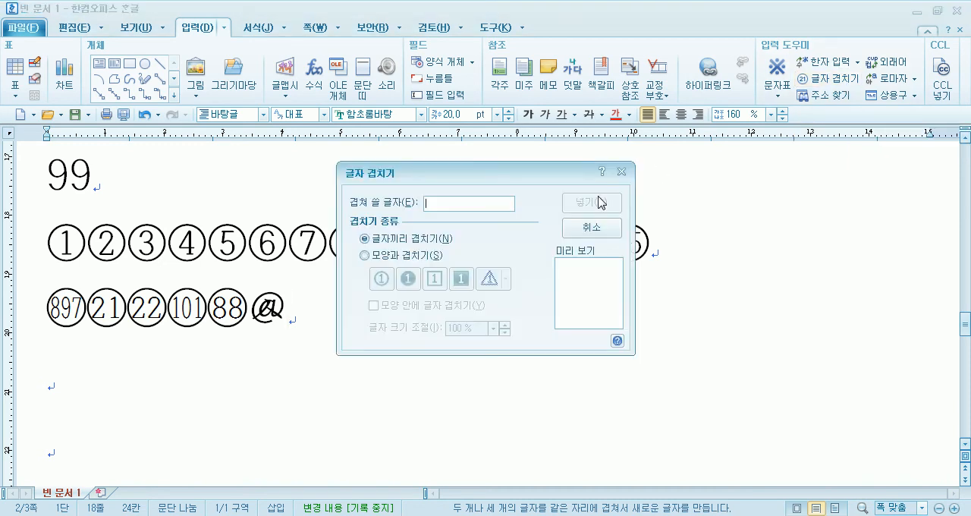
{"action": "key", "text": "Escape"}
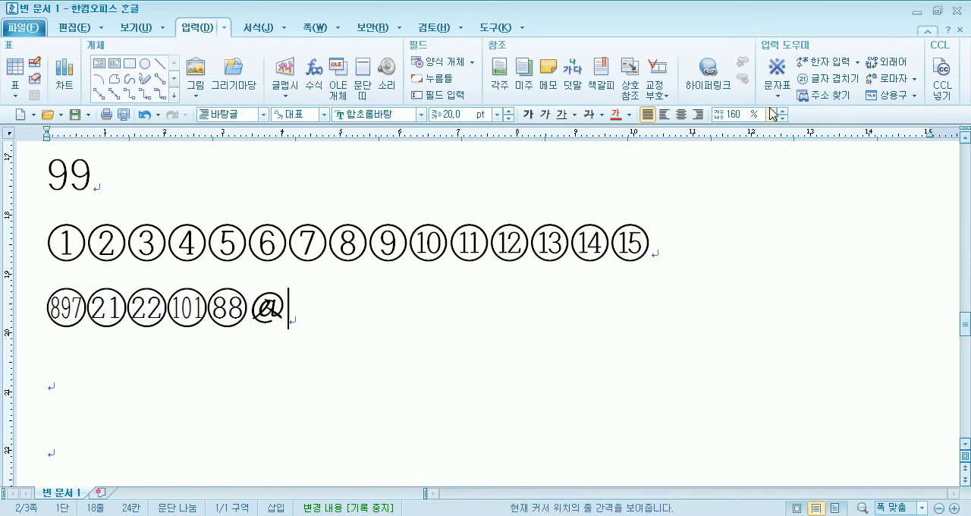
{"action": "left_click", "coordinate": [814, 83]}
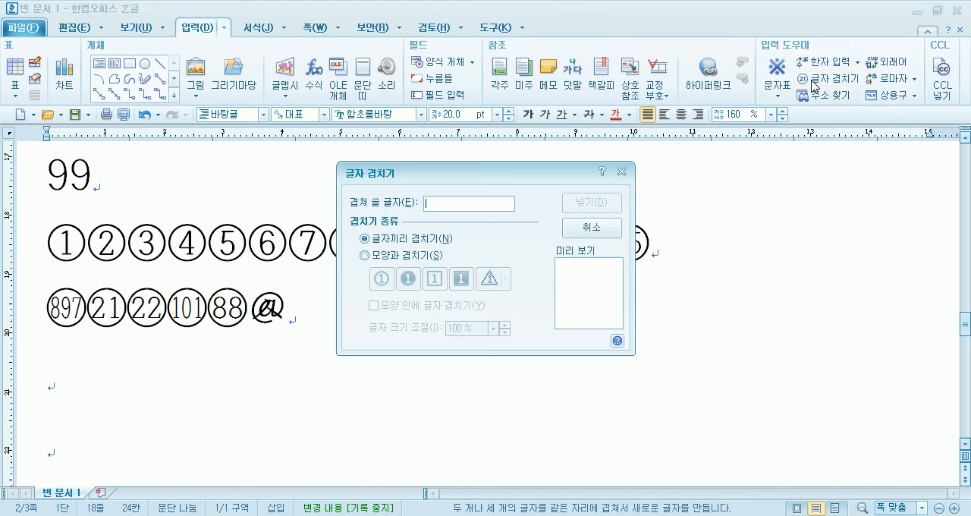
{"action": "left_click", "coordinate": [380, 258]}
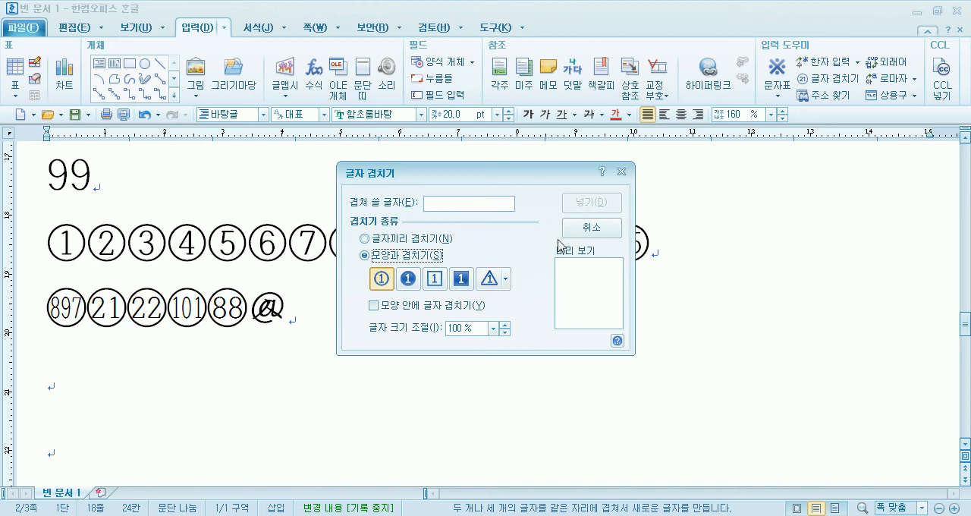
{"action": "left_click", "coordinate": [611, 230]}
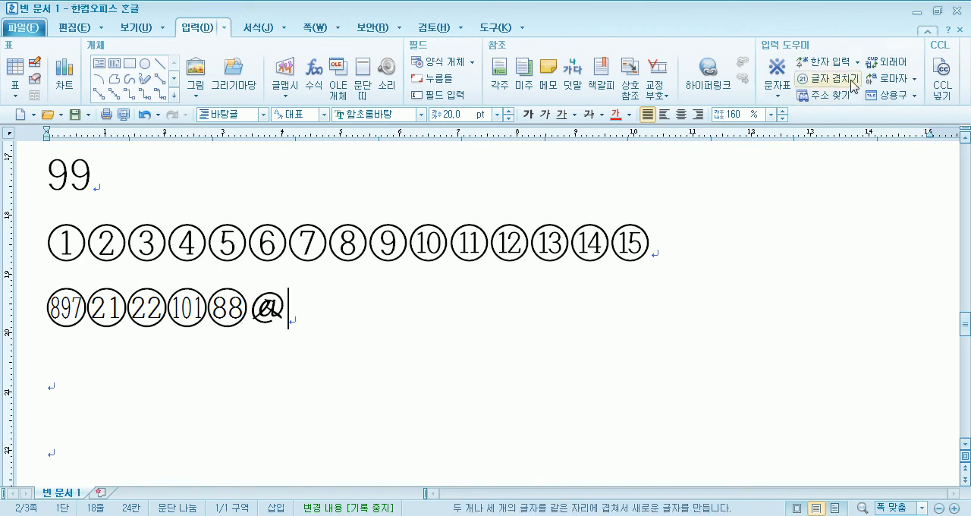
- Enter 1234 in 글자 겹치기 after the overlapped @ㅅ character, and choose the triangle shape after comparing it with the circle
{"action": "left_click", "coordinate": [827, 78]}
{"action": "left_click", "coordinate": [382, 255]}
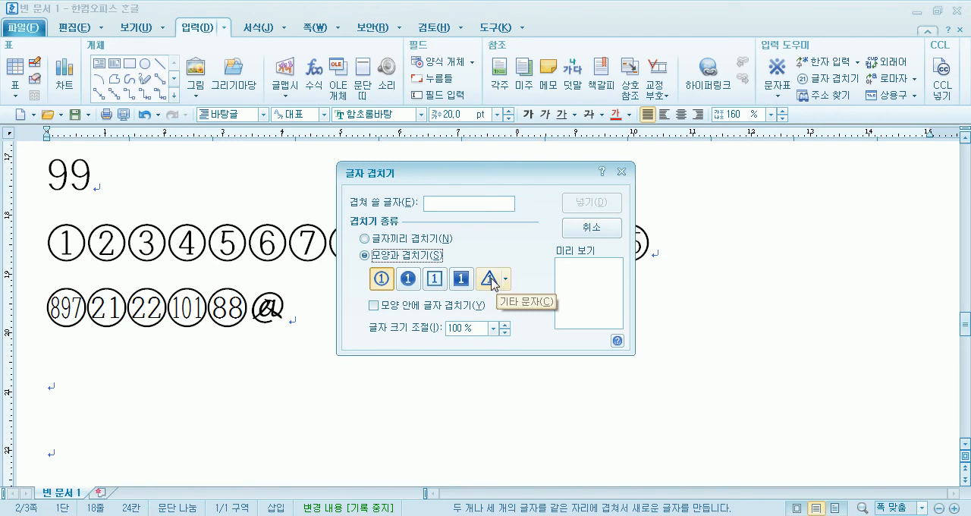
{"action": "left_click", "coordinate": [501, 284]}
{"action": "left_click", "coordinate": [462, 204]}
{"action": "type", "text": "1234"}
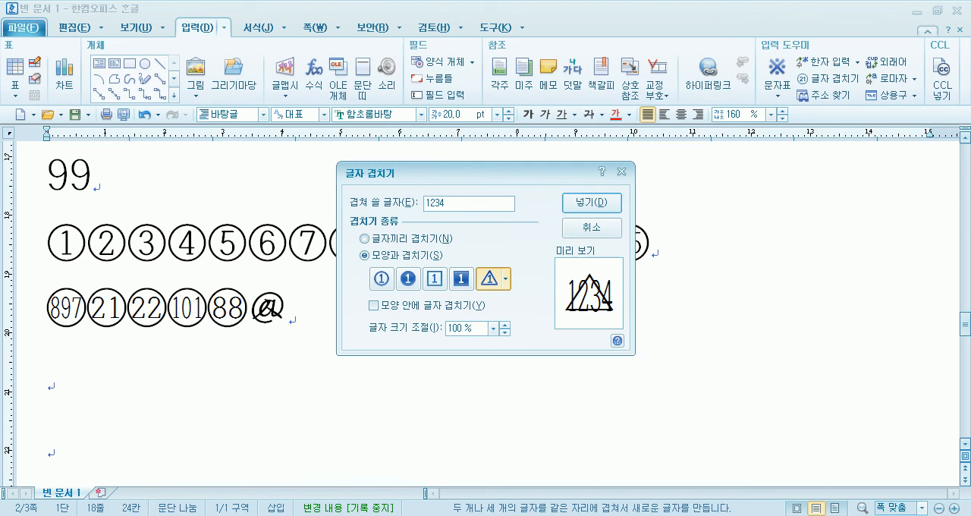
{"action": "left_click", "coordinate": [382, 278]}
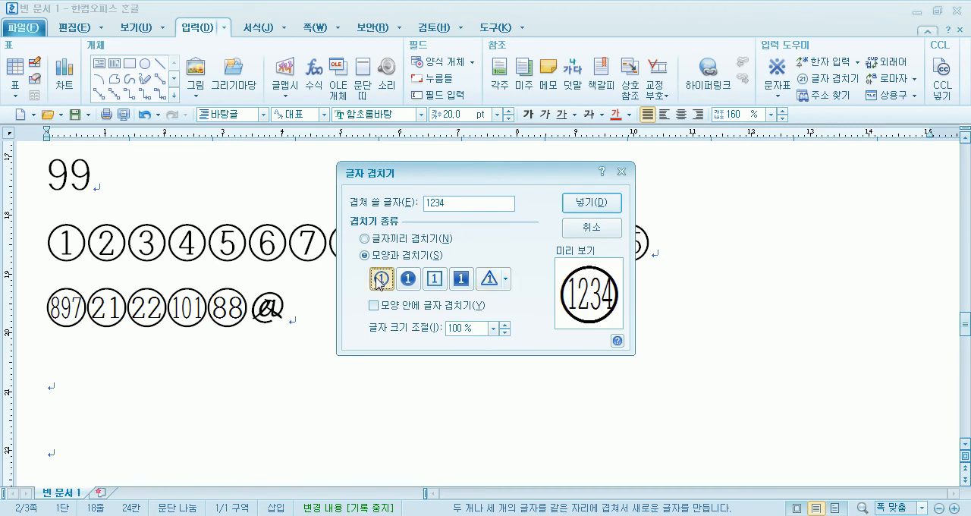
{"action": "left_click", "coordinate": [489, 280]}
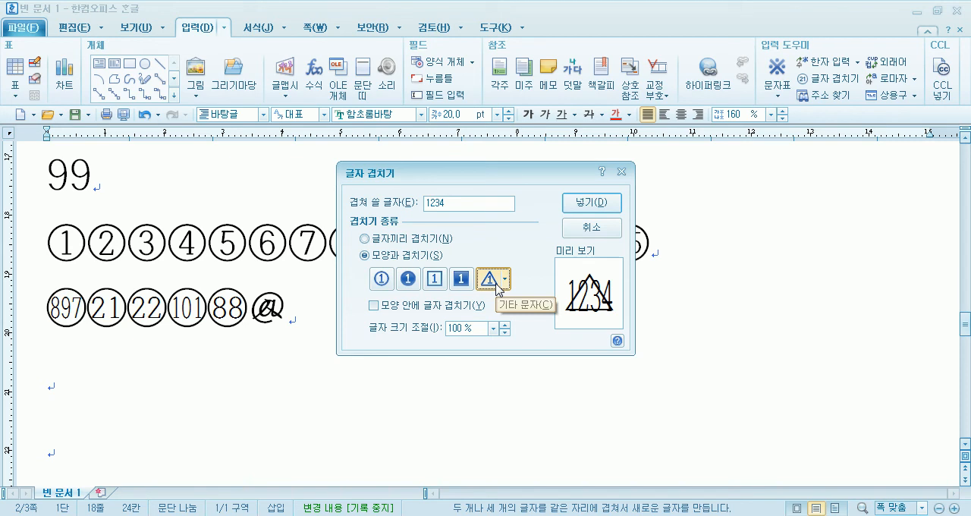
- Change the overlap text to 12345 and insert it with the triangle shape at the end of the row
{"action": "left_click", "coordinate": [472, 204]}
{"action": "key", "text": "BackSpace"}
{"action": "key", "text": "BackSpace"}
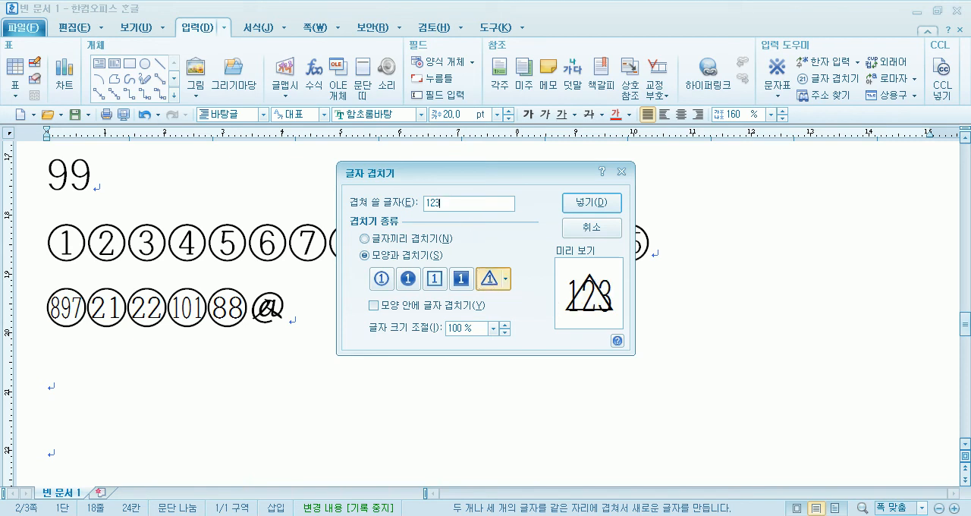
{"action": "key", "text": "BackSpace"}
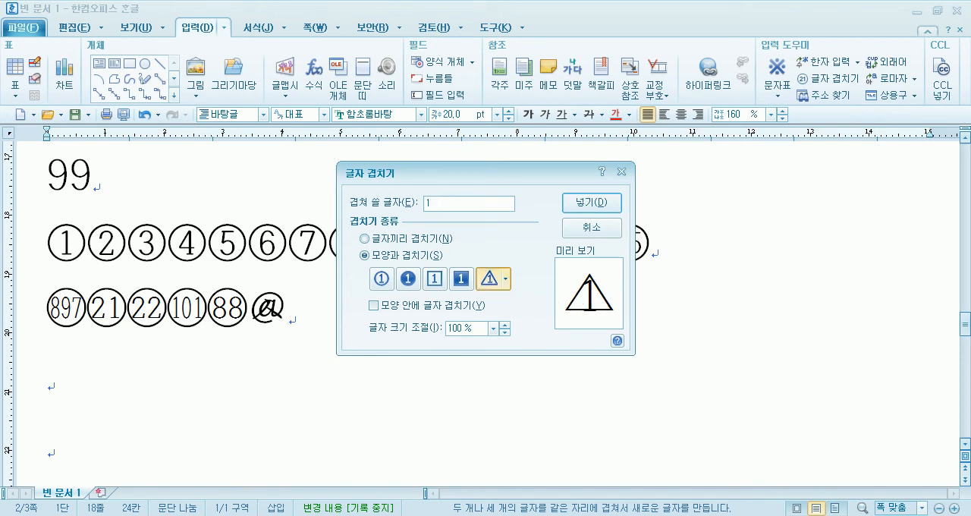
{"action": "type", "text": "2345"}
{"action": "left_click", "coordinate": [610, 204]}
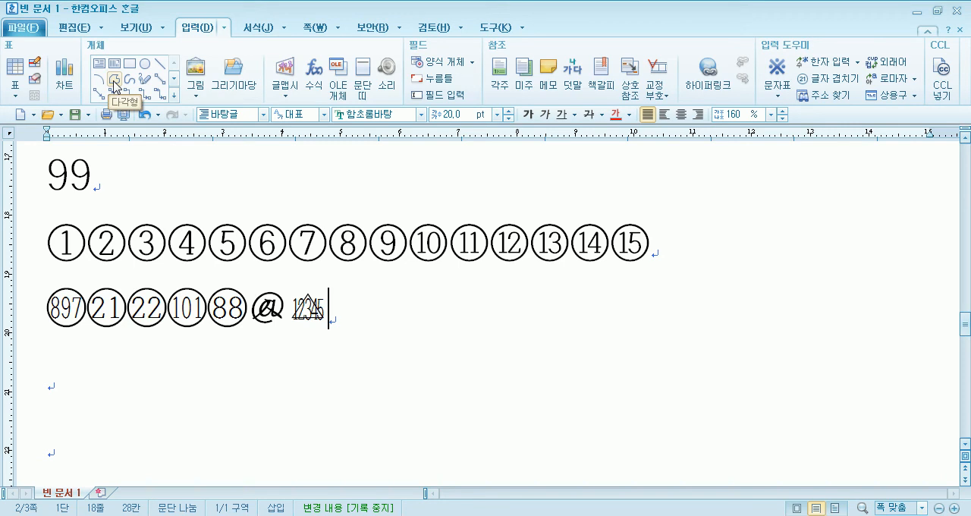
- Draw a triangular polygon about 28.88 mm wide and 19.85 mm high below the circled numbers
{"action": "left_click", "coordinate": [115, 83]}
{"action": "left_click", "coordinate": [509, 308]}
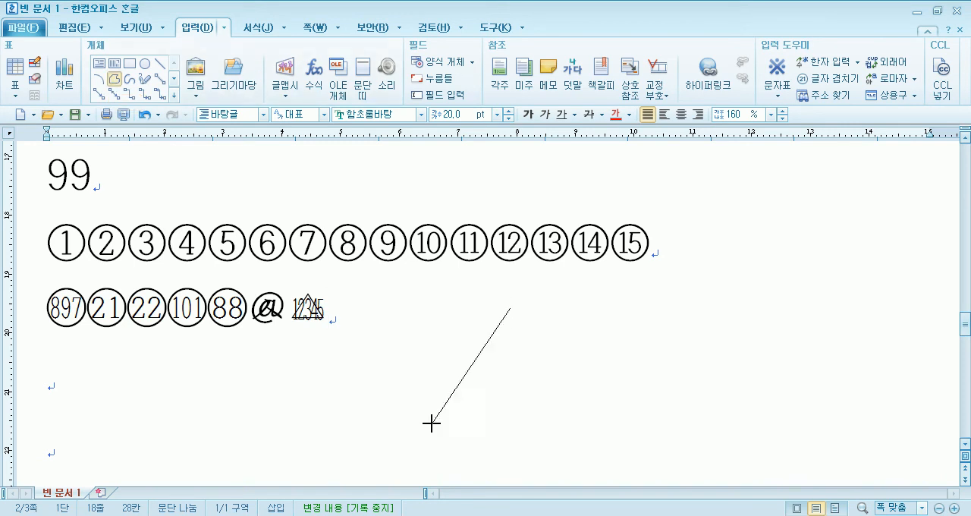
{"action": "left_click", "coordinate": [599, 420]}
{"action": "left_click", "coordinate": [511, 308]}
- Add the centred text 12345 inside the drawn triangle, and delete the triangle
{"action": "right_click", "coordinate": [519, 390]}
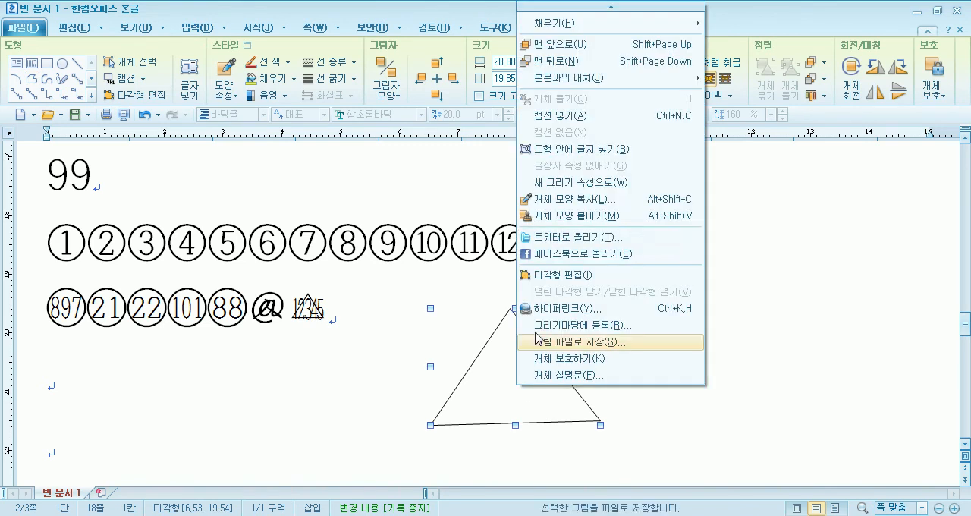
{"action": "left_click", "coordinate": [565, 150]}
{"action": "type", "text": "1"}
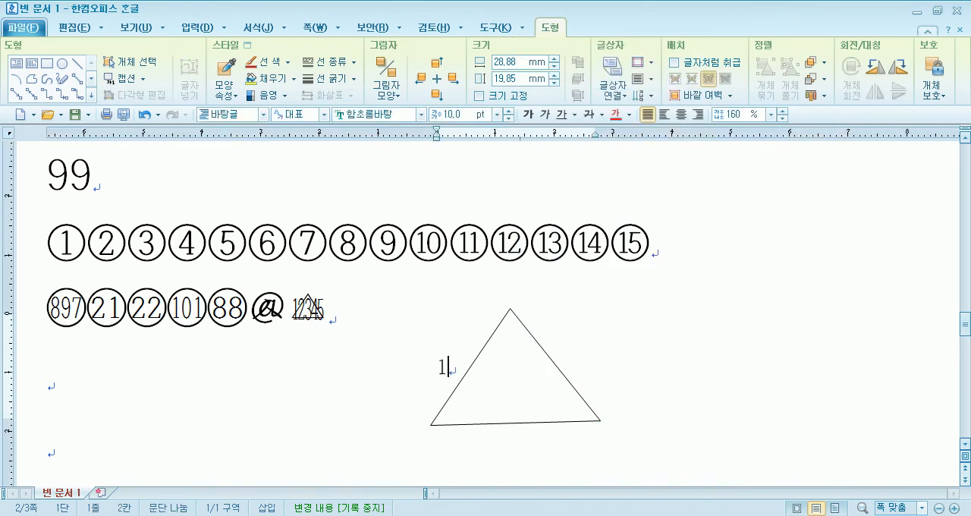
{"action": "type", "text": "2345"}
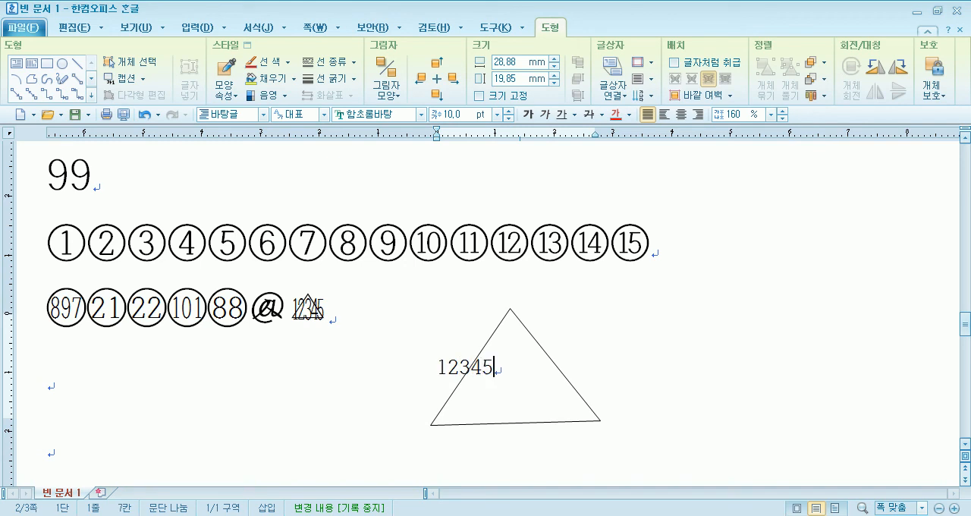
{"action": "left_click", "coordinate": [681, 114]}
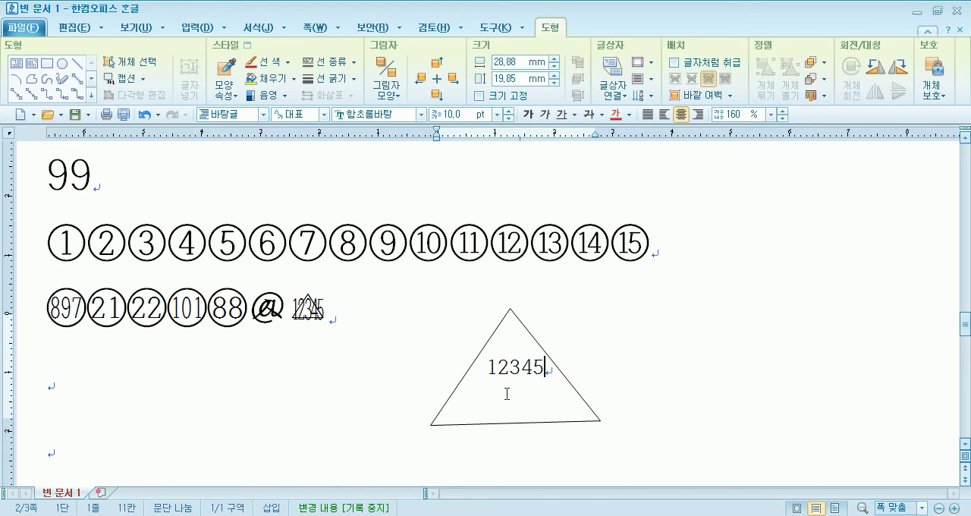
{"action": "left_click", "coordinate": [514, 316]}
{"action": "key", "text": "Delete"}
- Check the overlap settings of the triangle 12345 and the circled 88 without changing them
{"action": "double_click", "coordinate": [308, 309]}
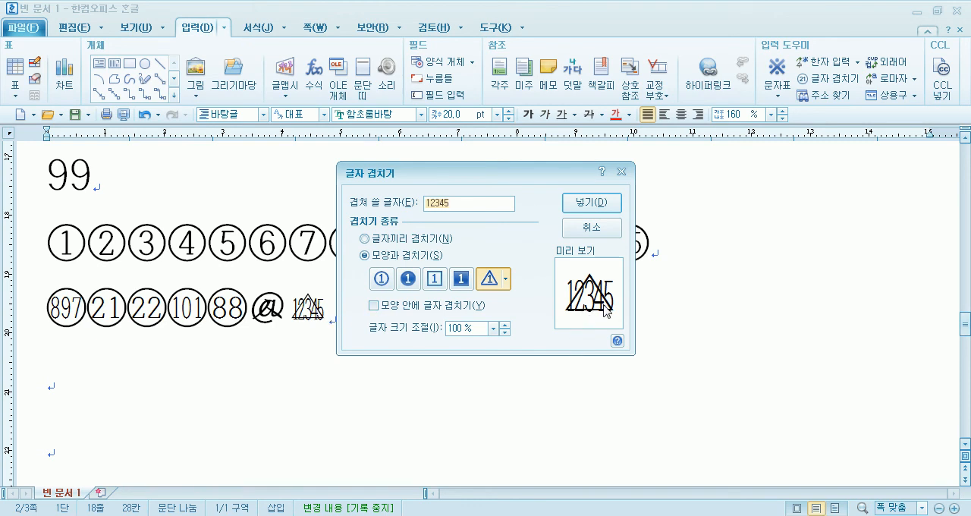
{"action": "left_click", "coordinate": [592, 229]}
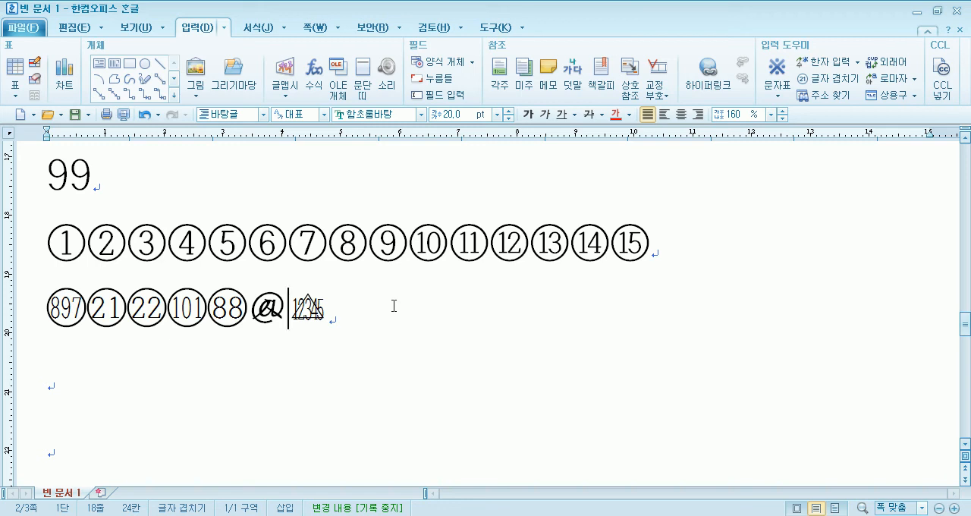
{"action": "double_click", "coordinate": [220, 318]}
{"action": "left_click", "coordinate": [599, 228]}
- Create a new blank document
{"action": "left_click", "coordinate": [35, 30]}
{"action": "mouse_move", "coordinate": [33, 52]}
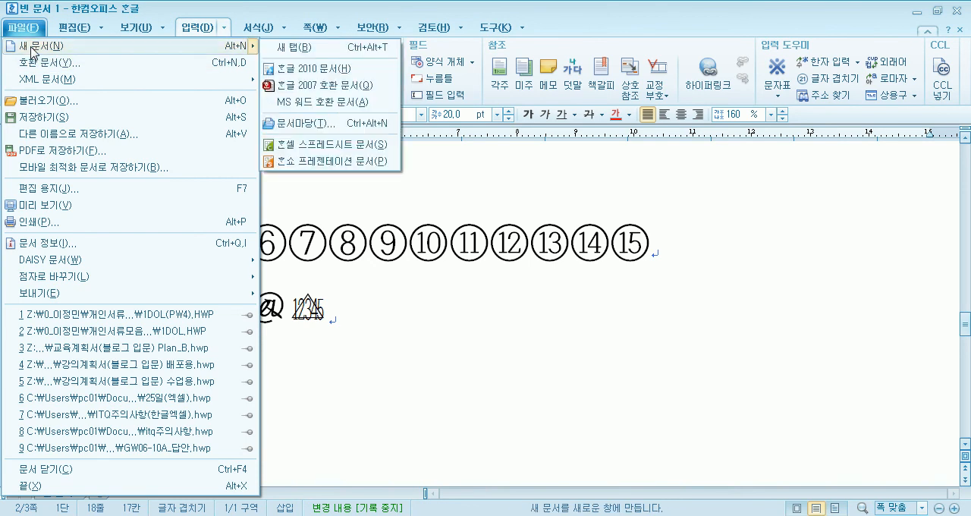
{"action": "left_click", "coordinate": [35, 25]}
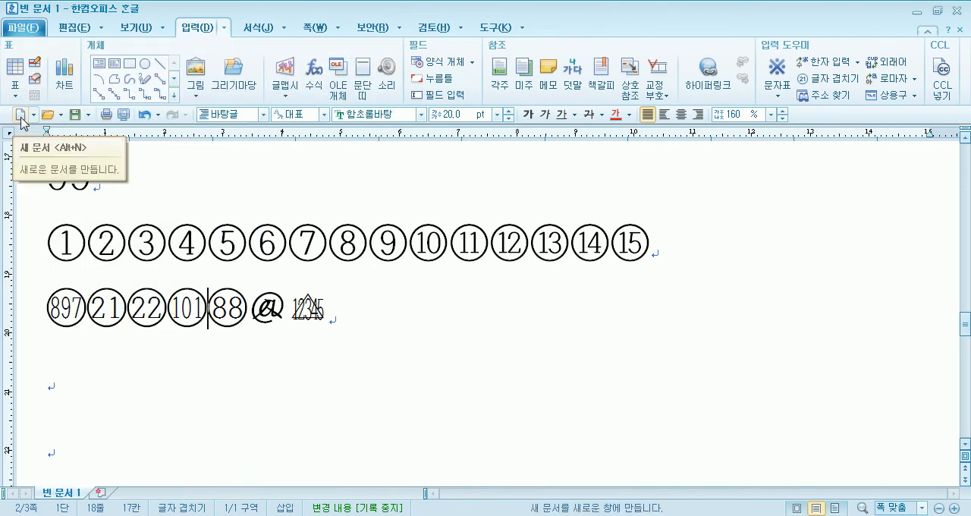
{"action": "left_click", "coordinate": [21, 119]}
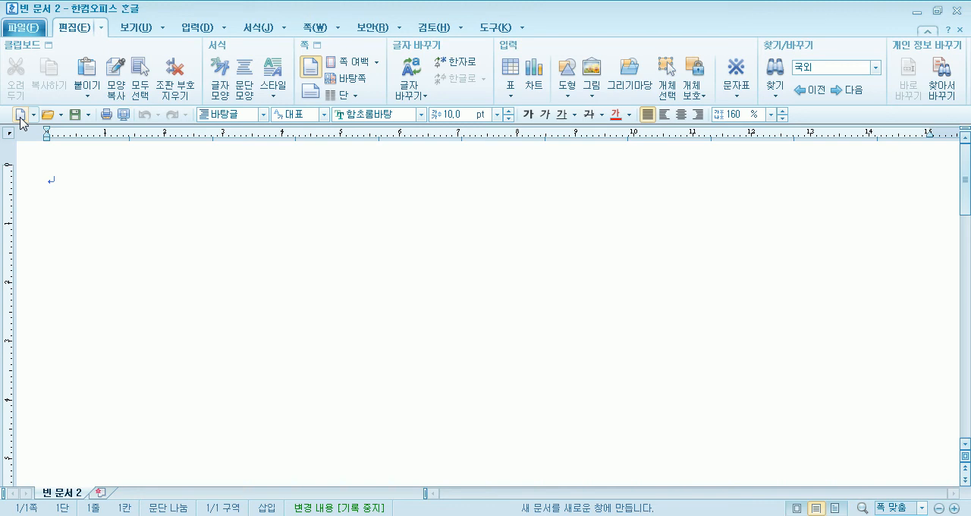
- Enter the title 인터넷 범죄의 분류와 예방법 on the first line, followed by one blank line
{"action": "type", "text": "인터넷 범"}
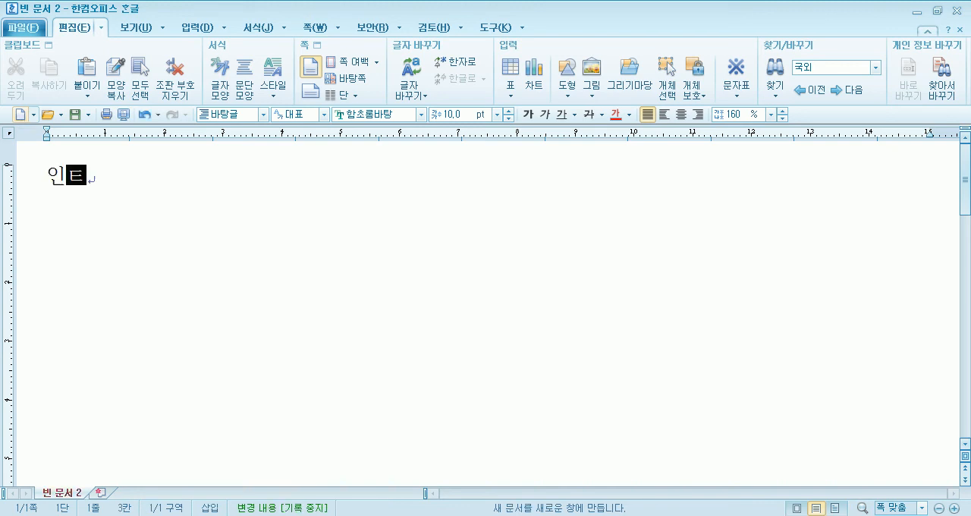
{"action": "type", "text": "죄의 "}
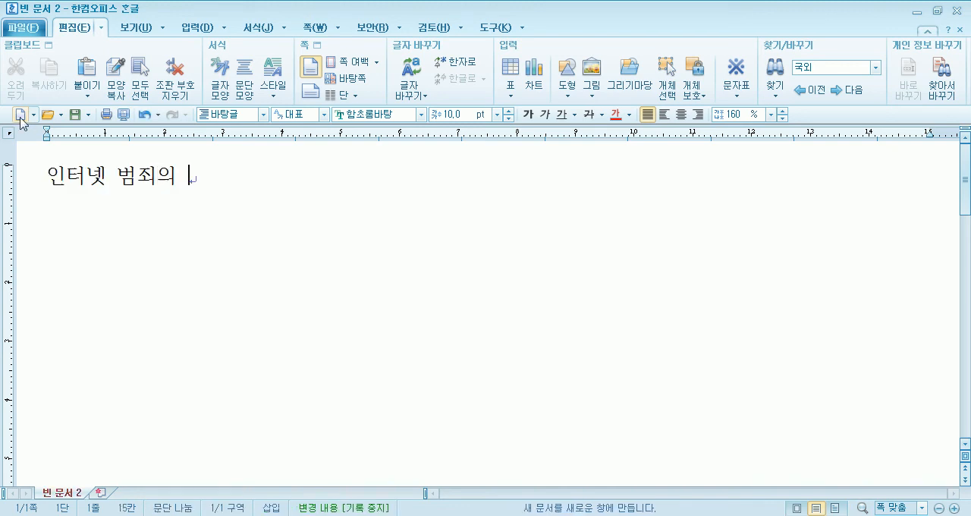
{"action": "type", "text": "분류오 예방법"}
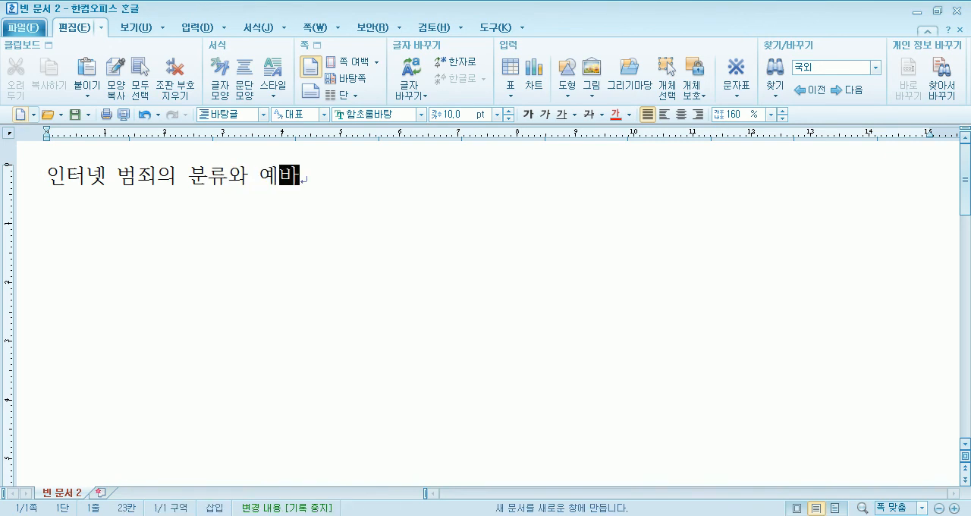
{"action": "key", "text": "Return"}
{"action": "key", "text": "Return"}
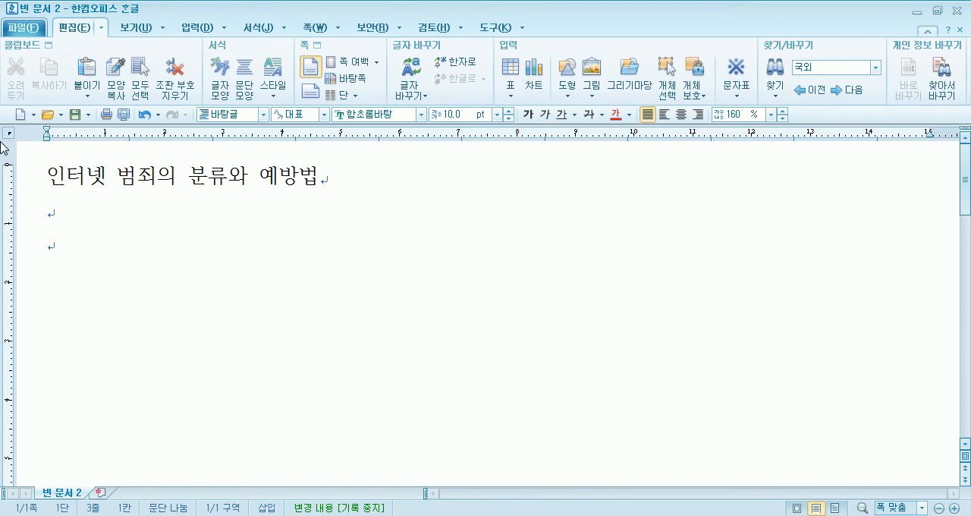
- Write the numbered heading "1) 인터넷 범죄의 분류" below the blank line and start a new line
{"action": "type", "text": "1) 안토"}
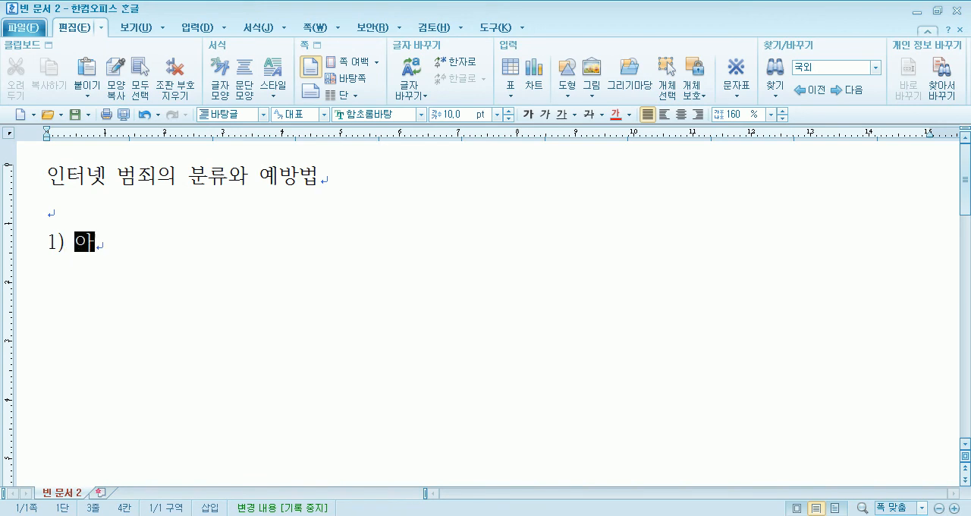
{"action": "type", "text": "넷 버"}
{"action": "key", "text": "BackSpace"}
{"action": "key", "text": "BackSpace"}
{"action": "key", "text": "BackSpace"}
{"action": "key", "text": "BackSpace"}
{"action": "key", "text": "BackSpace"}
{"action": "key", "text": "BackSpace"}
{"action": "type", "text": "ㅇㅣㄴㅌ"}
{"action": "key", "text": "BackSpace"}
{"action": "key", "text": "BackSpace"}
{"action": "type", "text": "ㅣ"}
{"action": "key", "text": "BackSpace"}
{"action": "type", "text": "이ㄴ터넷 범조"}
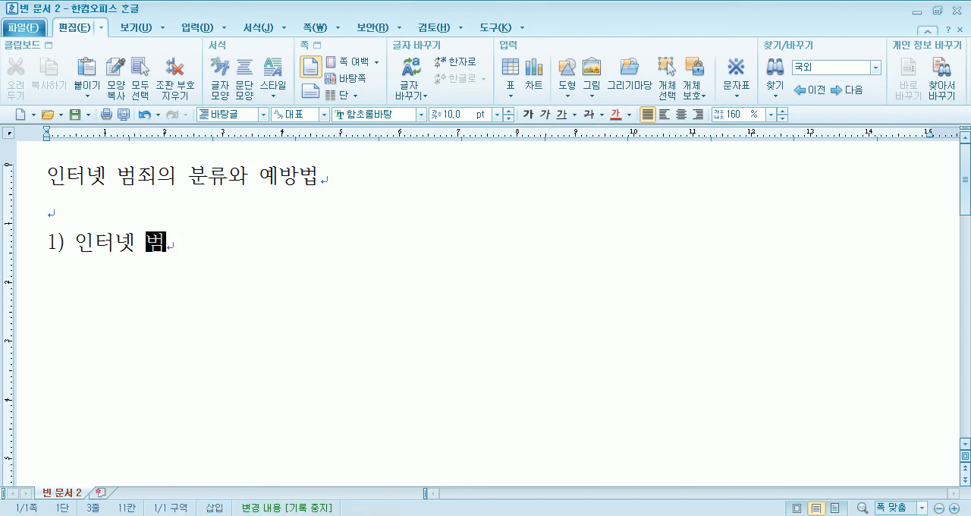
{"action": "type", "text": "ㅣ의 분류"}
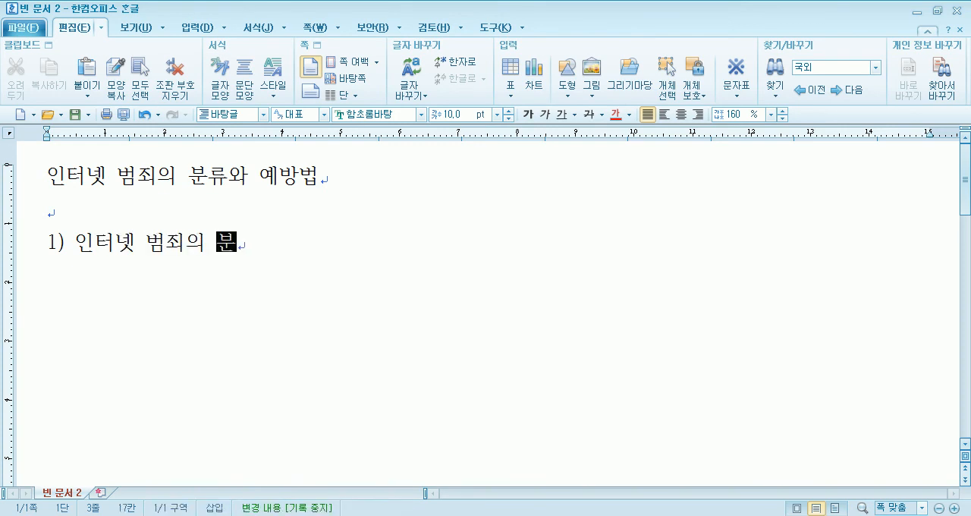
{"action": "key", "text": "Return"}
- Add the tab-indented line 사이버 테러형 범죄 under the numbered heading
{"action": "type", "text": "ㅅ"}
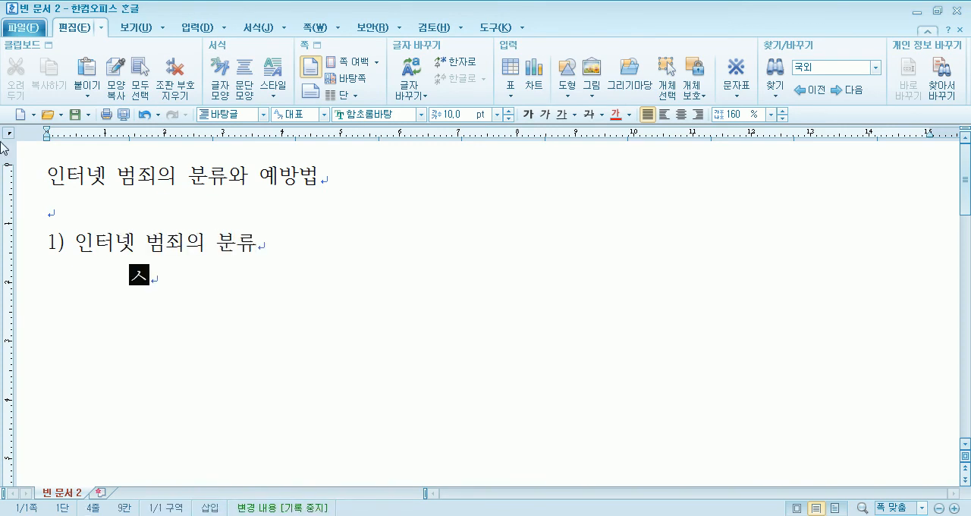
{"action": "type", "text": "ㅏ이버 테러형 버"}
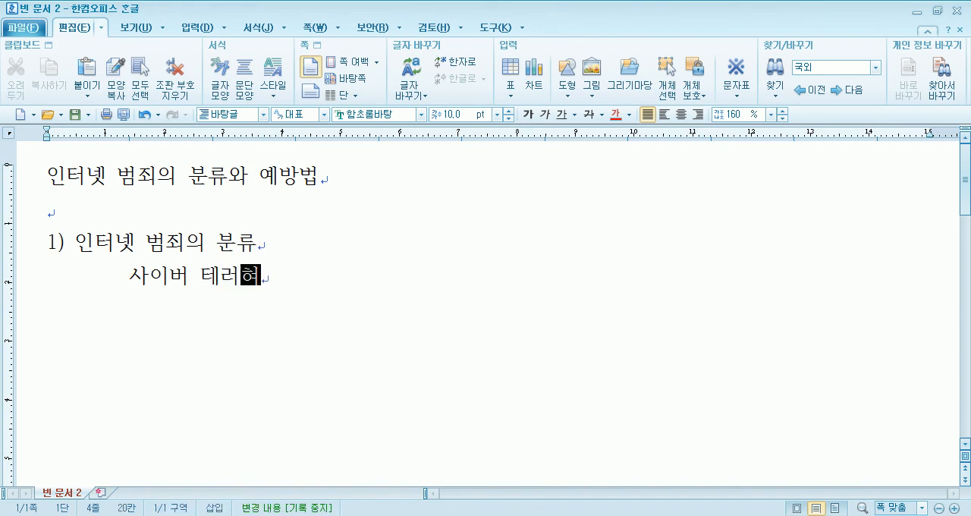
{"action": "type", "text": "ㅁㅈㅗㅣ"}
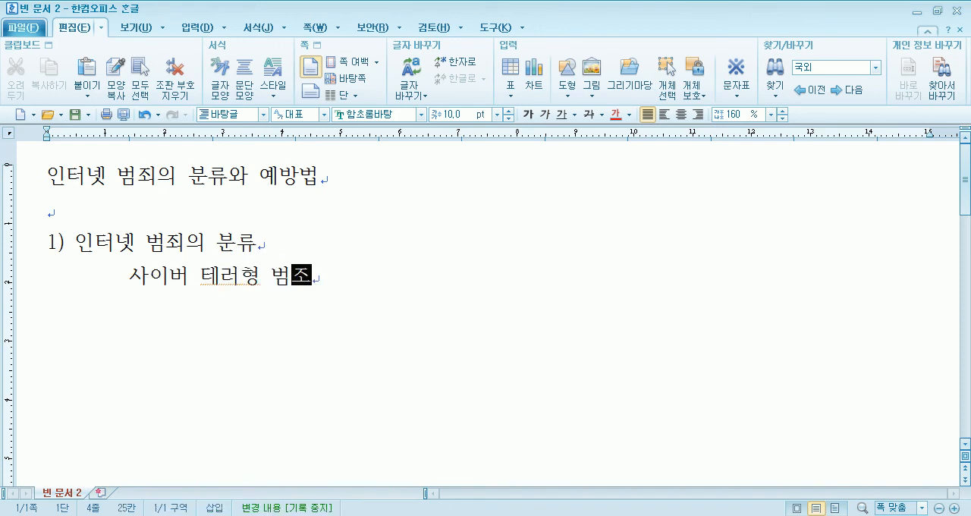
{"action": "key", "text": "Return"}
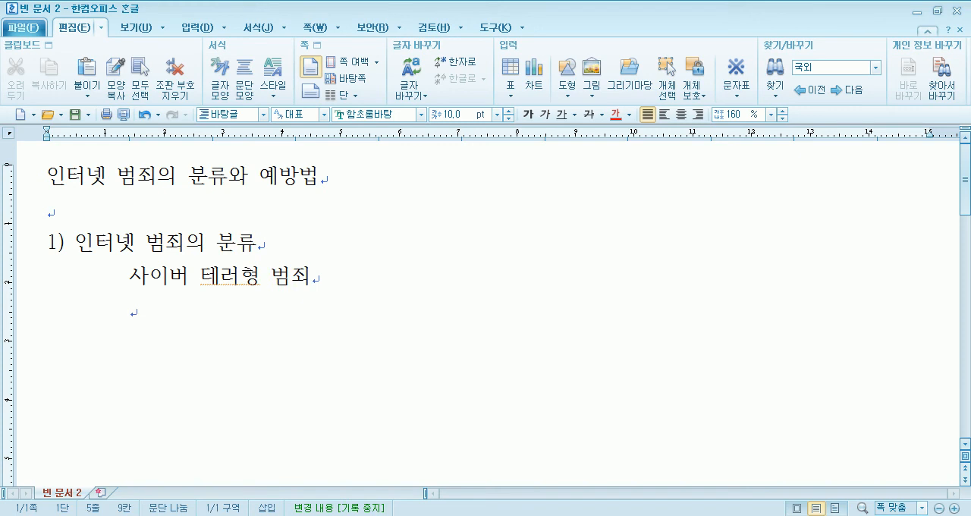
- Add 일반 사이버 범죄 as the second tab-indented line and start a new line
{"action": "type", "text": "일반 사"}
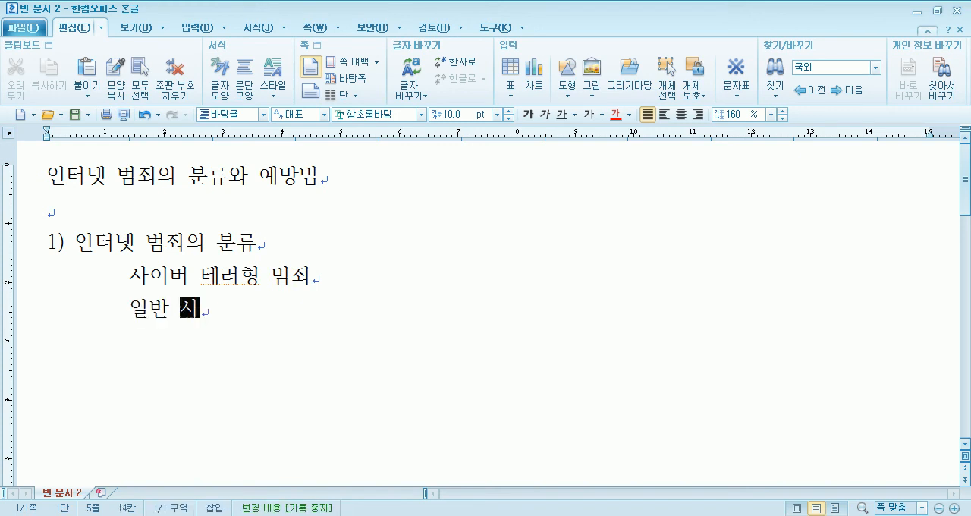
{"action": "type", "text": "입ㅓ 범죄"}
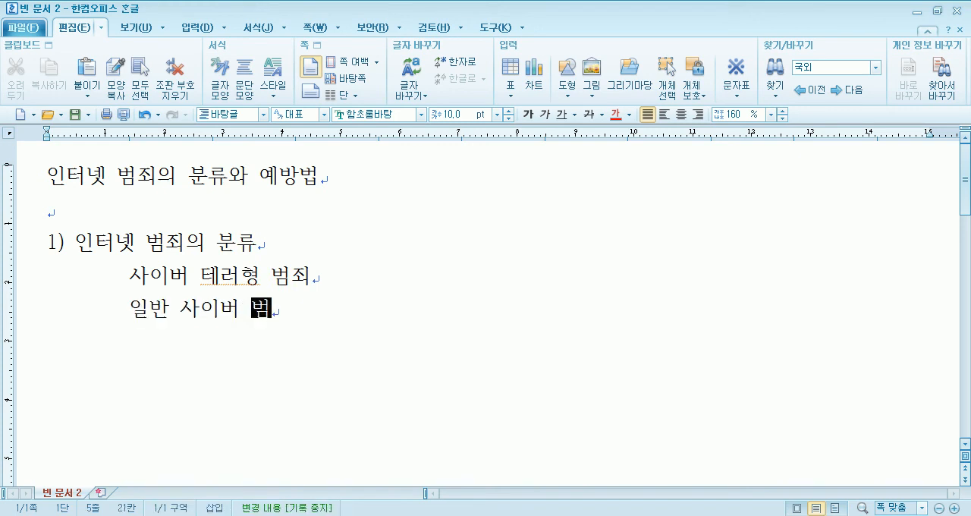
{"action": "key", "text": "Return"}
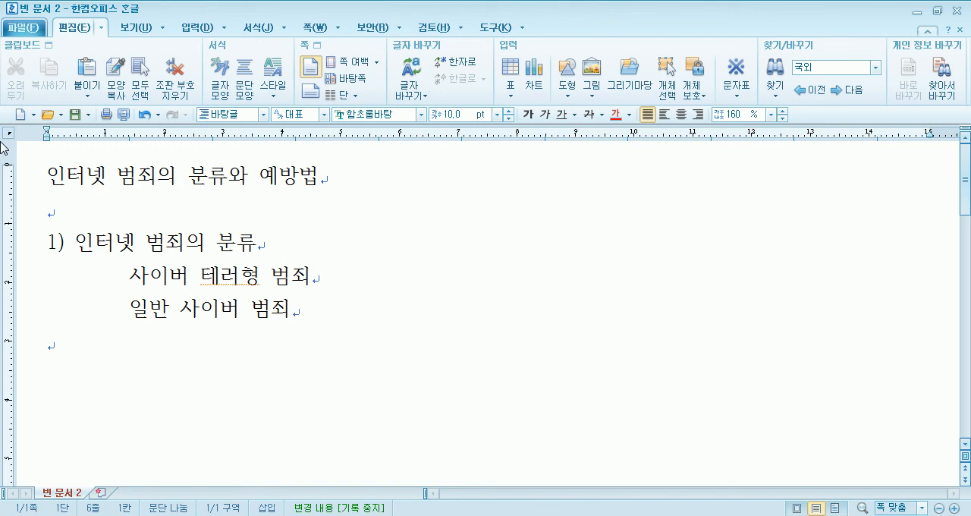
- Insert two extra tabs at the start of the 사이버 테러형 범죄 line
{"action": "key", "text": "Up"}
{"action": "key", "text": "Up"}
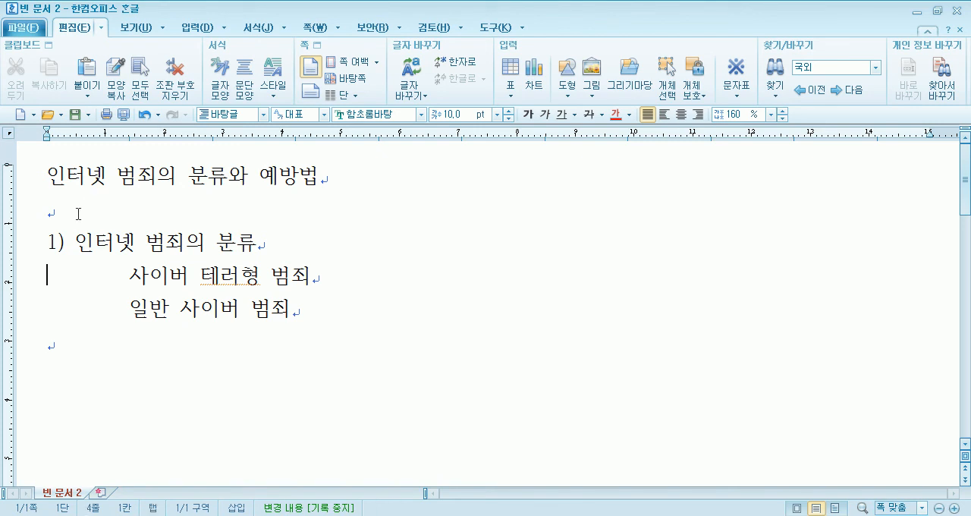
{"action": "left_click_drag", "start_coordinate": [55, 277], "coordinate": [128, 283]}
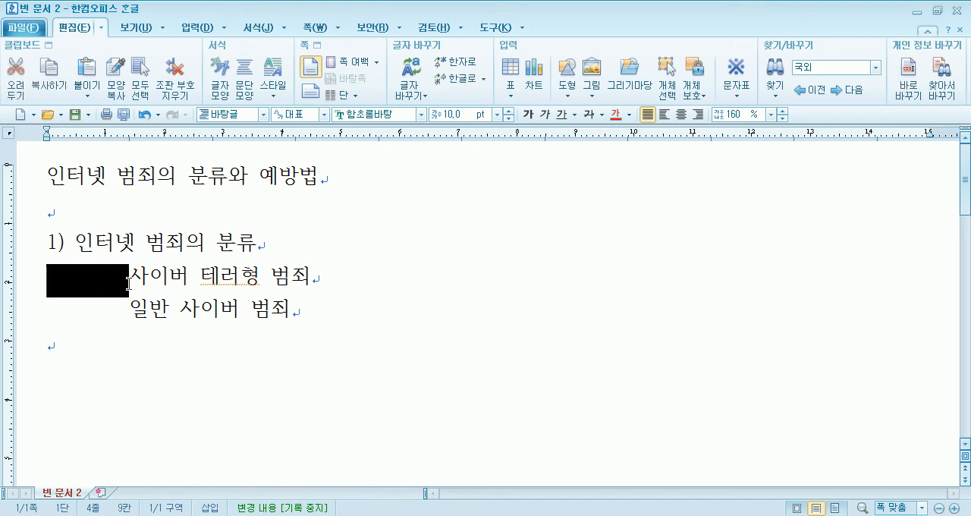
{"action": "left_click", "coordinate": [48, 281]}
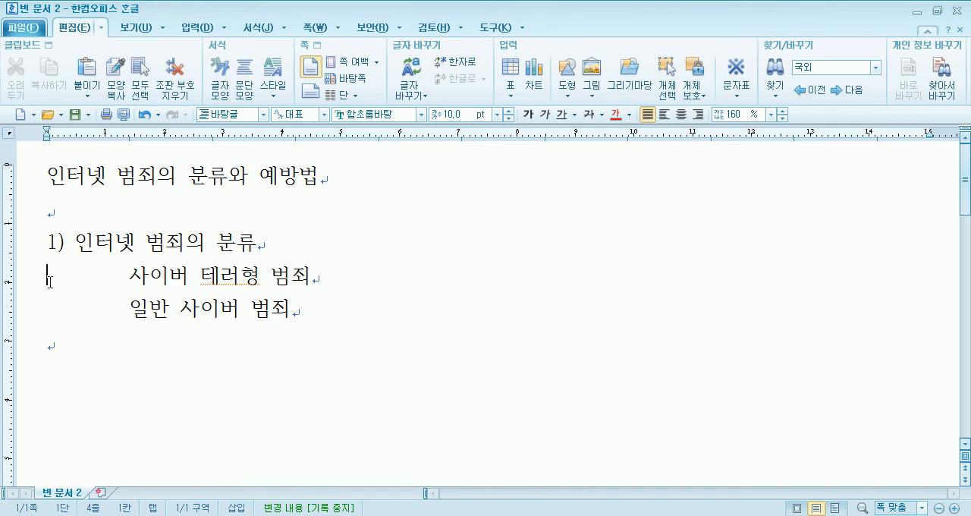
{"action": "key", "text": "Tab"}
{"action": "key", "text": "Tab"}
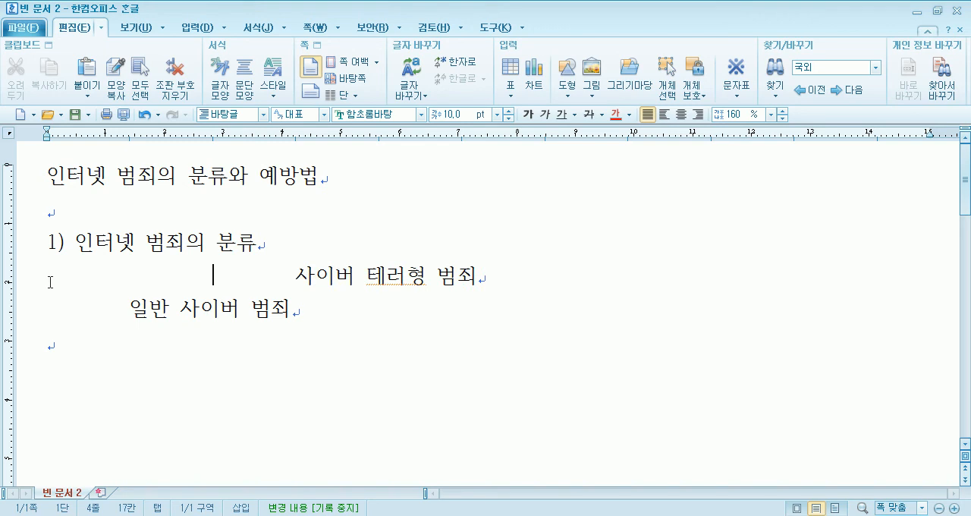
- Remove the two extra tabs at the start of the 사이버 테러형 범죄 line
{"action": "key", "text": "BackSpace"}
{"action": "key", "text": "BackSpace"}
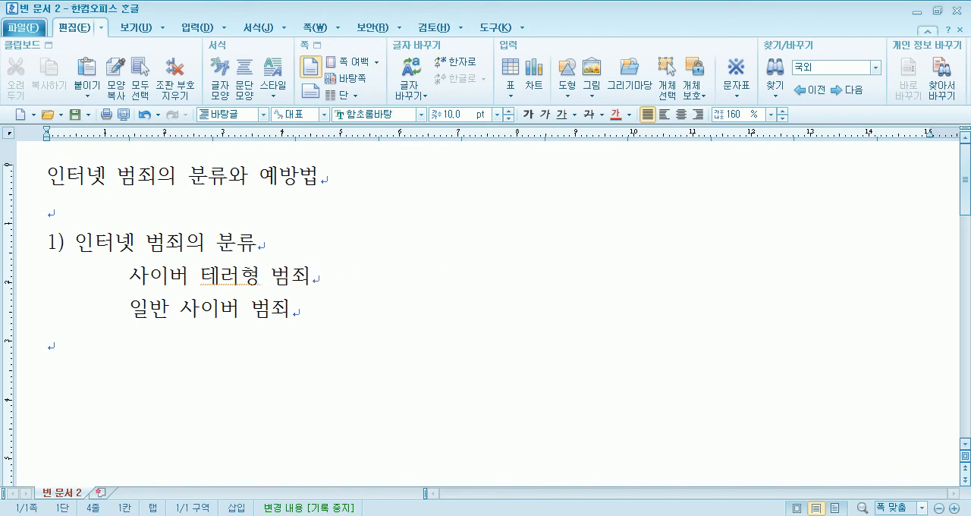
{"action": "left_click", "coordinate": [139, 286]}
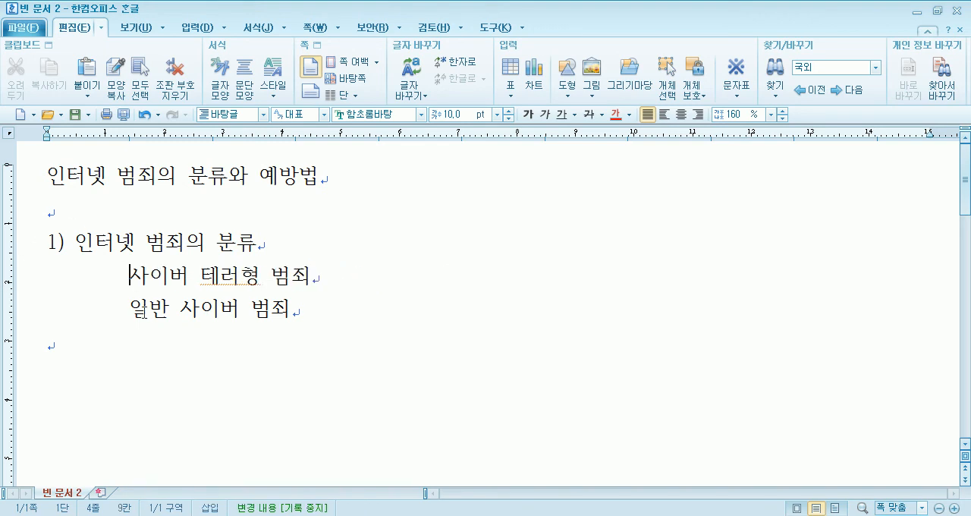
{"action": "left_click", "coordinate": [50, 179]}
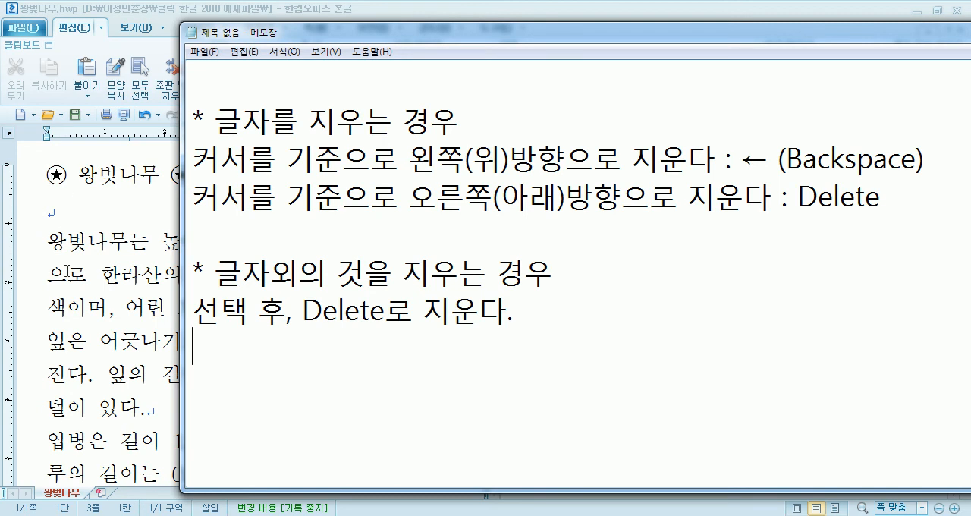
- Delete the blank line below the title in the 왕벚나무 document and insert it again
{"action": "left_click", "coordinate": [79, 231]}
{"action": "left_click", "coordinate": [68, 219]}
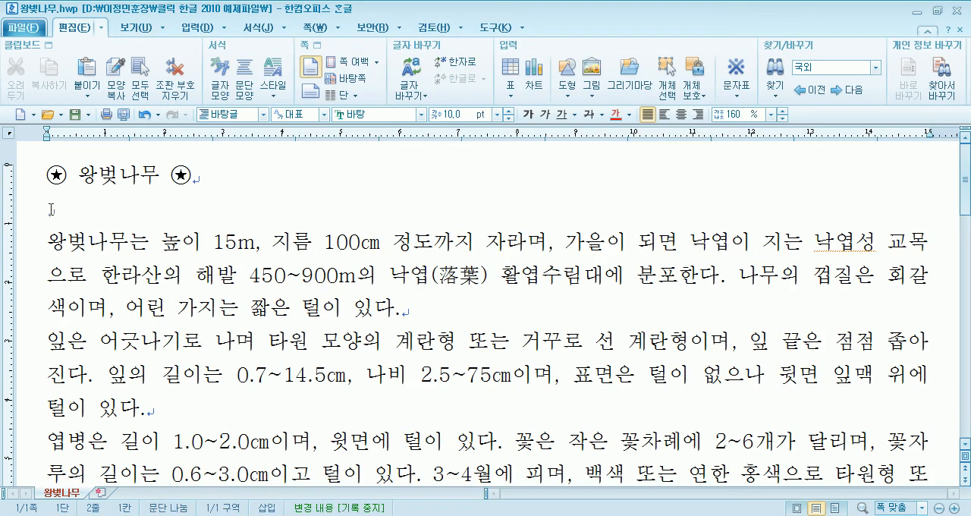
{"action": "key", "text": "Delete"}
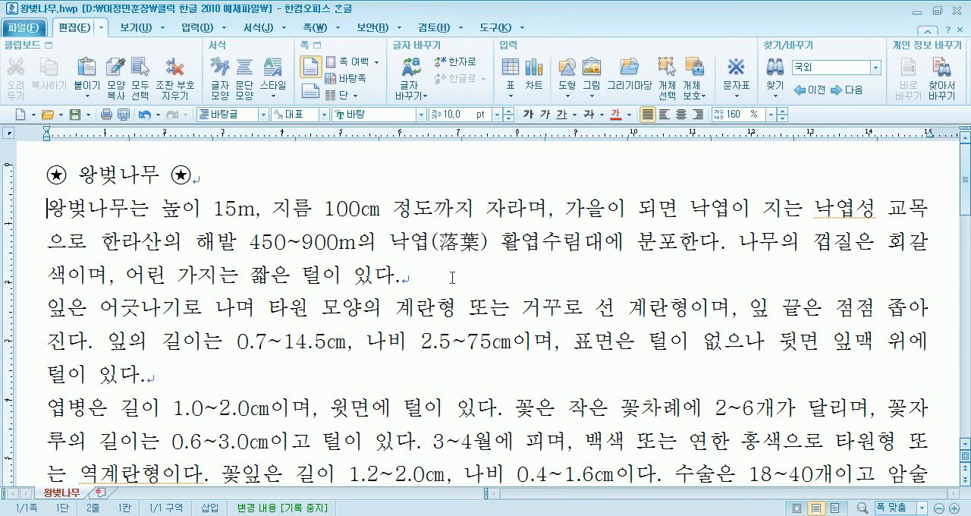
{"action": "key", "text": "Return"}
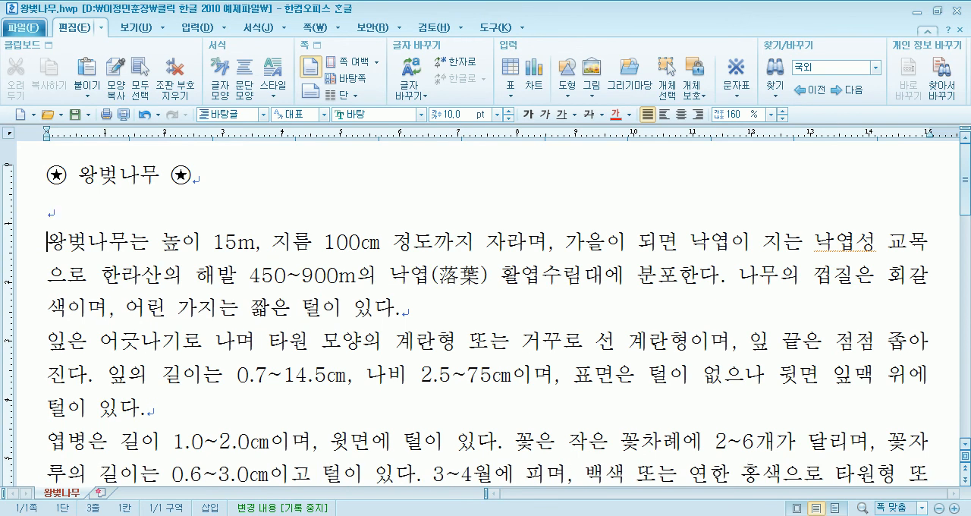
- Delete the blank line above the 출처 line in the 왕벚나무 document and restore it
{"action": "scroll", "coordinate": [455, 275], "scroll_direction": "down", "scroll_amount": 3}
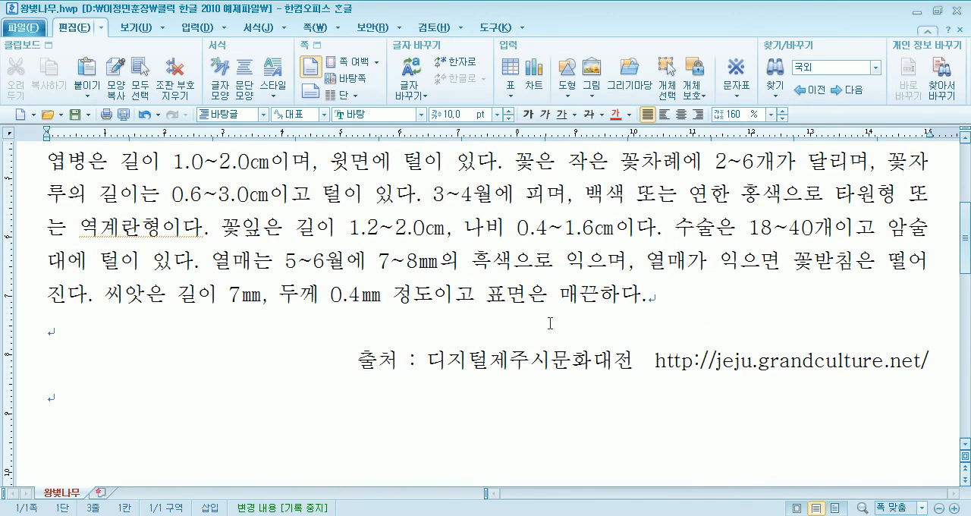
{"action": "left_click", "coordinate": [721, 326]}
{"action": "key", "text": "BackSpace"}
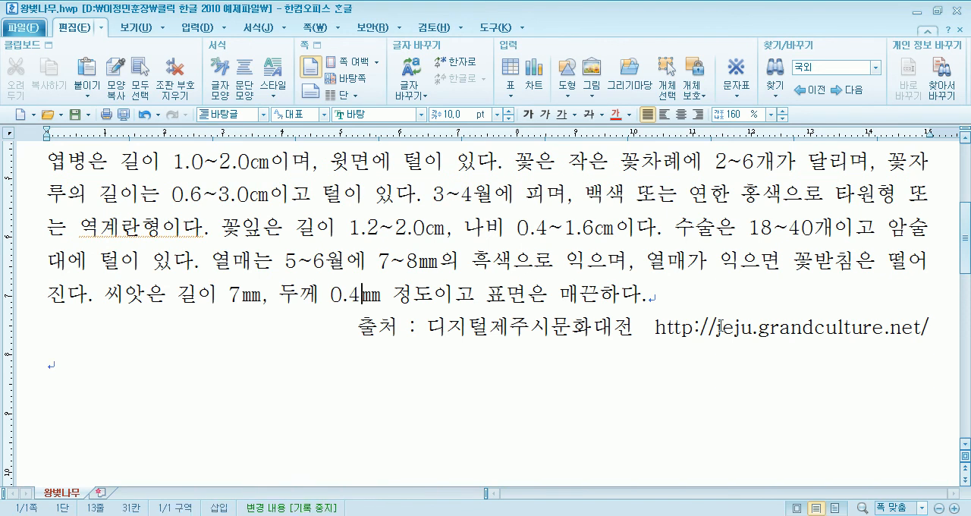
{"action": "key", "text": "Return"}
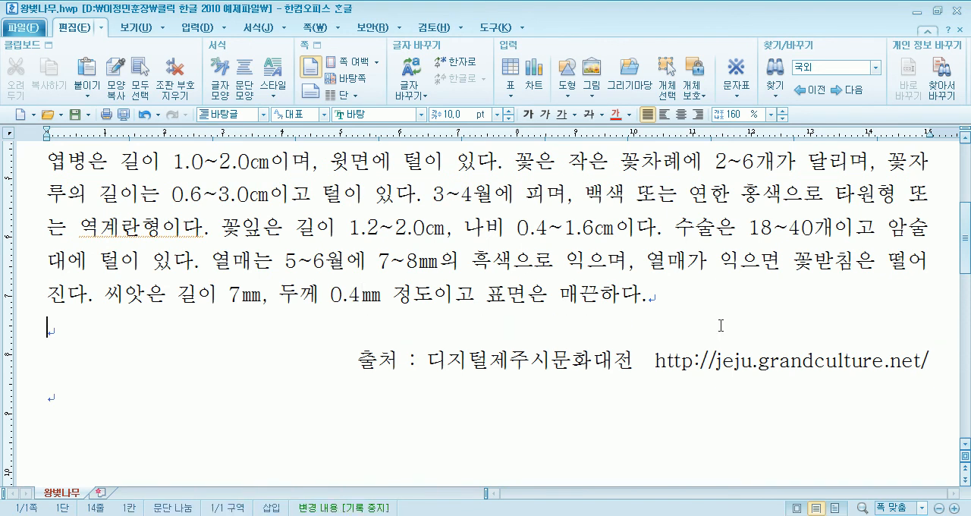
{"action": "scroll", "coordinate": [66, 327], "scroll_direction": "up", "scroll_amount": 5}
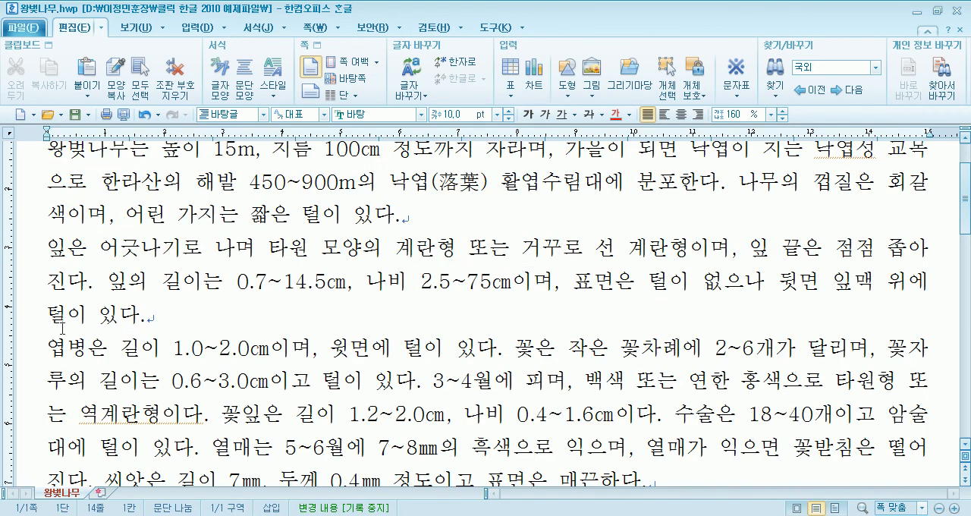
- Examine how title, blank line and body text are laid out in the 왕벚나무, 예방 and 영어 documents
{"action": "left_click_drag", "start_coordinate": [50, 182], "coordinate": [227, 171]}
{"action": "left_click_drag", "start_coordinate": [160, 247], "coordinate": [303, 428]}
{"action": "left_click", "coordinate": [303, 315]}
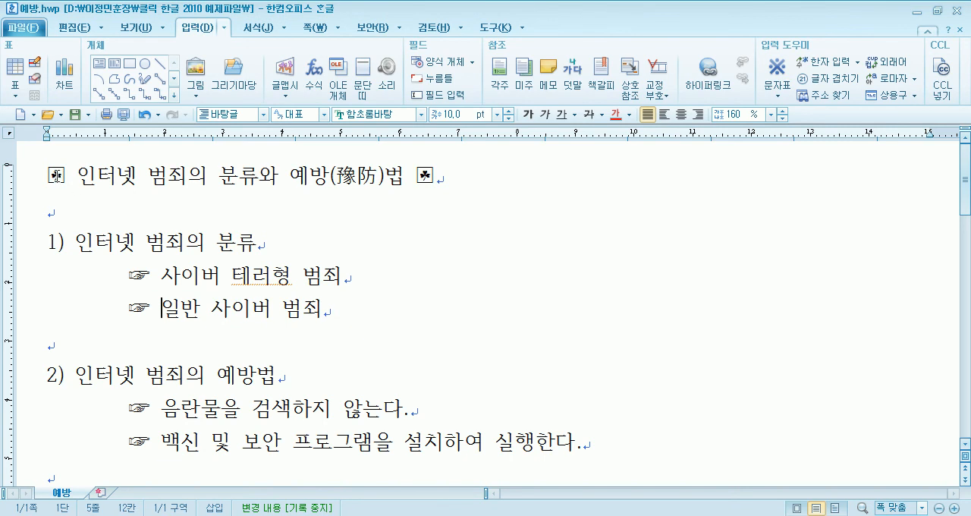
{"action": "left_click_drag", "start_coordinate": [66, 181], "coordinate": [310, 184]}
{"action": "left_click_drag", "start_coordinate": [109, 243], "coordinate": [220, 438]}
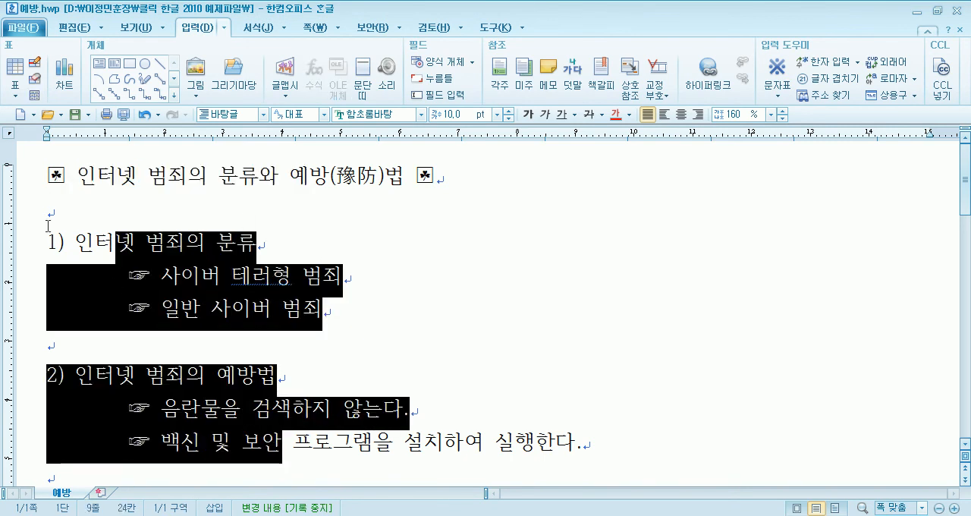
{"action": "left_click", "coordinate": [42, 211]}
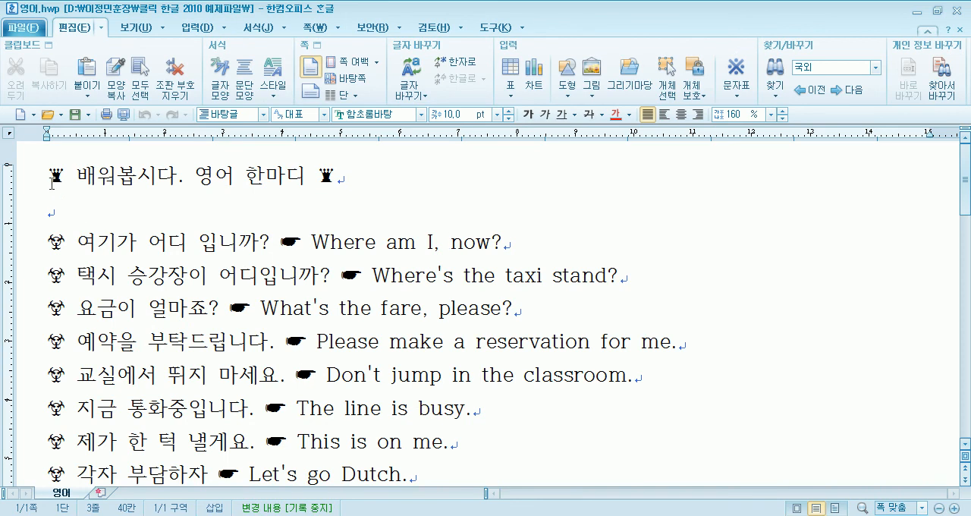
{"action": "key", "text": "shift+Right"}
{"action": "key", "text": "shift+Right"}
{"action": "key", "text": "shift+Right"}
{"action": "key", "text": "shift+Right"}
{"action": "key", "text": "shift+Right"}
{"action": "key", "text": "shift+Right"}
{"action": "key", "text": "shift+Right"}
{"action": "key", "text": "shift+Right"}
{"action": "key", "text": "shift+Right"}
{"action": "key", "text": "shift+Right"}
{"action": "key", "text": "shift+Right"}
{"action": "key", "text": "shift+Right"}
{"action": "key", "text": "shift+Right"}
{"action": "key", "text": "shift+Right"}
{"action": "key", "text": "shift+Right"}
{"action": "key", "text": "shift+Right"}
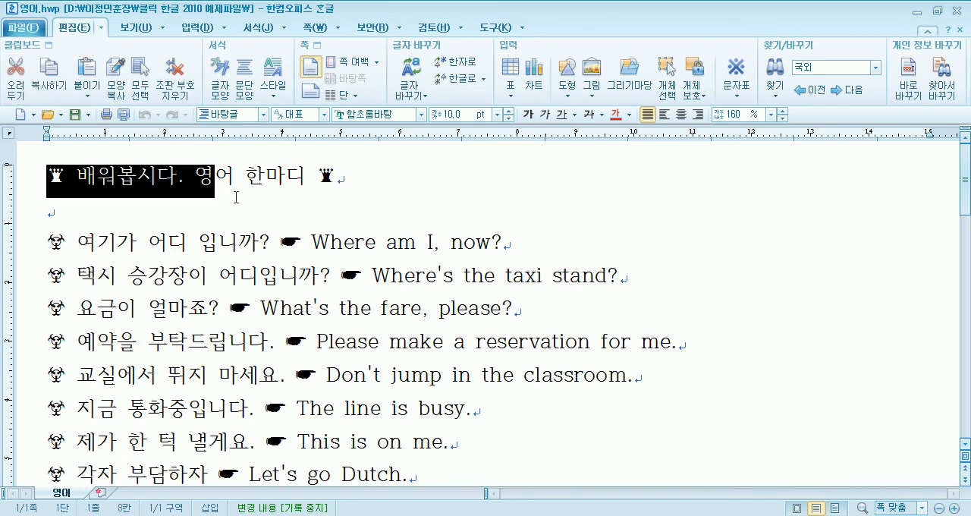
{"action": "left_click_drag", "start_coordinate": [113, 255], "coordinate": [277, 489]}
{"action": "left_click", "coordinate": [188, 353]}
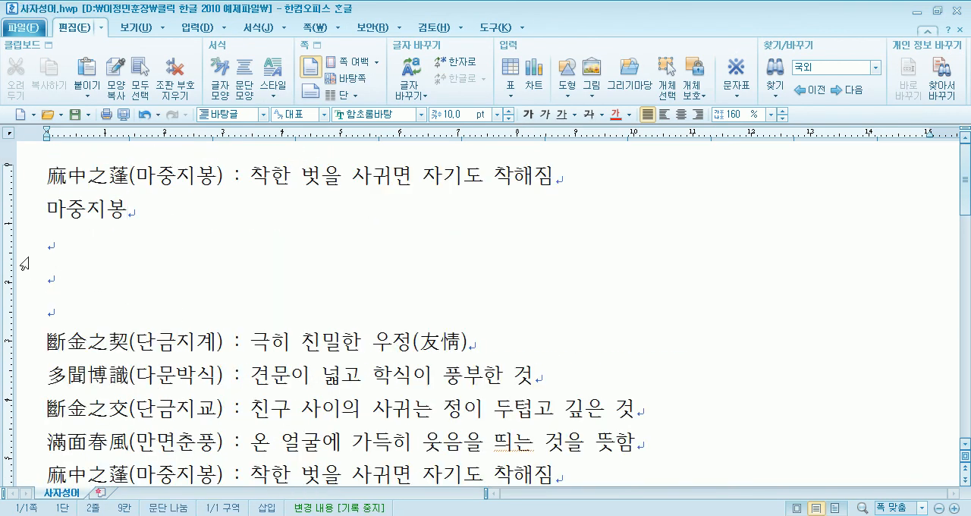
- Delete the practice text and blank lines above the first 斷金之契(단금지계) line in the 사자성어 document
{"action": "left_click_drag", "start_coordinate": [160, 240], "coordinate": [53, 182]}
{"action": "key", "text": "Delete"}
{"action": "key", "text": "Delete"}
{"action": "key", "text": "Delete"}
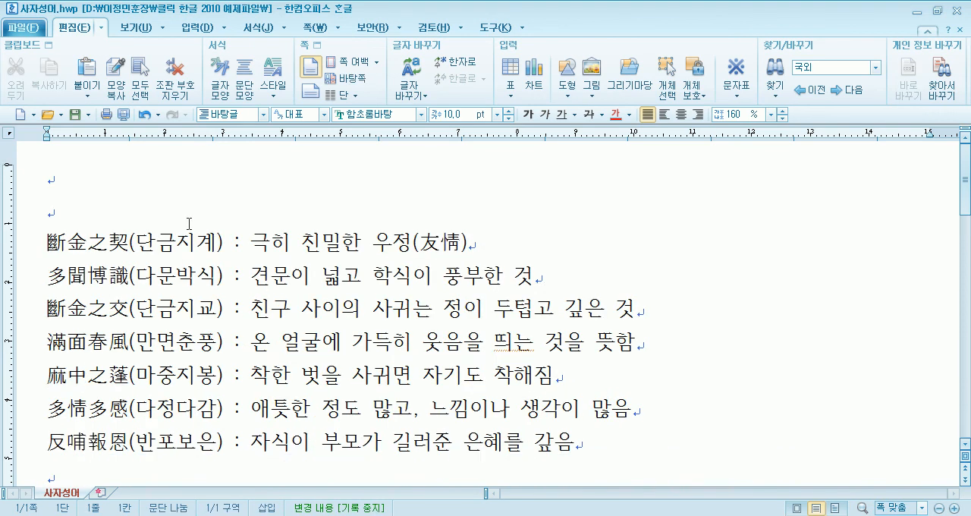
{"action": "key", "text": "Delete"}
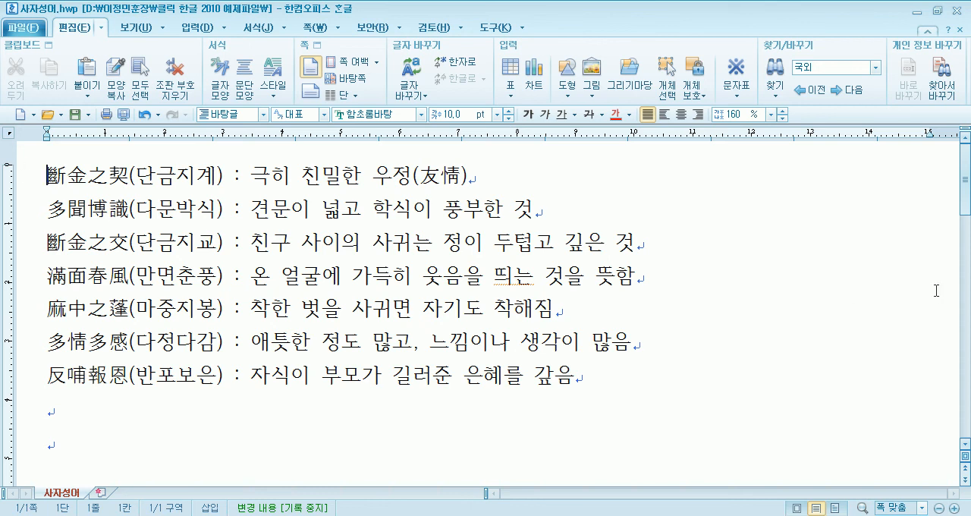
- Insert two lines above the first idiom and write the title 사자성어 on the first, leaving the second blank
{"action": "key", "text": "Return"}
{"action": "key", "text": "Return"}
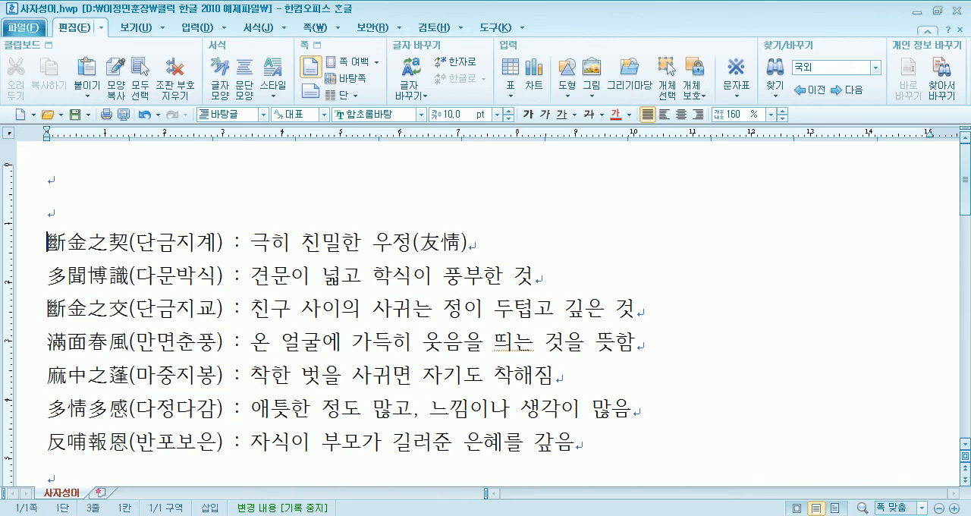
{"action": "key", "text": "Up"}
{"action": "key", "text": "Up"}
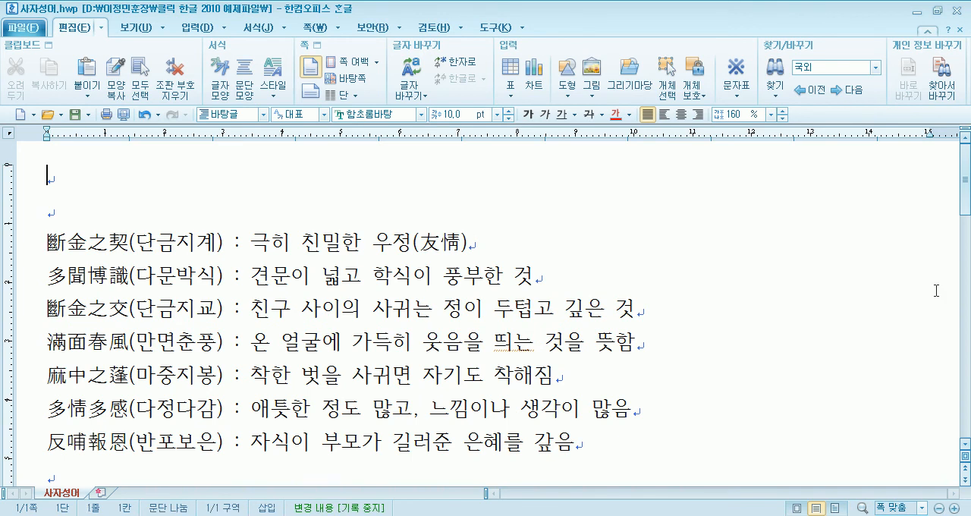
{"action": "type", "text": "사자성어"}
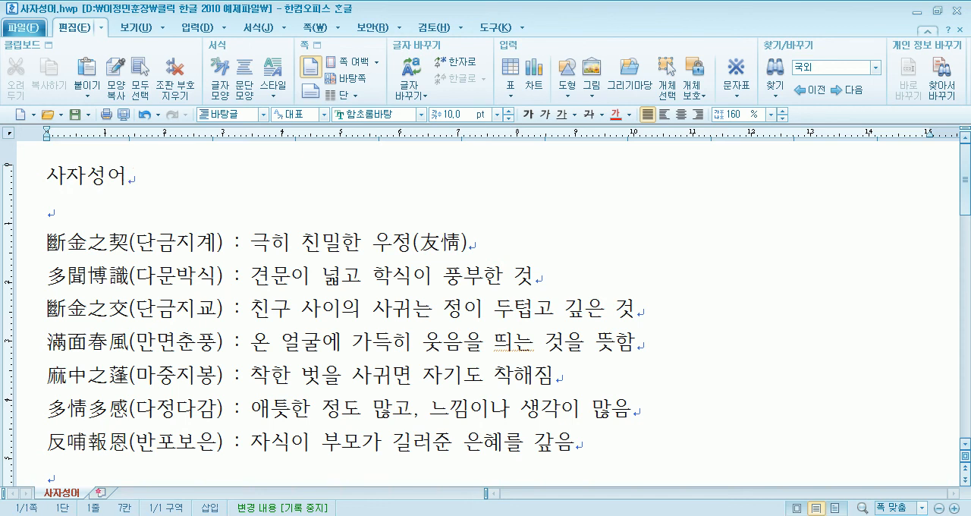
- Try converting the title 사자성어 to Hanja, both from the cursor position and with the title selected
{"action": "key", "text": "F9"}
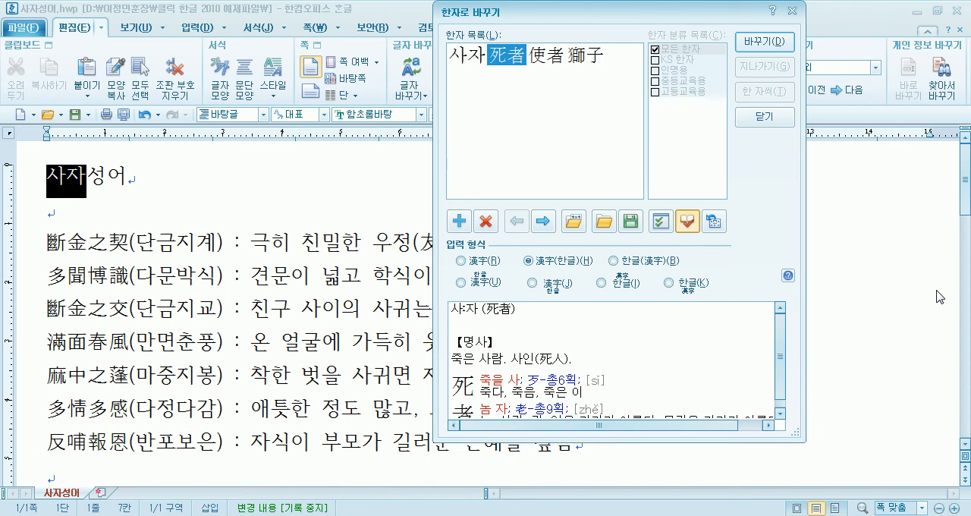
{"action": "key", "text": "Escape"}
{"action": "left_click", "coordinate": [122, 186]}
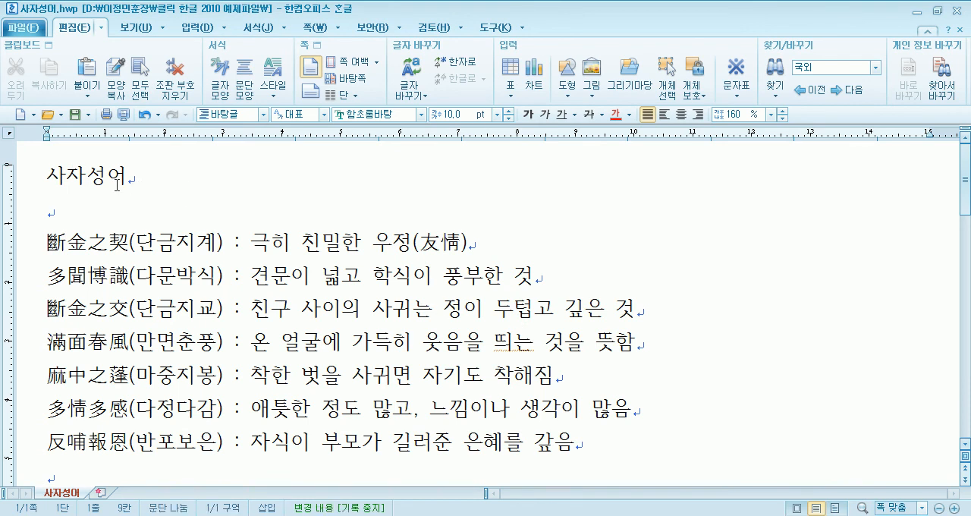
{"action": "left_click_drag", "start_coordinate": [121, 185], "coordinate": [47, 182]}
{"action": "key", "text": "F9"}
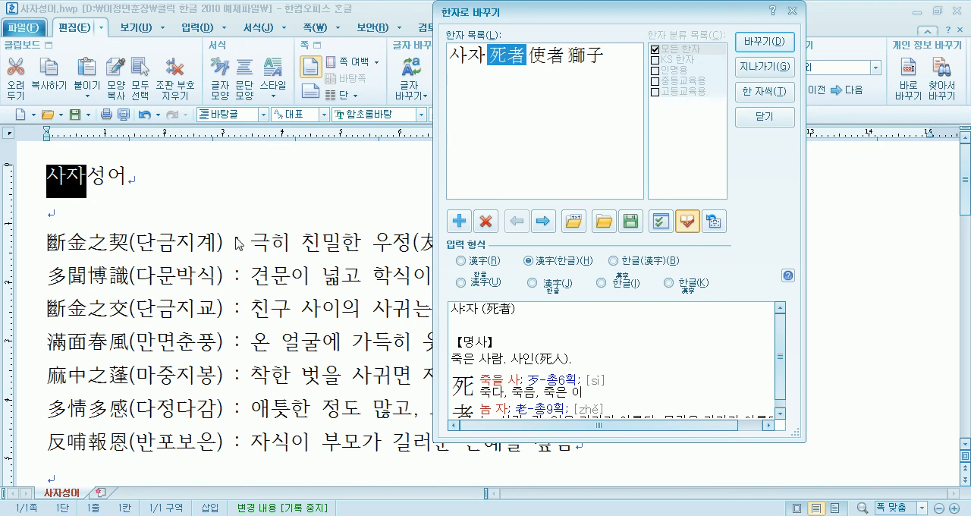
{"action": "key", "text": "Escape"}
{"action": "left_click_drag", "start_coordinate": [219, 241], "coordinate": [34, 226]}
{"action": "left_click", "coordinate": [161, 168]}
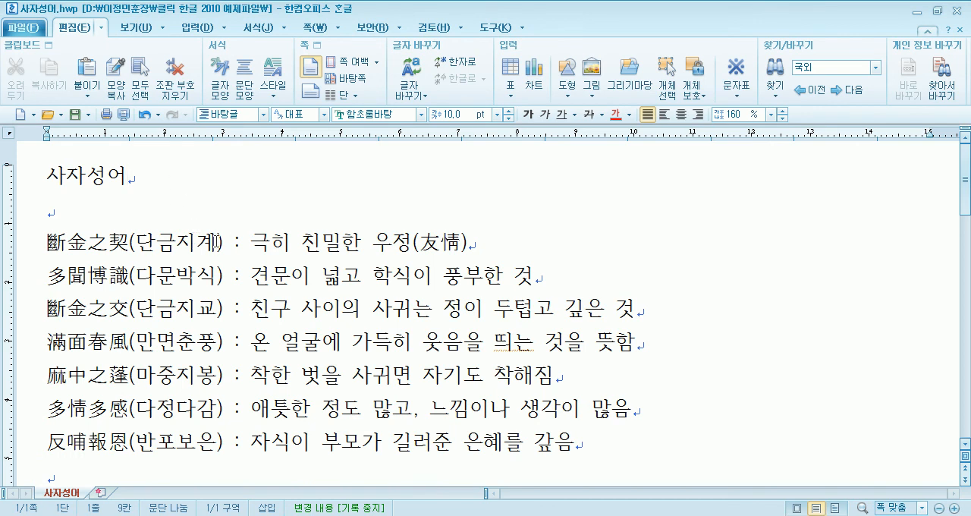
- Look up the Hanja for 단금지계 in the first idiom line and leave the text unconverted
{"action": "left_click", "coordinate": [218, 242]}
{"action": "key", "text": "F9"}
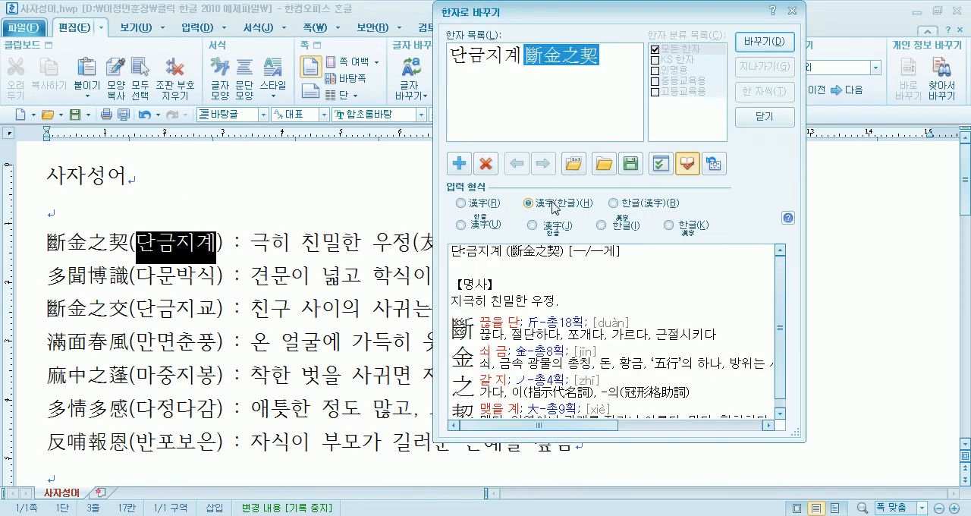
{"action": "key", "text": "Escape"}
- Check the Hanja candidates for the title 사자성어 again and close the conversion dialog
{"action": "double_click", "coordinate": [129, 175]}
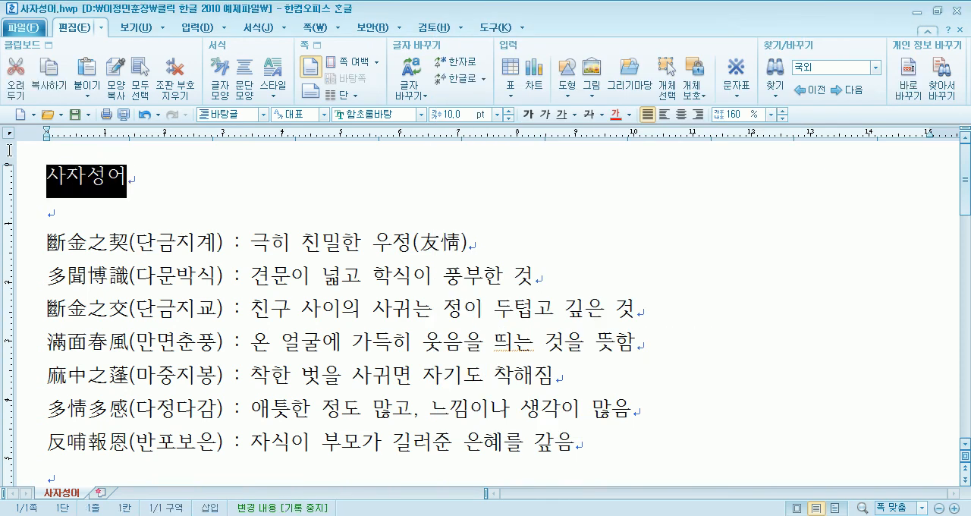
{"action": "left_click", "coordinate": [204, 191]}
{"action": "key", "text": "F9"}
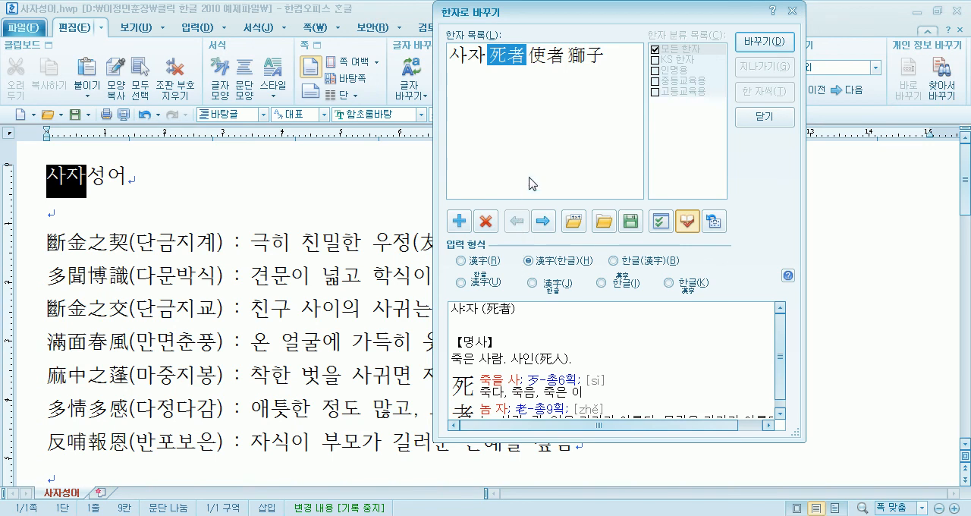
{"action": "left_click", "coordinate": [761, 120]}
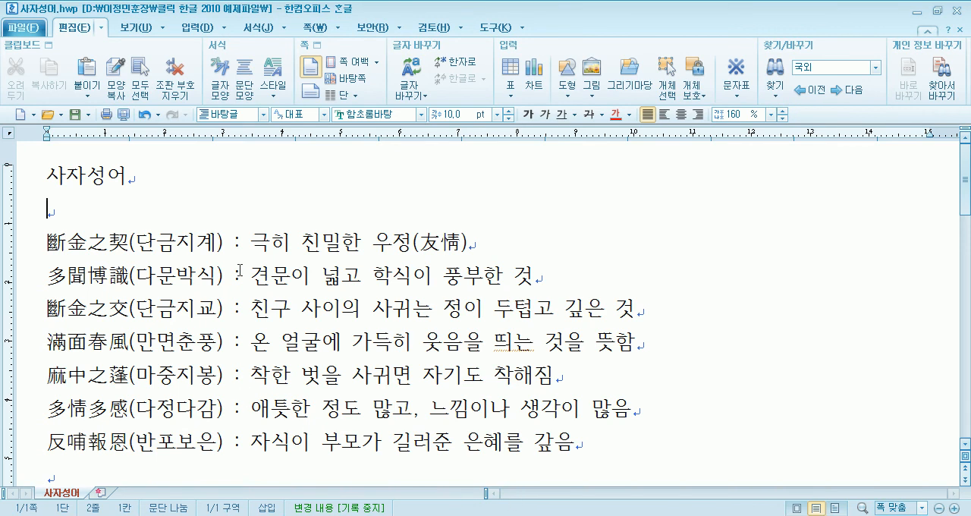
- Examine the spacing around the colons in the 사자성어 document and around the symbols in the 영어 document
{"action": "left_click_drag", "start_coordinate": [232, 243], "coordinate": [242, 243]}
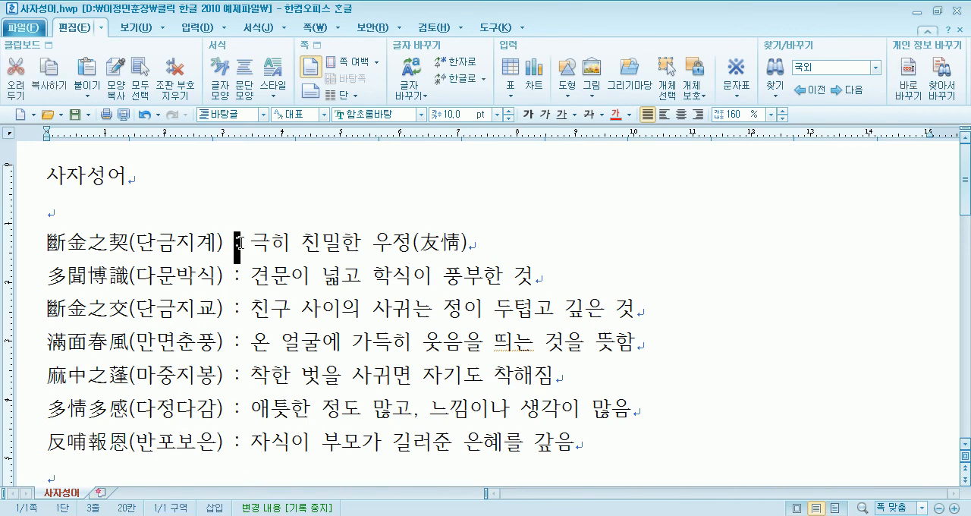
{"action": "left_click", "coordinate": [226, 276]}
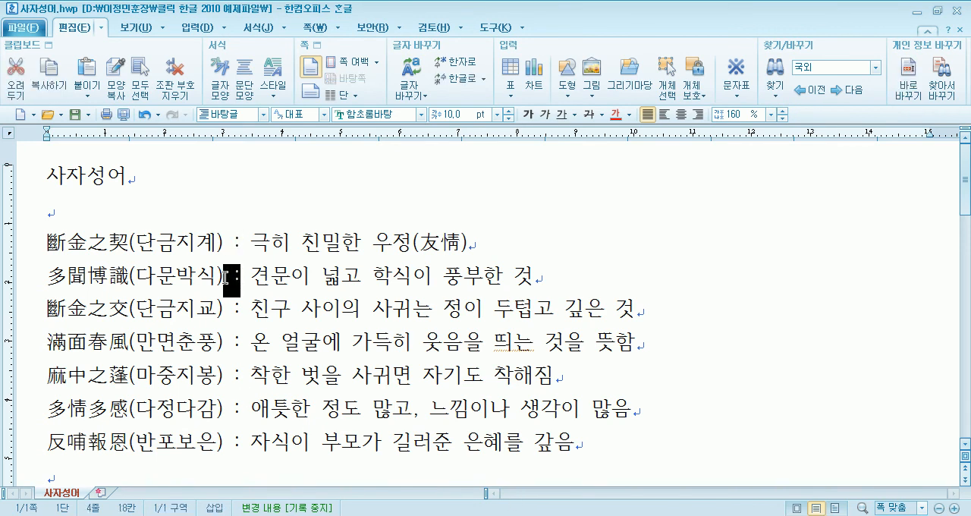
{"action": "mouse_move", "coordinate": [247, 275]}
{"action": "left_mouse_down"}
{"action": "mouse_move", "coordinate": [262, 275]}
{"action": "mouse_move", "coordinate": [246, 275]}
{"action": "left_mouse_up"}
{"action": "left_click", "coordinate": [253, 271]}
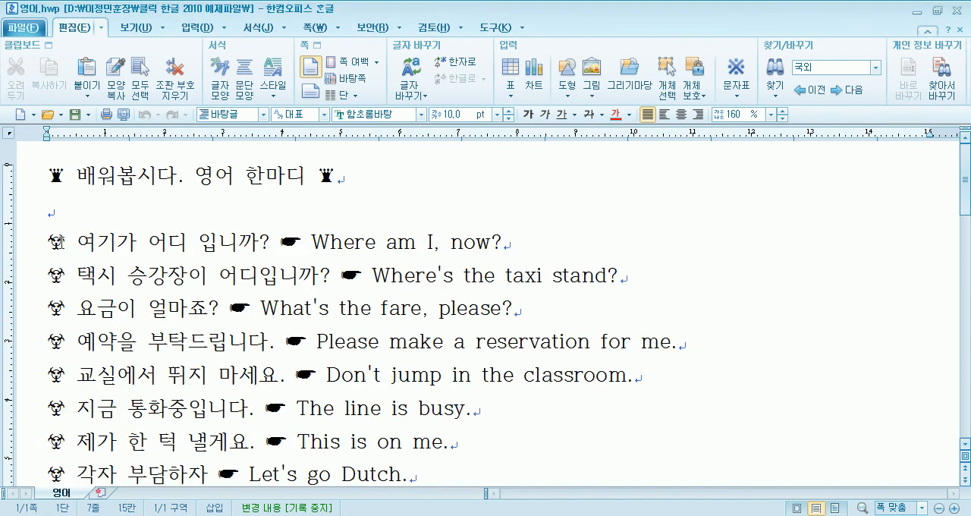
{"action": "left_click_drag", "start_coordinate": [67, 242], "coordinate": [75, 242]}
{"action": "left_click", "coordinate": [268, 242]}
{"action": "left_click_drag", "start_coordinate": [269, 242], "coordinate": [307, 242]}
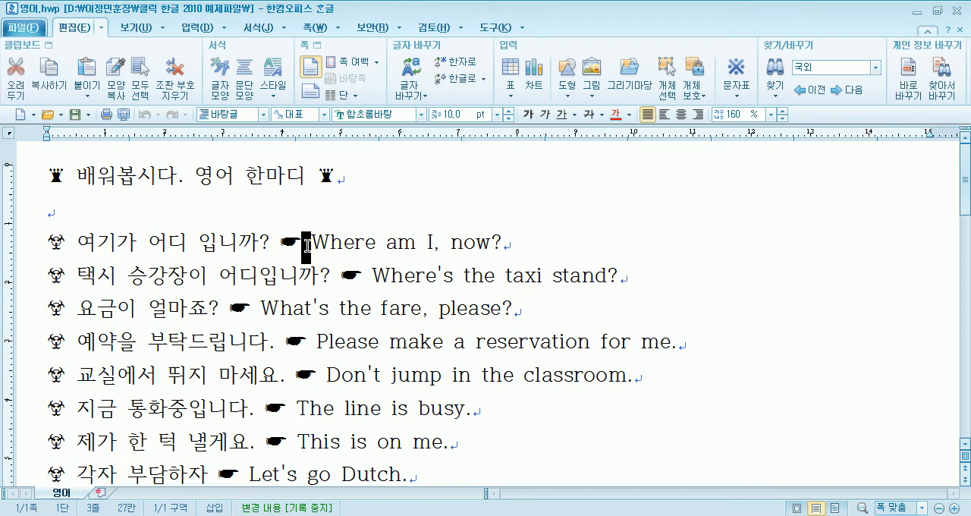
{"action": "scroll", "coordinate": [288, 246], "scroll_direction": "down", "scroll_amount": 3}
{"action": "scroll", "coordinate": [236, 251], "scroll_direction": "up", "scroll_amount": 3}
- Insert a tab before the hand symbol in the "여기가 어디 입니까?" line of the 영어 document
{"action": "left_click_drag", "start_coordinate": [271, 243], "coordinate": [279, 242]}
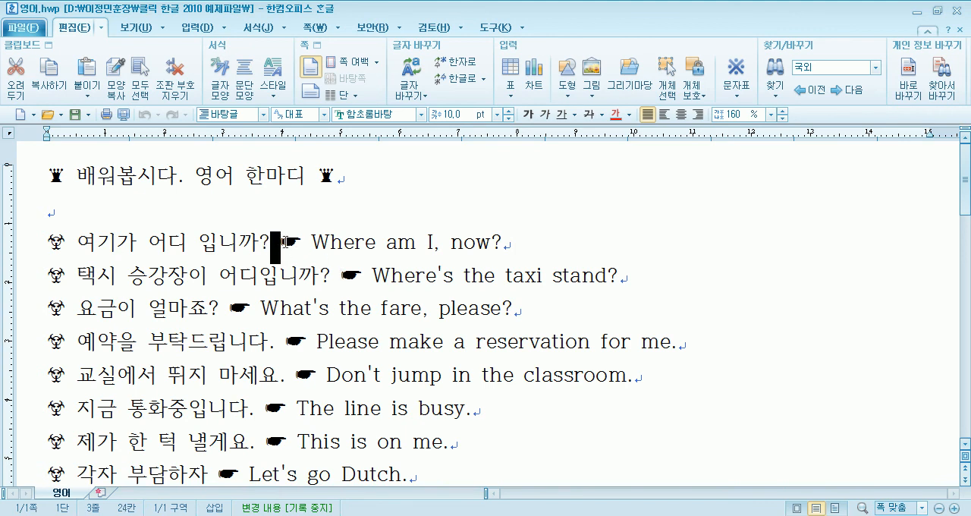
{"action": "left_click", "coordinate": [289, 244]}
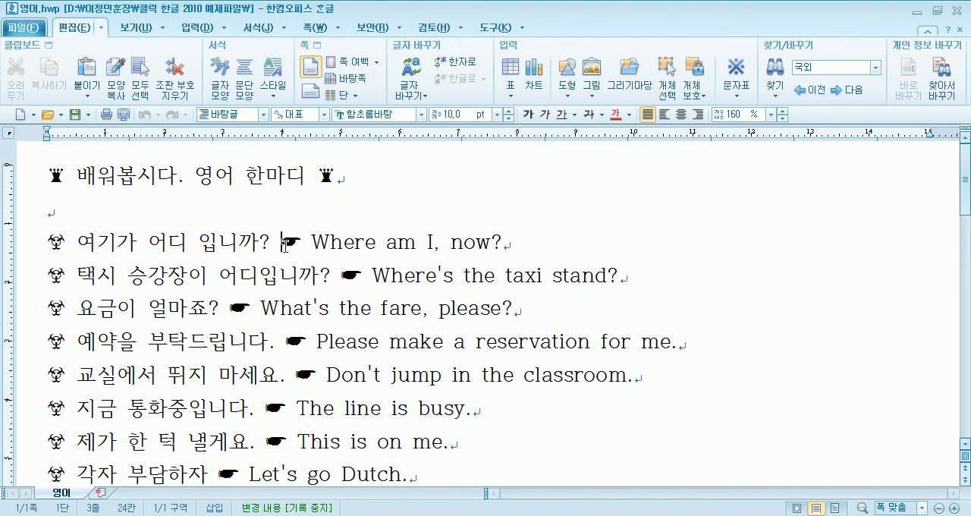
{"action": "key", "text": "Tab"}
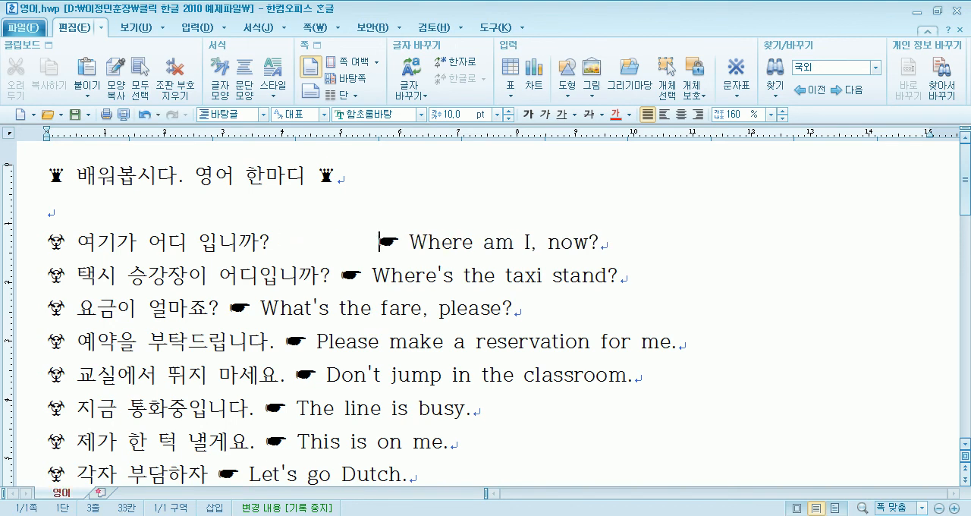
- Insert a tab before the hand symbol in the 택시 승강장이, 예약을 부탁드립니다 and 교실에서 뛰지 마세요 lines
{"action": "left_click", "coordinate": [339, 276]}
{"action": "key", "text": "Tab"}
{"action": "left_click", "coordinate": [287, 341]}
{"action": "key", "text": "Tab"}
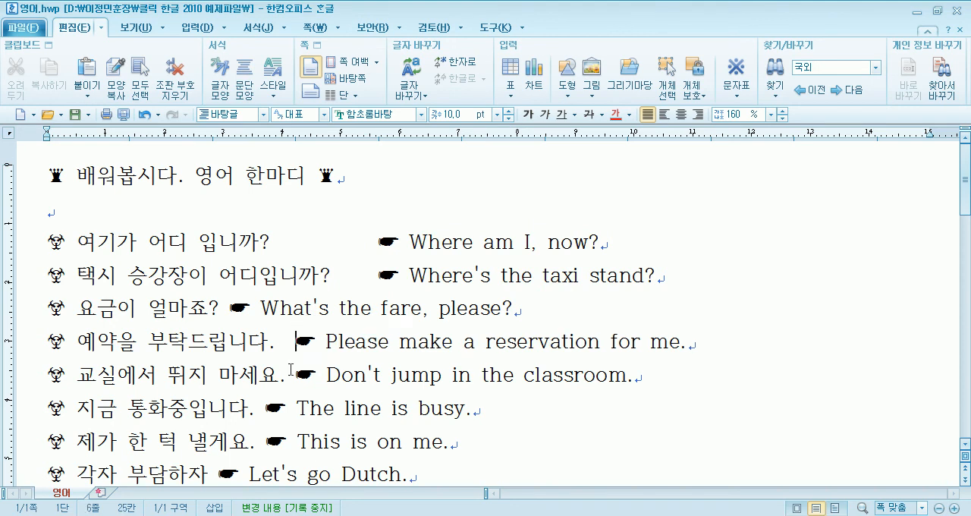
{"action": "left_click", "coordinate": [295, 374]}
{"action": "key", "text": "Tab"}
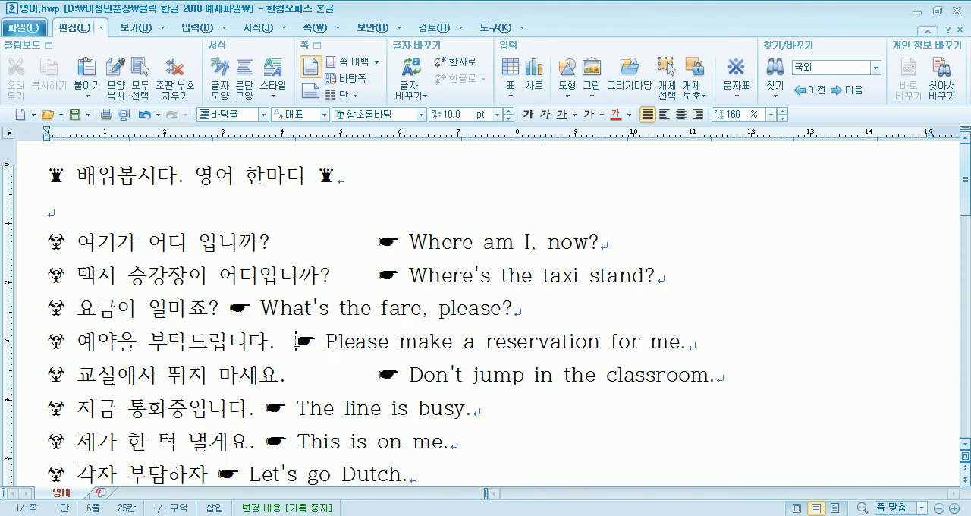
- Tab the hand symbols in the 요금이 얼마죠, 예약을 부탁드립니다 and 지금 통화중입니다 lines into the same column as the others
{"action": "left_click", "coordinate": [295, 341]}
{"action": "key", "text": "Tab"}
{"action": "key", "text": "Tab"}
{"action": "left_click", "coordinate": [269, 408]}
{"action": "key", "text": "Tab"}
- Insert two tabs before the hand symbol in the 제가 한 턱 낼게요 and 각자 부담하자 lines
{"action": "key", "text": "Tab"}
{"action": "scroll", "coordinate": [269, 408], "scroll_direction": "down", "scroll_amount": 3}
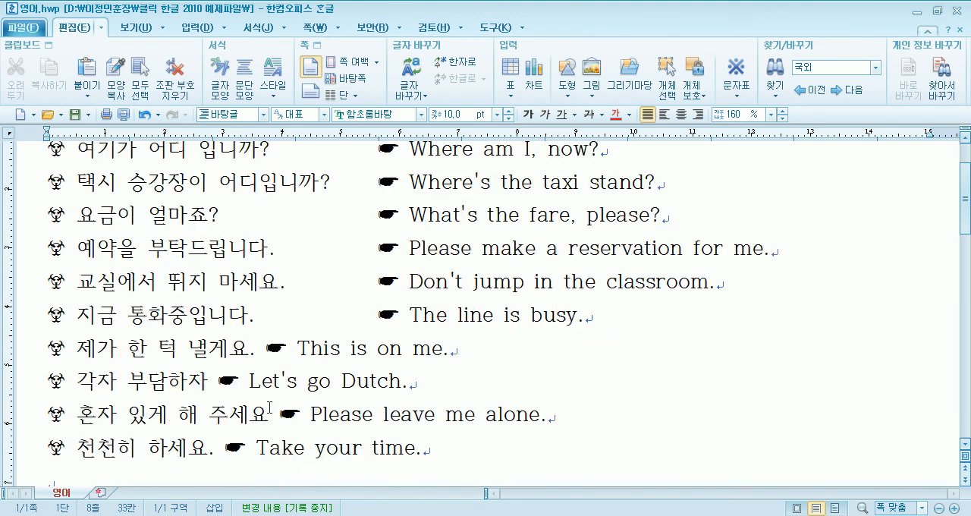
{"action": "left_click", "coordinate": [267, 355]}
{"action": "key", "text": "Tab"}
{"action": "key", "text": "Tab"}
{"action": "left_click", "coordinate": [225, 382]}
{"action": "key", "text": "Tab"}
- Tab the hand symbols in the 혼자 있게 해 주세요 and 천천히 하세요 lines toward the shared column
{"action": "key", "text": "Tab"}
{"action": "left_click", "coordinate": [274, 414]}
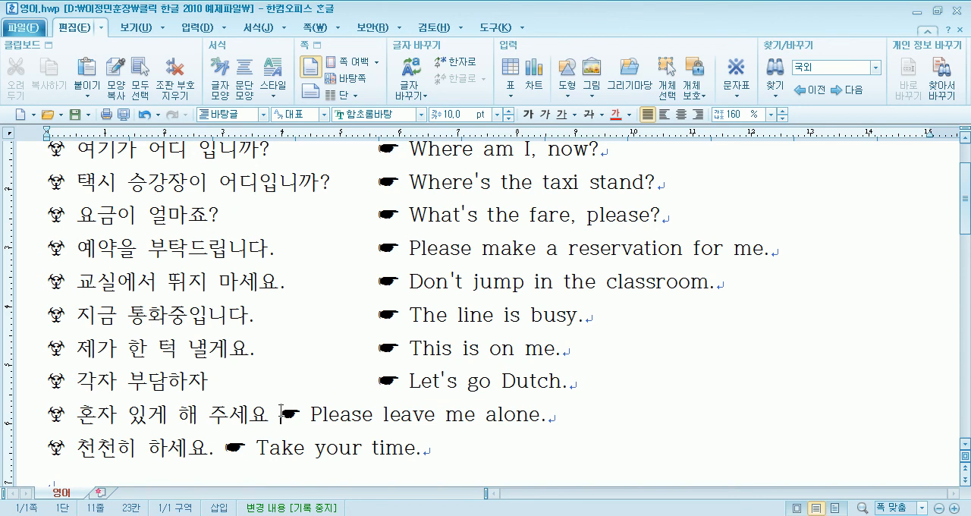
{"action": "key", "text": "Tab"}
{"action": "left_click", "coordinate": [227, 449]}
{"action": "key", "text": "Tab"}
{"action": "key", "text": "Tab"}
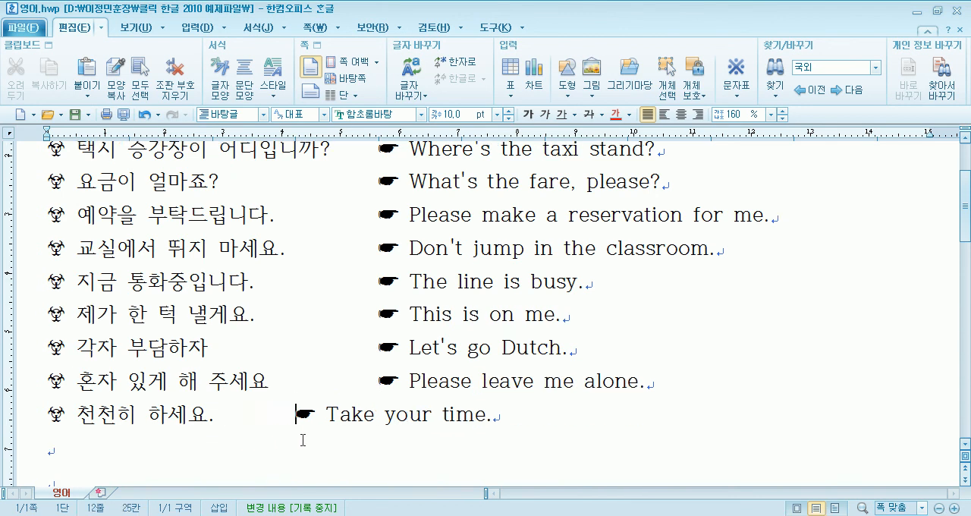
- Examine the column alignment in the 영어 document and the tab gap before the first hand symbol in the 예방 document
{"action": "scroll", "coordinate": [402, 341], "scroll_direction": "up", "scroll_amount": 4}
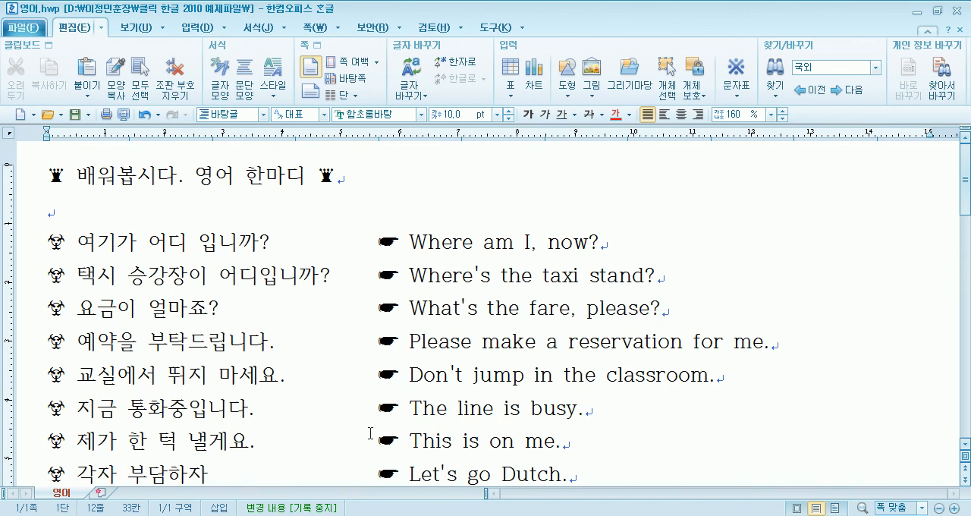
{"action": "scroll", "coordinate": [370, 433], "scroll_direction": "down", "scroll_amount": 1}
{"action": "scroll", "coordinate": [356, 342], "scroll_direction": "up", "scroll_amount": 1}
{"action": "left_click", "coordinate": [280, 241]}
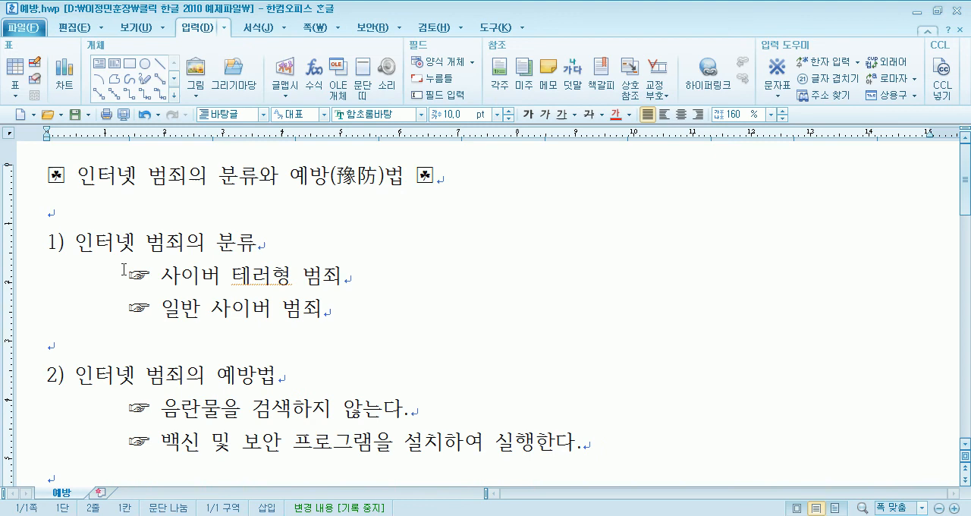
{"action": "left_click_drag", "start_coordinate": [129, 274], "coordinate": [48, 269]}
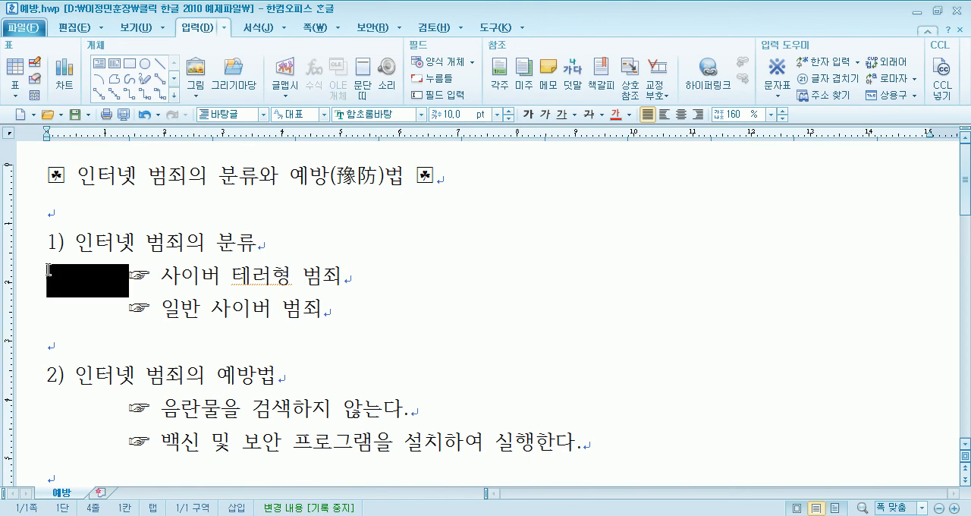
{"action": "left_click", "coordinate": [61, 277]}
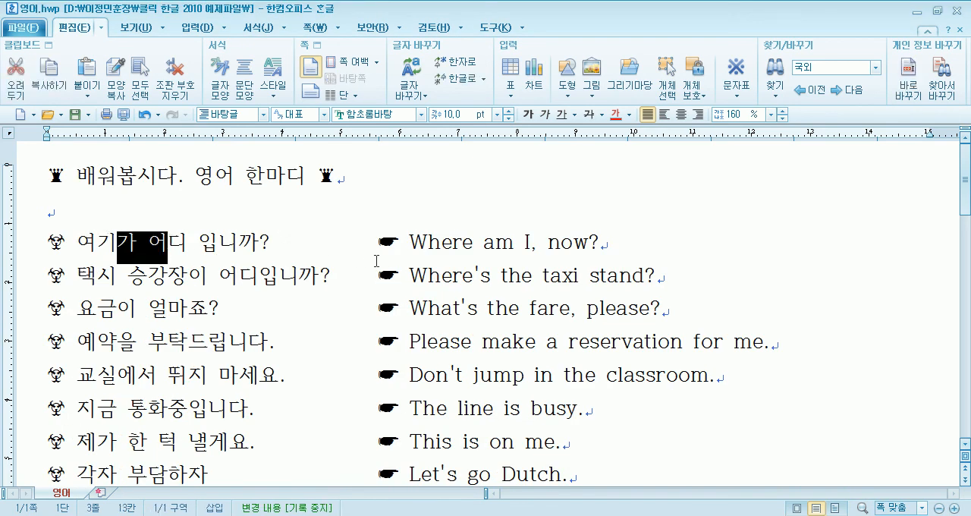
- Remove the tab spacing before the hand symbol in the 여기가 어디 입니까? line and insert it again
{"action": "left_click", "coordinate": [279, 240]}
{"action": "key", "text": "Delete"}
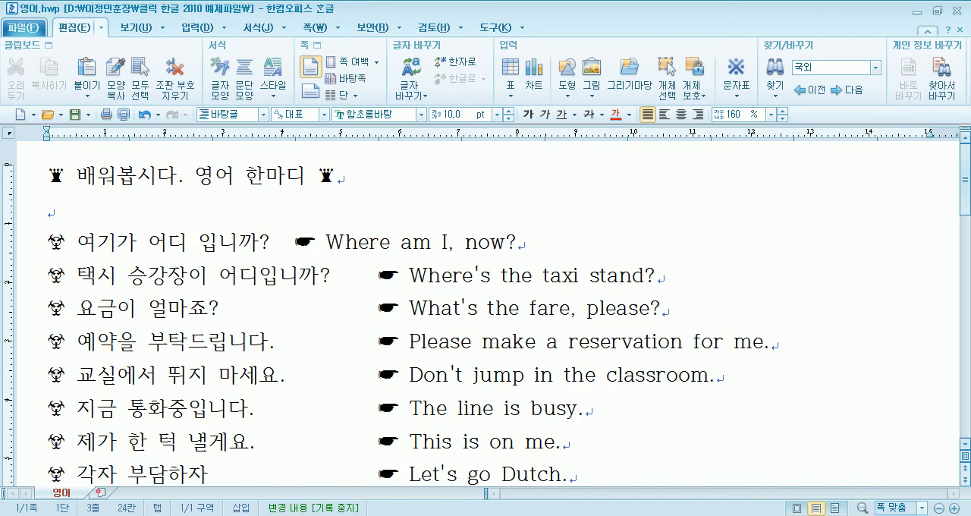
{"action": "key", "text": "Delete"}
{"action": "key", "text": "Tab"}
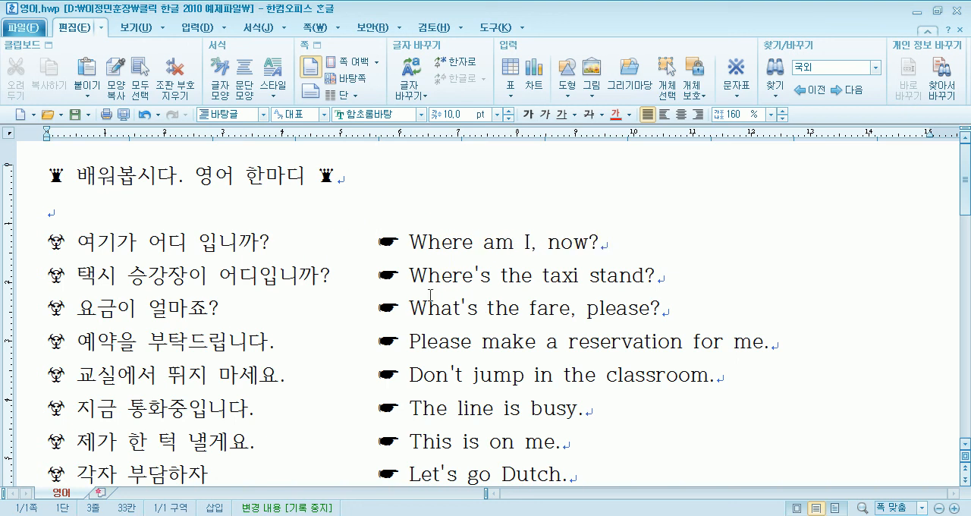
- Check the aligned hand symbols down to the last line of the 영어 document and collapse the ribbon
{"action": "scroll", "coordinate": [429, 300], "scroll_direction": "down", "scroll_amount": 2}
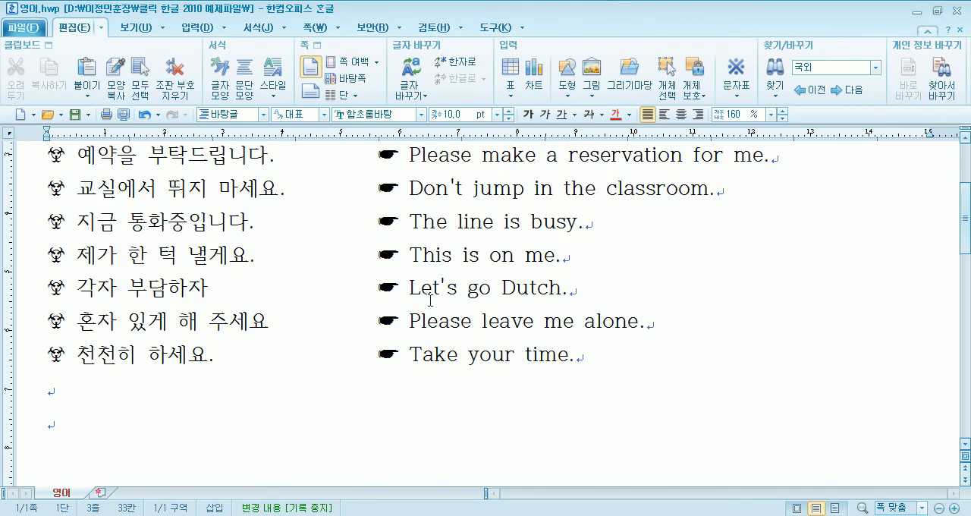
{"action": "scroll", "coordinate": [429, 300], "scroll_direction": "up", "scroll_amount": 1}
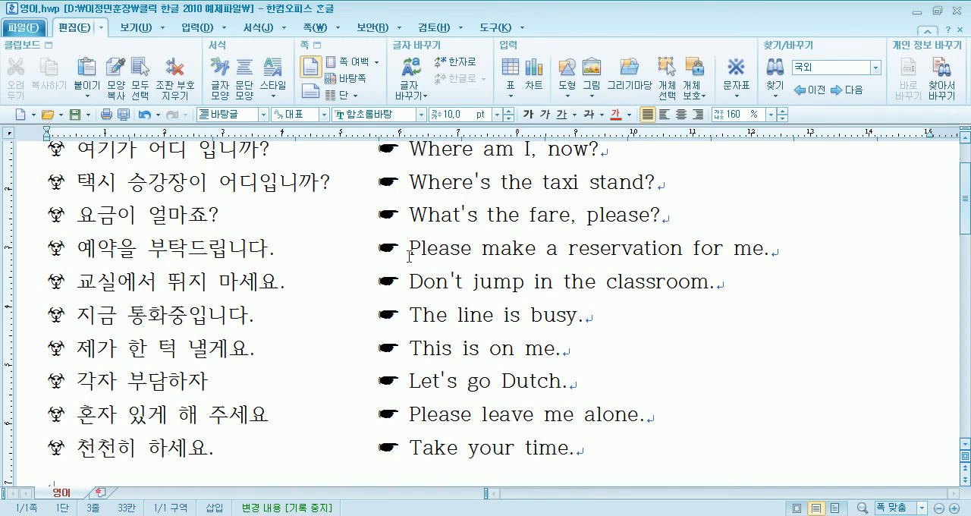
{"action": "double_click", "coordinate": [87, 28]}
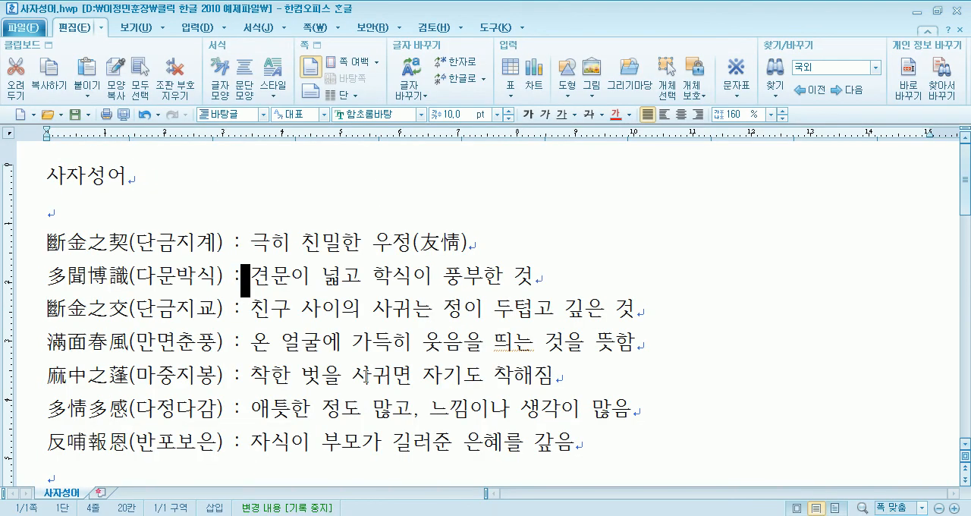
- Delete the ㎝ symbol after 100 in the first paragraph of the 왕벚나무 document and undo the deletion
{"action": "left_click", "coordinate": [319, 290]}
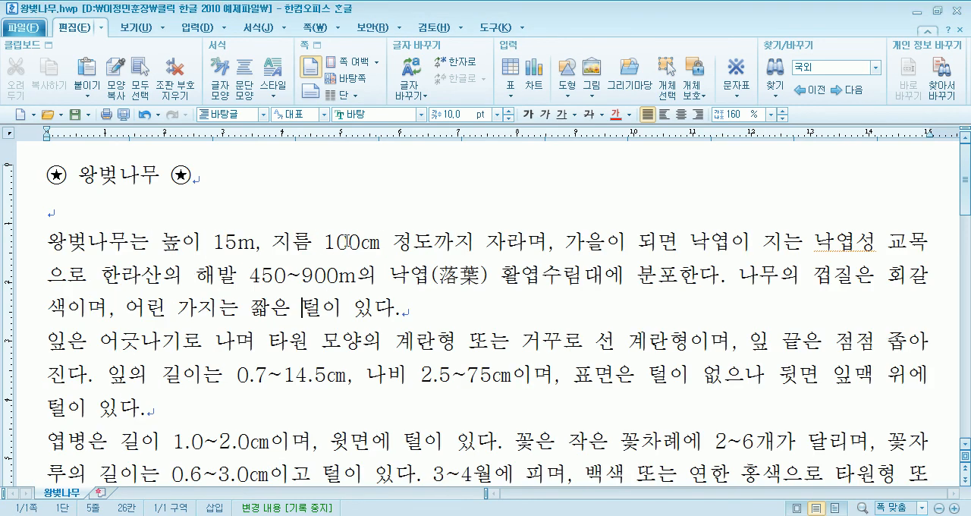
{"action": "left_click_drag", "start_coordinate": [366, 241], "coordinate": [376, 242]}
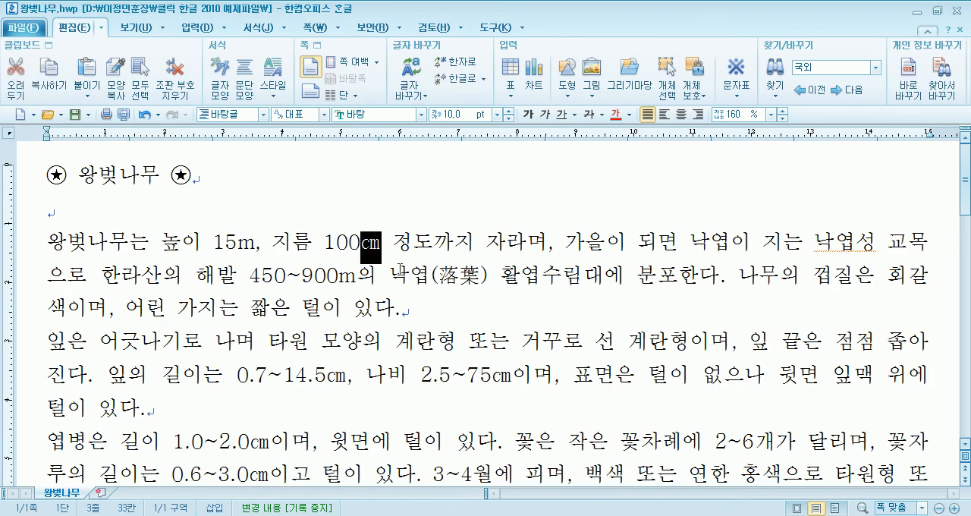
{"action": "type", "text": "ㅊ"}
{"action": "key", "text": "BackSpace"}
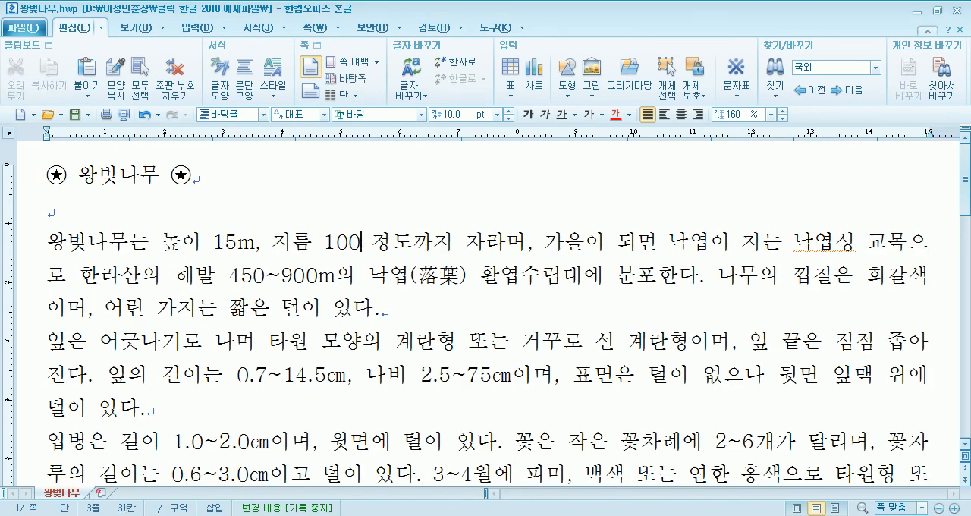
{"action": "key", "text": "super"}
{"action": "key", "text": "super"}
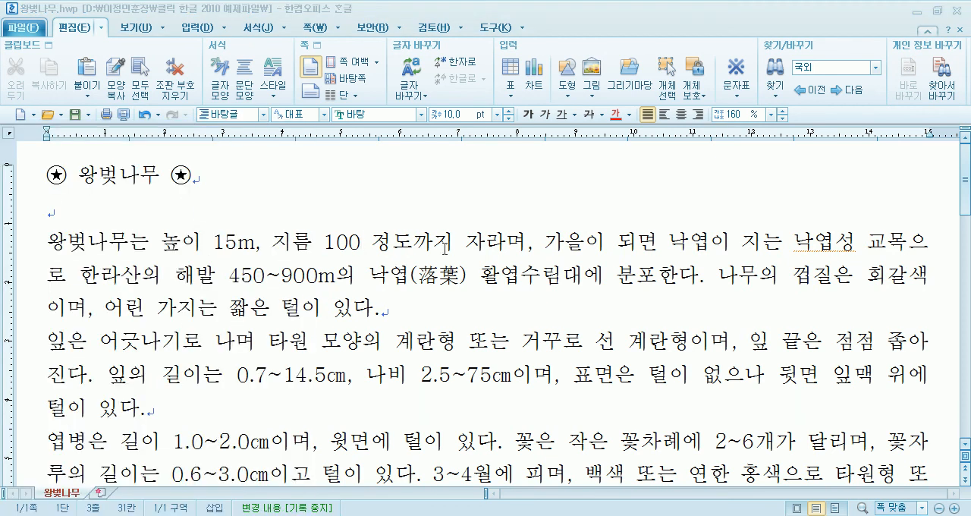
{"action": "key", "text": "ctrl+z"}
{"action": "key", "text": "Left"}
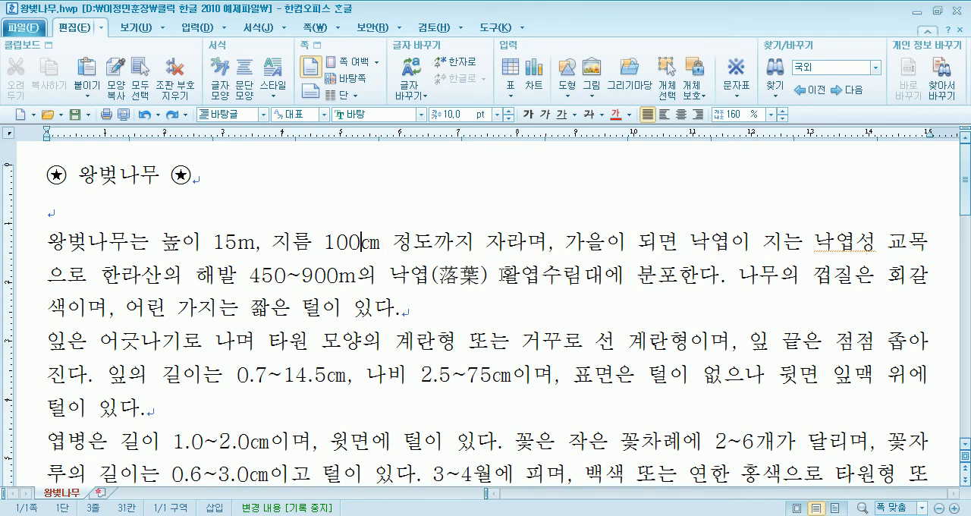
- Enter the separate letters cm and a space before the ㎝ symbol after 100, and compare them character by character
{"action": "type", "text": "cm"}
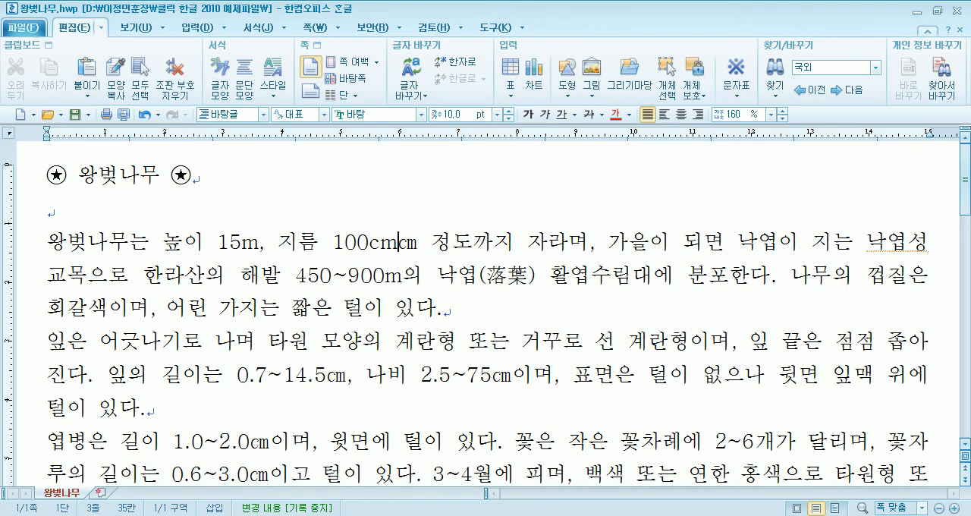
{"action": "key", "text": "Right"}
{"action": "key", "text": "Right"}
{"action": "key", "text": "Left"}
{"action": "key", "text": "Left"}
{"action": "key", "text": "Left"}
{"action": "key", "text": "Left"}
{"action": "key", "text": "Right"}
{"action": "key", "text": "Right"}
{"action": "key", "text": "Right"}
{"action": "key", "text": "Right"}
{"action": "key", "text": "Left"}
{"action": "key", "text": "Left"}
{"action": "key", "text": "Left"}
{"action": "key", "text": "Left"}
{"action": "key", "text": "Left"}
{"action": "key", "text": "Left"}
{"action": "key", "text": "Left"}
{"action": "key", "text": "Left"}
{"action": "key", "text": "Left"}
{"action": "key", "text": "Left"}
{"action": "key", "text": "Left"}
{"action": "key", "text": "Left"}
{"action": "key", "text": "Left"}
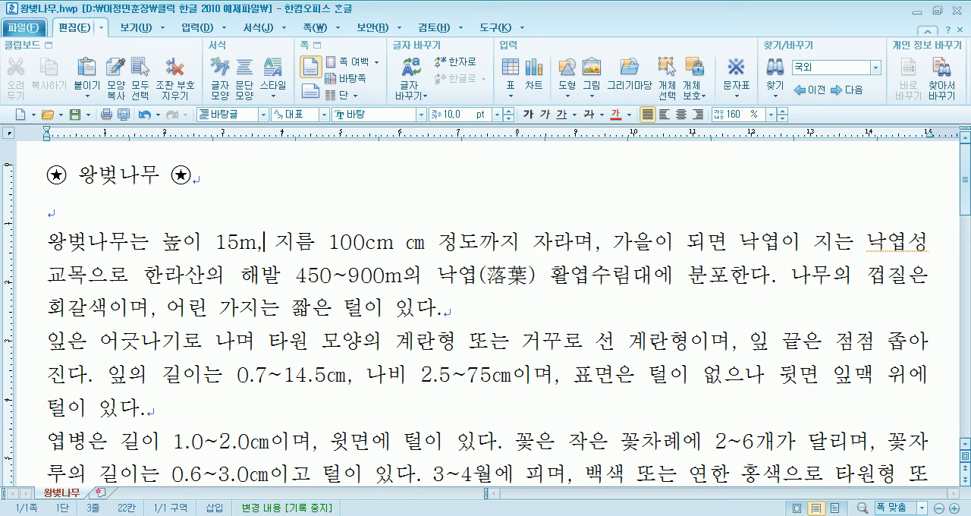
- Add an extra m to 15m in the first paragraph and remove it again
{"action": "type", "text": "m"}
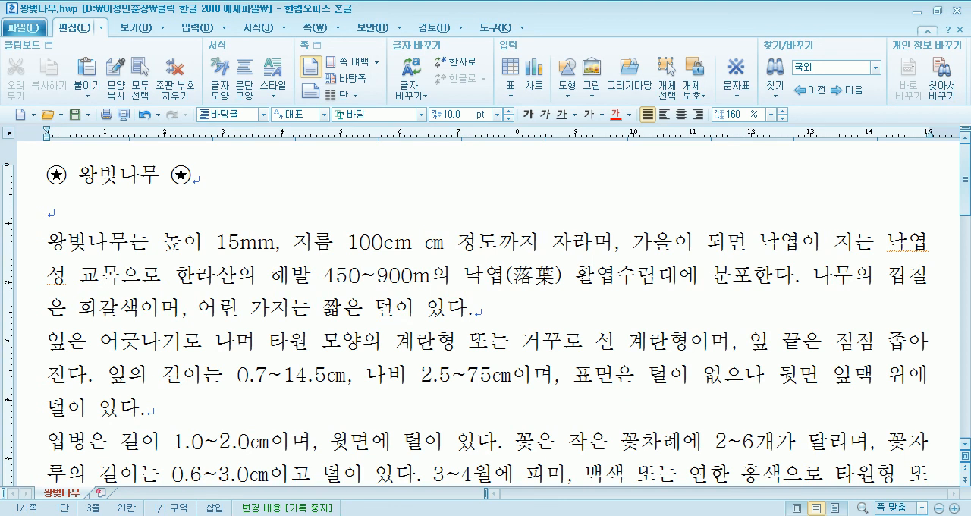
{"action": "key", "text": "Left"}
{"action": "key", "text": "Delete"}
{"action": "key", "text": "Right"}
{"action": "key", "text": "Right"}
{"action": "key", "text": "Right"}
{"action": "key", "text": "Right"}
{"action": "key", "text": "Right"}
{"action": "key", "text": "Right"}
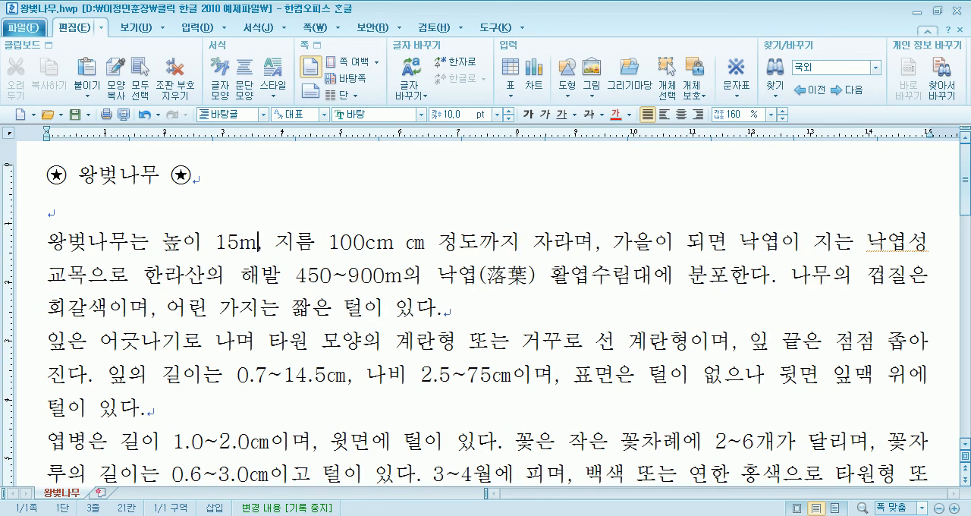
- Delete the separately entered letters cm after 100 in the first paragraph
{"action": "key", "text": "Right"}
{"action": "key", "text": "Right"}
{"action": "key", "text": "Right"}
{"action": "key", "text": "Right"}
{"action": "key", "text": "Left"}
{"action": "key", "text": "Delete"}
{"action": "key", "text": "Delete"}
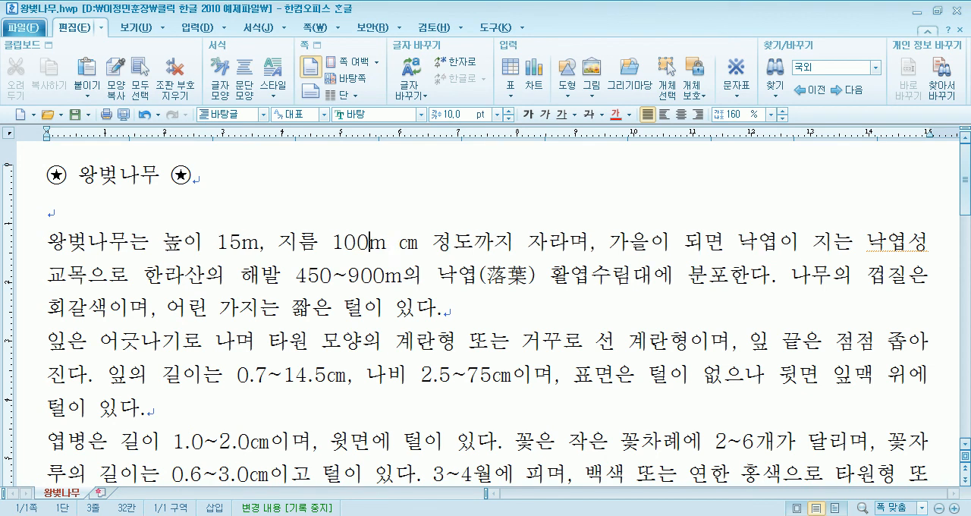
- Open the character map at the unit symbols of the 전각 기호(선/단위) category in the HNC character set
{"action": "left_click", "coordinate": [200, 27]}
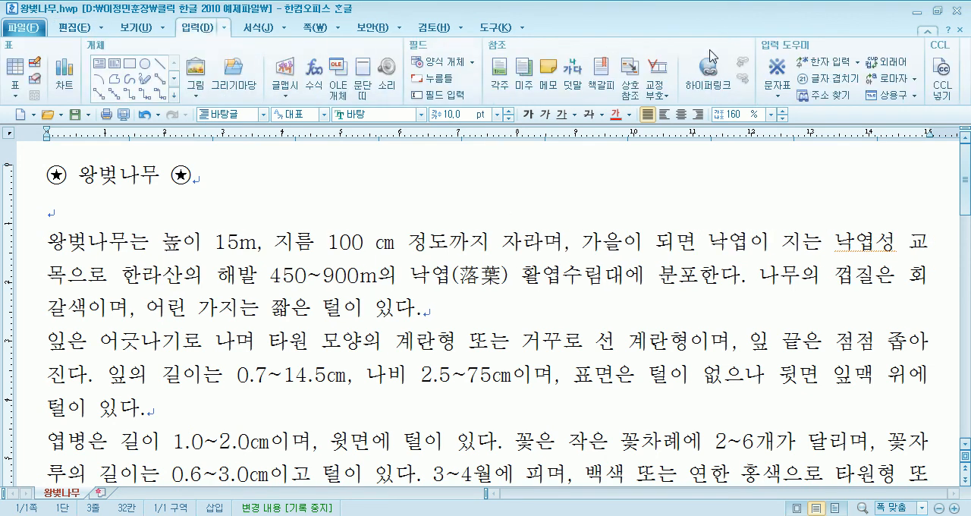
{"action": "left_click", "coordinate": [783, 94]}
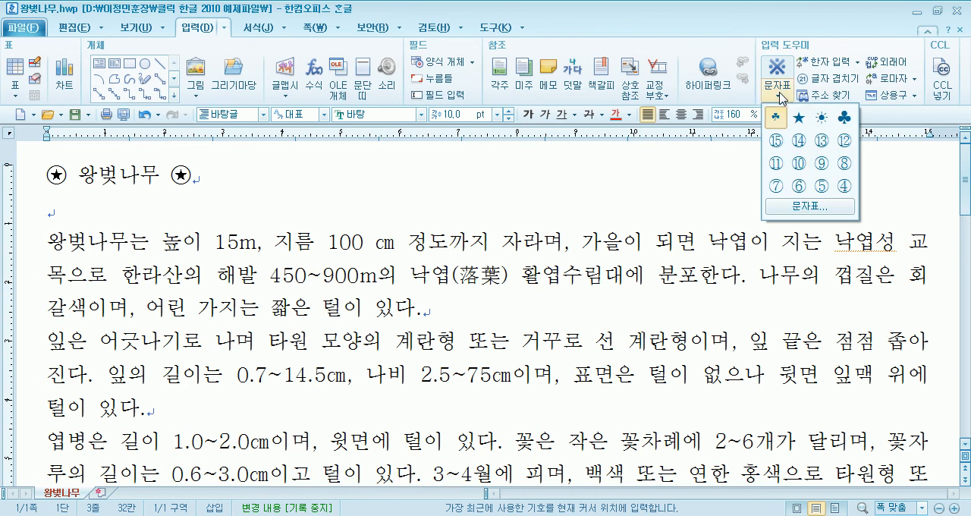
{"action": "left_click", "coordinate": [781, 206]}
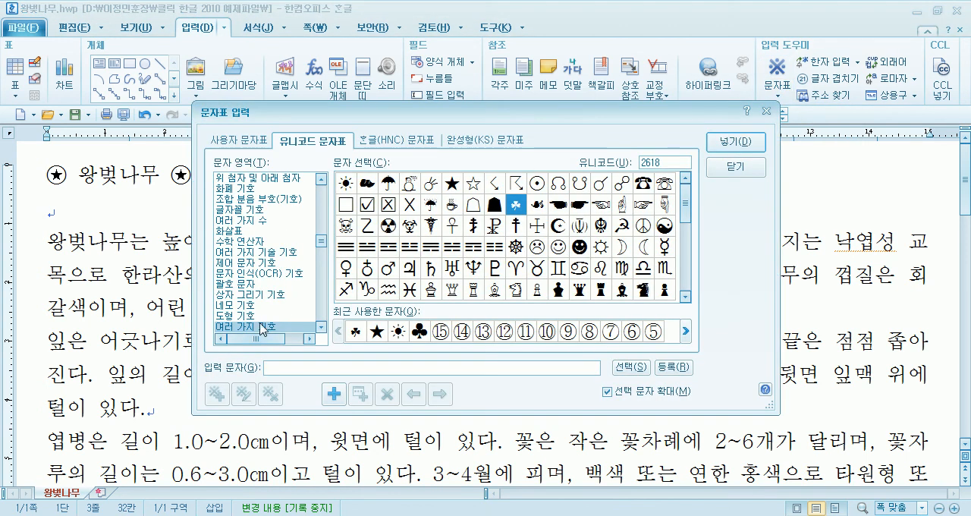
{"action": "left_click", "coordinate": [400, 141]}
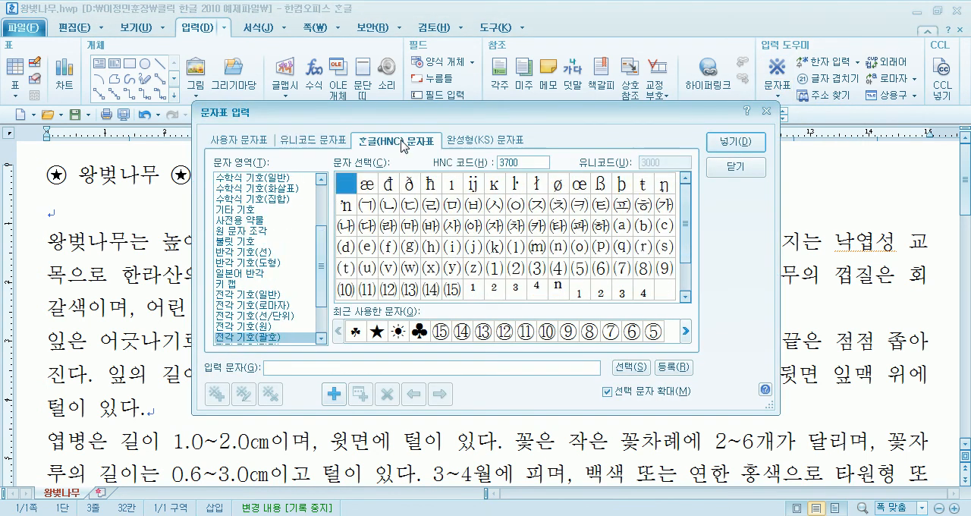
{"action": "left_click", "coordinate": [260, 316]}
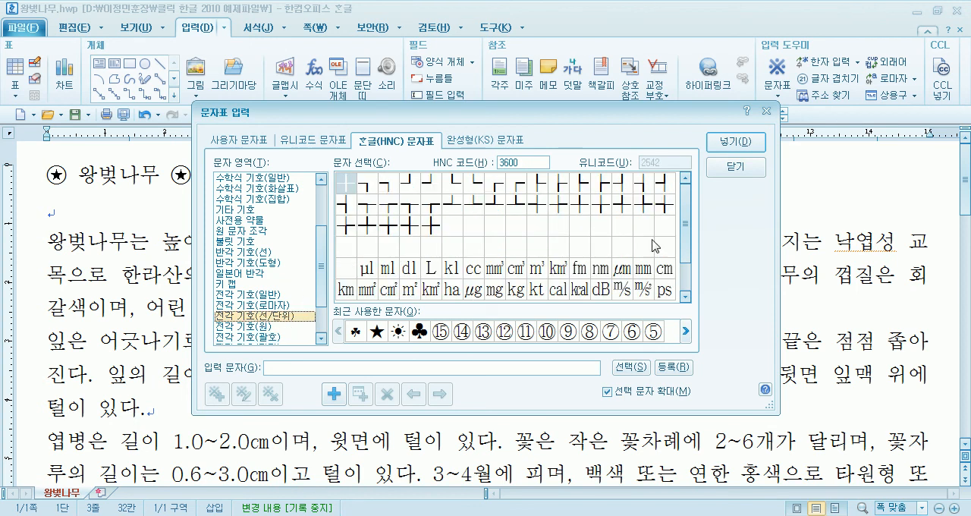
{"action": "left_click_drag", "start_coordinate": [683, 220], "coordinate": [685, 251]}
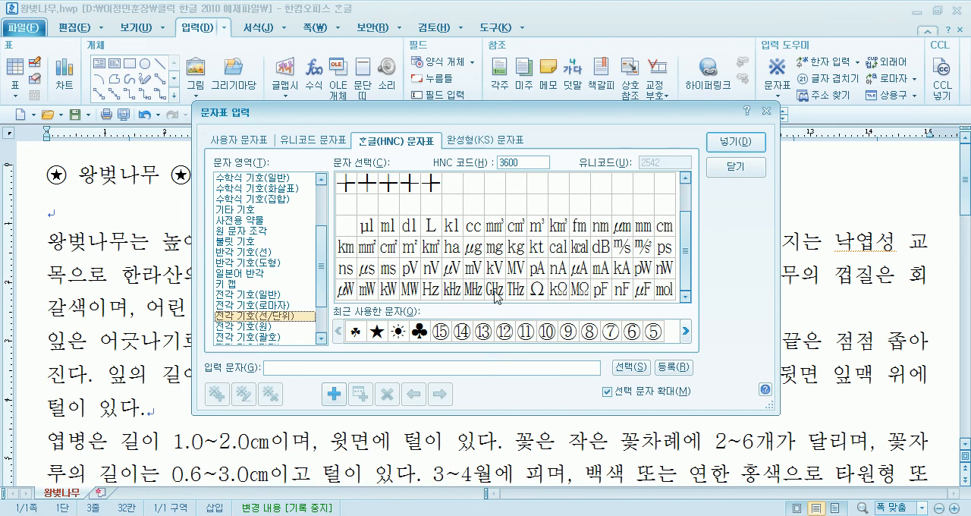
- Look through the volume and length unit symbols and insert the ㎝ symbol directly after 100
{"action": "left_click", "coordinate": [471, 227]}
{"action": "left_click", "coordinate": [497, 232]}
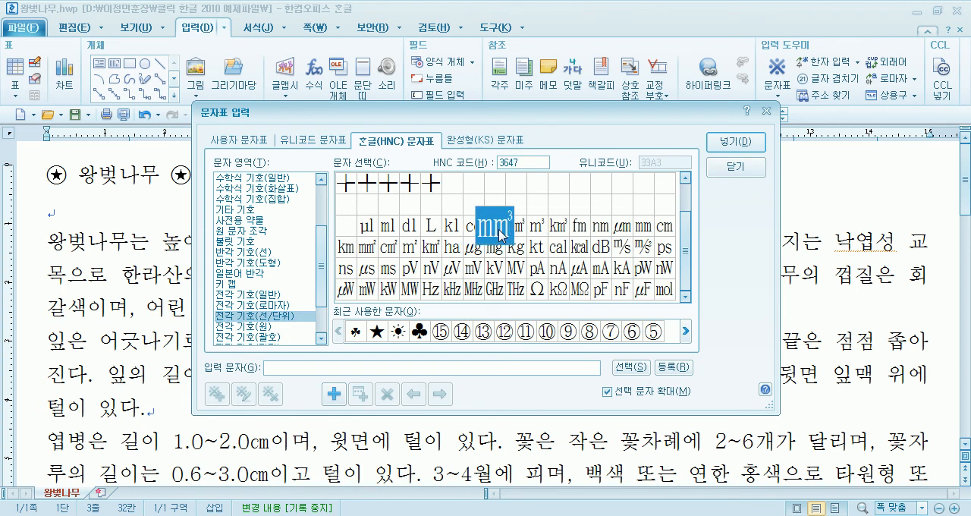
{"action": "left_click", "coordinate": [384, 231]}
{"action": "left_click", "coordinate": [339, 252]}
{"action": "left_click", "coordinate": [671, 229]}
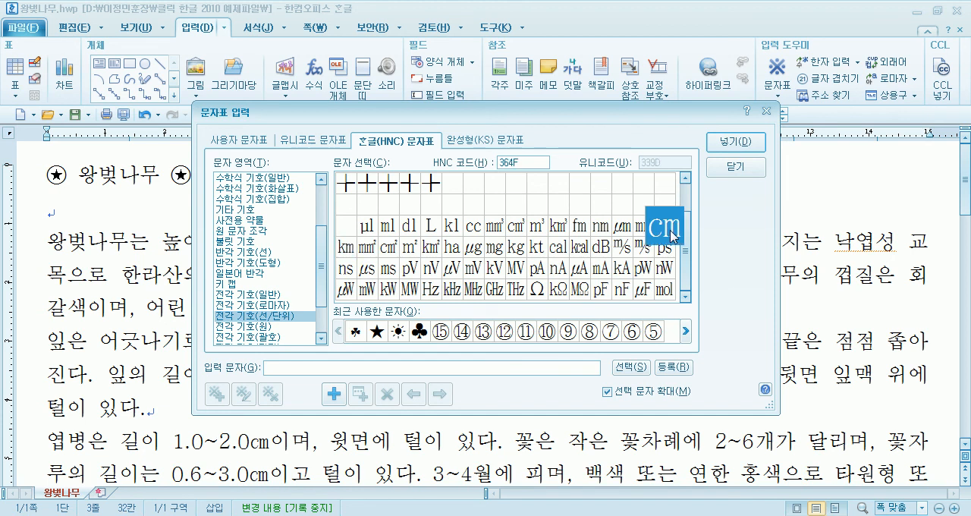
{"action": "left_click", "coordinate": [734, 142]}
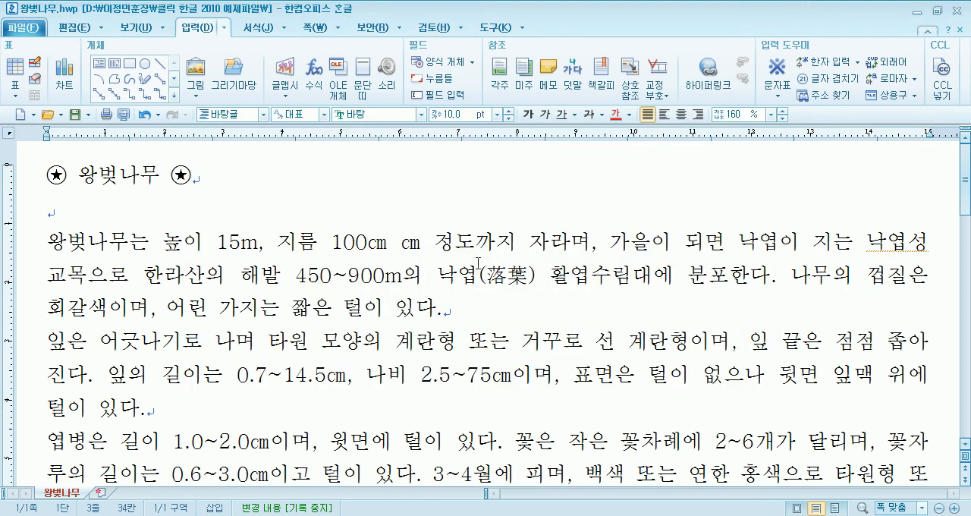
- Delete the duplicate ㎝ symbol and enter the separate letters cm after the inserted symbol, set off by a space
{"action": "key", "text": "Delete"}
{"action": "key", "text": "Delete"}
{"action": "key", "text": "Delete"}
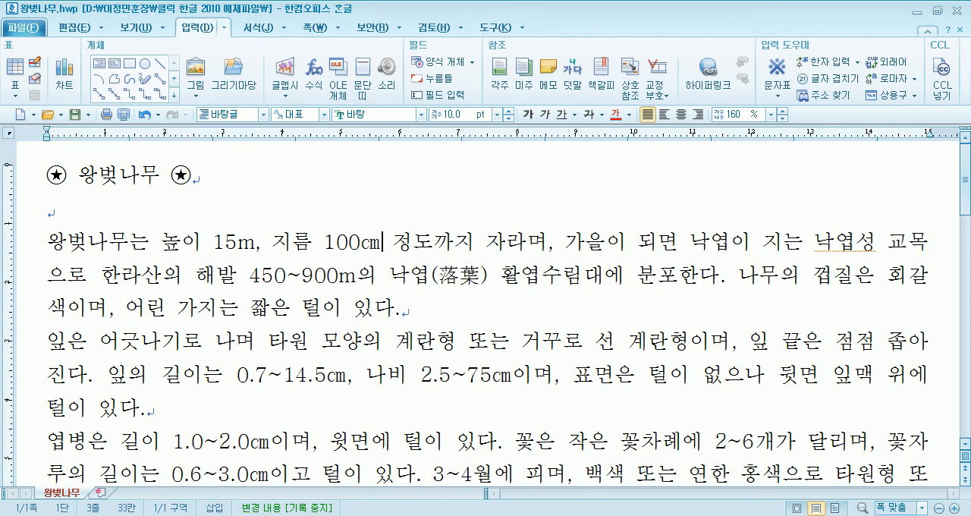
{"action": "type", "text": "cm"}
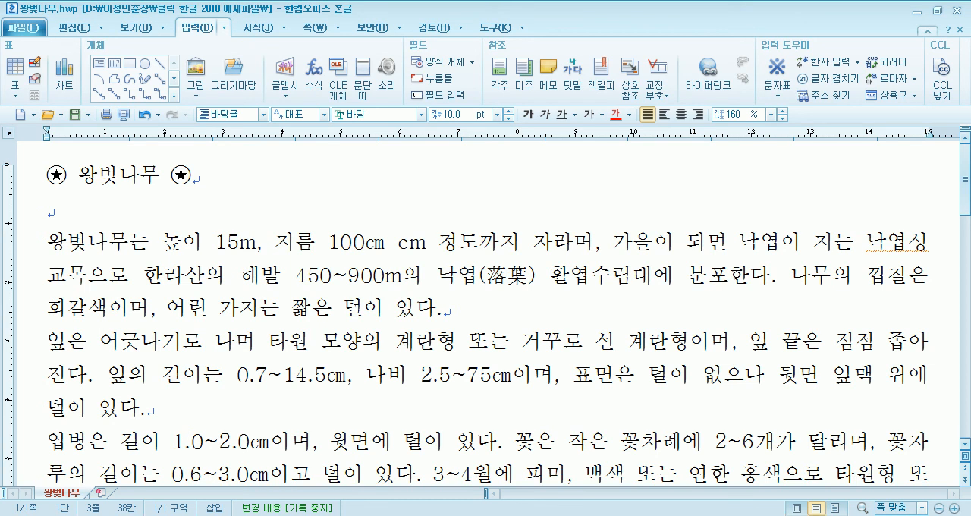
- Delete the space and the separate letters cm after the ㎝ symbol in the first paragraph
{"action": "key", "text": "BackSpace"}
{"action": "key", "text": "BackSpace"}
{"action": "key", "text": "BackSpace"}
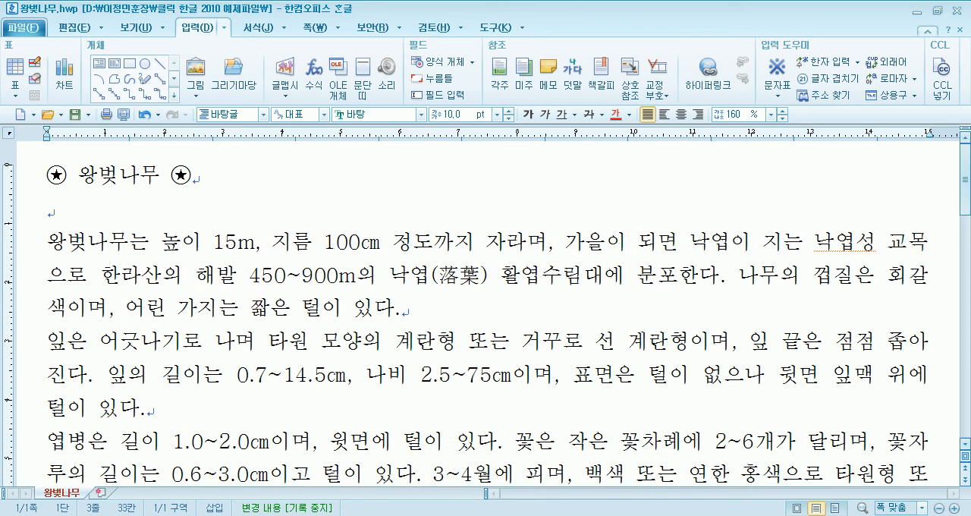
- Add lines below the title with the Roman numerals I, II, III and IV spelled in capital letters, one per line
{"action": "key", "text": "Up"}
{"action": "key", "text": "Return"}
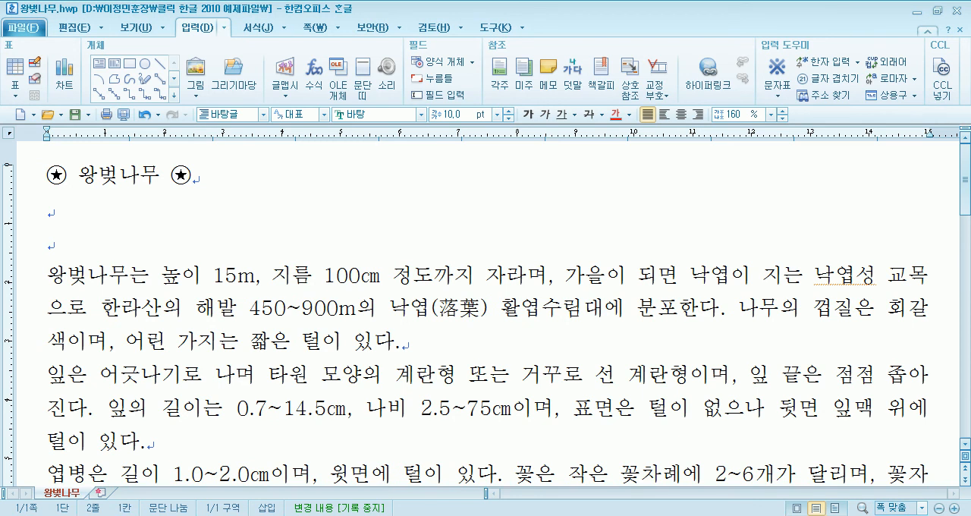
{"action": "type", "text": "I"}
{"action": "key", "text": "Return"}
{"action": "type", "text": "Ⅱ"}
{"action": "key", "text": "Return"}
{"action": "type", "text": "ⅡI"}
{"action": "key", "text": "Return"}
{"action": "type", "text": "IV"}
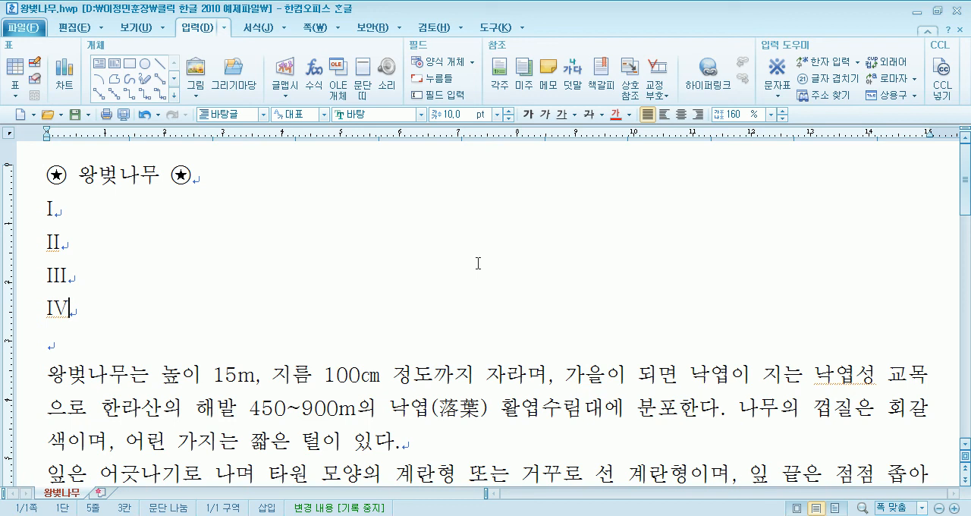
- Rearrange the Roman numerals into a single spaced row reading I II III IV V below the title
{"action": "key", "text": "Up"}
{"action": "key", "text": "Up"}
{"action": "key", "text": "Up"}
{"action": "key", "text": "Delete"}
{"action": "key", "text": "Delete"}
{"action": "key", "text": "Delete"}
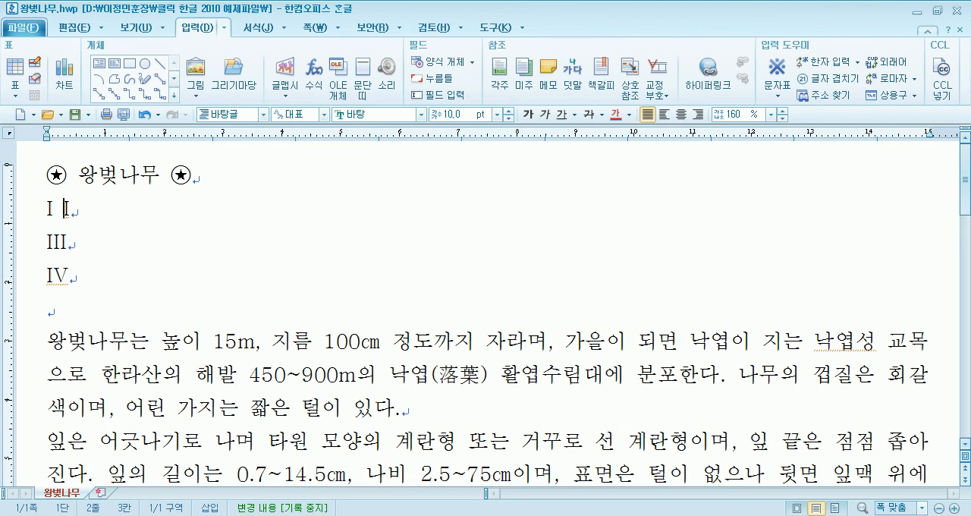
{"action": "type", "text": "II"}
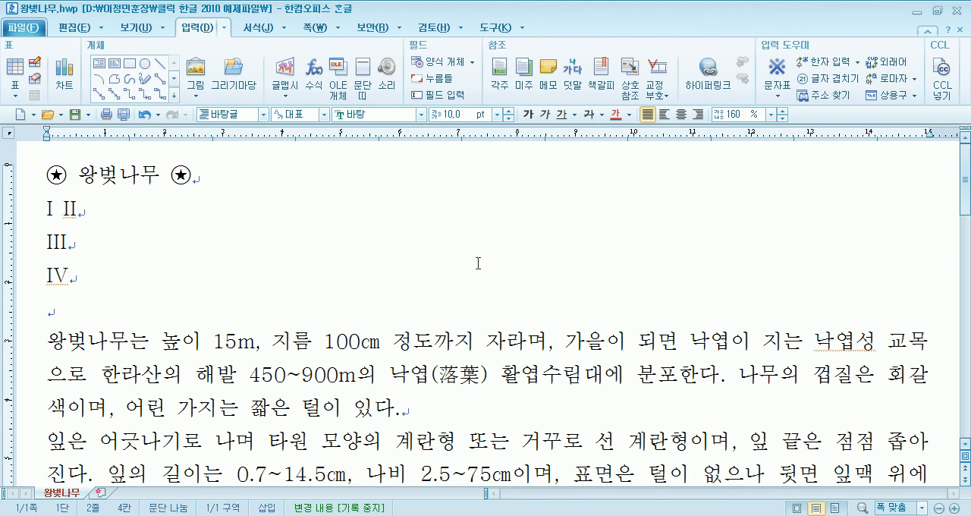
{"action": "key", "text": "Delete"}
{"action": "key", "text": "Delete"}
{"action": "key", "text": "Delete"}
{"action": "key", "text": "Delete"}
{"action": "type", "text": "III"}
{"action": "key", "text": "Delete"}
{"action": "key", "text": "Delete"}
{"action": "key", "text": "Delete"}
{"action": "type", "text": "IV "}
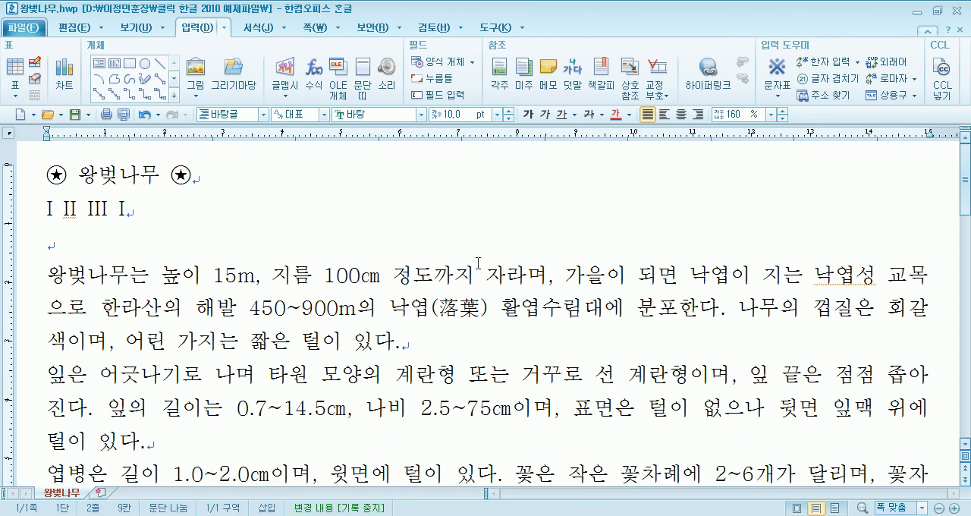
{"action": "type", "text": "V"}
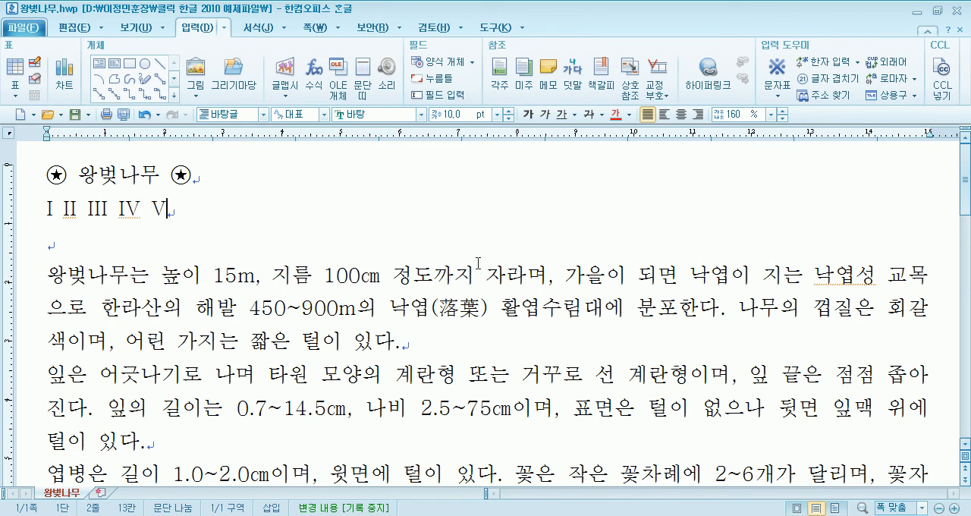
- Examine the Roman numeral symbols in the 전각 기호(로마자) category of the character map without inserting any
{"action": "key", "text": "Down"}
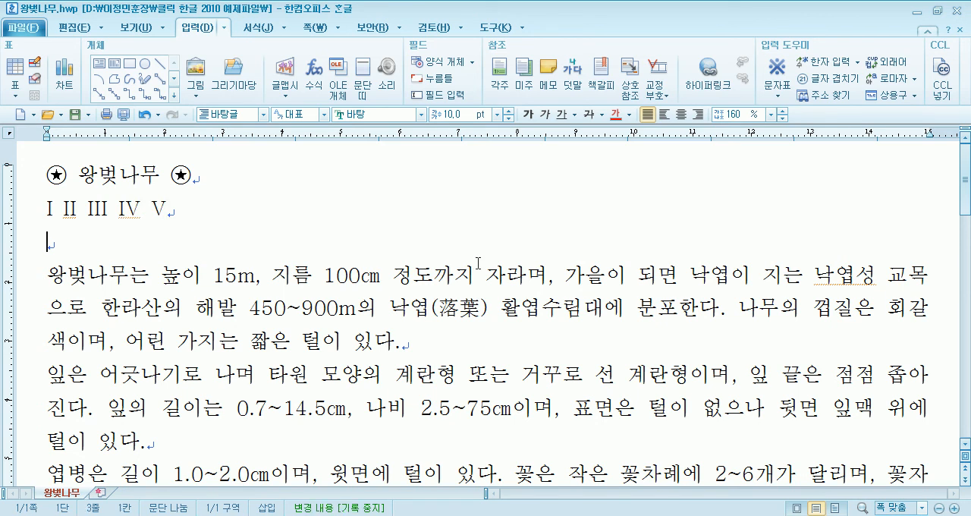
{"action": "left_click", "coordinate": [790, 94]}
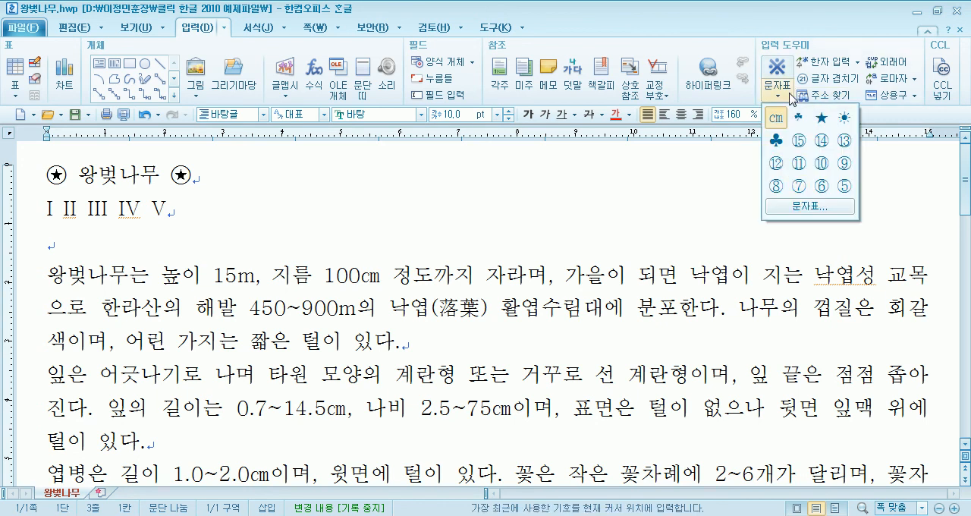
{"action": "left_click", "coordinate": [805, 207]}
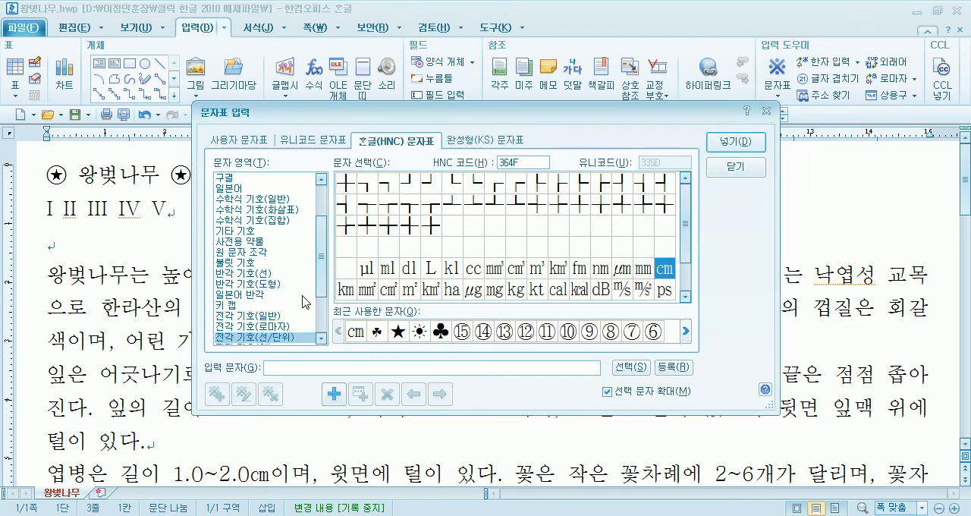
{"action": "left_click", "coordinate": [278, 326]}
{"action": "left_click", "coordinate": [369, 206]}
{"action": "left_click", "coordinate": [352, 206]}
{"action": "left_click", "coordinate": [393, 206]}
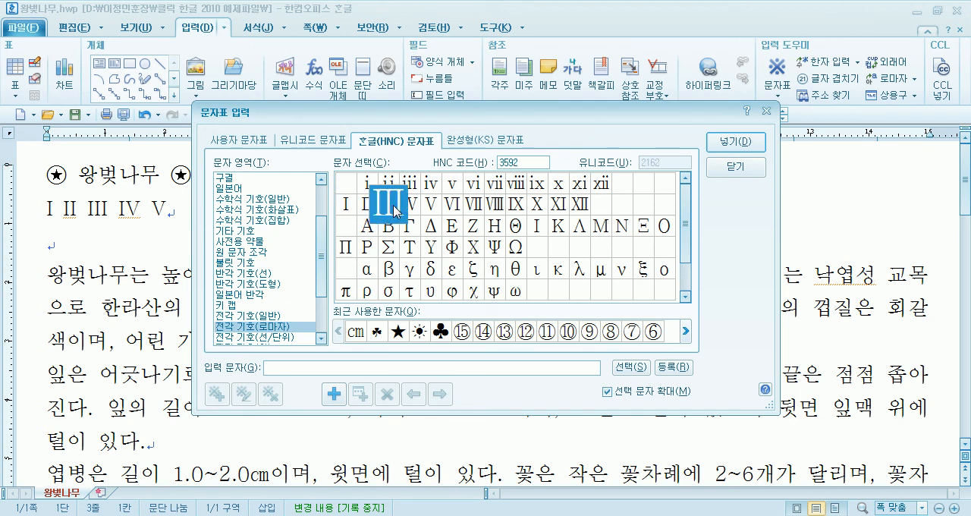
{"action": "left_click", "coordinate": [348, 211]}
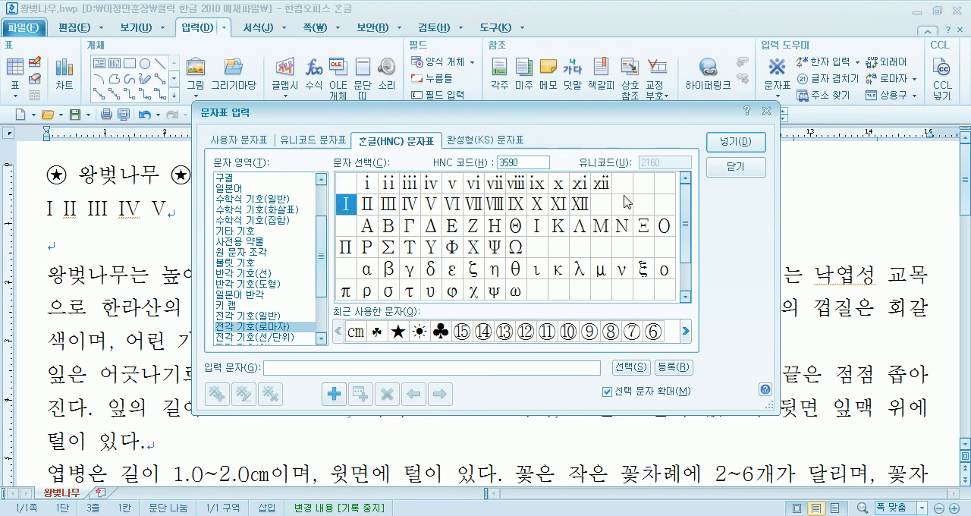
{"action": "left_click", "coordinate": [733, 167]}
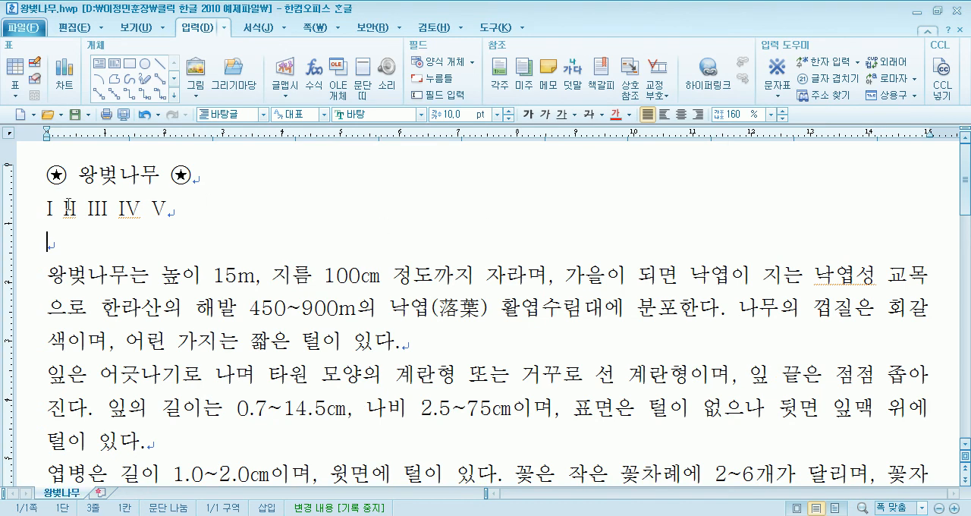
- Remove the row of Roman numerals and keep one blank line between the title and the first paragraph
{"action": "left_click_drag", "start_coordinate": [62, 207], "coordinate": [112, 205]}
{"action": "left_click", "coordinate": [97, 241]}
{"action": "left_click", "coordinate": [43, 221]}
{"action": "key", "text": "Delete"}
{"action": "key", "text": "Delete"}
{"action": "key", "text": "Return"}
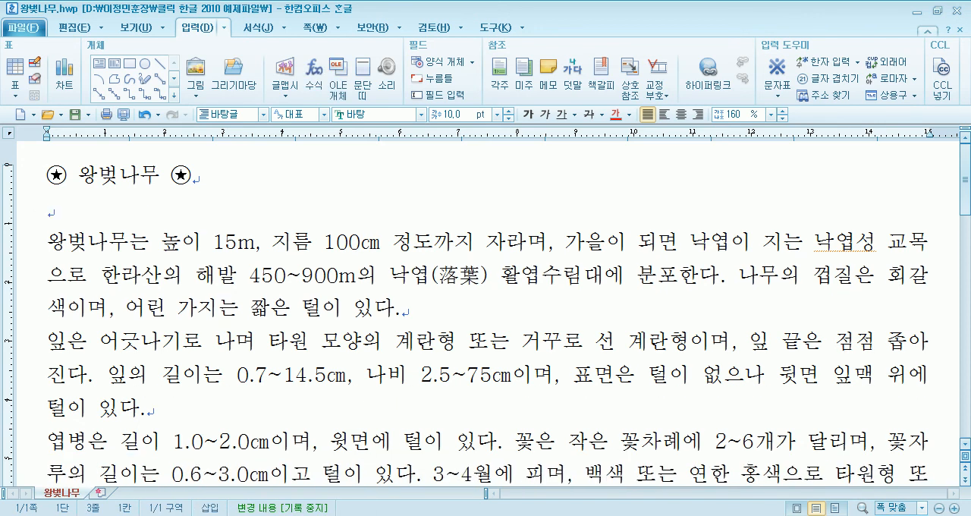
- Highlight the tilde in 0.7~14.5㎝ and try entering a tilde at the end of the second paragraph
{"action": "scroll", "coordinate": [236, 245], "scroll_direction": "down", "scroll_amount": 3}
{"action": "scroll", "coordinate": [241, 256], "scroll_direction": "down", "scroll_amount": 3}
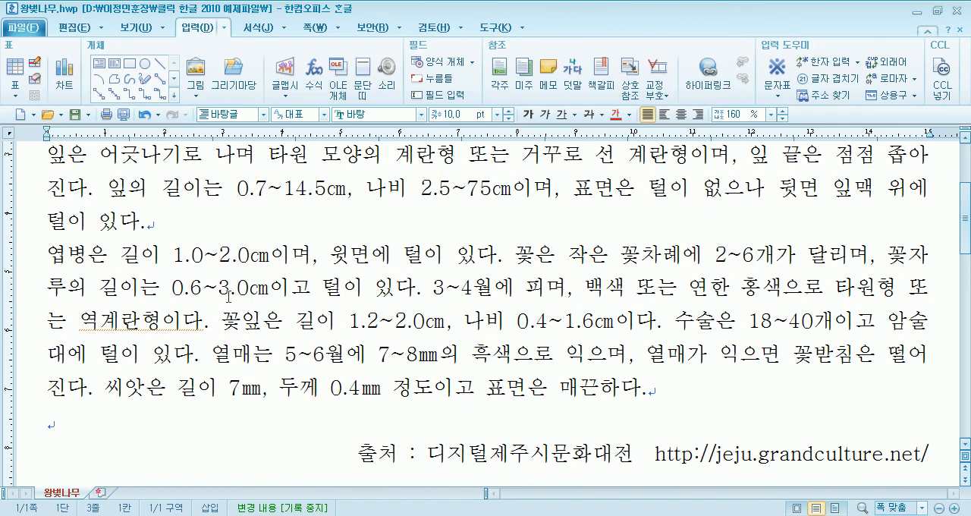
{"action": "left_click_drag", "start_coordinate": [267, 187], "coordinate": [276, 187]}
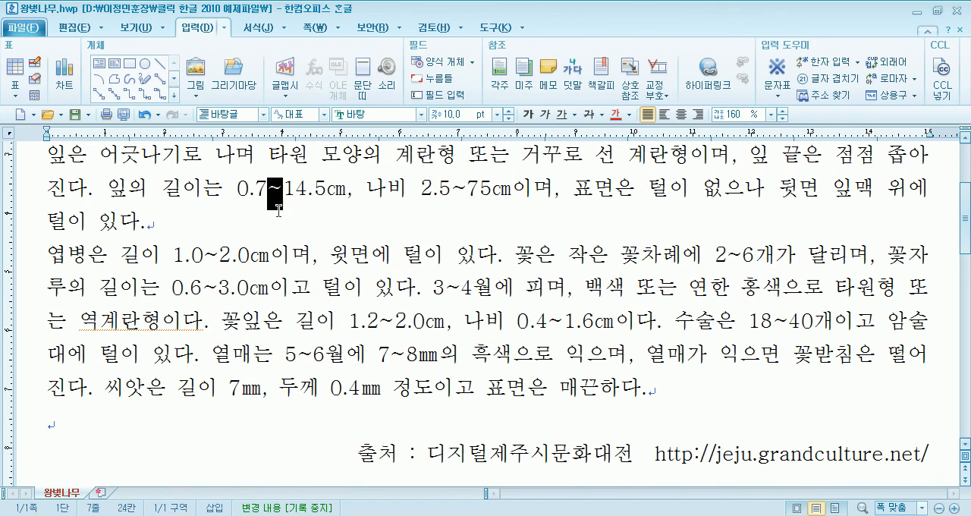
{"action": "scroll", "coordinate": [277, 201], "scroll_direction": "up", "scroll_amount": 1}
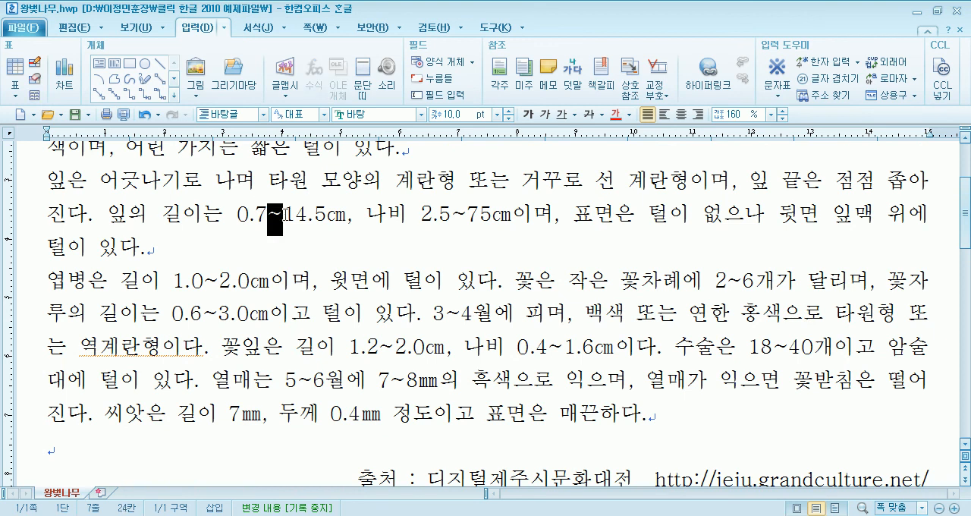
{"action": "left_click", "coordinate": [286, 226]}
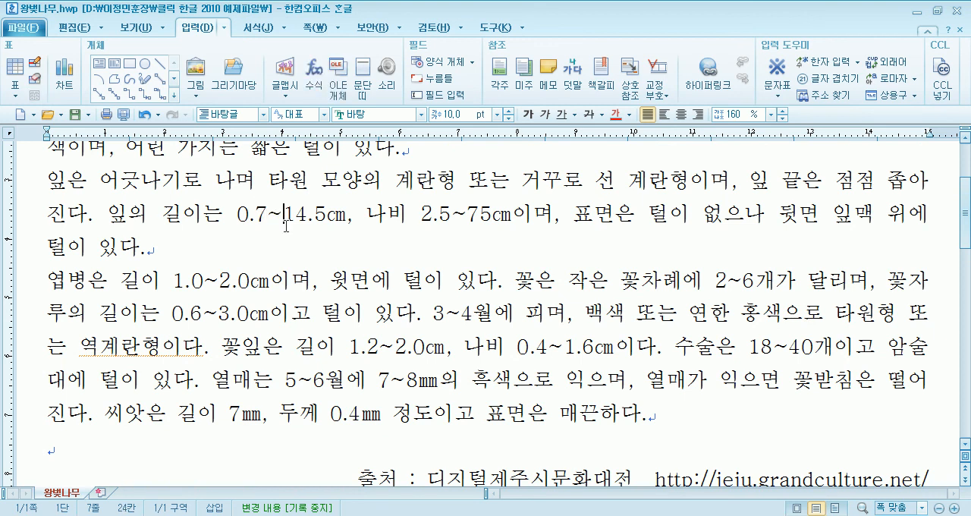
{"action": "left_click", "coordinate": [318, 248]}
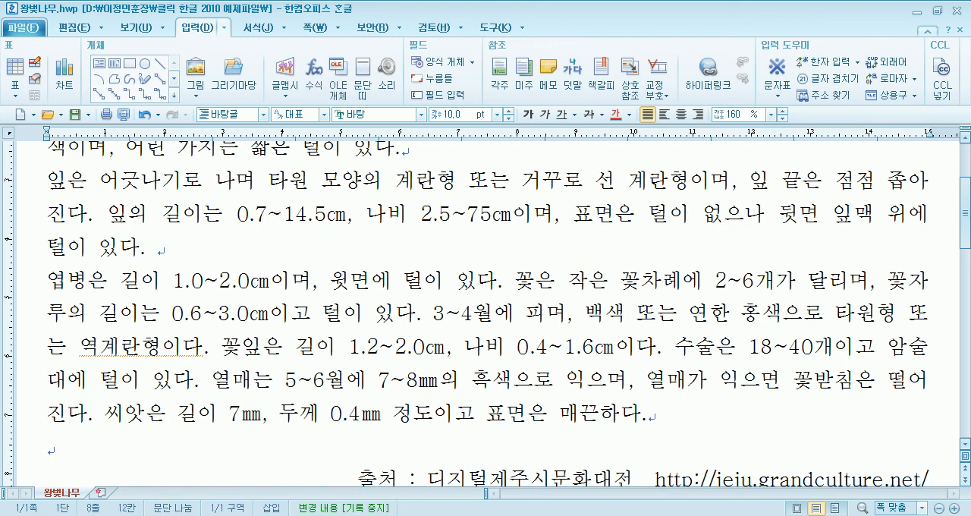
{"action": "type", "text": "~"}
{"action": "key", "text": "BackSpace"}
{"action": "scroll", "coordinate": [486, 303], "scroll_direction": "up", "scroll_amount": 1}
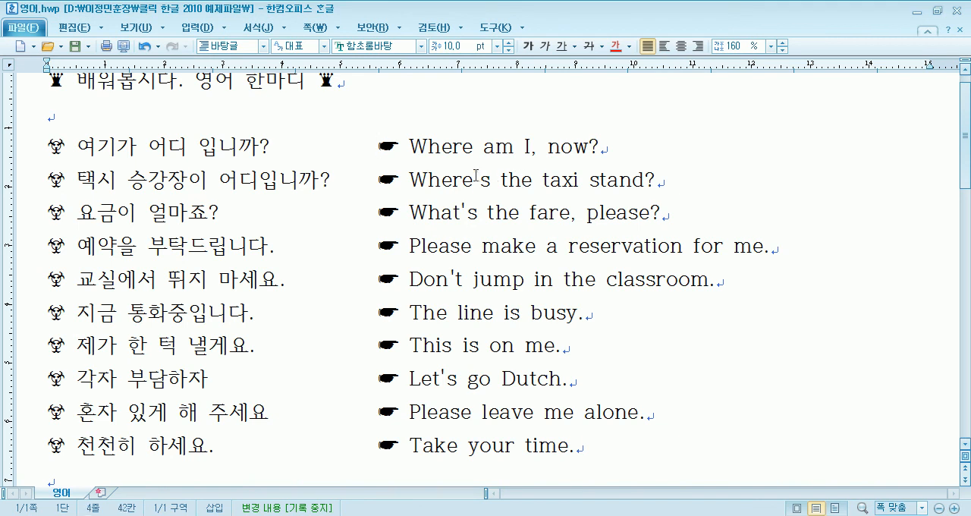
- Try entering extra single quotation marks after the apostrophe in Where's of 영어.hwp, then remove them
{"action": "left_click", "coordinate": [471, 213]}
{"action": "left_click", "coordinate": [476, 180]}
{"action": "type", "text": "'"}
{"action": "key", "text": "BackSpace"}
{"action": "type", "text": "'"}
{"action": "key", "text": "BackSpace"}
{"action": "type", "text": "'"}
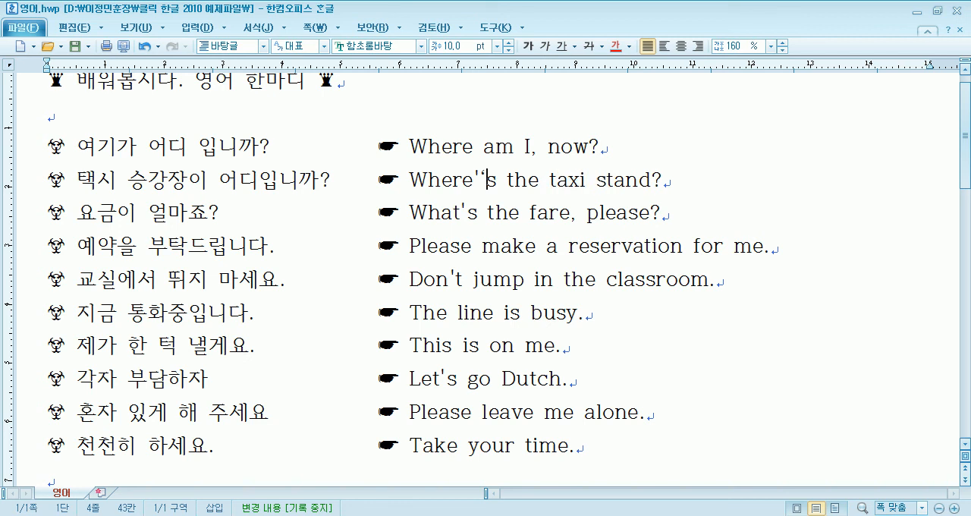
{"action": "type", "text": "'"}
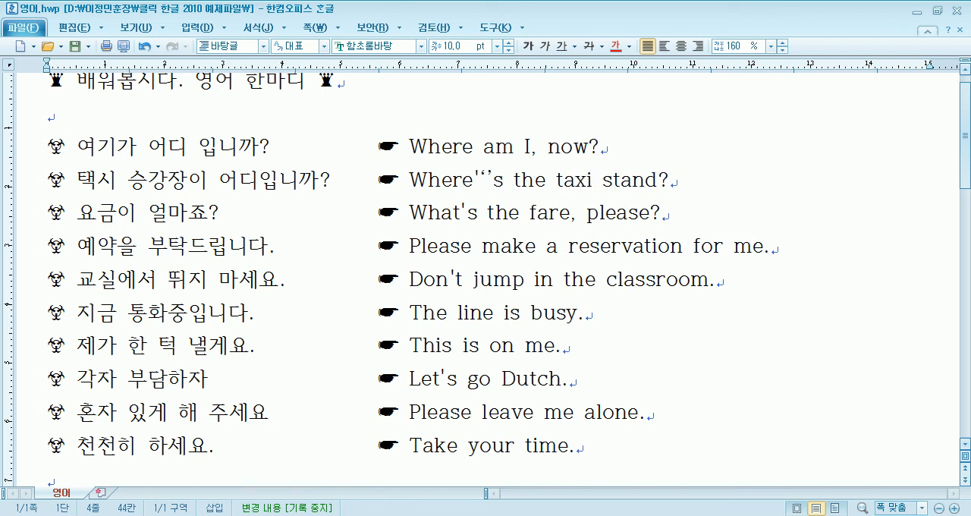
{"action": "type", "text": "'"}
{"action": "type", "text": "'"}
{"action": "key", "text": "BackSpace"}
{"action": "key", "text": "BackSpace"}
{"action": "key", "text": "BackSpace"}
{"action": "key", "text": "BackSpace"}
- Highlight the Korean text and the English text of the first phrase, Where am I, now?, for comparison
{"action": "key", "text": "Up"}
{"action": "left_click_drag", "start_coordinate": [91, 152], "coordinate": [270, 152]}
{"action": "left_click_drag", "start_coordinate": [410, 149], "coordinate": [606, 154]}
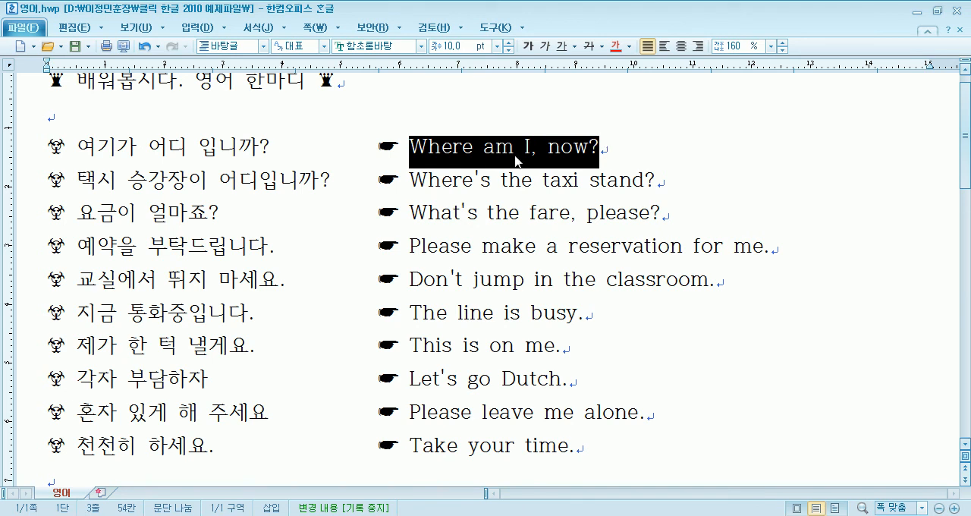
{"action": "left_click", "coordinate": [610, 151]}
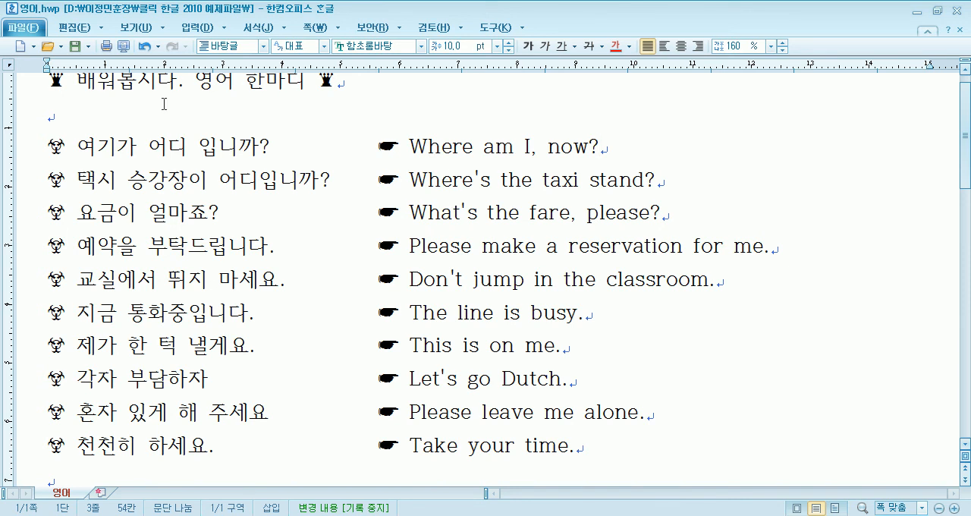
- Try entering a tilde, a backquote, single quotation marks and double quotation marks on the blank line below the title
{"action": "left_click", "coordinate": [135, 125]}
{"action": "scroll", "coordinate": [135, 126], "scroll_direction": "up", "scroll_amount": 1}
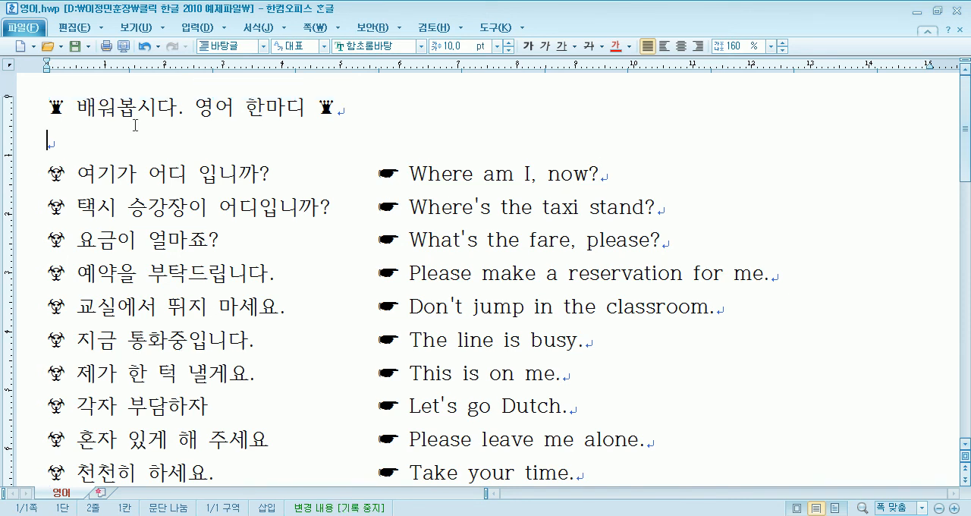
{"action": "type", "text": "~"}
{"action": "key", "text": "BackSpace"}
{"action": "type", "text": "`"}
{"action": "key", "text": "BackSpace"}
{"action": "type", "text": "'''\"\"\"\""}
- Replace the test marks with a row of single quotation marks on the blank line, then clear the line
{"action": "key", "text": "BackSpace"}
{"action": "key", "text": "BackSpace"}
{"action": "key", "text": "BackSpace"}
{"action": "key", "text": "BackSpace"}
{"action": "type", "text": "''''''"}
{"action": "key", "text": "shift+Home"}
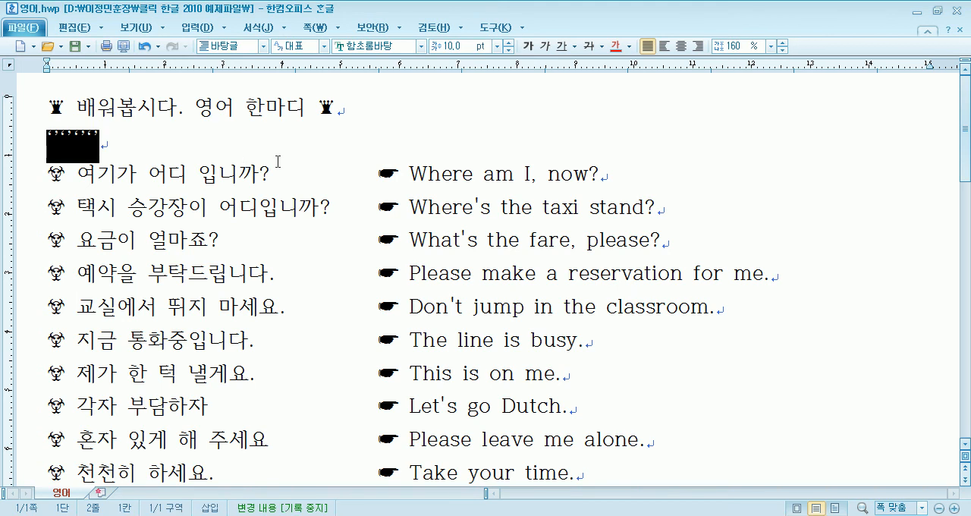
{"action": "key", "text": "Delete"}
- Switch to Notepad and enter straight single and double quotation marks on a new line below the notes
{"action": "key", "text": "alt+Tab"}
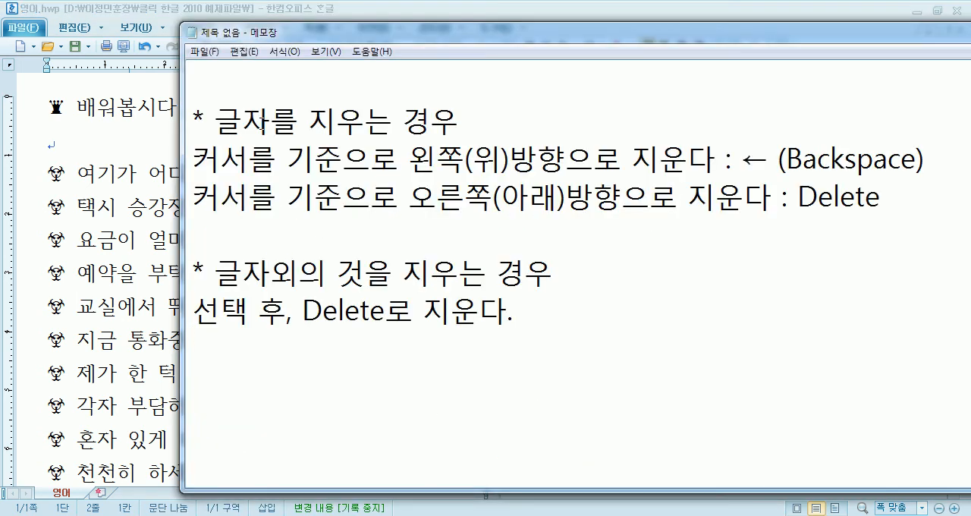
{"action": "key", "text": "Return"}
{"action": "type", "text": "'''"}
{"action": "scroll", "coordinate": [265, 353], "scroll_direction": "down", "scroll_amount": 1}
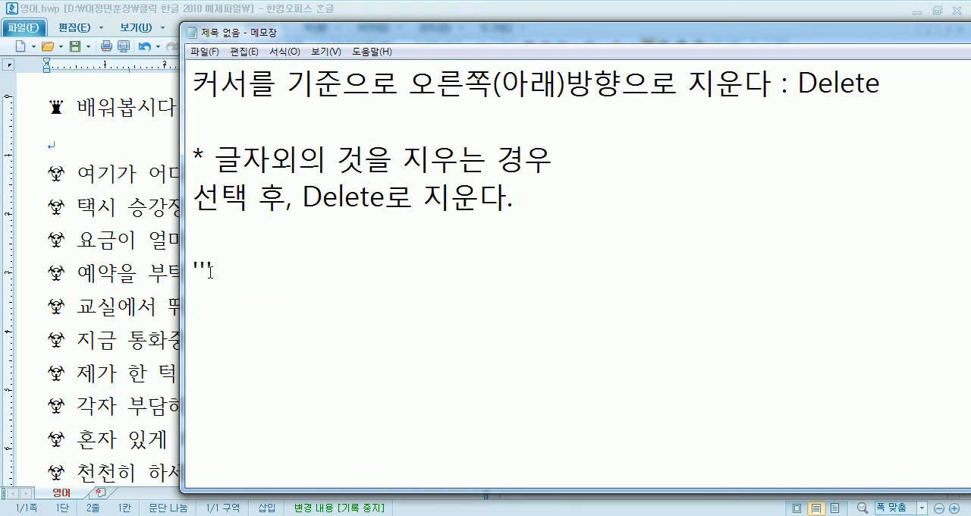
{"action": "type", "text": "\"\""}
- Copy one straight single quotation mark from Notepad, paste it beside the apostrophe in Where's in 영어.hwp, and remove the duplicate
{"action": "left_click", "coordinate": [228, 269]}
{"action": "left_click", "coordinate": [207, 269]}
{"action": "left_click", "coordinate": [200, 269]}
{"action": "key", "text": "shift+Right"}
{"action": "key", "text": "ctrl+c"}
{"action": "key", "text": "alt+Tab"}
{"action": "left_click", "coordinate": [481, 206]}
{"action": "key", "text": "ctrl+v"}
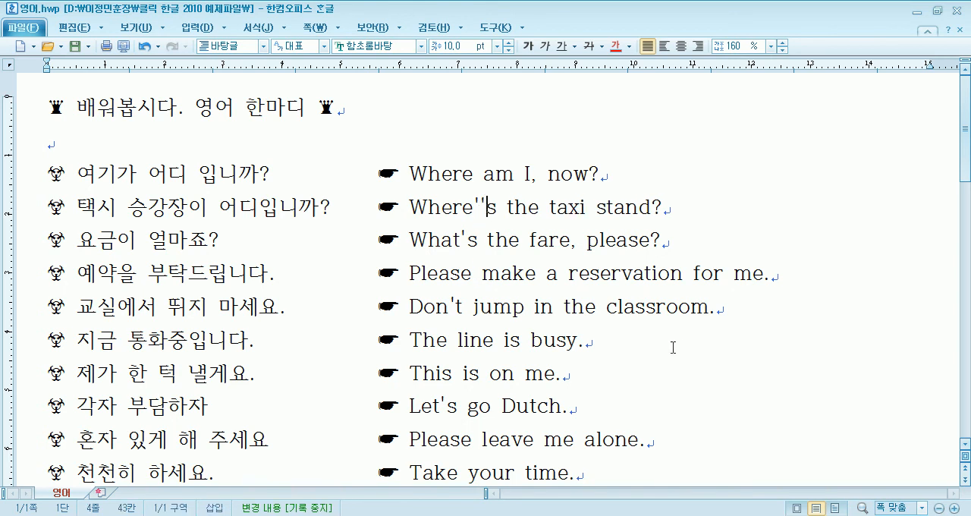
{"action": "key", "text": "BackSpace"}
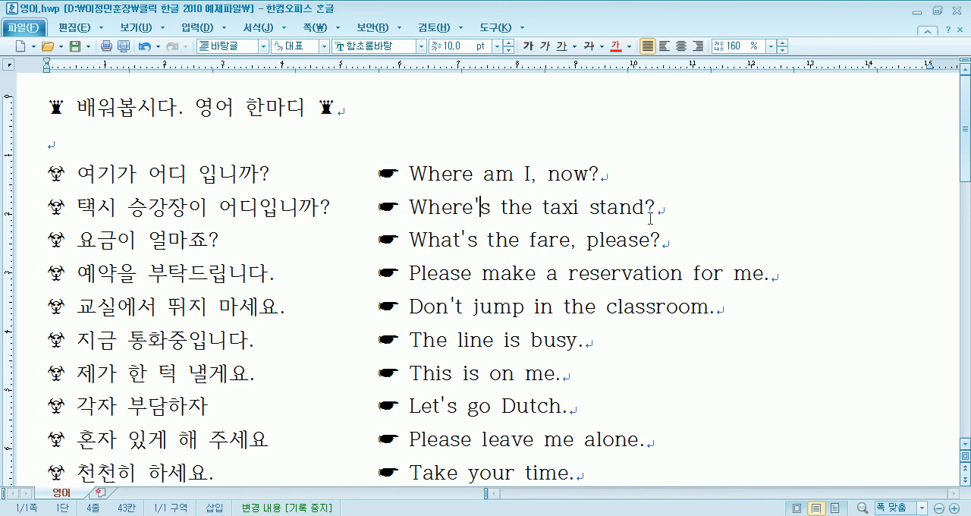
- Place the cursor before the apostrophe in Where's and open the character map at the 영문 및 라틴어 category
{"action": "left_click", "coordinate": [452, 304]}
{"action": "left_click", "coordinate": [474, 206]}
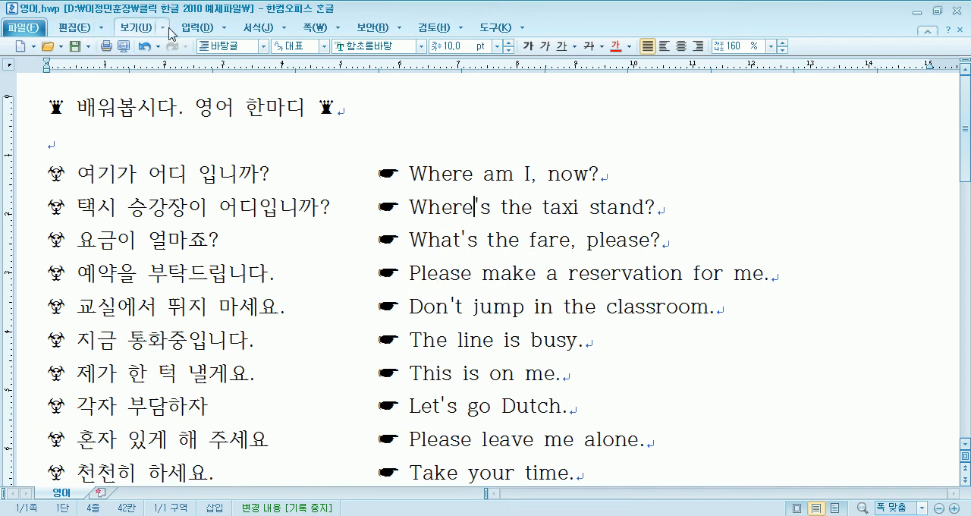
{"action": "left_click", "coordinate": [196, 27]}
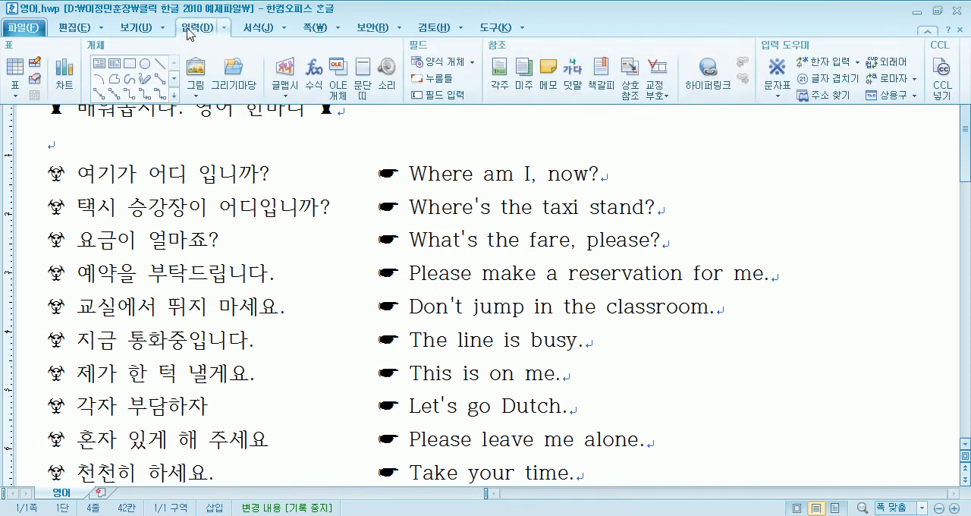
{"action": "left_click", "coordinate": [777, 95]}
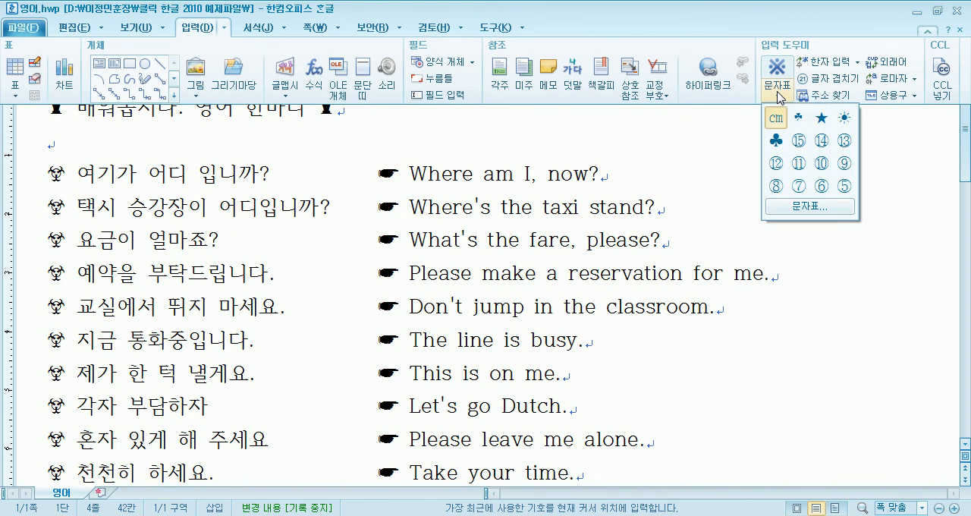
{"action": "left_click", "coordinate": [804, 205]}
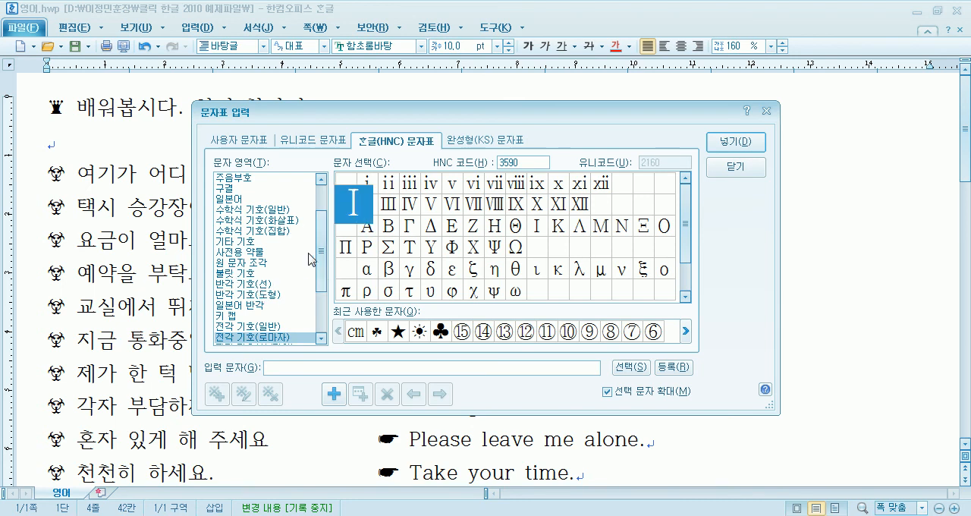
{"action": "left_click_drag", "start_coordinate": [324, 253], "coordinate": [324, 223]}
{"action": "left_click", "coordinate": [258, 177]}
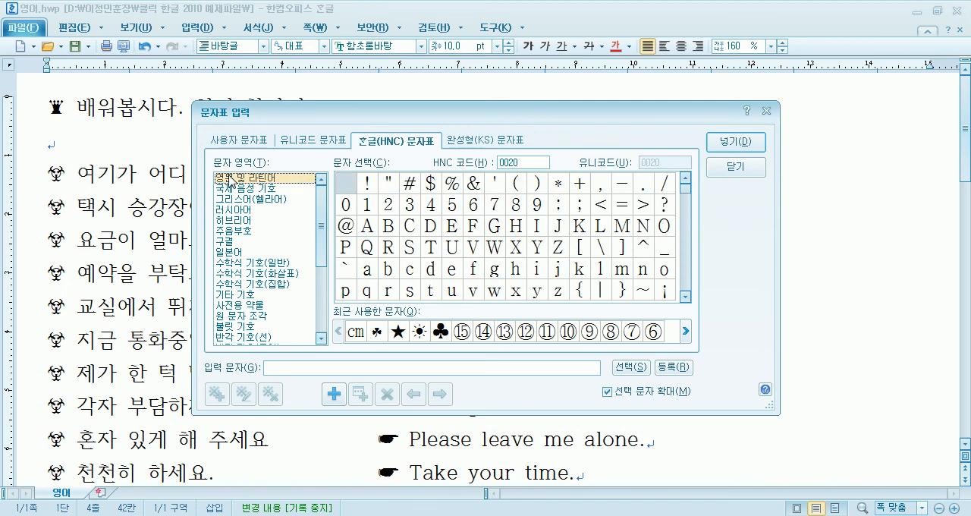
- Insert the straight apostrophe from the 영문 및 라틴어 characters into Where's and remove the duplicate mark
{"action": "left_click", "coordinate": [501, 193]}
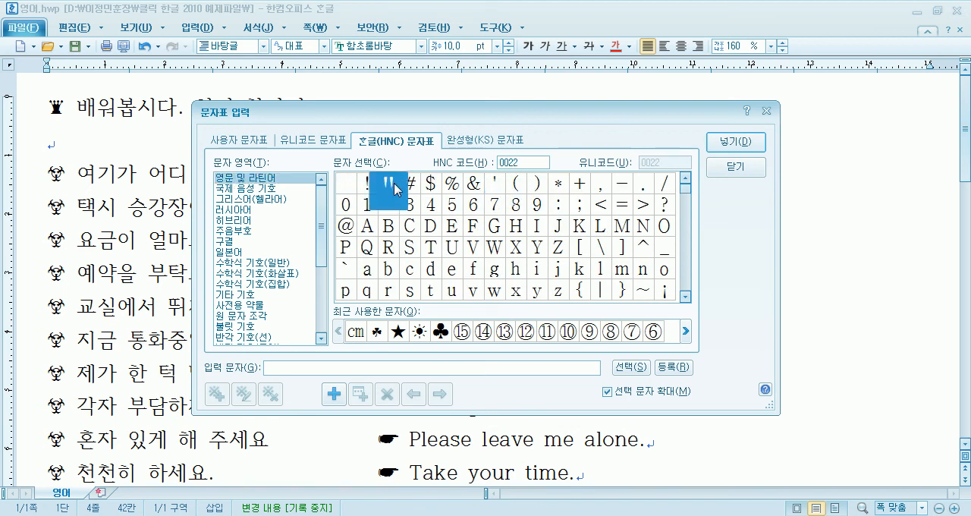
{"action": "left_click", "coordinate": [734, 142]}
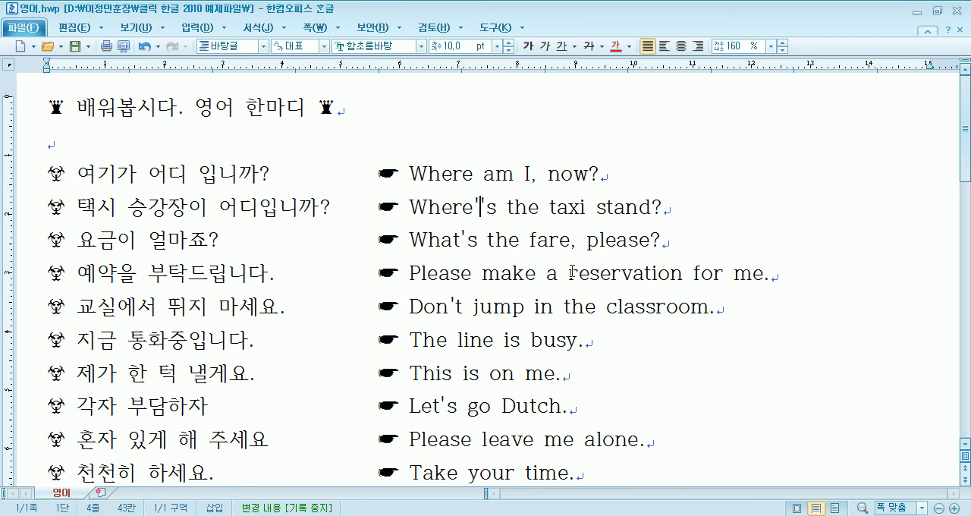
{"action": "key", "text": "Delete"}
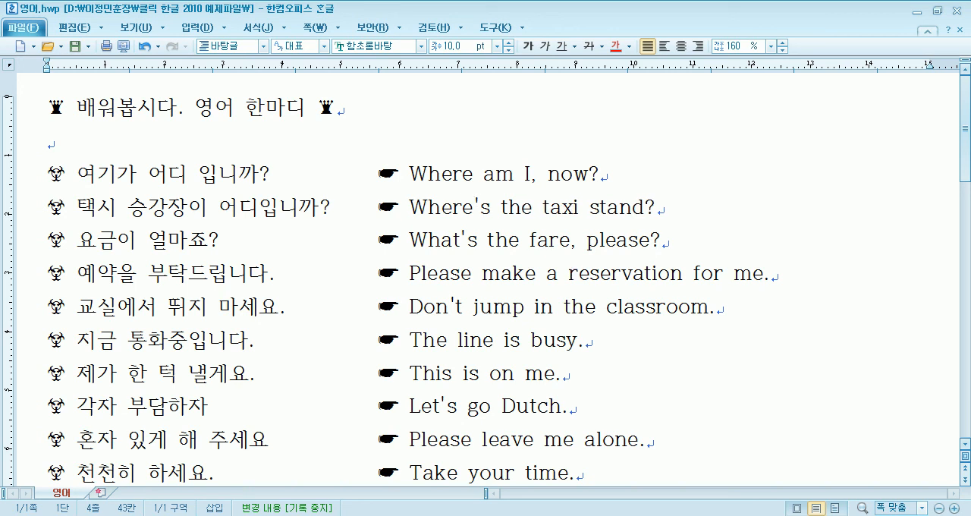
- Reopen the character map and locate the straight apostrophe in the 라틴 category of the Unicode table
{"action": "left_click", "coordinate": [194, 27]}
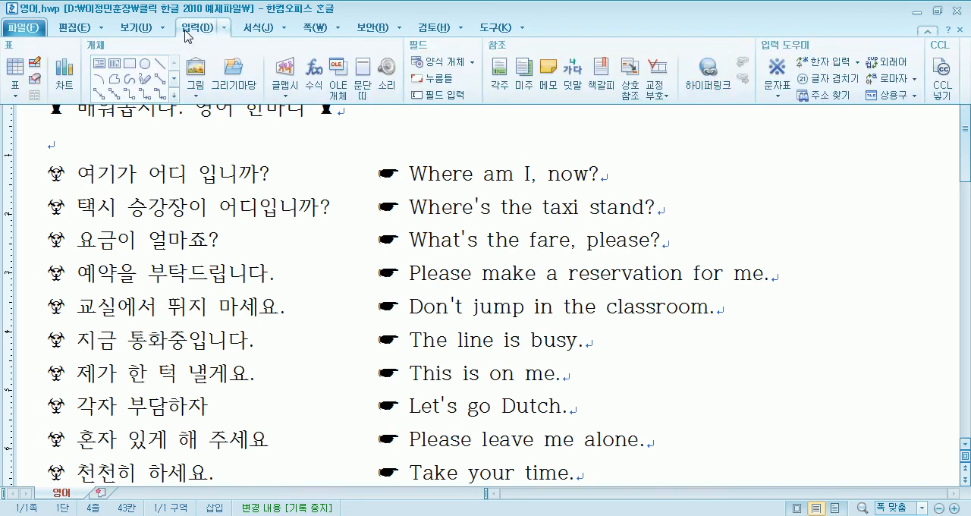
{"action": "left_click", "coordinate": [776, 91]}
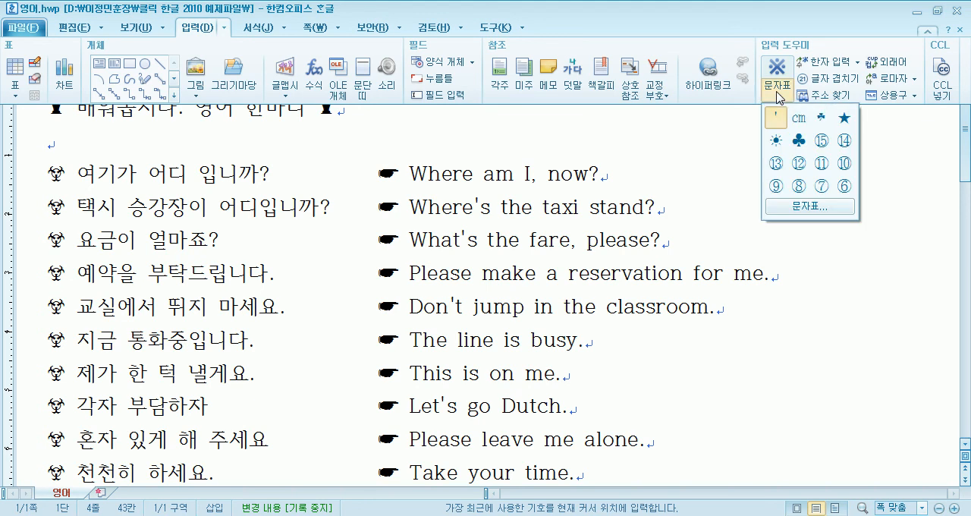
{"action": "left_click", "coordinate": [811, 207]}
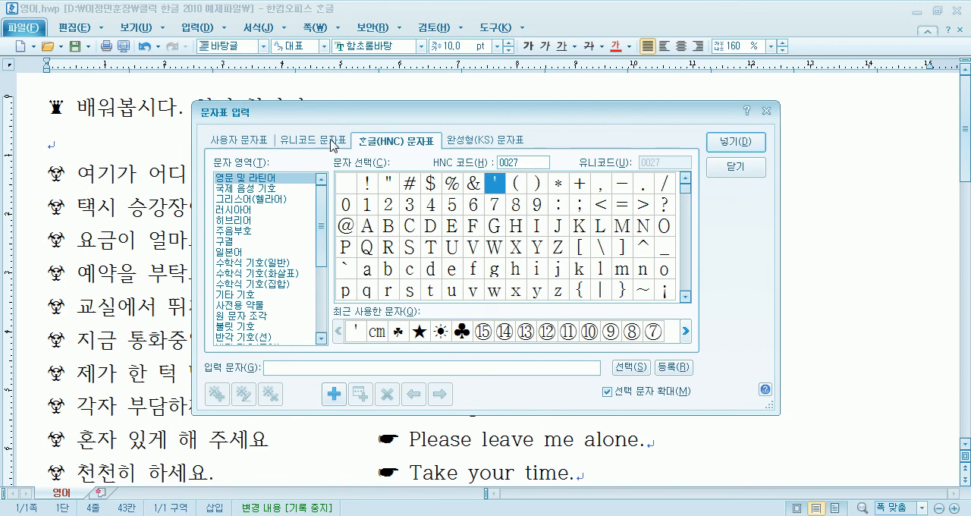
{"action": "left_click", "coordinate": [311, 141]}
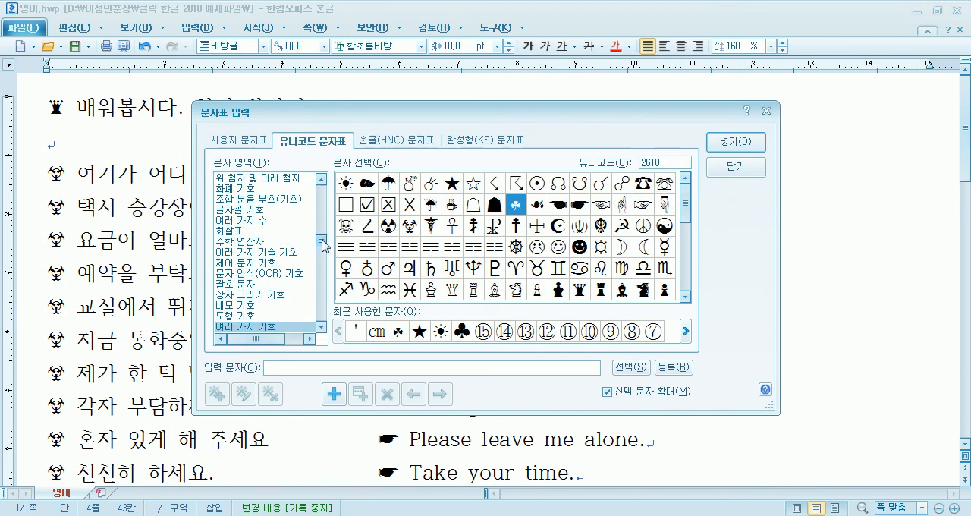
{"action": "left_click_drag", "start_coordinate": [323, 241], "coordinate": [328, 182]}
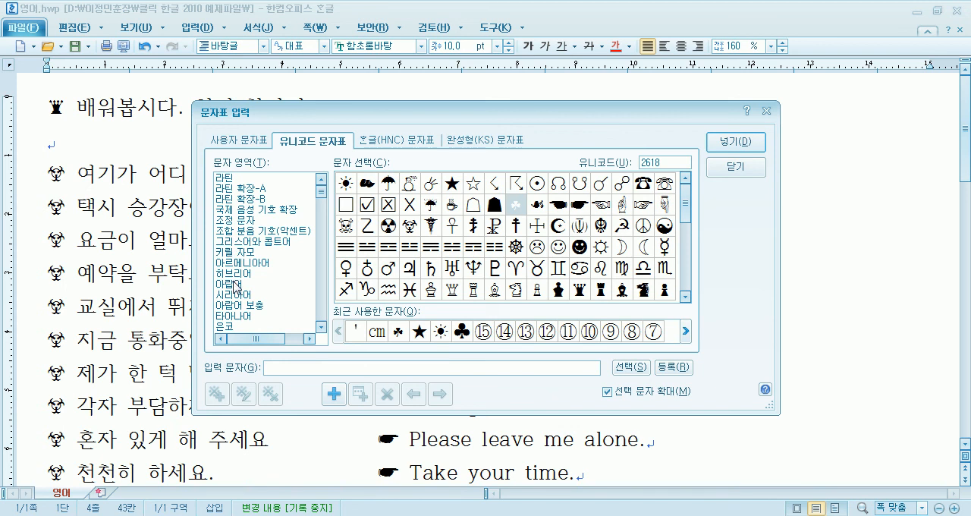
{"action": "left_click", "coordinate": [234, 178]}
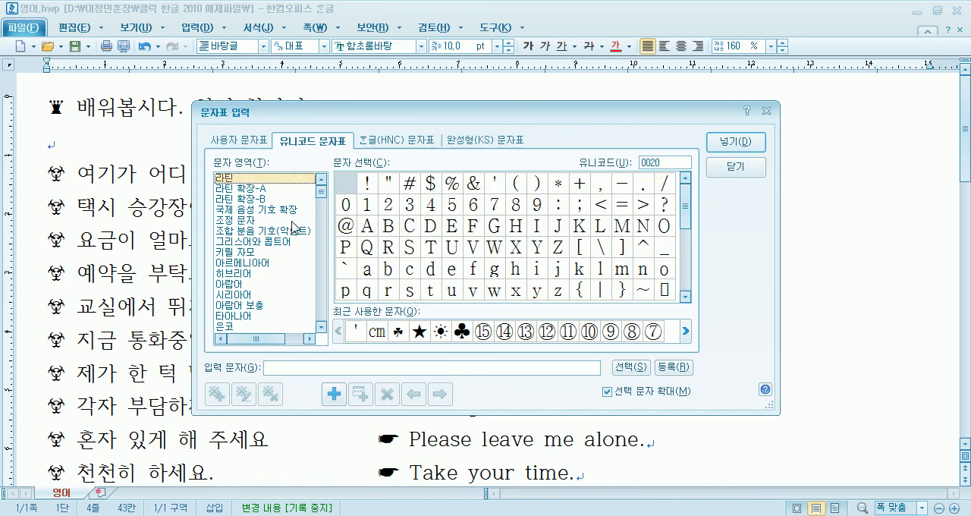
{"action": "left_click", "coordinate": [497, 185]}
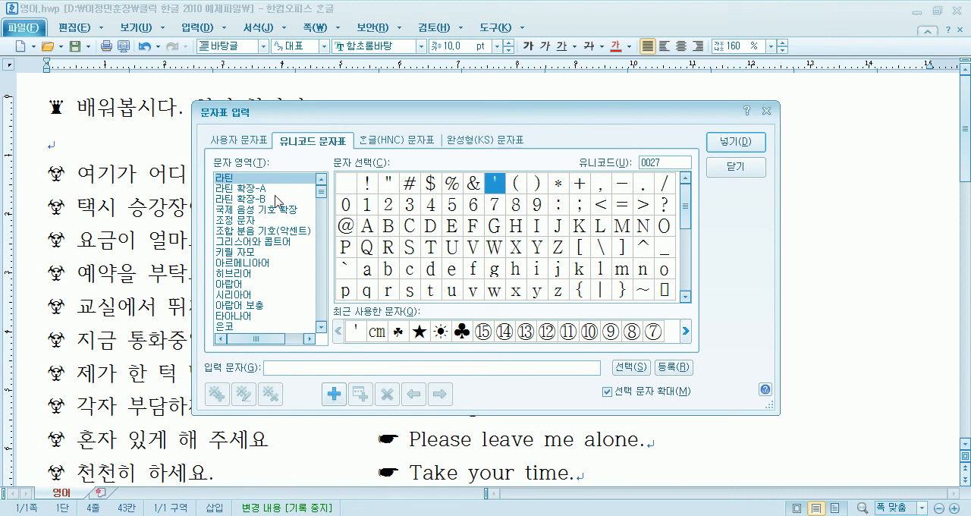
- Insert the apostrophe with code 0027 from the 혼글(HNC) table into Where's, then delete the extra mark
{"action": "left_click", "coordinate": [410, 140]}
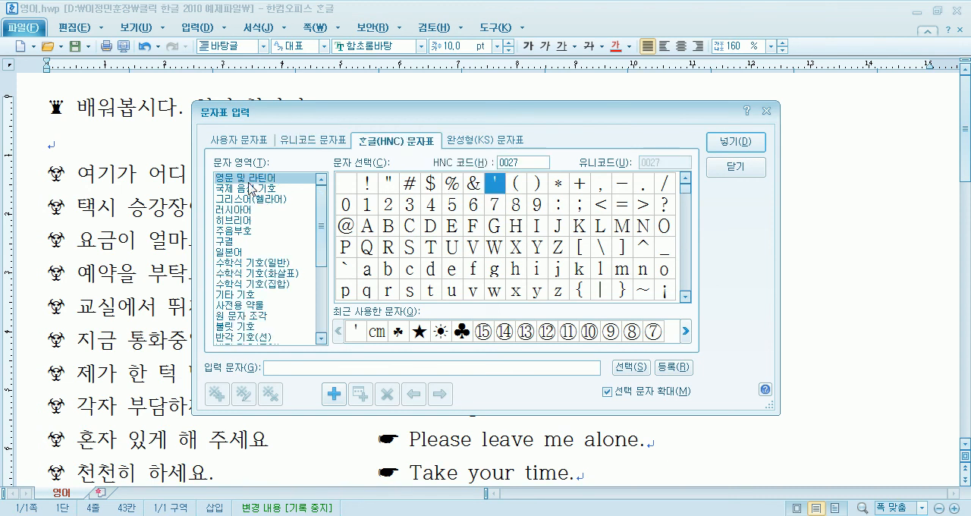
{"action": "left_click", "coordinate": [501, 187]}
{"action": "left_click", "coordinate": [520, 190]}
{"action": "left_click", "coordinate": [495, 188]}
{"action": "left_click", "coordinate": [387, 188]}
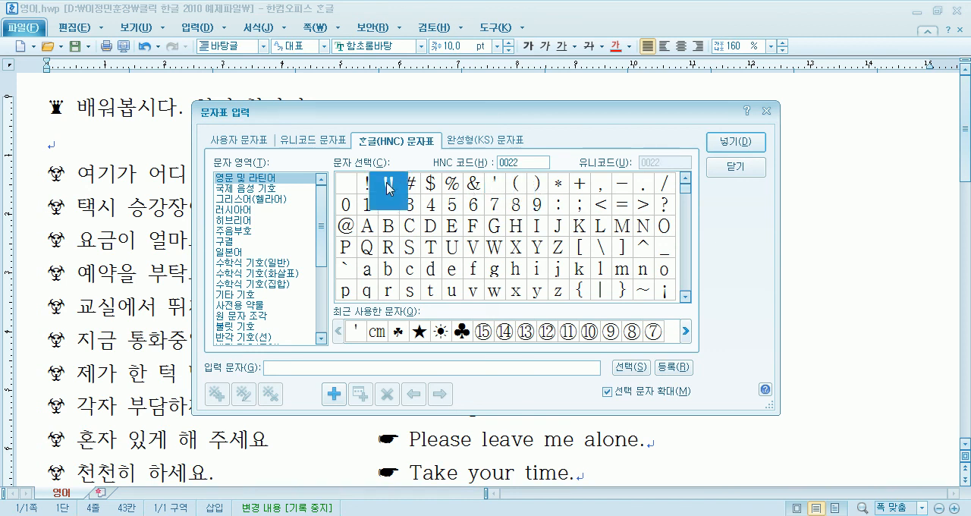
{"action": "left_click", "coordinate": [497, 190]}
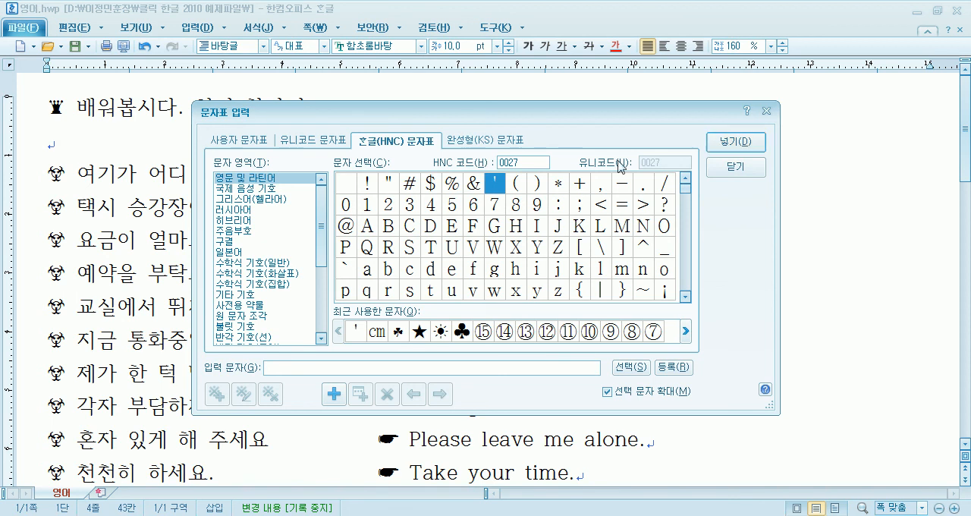
{"action": "left_click", "coordinate": [724, 144]}
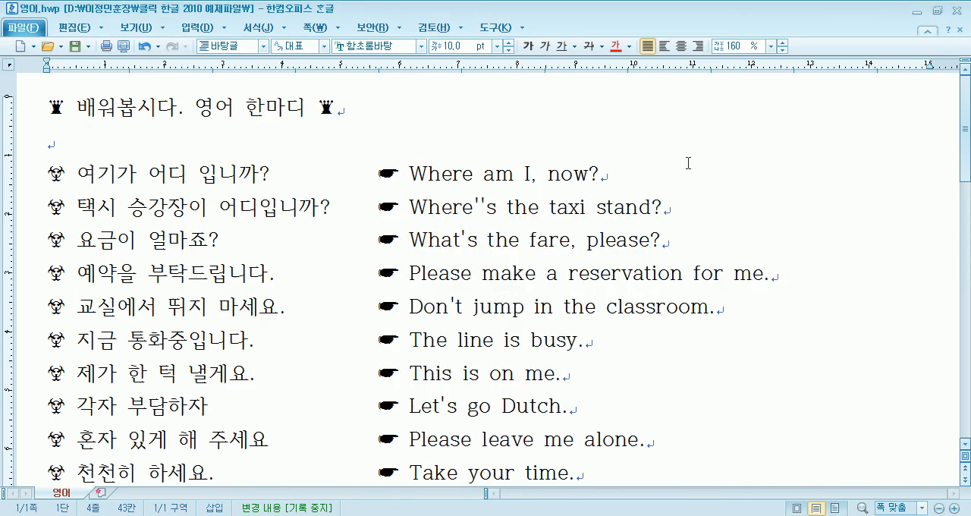
{"action": "key", "text": "BackSpace"}
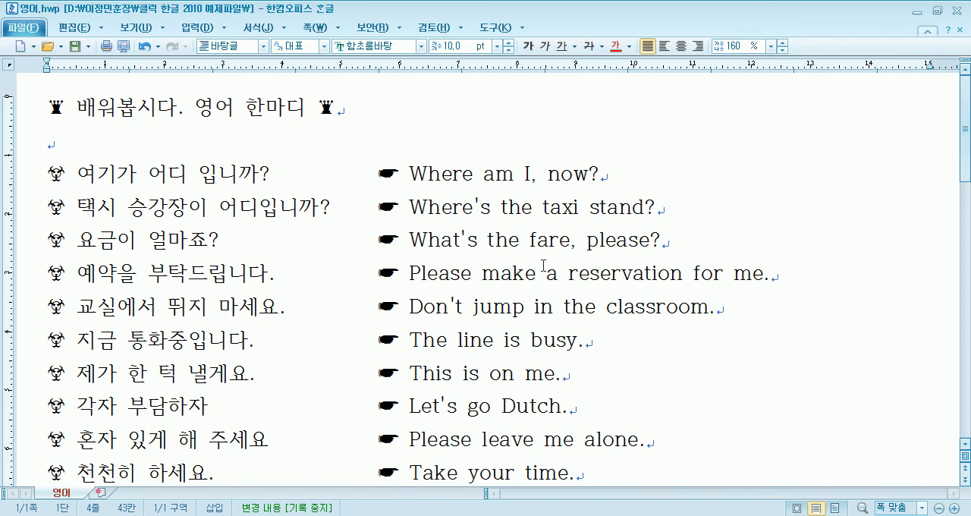
- Select the whole document and look through the available commands for the 글자 바꾸기 options, then clear the selection
{"action": "left_click", "coordinate": [20, 176]}
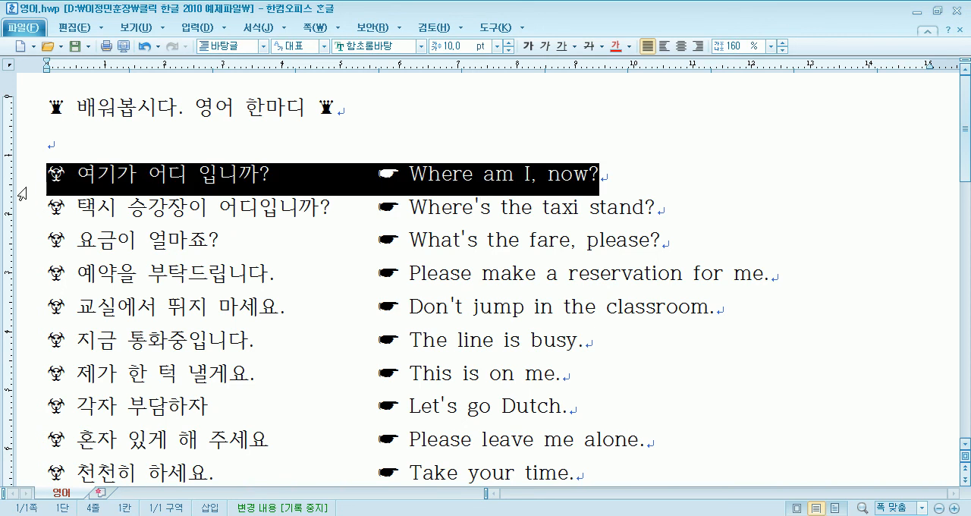
{"action": "key", "text": "ctrl+a"}
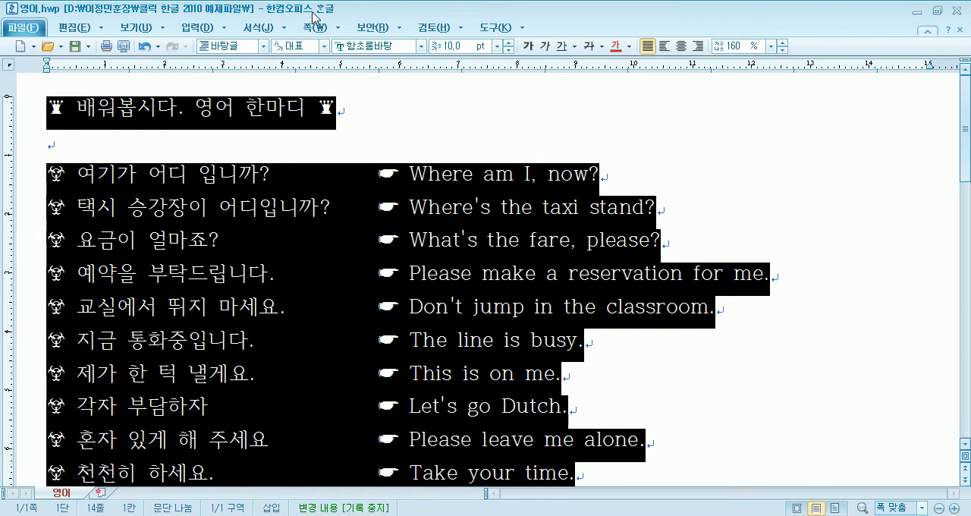
{"action": "left_click", "coordinate": [182, 31]}
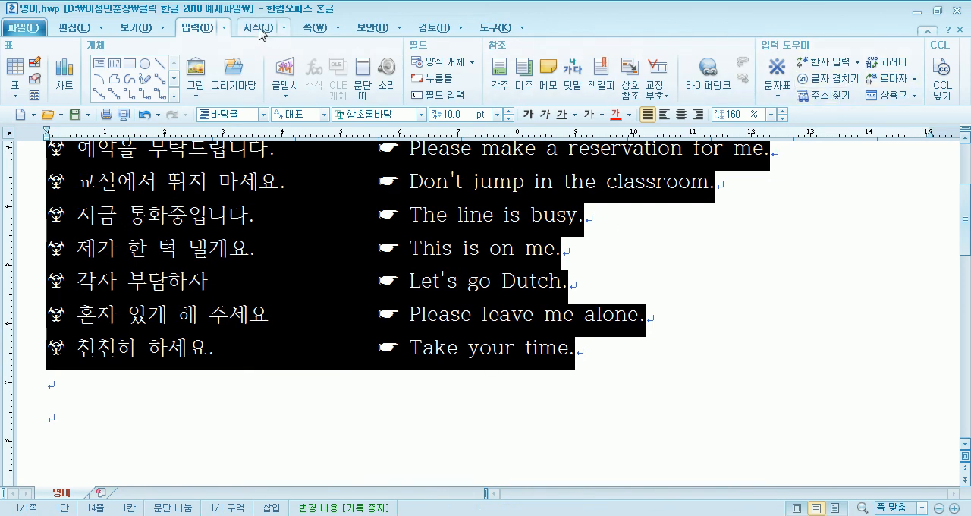
{"action": "left_click", "coordinate": [223, 27]}
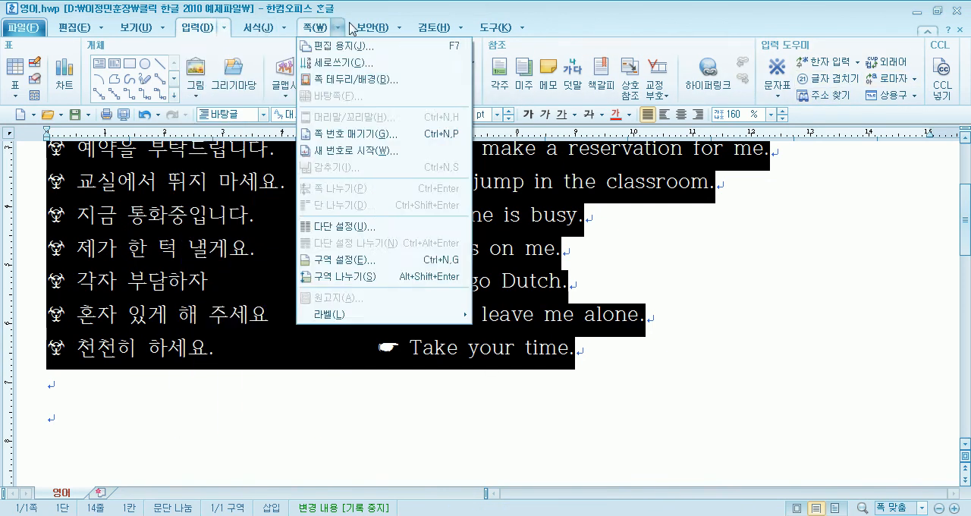
{"action": "mouse_move", "coordinate": [424, 32]}
{"action": "mouse_move", "coordinate": [519, 34]}
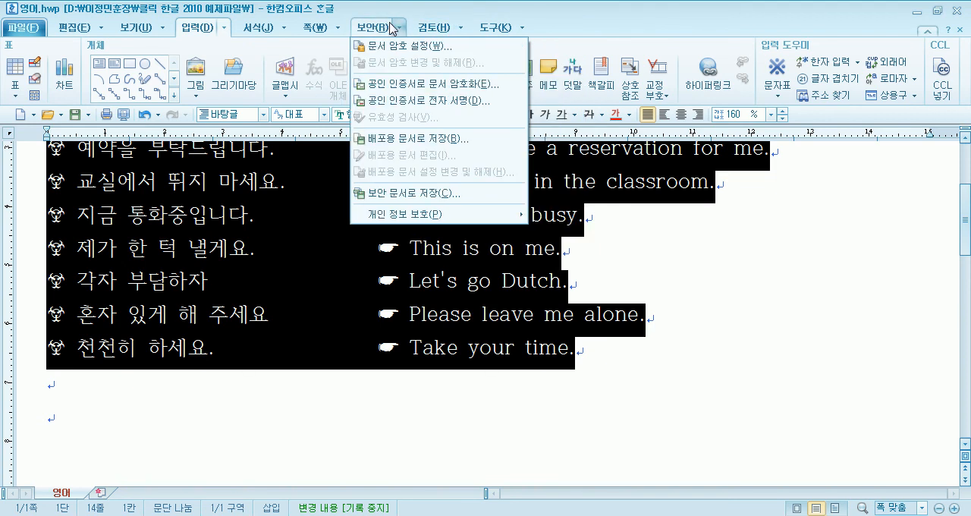
{"action": "mouse_move", "coordinate": [220, 27]}
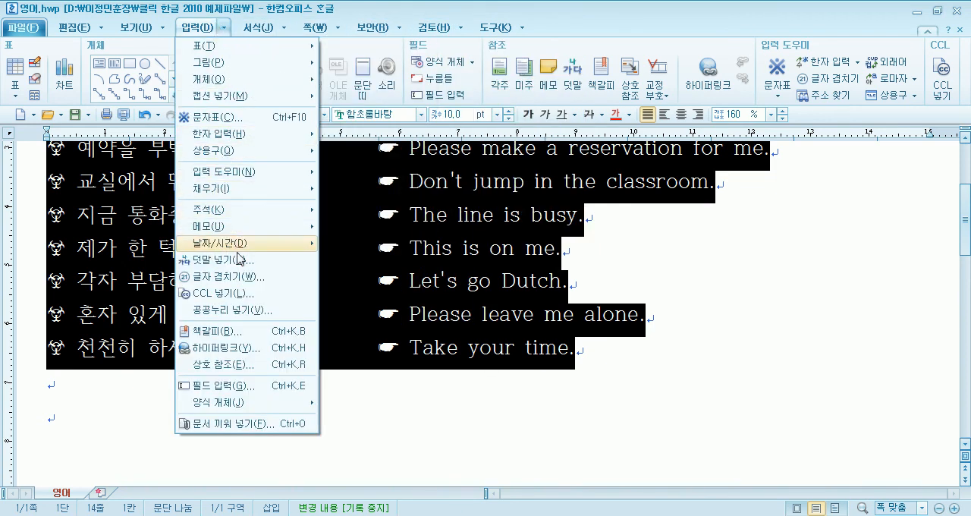
{"action": "mouse_move", "coordinate": [80, 31]}
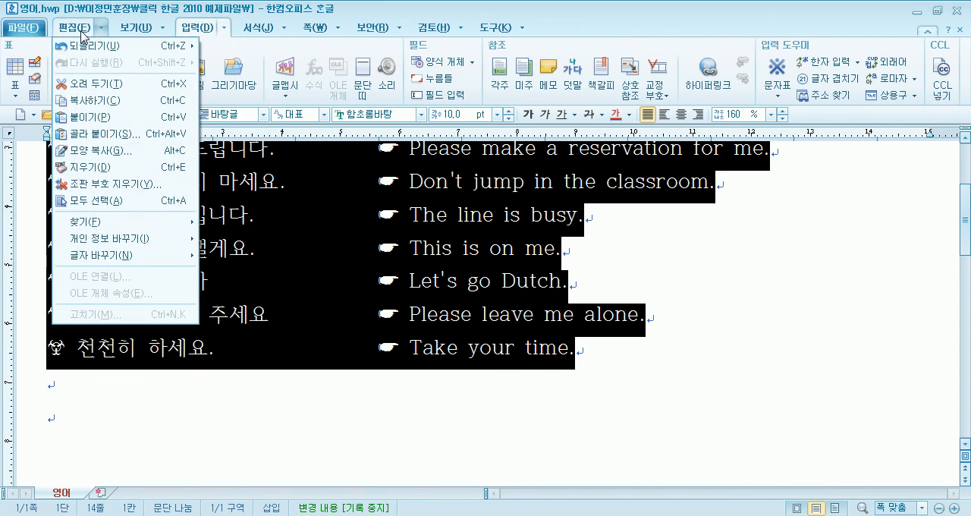
{"action": "left_click", "coordinate": [80, 30]}
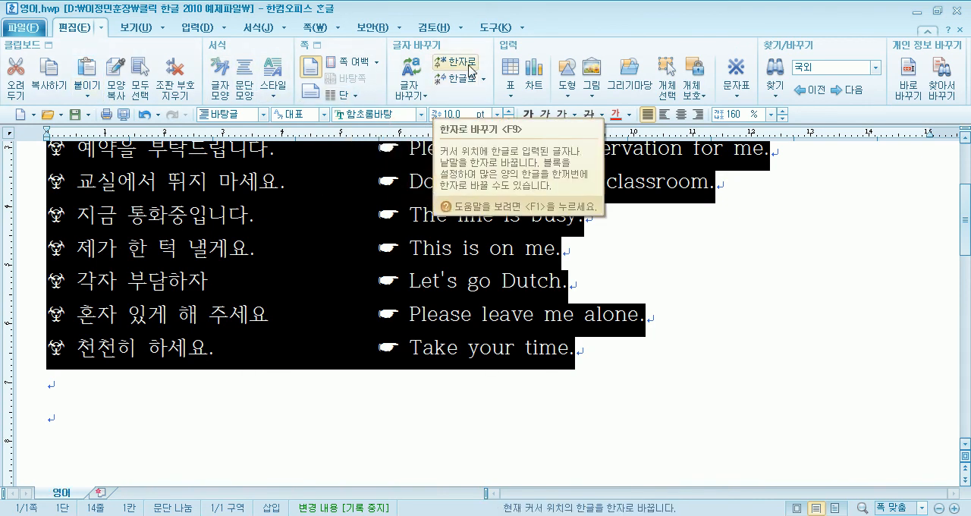
{"action": "left_click", "coordinate": [103, 29]}
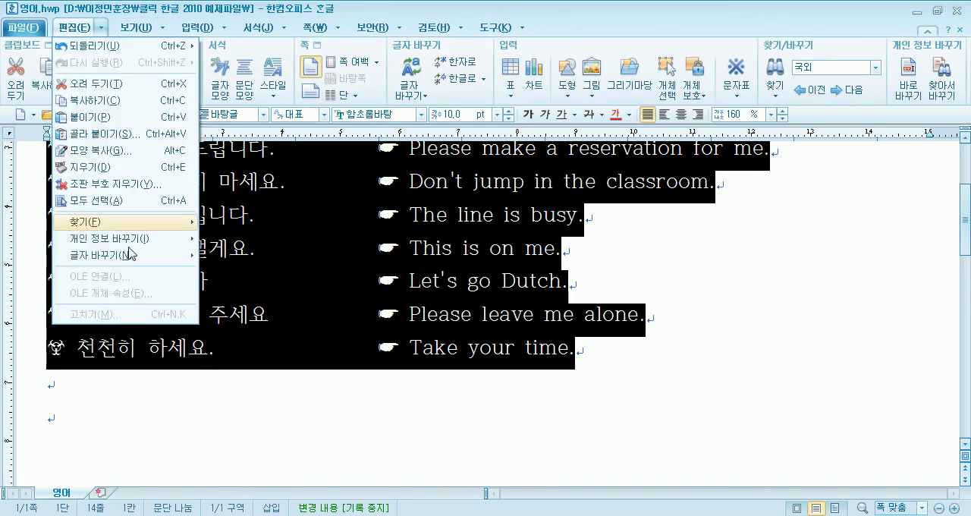
{"action": "mouse_move", "coordinate": [133, 258]}
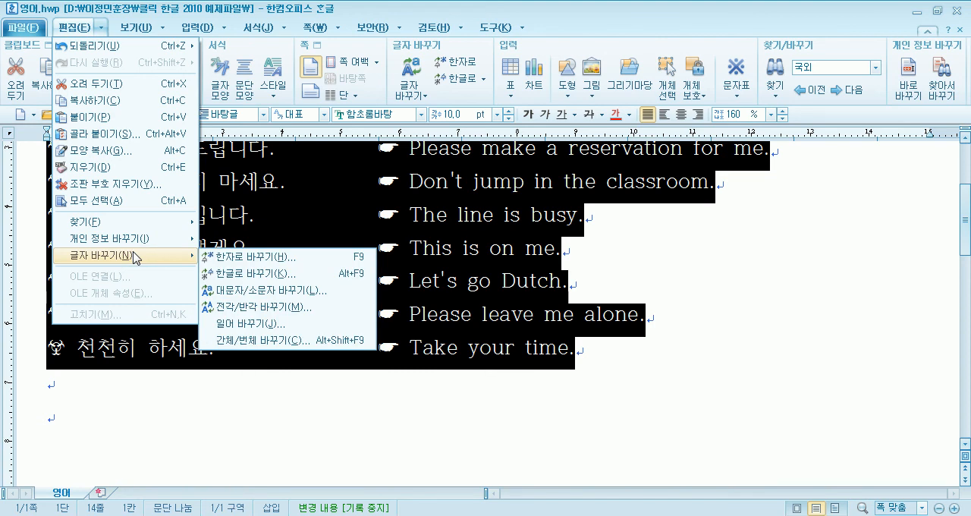
{"action": "left_click", "coordinate": [328, 194]}
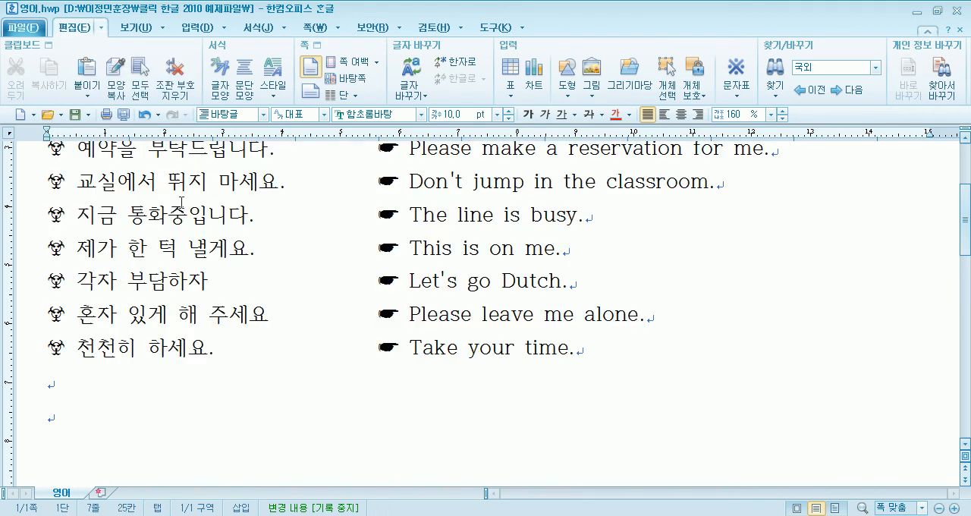
- Select the whole document and convert its English text to all uppercase with the 모두 대문자로 option of 대문자/소문자 바꾸기
{"action": "scroll", "coordinate": [182, 202], "scroll_direction": "up", "scroll_amount": 3}
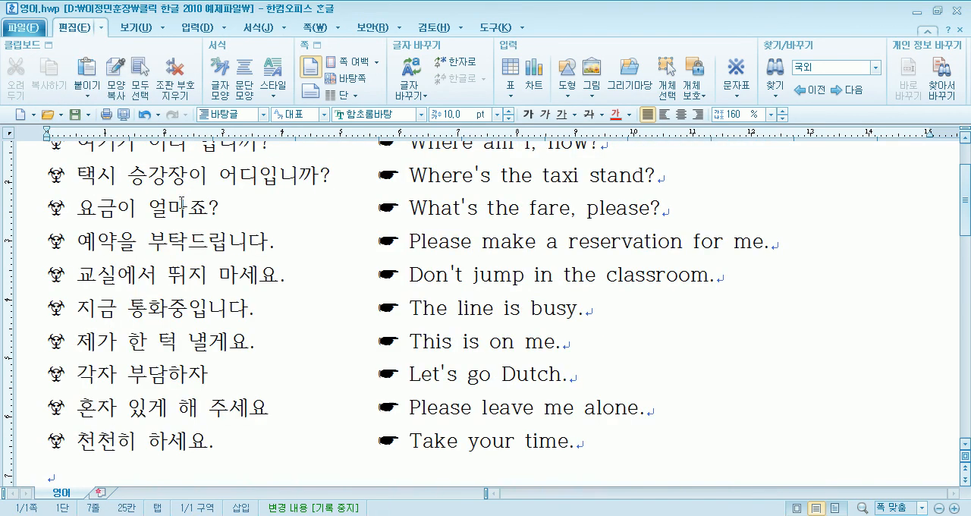
{"action": "scroll", "coordinate": [182, 203], "scroll_direction": "up", "scroll_amount": 3}
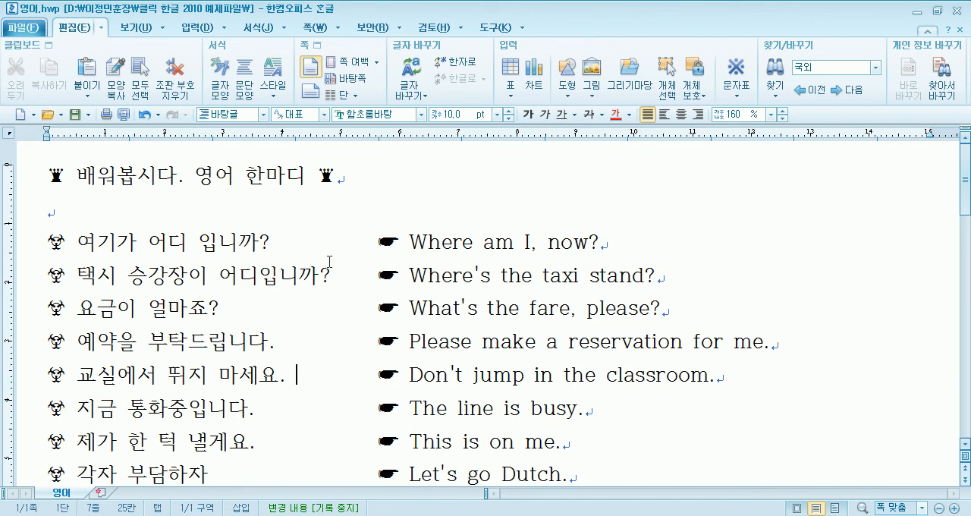
{"action": "left_click_drag", "start_coordinate": [366, 239], "coordinate": [651, 413]}
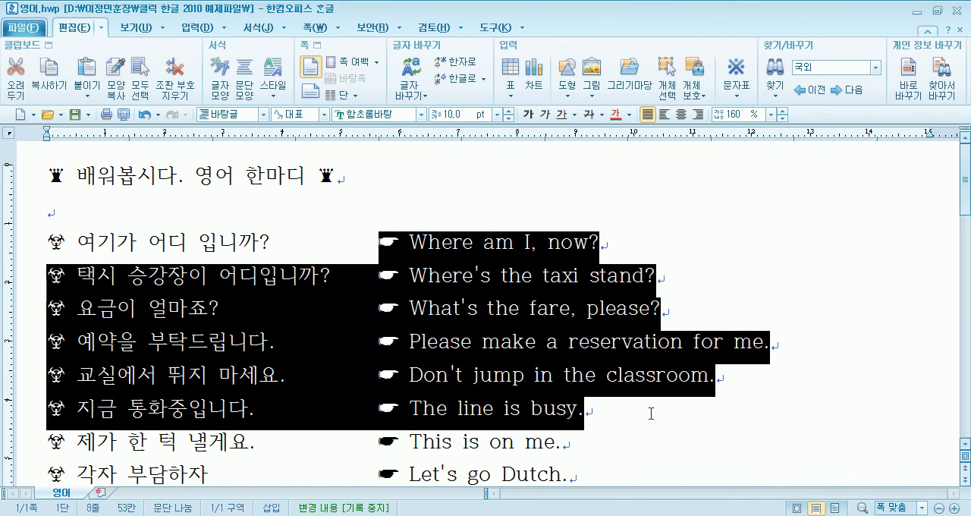
{"action": "triple_click", "coordinate": [18, 248]}
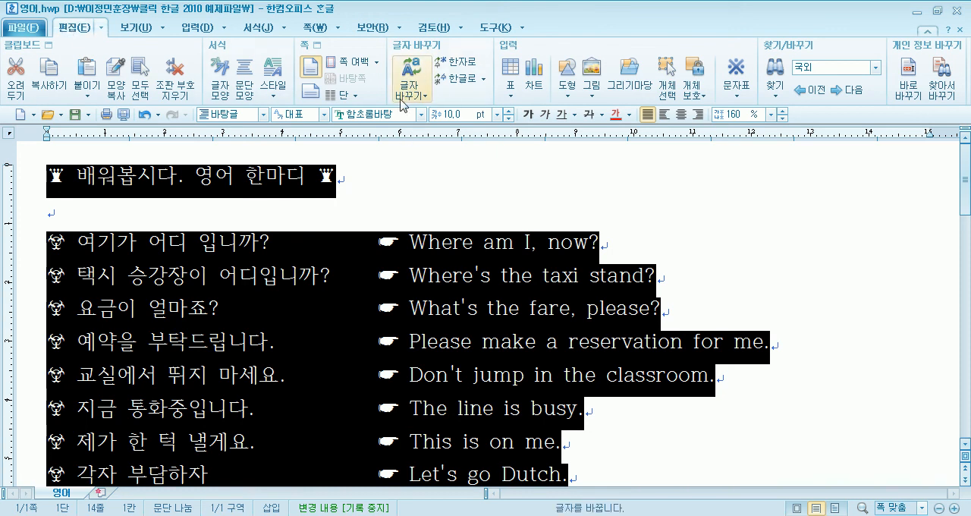
{"action": "left_click", "coordinate": [423, 97]}
{"action": "left_click", "coordinate": [423, 97]}
{"action": "left_click", "coordinate": [423, 97]}
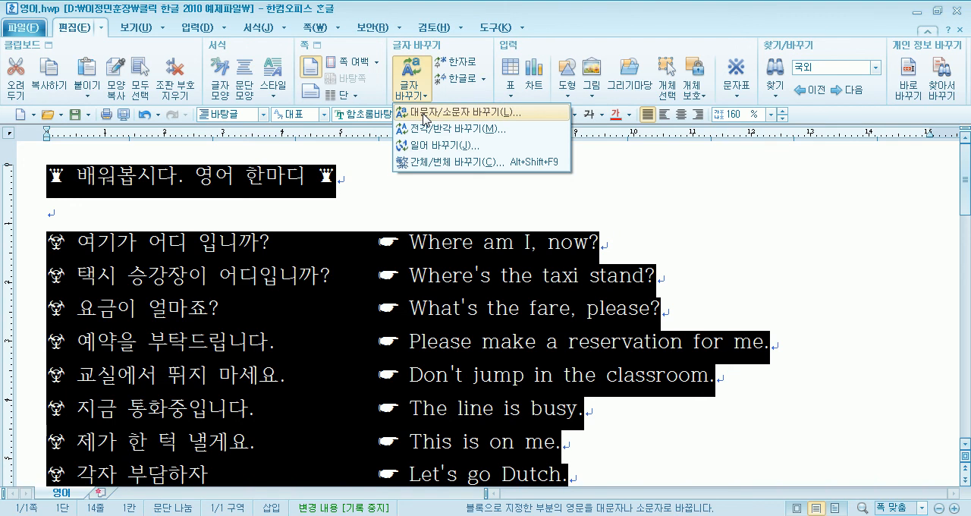
{"action": "left_click", "coordinate": [424, 116]}
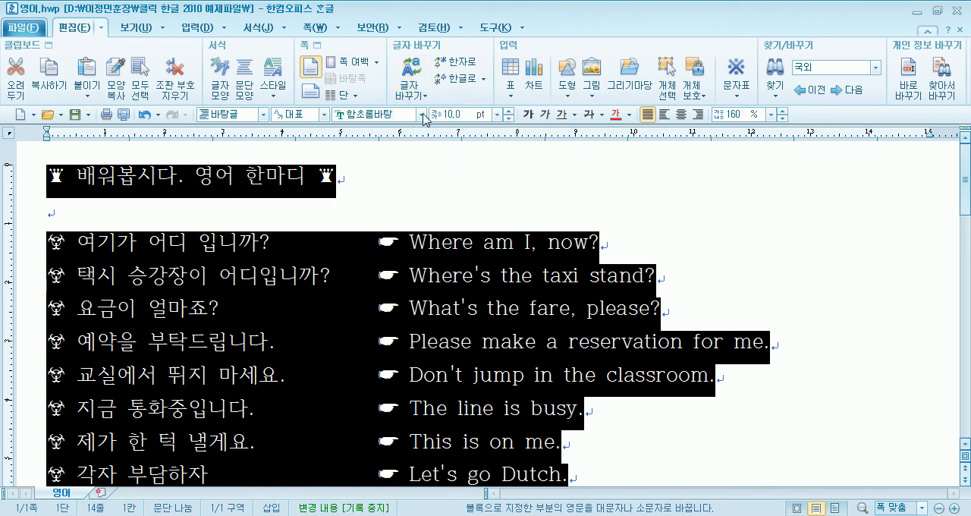
{"action": "left_click_drag", "start_coordinate": [419, 199], "coordinate": [454, 93]}
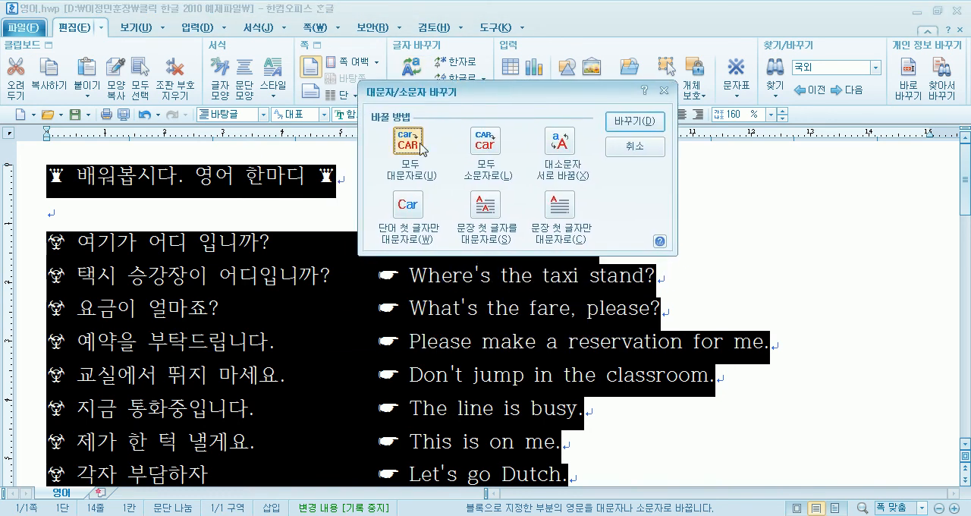
{"action": "left_click", "coordinate": [484, 148]}
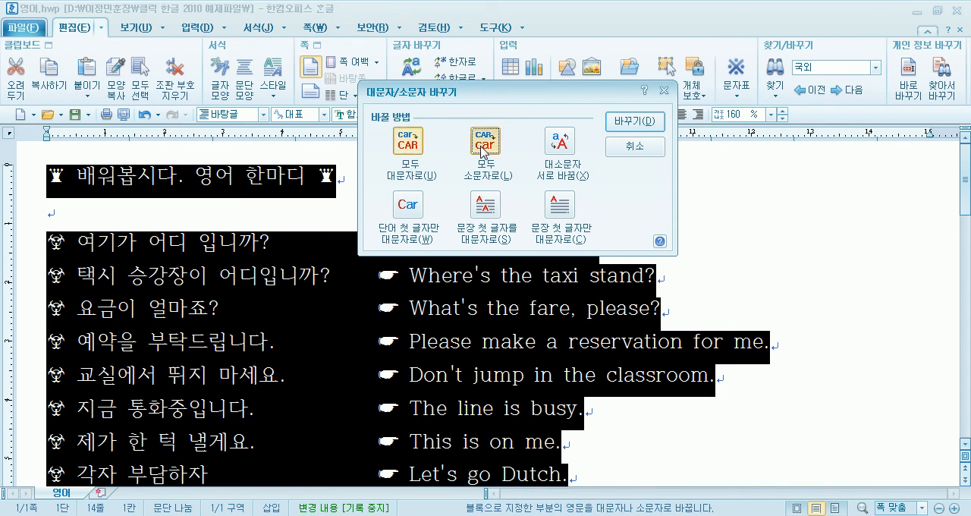
{"action": "left_click", "coordinate": [408, 152]}
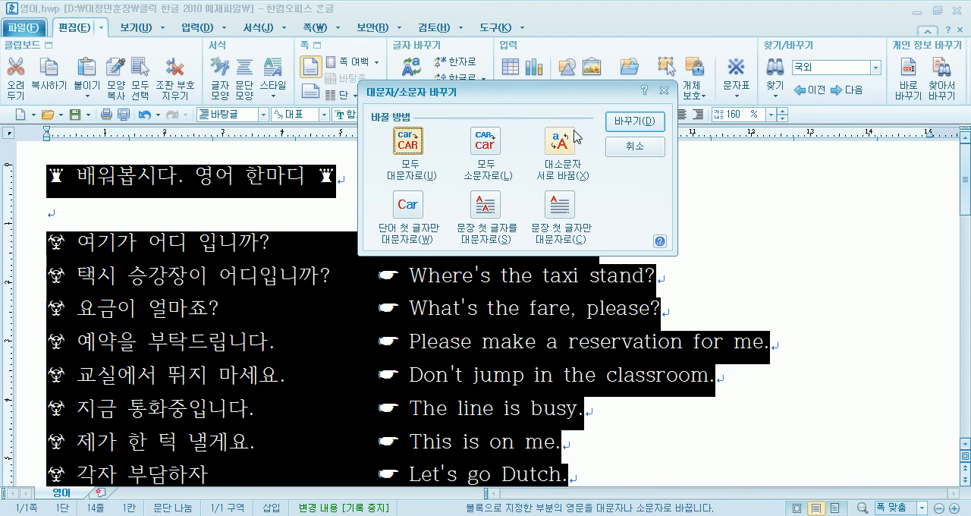
{"action": "left_click", "coordinate": [634, 121]}
- Deselect the text, review the uppercase sentences and undo the case conversion
{"action": "scroll", "coordinate": [457, 264], "scroll_direction": "up", "scroll_amount": 3}
{"action": "scroll", "coordinate": [457, 264], "scroll_direction": "up", "scroll_amount": 3}
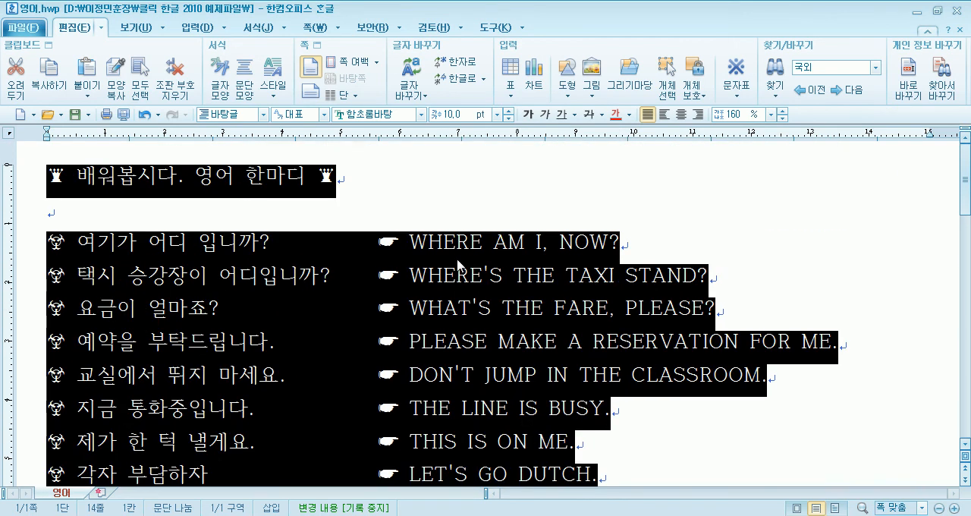
{"action": "left_click", "coordinate": [456, 241]}
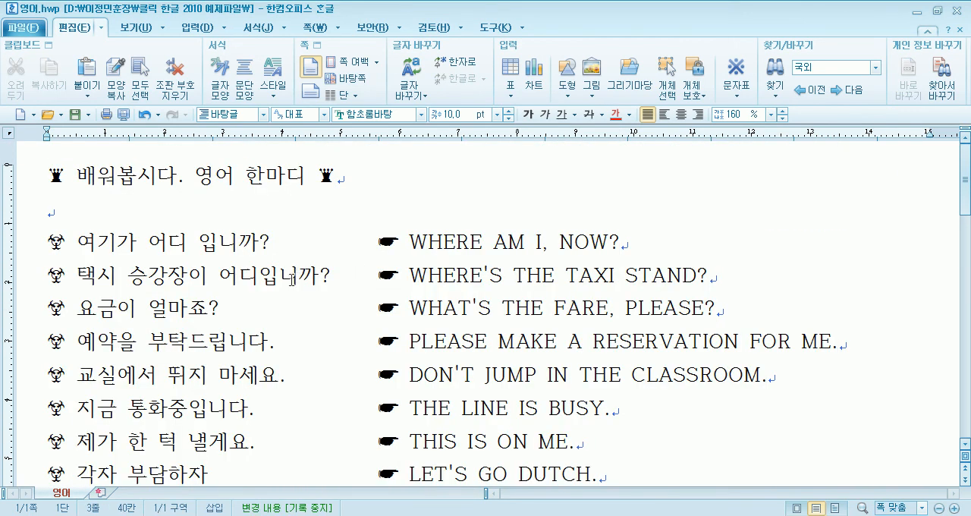
{"action": "scroll", "coordinate": [288, 282], "scroll_direction": "down", "scroll_amount": 3}
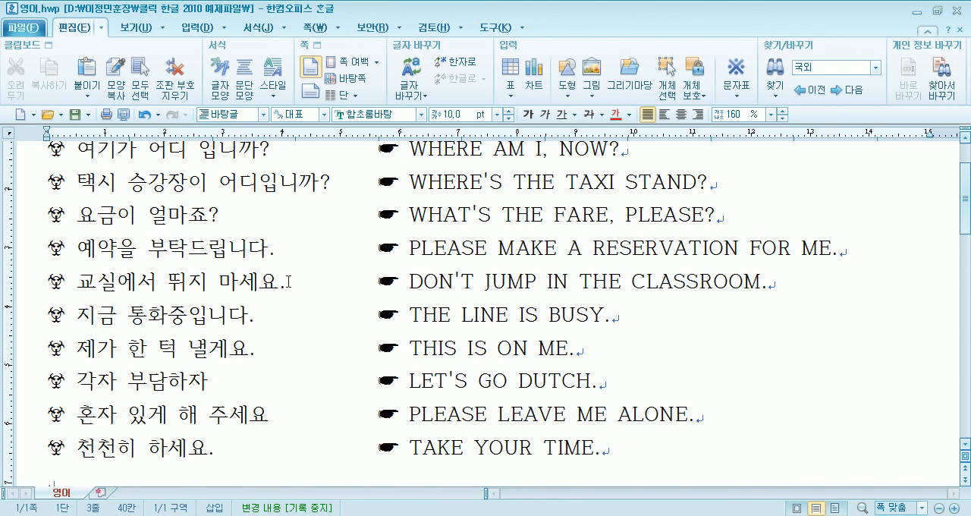
{"action": "left_click", "coordinate": [144, 114]}
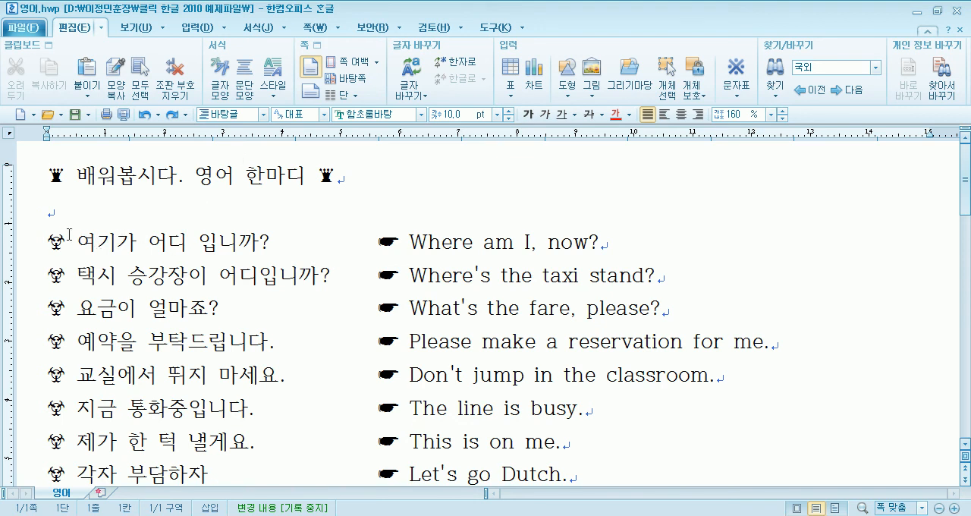
{"action": "left_click", "coordinate": [47, 213]}
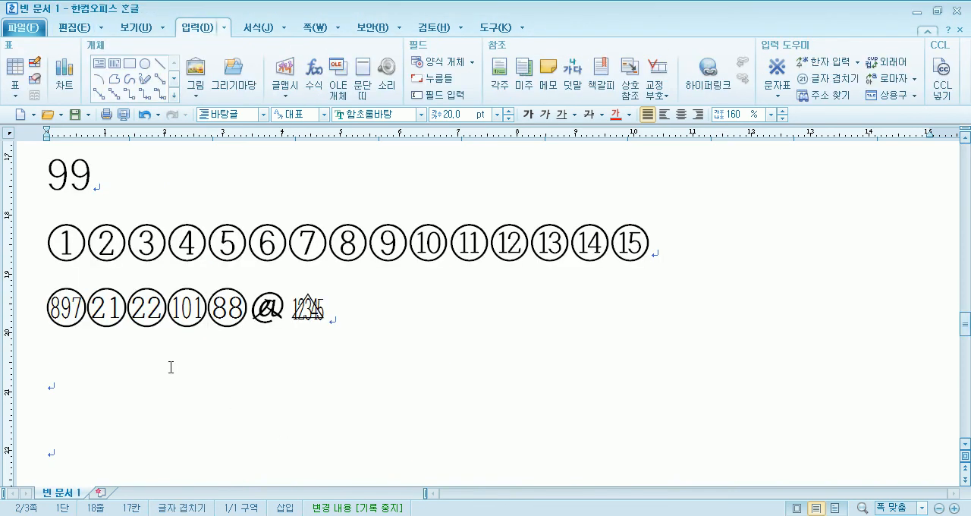
{"action": "scroll", "coordinate": [140, 362], "scroll_direction": "up", "scroll_amount": 15}
{"action": "scroll", "coordinate": [139, 362], "scroll_direction": "up", "scroll_amount": 15}
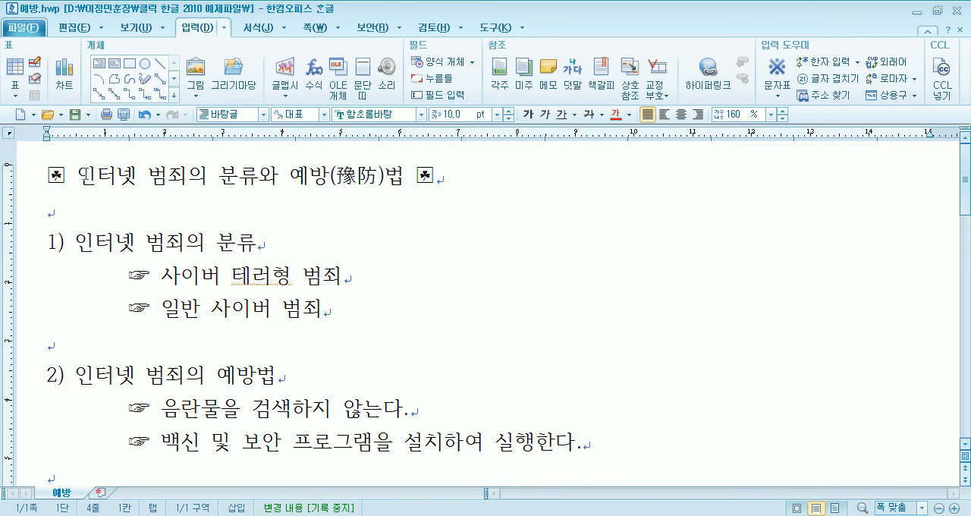
- Review the title and numbered sections 1) and 2) of 예방.hwp, highlighting each of them in turn
{"action": "left_click", "coordinate": [18, 179]}
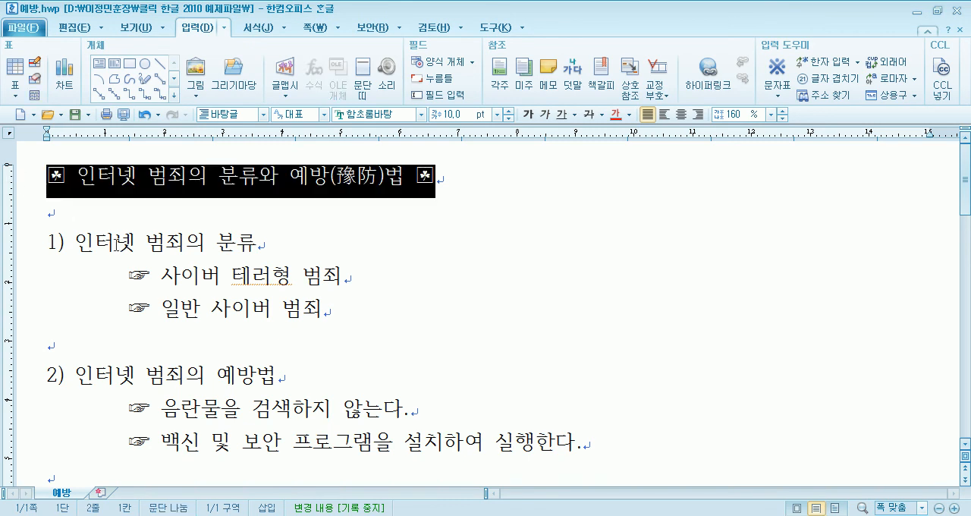
{"action": "left_click_drag", "start_coordinate": [28, 250], "coordinate": [36, 414]}
{"action": "left_click", "coordinate": [48, 256]}
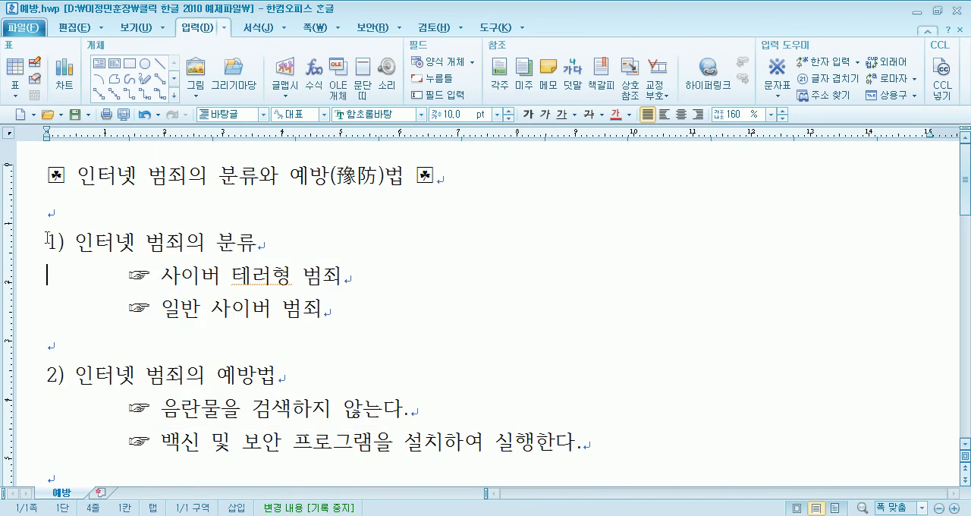
{"action": "left_click_drag", "start_coordinate": [114, 243], "coordinate": [229, 308]}
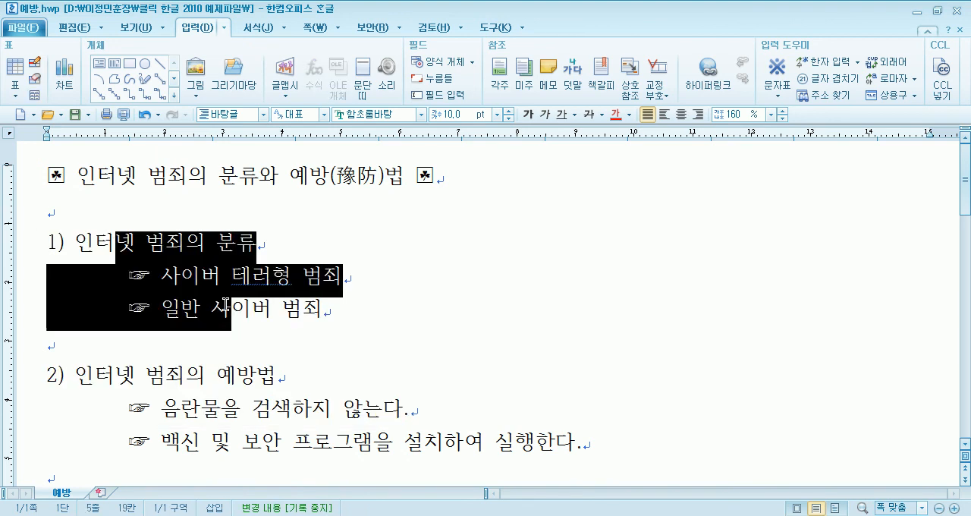
{"action": "scroll", "coordinate": [271, 314], "scroll_direction": "down", "scroll_amount": 3}
{"action": "scroll", "coordinate": [219, 257], "scroll_direction": "up", "scroll_amount": 2}
{"action": "left_click_drag", "start_coordinate": [95, 266], "coordinate": [238, 372]}
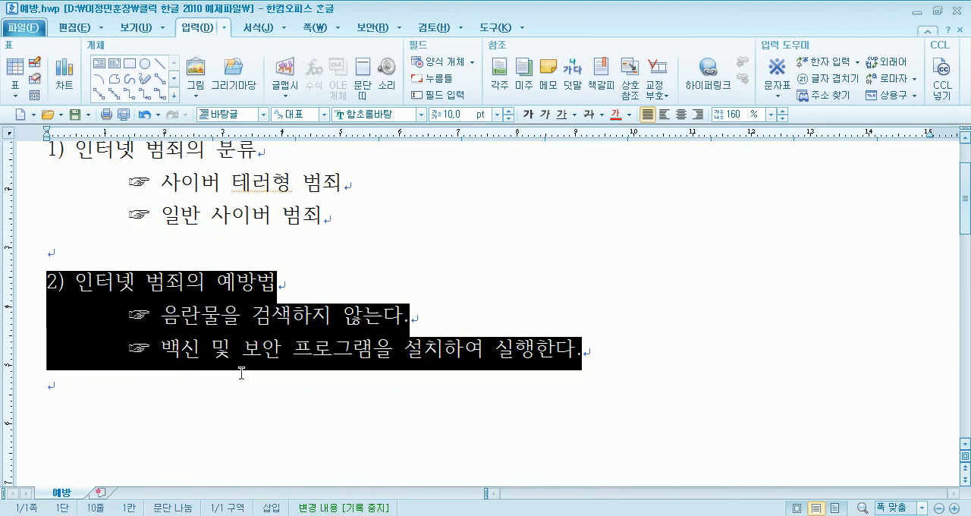
- Delete the blank line above 2) 인터넷 범죄의 예방법, then undo the deletion
{"action": "left_click", "coordinate": [112, 253]}
{"action": "key", "text": "Delete"}
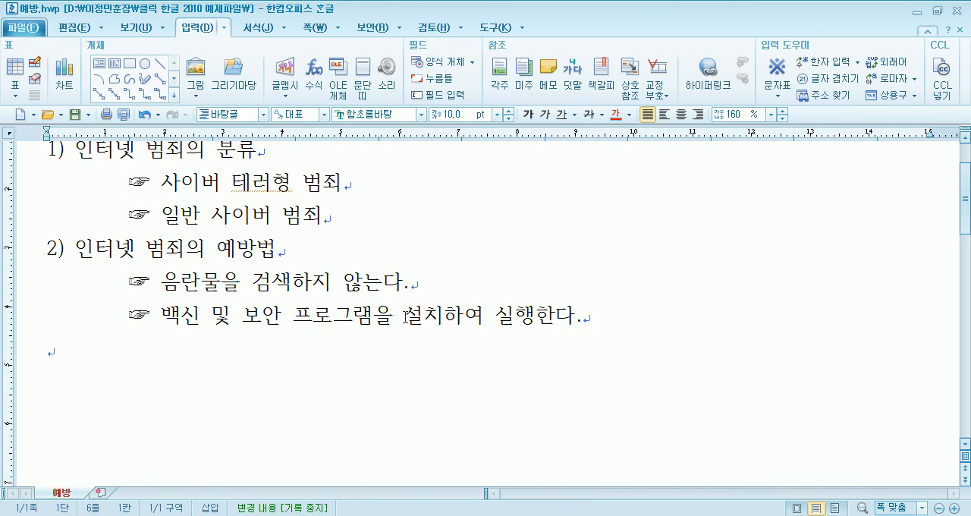
{"action": "key", "text": "ctrl+z"}
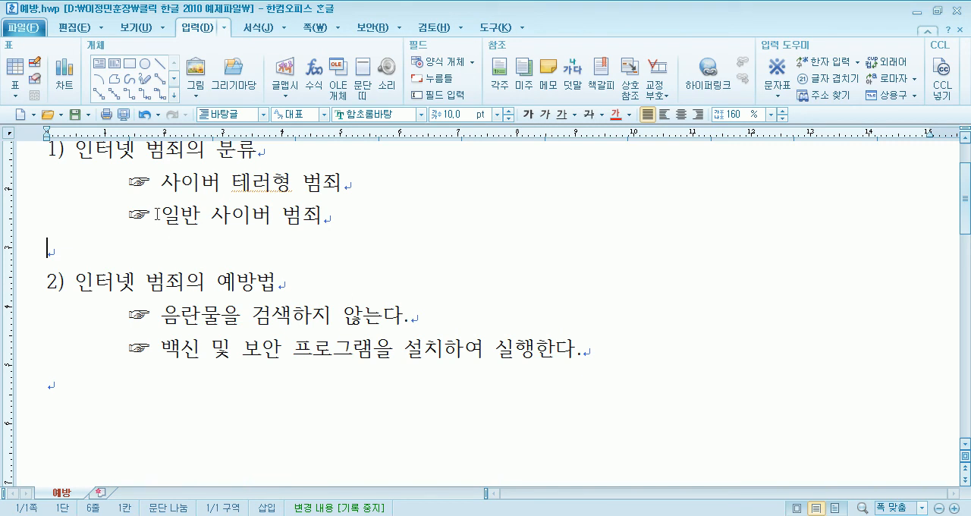
- Highlight the single space between ☞ and 일반 사이버 범죄, then clear the selection
{"action": "left_click_drag", "start_coordinate": [154, 213], "coordinate": [157, 213]}
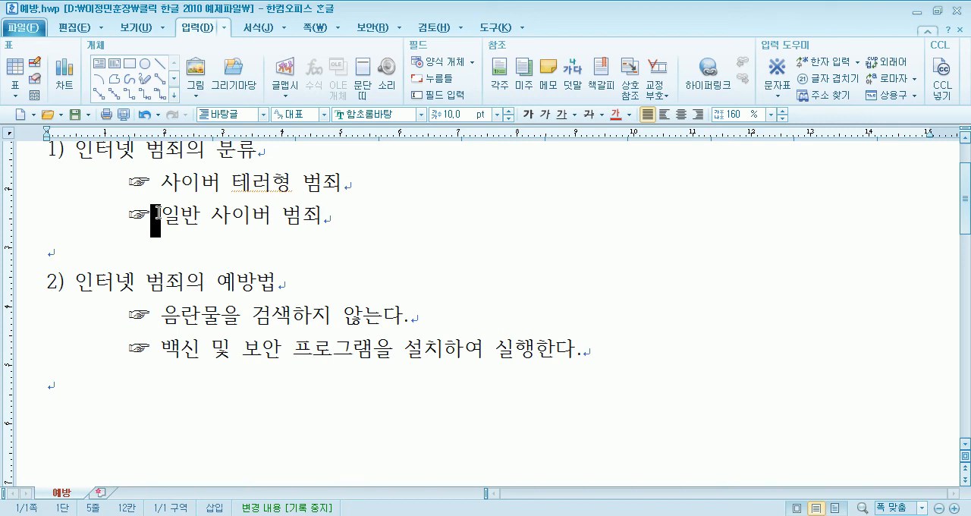
{"action": "left_click", "coordinate": [151, 219]}
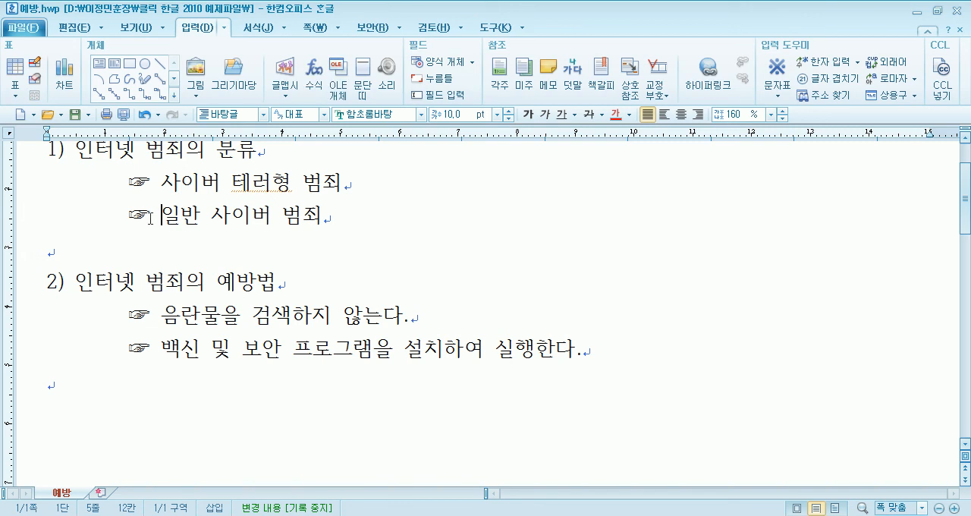
- Switch to 영어.hwp and highlight its title and the block of Korean and English sentences
{"action": "key", "text": "ctrl+Tab"}
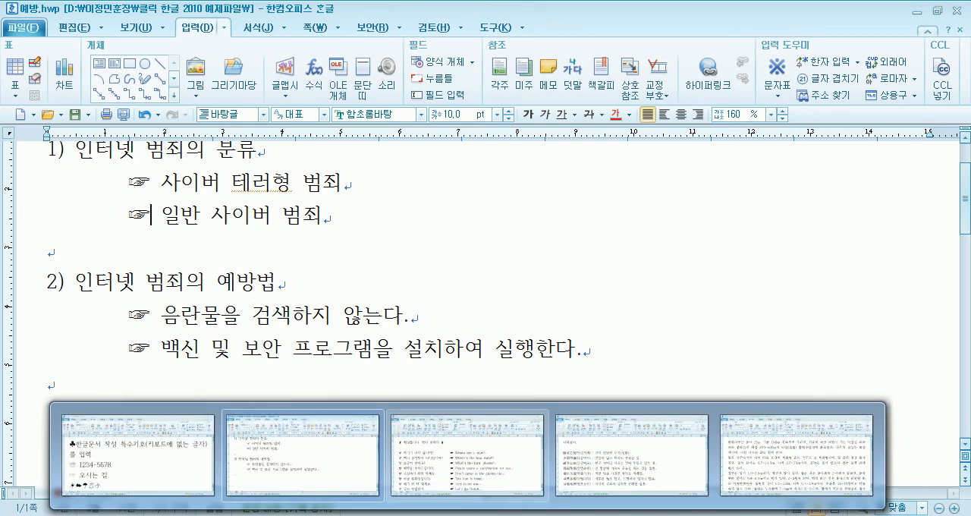
{"action": "left_click_drag", "start_coordinate": [43, 178], "coordinate": [312, 184]}
{"action": "left_click_drag", "start_coordinate": [68, 241], "coordinate": [145, 394]}
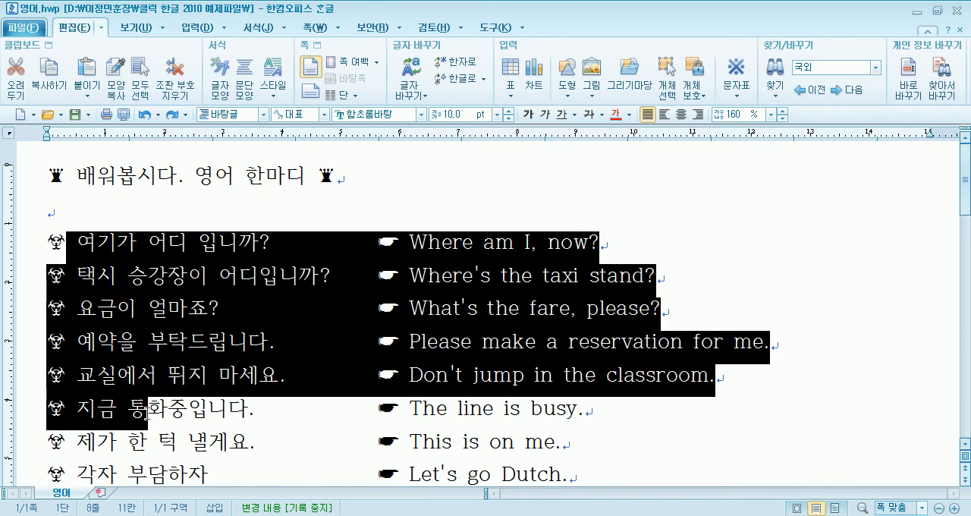
- Delete the blank line under the title of 영어.hwp and insert it again
{"action": "left_click", "coordinate": [54, 218]}
{"action": "left_click", "coordinate": [53, 214]}
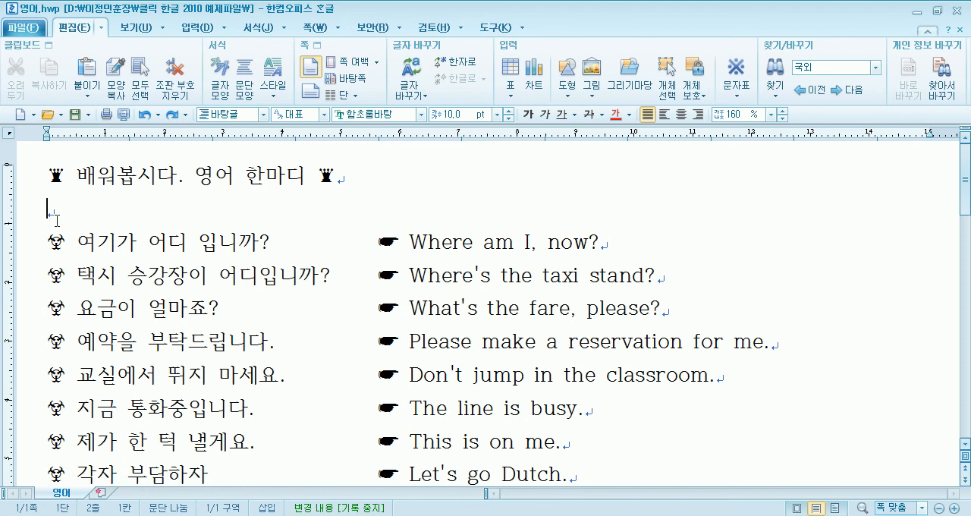
{"action": "key", "text": "Delete"}
{"action": "key", "text": "Return"}
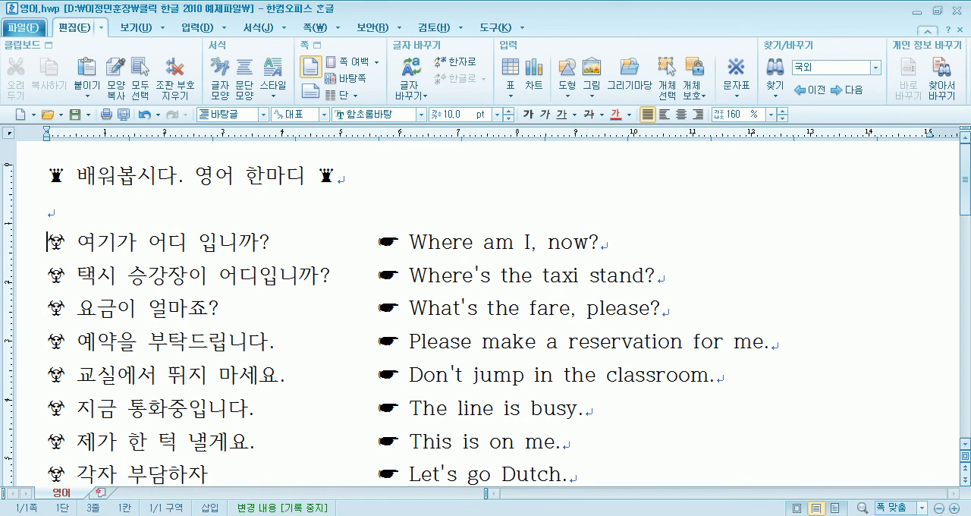
- Look over the remaining sentences and point out the tab gap between 제가 한 턱 낼게요. and This is on me
{"action": "scroll", "coordinate": [58, 228], "scroll_direction": "down", "scroll_amount": 3}
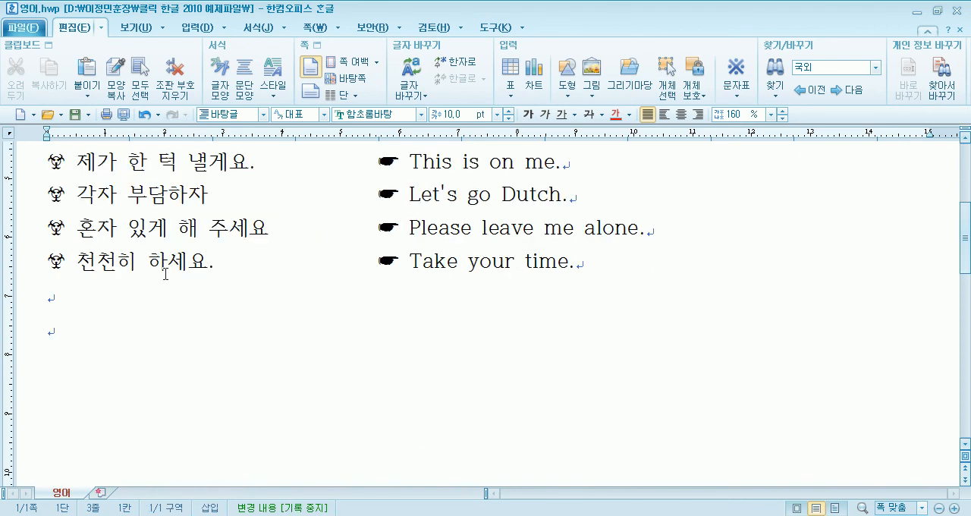
{"action": "scroll", "coordinate": [224, 271], "scroll_direction": "up", "scroll_amount": 1}
{"action": "left_click_drag", "start_coordinate": [229, 257], "coordinate": [347, 266]}
{"action": "key", "text": "Delete"}
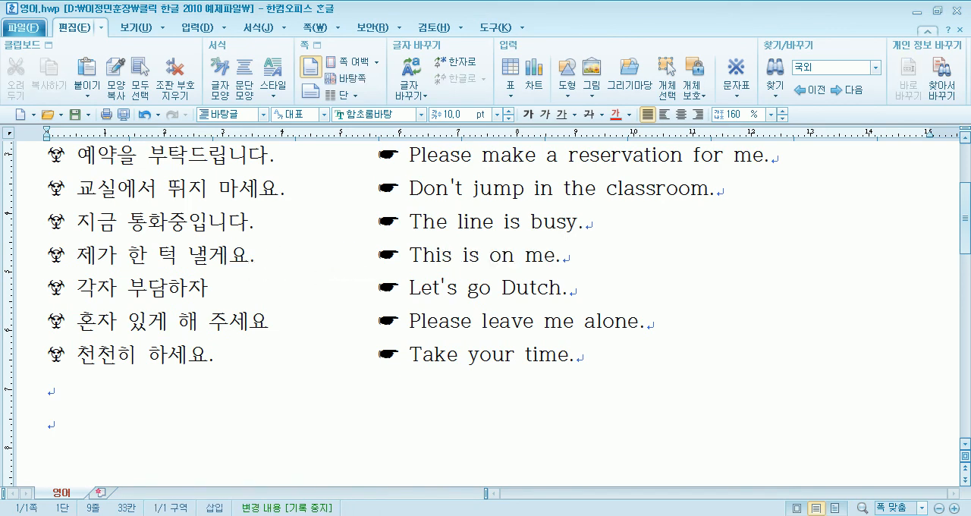
{"action": "scroll", "coordinate": [326, 302], "scroll_direction": "up", "scroll_amount": 2}
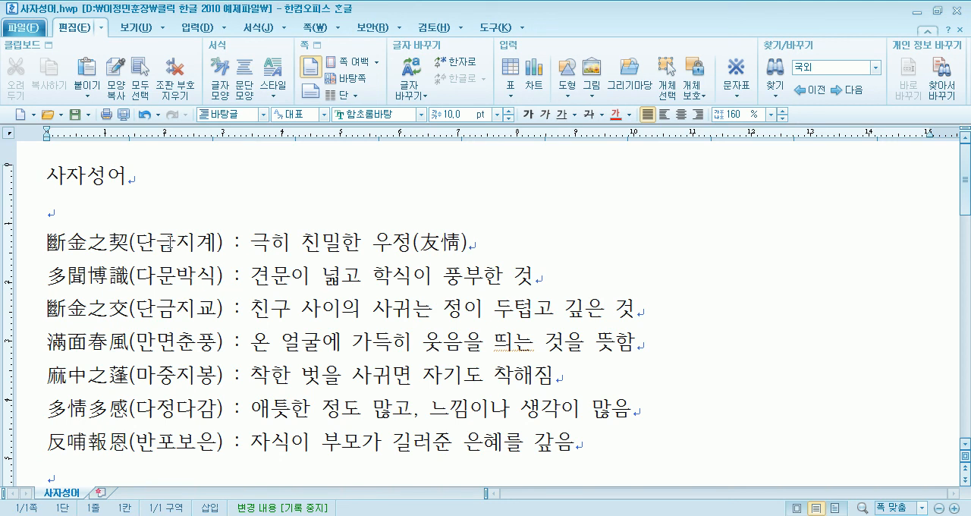
- Copy 단금지계 into the blank line under the 사자성어 title and convert it to Hanja in the 한글(漢字) format
{"action": "left_click_drag", "start_coordinate": [65, 241], "coordinate": [144, 242]}
{"action": "key", "text": "ctrl+c"}
{"action": "left_click", "coordinate": [161, 214]}
{"action": "key", "text": "ctrl+v"}
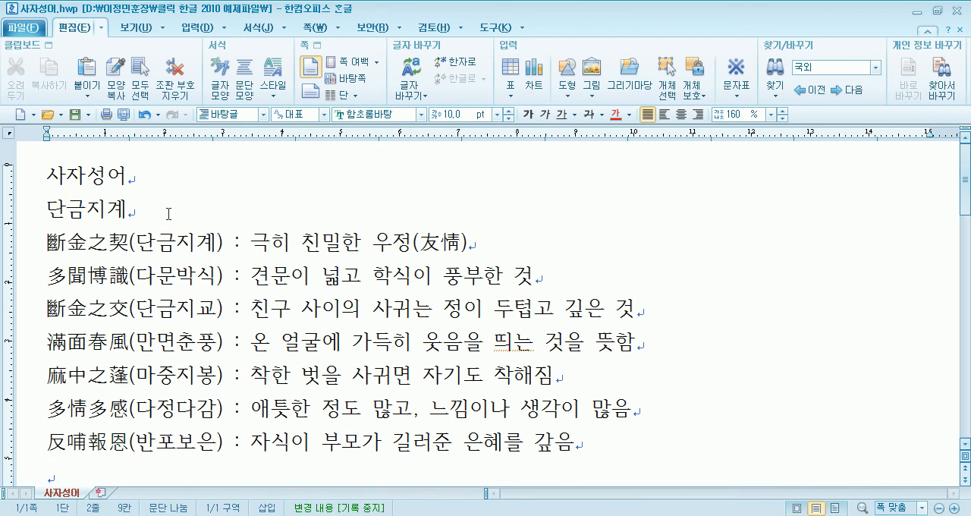
{"action": "key", "text": "F9"}
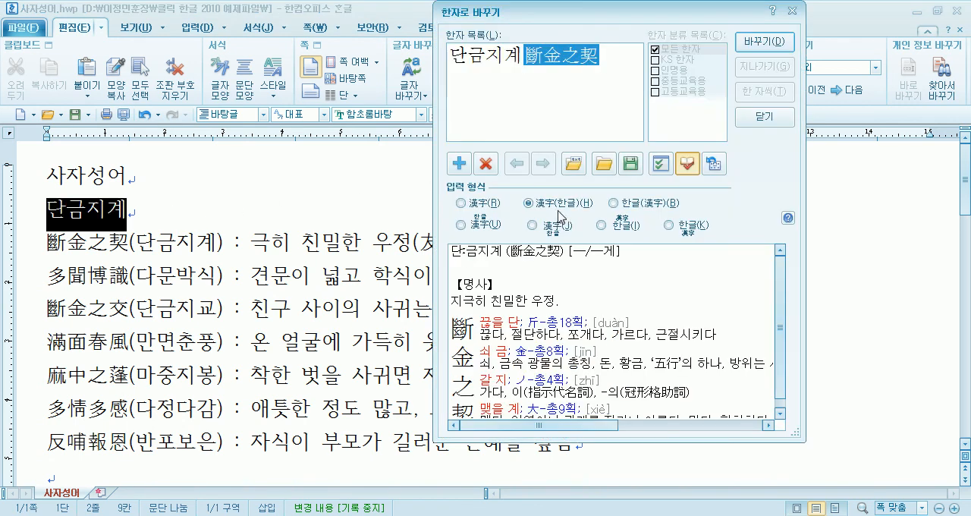
{"action": "left_click", "coordinate": [623, 207]}
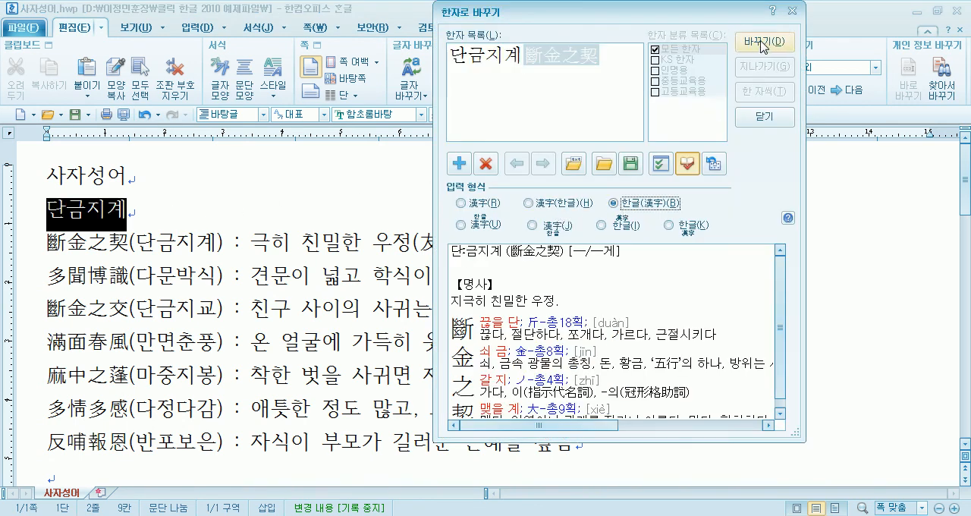
{"action": "left_click", "coordinate": [763, 41]}
- Add new lines below, enter 단금지계 again and convert it to Hanja in the 漢字(한글) format
{"action": "key", "text": "Return"}
{"action": "key", "text": "Return"}
{"action": "key", "text": "Return"}
{"action": "left_click", "coordinate": [86, 249]}
{"action": "key", "text": "ctrl+v"}
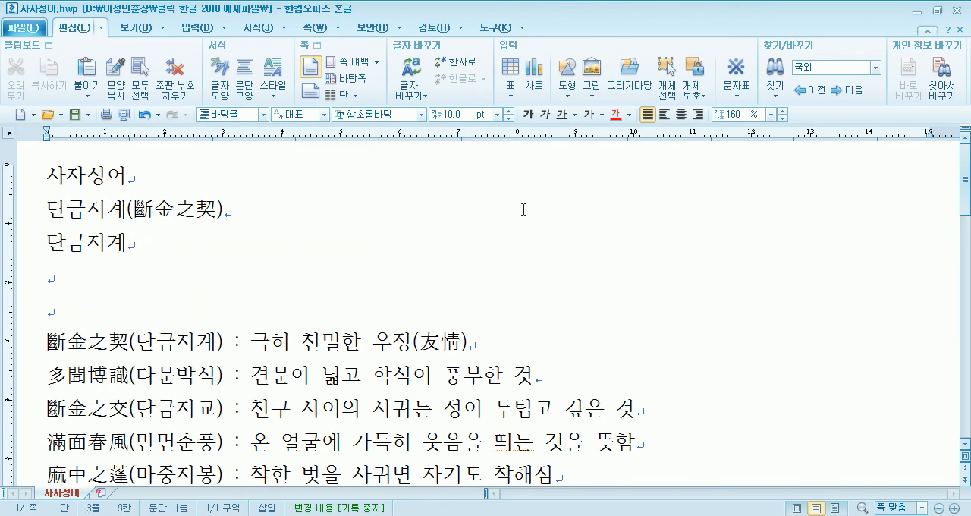
{"action": "key", "text": "F9"}
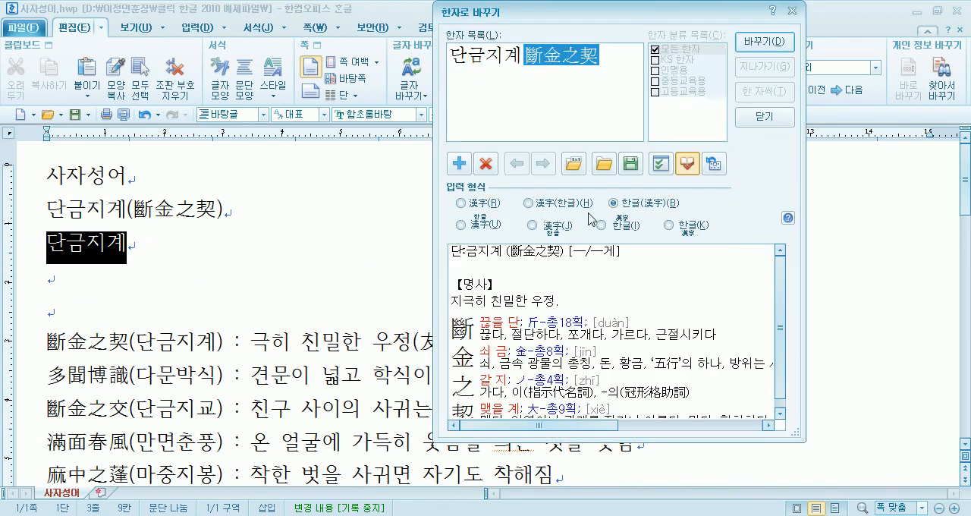
{"action": "left_click", "coordinate": [565, 204]}
{"action": "left_click", "coordinate": [764, 42]}
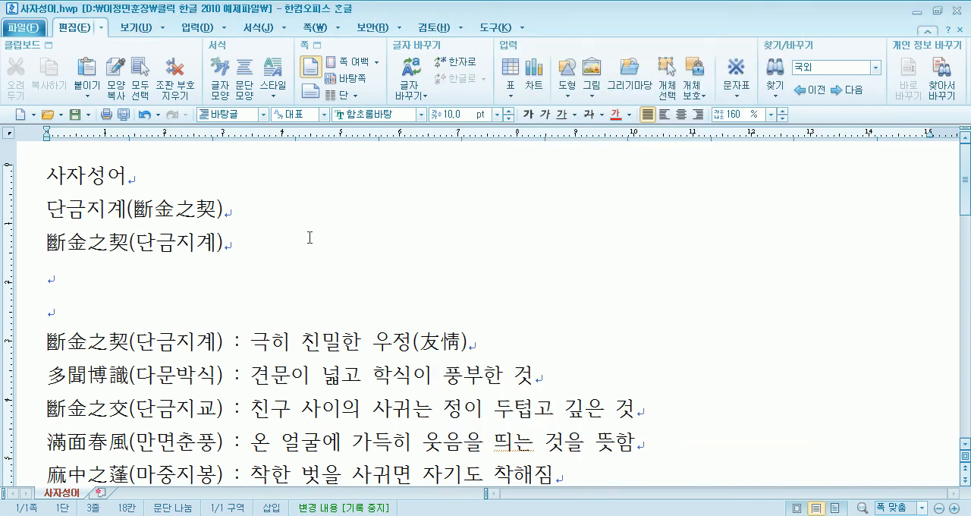
- Enter 단금지계 on another new line and convert it to Hanja only with the 漢字 format
{"action": "key", "text": "Return"}
{"action": "type", "text": "단금지계"}
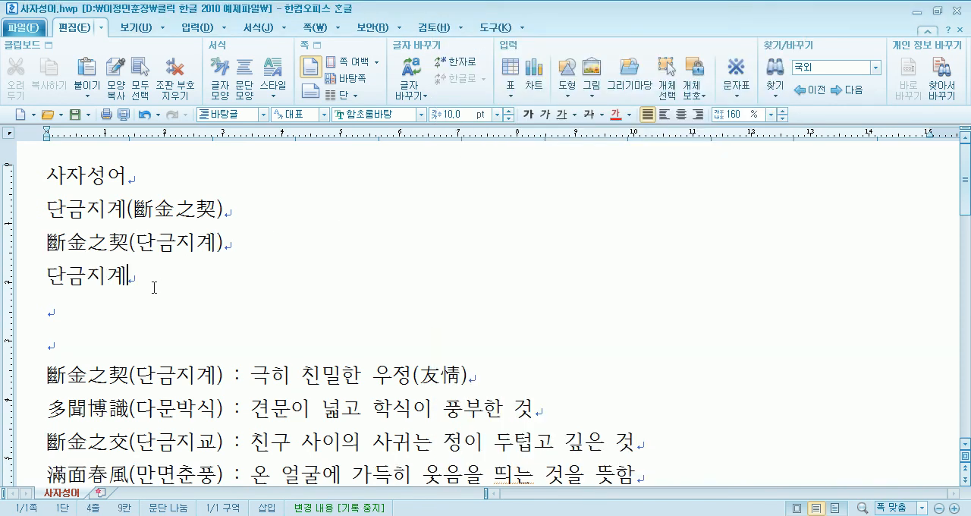
{"action": "key", "text": "F9"}
{"action": "left_click", "coordinate": [485, 205]}
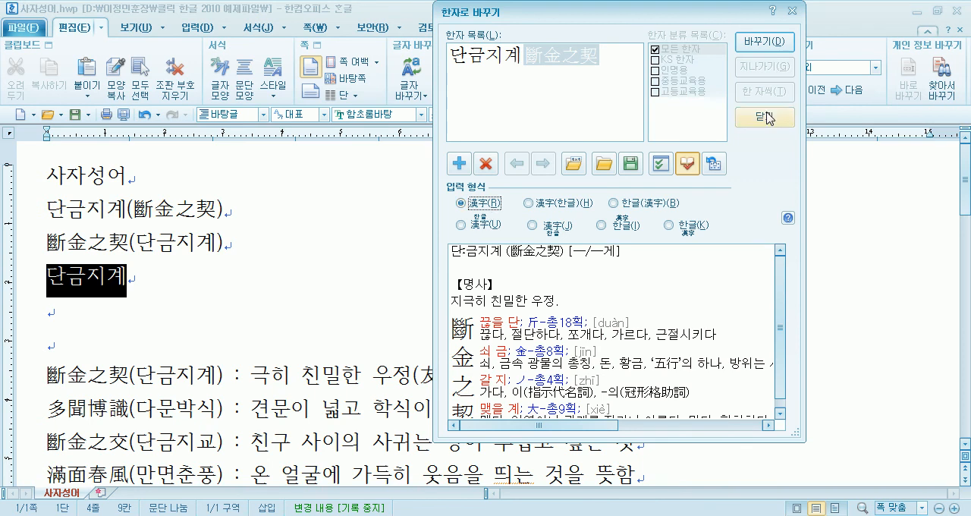
{"action": "left_click", "coordinate": [762, 43]}
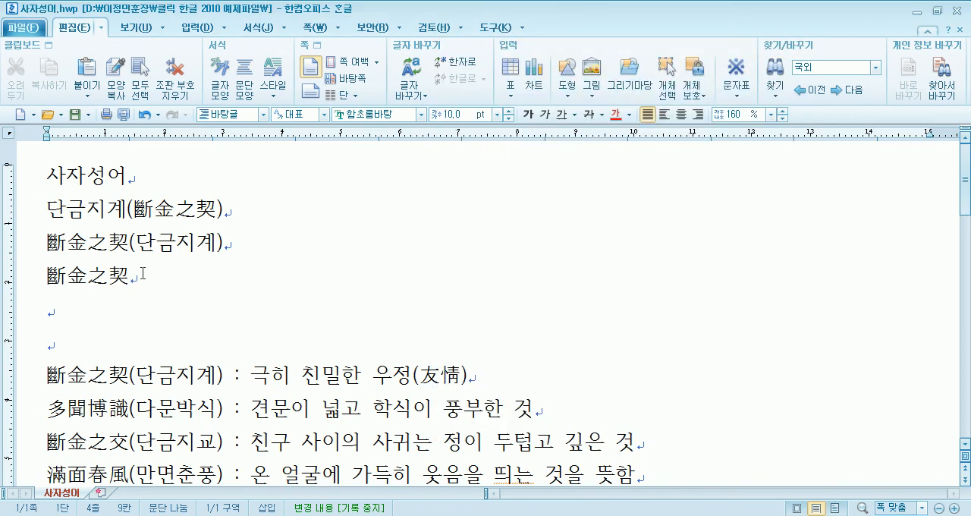
{"action": "left_click", "coordinate": [15, 280]}
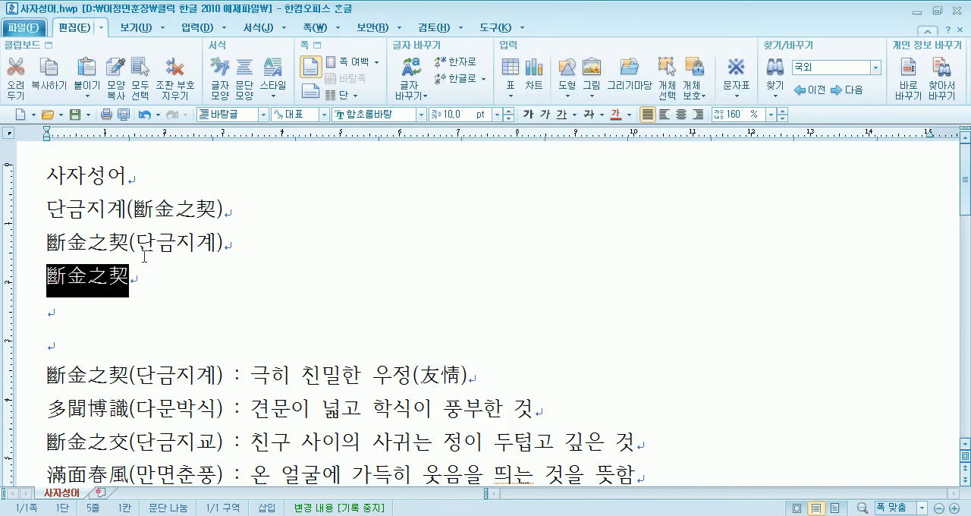
{"action": "left_click", "coordinate": [156, 285]}
- Highlight the colon and the space before it in the 斷金之契(단금지계) entry to examine the spacing
{"action": "scroll", "coordinate": [154, 292], "scroll_direction": "down", "scroll_amount": 2}
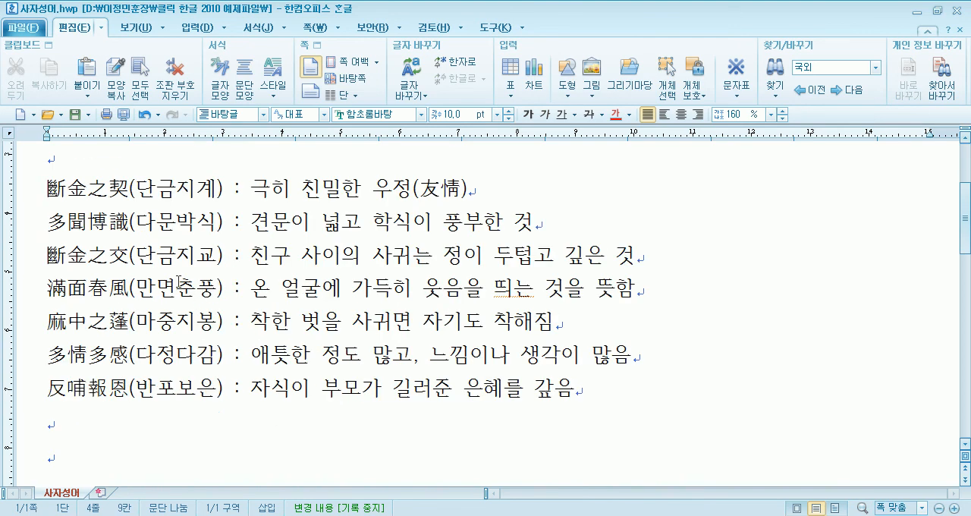
{"action": "double_click", "coordinate": [237, 187]}
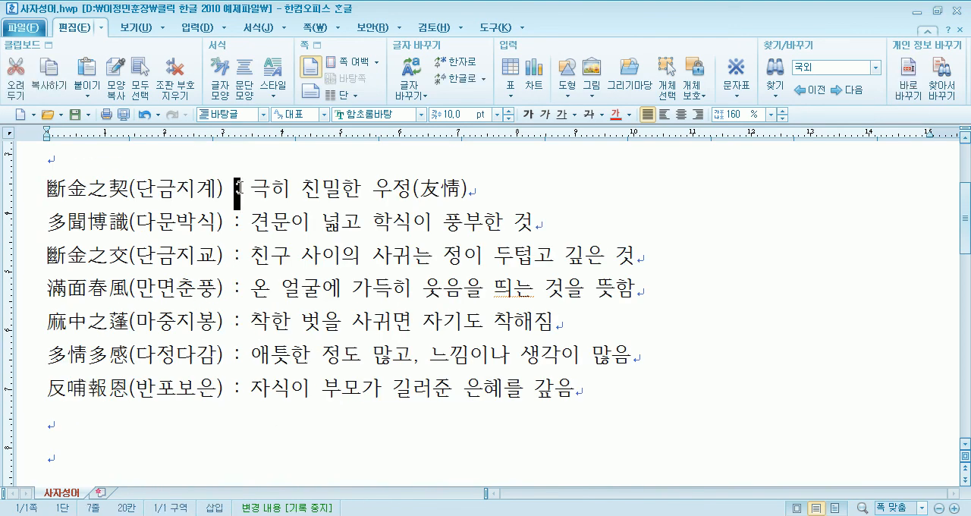
{"action": "key", "text": "Left"}
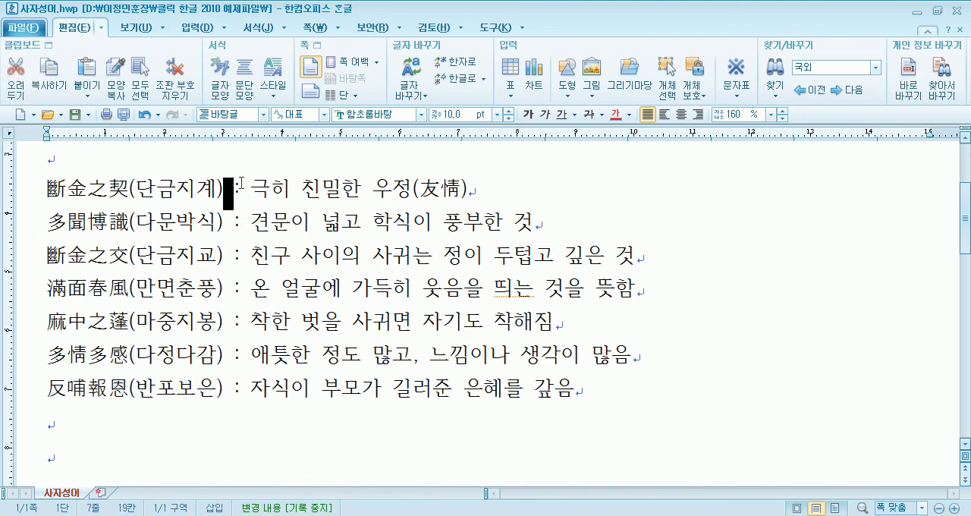
{"action": "key", "text": "Right"}
{"action": "key", "text": "Right"}
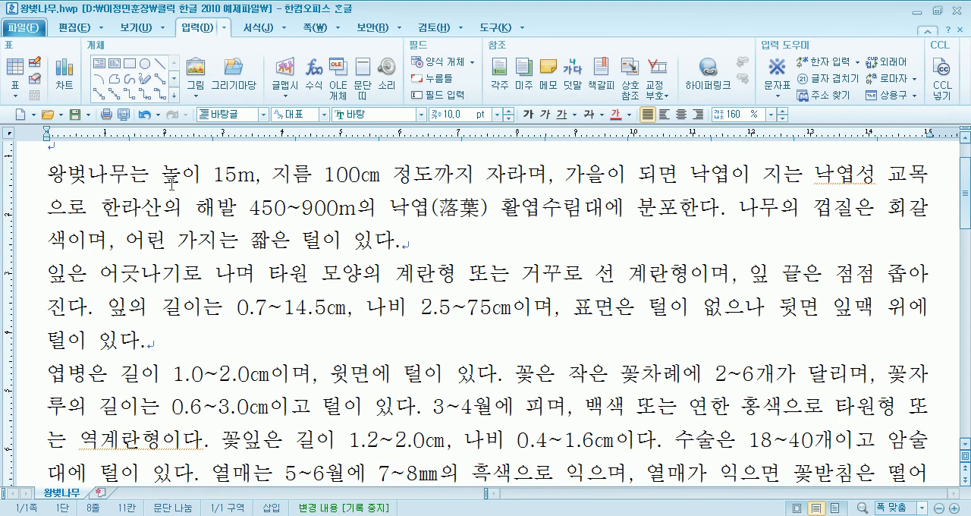
- Examine the title and body text of 왕벚나무.hwp, highlighting the title line
{"action": "scroll", "coordinate": [140, 198], "scroll_direction": "up", "scroll_amount": 2}
{"action": "left_click", "coordinate": [25, 182]}
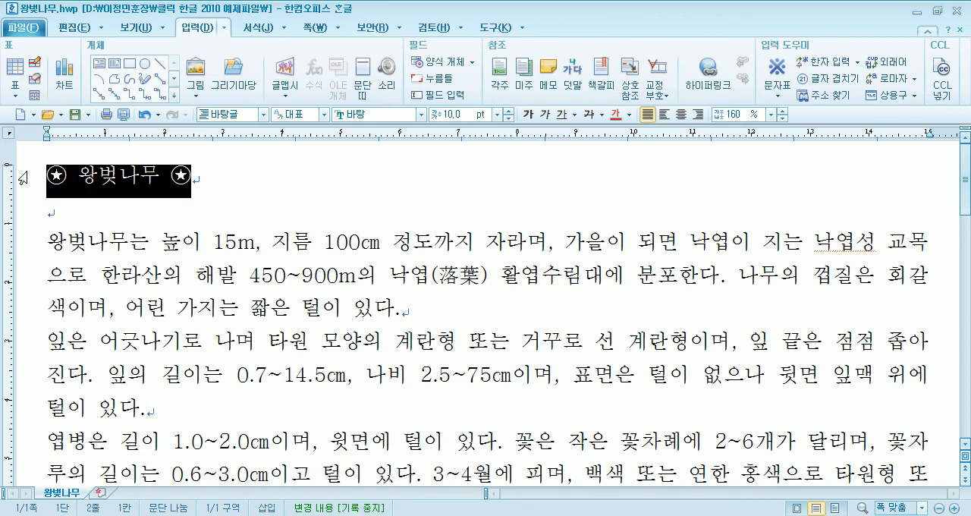
{"action": "scroll", "coordinate": [23, 179], "scroll_direction": "down", "scroll_amount": 3}
{"action": "scroll", "coordinate": [52, 216], "scroll_direction": "up", "scroll_amount": 3}
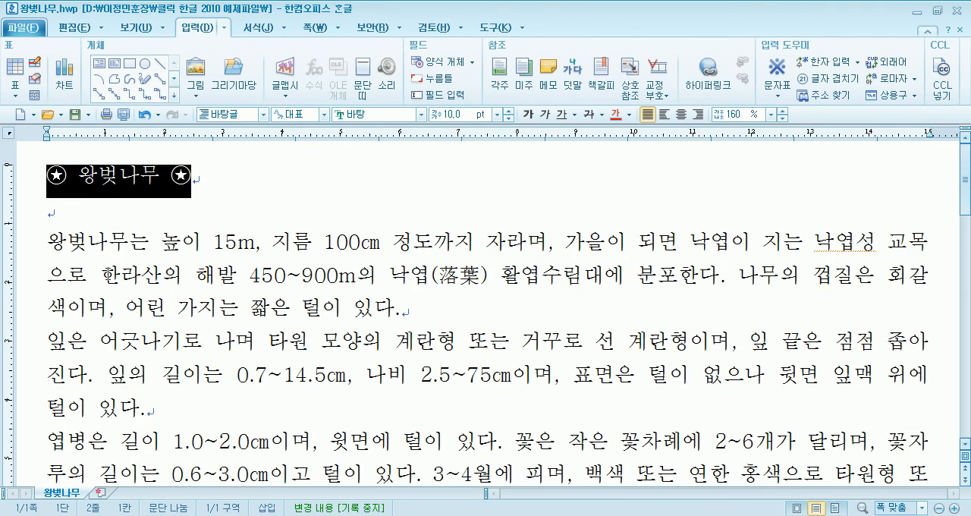
{"action": "left_click", "coordinate": [52, 215]}
- Remove the circled star symbols and their spaces from both sides of the title 왕벚나무
{"action": "left_click_drag", "start_coordinate": [51, 174], "coordinate": [82, 171]}
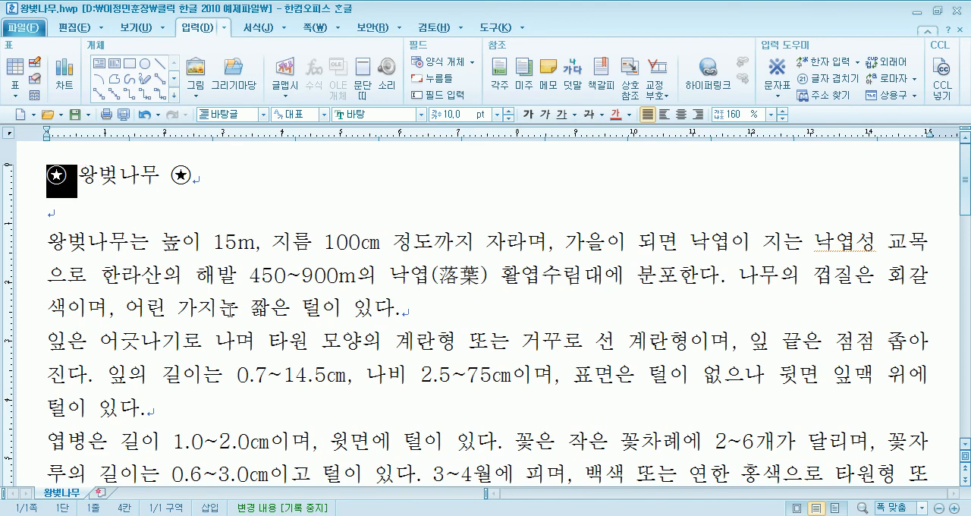
{"action": "key", "text": "Delete"}
{"action": "key", "text": "End"}
{"action": "key", "text": "BackSpace"}
{"action": "key", "text": "Return"}
{"action": "key", "text": "BackSpace"}
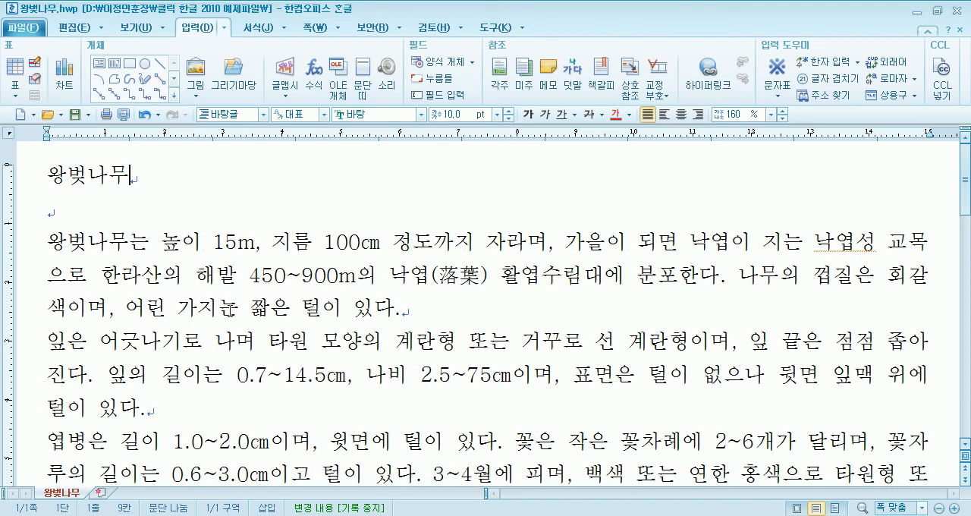
- Highlight the m unit after 15 and the ㎝ unit after 100 in the first paragraph to compare them
{"action": "left_click_drag", "start_coordinate": [238, 244], "coordinate": [255, 245]}
{"action": "left_click_drag", "start_coordinate": [362, 244], "coordinate": [377, 244]}
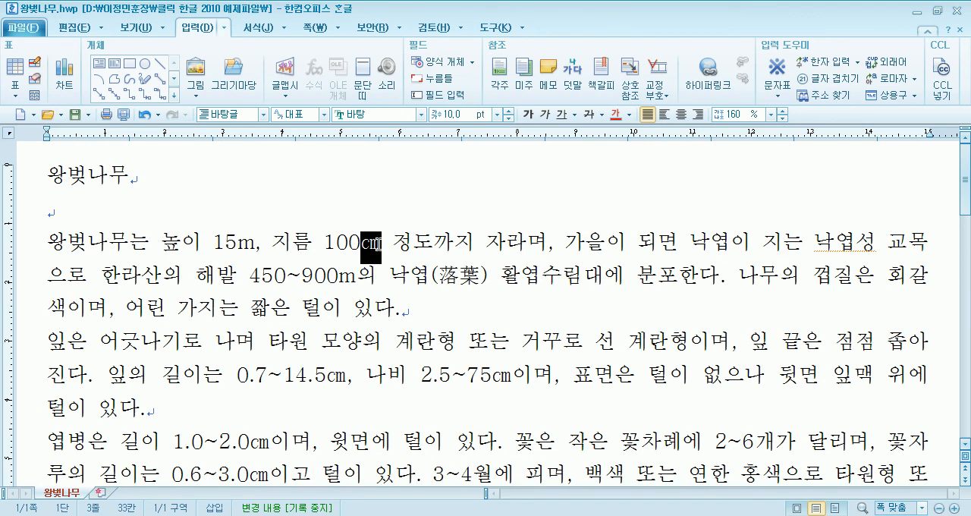
- Insert the separate letters cm before the ㎝ unit after 100 and highlight them to compare with the single-character unit
{"action": "left_click_drag", "start_coordinate": [236, 245], "coordinate": [251, 244]}
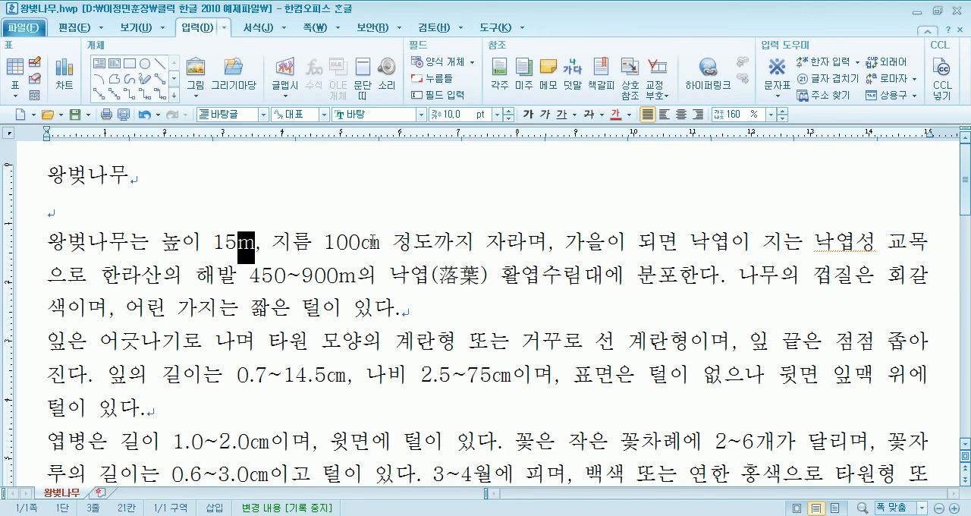
{"action": "left_click", "coordinate": [362, 242]}
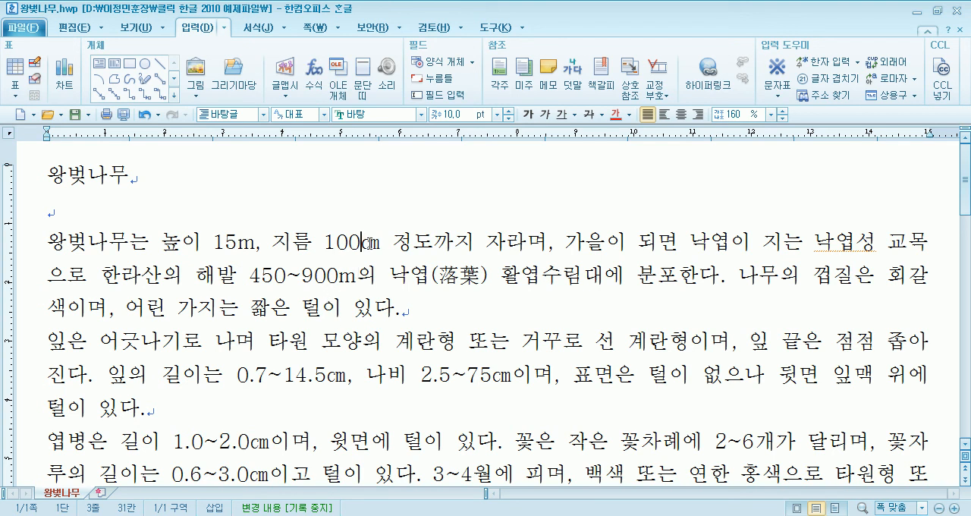
{"action": "type", "text": "cm"}
{"action": "key", "text": "Left"}
{"action": "key", "text": "Left"}
{"action": "key", "text": "shift+Right"}
{"action": "key", "text": "shift+Right"}
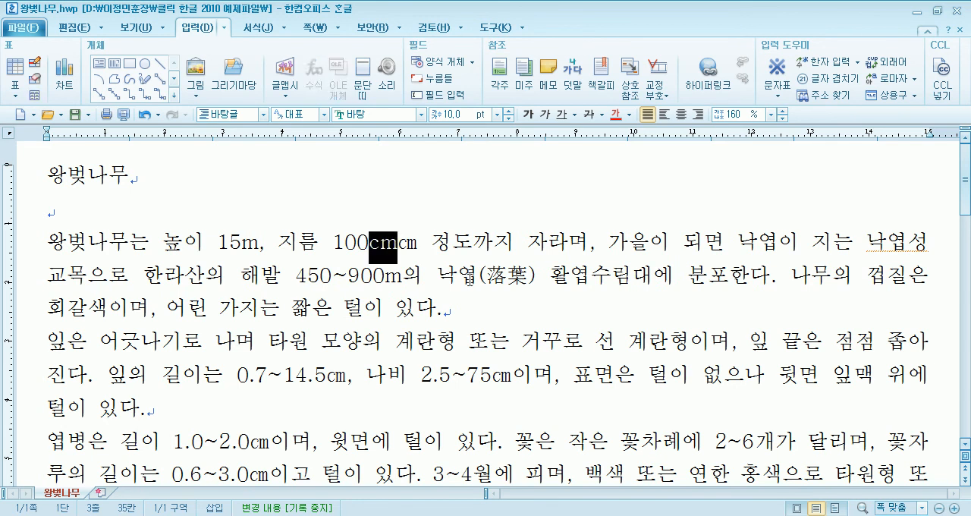
- Delete the separate letters cm in front of the ㎝ unit after 100
{"action": "key", "text": "Left"}
{"action": "key", "text": "Delete"}
{"action": "key", "text": "Delete"}
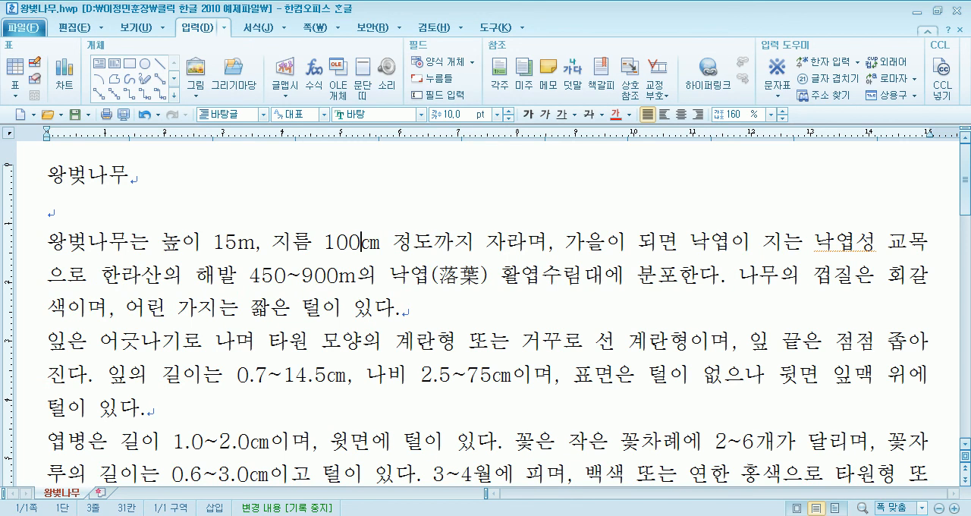
- Look over the unit symbols and source line in 왕벚나무.hwp and the symbol-marked phrases in 영어.hwp
{"action": "scroll", "coordinate": [386, 282], "scroll_direction": "down", "scroll_amount": 3}
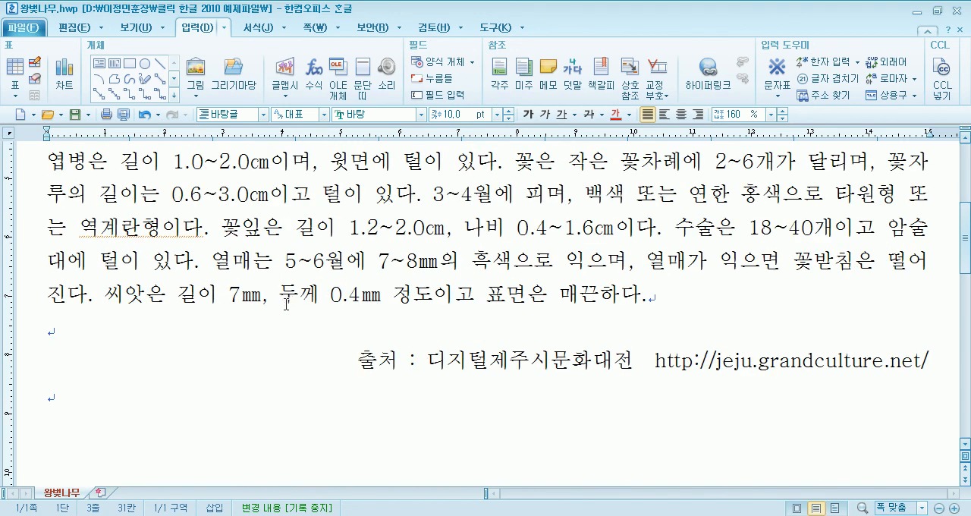
{"action": "scroll", "coordinate": [284, 303], "scroll_direction": "up", "scroll_amount": 3}
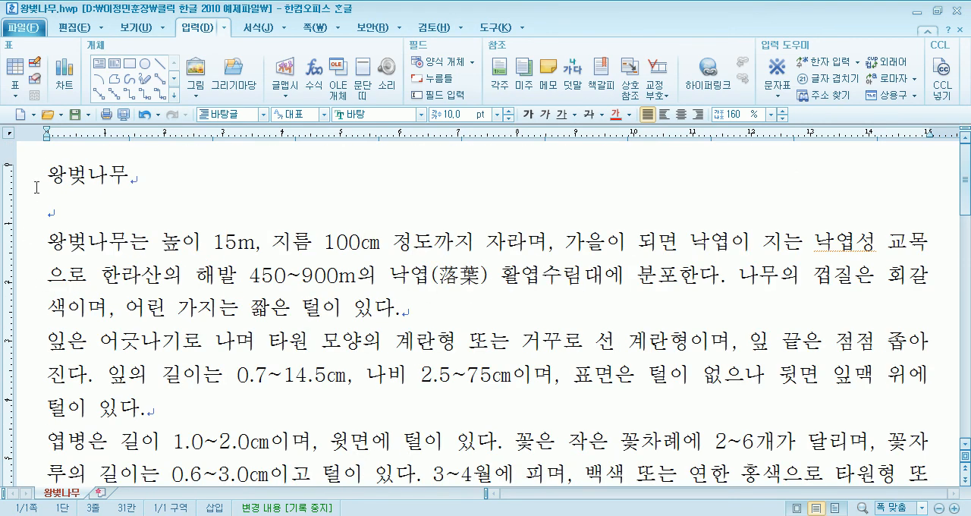
{"action": "left_click", "coordinate": [62, 212]}
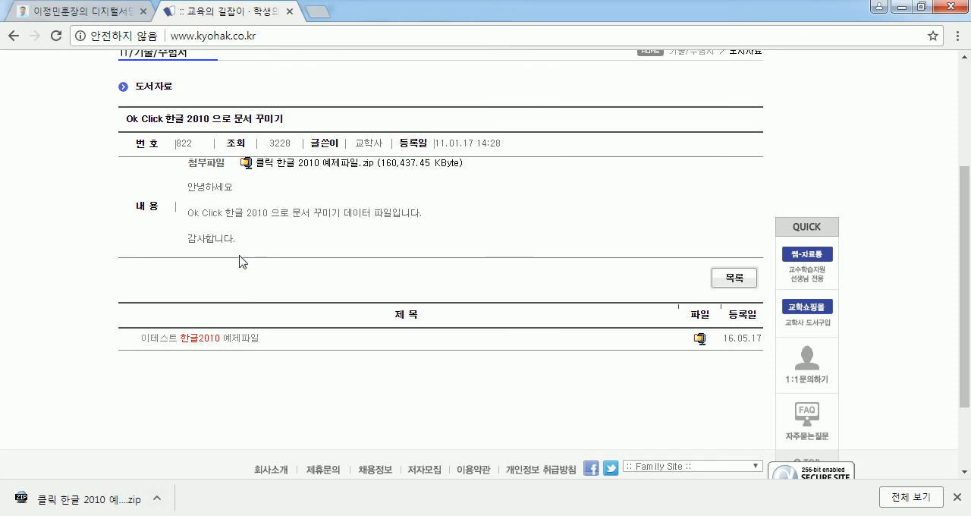
{"action": "scroll", "coordinate": [238, 260], "scroll_direction": "up", "scroll_amount": 3}
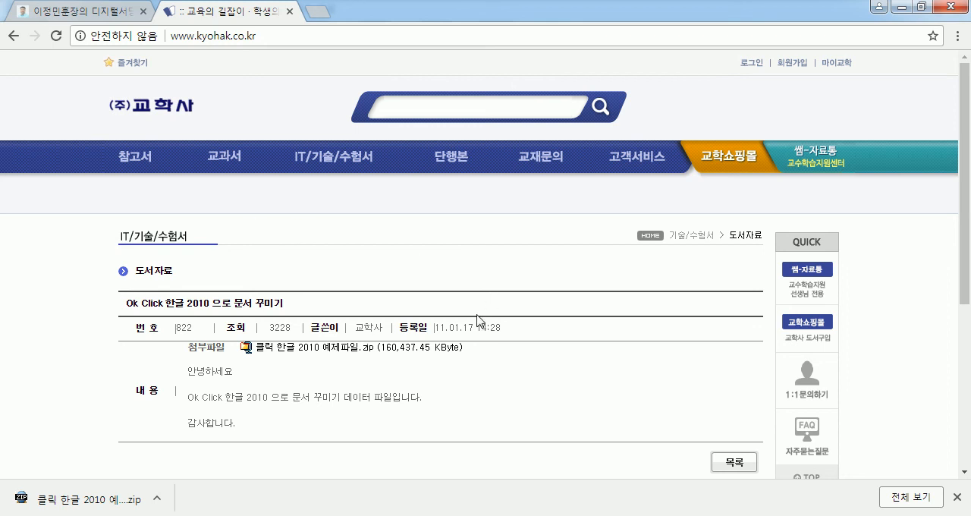
- Dismiss the downloads bar on the 교학사 example file page in the web browser
{"action": "left_click", "coordinate": [956, 497]}
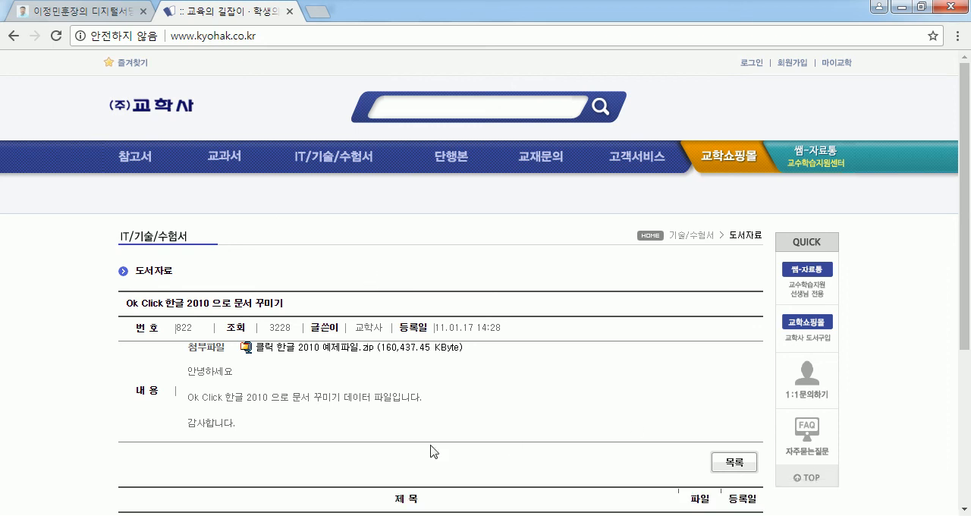